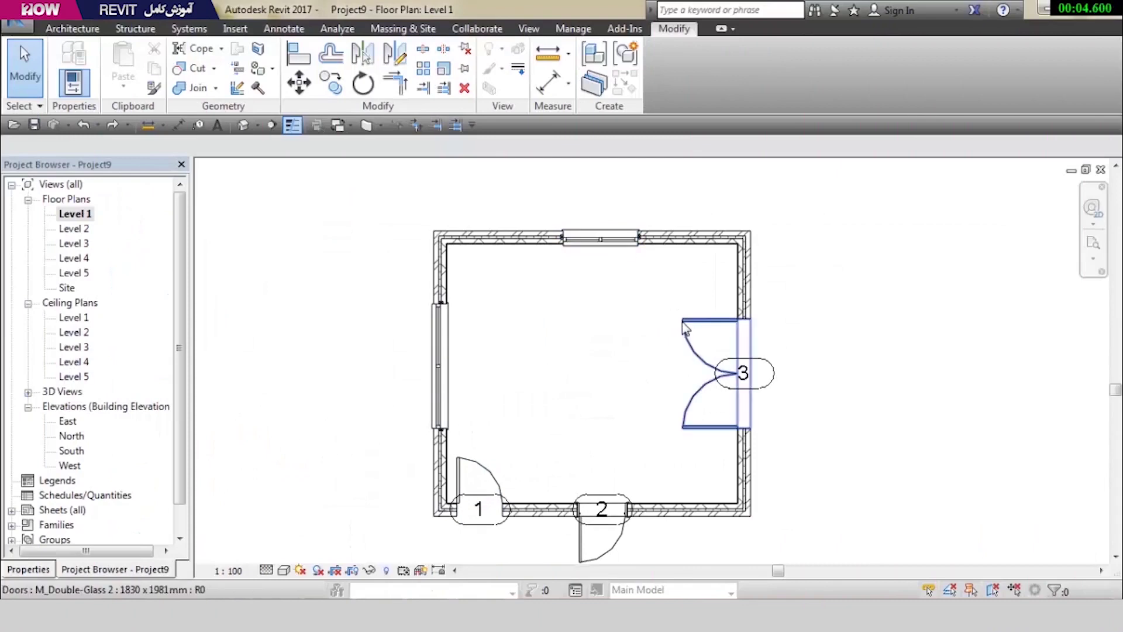
Show the Architecture tools on the Level 1 plan and bring up the door types reference image
{"action": "left_click", "coordinate": [72, 28]}
{"action": "mouse_move", "coordinate": [621, 304]}
{"action": "middle_mouse_down"}
{"action": "mouse_move", "coordinate": [611, 304]}
{"action": "mouse_move", "coordinate": [635, 284]}
{"action": "middle_mouse_up"}
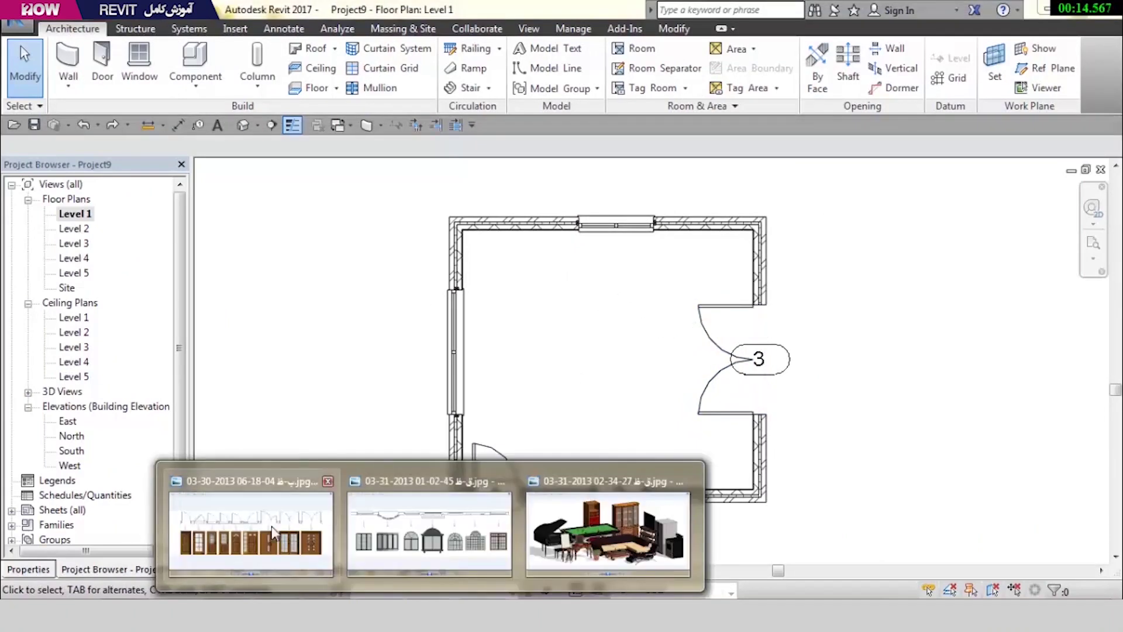
{"action": "left_click", "coordinate": [274, 529]}
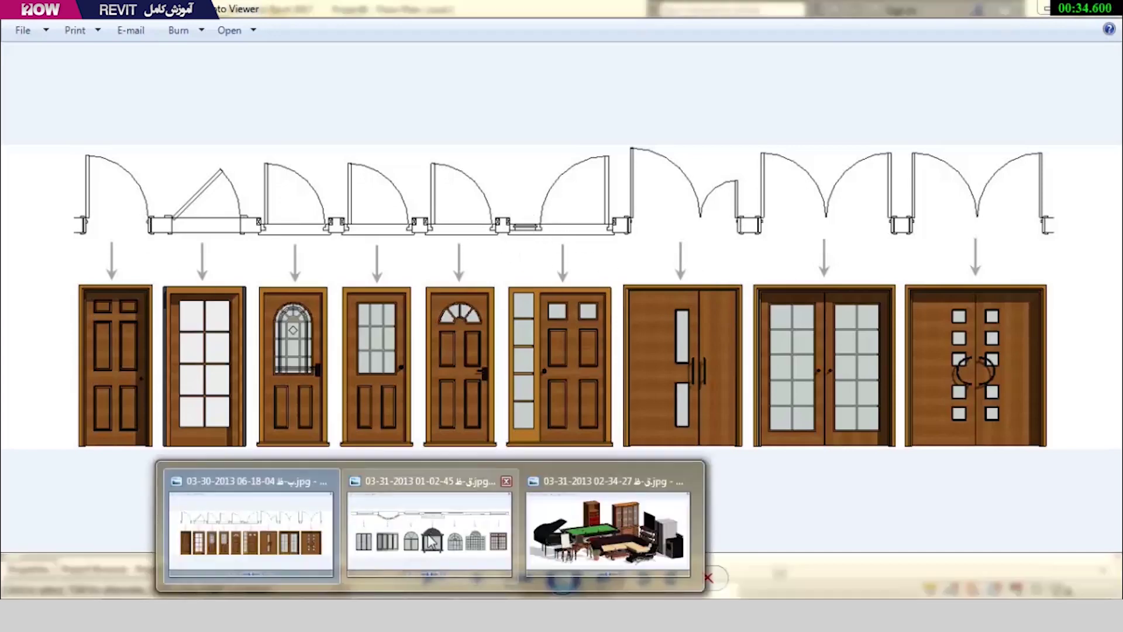
Switch Photo Viewer to the window types reference image
{"action": "left_click", "coordinate": [429, 535]}
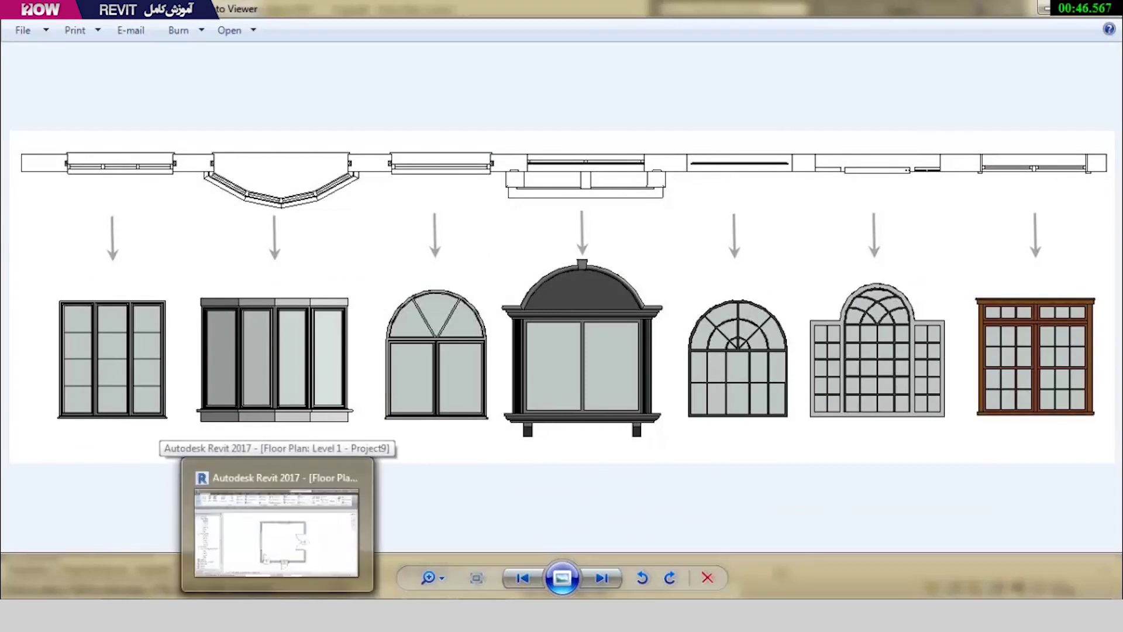
Return to Revit's Level 1 plan and start placing a component with its properties shown
{"action": "left_click", "coordinate": [276, 532]}
{"action": "middle_click_drag", "start_coordinate": [689, 356], "coordinate": [682, 374]}
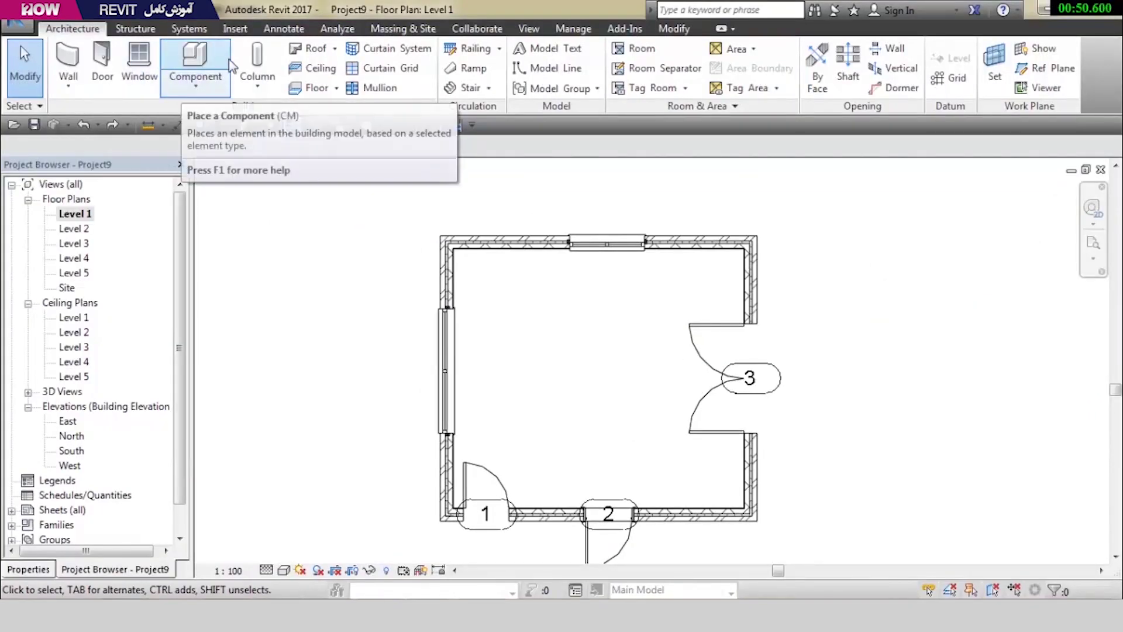
{"action": "left_click", "coordinate": [196, 89]}
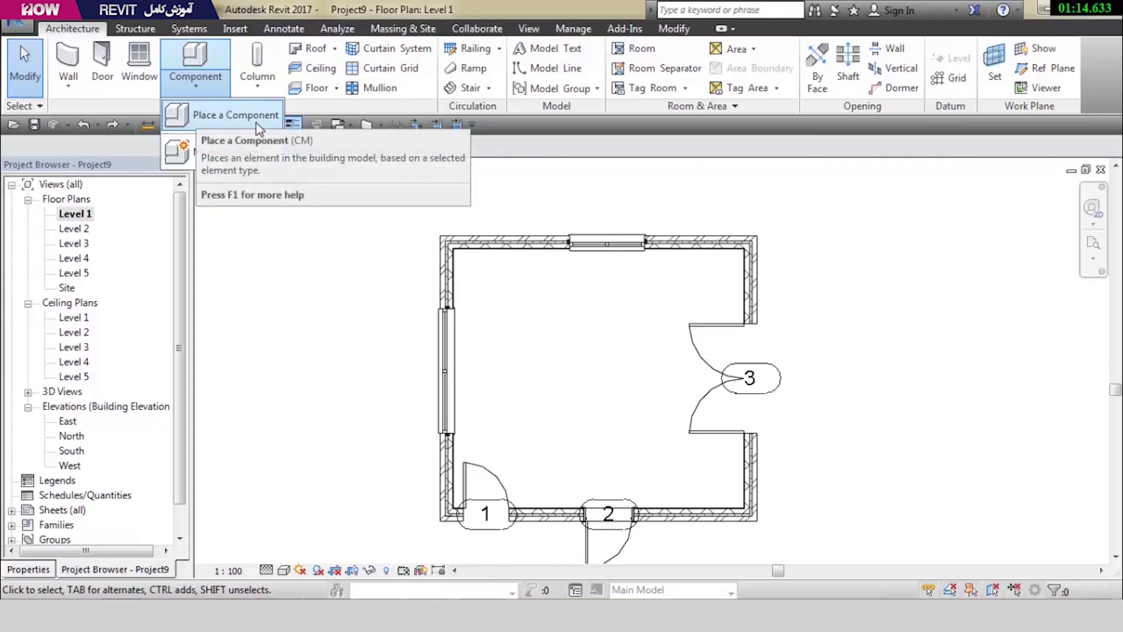
{"action": "left_click", "coordinate": [196, 61]}
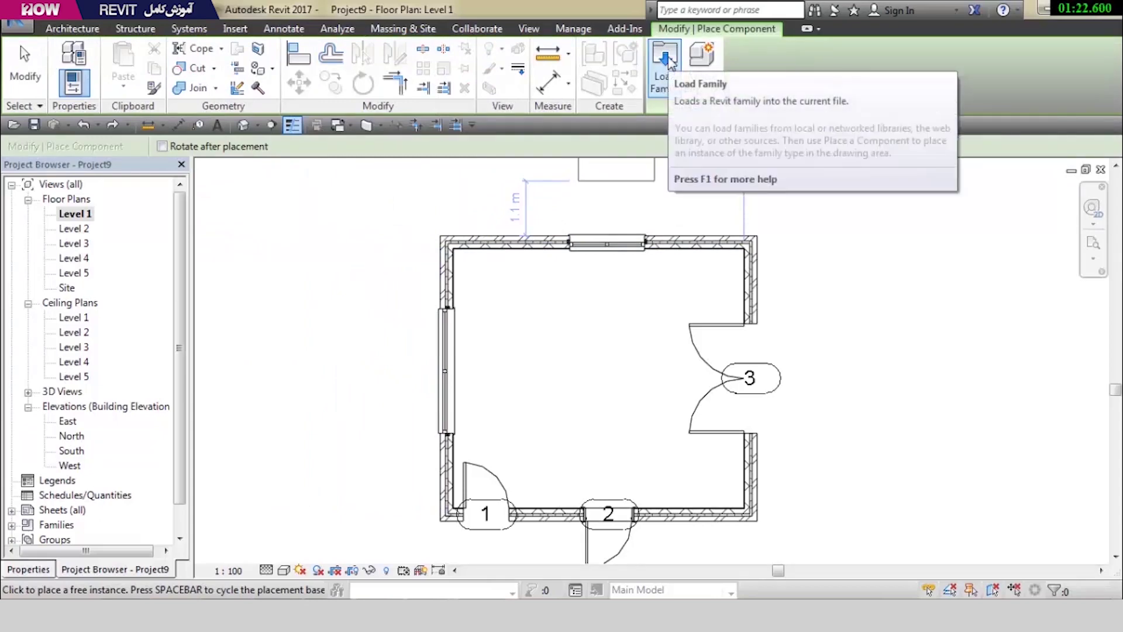
{"action": "left_click", "coordinate": [52, 566]}
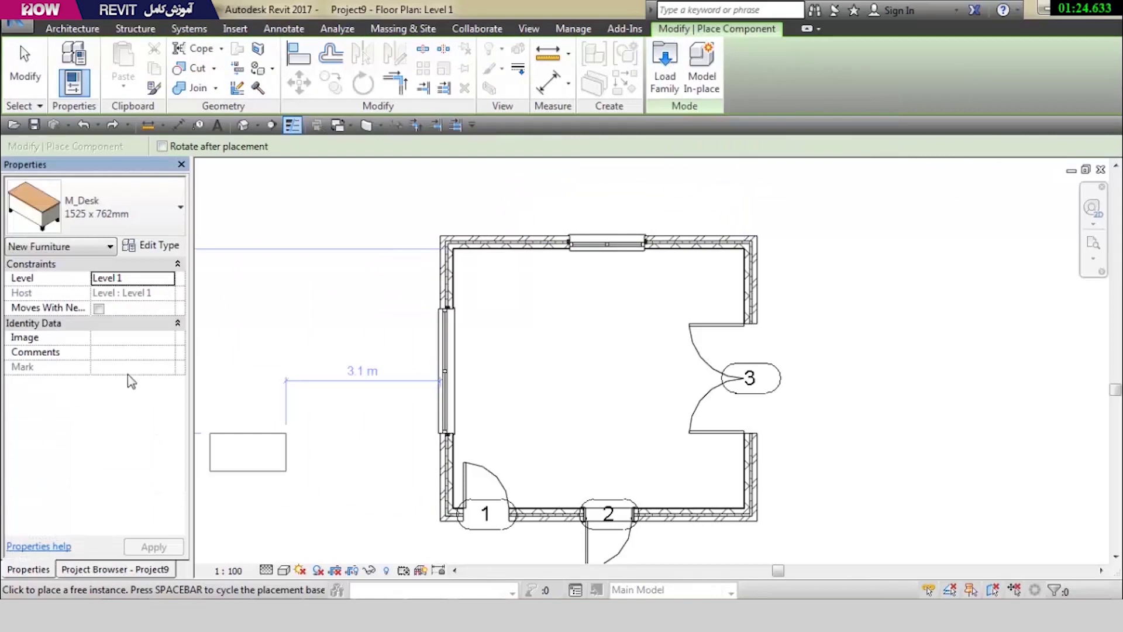
Browse furniture component types such as M_Desk, then cancel the placement
{"action": "left_click", "coordinate": [118, 205]}
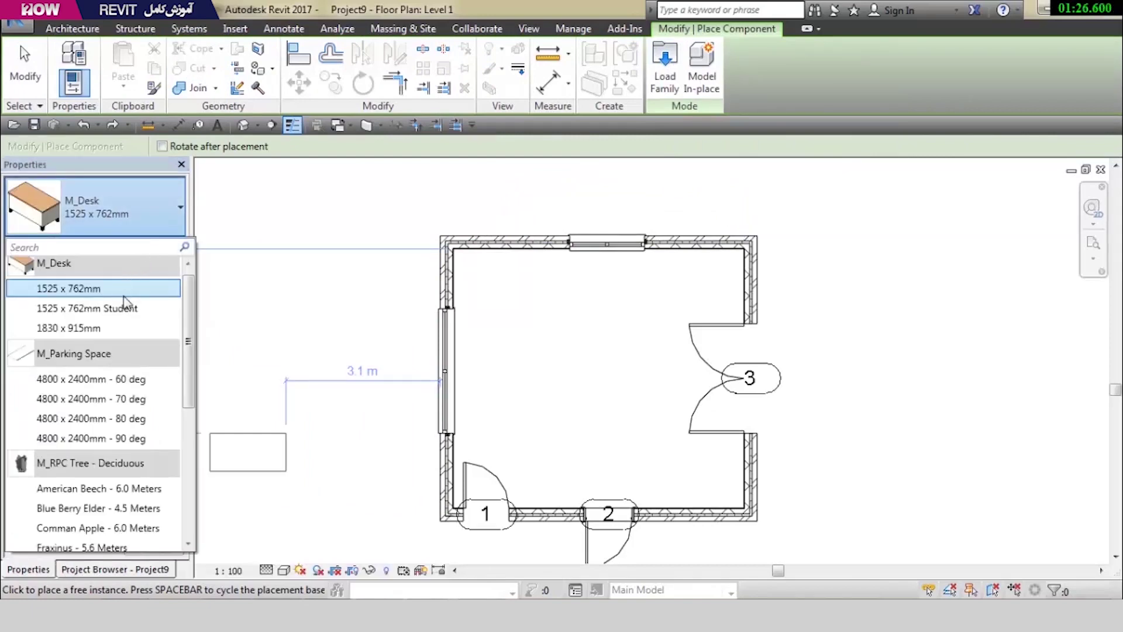
{"action": "scroll", "coordinate": [128, 322], "scroll_direction": "down", "scroll_amount": 1}
{"action": "scroll", "coordinate": [128, 321], "scroll_direction": "down", "scroll_amount": 2}
{"action": "scroll", "coordinate": [128, 322], "scroll_direction": "up", "scroll_amount": 2}
{"action": "scroll", "coordinate": [128, 322], "scroll_direction": "up", "scroll_amount": 1}
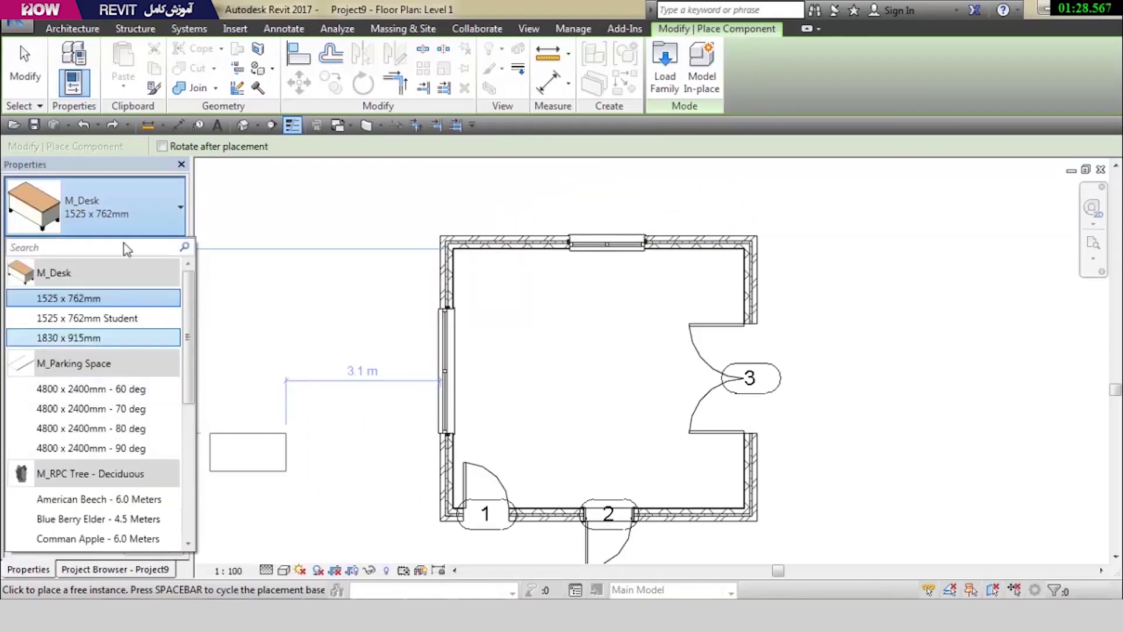
{"action": "left_click", "coordinate": [131, 210]}
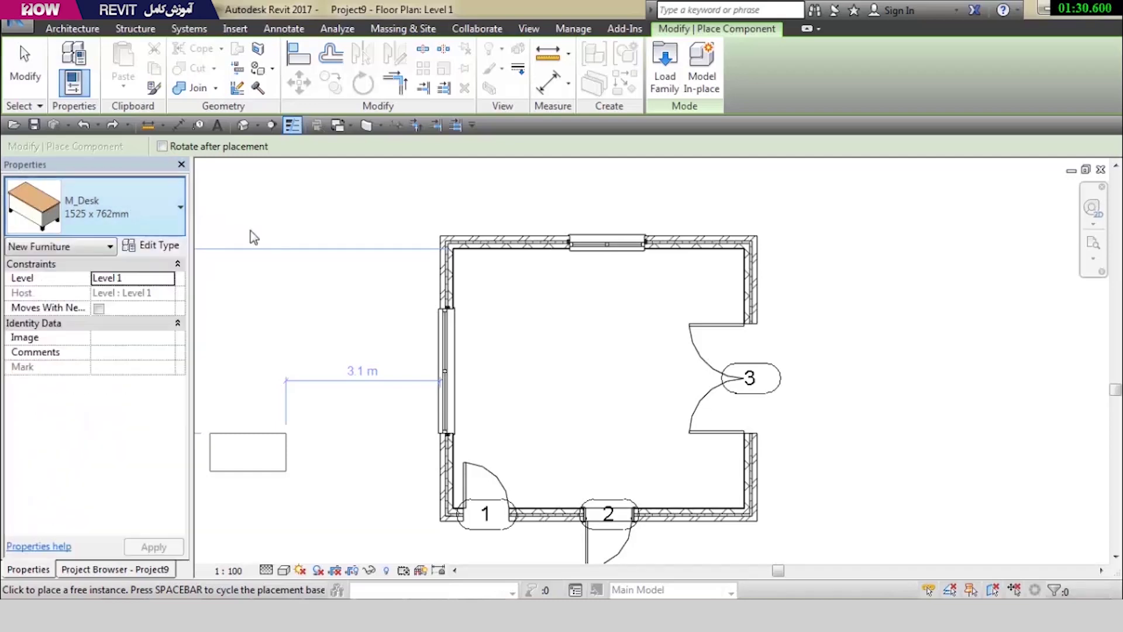
{"action": "right_click", "coordinate": [250, 231]}
{"action": "left_click", "coordinate": [275, 240]}
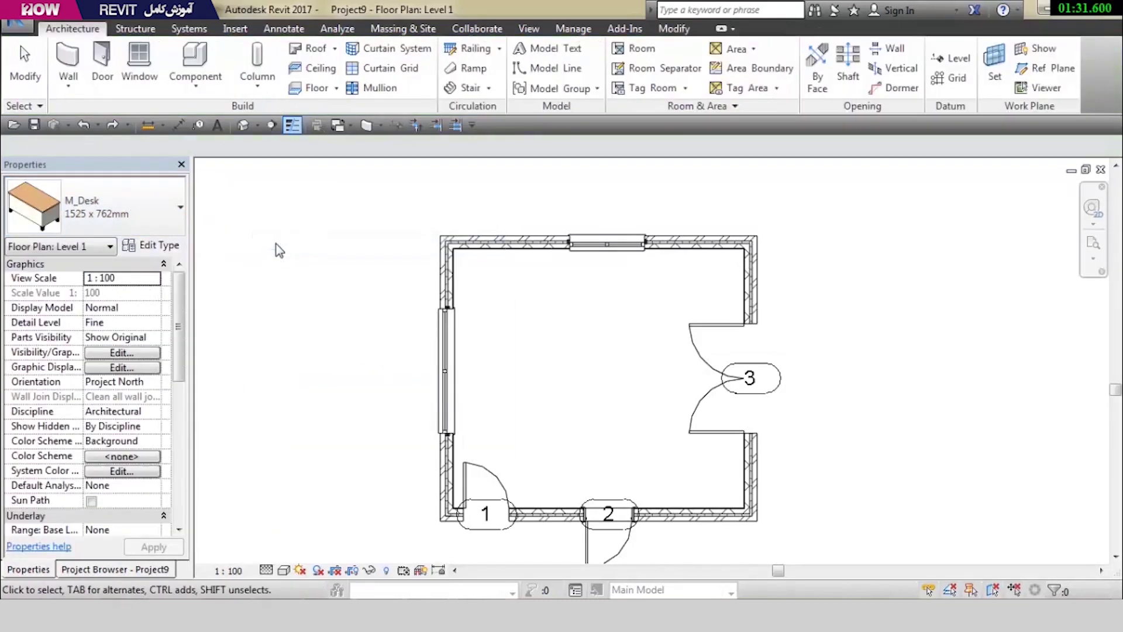
Start a component placement and browse Type Selector families, including parking space and tree types
{"action": "left_click", "coordinate": [199, 69]}
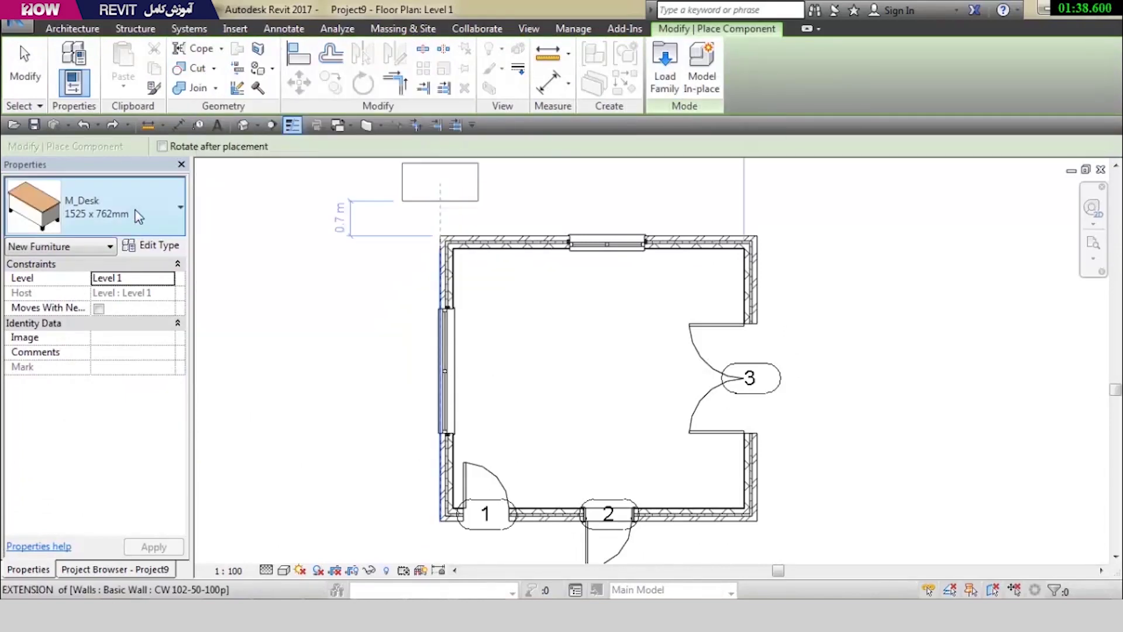
{"action": "left_click", "coordinate": [138, 216]}
{"action": "scroll", "coordinate": [117, 397], "scroll_direction": "down", "scroll_amount": 3}
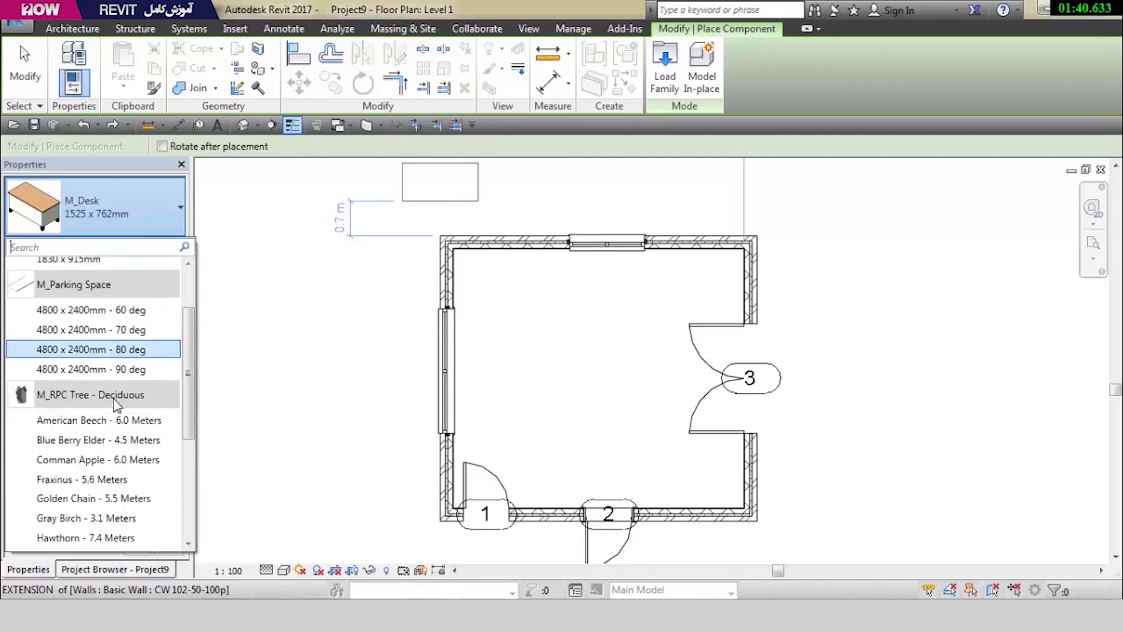
{"action": "scroll", "coordinate": [118, 402], "scroll_direction": "down", "scroll_amount": 3}
{"action": "scroll", "coordinate": [123, 409], "scroll_direction": "up", "scroll_amount": 1}
{"action": "scroll", "coordinate": [122, 421], "scroll_direction": "up", "scroll_amount": 4}
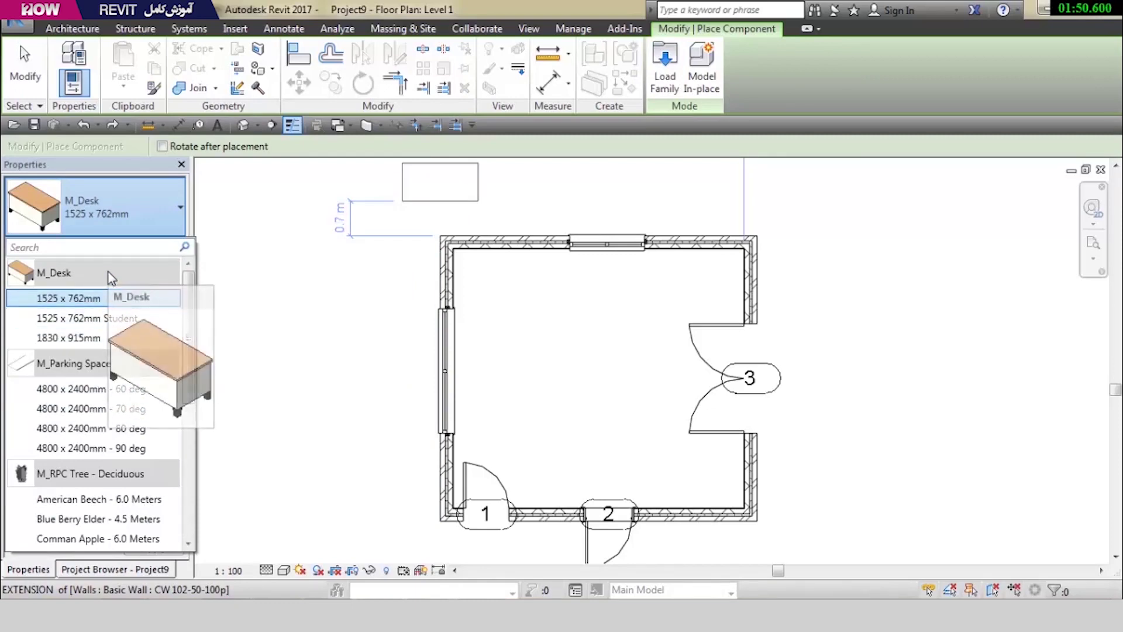
{"action": "scroll", "coordinate": [97, 354], "scroll_direction": "down", "scroll_amount": 2}
{"action": "scroll", "coordinate": [97, 354], "scroll_direction": "down", "scroll_amount": 3}
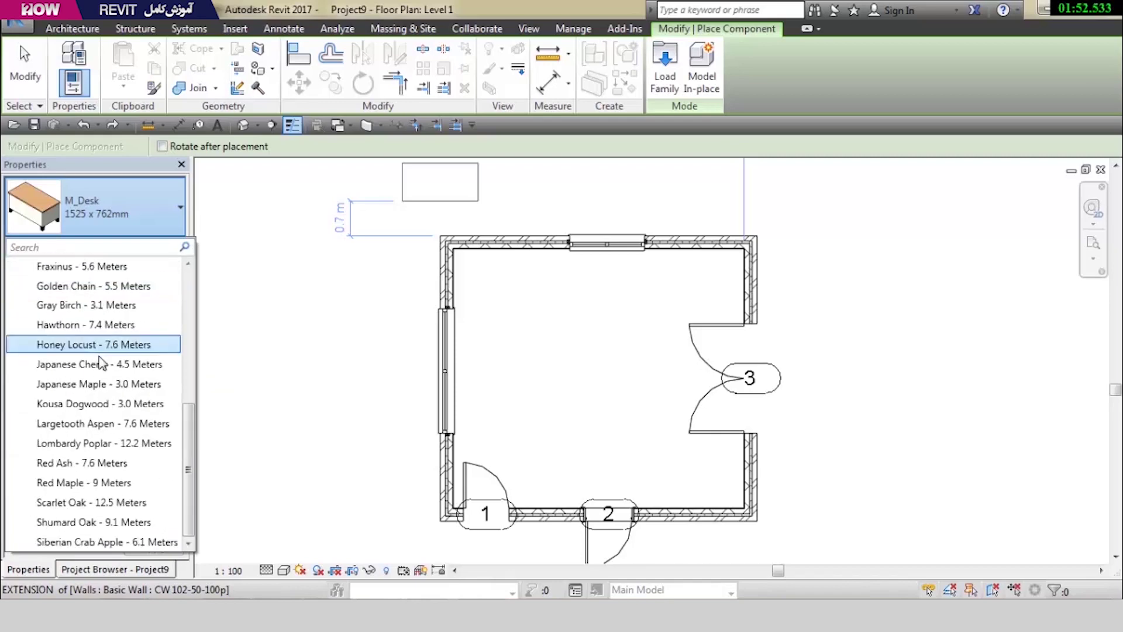
{"action": "scroll", "coordinate": [103, 366], "scroll_direction": "up", "scroll_amount": 2}
{"action": "scroll", "coordinate": [110, 388], "scroll_direction": "up", "scroll_amount": 3}
{"action": "left_click", "coordinate": [115, 219]}
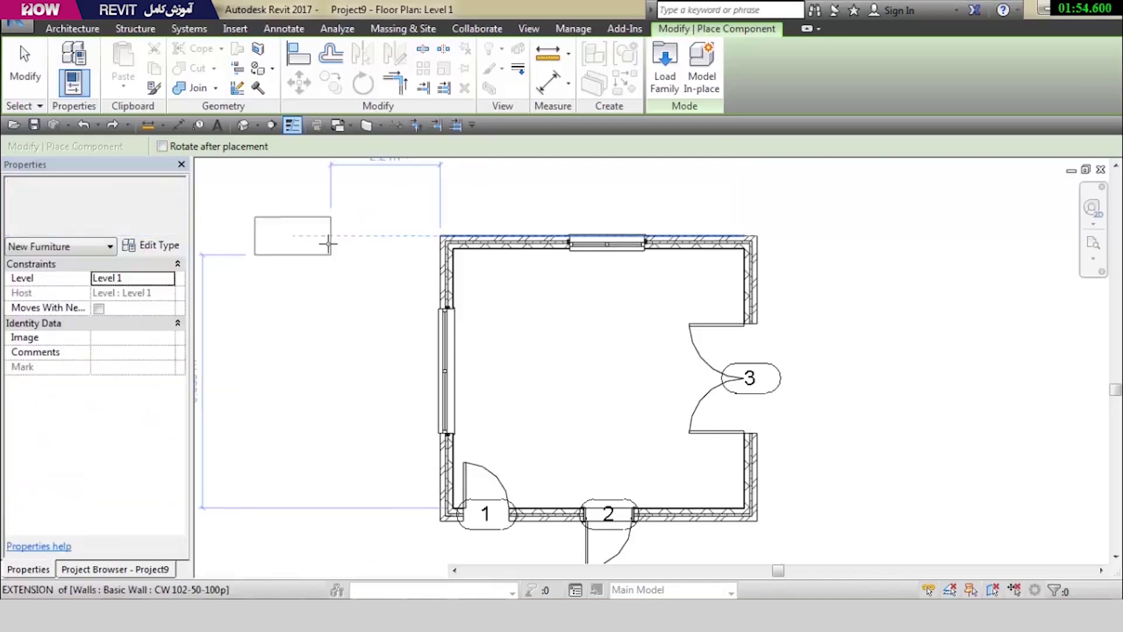
Load M_Table-Dining Round w Chairs.rfa from the metric Furniture > Tables library
{"action": "left_click", "coordinate": [664, 67]}
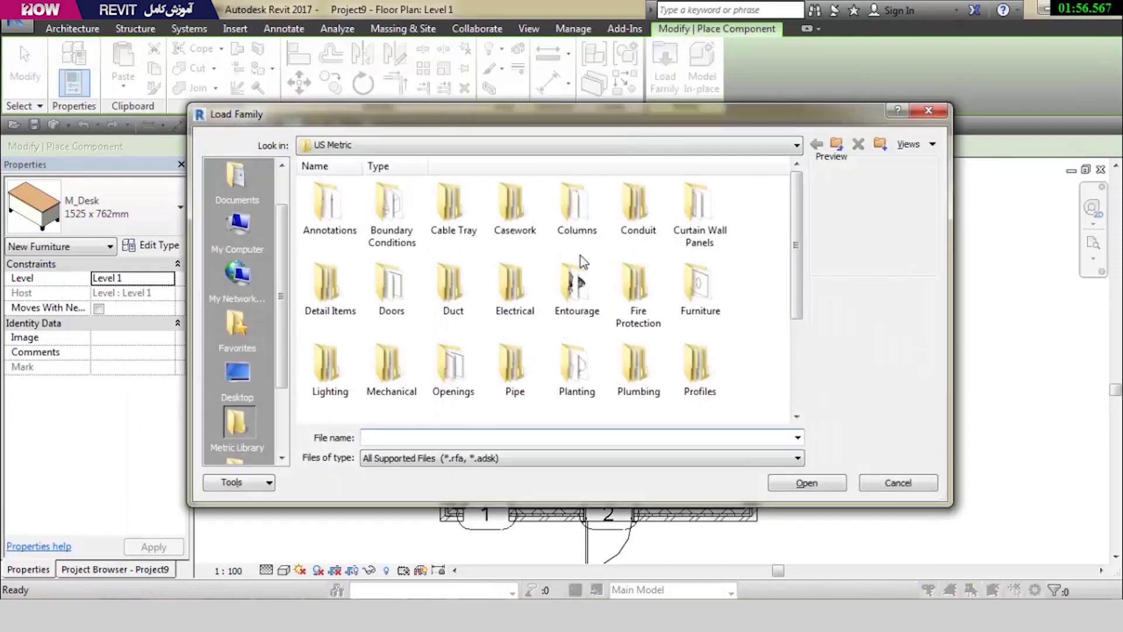
{"action": "left_click", "coordinate": [718, 270]}
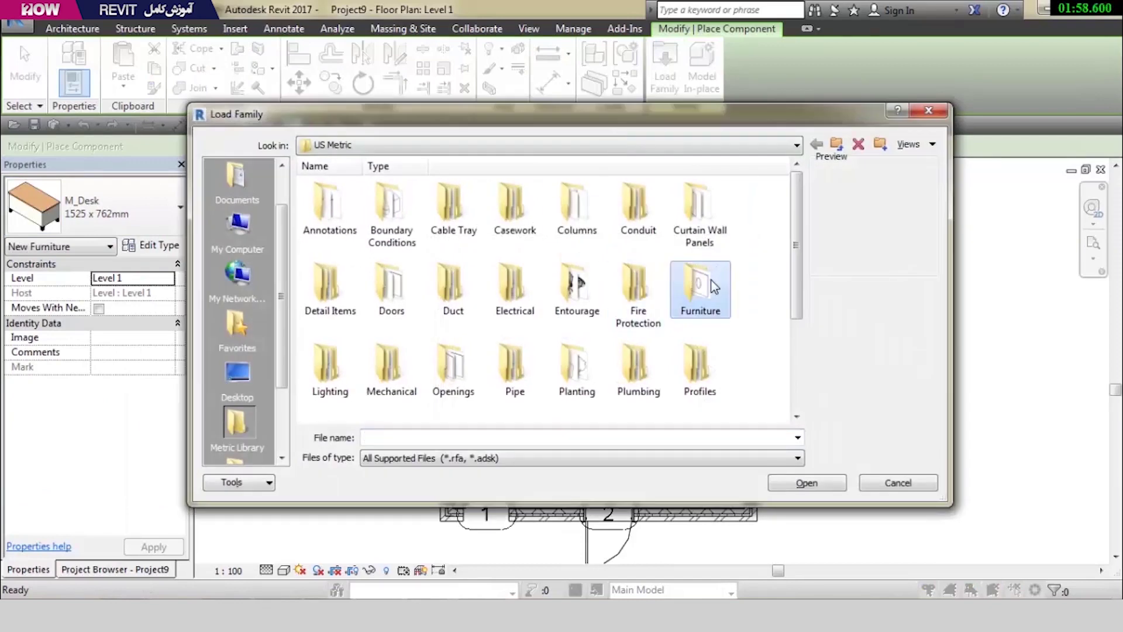
{"action": "left_click", "coordinate": [586, 294]}
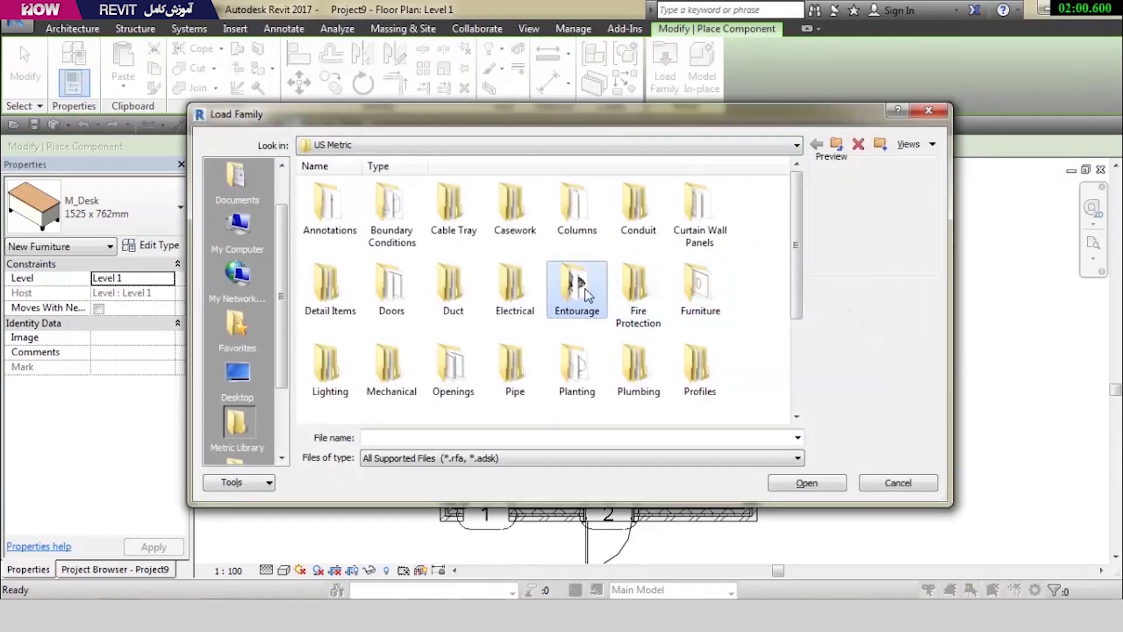
{"action": "double_click", "coordinate": [587, 294]}
{"action": "left_click", "coordinate": [389, 212]}
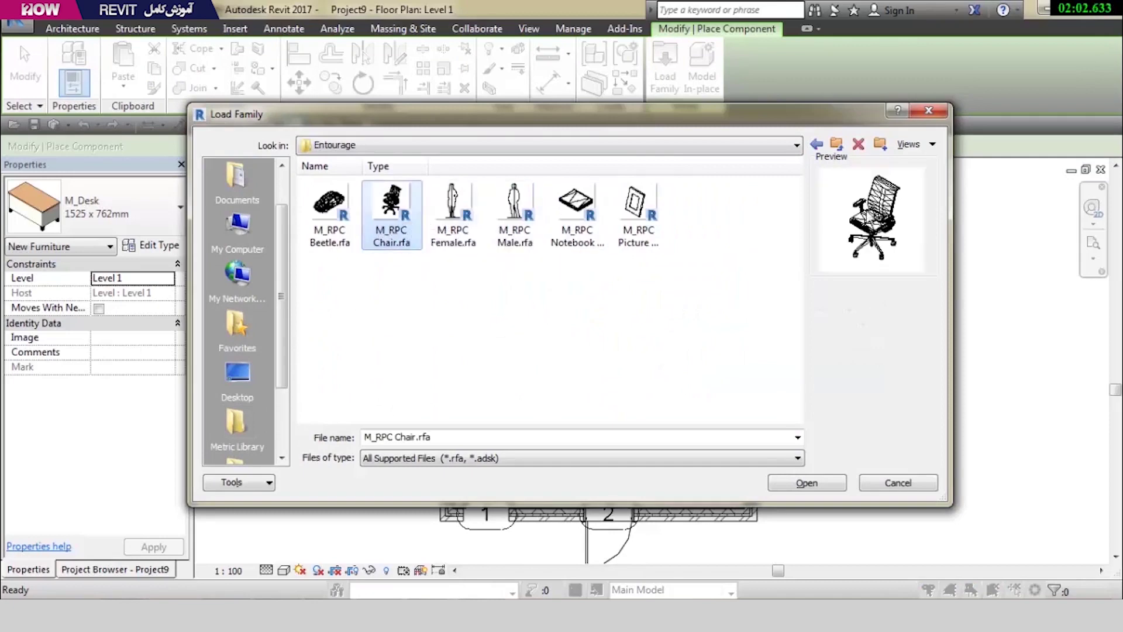
{"action": "left_click", "coordinate": [836, 144]}
{"action": "double_click", "coordinate": [753, 210]}
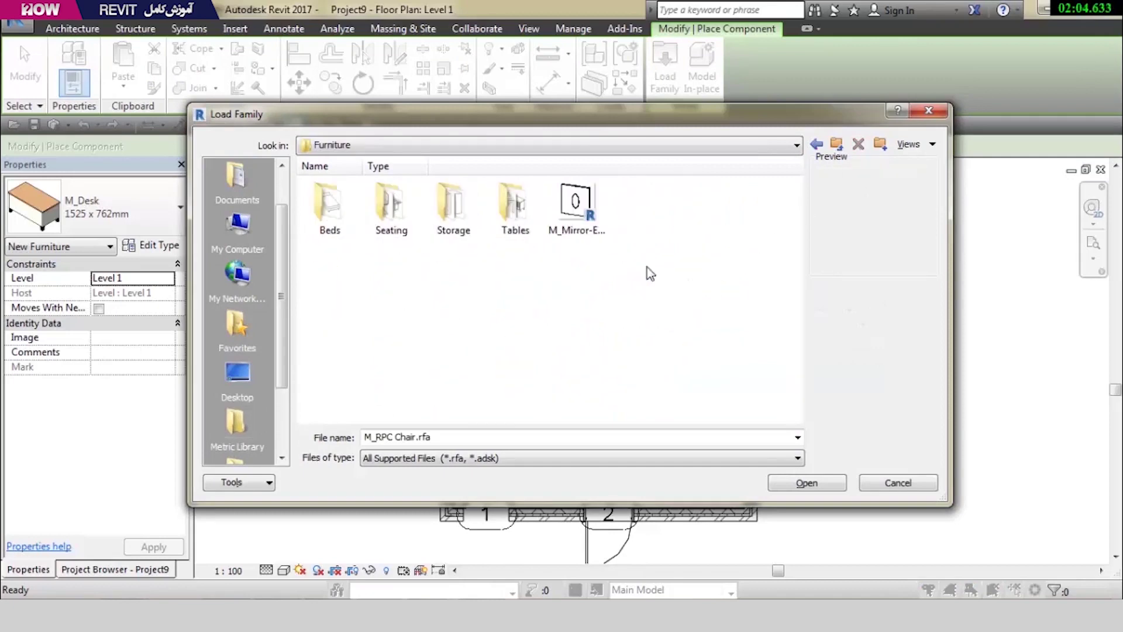
{"action": "double_click", "coordinate": [515, 214]}
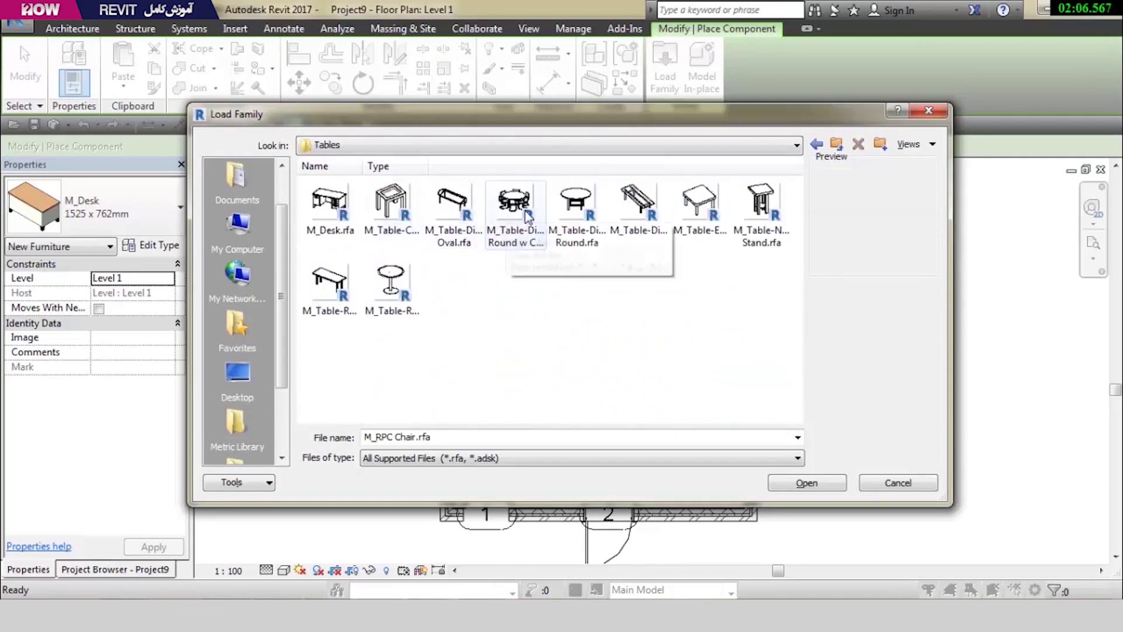
{"action": "left_click", "coordinate": [515, 214]}
{"action": "left_click", "coordinate": [791, 483]}
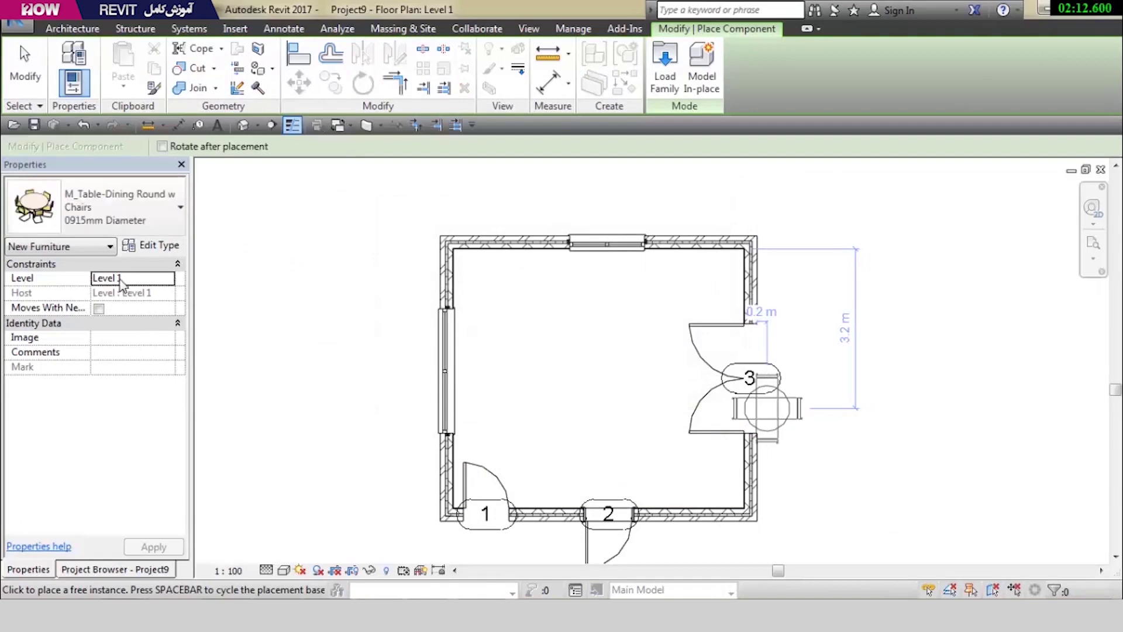
Place the round dining table in the room and select it
{"action": "scroll", "coordinate": [587, 371], "scroll_direction": "down", "scroll_amount": 1}
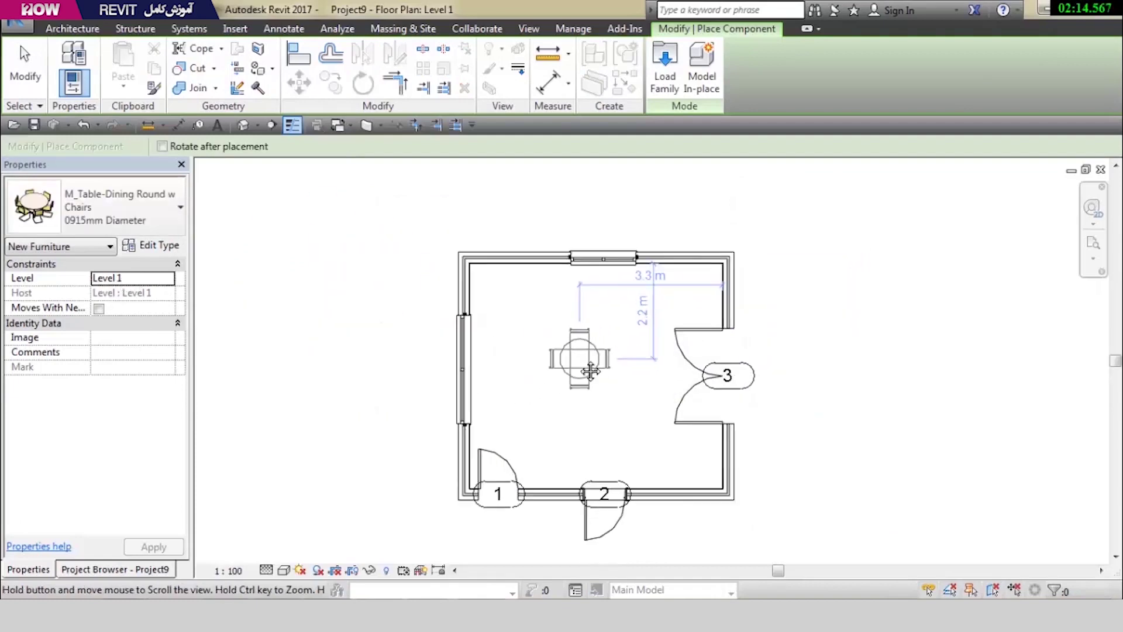
{"action": "middle_click_drag", "start_coordinate": [581, 371], "coordinate": [408, 370]}
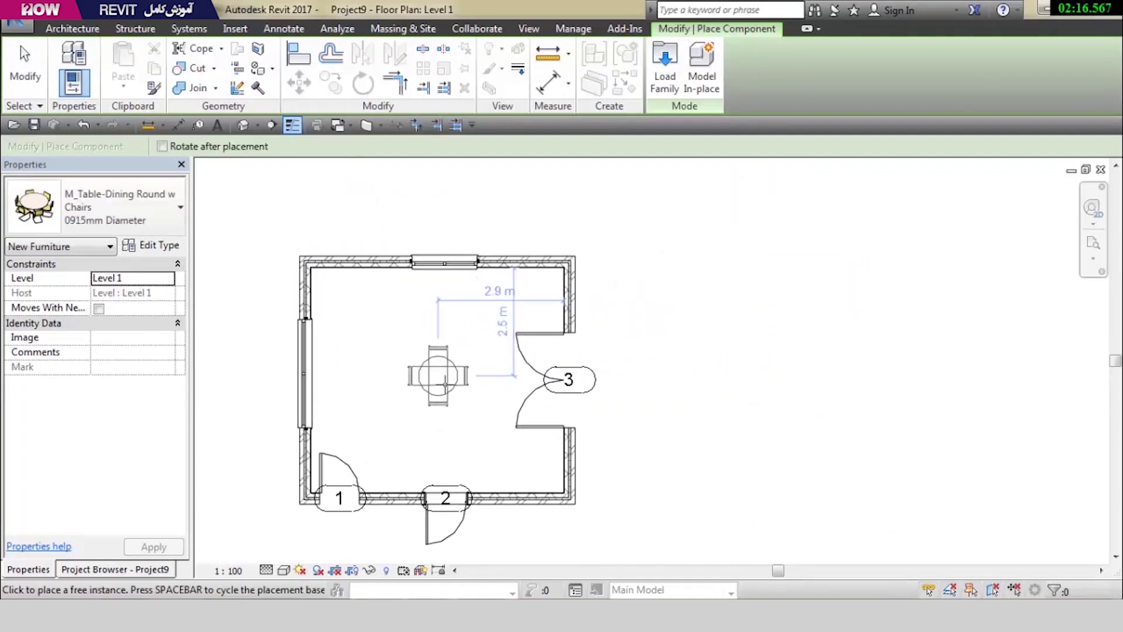
{"action": "left_click", "coordinate": [437, 376]}
{"action": "key", "text": "Escape"}
{"action": "key", "text": "Escape"}
{"action": "left_click", "coordinate": [462, 378]}
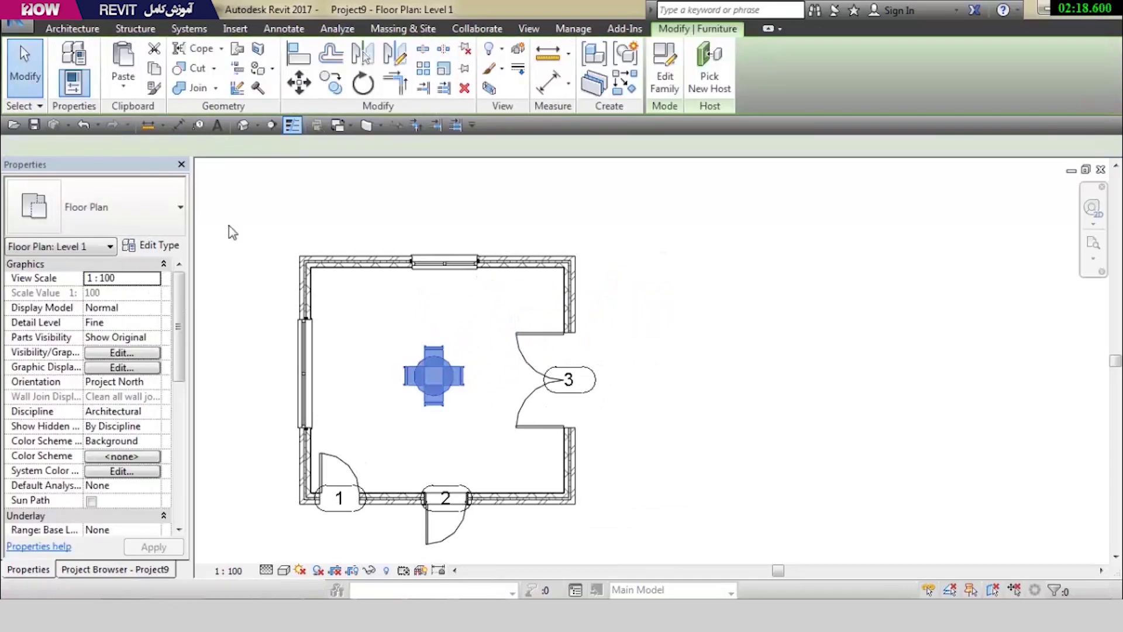
Change the table to the 2134mm Diameter type, passing through 1525mm, then deselect it
{"action": "left_click", "coordinate": [146, 208]}
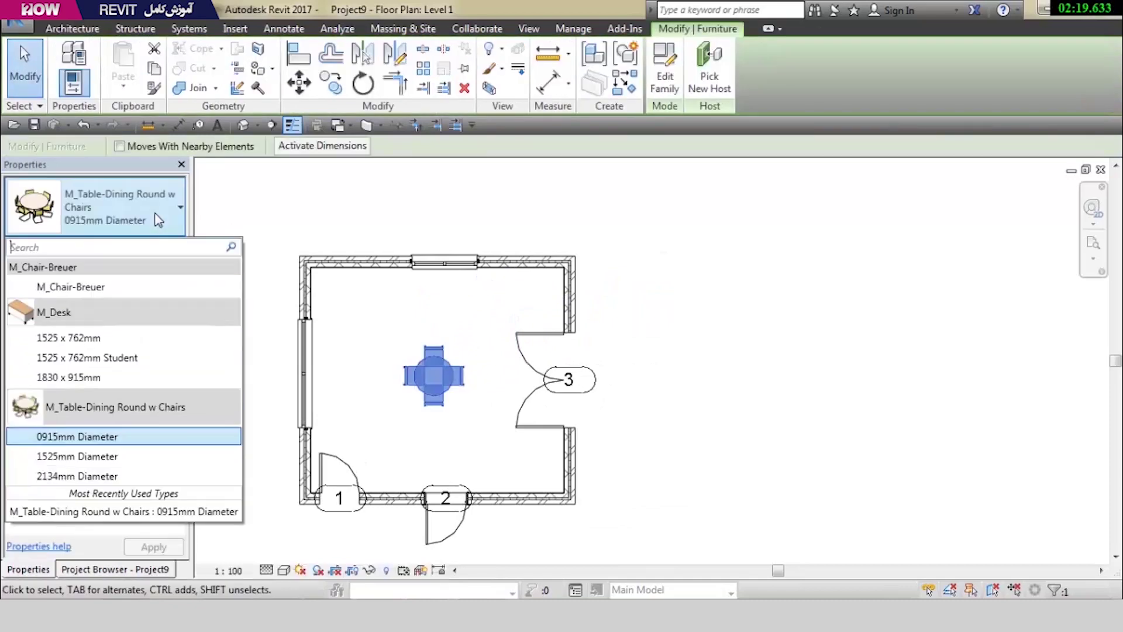
{"action": "left_click", "coordinate": [106, 456]}
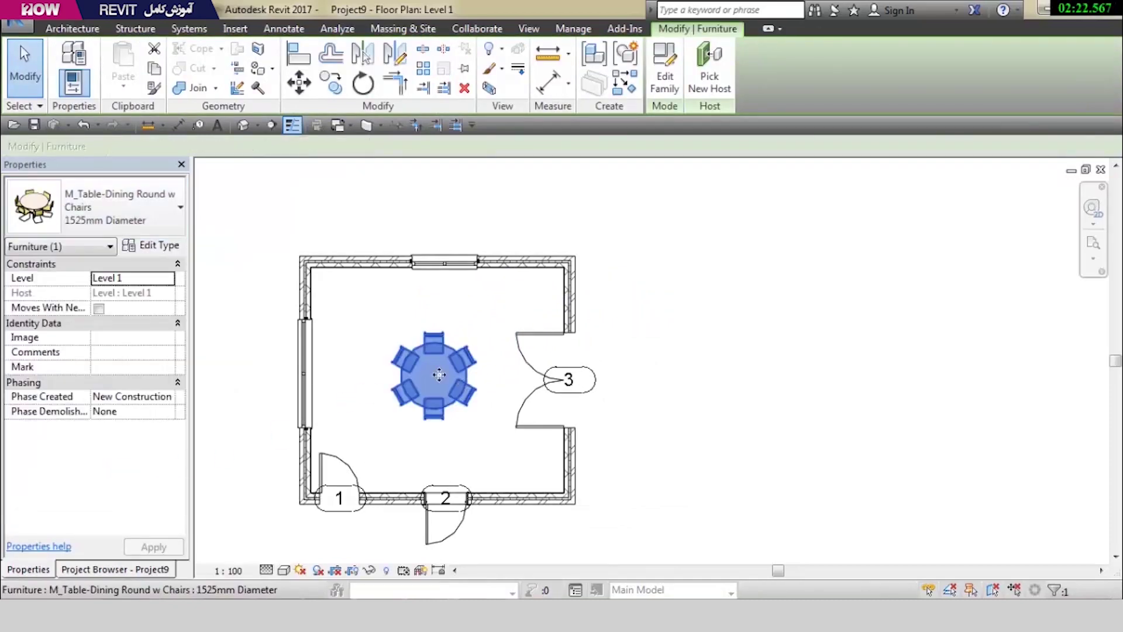
{"action": "left_click", "coordinate": [117, 208]}
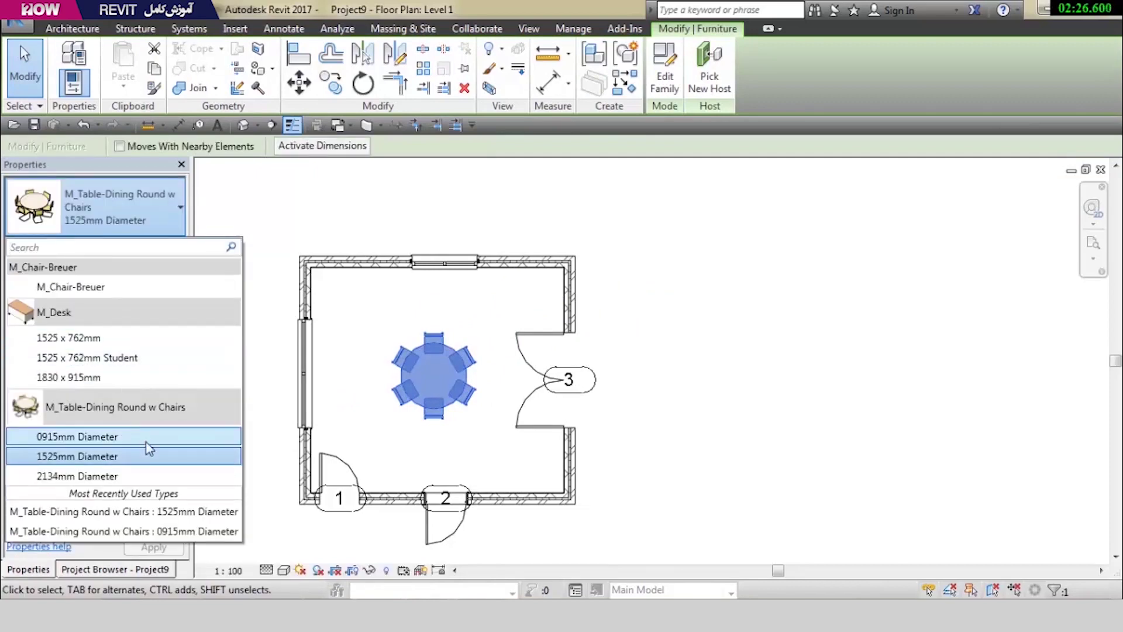
{"action": "left_click", "coordinate": [122, 476]}
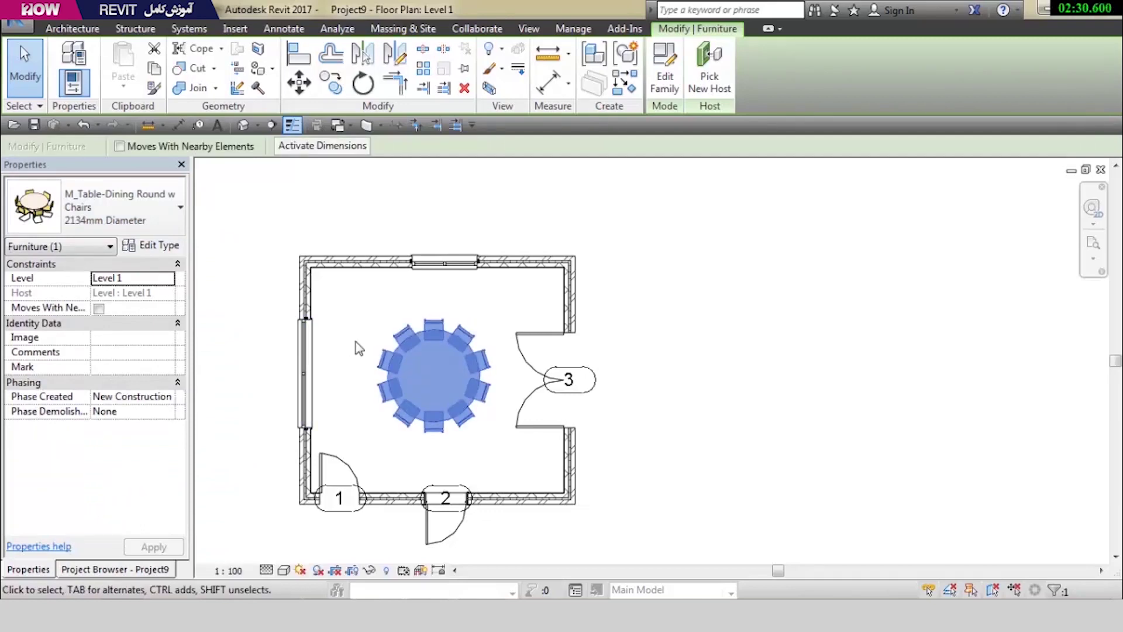
{"action": "left_click", "coordinate": [376, 318]}
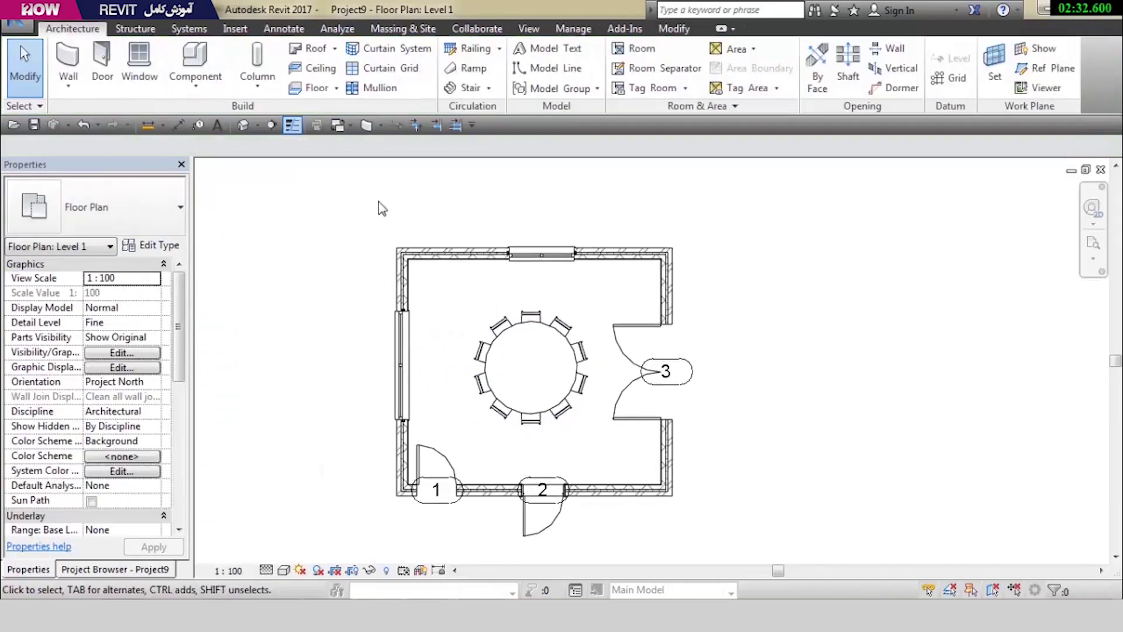
{"action": "left_click", "coordinate": [243, 125]}
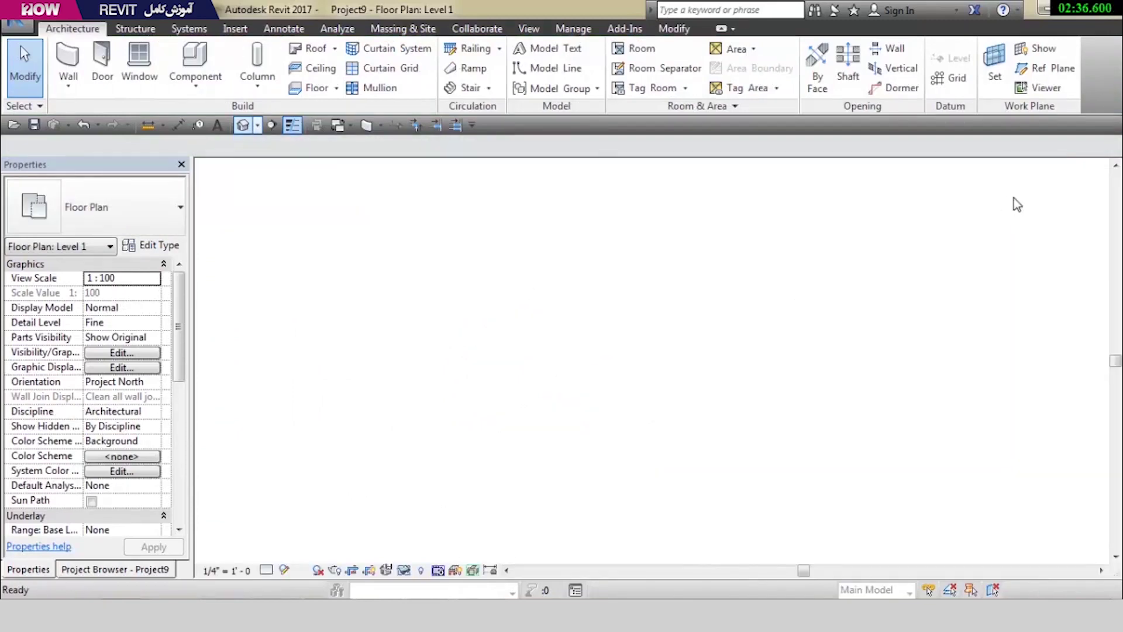
Orbit the 3D view and delete the dining table with its chairs
{"action": "mouse_move", "coordinate": [641, 329]}
{"action": "middle_mouse_down", "text": "shift"}
{"action": "mouse_move", "coordinate": [758, 301]}
{"action": "mouse_move", "coordinate": [610, 375]}
{"action": "middle_mouse_up", "text": "shift"}
{"action": "scroll", "coordinate": [596, 381], "scroll_direction": "up", "scroll_amount": 5}
{"action": "scroll", "coordinate": [596, 380], "scroll_direction": "up", "scroll_amount": 3}
{"action": "scroll", "coordinate": [727, 420], "scroll_direction": "up", "scroll_amount": 2}
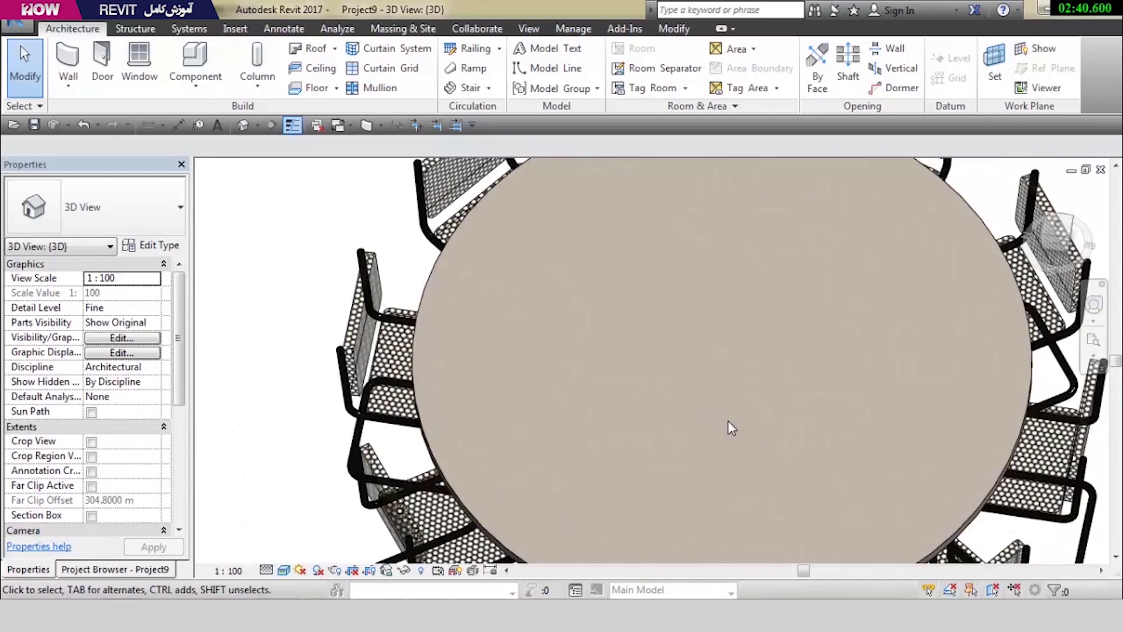
{"action": "scroll", "coordinate": [728, 420], "scroll_direction": "down", "scroll_amount": 5}
{"action": "mouse_move", "coordinate": [728, 420]}
{"action": "middle_mouse_down", "text": "shift"}
{"action": "mouse_move", "coordinate": [791, 451]}
{"action": "mouse_move", "coordinate": [624, 436]}
{"action": "middle_mouse_up", "text": "shift"}
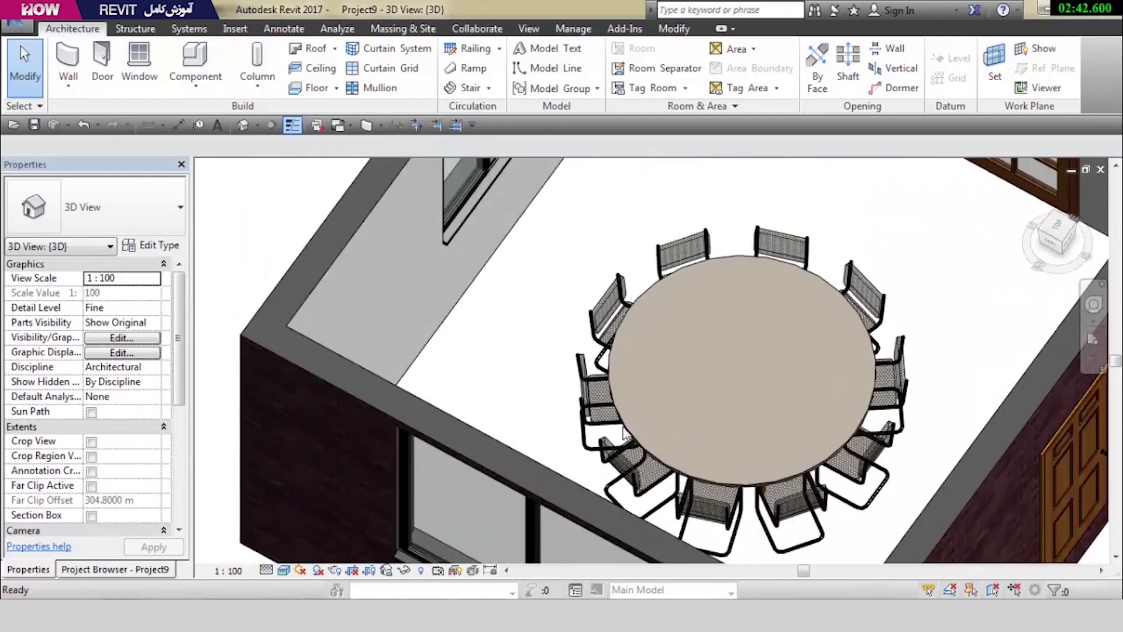
{"action": "left_click", "coordinate": [624, 436]}
{"action": "key", "text": "Delete"}
Frame the empty room, then reopen the Level 1 floor plan from the Project Browser
{"action": "scroll", "coordinate": [439, 341], "scroll_direction": "down", "scroll_amount": 2}
{"action": "mouse_move", "coordinate": [439, 341]}
{"action": "middle_mouse_down"}
{"action": "mouse_move", "coordinate": [525, 366]}
{"action": "mouse_move", "coordinate": [514, 362]}
{"action": "middle_mouse_up"}
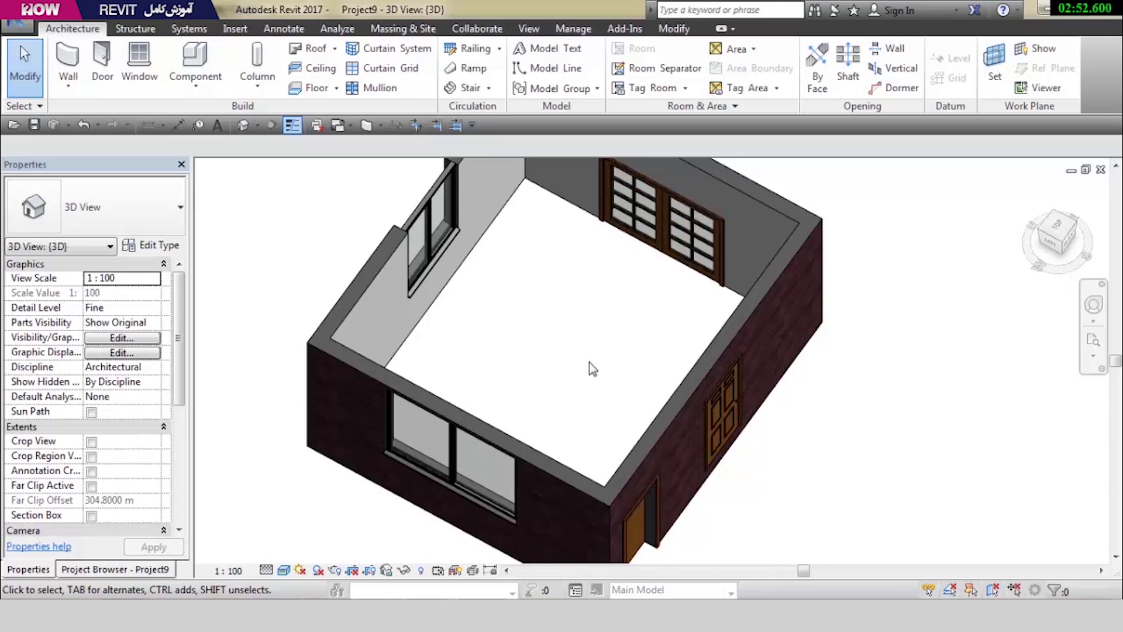
{"action": "left_click", "coordinate": [82, 572]}
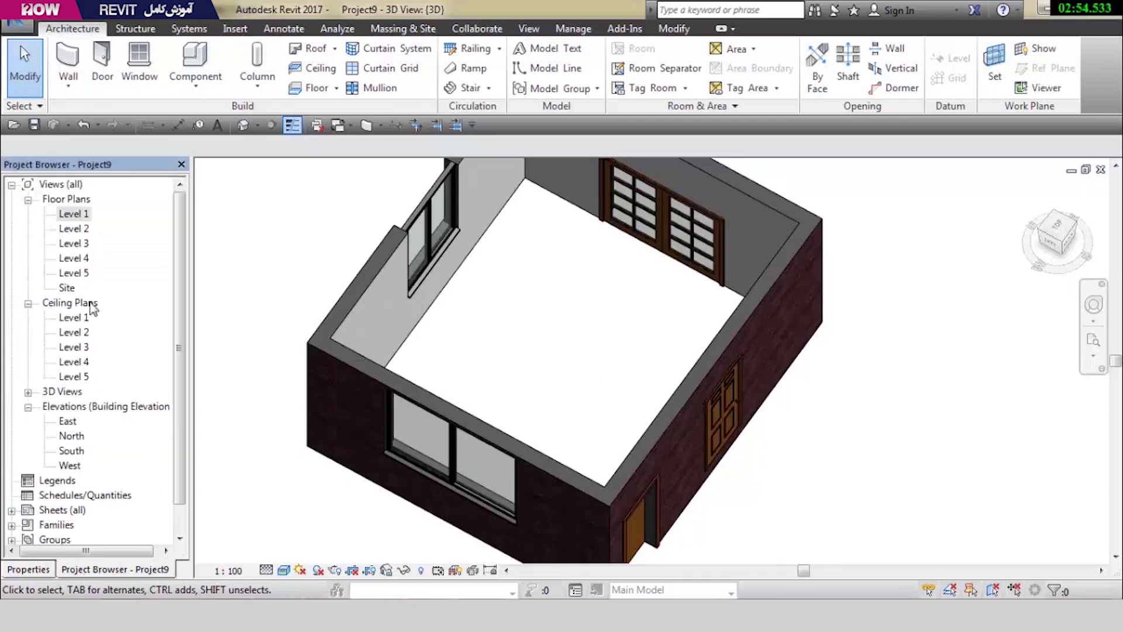
{"action": "left_click", "coordinate": [84, 217]}
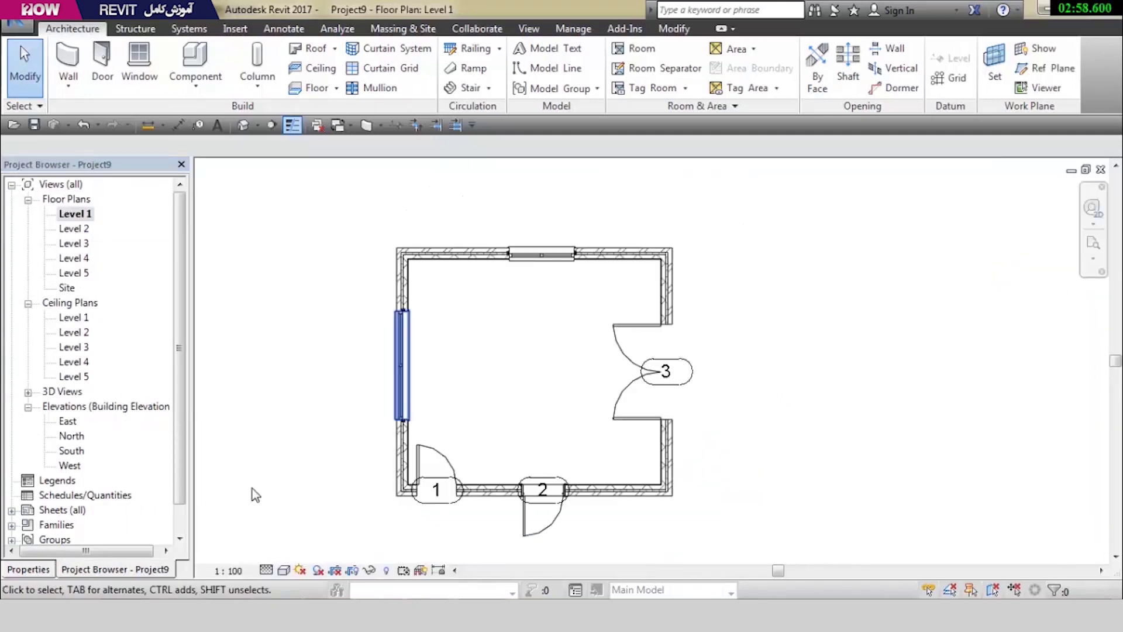
{"action": "left_click", "coordinate": [197, 614]}
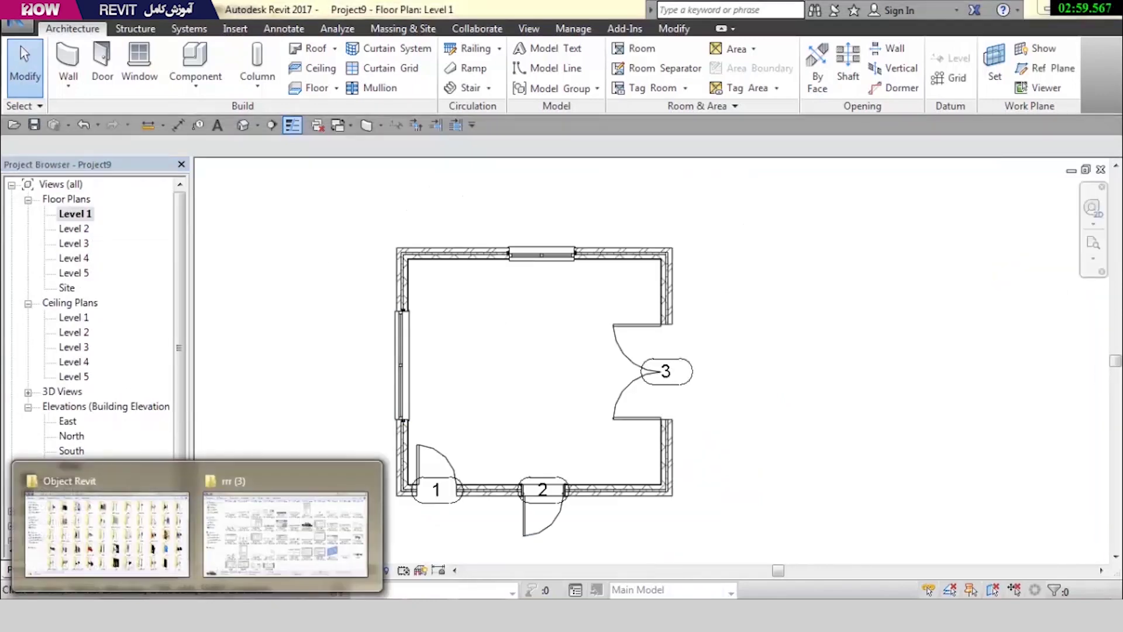
Open the میز folder in Object Revit and select Log_Framed_Square_Coffee_Table_7184.rfa
{"action": "left_click", "coordinate": [142, 524]}
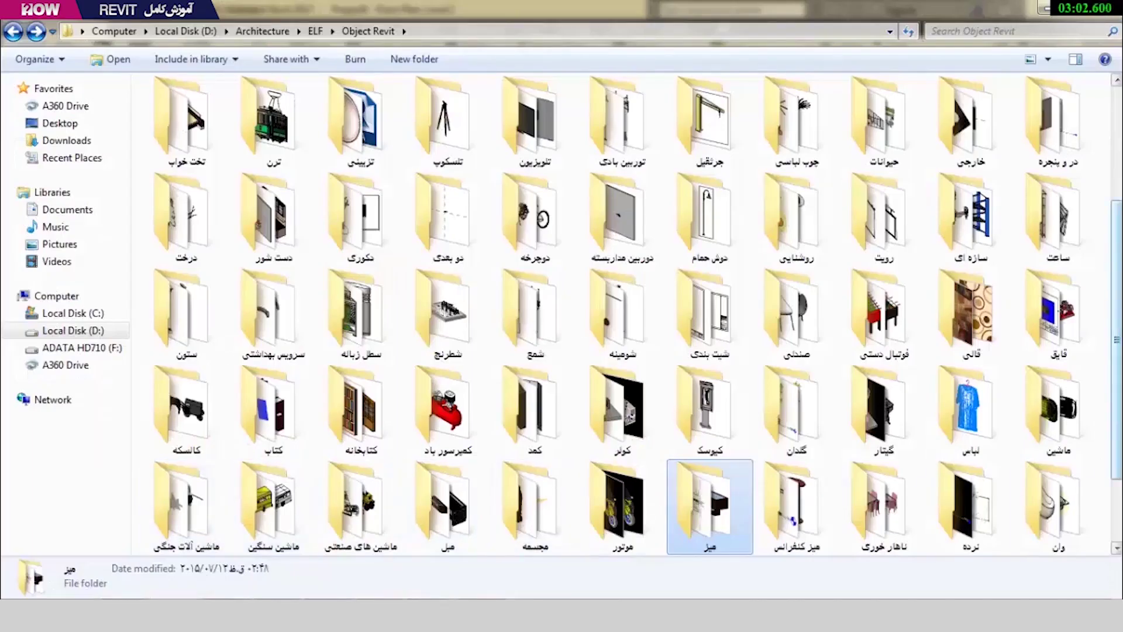
{"action": "scroll", "coordinate": [637, 314], "scroll_direction": "down", "scroll_amount": 1}
{"action": "scroll", "coordinate": [712, 455], "scroll_direction": "down", "scroll_amount": 1}
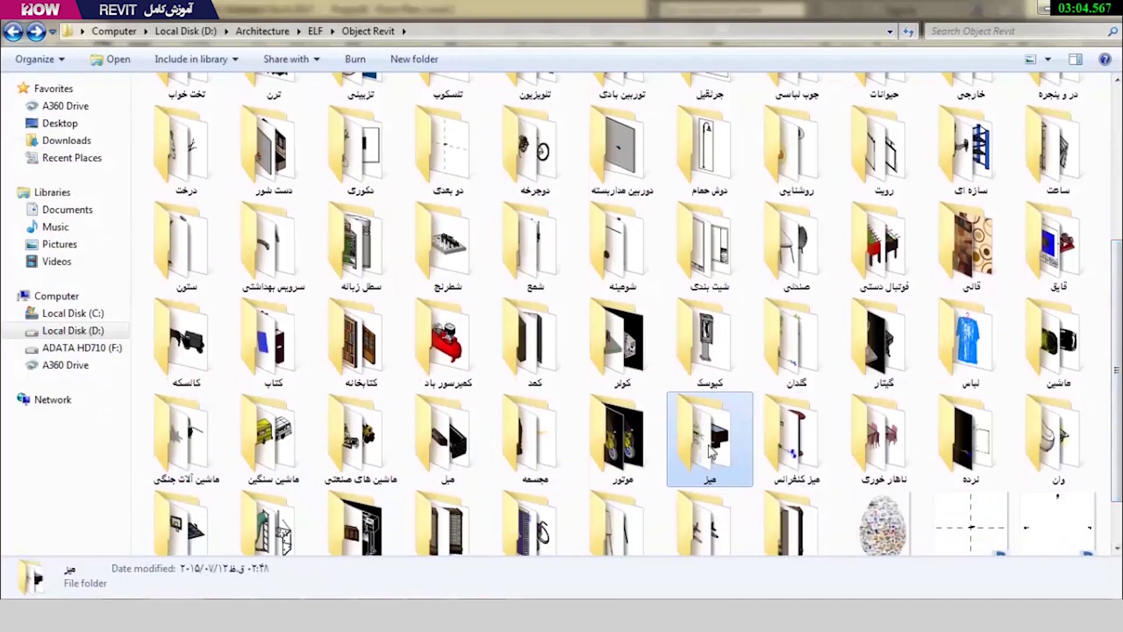
{"action": "double_click", "coordinate": [711, 451]}
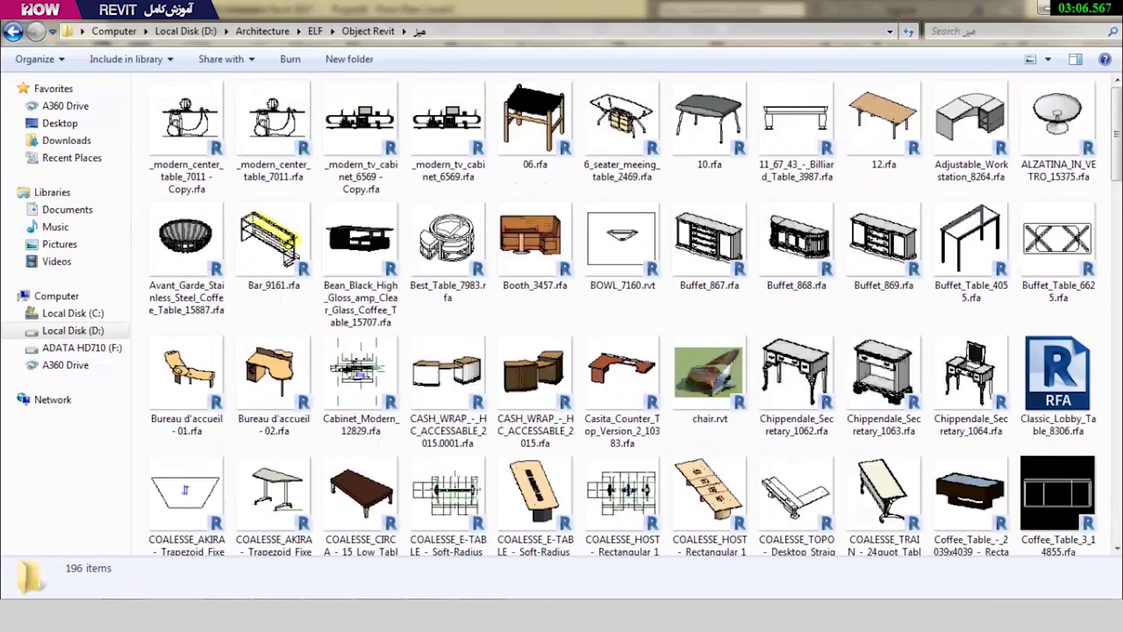
{"action": "scroll", "coordinate": [947, 126], "scroll_direction": "down", "scroll_amount": 2}
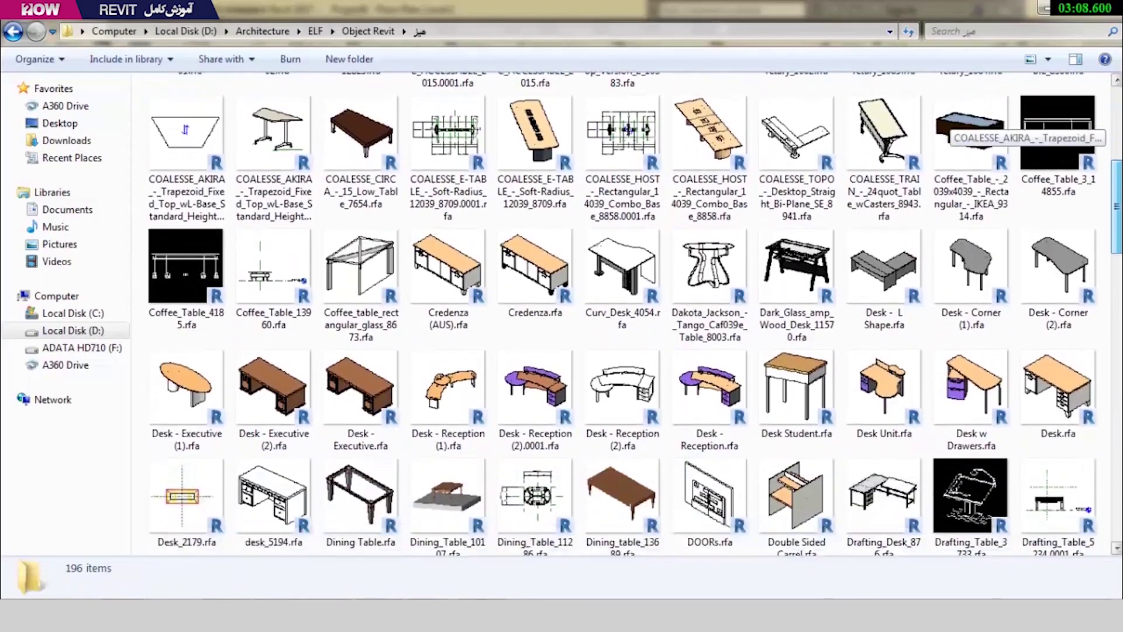
{"action": "scroll", "coordinate": [947, 125], "scroll_direction": "down", "scroll_amount": 2}
{"action": "scroll", "coordinate": [948, 126], "scroll_direction": "down", "scroll_amount": 2}
{"action": "scroll", "coordinate": [947, 126], "scroll_direction": "down", "scroll_amount": 2}
{"action": "scroll", "coordinate": [1056, 299], "scroll_direction": "down", "scroll_amount": 1}
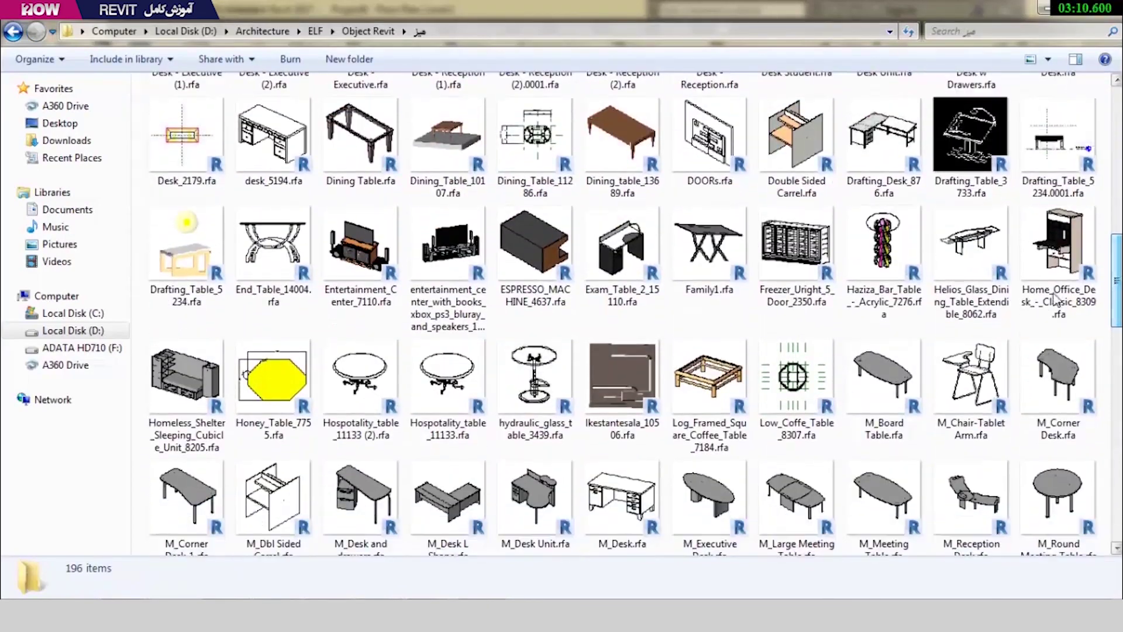
{"action": "left_click", "coordinate": [691, 381]}
Drag Log_Framed_Square_Coffee_Table_7184.rfa into the Level 1 plan and pan to space right of the house
{"action": "left_click_drag", "start_coordinate": [731, 374], "coordinate": [281, 584]}
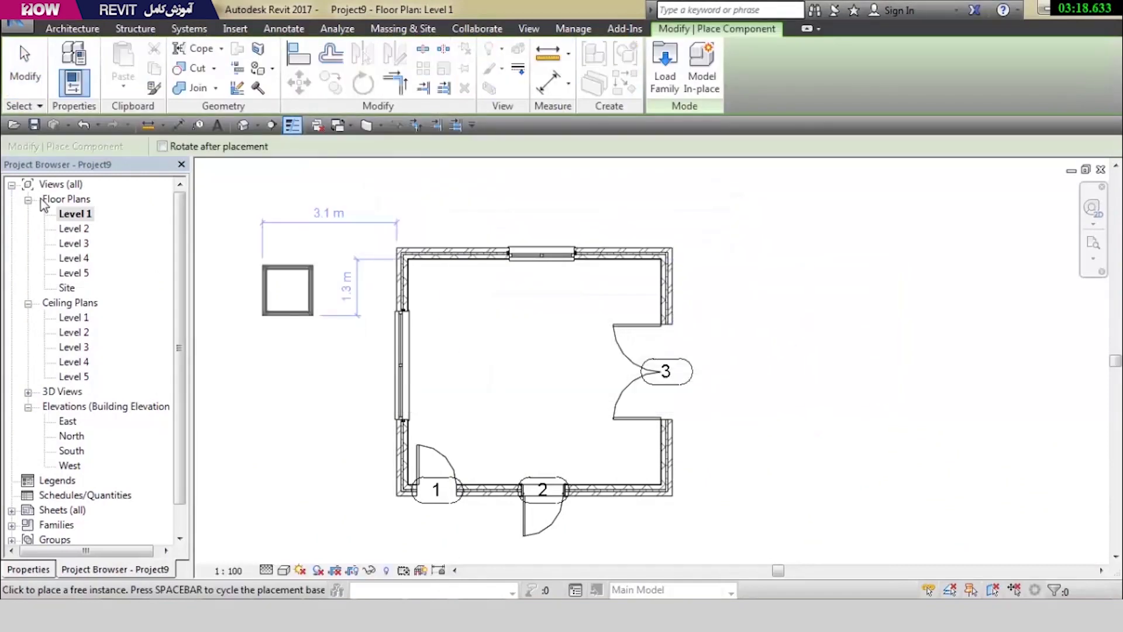
{"action": "left_click", "coordinate": [28, 569]}
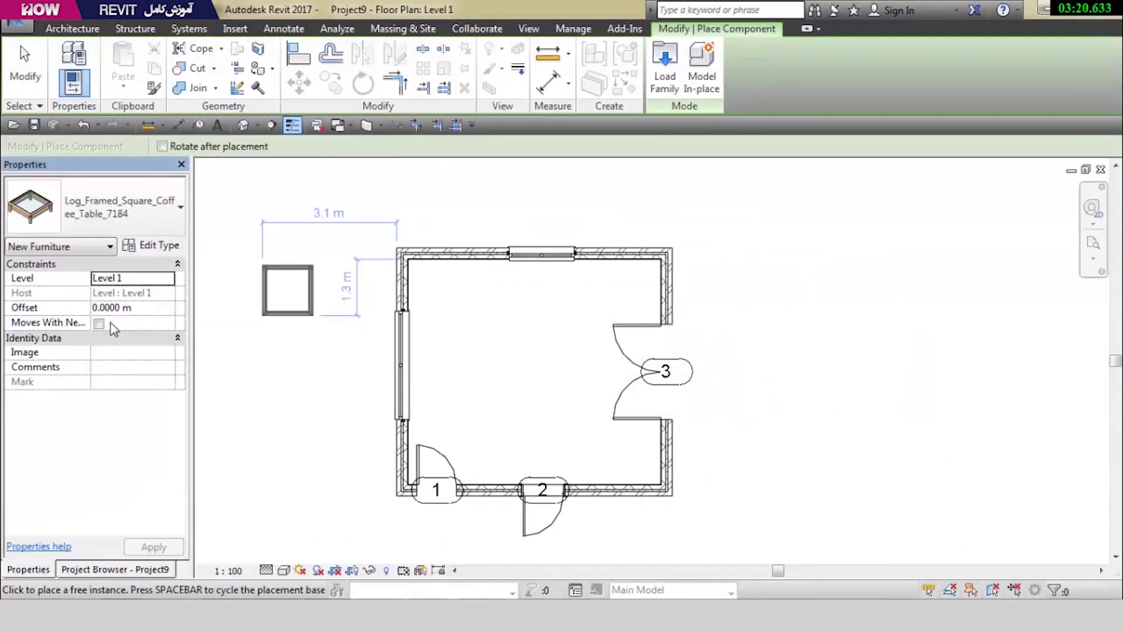
{"action": "middle_click_drag", "start_coordinate": [893, 374], "coordinate": [737, 386]}
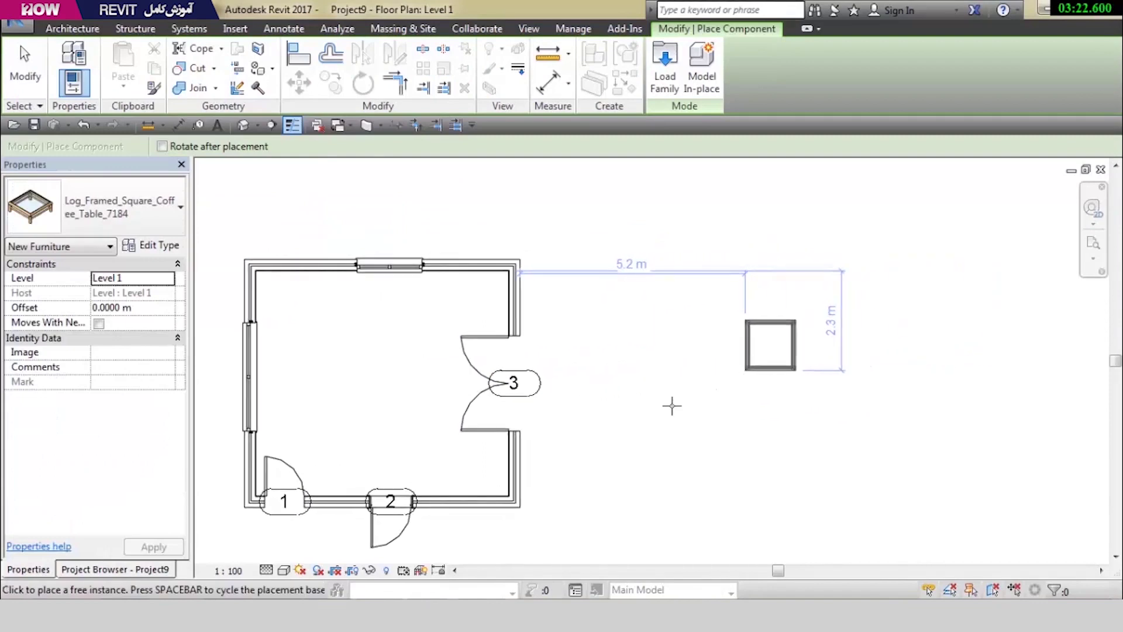
Place the coffee table right of the house and open the مبل sofa folder
{"action": "left_click", "coordinate": [646, 390]}
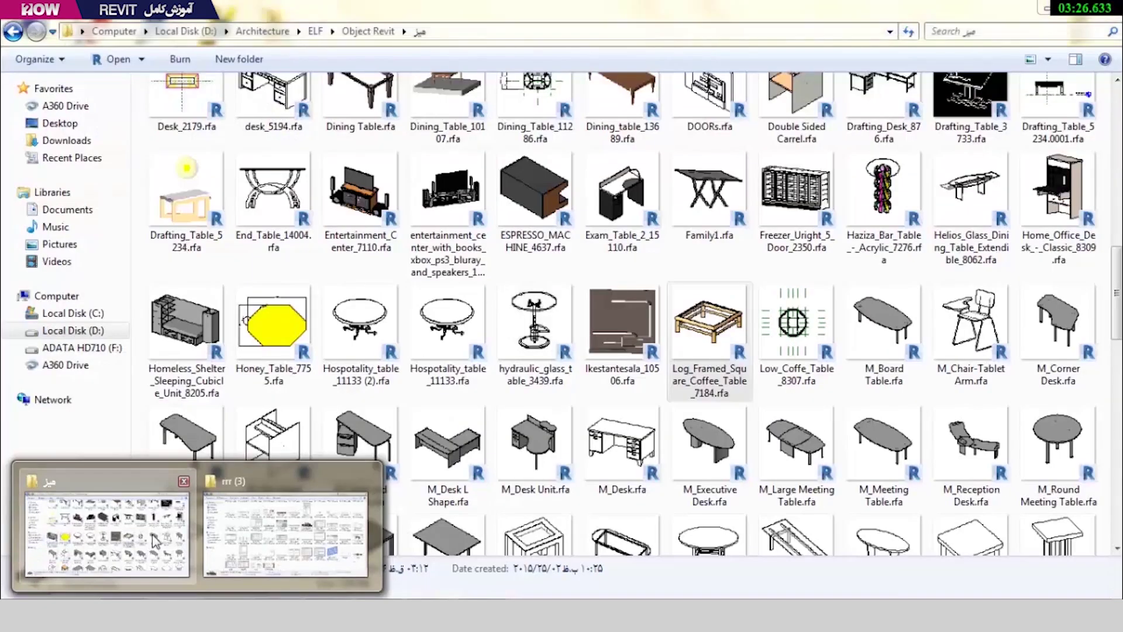
{"action": "left_click", "coordinate": [146, 541]}
{"action": "key", "text": "BackSpace"}
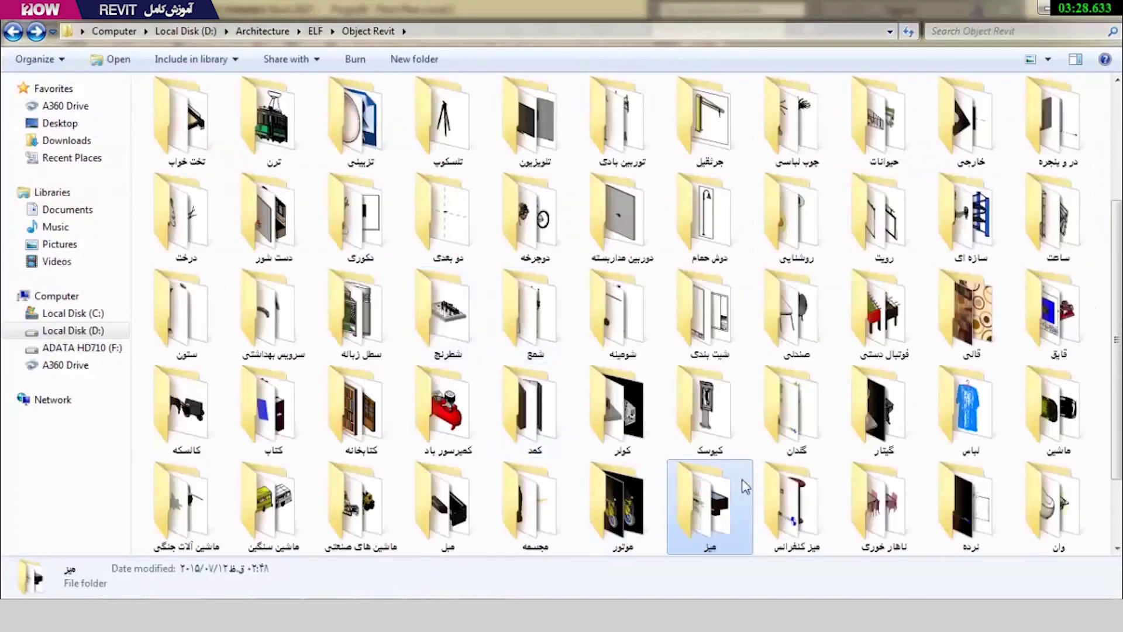
{"action": "left_click", "coordinate": [911, 497]}
{"action": "double_click", "coordinate": [442, 505]}
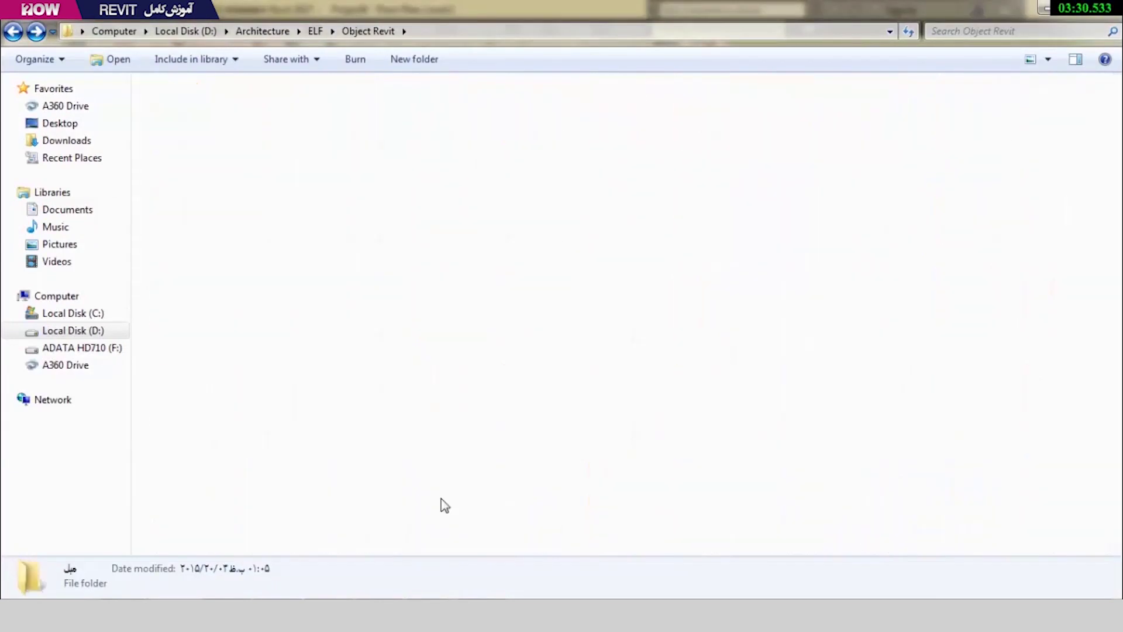
Drag Couchmultiple_seater_14812.rfa into the Revit plan beside the coffee table
{"action": "left_click", "coordinate": [458, 257]}
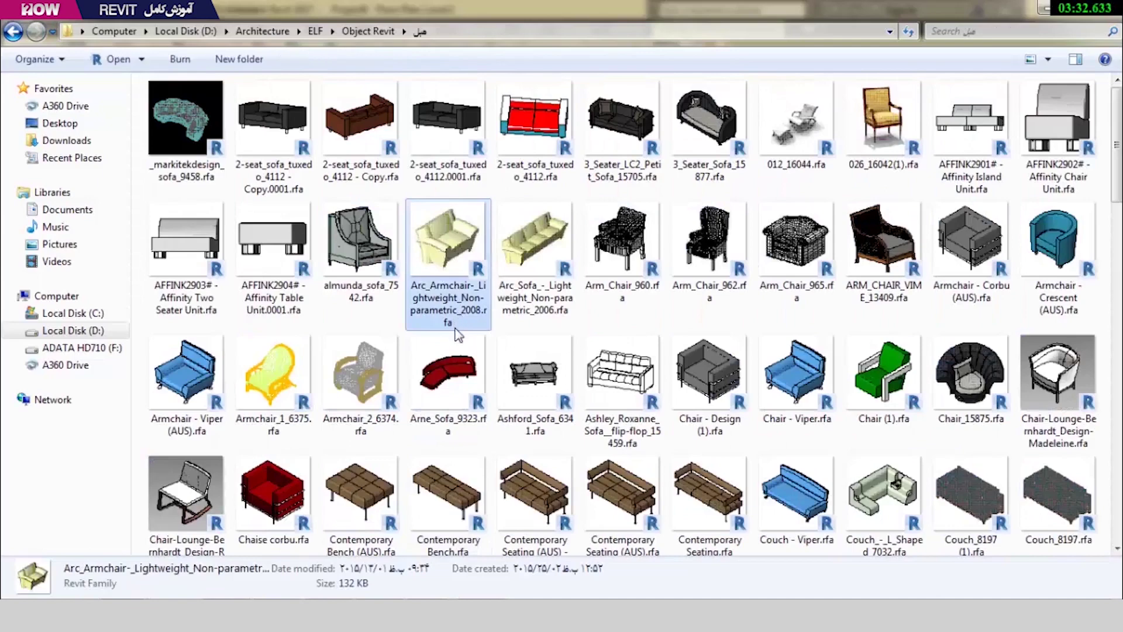
{"action": "scroll", "coordinate": [458, 335], "scroll_direction": "down", "scroll_amount": 2}
{"action": "mouse_move", "coordinate": [283, 471]}
{"action": "left_mouse_down"}
{"action": "mouse_move", "coordinate": [278, 582]}
{"action": "mouse_move", "coordinate": [747, 303]}
{"action": "left_mouse_up"}
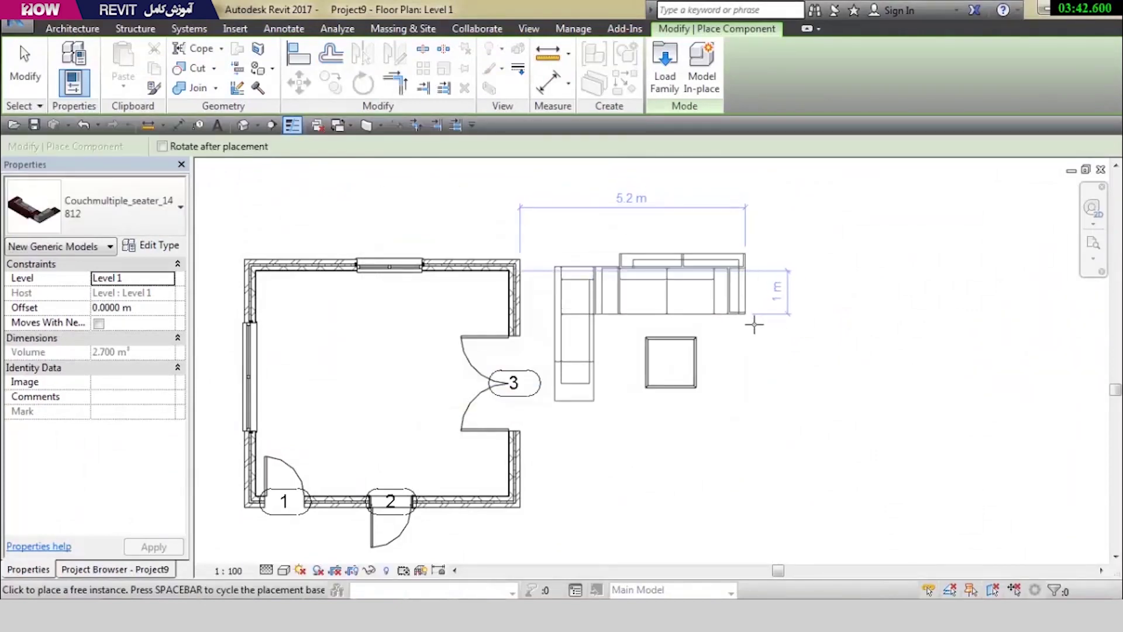
Place one Couchmultiple_seater_14812 L-shaped couch beside the coffee table, right of the house
{"action": "left_click", "coordinate": [755, 325]}
{"action": "key", "text": "Escape"}
{"action": "key", "text": "Escape"}
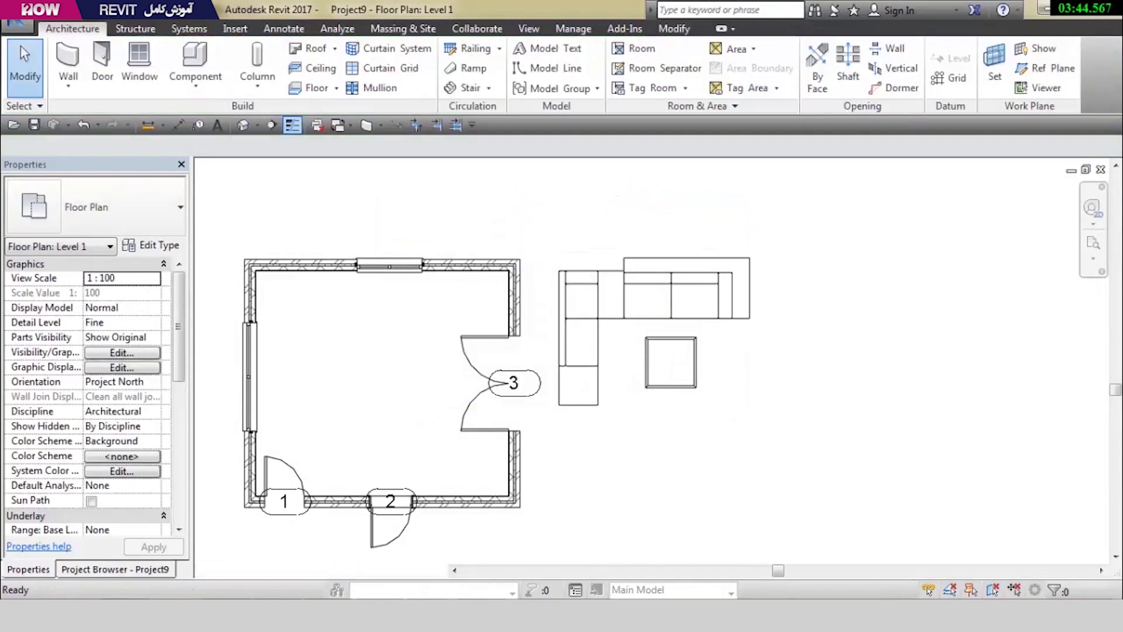
{"action": "left_click", "coordinate": [103, 546]}
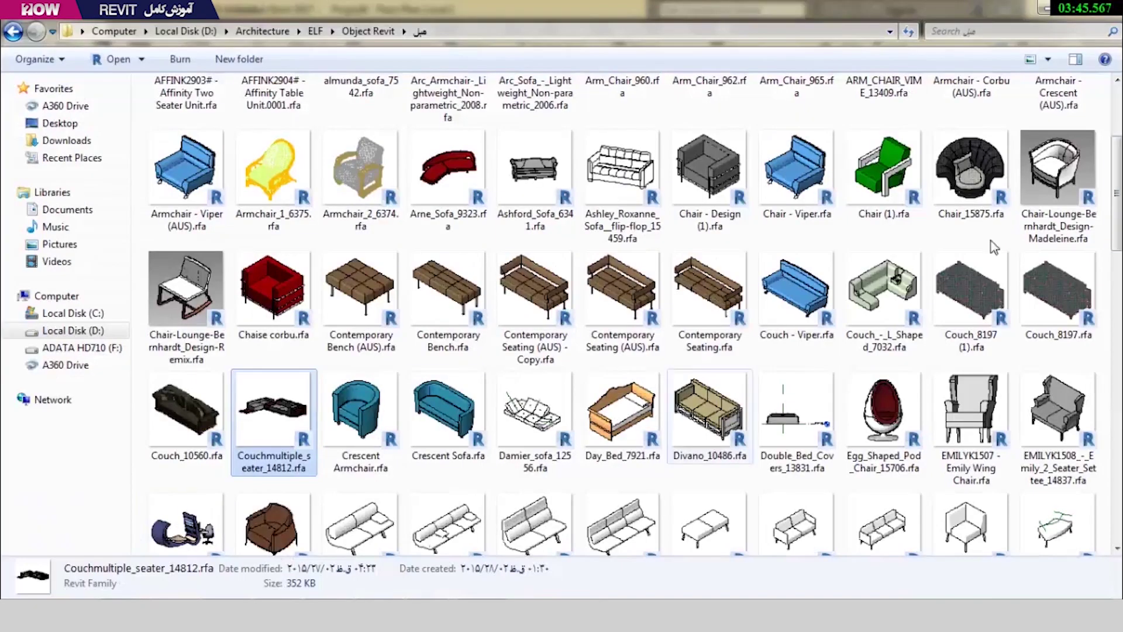
Browse the remaining sofa families at Extra Large Icons, then go back to Large Icons
{"action": "left_click", "coordinate": [1047, 59]}
{"action": "left_click", "coordinate": [1044, 21]}
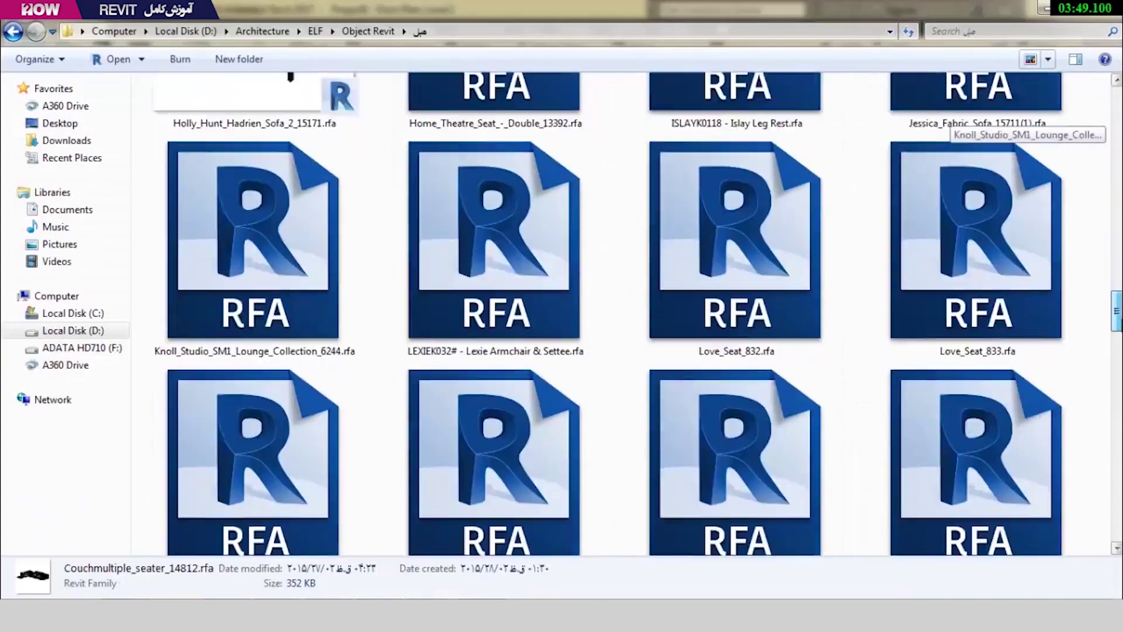
{"action": "left_click_drag", "start_coordinate": [1117, 148], "coordinate": [1117, 327]}
{"action": "left_click", "coordinate": [1049, 64]}
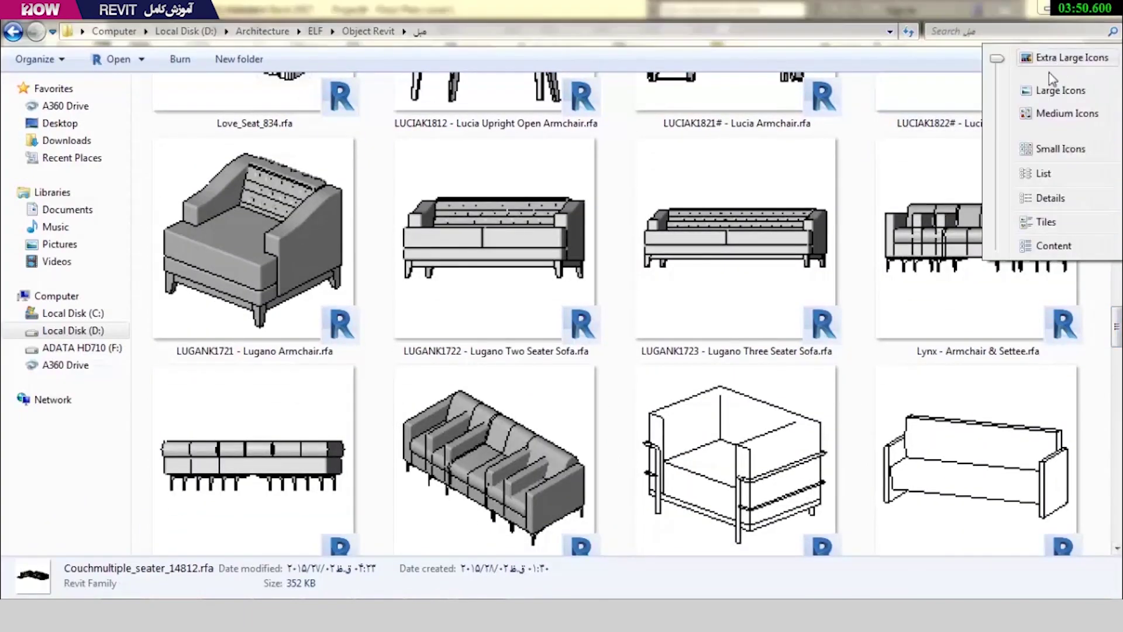
{"action": "left_click", "coordinate": [1052, 91]}
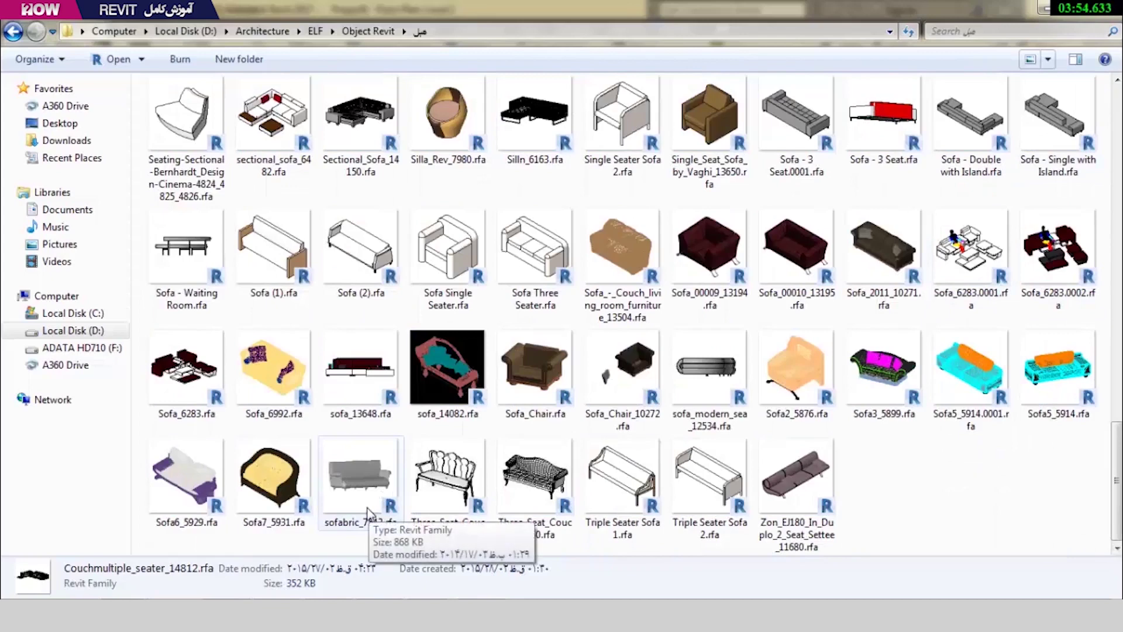
Select the L-shaped couch and inspect it in the default 3D view
{"action": "key", "text": "alt+Tab"}
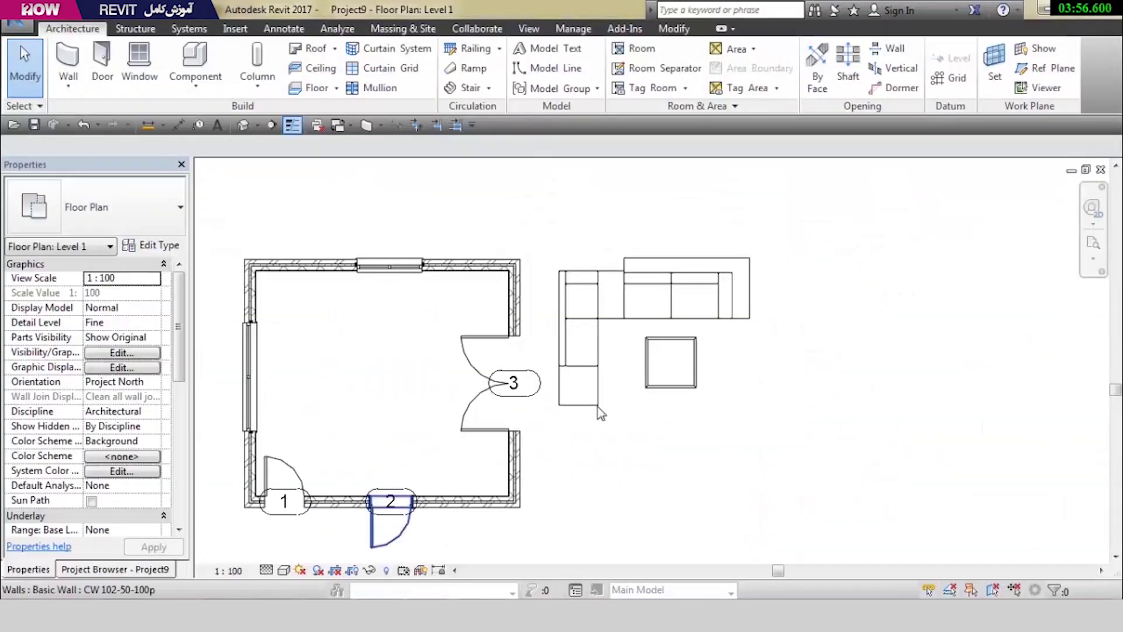
{"action": "middle_click_drag", "start_coordinate": [664, 371], "coordinate": [637, 370]}
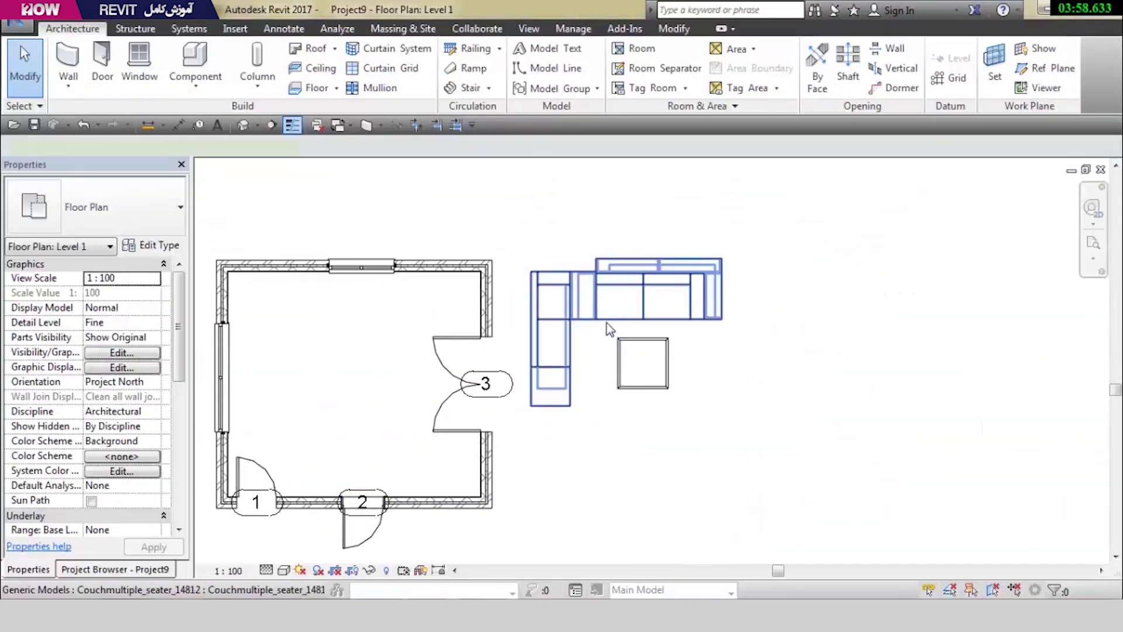
{"action": "left_click", "coordinate": [636, 329]}
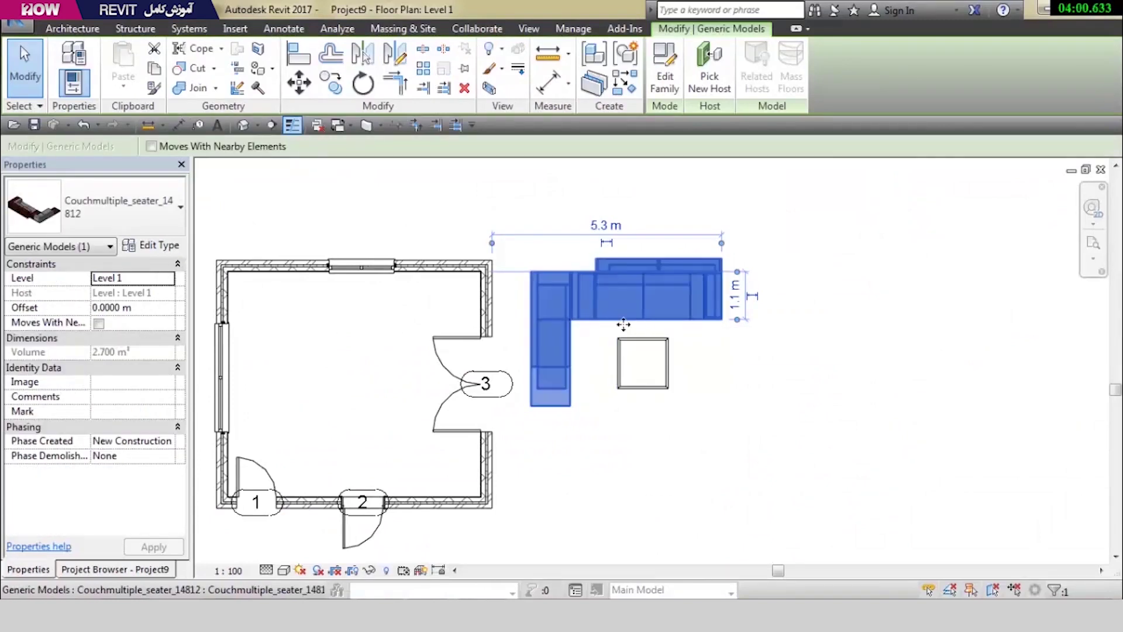
{"action": "left_click", "coordinate": [241, 126]}
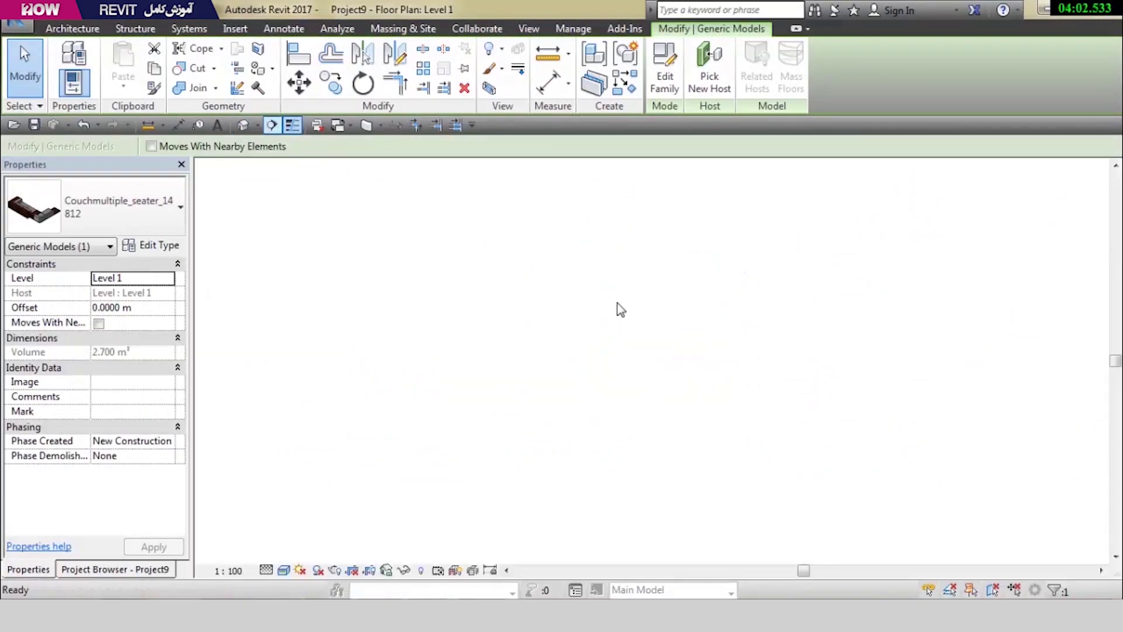
{"action": "left_click", "coordinate": [868, 472]}
{"action": "mouse_move", "coordinate": [868, 472]}
{"action": "middle_mouse_down", "text": "shift"}
{"action": "mouse_move", "coordinate": [657, 353]}
{"action": "mouse_move", "coordinate": [489, 321]}
{"action": "mouse_move", "coordinate": [516, 389]}
{"action": "mouse_move", "coordinate": [707, 395]}
{"action": "mouse_move", "coordinate": [645, 320]}
{"action": "mouse_move", "coordinate": [680, 303]}
{"action": "middle_mouse_up", "text": "shift"}
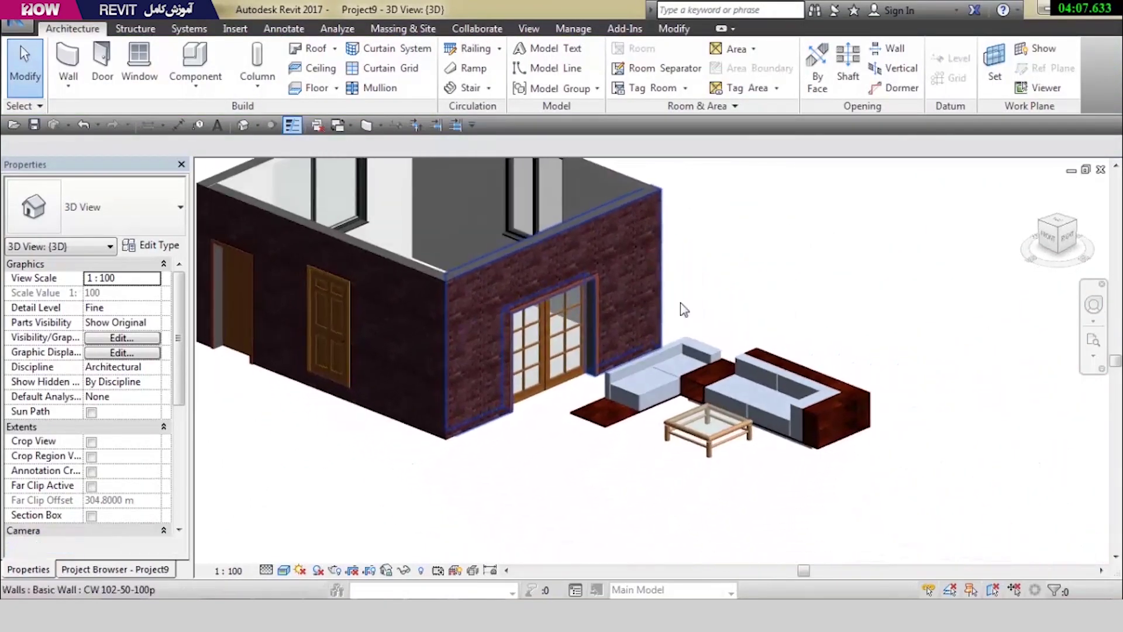
{"action": "scroll", "coordinate": [731, 396], "scroll_direction": "up", "scroll_amount": 3}
{"action": "left_click", "coordinate": [732, 395]}
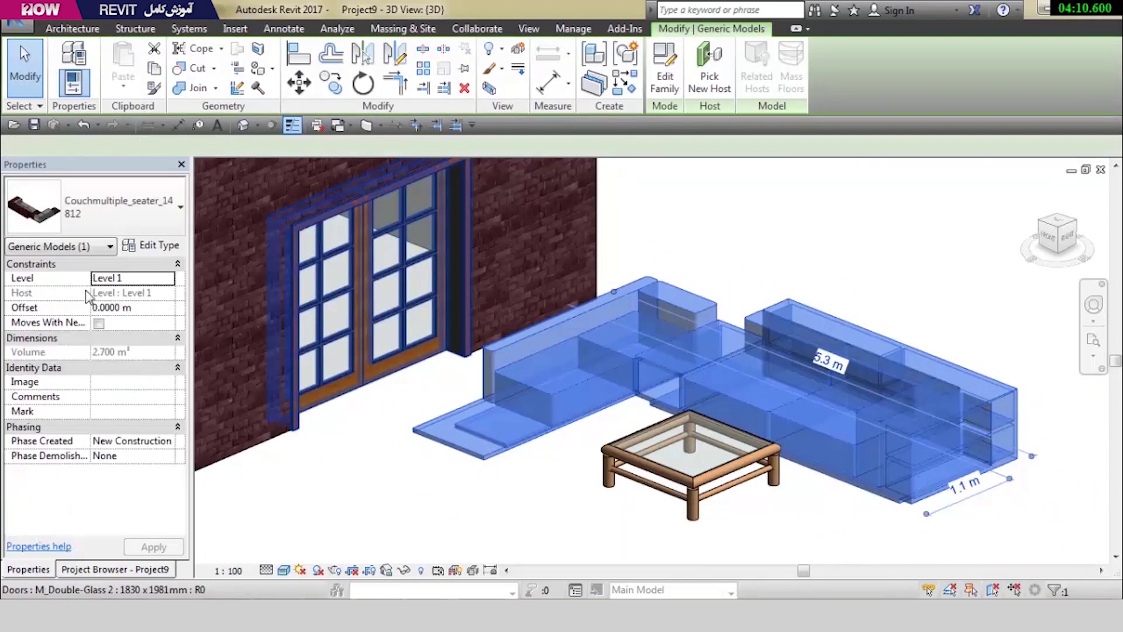
Set the couch's Offset to 0.3 m, then reopen the Level 1 floor plan
{"action": "left_click", "coordinate": [111, 308]}
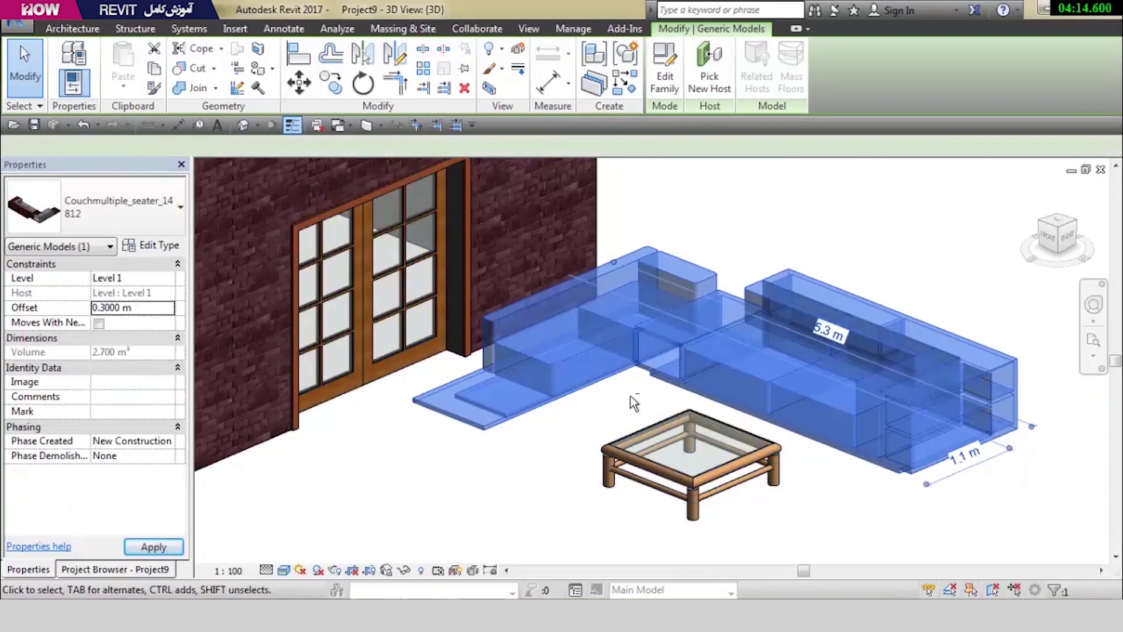
{"action": "mouse_move", "coordinate": [634, 401]}
{"action": "middle_mouse_down", "text": "shift"}
{"action": "mouse_move", "coordinate": [671, 295]}
{"action": "mouse_move", "coordinate": [661, 306]}
{"action": "middle_mouse_up", "text": "shift"}
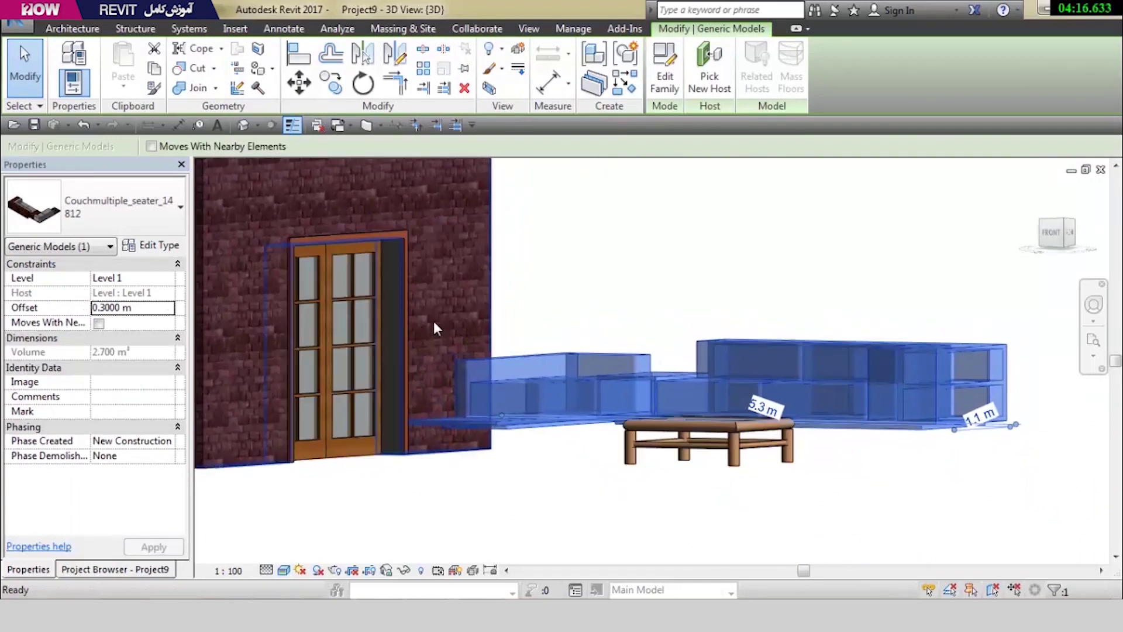
{"action": "left_click", "coordinate": [675, 337]}
{"action": "middle_click_drag", "start_coordinate": [675, 337], "coordinate": [445, 374], "text": "shift"}
{"action": "left_click", "coordinate": [80, 572]}
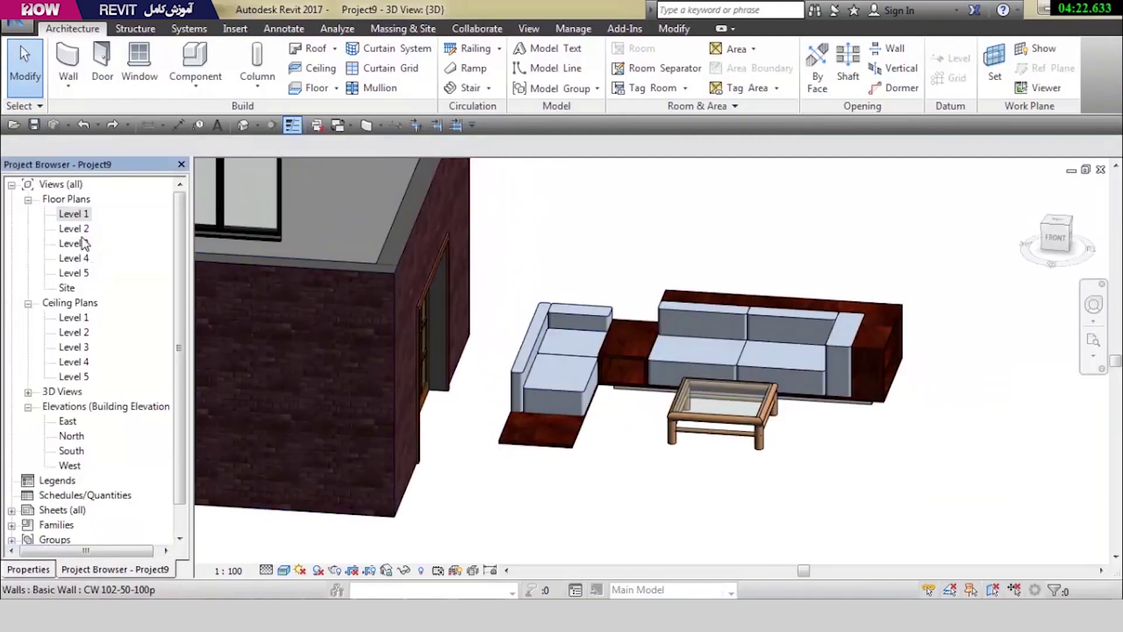
{"action": "double_click", "coordinate": [73, 214]}
{"action": "mouse_move", "coordinate": [158, 587]}
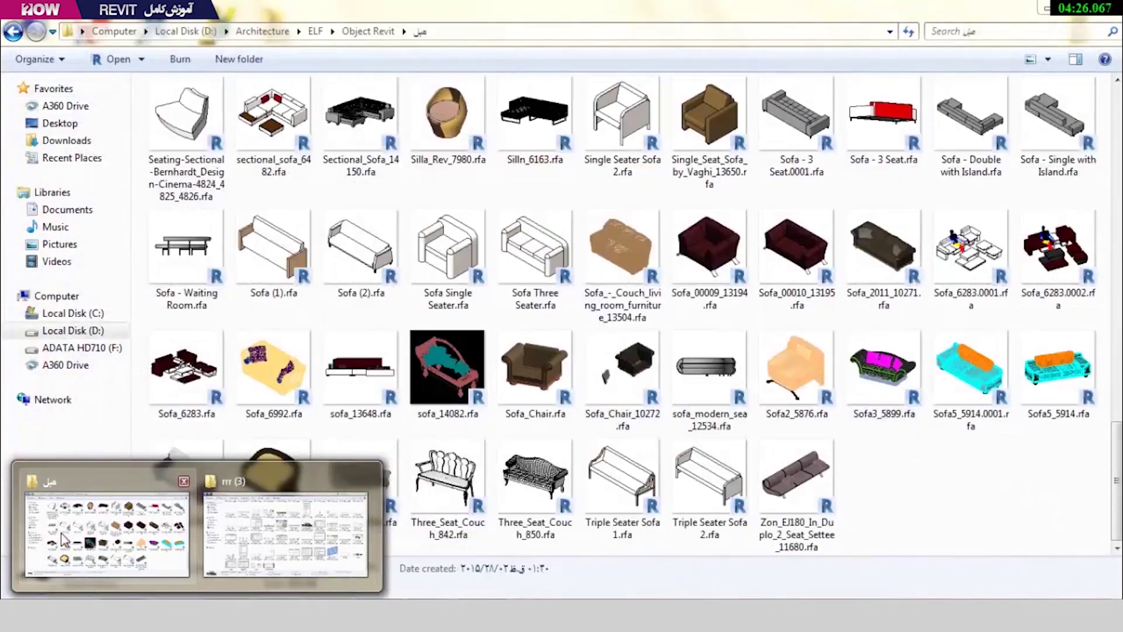
Drag Bowl_of_Fruit_15762.rfa from the تزیینی folder into the Revit Level 1 plan
{"action": "left_click", "coordinate": [60, 532]}
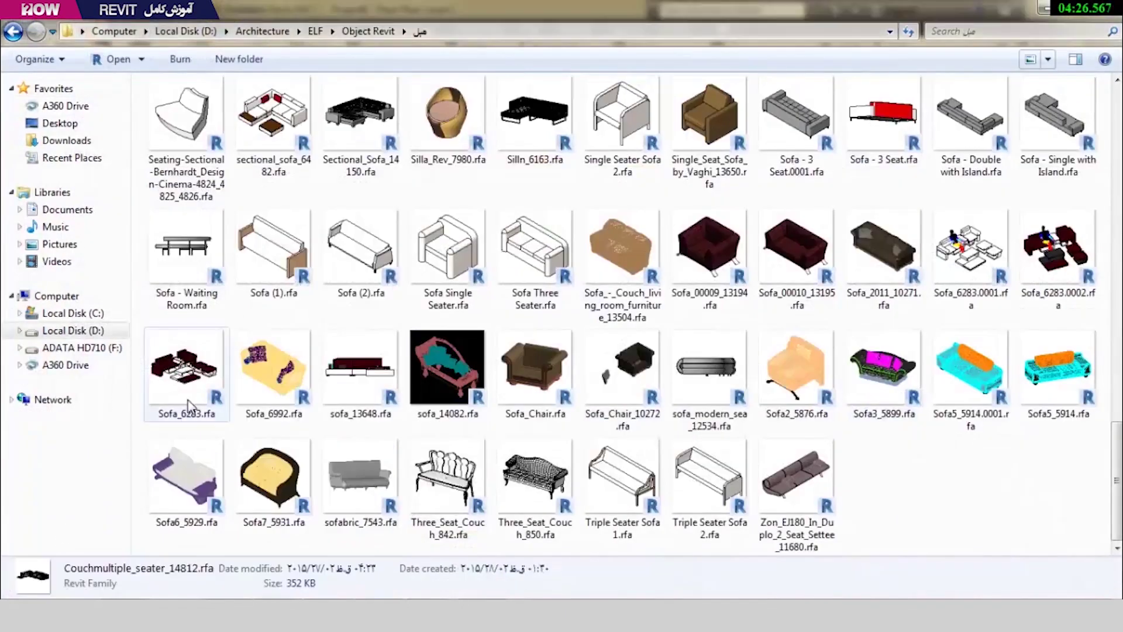
{"action": "key", "text": "BackSpace"}
{"action": "left_click", "coordinate": [360, 409]}
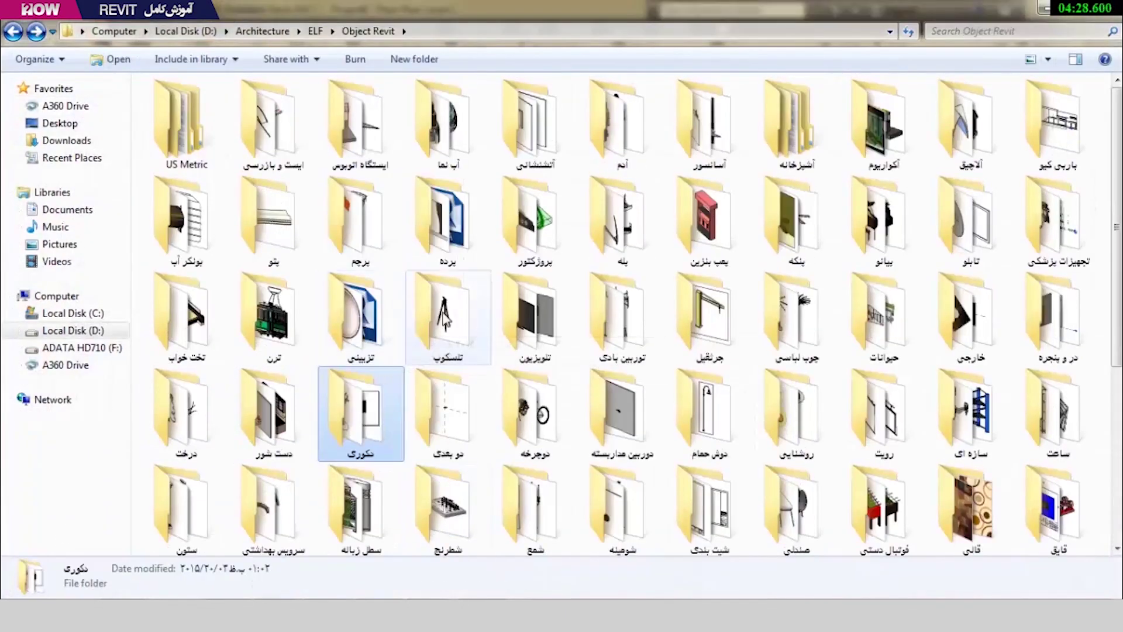
{"action": "double_click", "coordinate": [358, 316]}
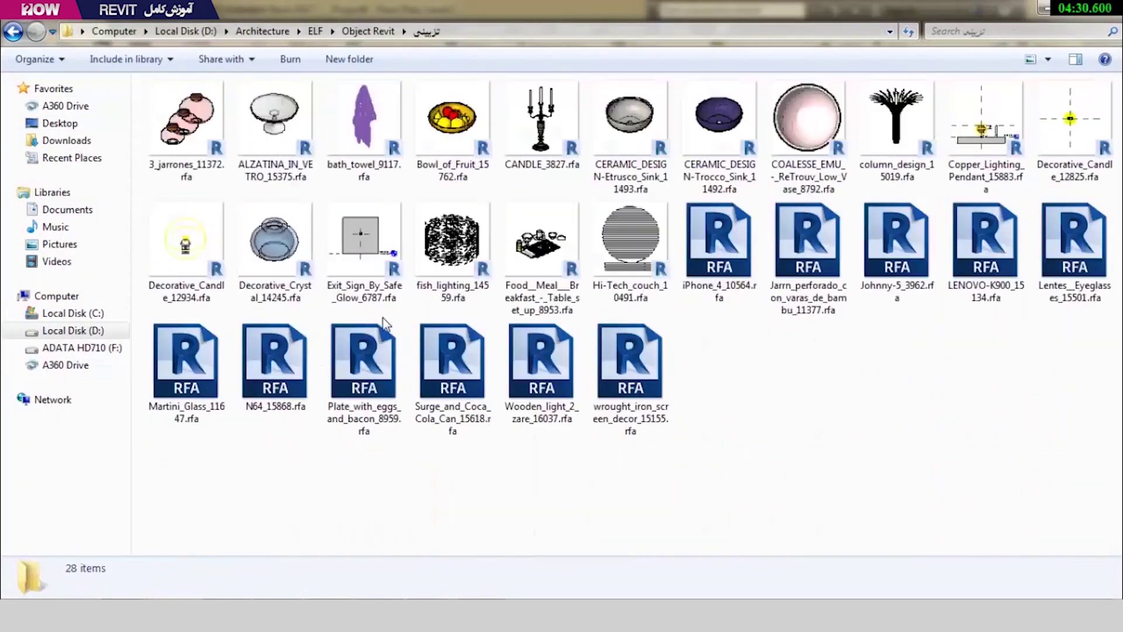
{"action": "mouse_move", "coordinate": [431, 135]}
{"action": "left_mouse_down"}
{"action": "mouse_move", "coordinate": [414, 531]}
{"action": "mouse_move", "coordinate": [267, 588]}
{"action": "left_mouse_up"}
{"action": "left_click_drag", "start_coordinate": [612, 410], "coordinate": [656, 372]}
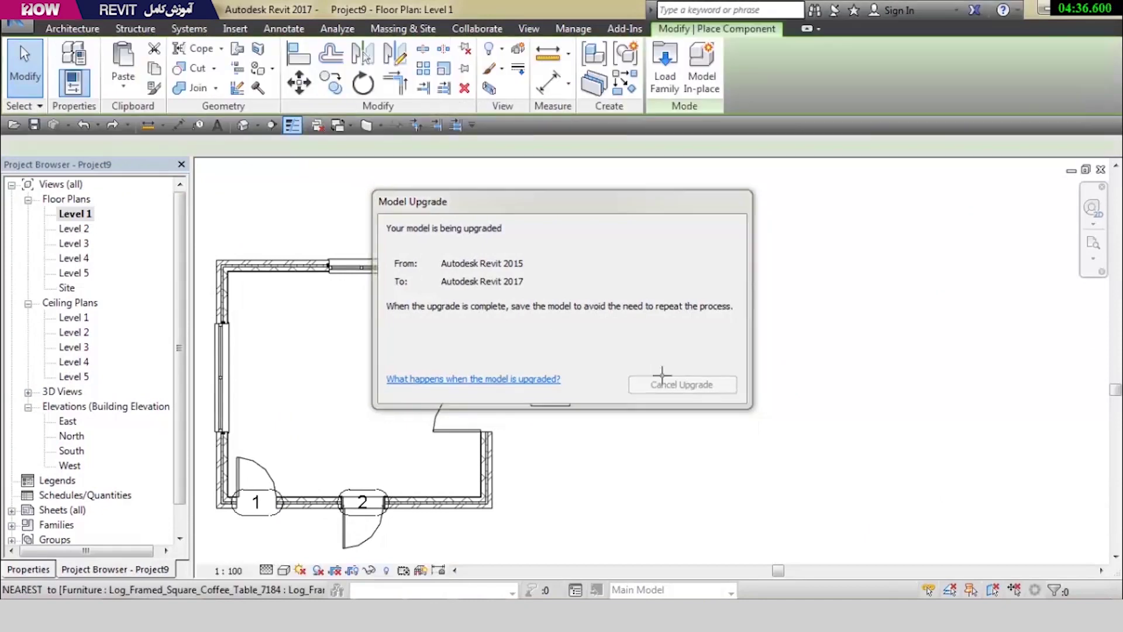
Place the fruit bowl at the coffee table's centre and select it in 3D
{"action": "scroll", "coordinate": [652, 368], "scroll_direction": "up", "scroll_amount": 2}
{"action": "scroll", "coordinate": [652, 368], "scroll_direction": "up", "scroll_amount": 2}
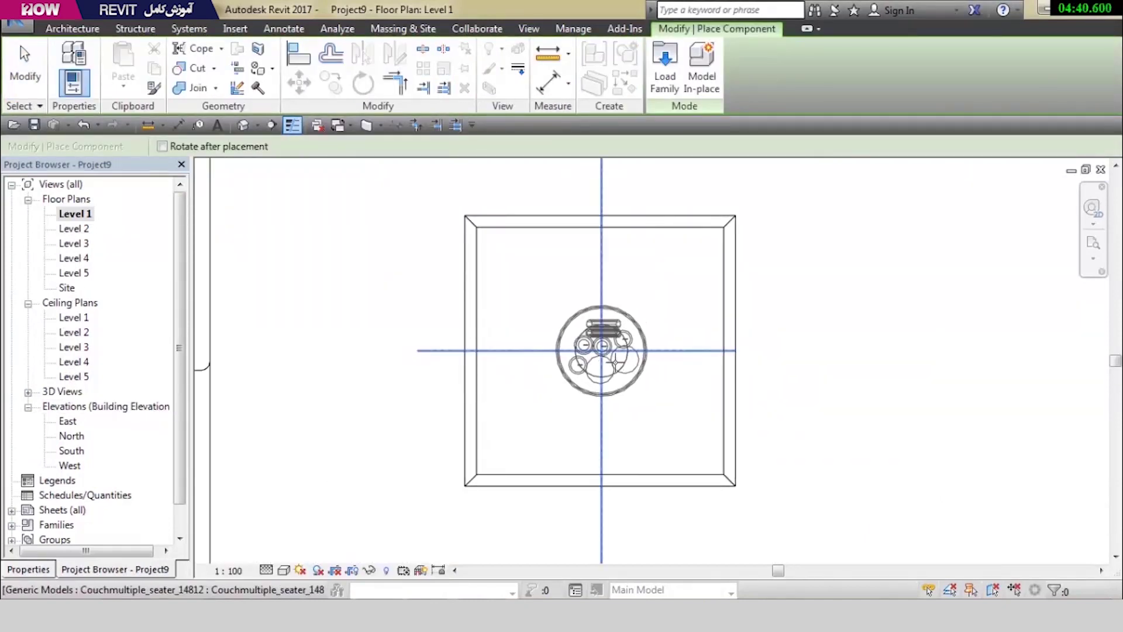
{"action": "key", "text": "Escape"}
{"action": "left_click", "coordinate": [243, 129]}
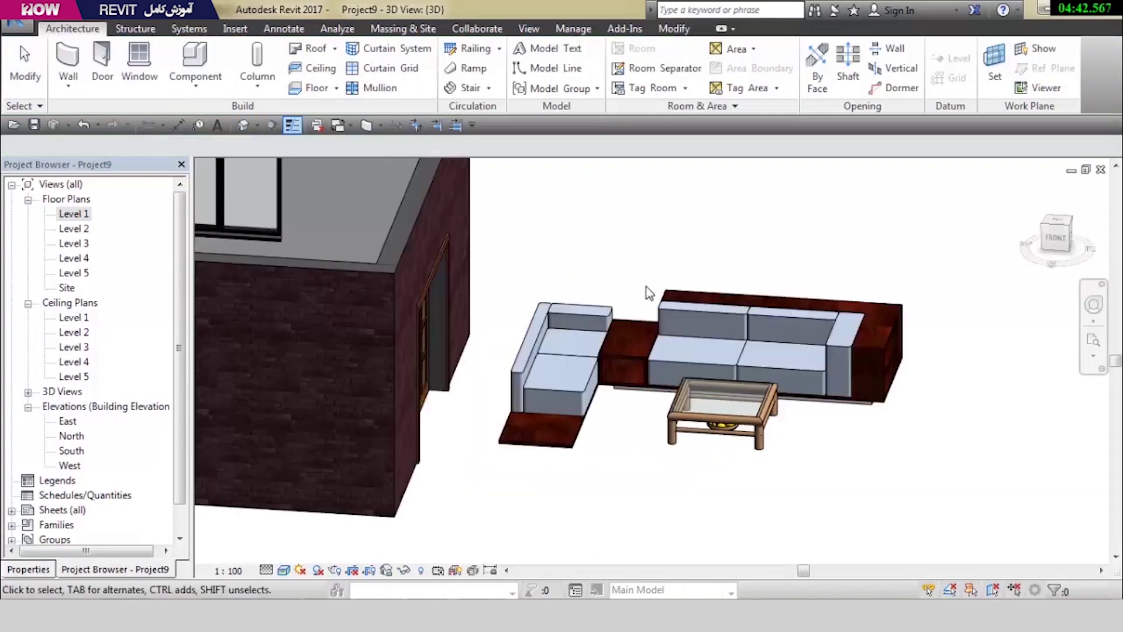
{"action": "mouse_move", "coordinate": [849, 483]}
{"action": "middle_mouse_down", "text": "shift"}
{"action": "mouse_move", "coordinate": [777, 489]}
{"action": "mouse_move", "coordinate": [699, 462]}
{"action": "middle_mouse_up", "text": "shift"}
{"action": "scroll", "coordinate": [699, 462], "scroll_direction": "up", "scroll_amount": 5}
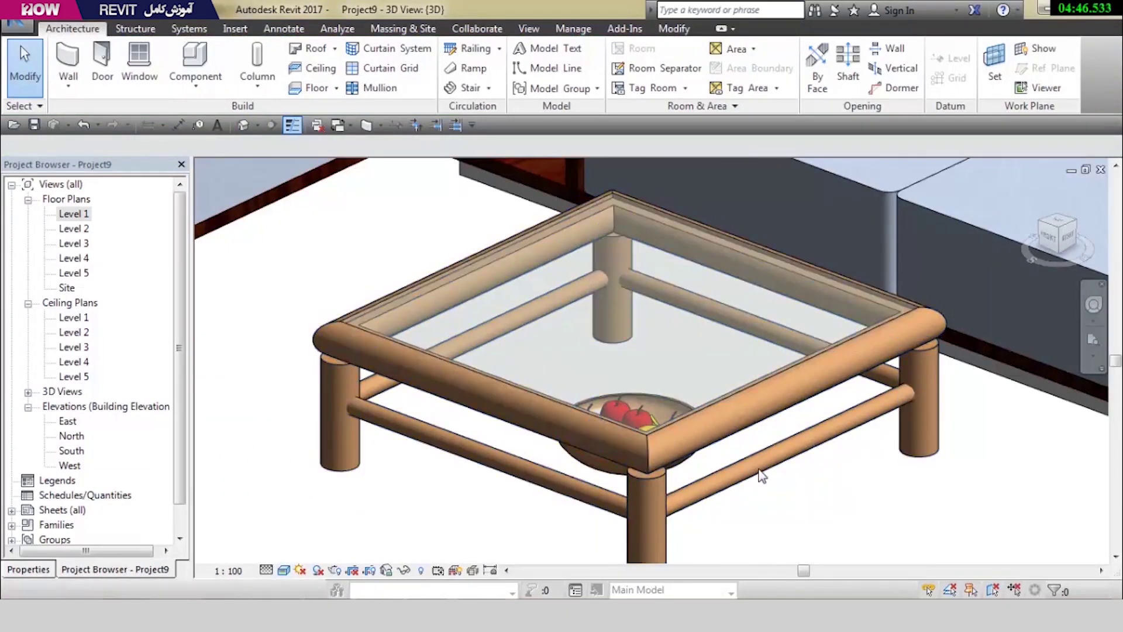
{"action": "middle_click_drag", "start_coordinate": [685, 462], "coordinate": [760, 421], "text": "shift"}
{"action": "left_click", "coordinate": [686, 391]}
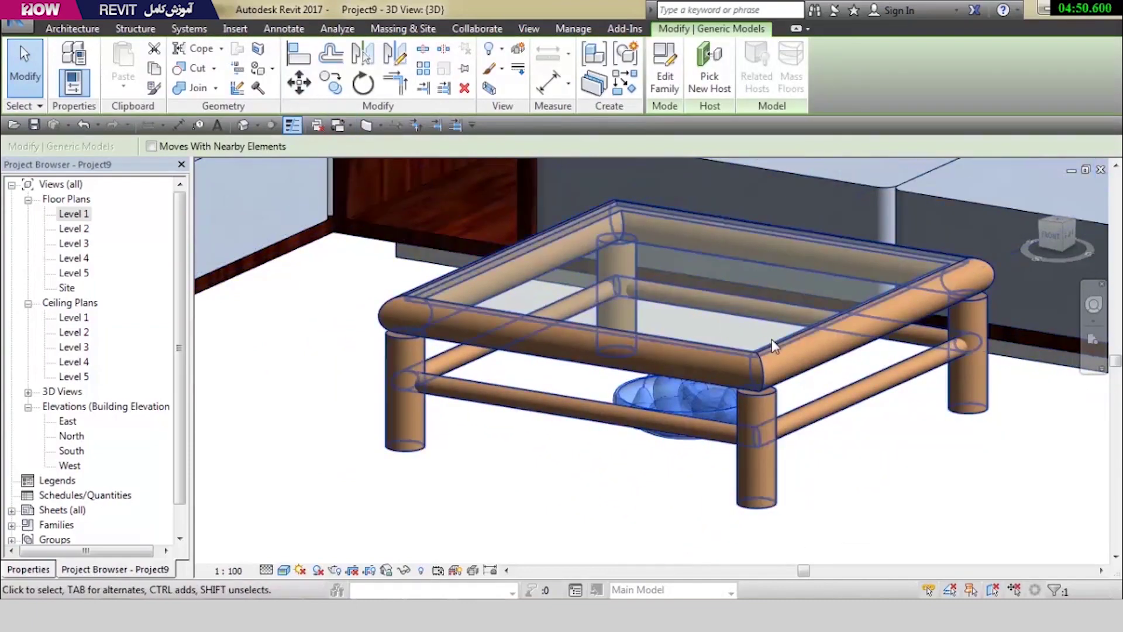
Open the East elevation and zoom in on the coffee table and bowl
{"action": "left_click", "coordinate": [81, 451]}
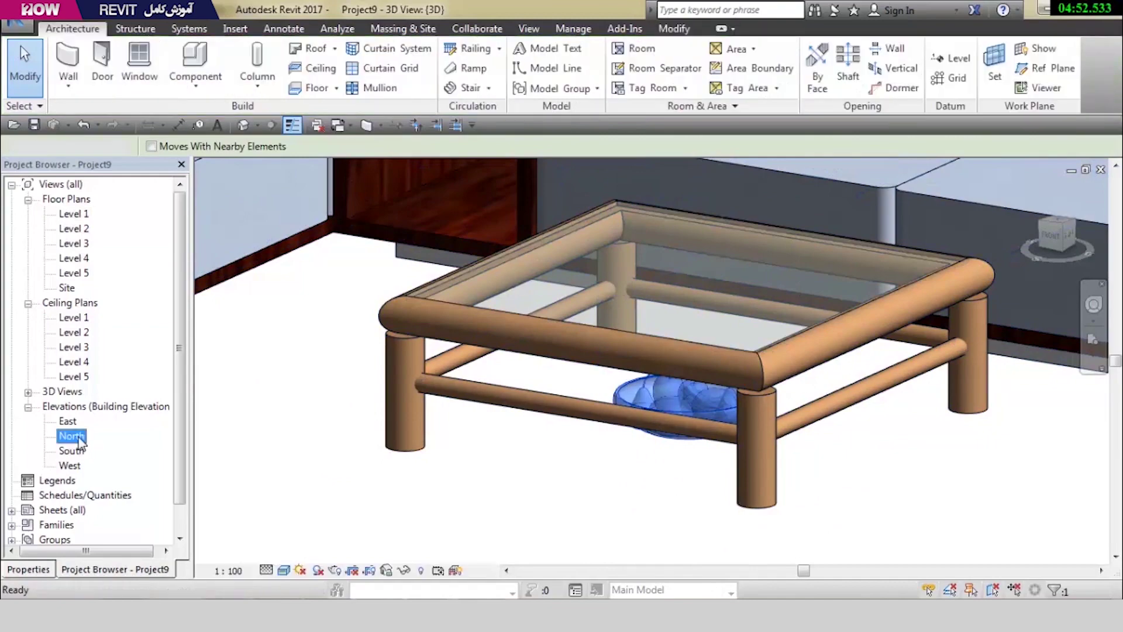
{"action": "double_click", "coordinate": [78, 438]}
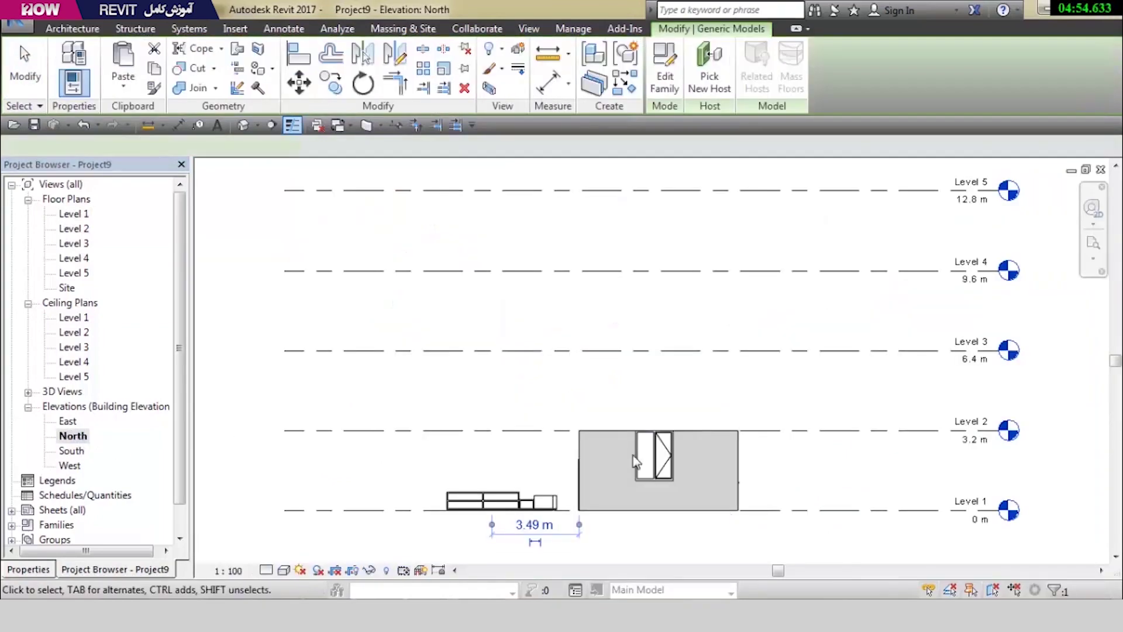
{"action": "double_click", "coordinate": [64, 466]}
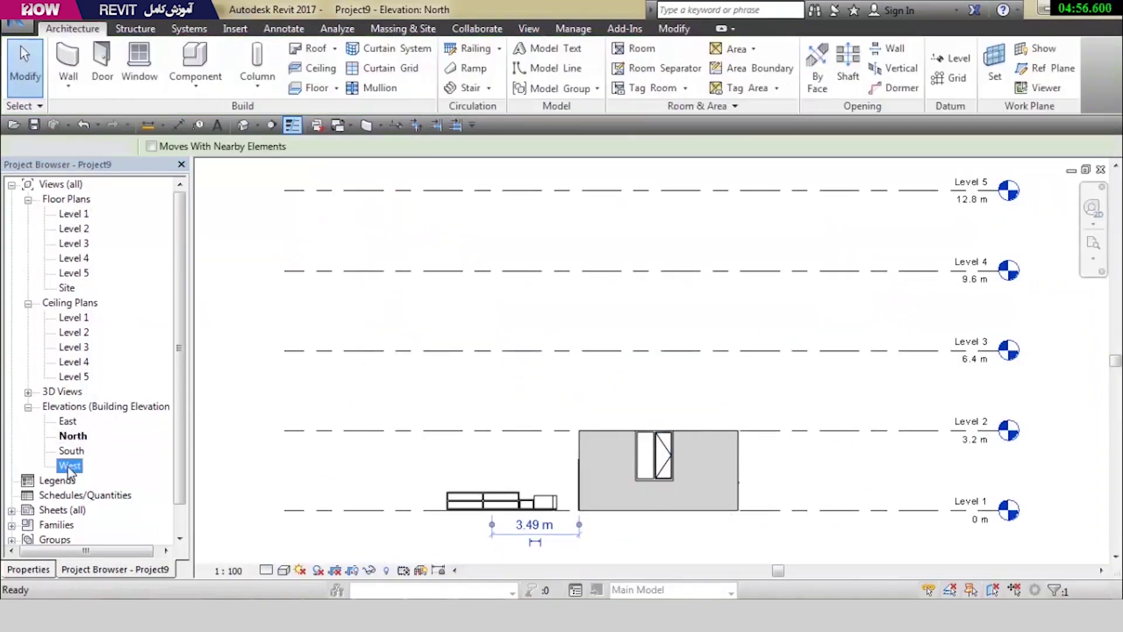
{"action": "double_click", "coordinate": [67, 423]}
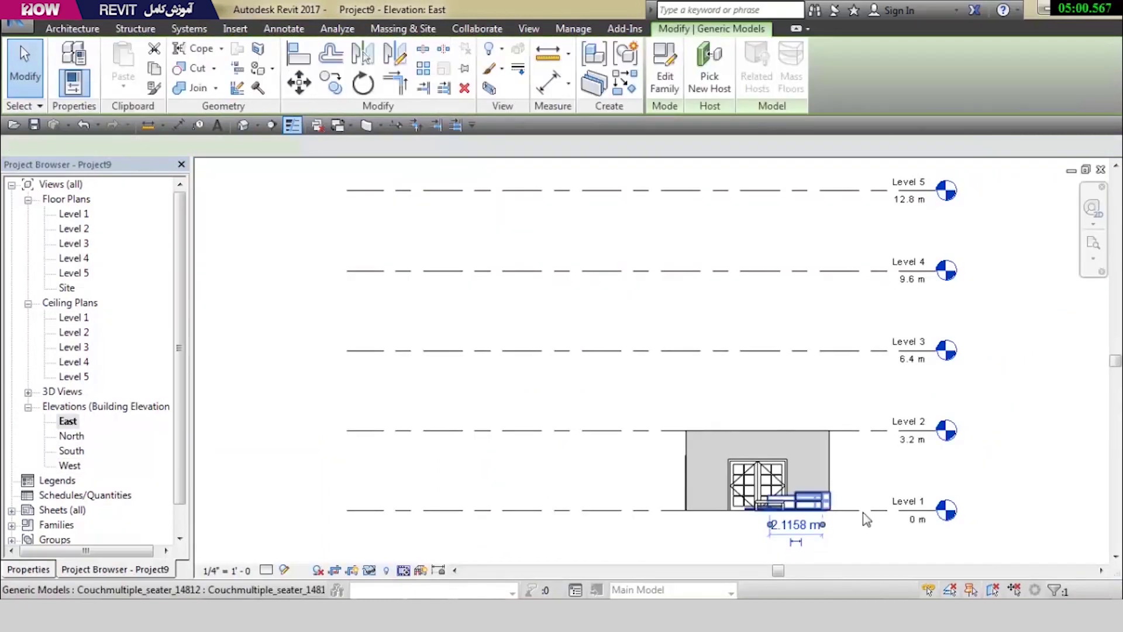
{"action": "scroll", "coordinate": [754, 530], "scroll_direction": "up", "scroll_amount": 2}
{"action": "scroll", "coordinate": [754, 530], "scroll_direction": "up", "scroll_amount": 5}
{"action": "mouse_move", "coordinate": [755, 531]}
{"action": "middle_mouse_down"}
{"action": "mouse_move", "coordinate": [426, 521]}
{"action": "mouse_move", "coordinate": [746, 518]}
{"action": "middle_mouse_up"}
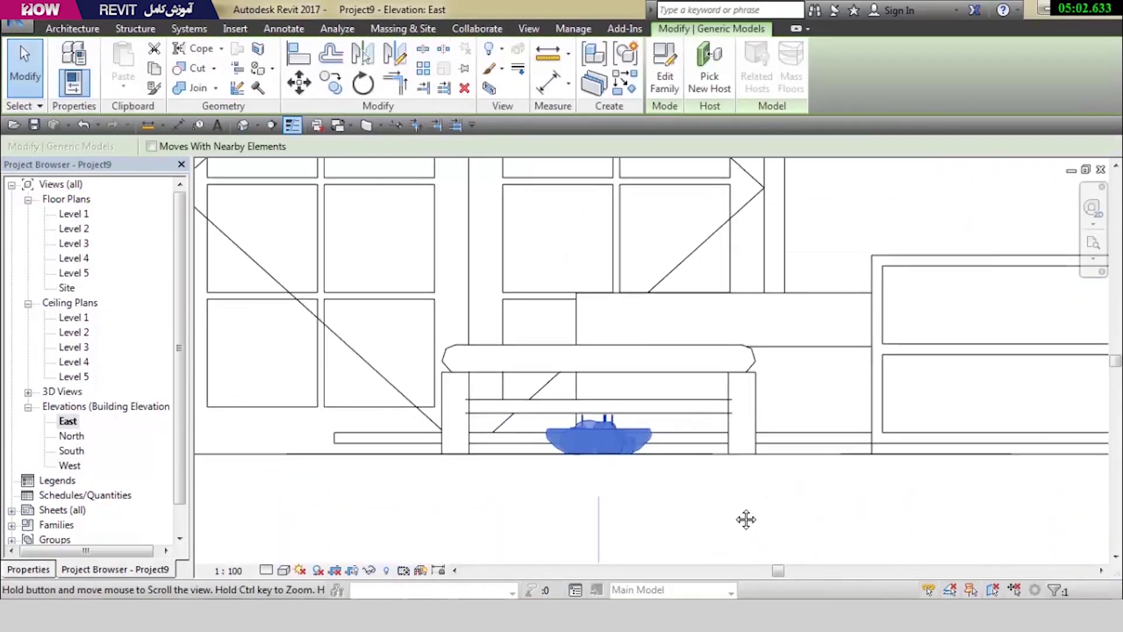
{"action": "scroll", "coordinate": [547, 424], "scroll_direction": "up", "scroll_amount": 3}
Make a first attempt at moving the fruit bowl up onto the tabletop
{"action": "left_click", "coordinate": [298, 88]}
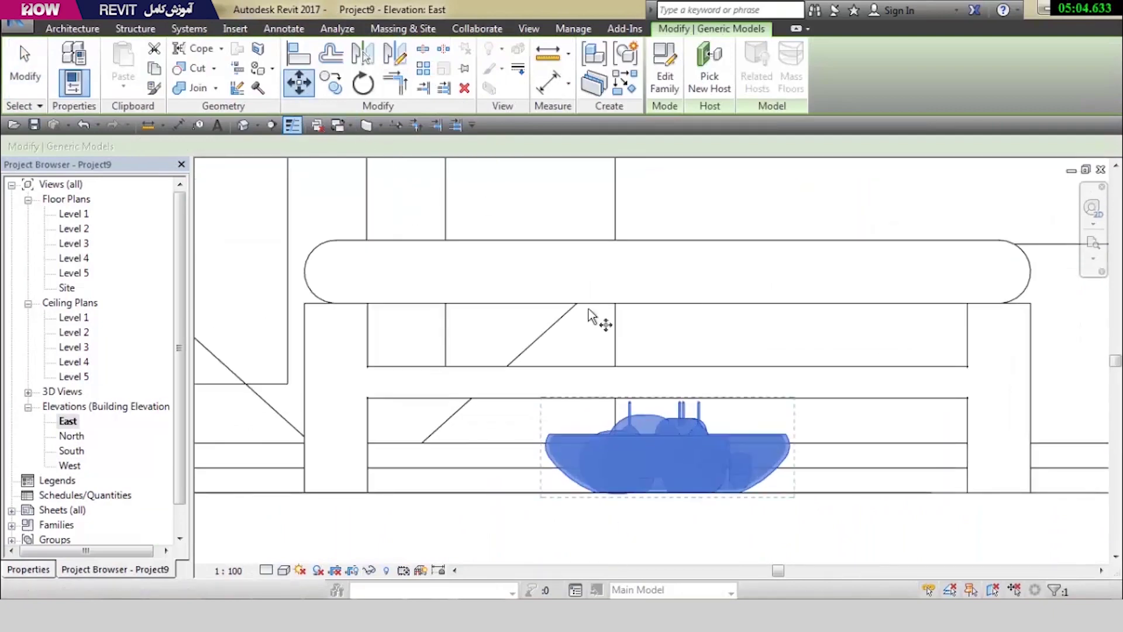
{"action": "left_click", "coordinate": [673, 436]}
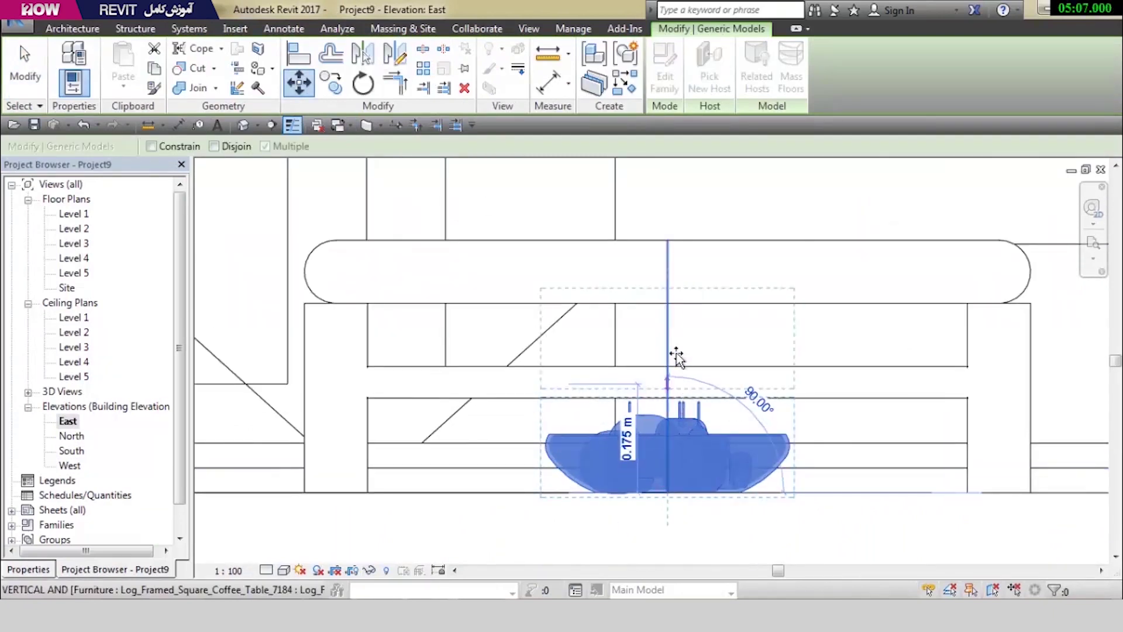
{"action": "left_click", "coordinate": [673, 250]}
{"action": "scroll", "coordinate": [666, 292], "scroll_direction": "down", "scroll_amount": 2}
{"action": "middle_click_drag", "start_coordinate": [657, 338], "coordinate": [630, 358]}
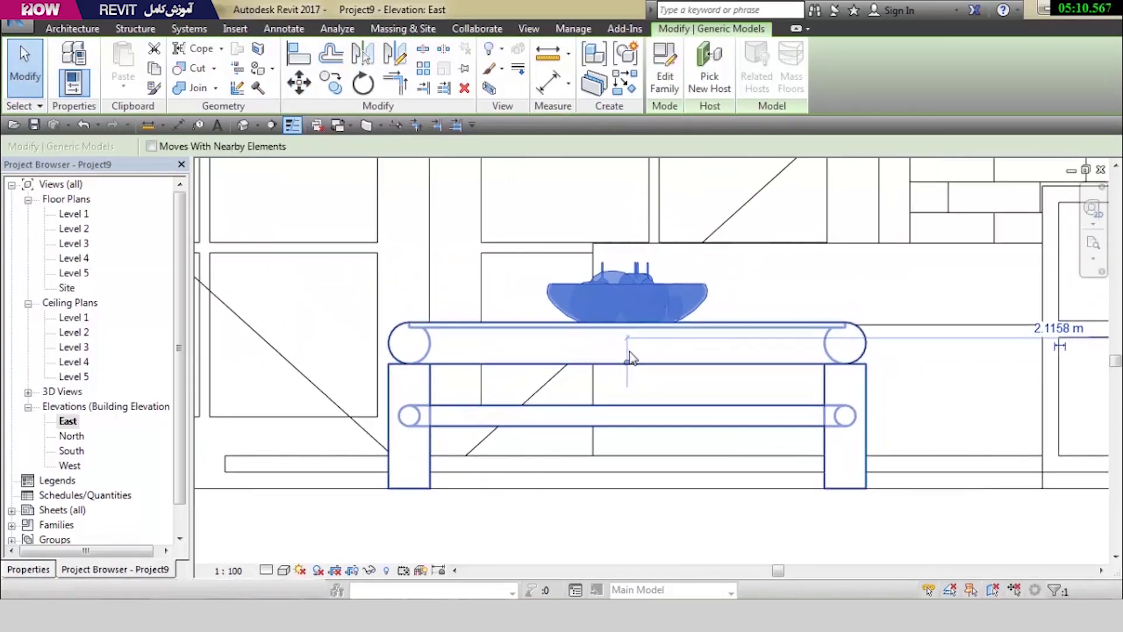
{"action": "scroll", "coordinate": [602, 421], "scroll_direction": "up", "scroll_amount": 2}
{"action": "key", "text": "Escape"}
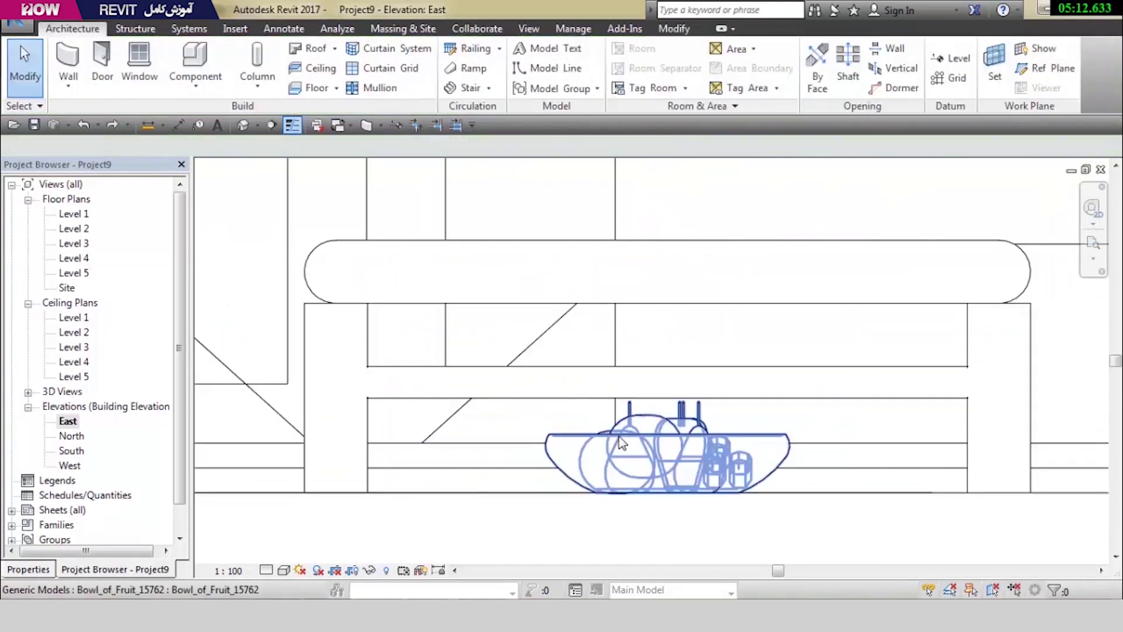
Move the bowl from its bottom midpoint up onto the glass tabletop edge
{"action": "left_click", "coordinate": [619, 436]}
{"action": "key", "text": "Escape"}
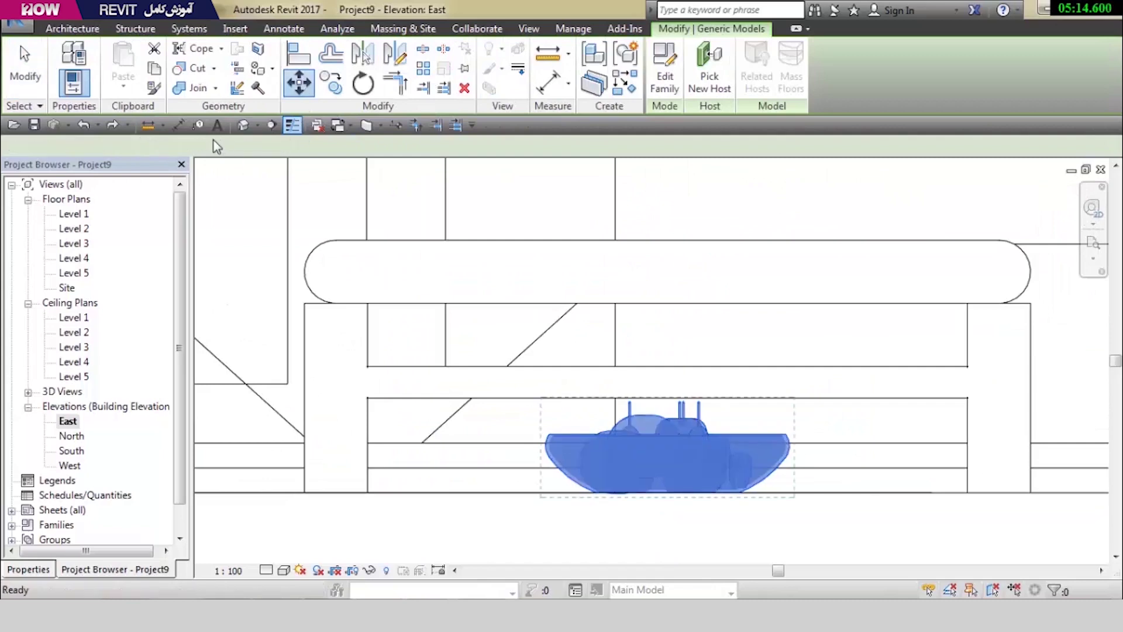
{"action": "left_click", "coordinate": [670, 493]}
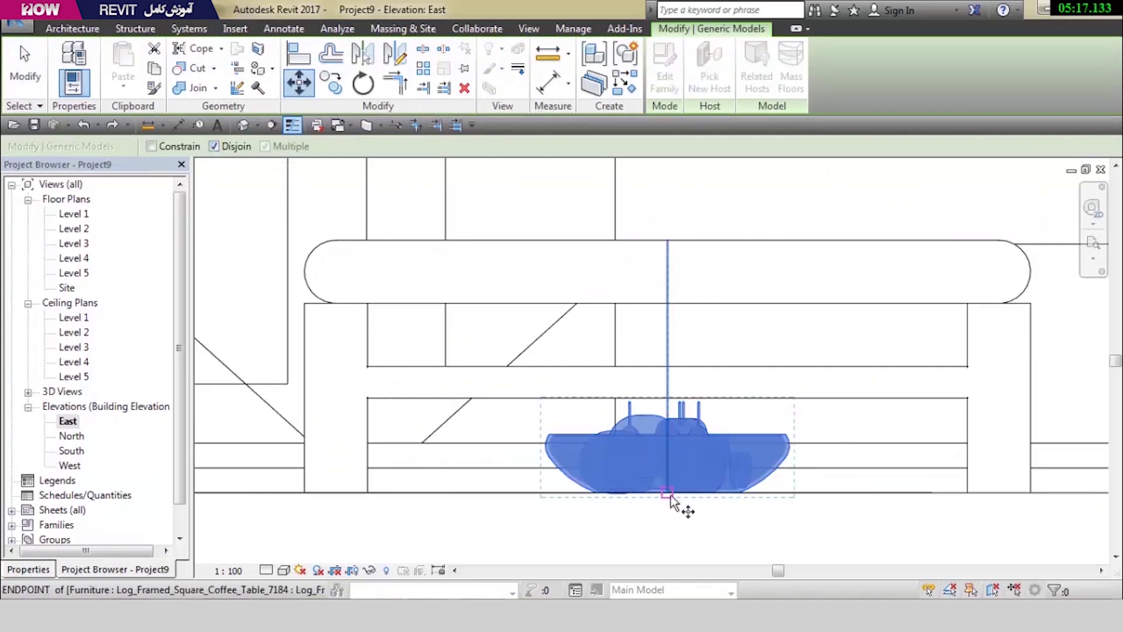
{"action": "left_click", "coordinate": [667, 240]}
{"action": "scroll", "coordinate": [627, 325], "scroll_direction": "down", "scroll_amount": 2}
{"action": "scroll", "coordinate": [536, 409], "scroll_direction": "up", "scroll_amount": 2}
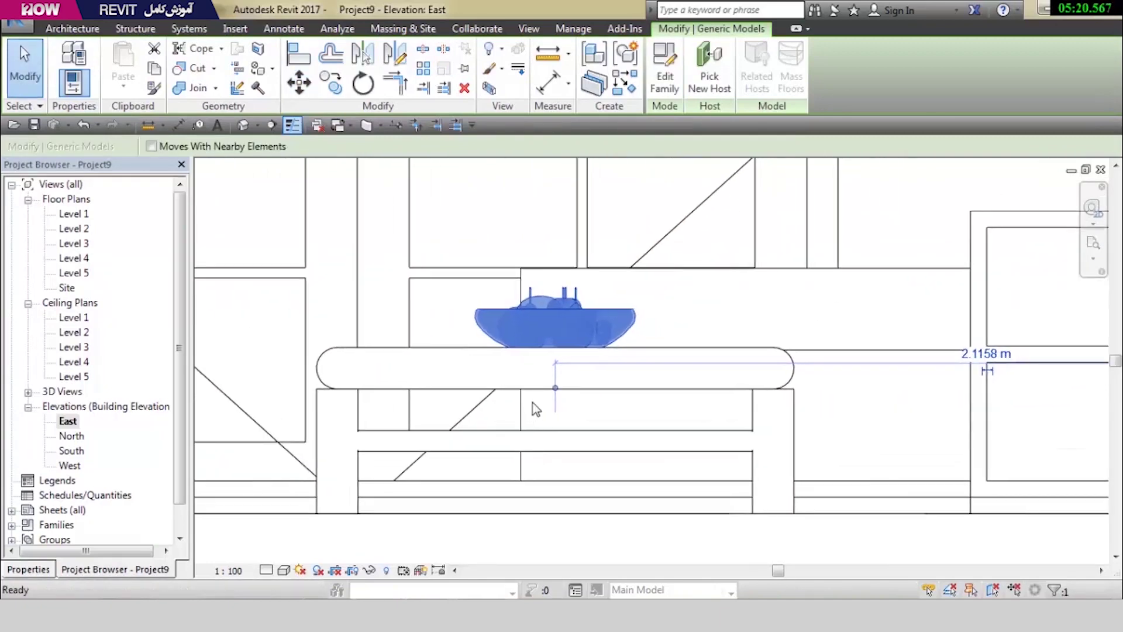
{"action": "key", "text": "Escape"}
{"action": "left_click", "coordinate": [241, 125]}
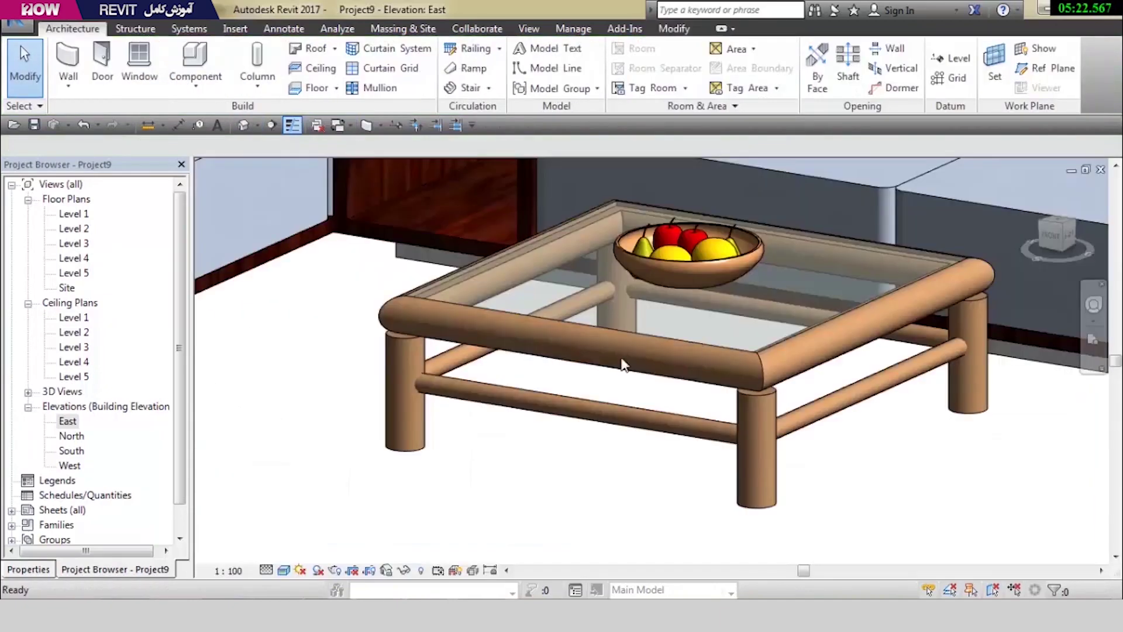
Try a 0.4 m Offset on the fruit bowl, then undo it
{"action": "mouse_move", "coordinate": [722, 271]}
{"action": "middle_mouse_down", "text": "shift"}
{"action": "mouse_move", "coordinate": [706, 388]}
{"action": "mouse_move", "coordinate": [654, 420]}
{"action": "middle_mouse_up", "text": "shift"}
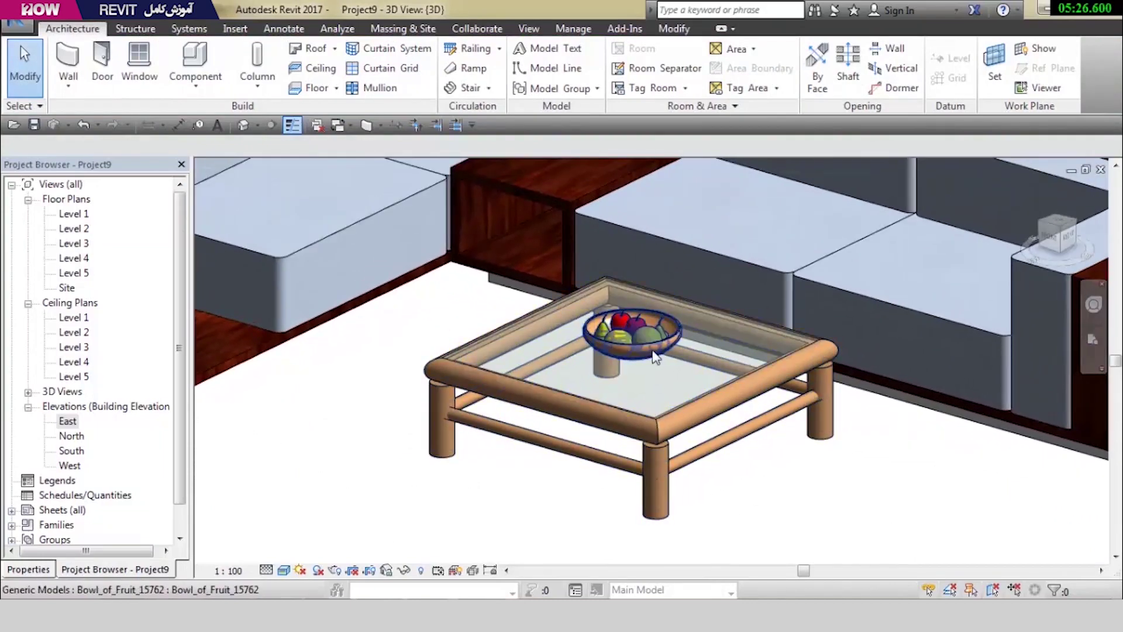
{"action": "left_click", "coordinate": [664, 405]}
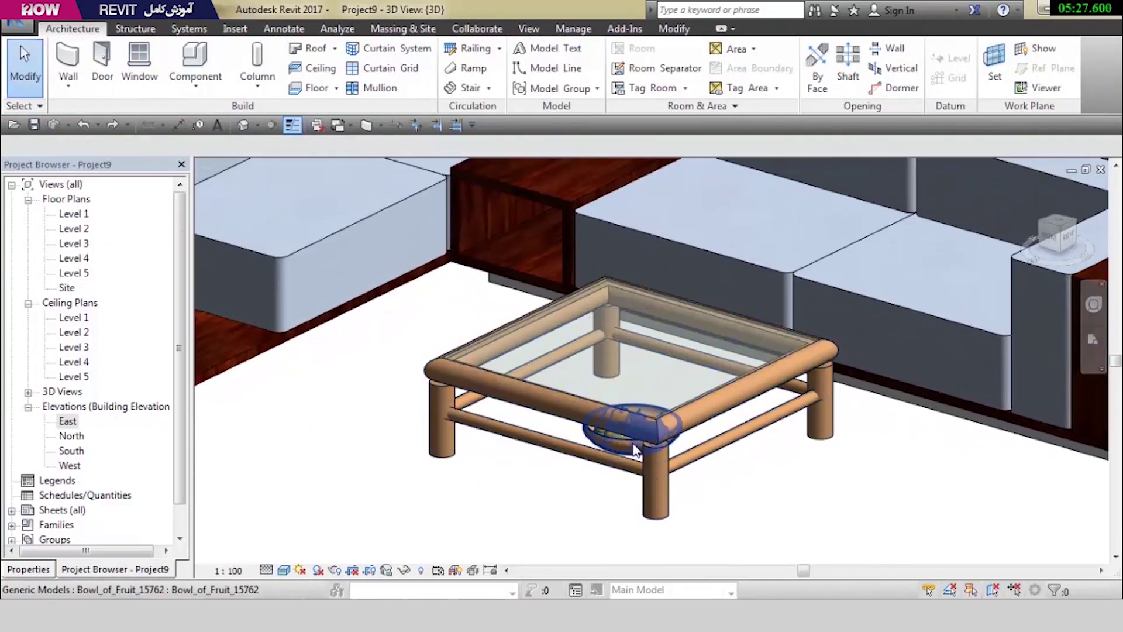
{"action": "left_click", "coordinate": [44, 571]}
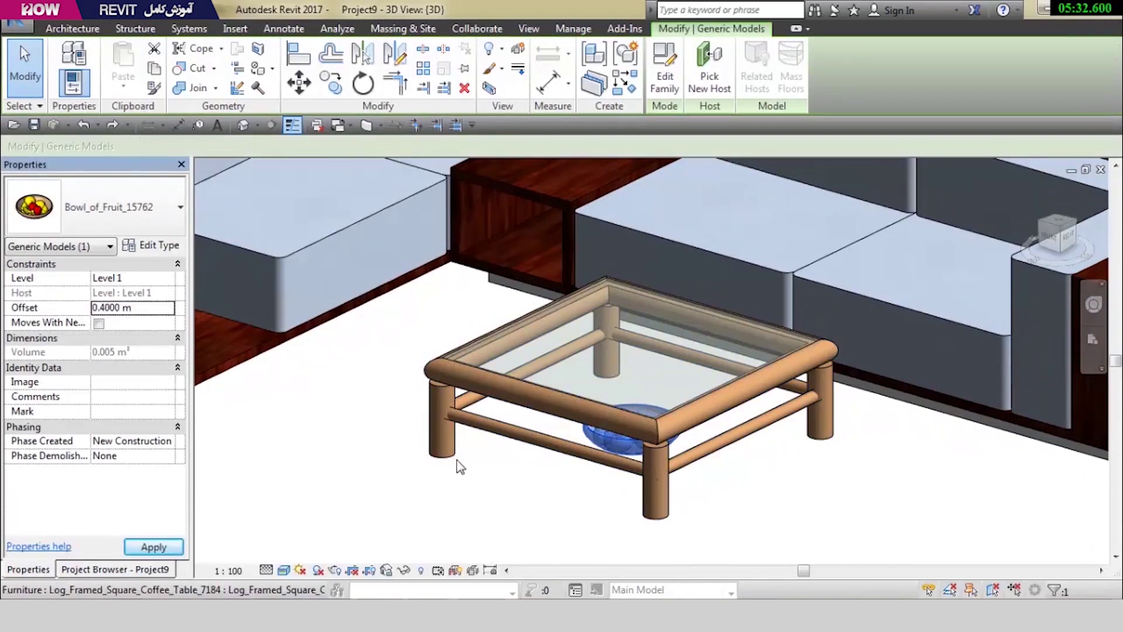
{"action": "key", "text": "Return"}
{"action": "middle_click_drag", "start_coordinate": [475, 489], "coordinate": [671, 397], "text": "shift"}
{"action": "key", "text": "Escape"}
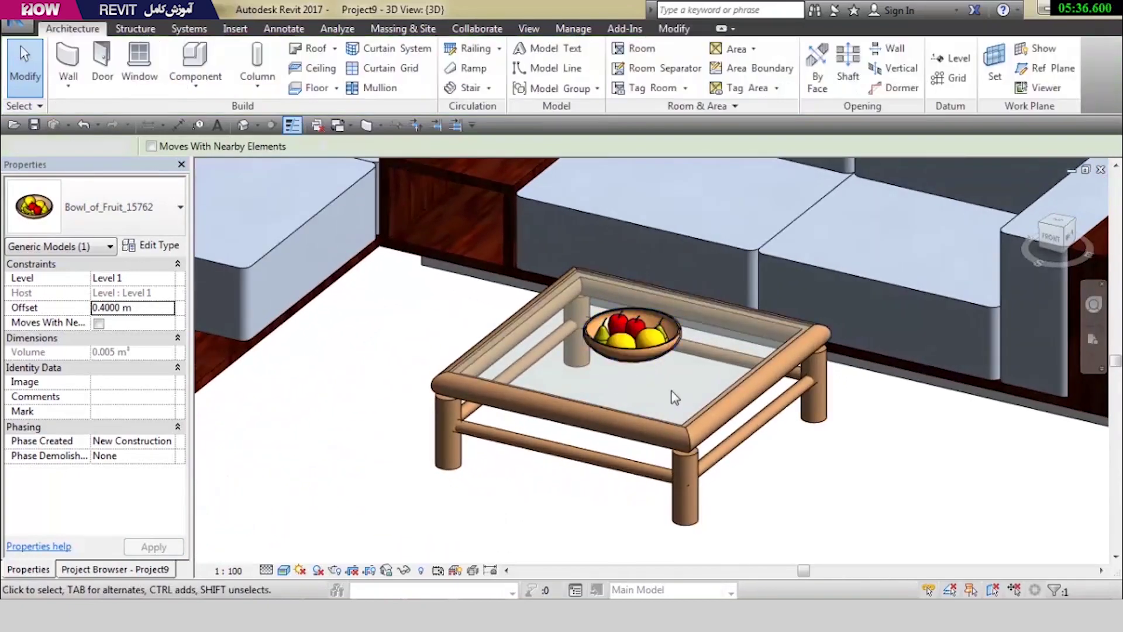
{"action": "key", "text": "ctrl+z"}
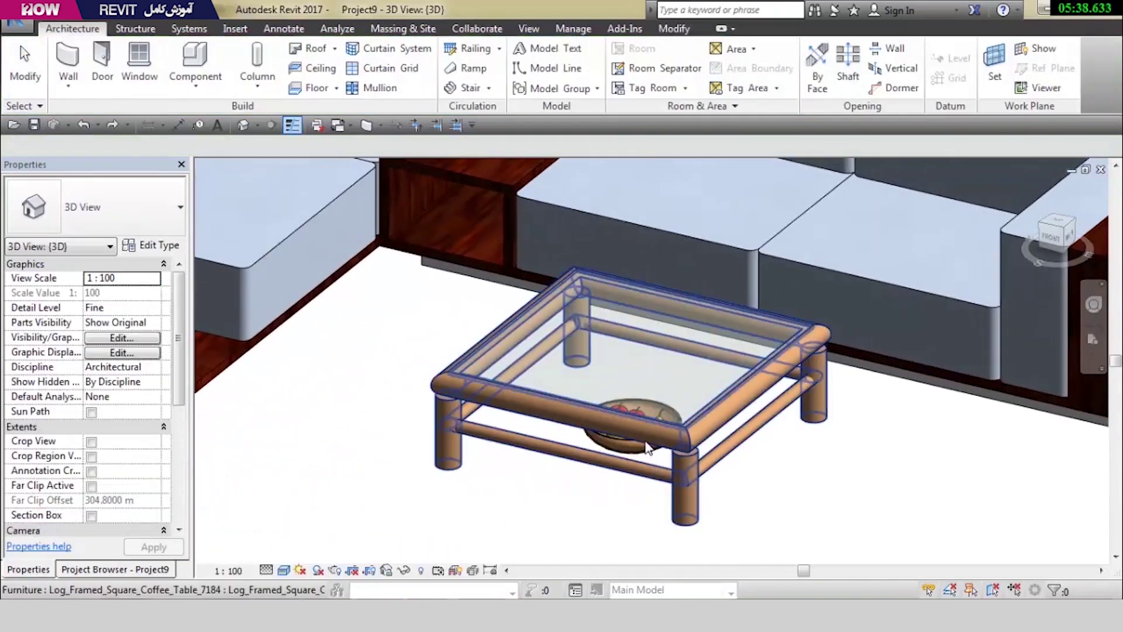
{"action": "key", "text": "Tab"}
Reselect the bowl and open Bowl_of_Fruit_15762 in the family editor
{"action": "left_click", "coordinate": [673, 465]}
{"action": "middle_click_drag", "start_coordinate": [847, 454], "coordinate": [757, 468]}
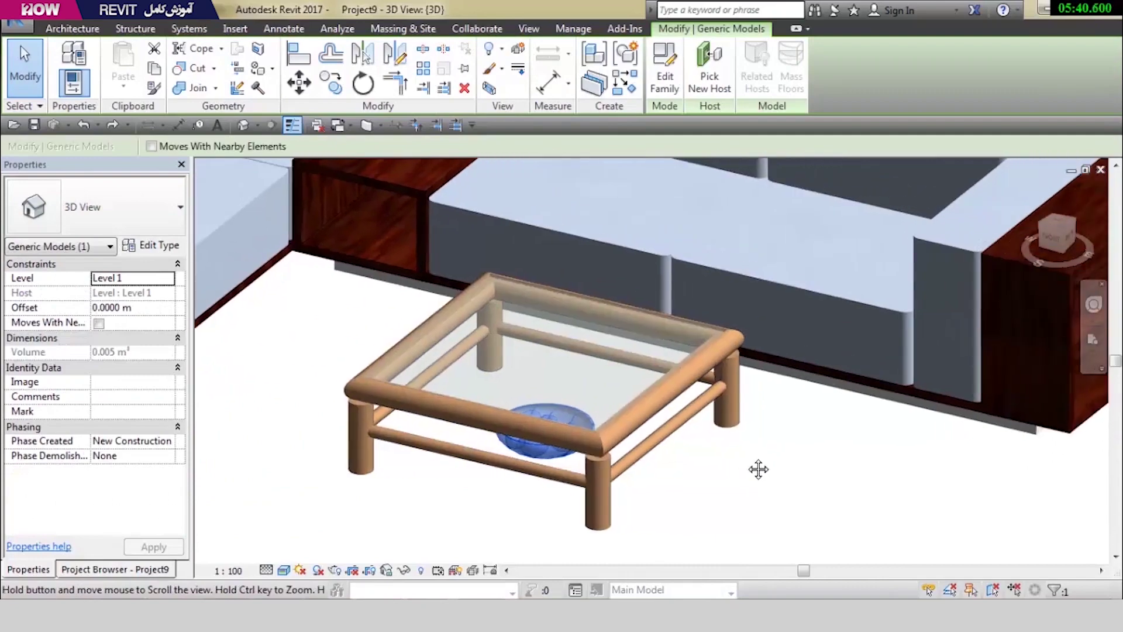
{"action": "left_click", "coordinate": [664, 57]}
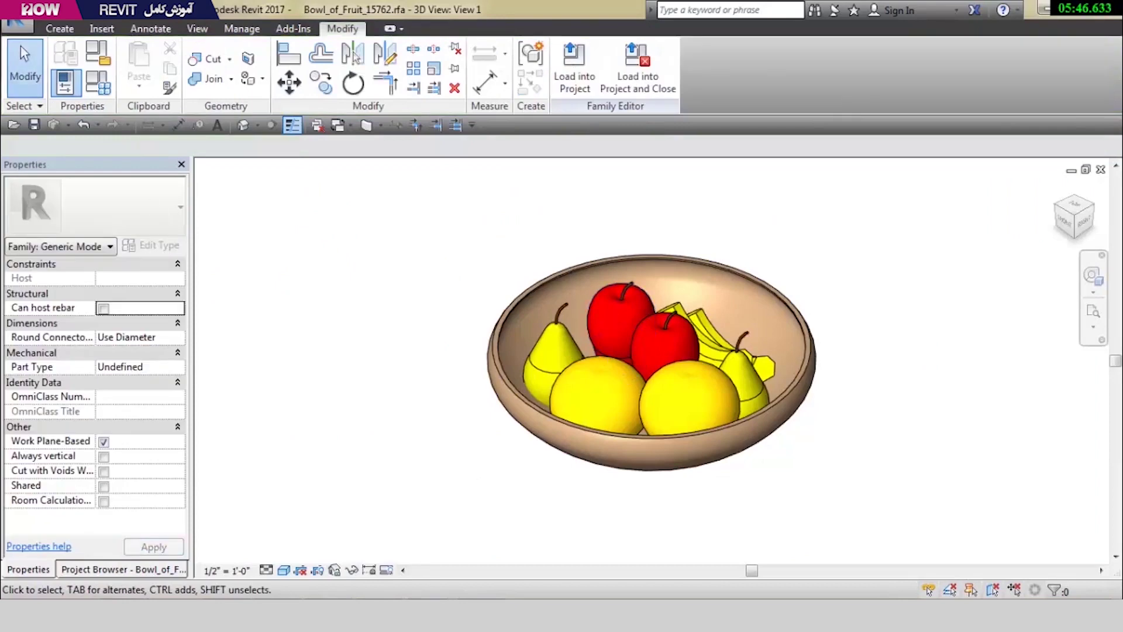
Confirm Generic Models with Work Plane-Based checked, then load the bowl family into Project9
{"action": "left_click", "coordinate": [79, 60]}
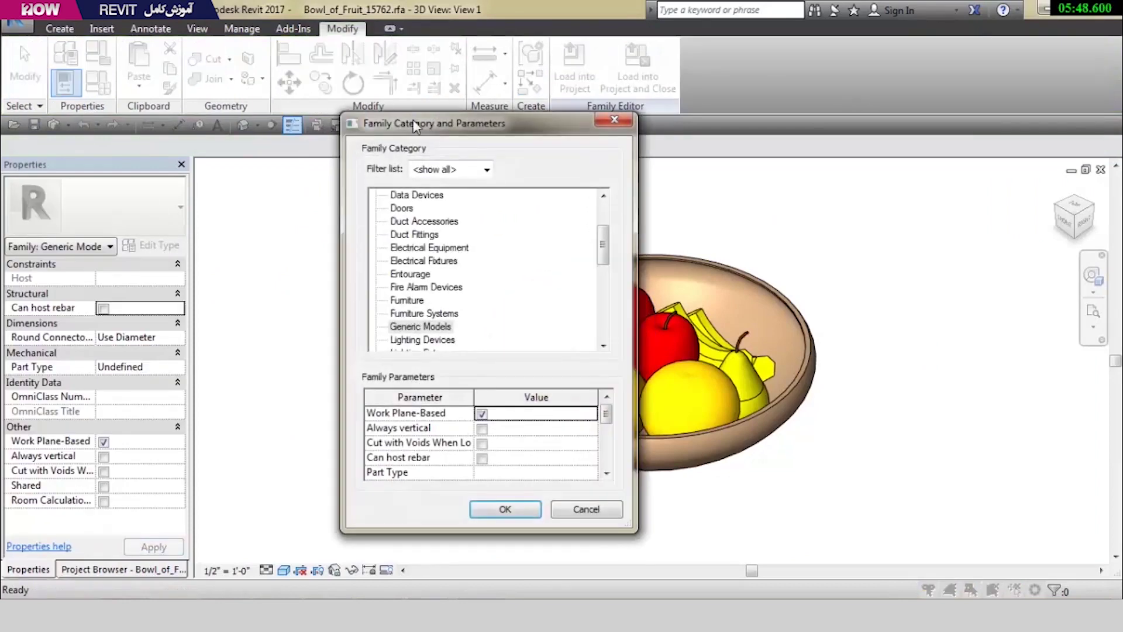
{"action": "left_click_drag", "start_coordinate": [426, 124], "coordinate": [314, 103]}
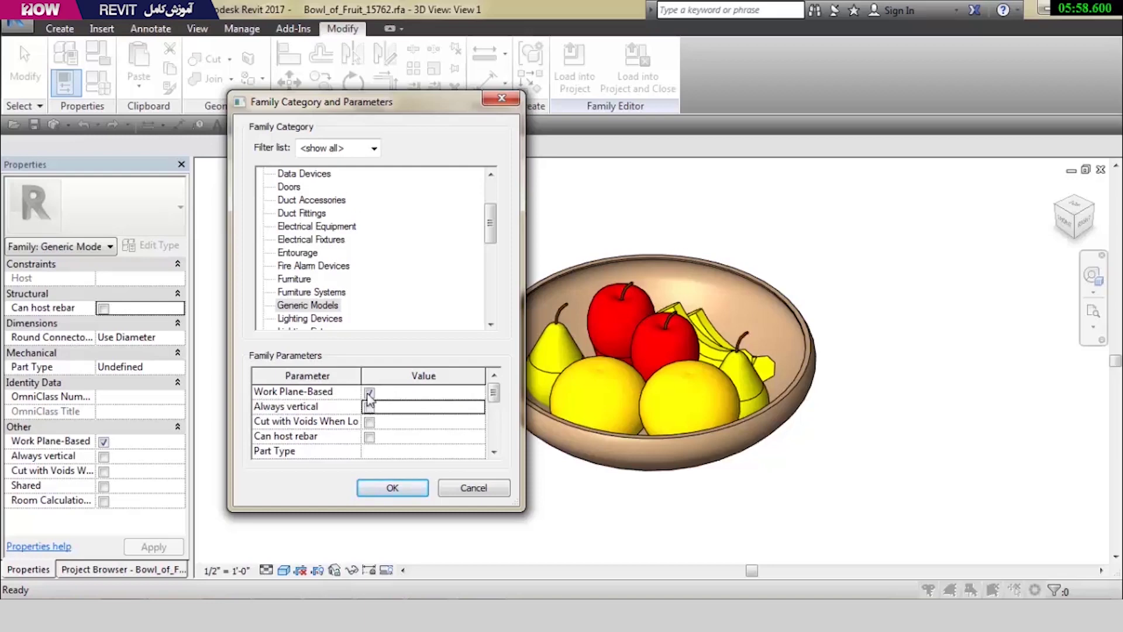
{"action": "left_click", "coordinate": [392, 488]}
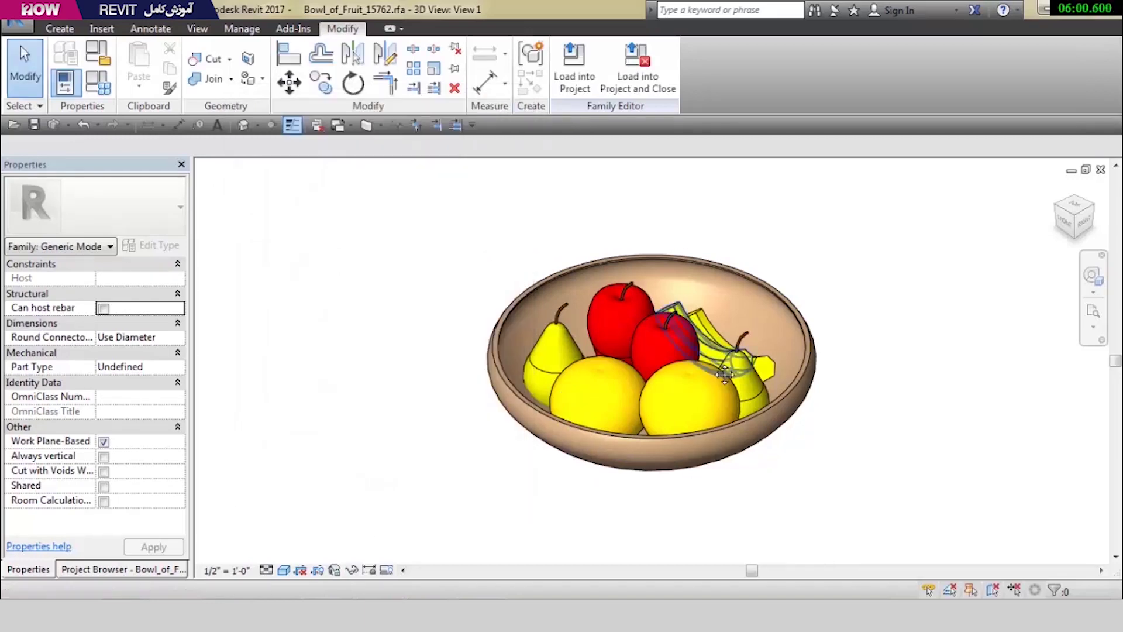
{"action": "left_click", "coordinate": [646, 62]}
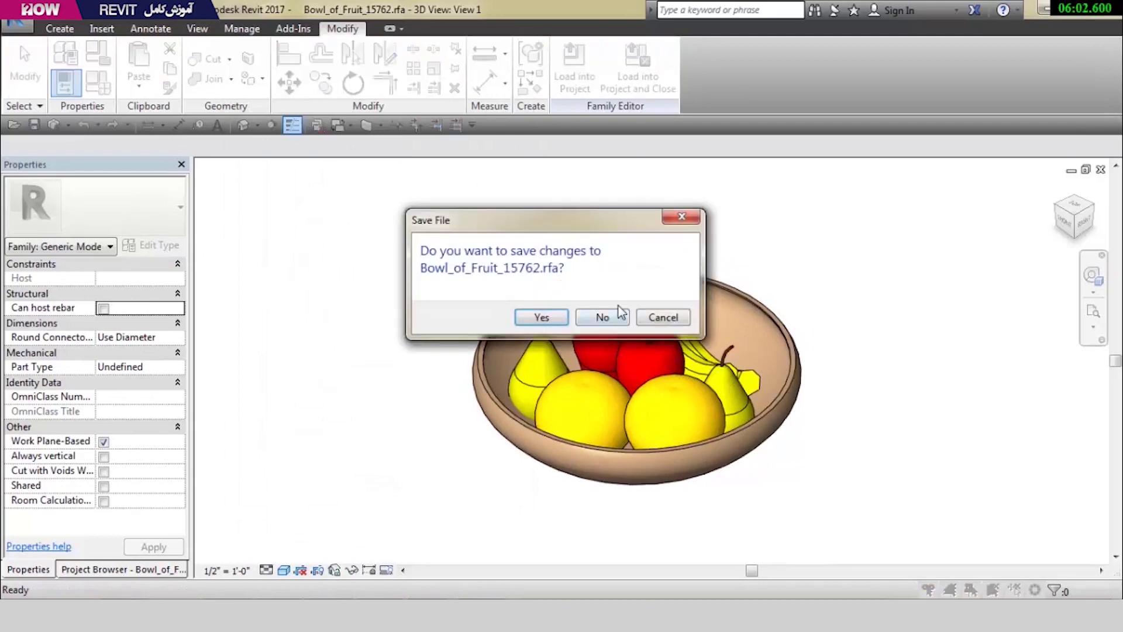
Reload the bowl family unsaved, overwriting its parameters, and rehost it on the tabletop
{"action": "left_click", "coordinate": [619, 316]}
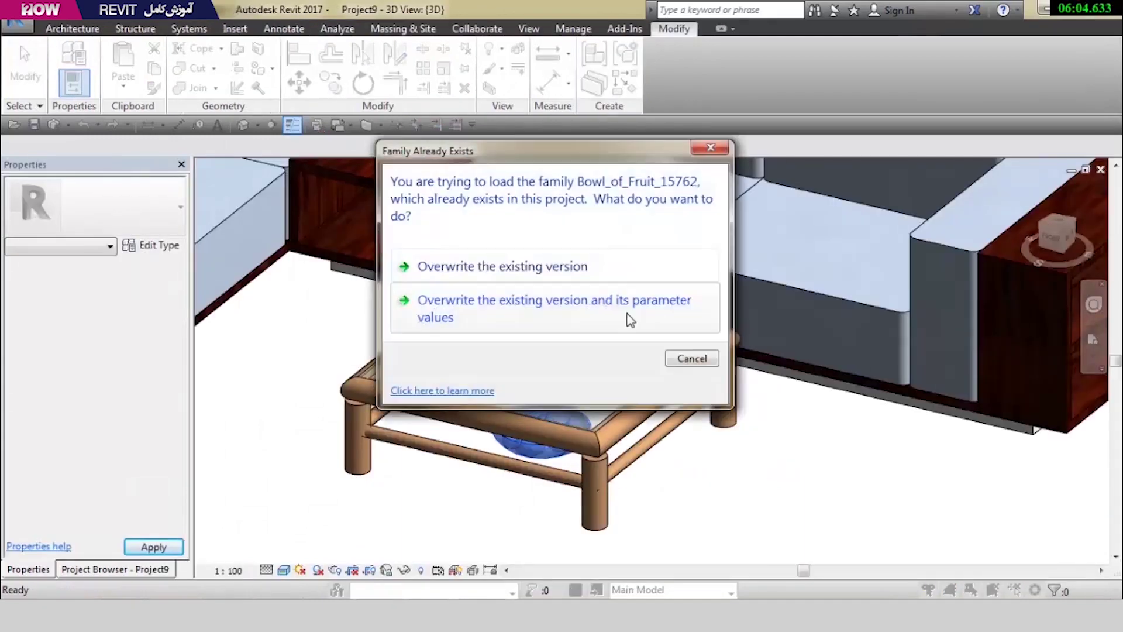
{"action": "left_click", "coordinate": [630, 320]}
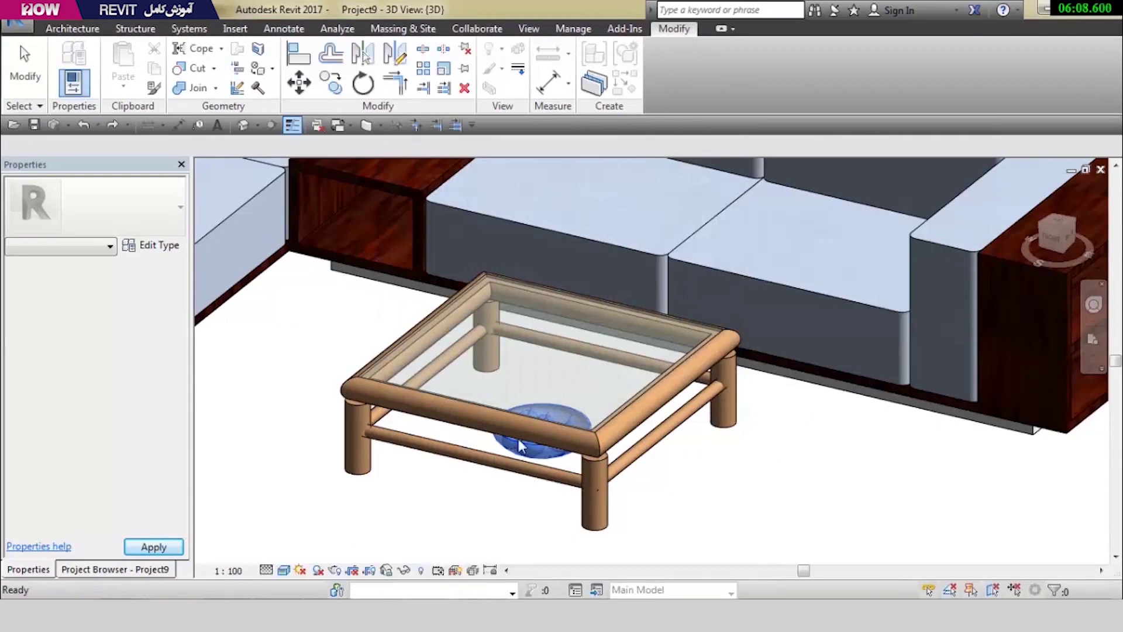
{"action": "left_click", "coordinate": [529, 448]}
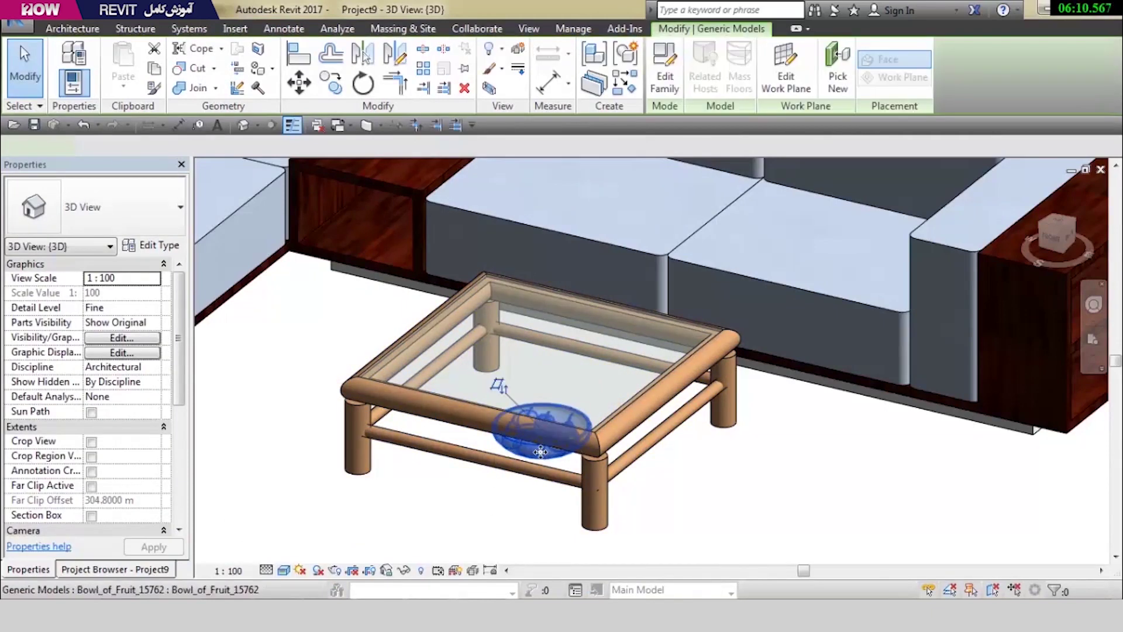
{"action": "middle_click_drag", "start_coordinate": [504, 381], "coordinate": [541, 396]}
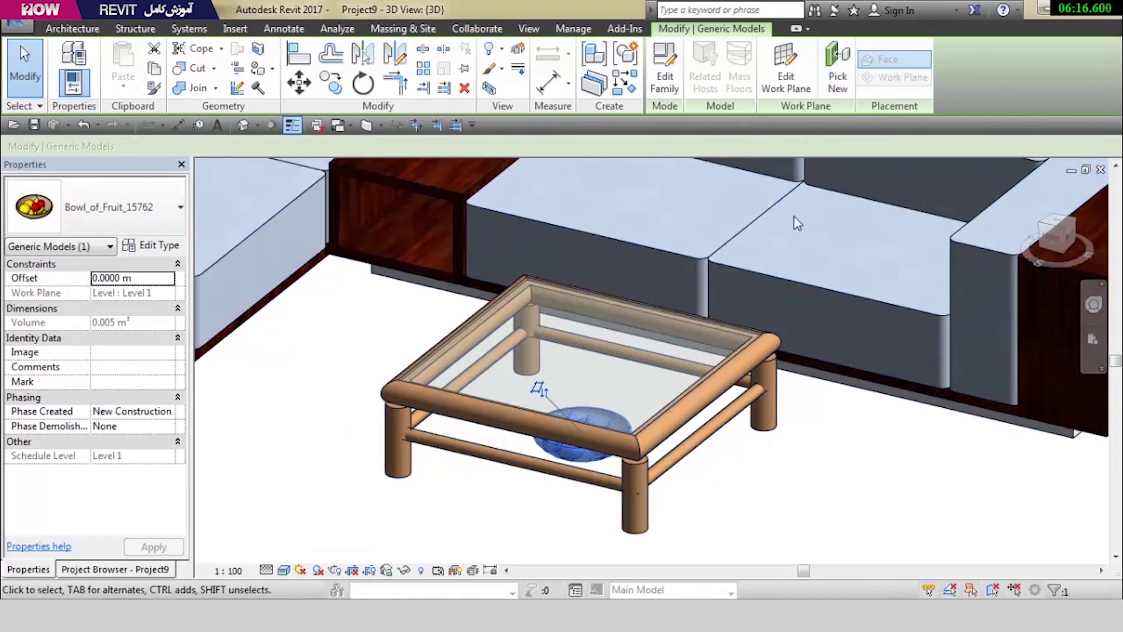
{"action": "left_click", "coordinate": [837, 82]}
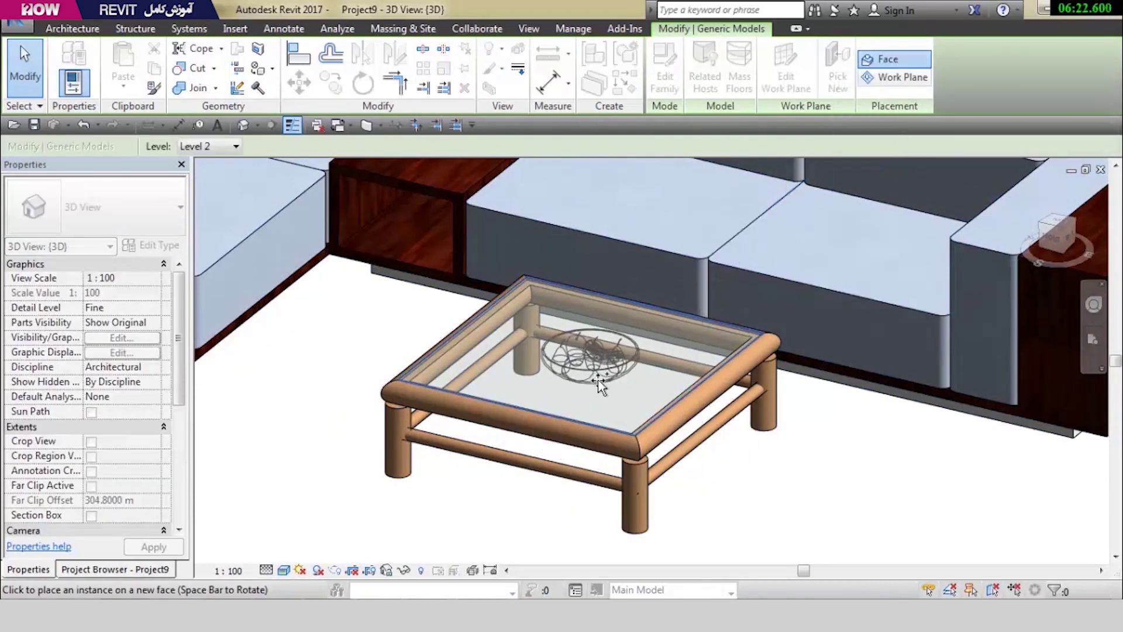
{"action": "left_click", "coordinate": [597, 384]}
{"action": "scroll", "coordinate": [648, 370], "scroll_direction": "down", "scroll_amount": 2}
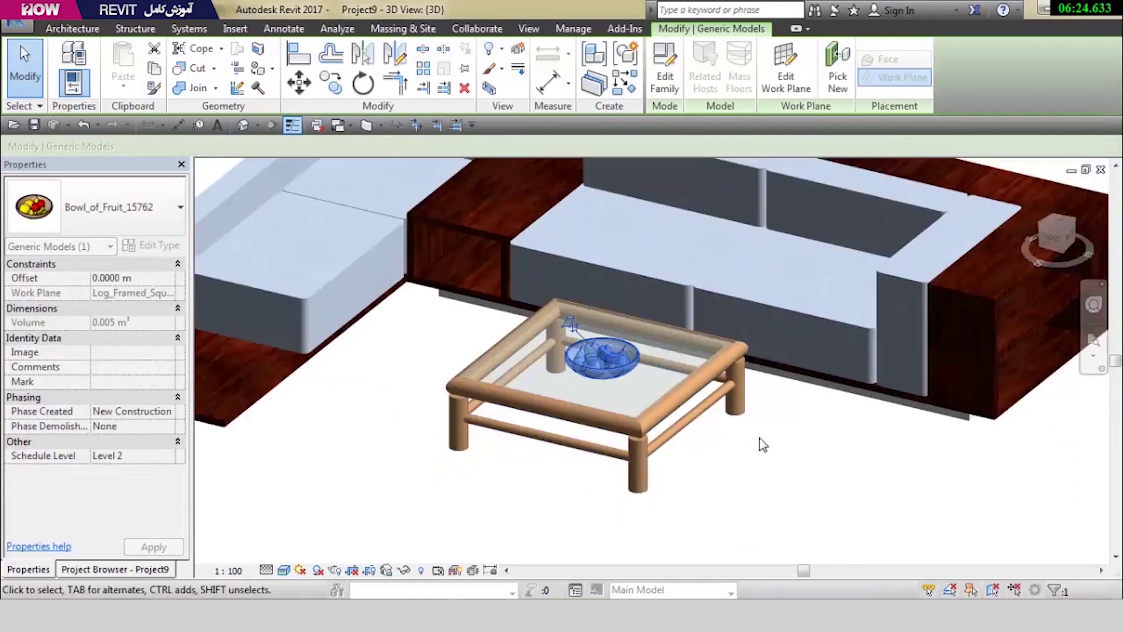
{"action": "left_click", "coordinate": [837, 70]}
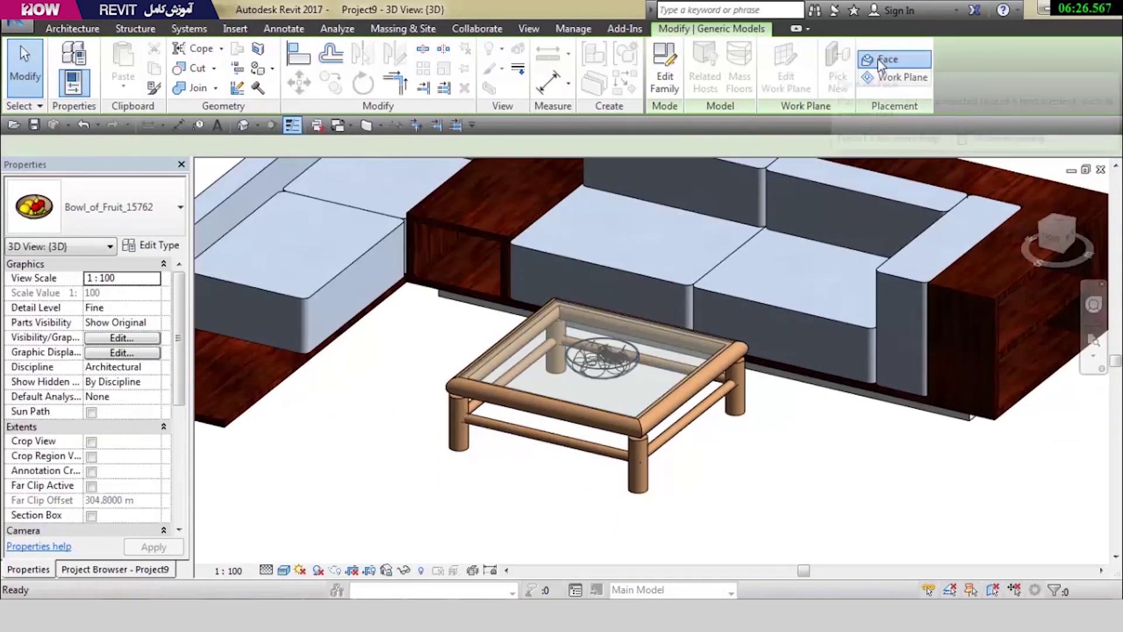
{"action": "left_click", "coordinate": [993, 261]}
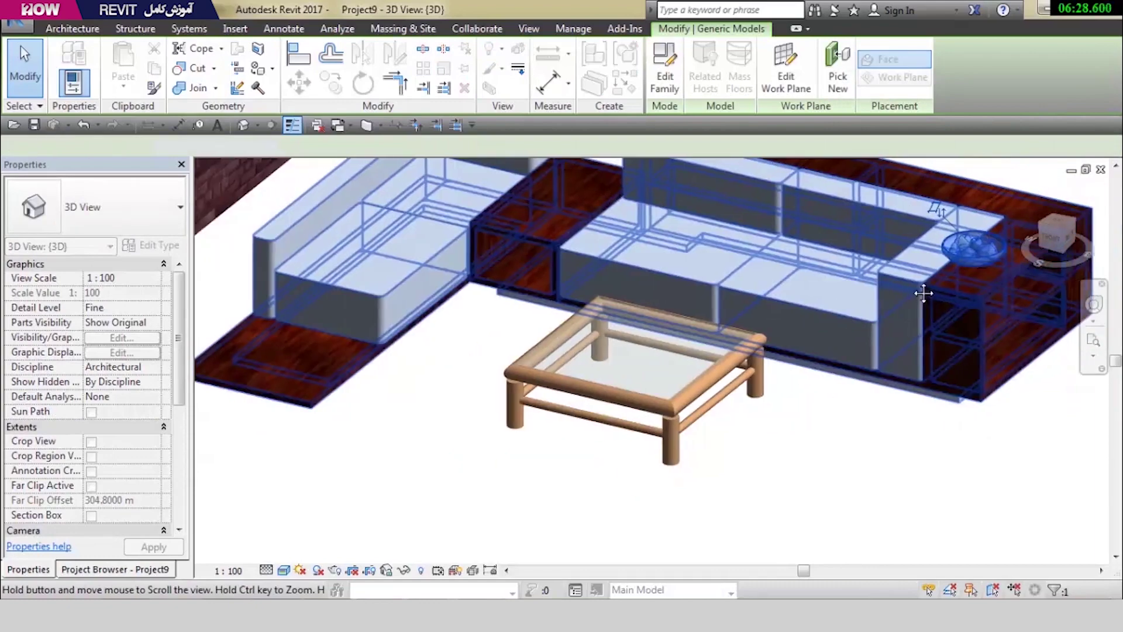
{"action": "scroll", "coordinate": [993, 261], "scroll_direction": "down", "scroll_amount": 5}
{"action": "key", "text": "Escape"}
{"action": "left_click", "coordinate": [843, 68]}
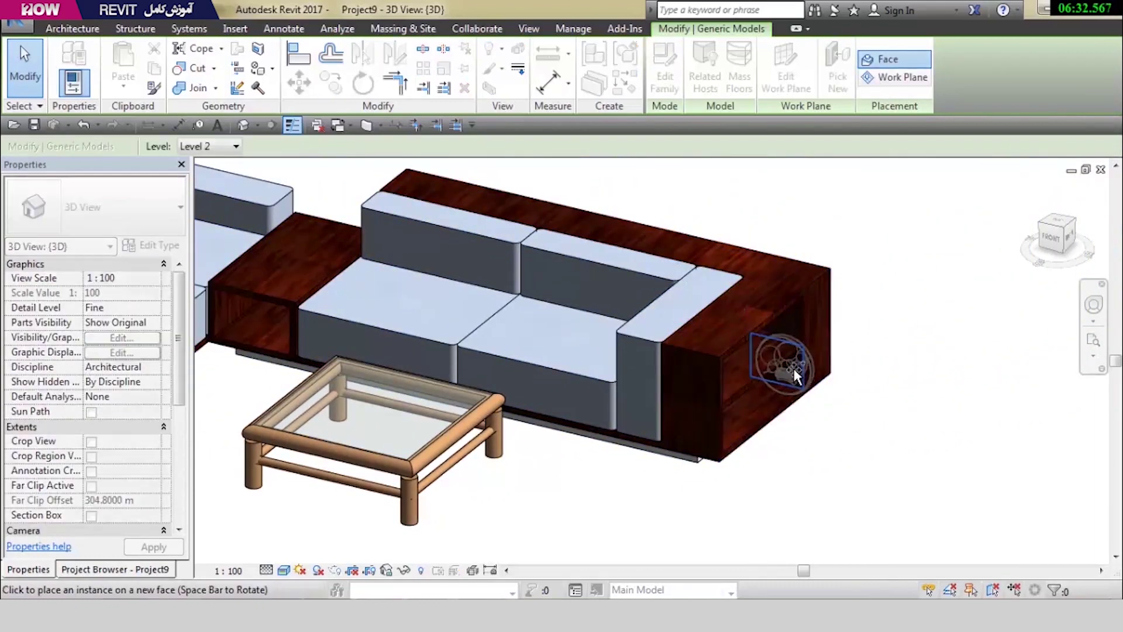
{"action": "scroll", "coordinate": [791, 367], "scroll_direction": "up", "scroll_amount": 2}
{"action": "scroll", "coordinate": [771, 366], "scroll_direction": "up", "scroll_amount": 3}
{"action": "scroll", "coordinate": [749, 363], "scroll_direction": "down", "scroll_amount": 3}
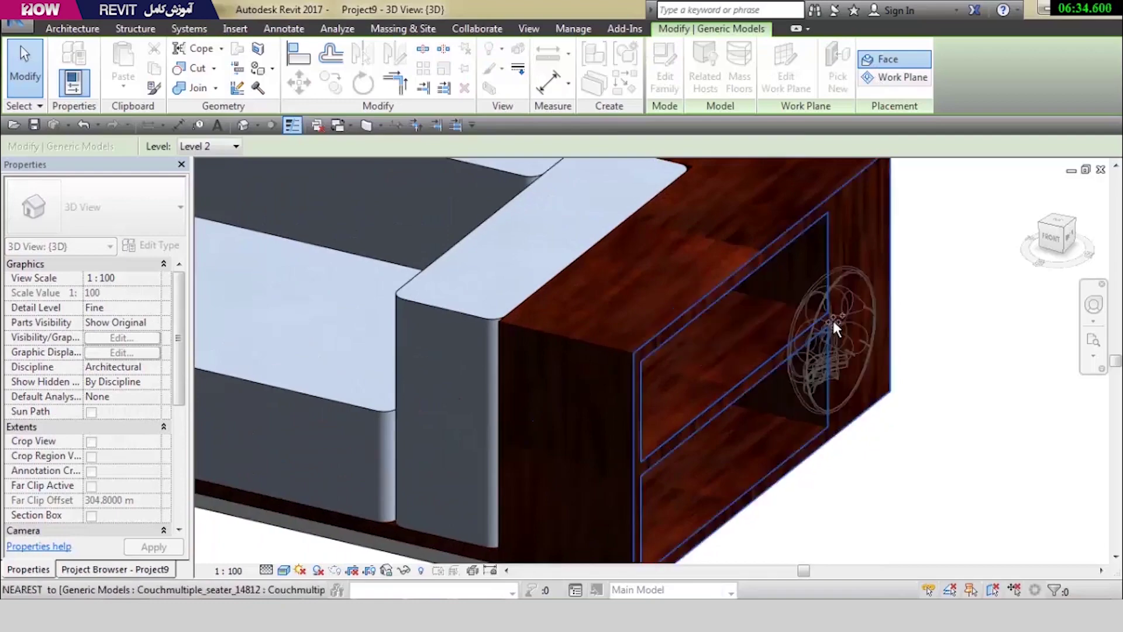
{"action": "left_click", "coordinate": [864, 295]}
{"action": "scroll", "coordinate": [872, 316], "scroll_direction": "down", "scroll_amount": 3}
{"action": "mouse_move", "coordinate": [897, 382]}
{"action": "middle_mouse_down", "text": "shift"}
{"action": "mouse_move", "coordinate": [772, 433]}
{"action": "mouse_move", "coordinate": [875, 433]}
{"action": "mouse_move", "coordinate": [955, 454]}
{"action": "middle_mouse_up", "text": "shift"}
{"action": "key", "text": "Escape"}
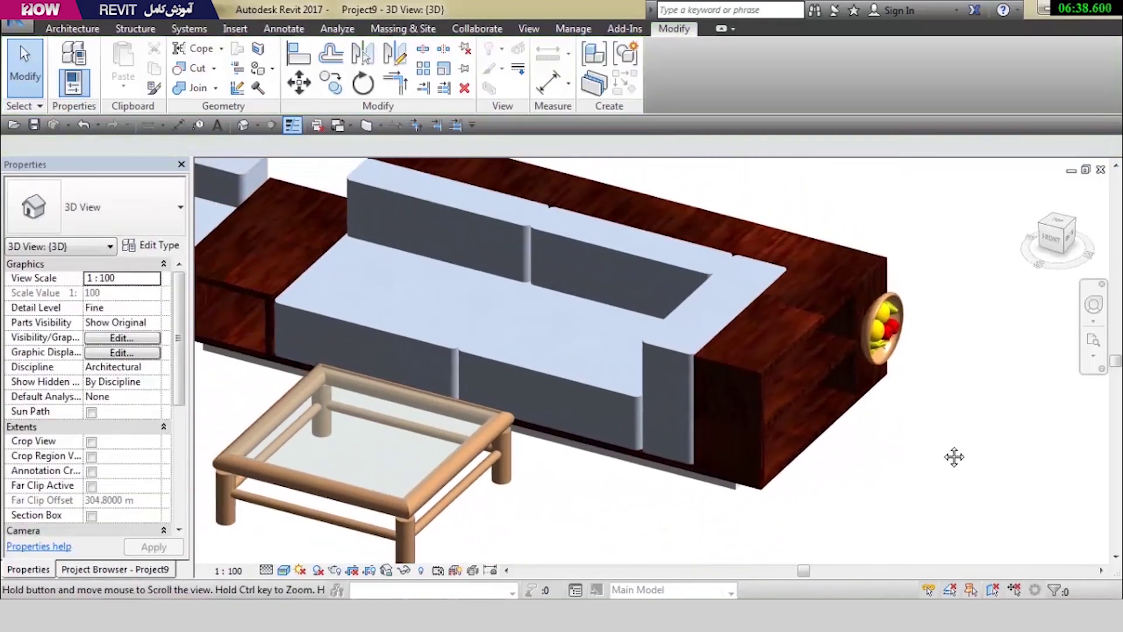
{"action": "scroll", "coordinate": [953, 439], "scroll_direction": "down", "scroll_amount": 3}
{"action": "key", "text": "ctrl+z"}
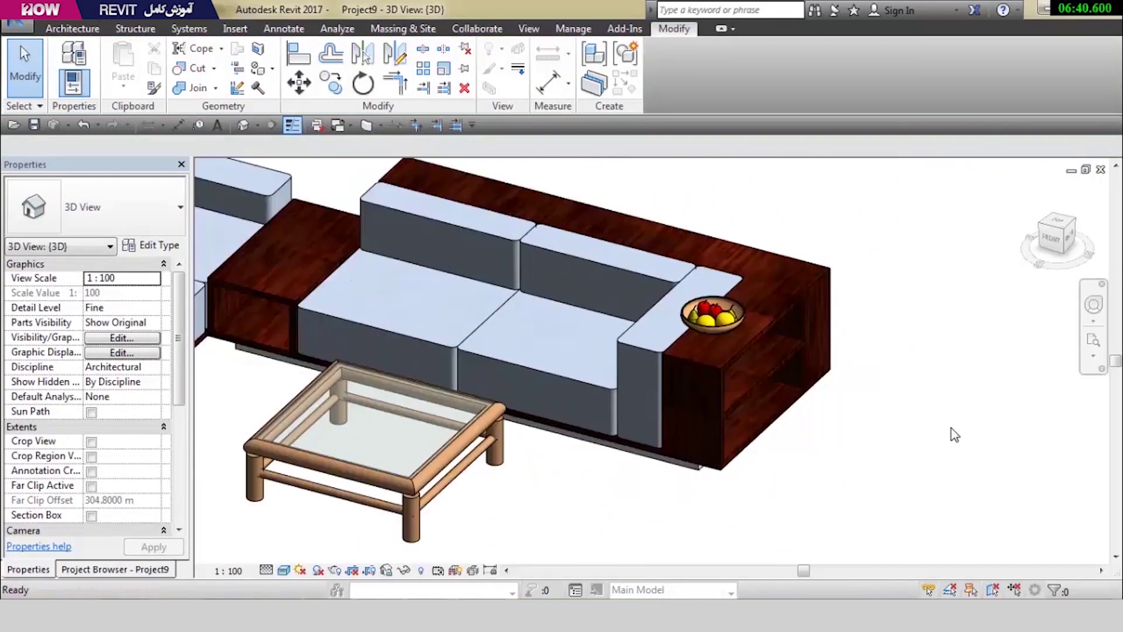
{"action": "left_click", "coordinate": [722, 324]}
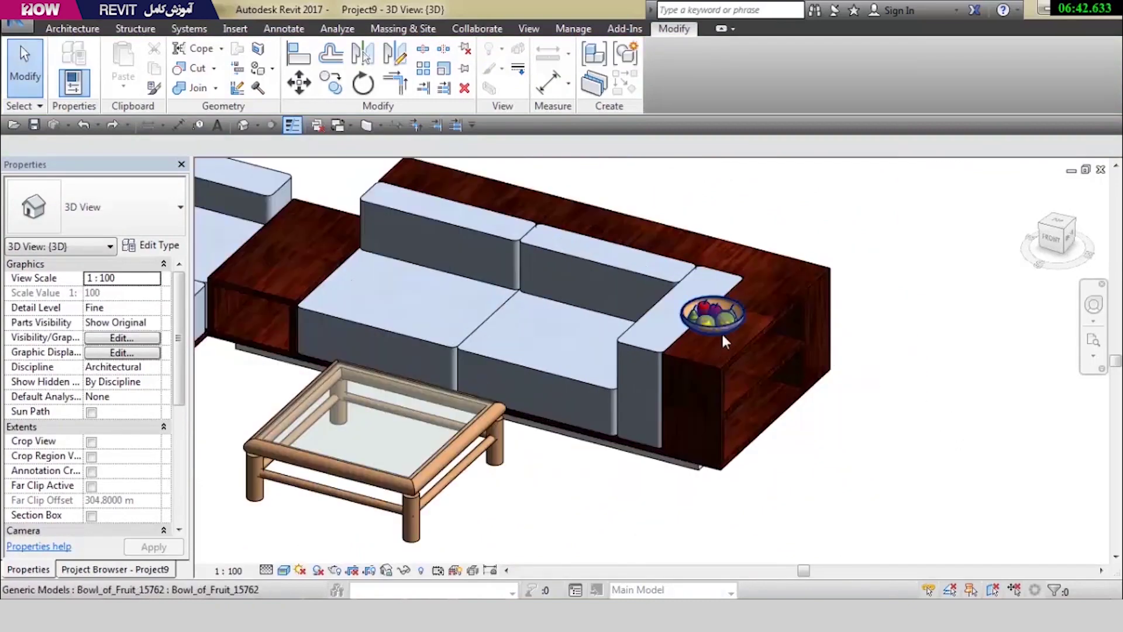
{"action": "left_click", "coordinate": [842, 85]}
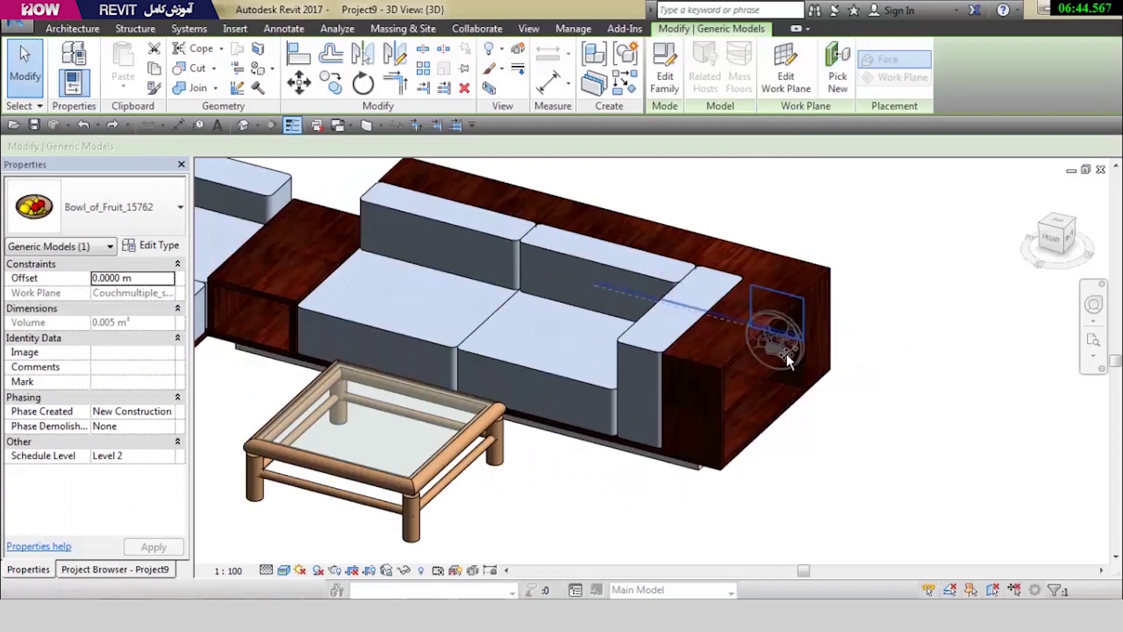
{"action": "scroll", "coordinate": [784, 345], "scroll_direction": "up", "scroll_amount": 4}
{"action": "mouse_move", "coordinate": [784, 364]}
{"action": "middle_mouse_down", "text": "shift"}
{"action": "mouse_move", "coordinate": [746, 375]}
{"action": "mouse_move", "coordinate": [692, 353]}
{"action": "mouse_move", "coordinate": [677, 367]}
{"action": "middle_mouse_up", "text": "shift"}
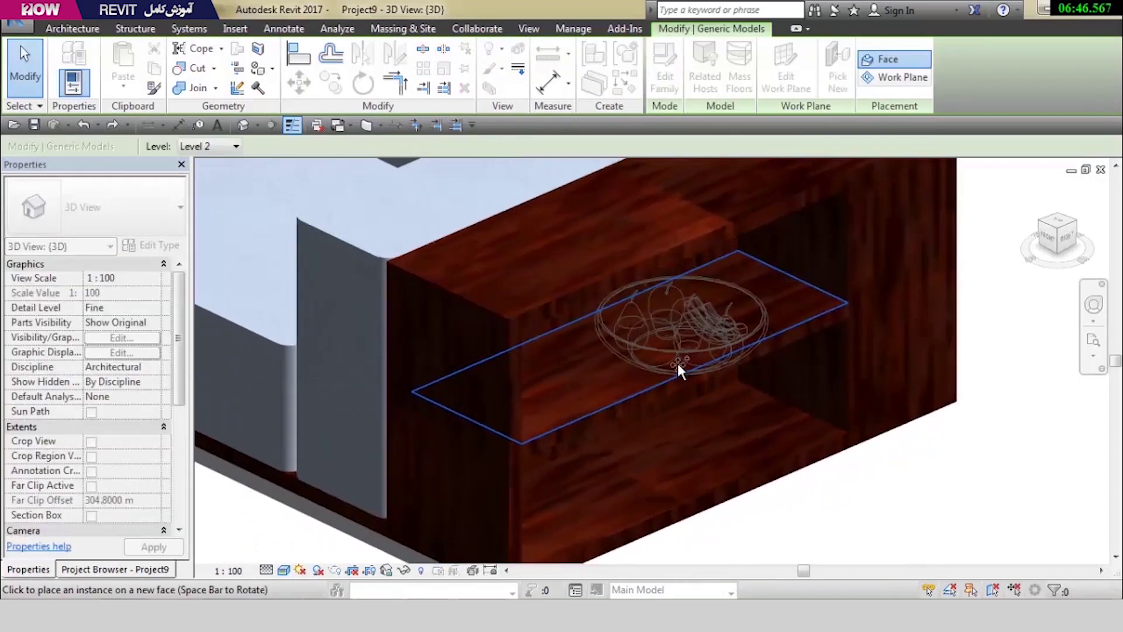
{"action": "left_click", "coordinate": [722, 404]}
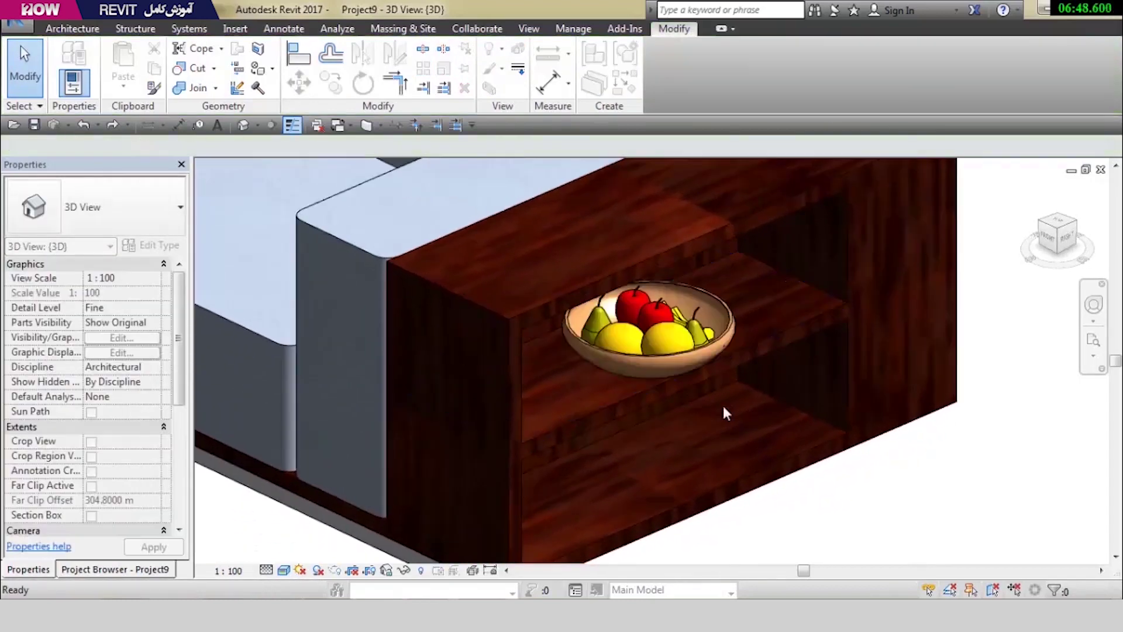
{"action": "middle_click_drag", "start_coordinate": [722, 402], "coordinate": [676, 431], "text": "shift"}
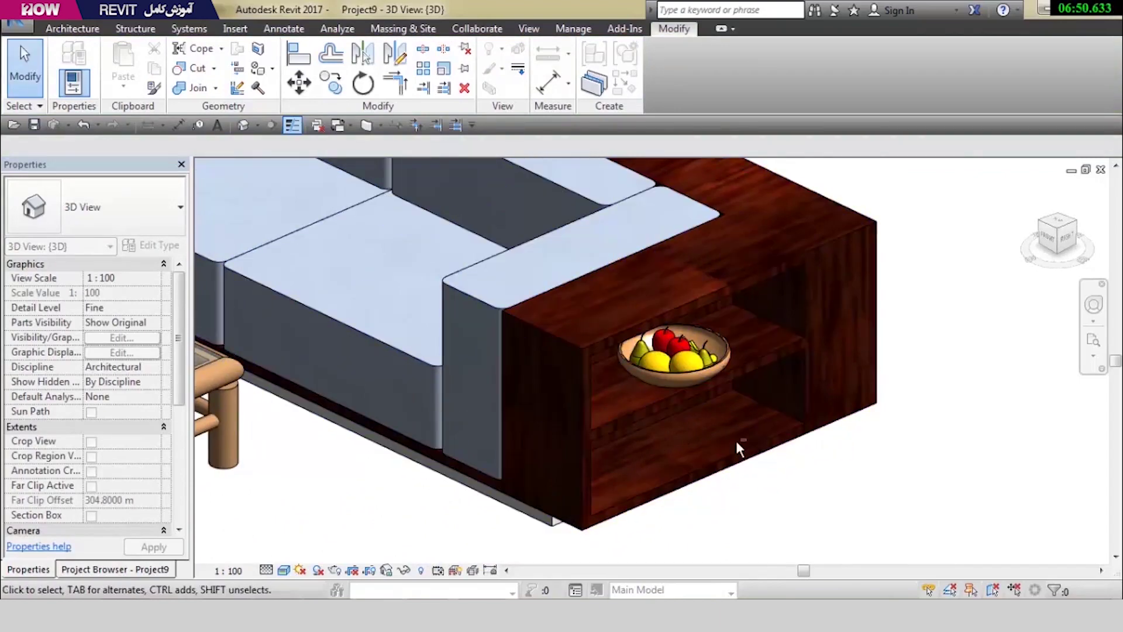
{"action": "middle_click_drag", "start_coordinate": [608, 446], "coordinate": [792, 448], "text": "shift"}
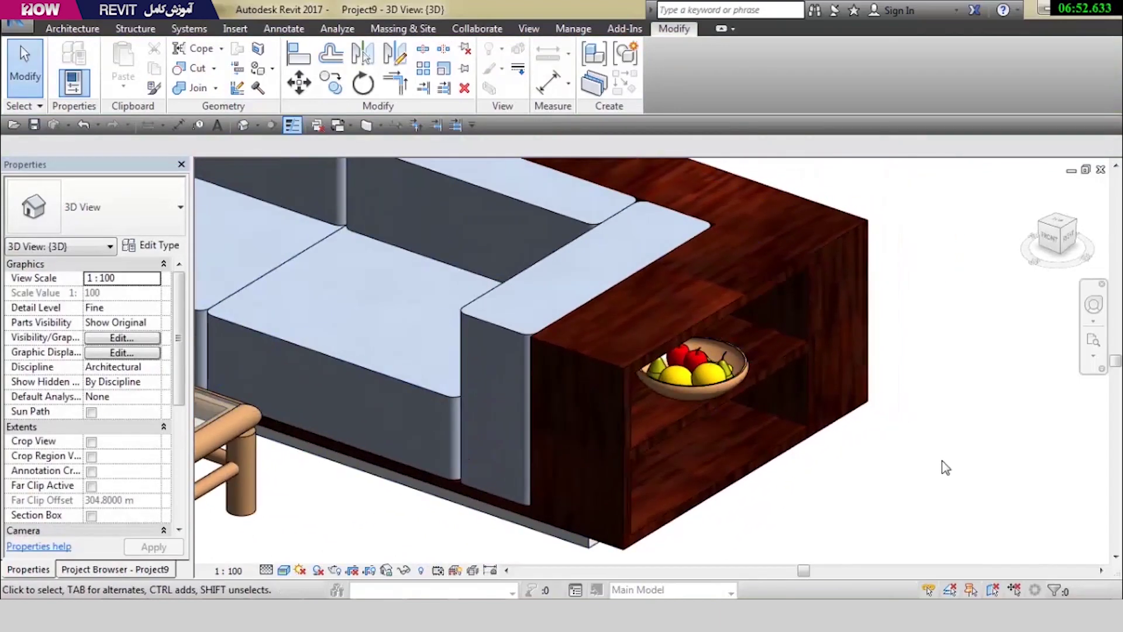
{"action": "scroll", "coordinate": [942, 465], "scroll_direction": "down", "scroll_amount": 3}
{"action": "scroll", "coordinate": [476, 450], "scroll_direction": "down", "scroll_amount": 5}
{"action": "scroll", "coordinate": [429, 462], "scroll_direction": "up", "scroll_amount": 2}
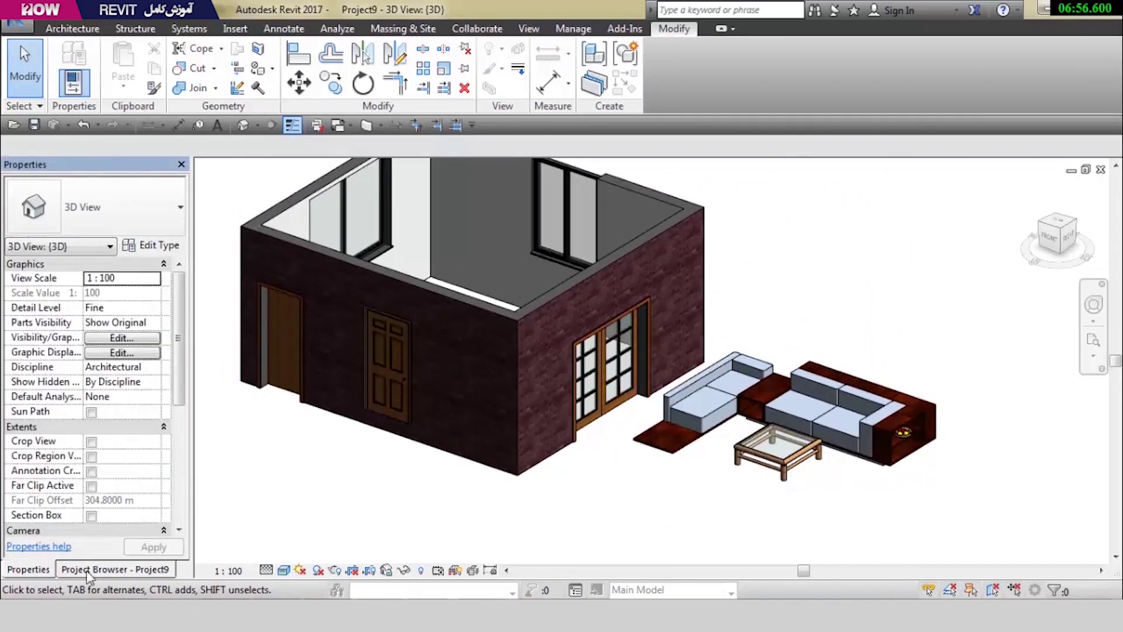
Open the Level 1 floor plan and frame the whole room with its furniture
{"action": "left_click", "coordinate": [574, 531]}
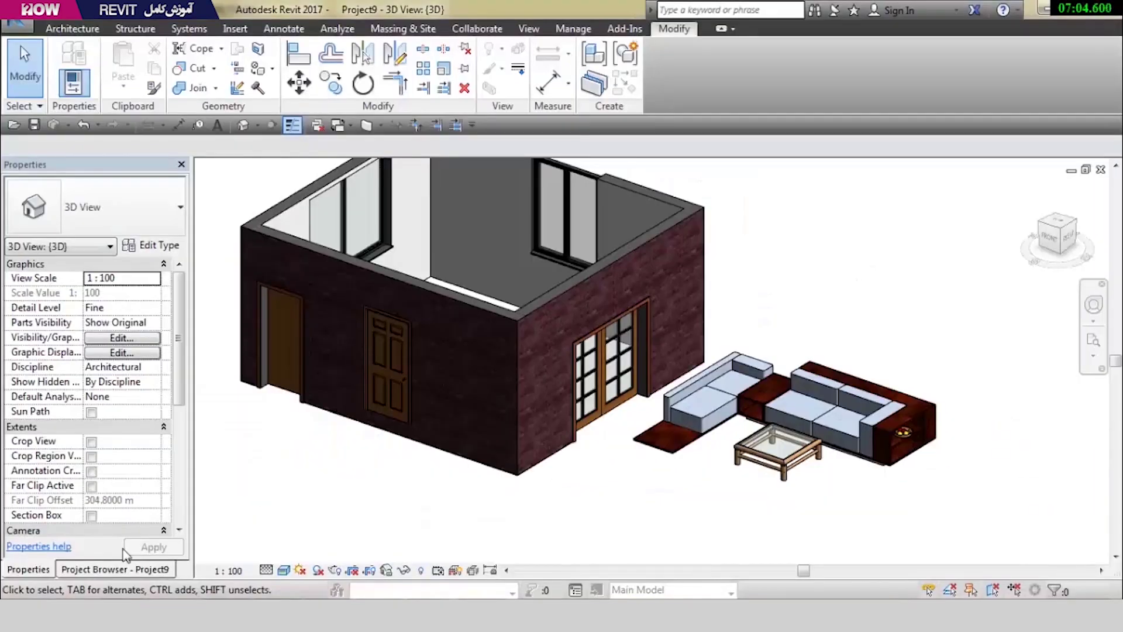
{"action": "left_click", "coordinate": [67, 572]}
{"action": "left_click", "coordinate": [80, 215]}
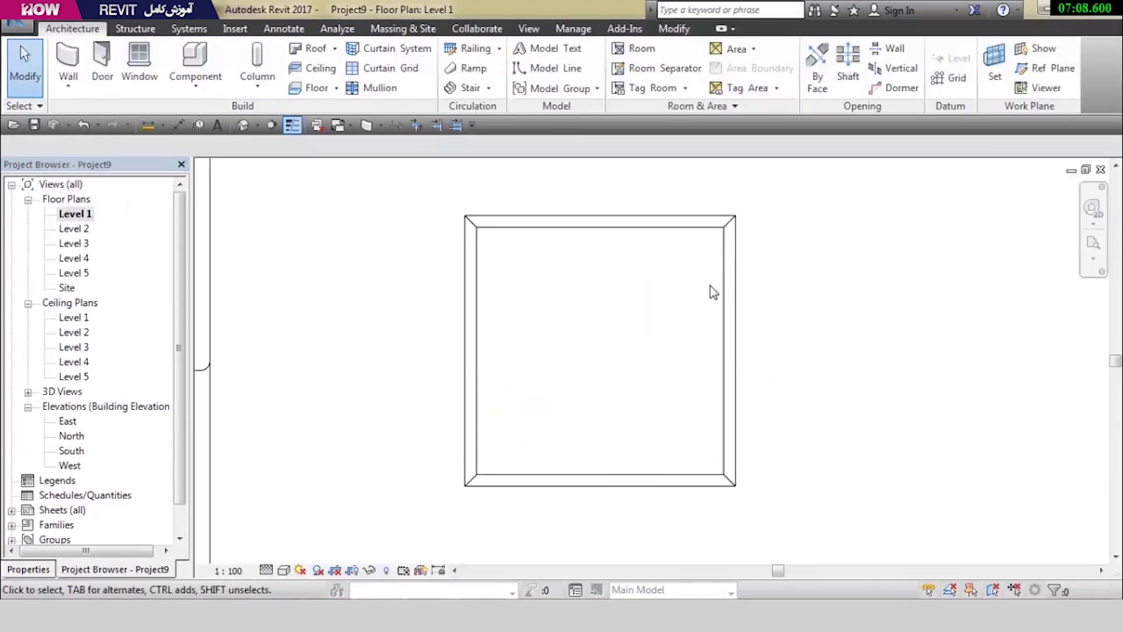
{"action": "middle_click_drag", "start_coordinate": [710, 285], "coordinate": [647, 314]}
{"action": "scroll", "coordinate": [501, 361], "scroll_direction": "up", "scroll_amount": 1}
{"action": "scroll", "coordinate": [594, 366], "scroll_direction": "up", "scroll_amount": 1}
{"action": "middle_click_drag", "start_coordinate": [594, 366], "coordinate": [591, 342]}
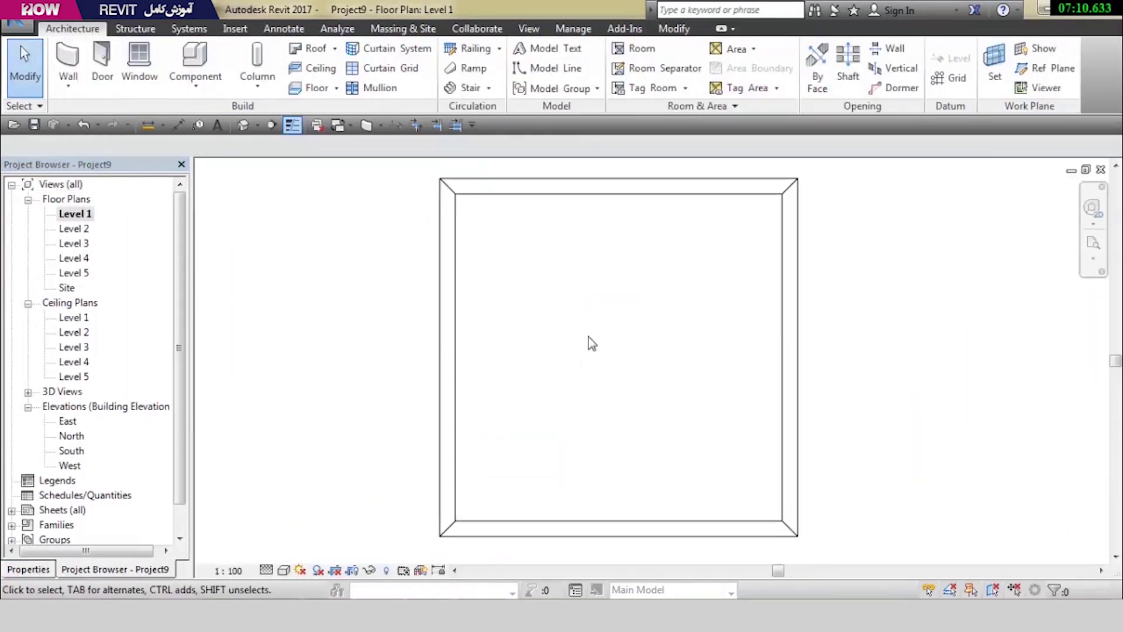
{"action": "scroll", "coordinate": [591, 343], "scroll_direction": "down", "scroll_amount": 1}
{"action": "scroll", "coordinate": [665, 356], "scroll_direction": "down", "scroll_amount": 1}
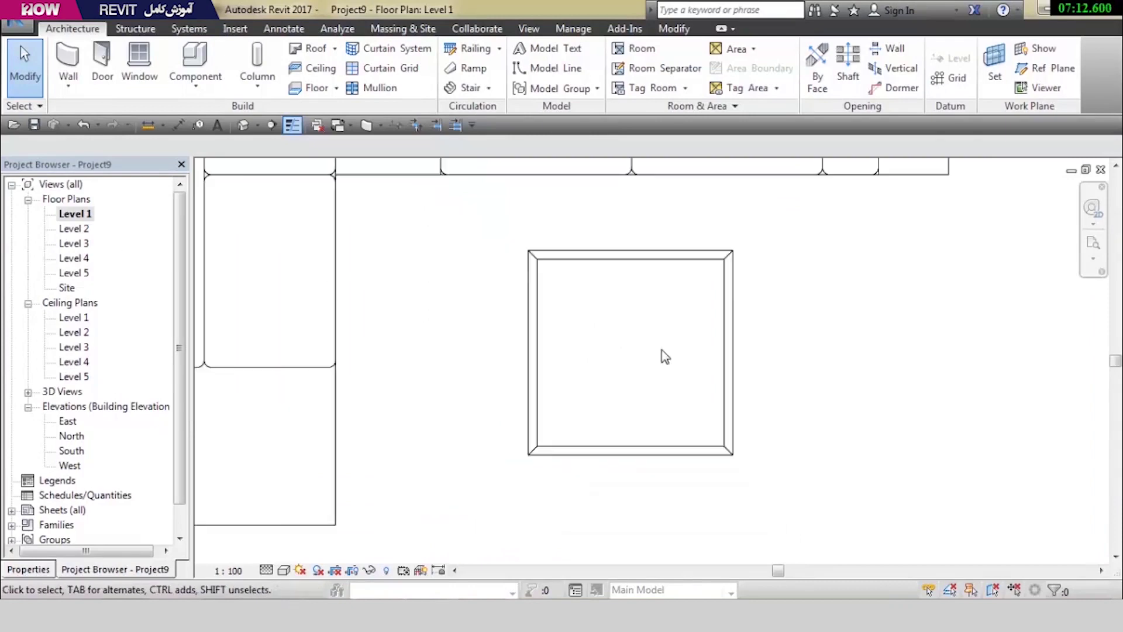
{"action": "scroll", "coordinate": [665, 355], "scroll_direction": "down", "scroll_amount": 1}
{"action": "scroll", "coordinate": [659, 339], "scroll_direction": "down", "scroll_amount": 1}
{"action": "middle_click_drag", "start_coordinate": [658, 339], "coordinate": [945, 384]}
{"action": "scroll", "coordinate": [863, 363], "scroll_direction": "down", "scroll_amount": 1}
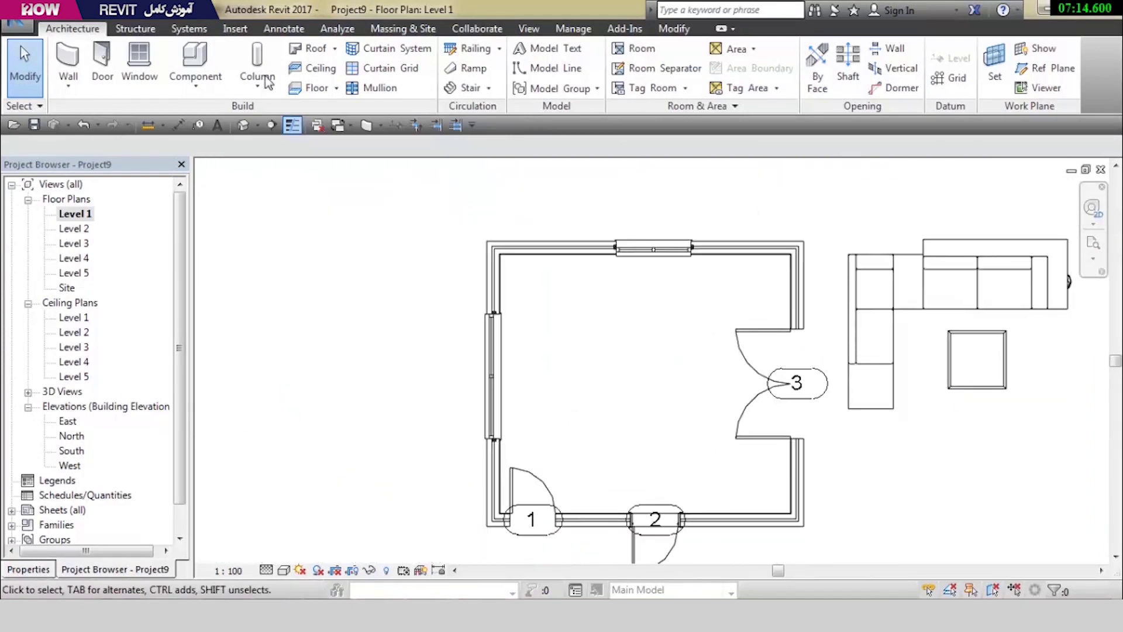
Browse the Column type options on the Architecture and Structure tabs
{"action": "left_click", "coordinate": [262, 92]}
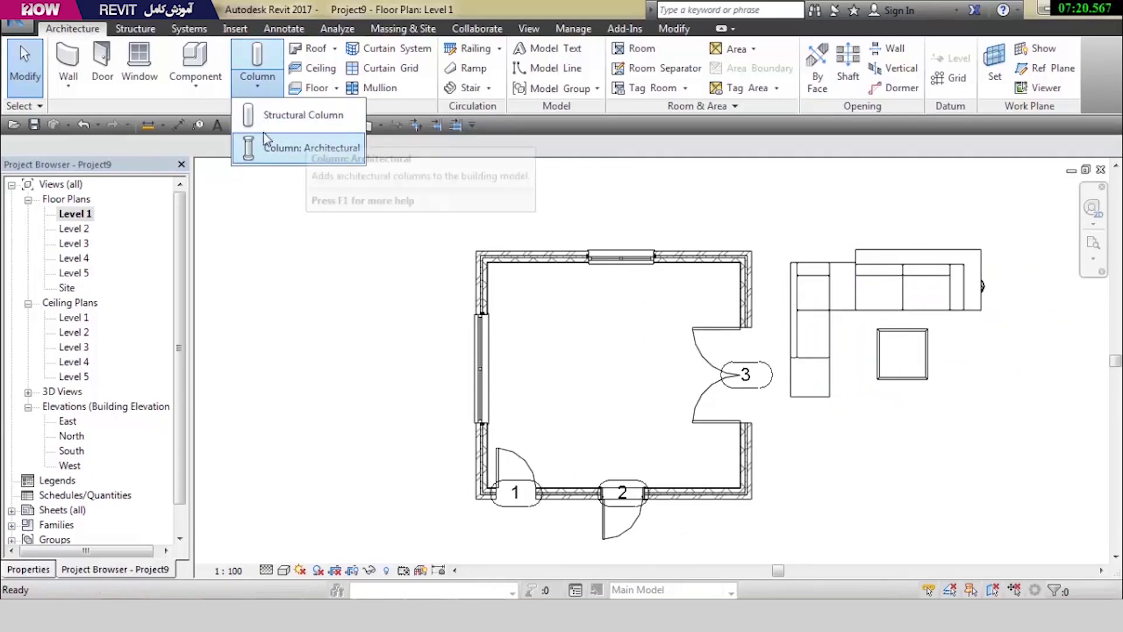
{"action": "left_click", "coordinate": [135, 29]}
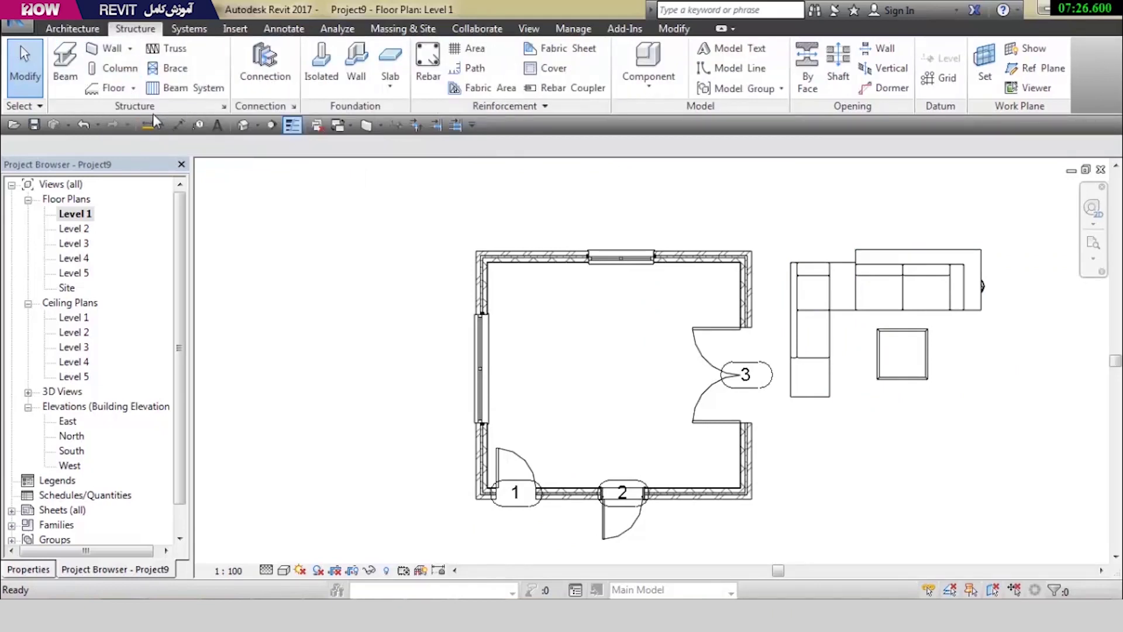
{"action": "left_click", "coordinate": [87, 33]}
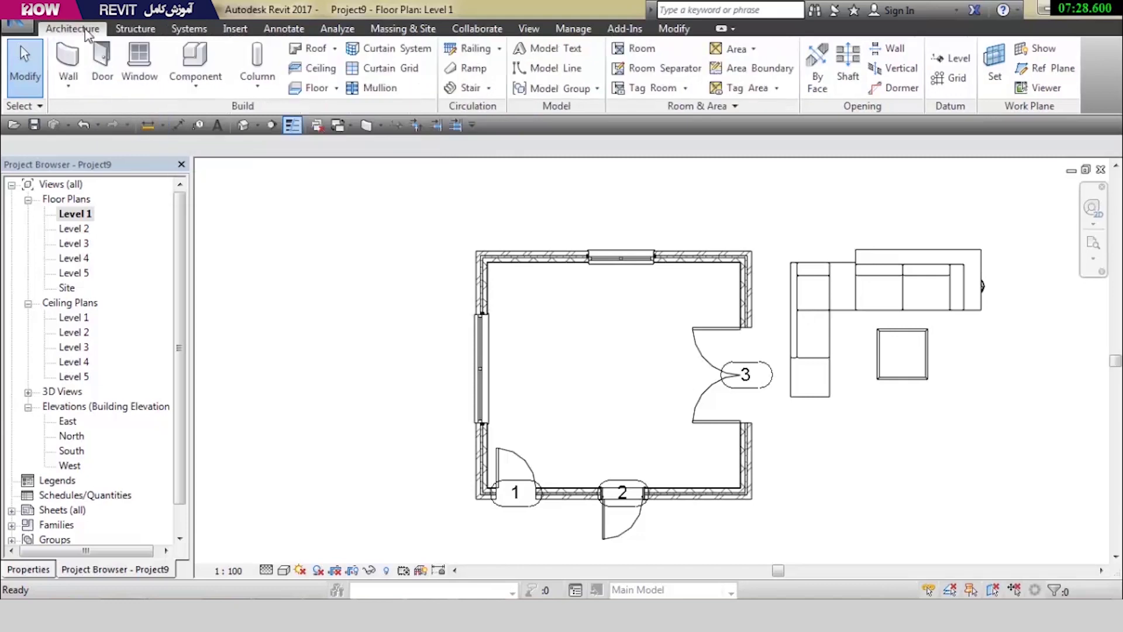
{"action": "left_click", "coordinate": [263, 94]}
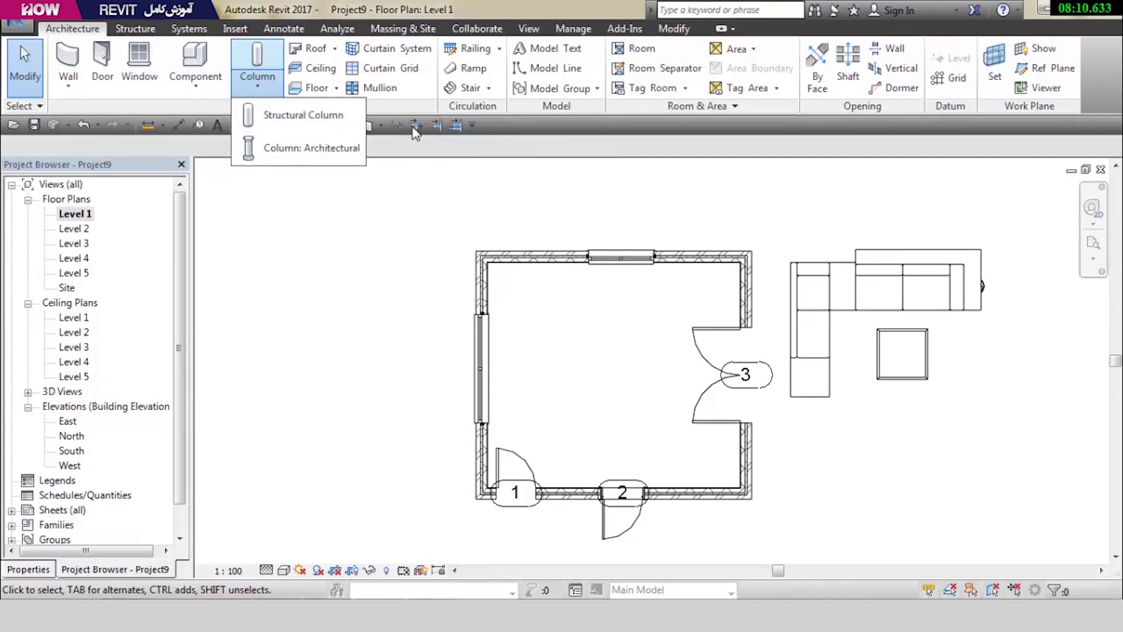
{"action": "left_click", "coordinate": [148, 33]}
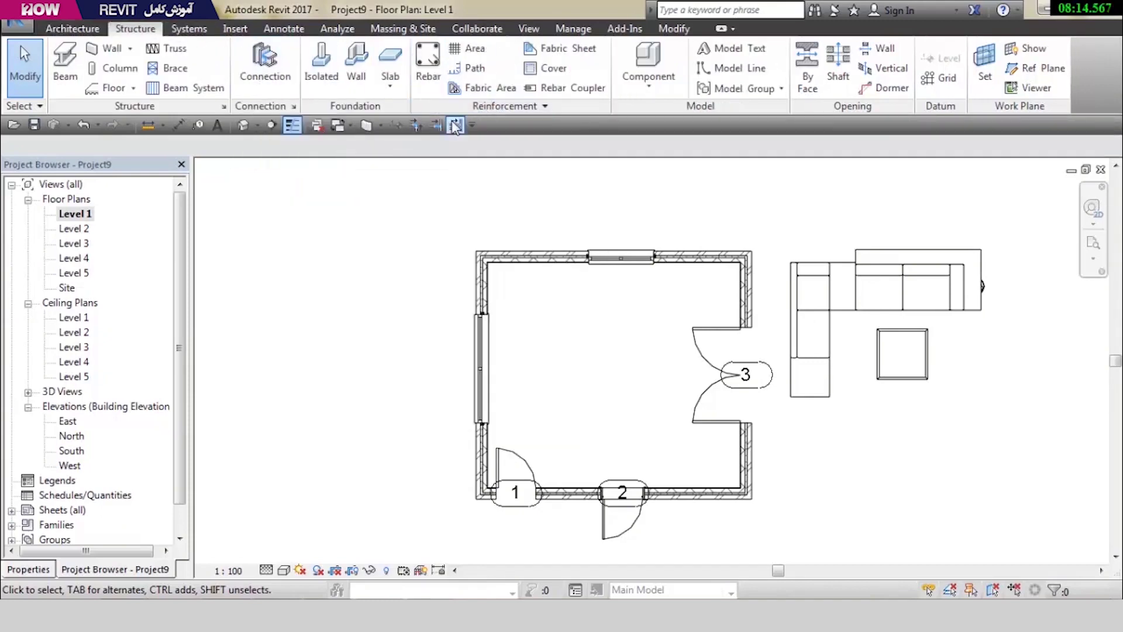
{"action": "left_click", "coordinate": [72, 28]}
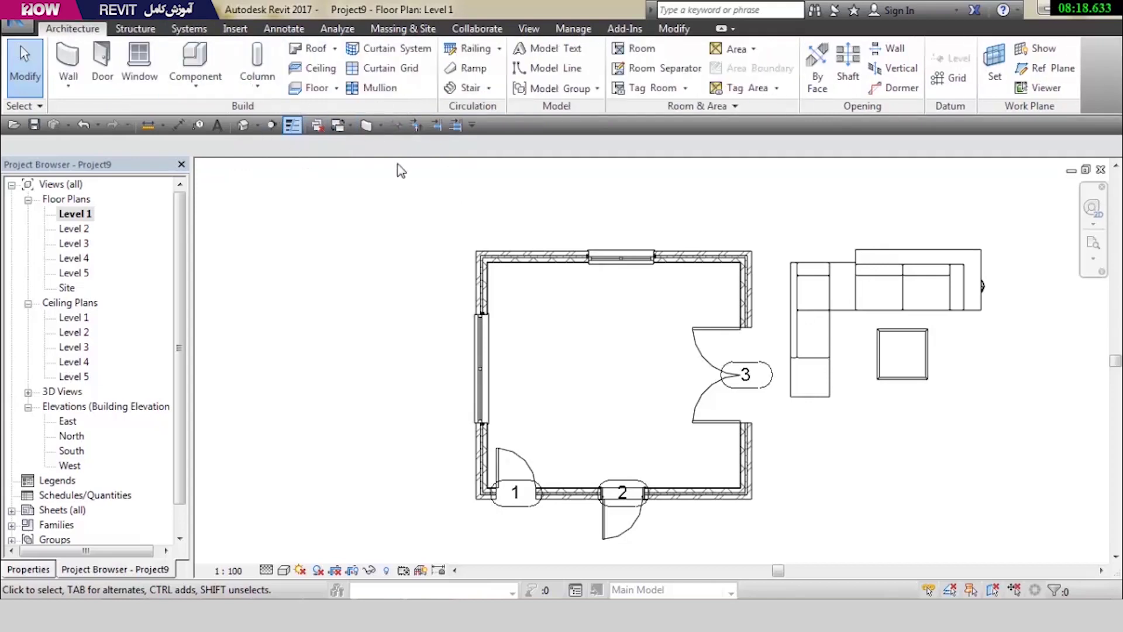
{"action": "left_click", "coordinate": [256, 85]}
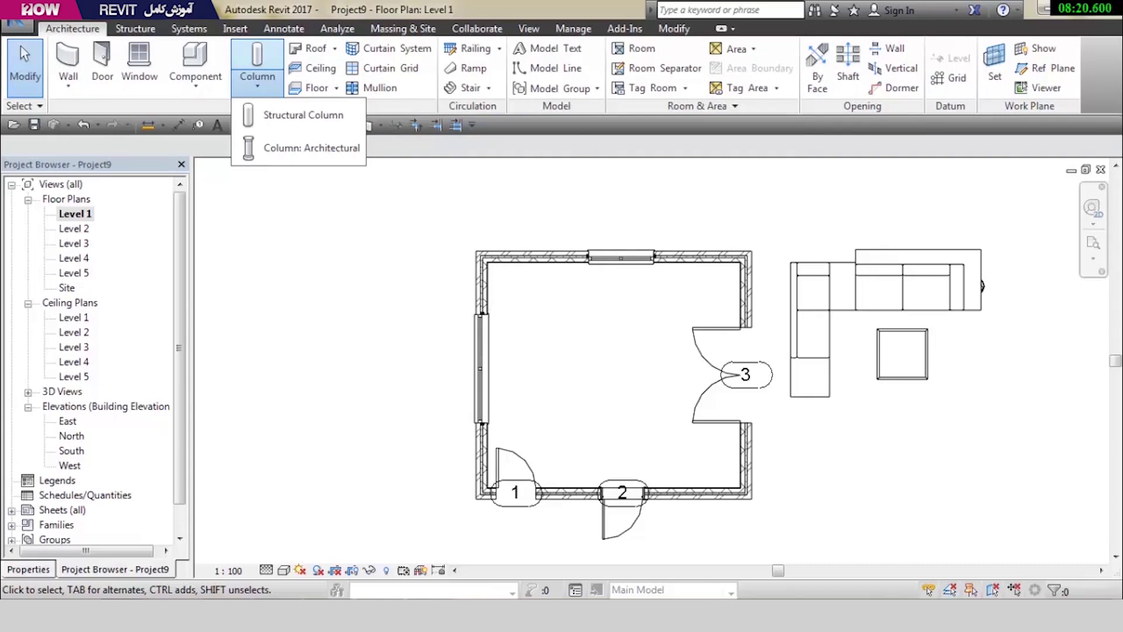
{"action": "left_click", "coordinate": [252, 535]}
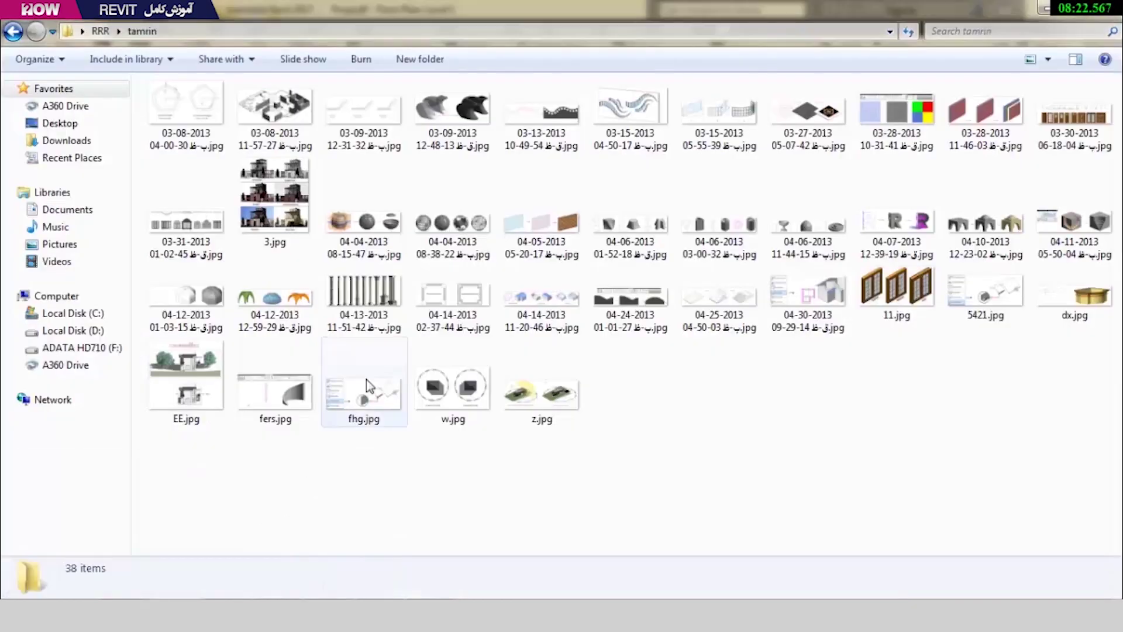
View the 04-13-2013 column reference images from the tamrin folder in Photo Viewer
{"action": "double_click", "coordinate": [468, 328]}
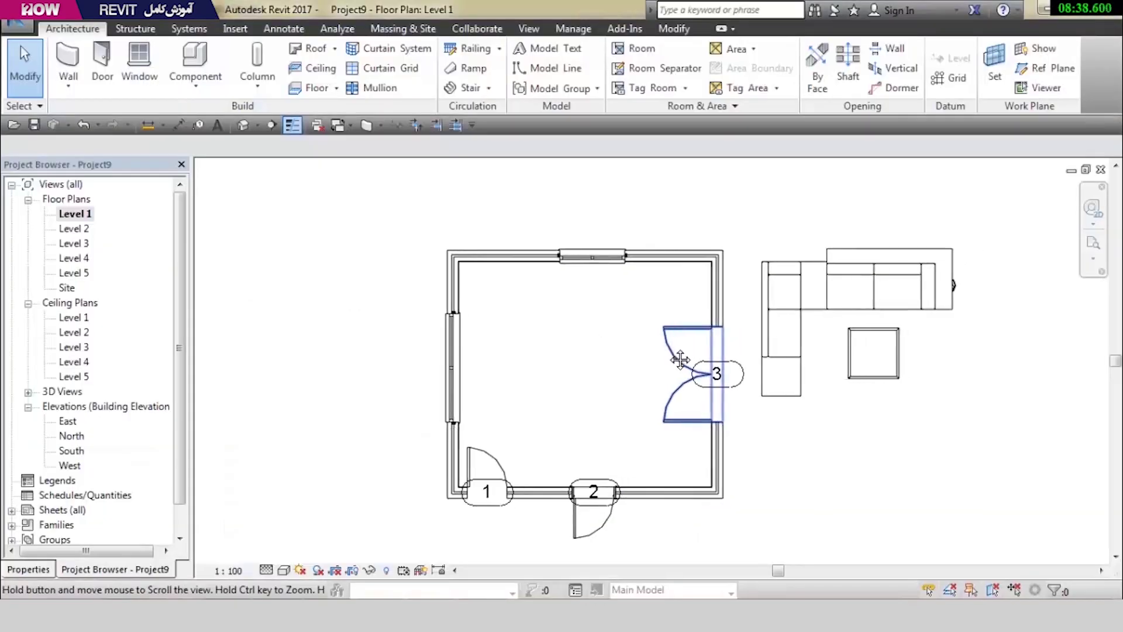
{"action": "scroll", "coordinate": [573, 409], "scroll_direction": "up", "scroll_amount": 1}
{"action": "left_click", "coordinate": [258, 84]}
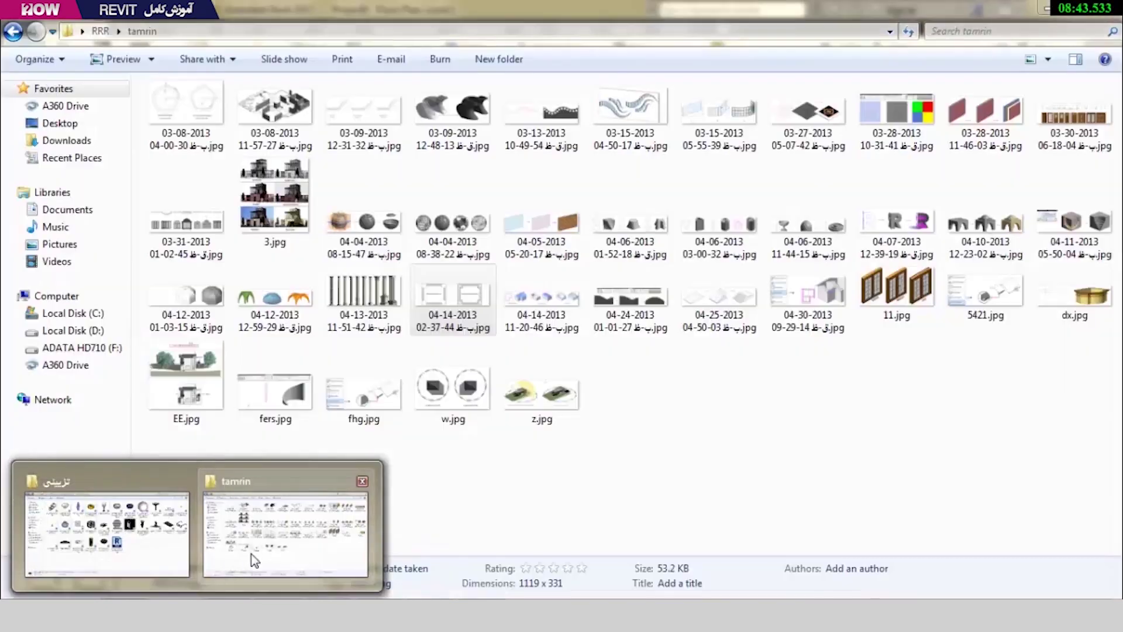
{"action": "left_click", "coordinate": [251, 556]}
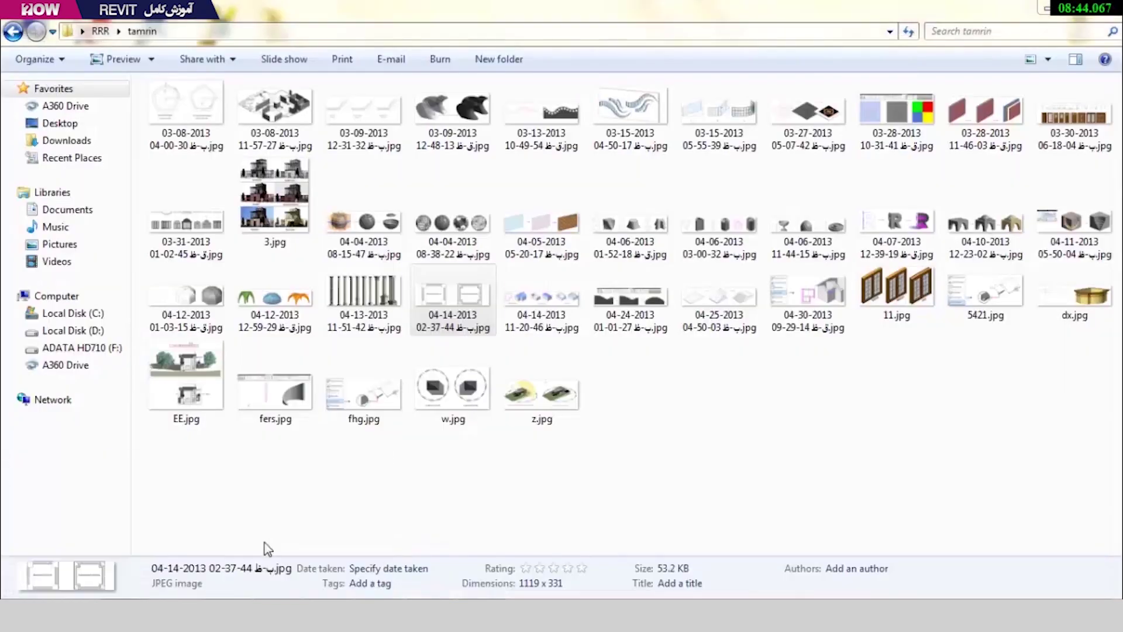
{"action": "left_click", "coordinate": [361, 325]}
{"action": "double_click", "coordinate": [361, 325]}
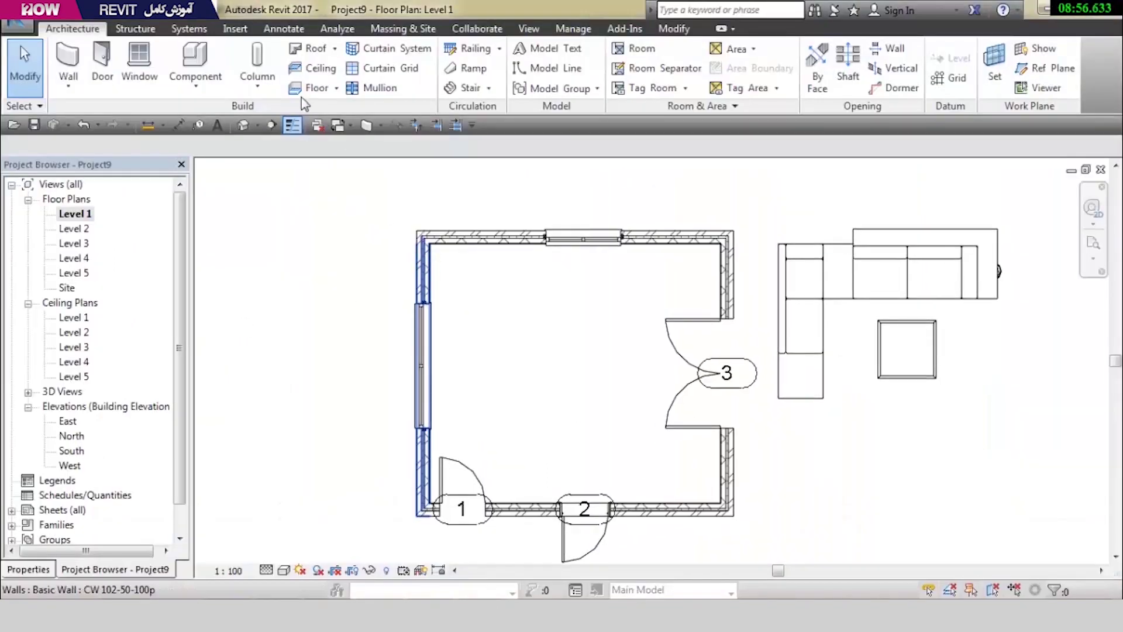
Start an architectural column of type M_Rectangular Column 457 x 475mm and open its type properties
{"action": "left_click", "coordinate": [262, 93]}
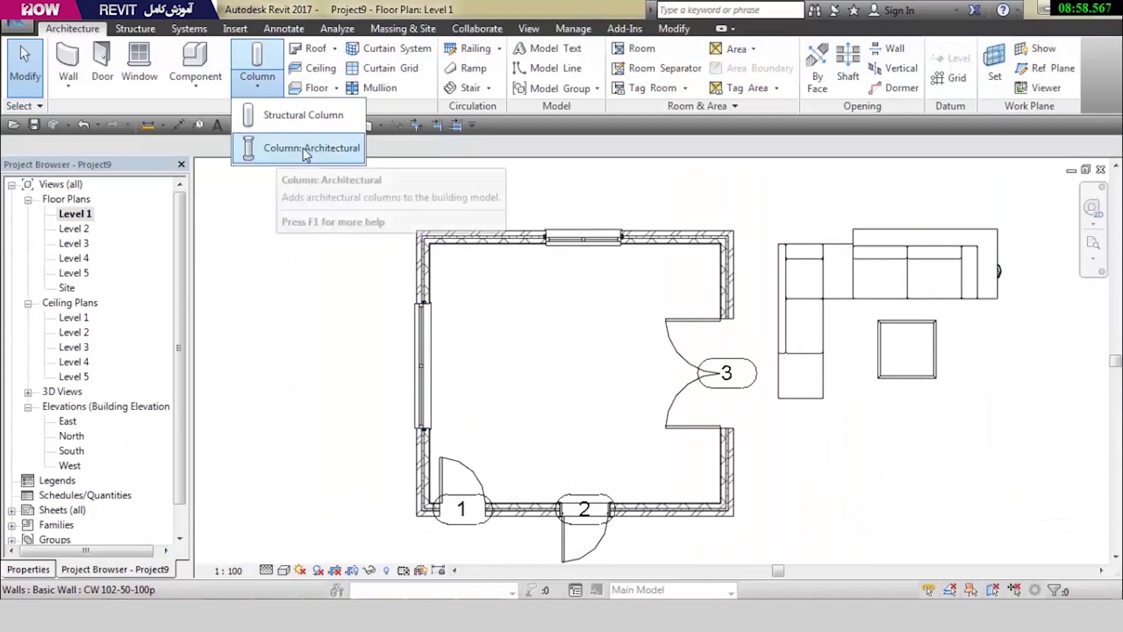
{"action": "left_click", "coordinate": [41, 569]}
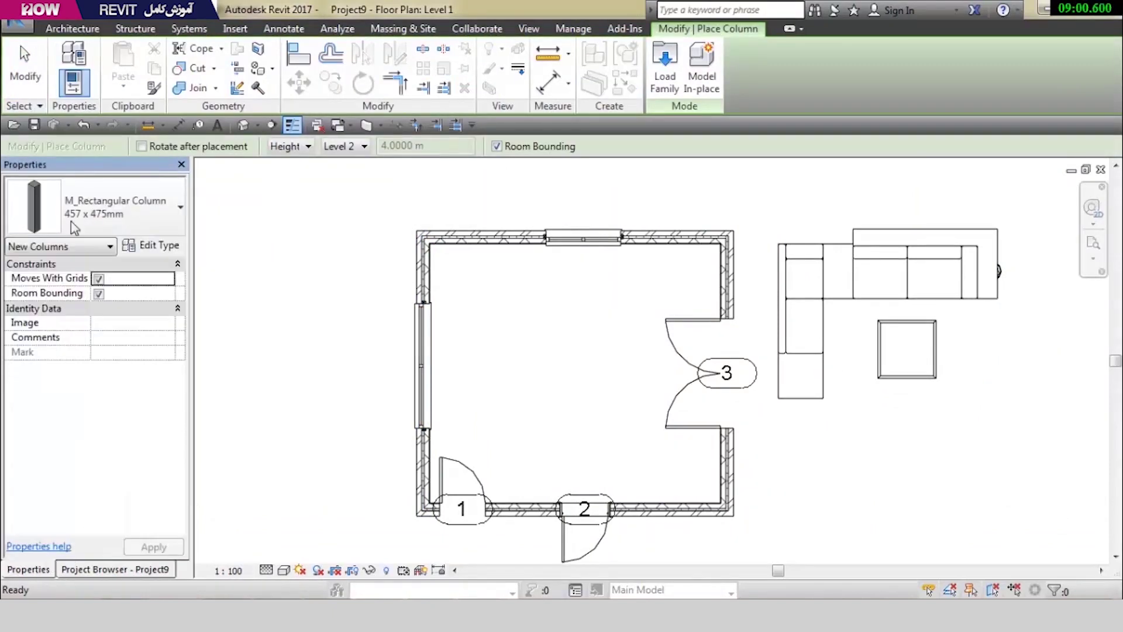
{"action": "left_click", "coordinate": [109, 205]}
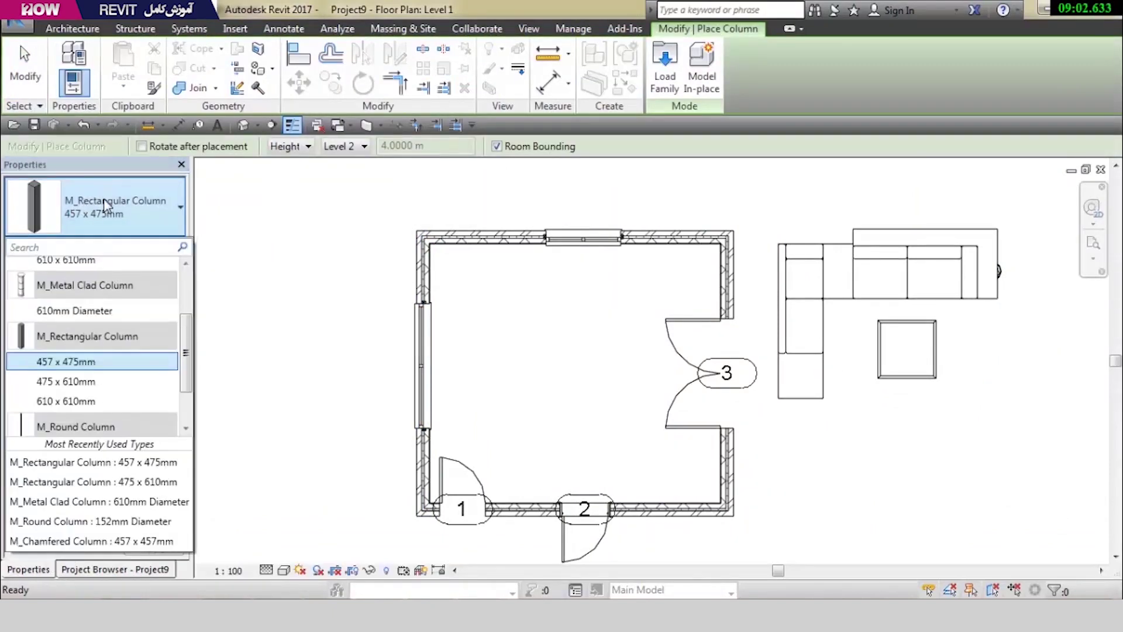
{"action": "scroll", "coordinate": [102, 351], "scroll_direction": "up", "scroll_amount": 3}
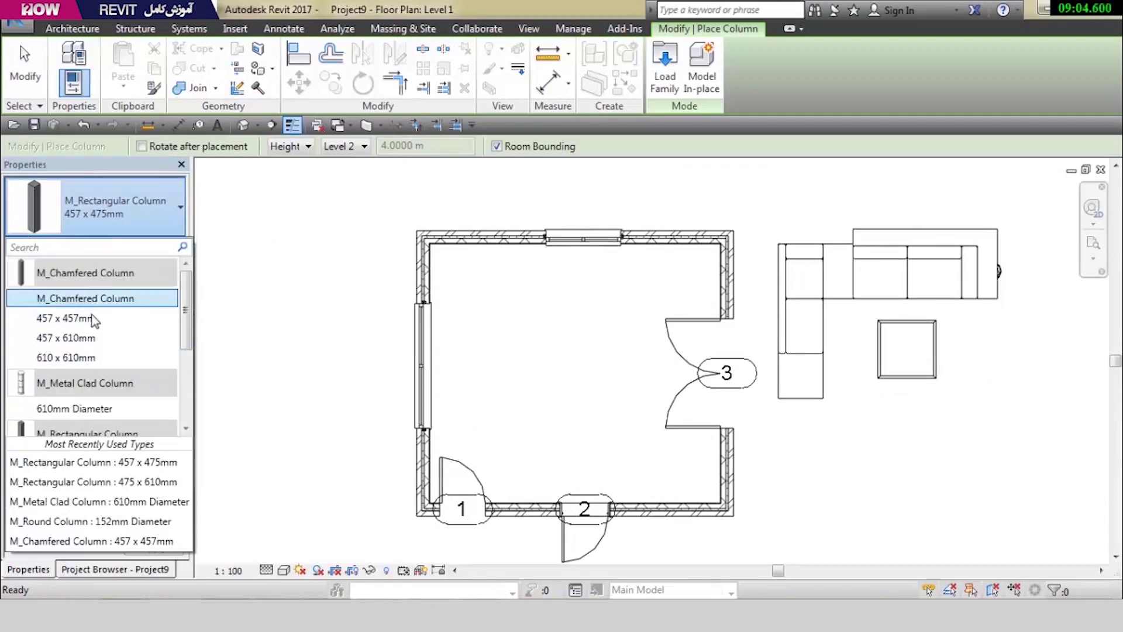
{"action": "scroll", "coordinate": [88, 339], "scroll_direction": "down", "scroll_amount": 2}
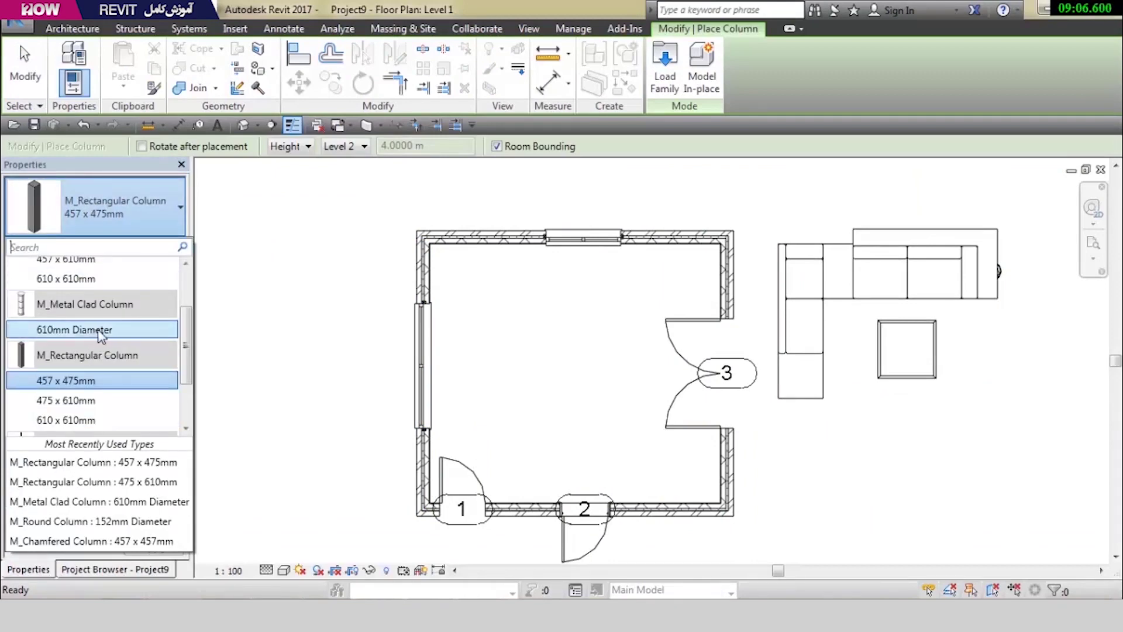
{"action": "left_click", "coordinate": [78, 381]}
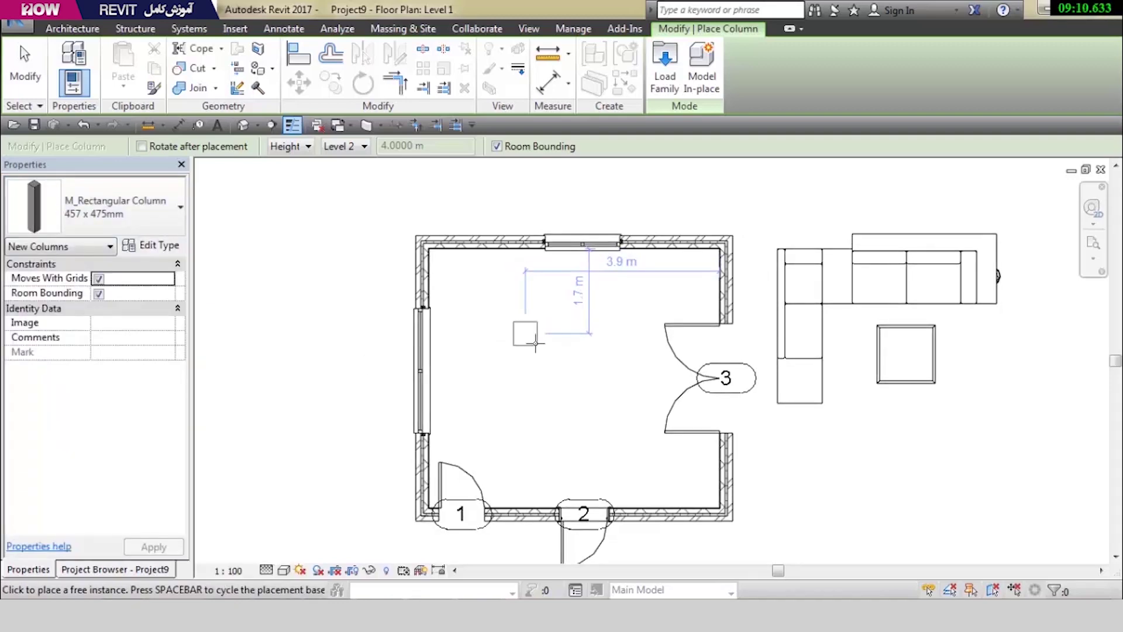
{"action": "scroll", "coordinate": [535, 344], "scroll_direction": "down", "scroll_amount": 3}
{"action": "scroll", "coordinate": [545, 355], "scroll_direction": "up", "scroll_amount": 2}
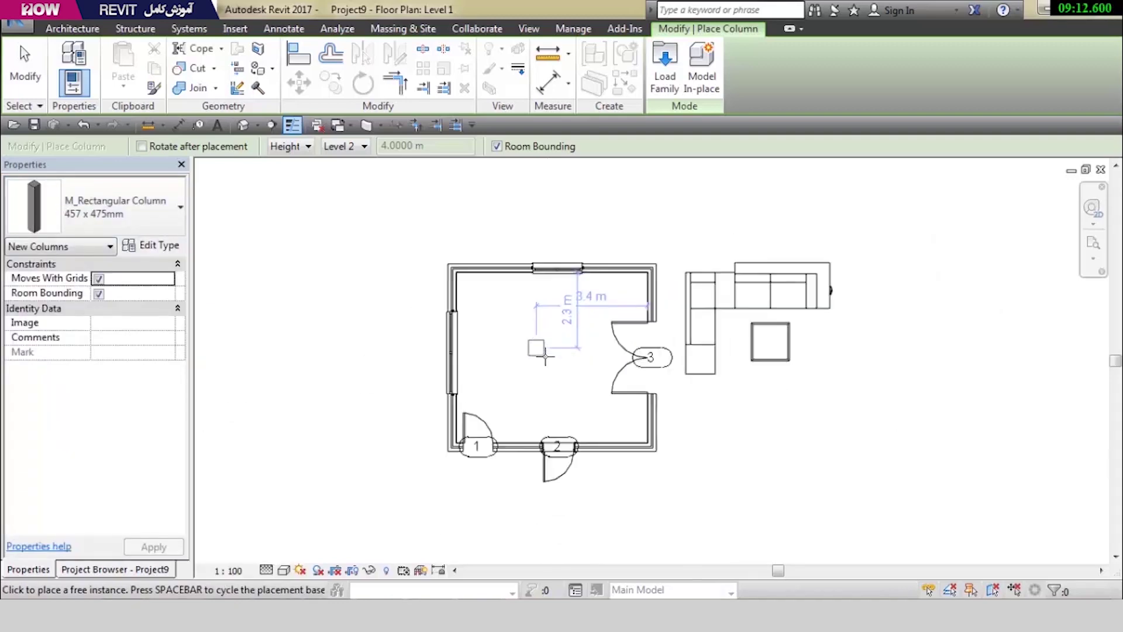
{"action": "scroll", "coordinate": [462, 281], "scroll_direction": "up", "scroll_amount": 3}
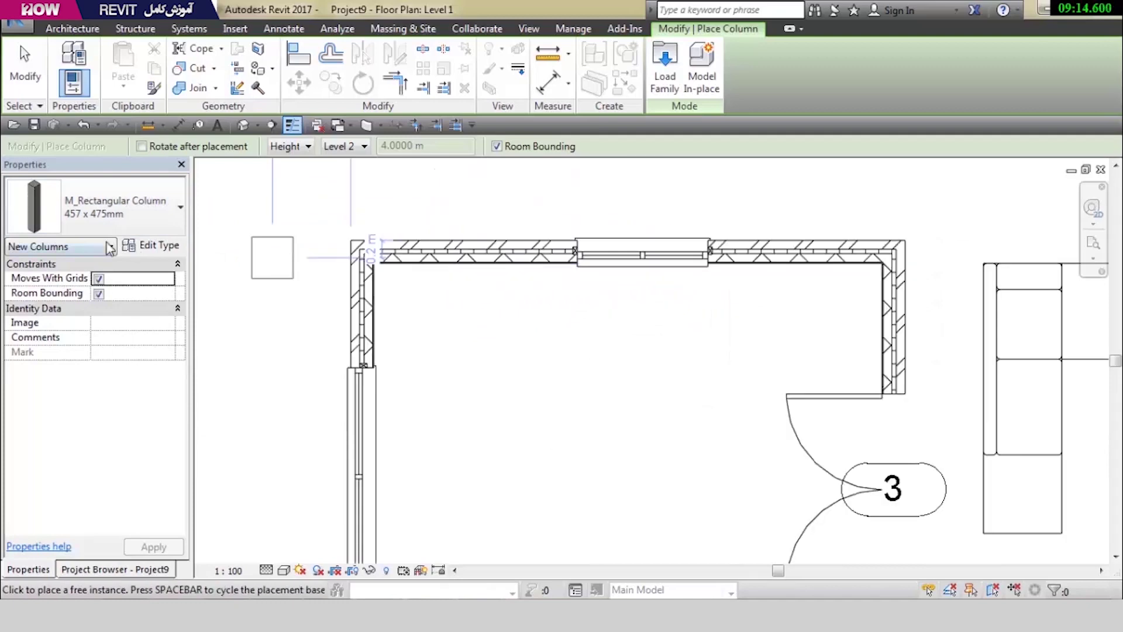
{"action": "left_click", "coordinate": [151, 245]}
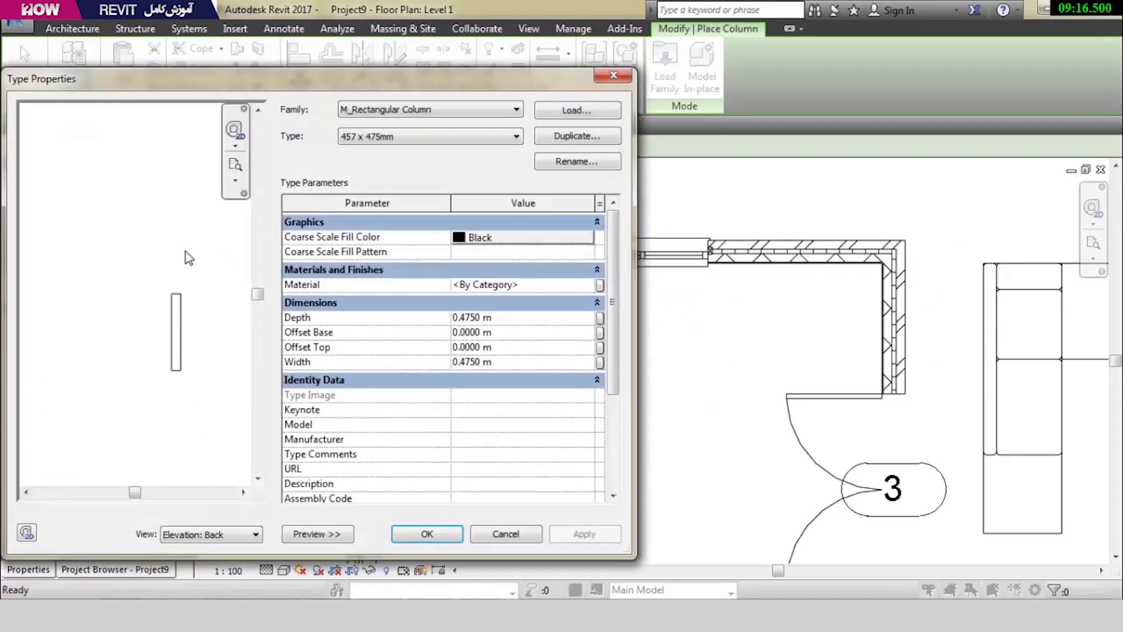
Set the rectangular column type's Depth and Width to 0.4 m
{"action": "double_click", "coordinate": [477, 321]}
{"action": "type", "text": ".4"}
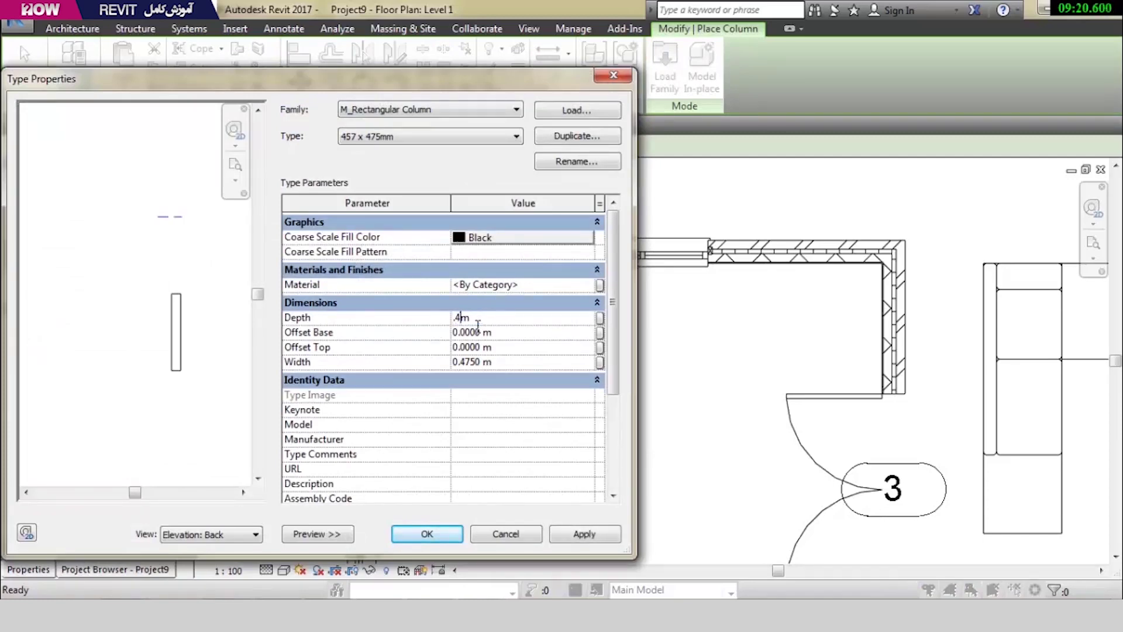
{"action": "double_click", "coordinate": [466, 363]}
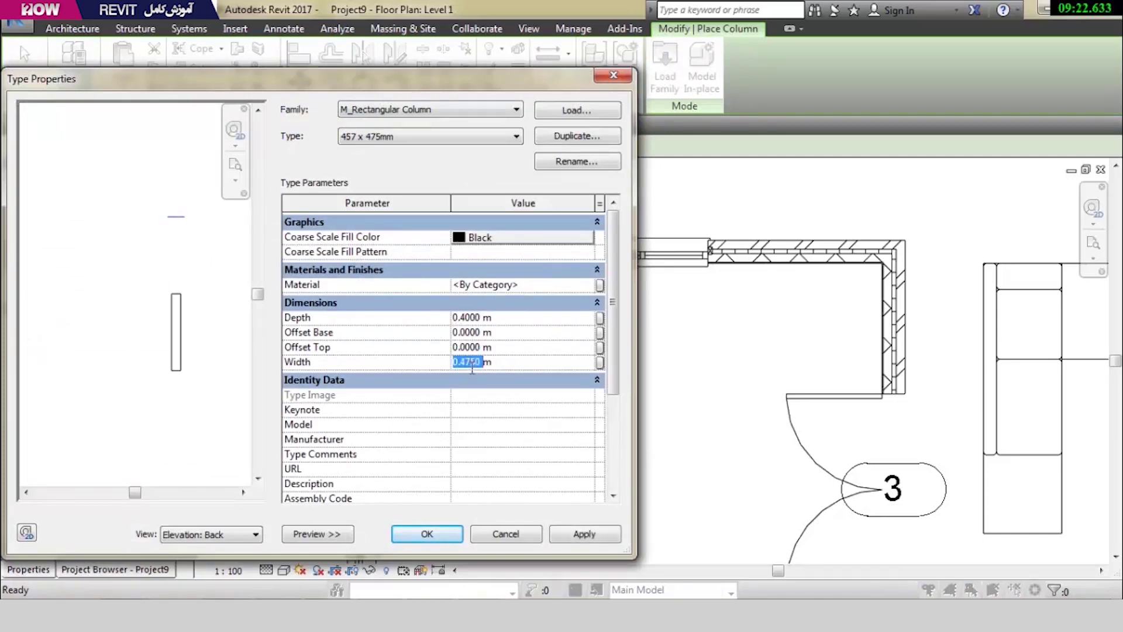
{"action": "type", "text": ".4m"}
{"action": "left_click", "coordinate": [28, 536]}
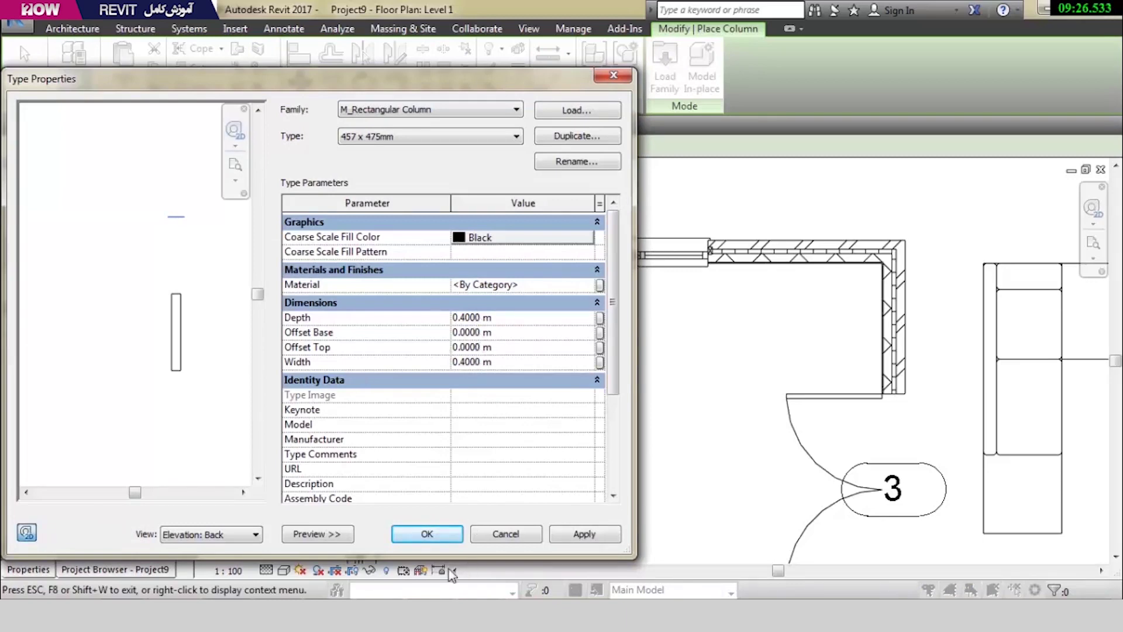
{"action": "left_click", "coordinate": [427, 533]}
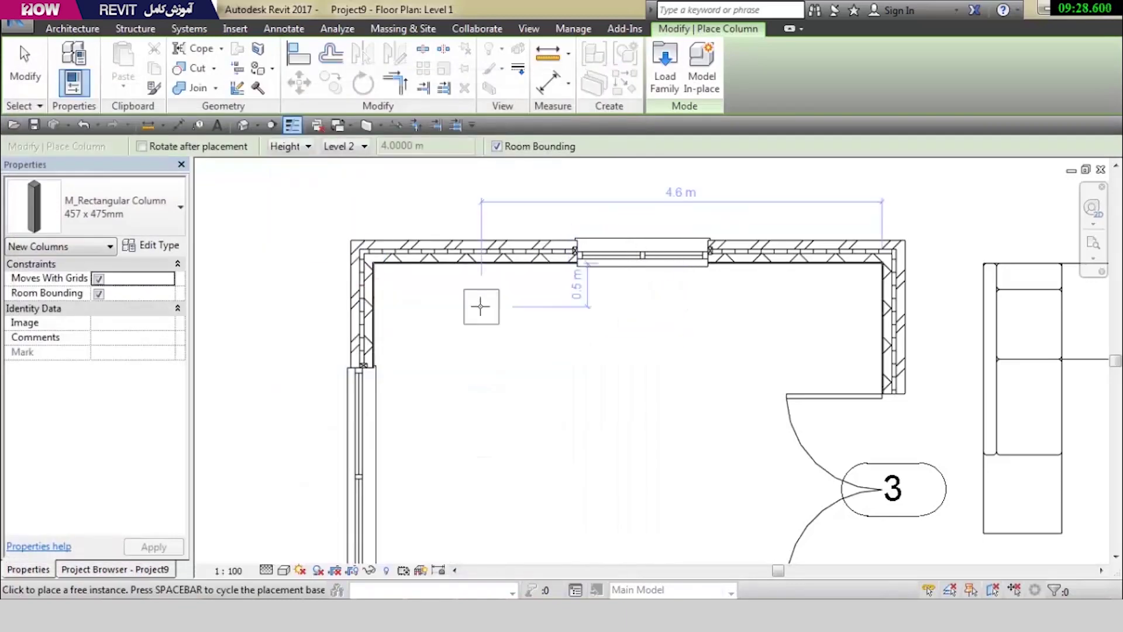
Place one column in the top-left inner wall corner
{"action": "scroll", "coordinate": [378, 240], "scroll_direction": "up", "scroll_amount": 3}
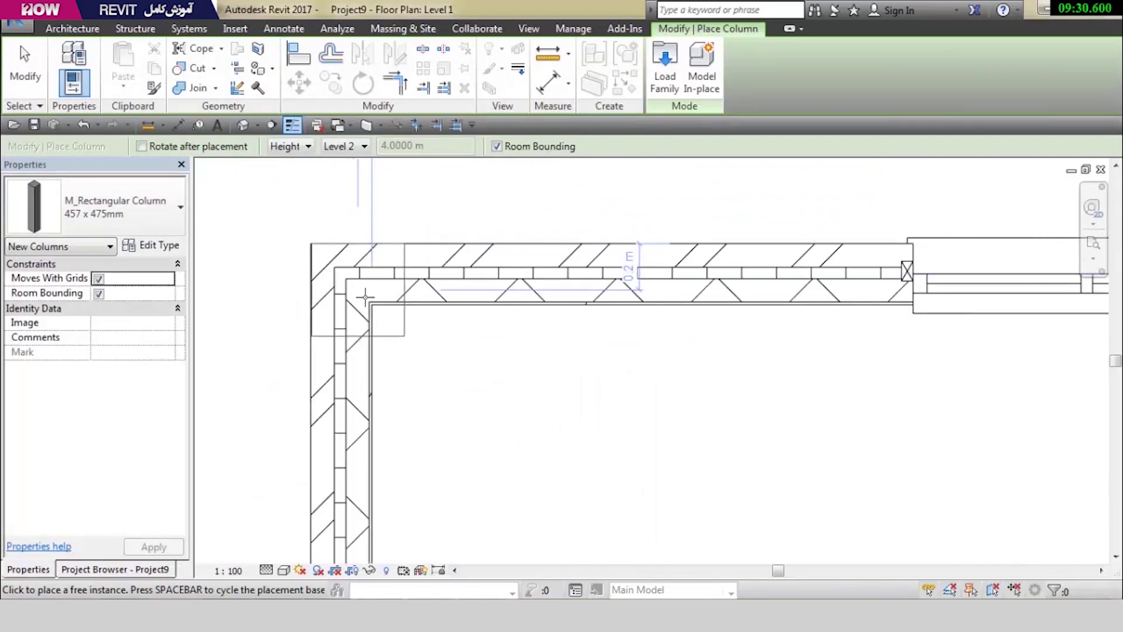
{"action": "left_click", "coordinate": [440, 332]}
{"action": "key", "text": "Escape"}
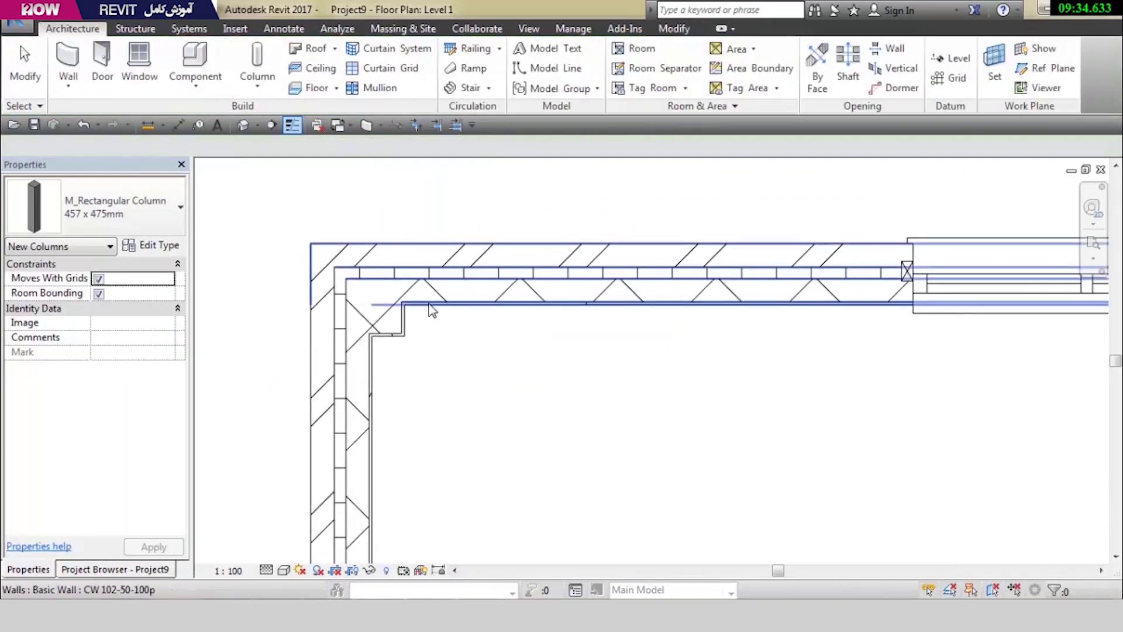
{"action": "left_click", "coordinate": [401, 337]}
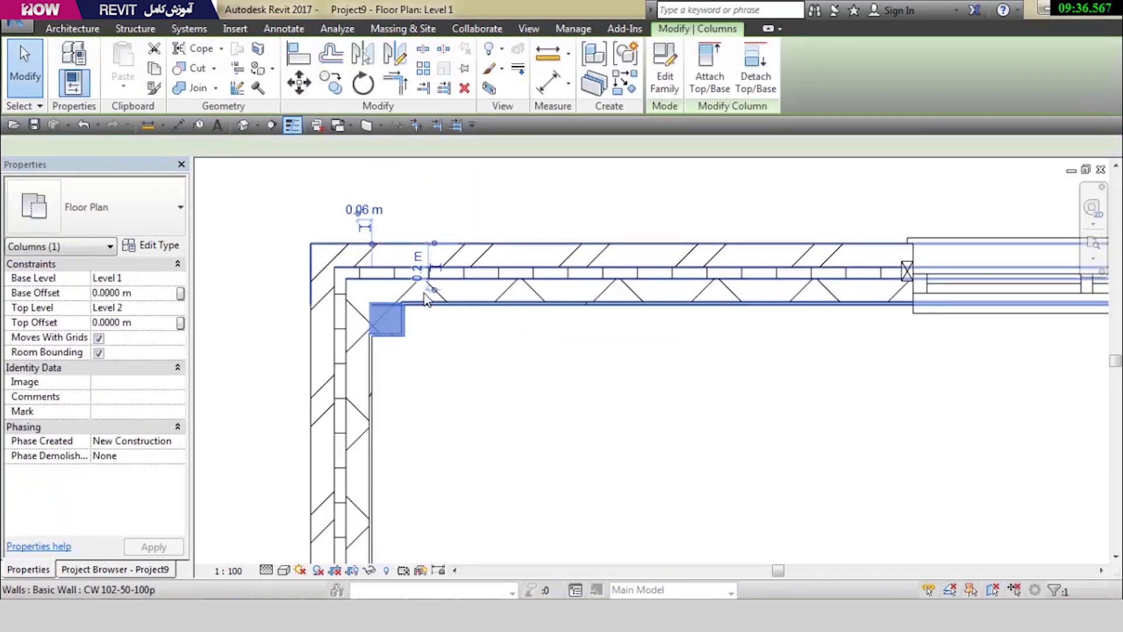
{"action": "scroll", "coordinate": [272, 209], "scroll_direction": "down", "scroll_amount": 3}
Check the corner column in the 3D view, then return to the Level 1 plan
{"action": "left_click", "coordinate": [242, 125]}
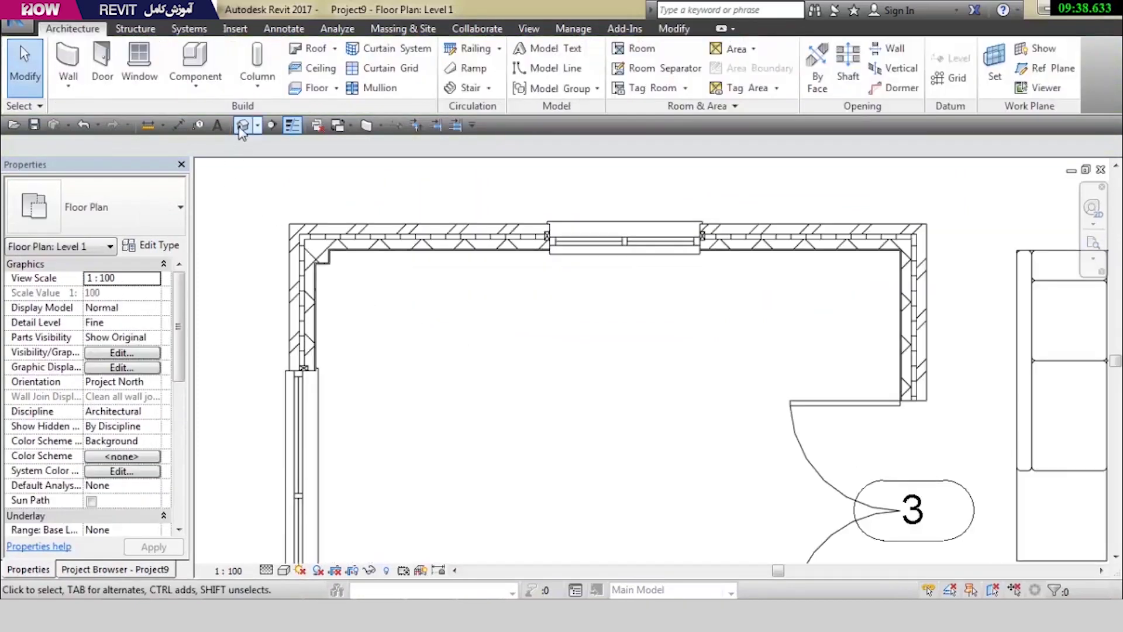
{"action": "scroll", "coordinate": [504, 297], "scroll_direction": "up", "scroll_amount": 3}
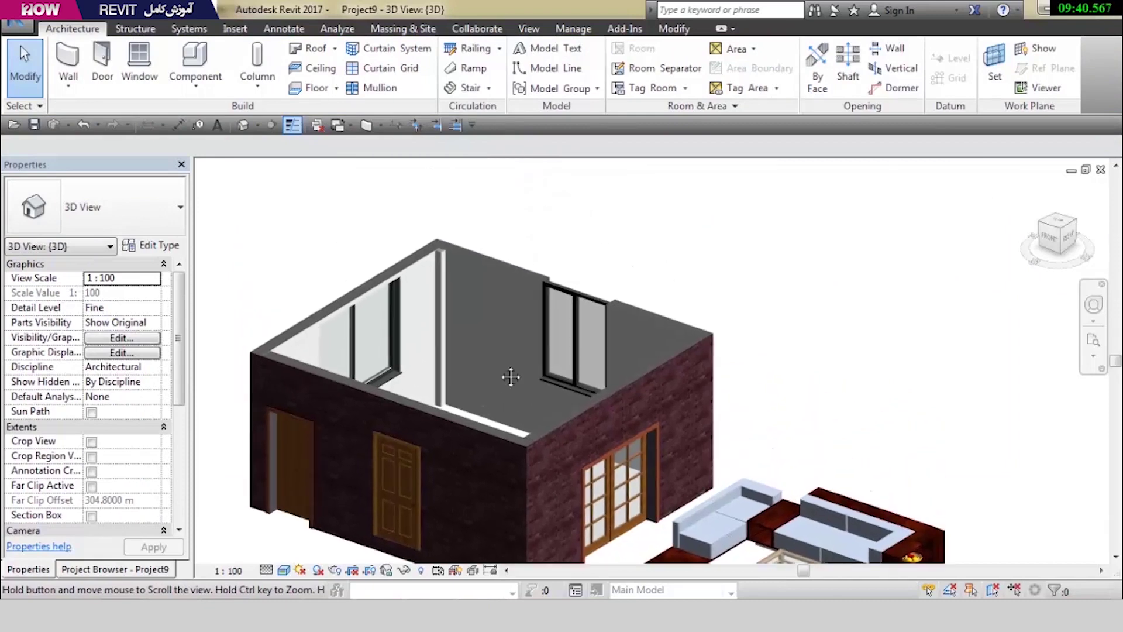
{"action": "middle_click_drag", "start_coordinate": [509, 376], "coordinate": [508, 413], "text": "shift"}
{"action": "scroll", "coordinate": [474, 236], "scroll_direction": "up", "scroll_amount": 3}
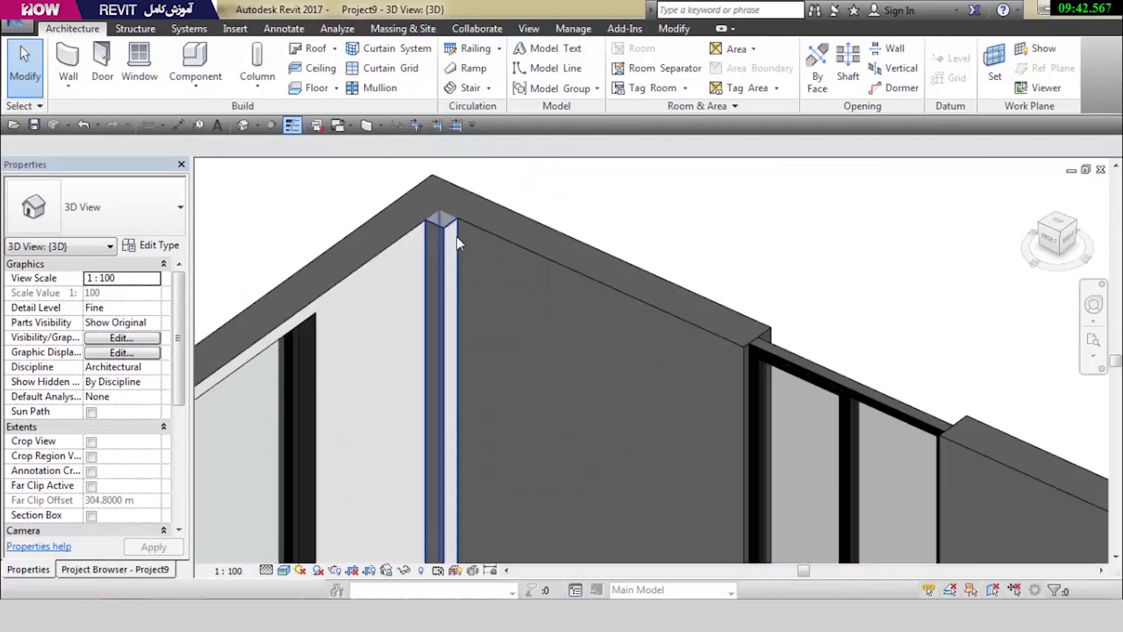
{"action": "left_click", "coordinate": [1100, 170]}
{"action": "left_click", "coordinate": [331, 262]}
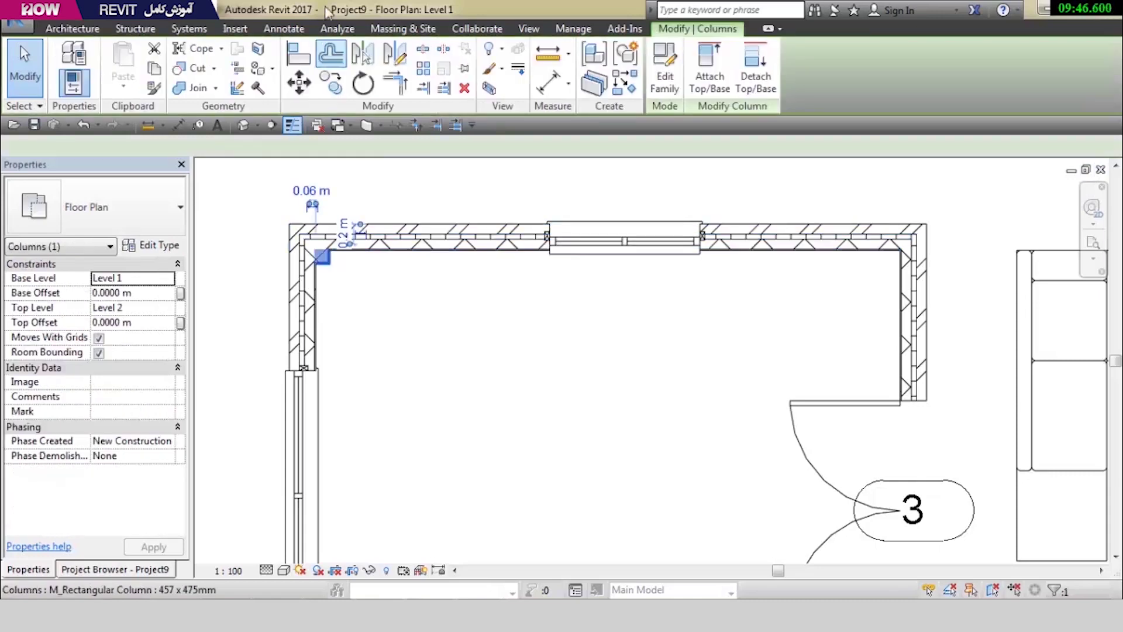
{"action": "key", "text": "Escape"}
{"action": "scroll", "coordinate": [416, 168], "scroll_direction": "down", "scroll_amount": 1}
{"action": "scroll", "coordinate": [415, 177], "scroll_direction": "up", "scroll_amount": 3}
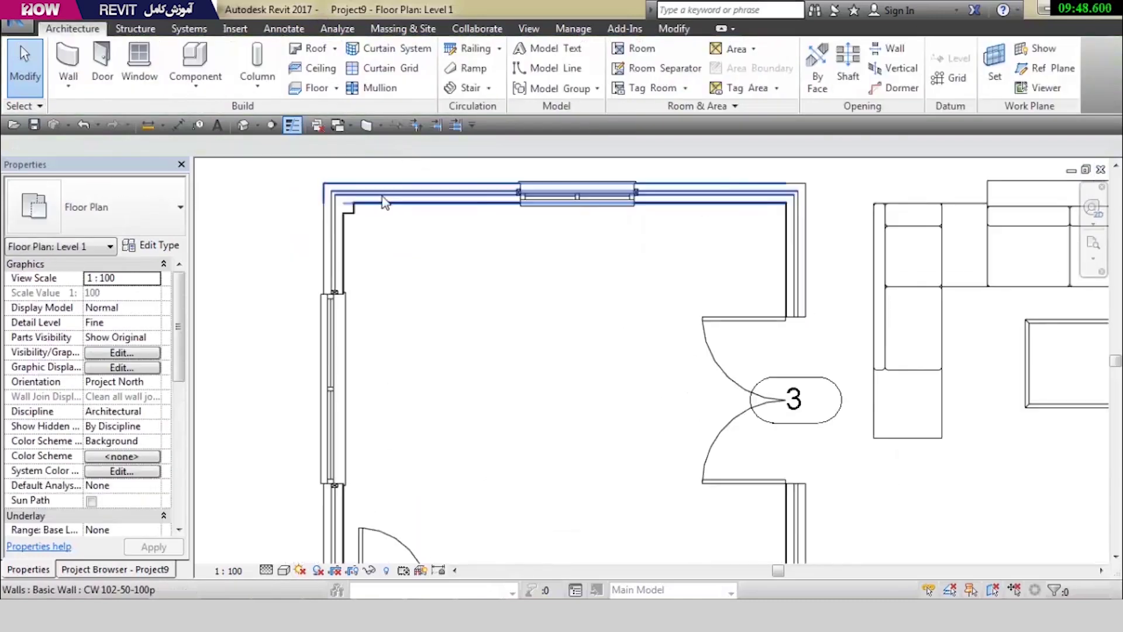
Place an M_Metal Clad Column 610mm Diameter in the middle of the room
{"action": "left_click", "coordinate": [257, 85]}
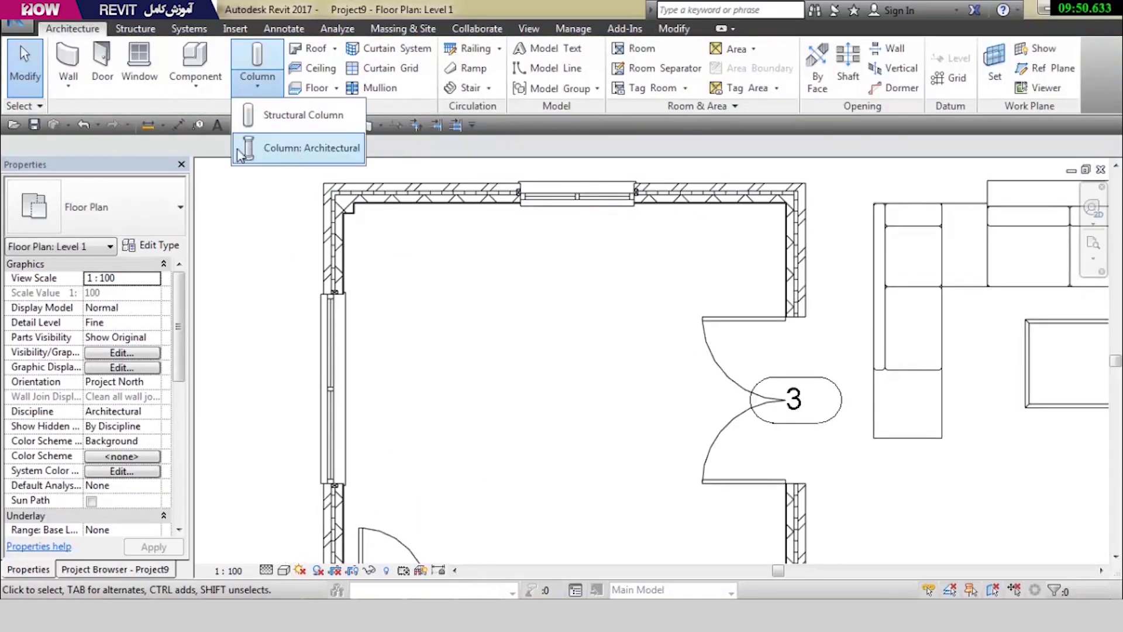
{"action": "left_click", "coordinate": [282, 149]}
{"action": "left_click", "coordinate": [158, 220]}
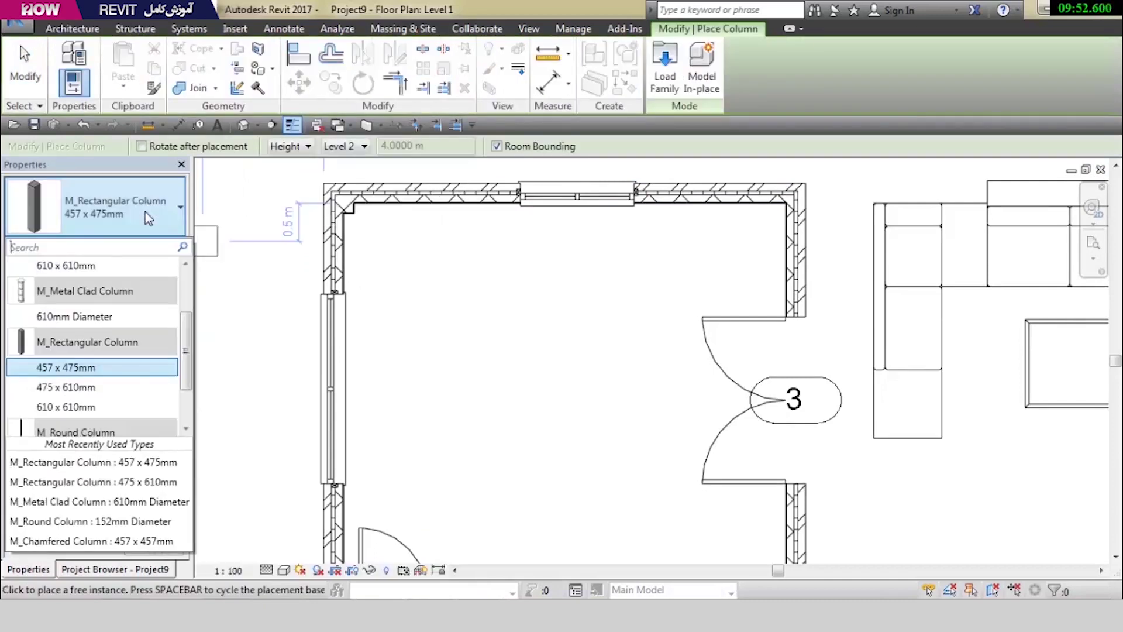
{"action": "left_click", "coordinate": [104, 319]}
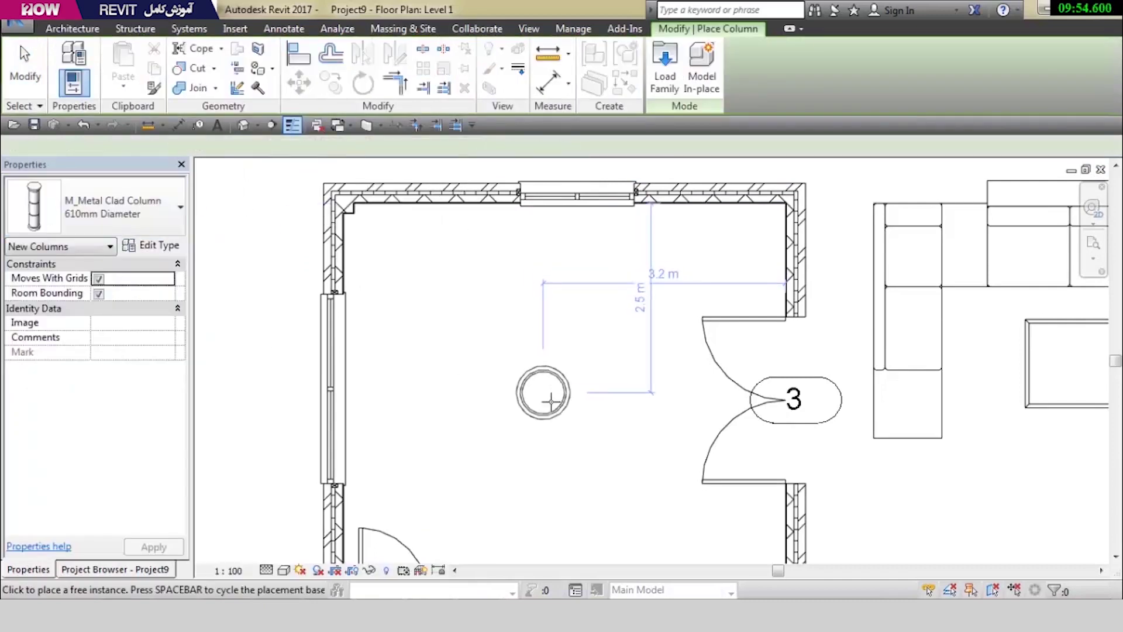
{"action": "left_click", "coordinate": [551, 392]}
{"action": "key", "text": "Escape"}
{"action": "key", "text": "Escape"}
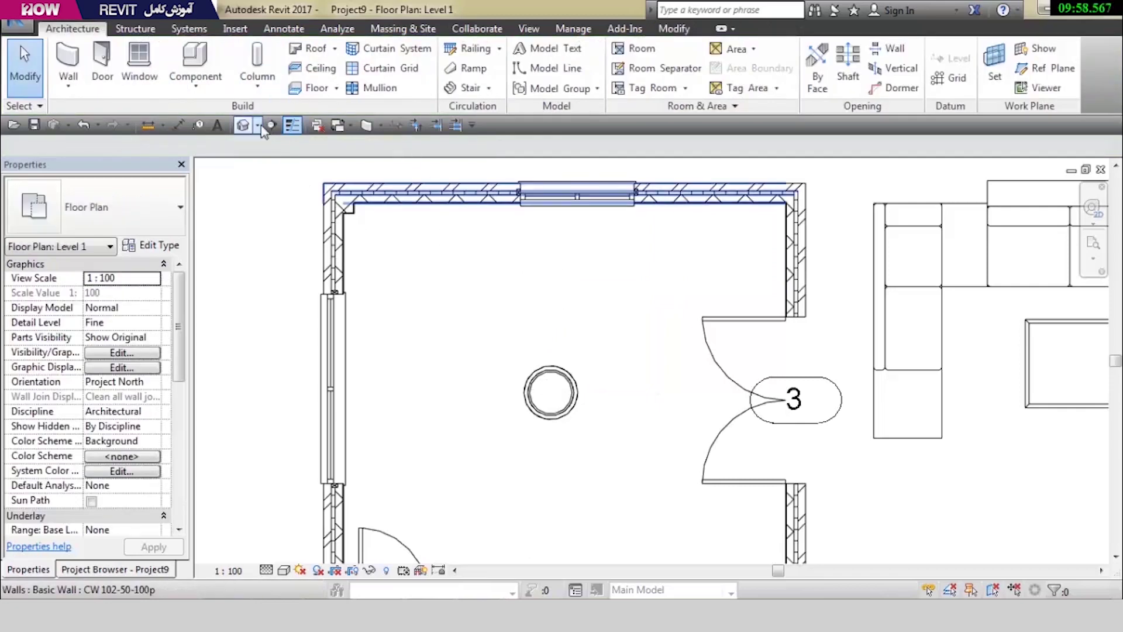
In the 3D view, set the metal clad column's Top Level to Level 3
{"action": "left_click", "coordinate": [243, 125]}
{"action": "scroll", "coordinate": [644, 339], "scroll_direction": "up", "scroll_amount": 2}
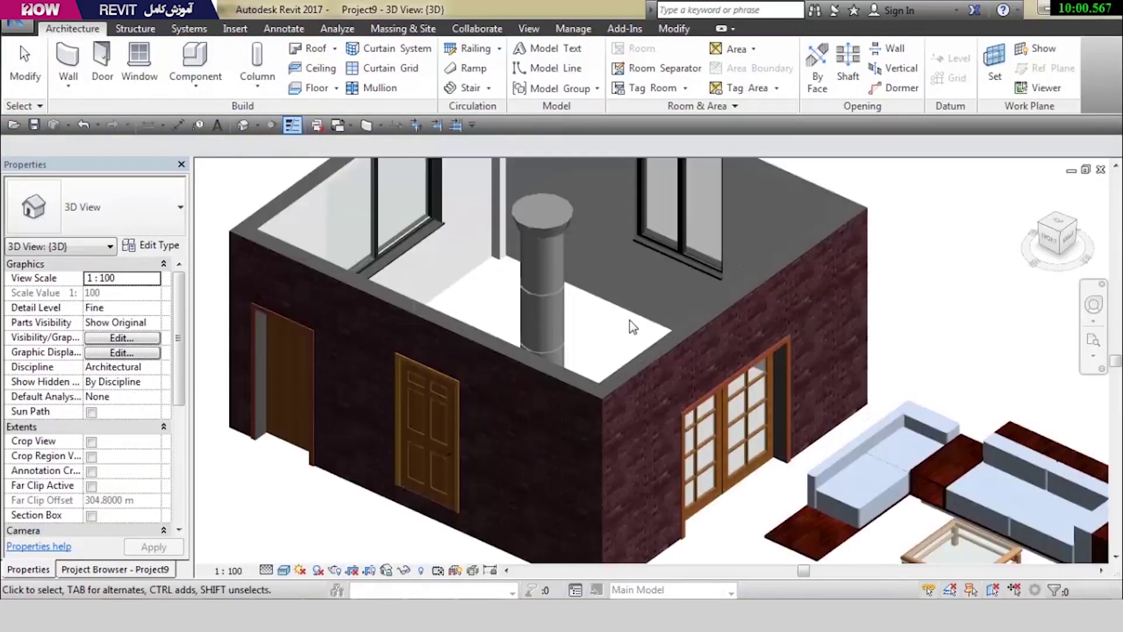
{"action": "scroll", "coordinate": [626, 316], "scroll_direction": "up", "scroll_amount": 4}
{"action": "scroll", "coordinate": [614, 330], "scroll_direction": "up", "scroll_amount": 1}
{"action": "scroll", "coordinate": [621, 407], "scroll_direction": "down", "scroll_amount": 3}
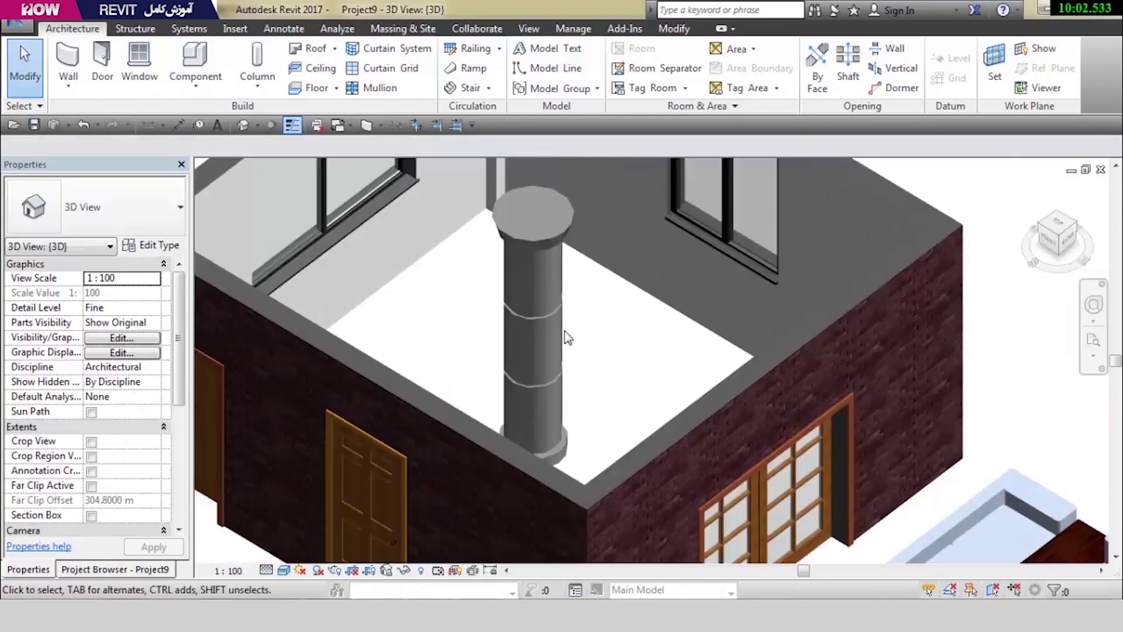
{"action": "left_click", "coordinate": [562, 332]}
{"action": "mouse_move", "coordinate": [614, 315]}
{"action": "middle_mouse_down", "text": "shift"}
{"action": "mouse_move", "coordinate": [567, 301]}
{"action": "mouse_move", "coordinate": [594, 278]}
{"action": "middle_mouse_up", "text": "shift"}
{"action": "scroll", "coordinate": [597, 314], "scroll_direction": "up", "scroll_amount": 2}
{"action": "scroll", "coordinate": [597, 314], "scroll_direction": "up", "scroll_amount": 2}
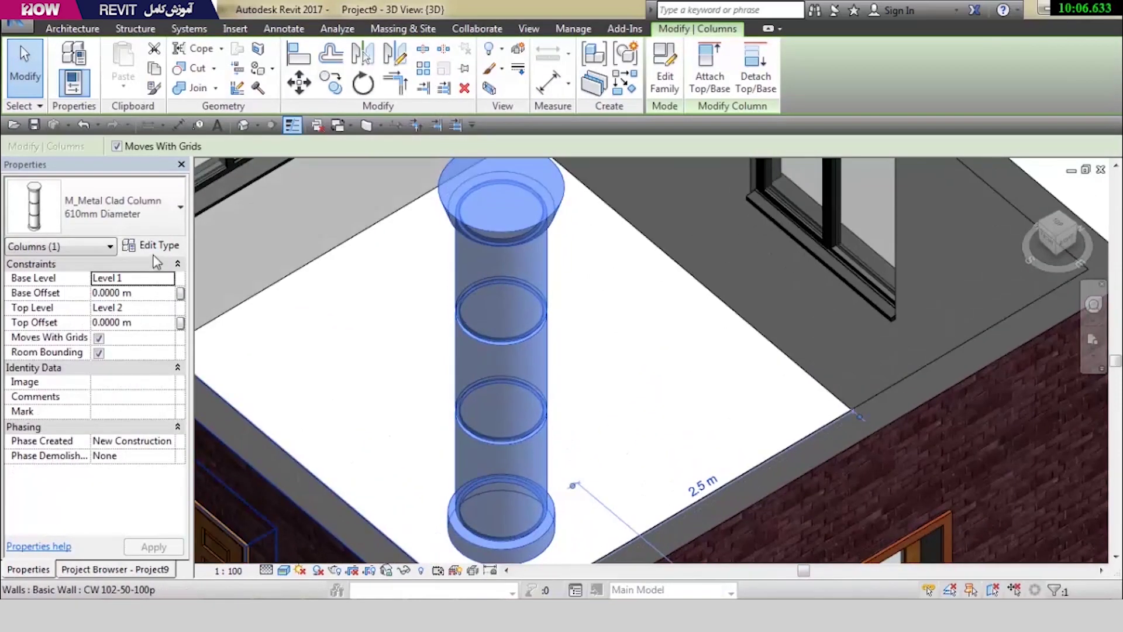
{"action": "left_click", "coordinate": [174, 310]}
{"action": "left_click", "coordinate": [123, 352]}
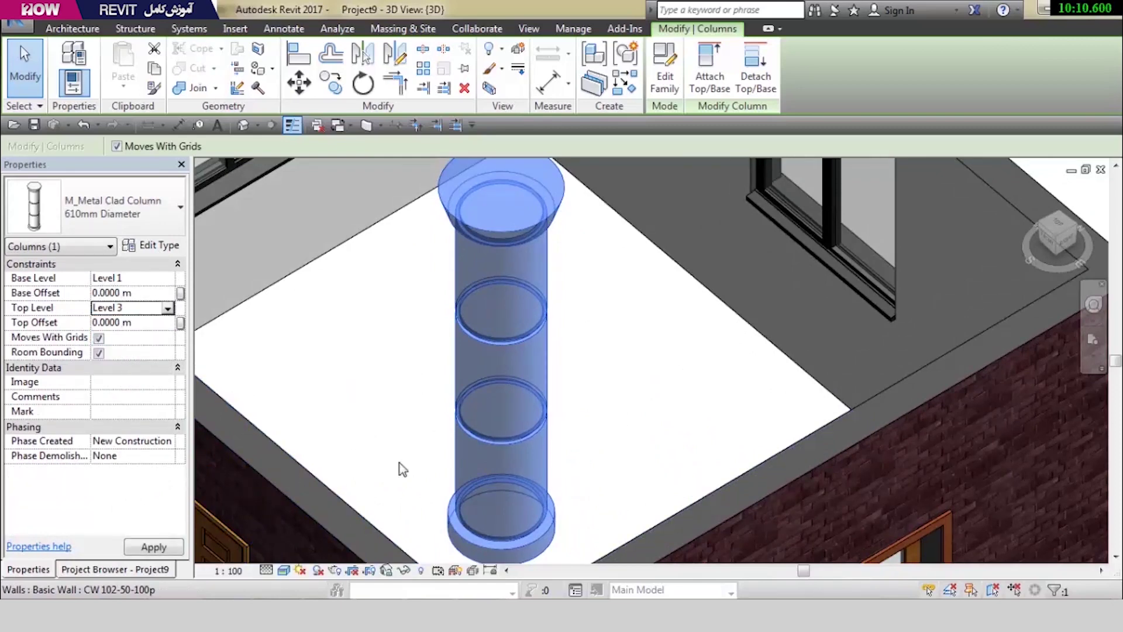
Enter 0.4 as the metal clad column's base offset
{"action": "scroll", "coordinate": [398, 409], "scroll_direction": "down", "scroll_amount": 1}
{"action": "scroll", "coordinate": [400, 412], "scroll_direction": "down", "scroll_amount": 1}
{"action": "scroll", "coordinate": [404, 416], "scroll_direction": "down", "scroll_amount": 1}
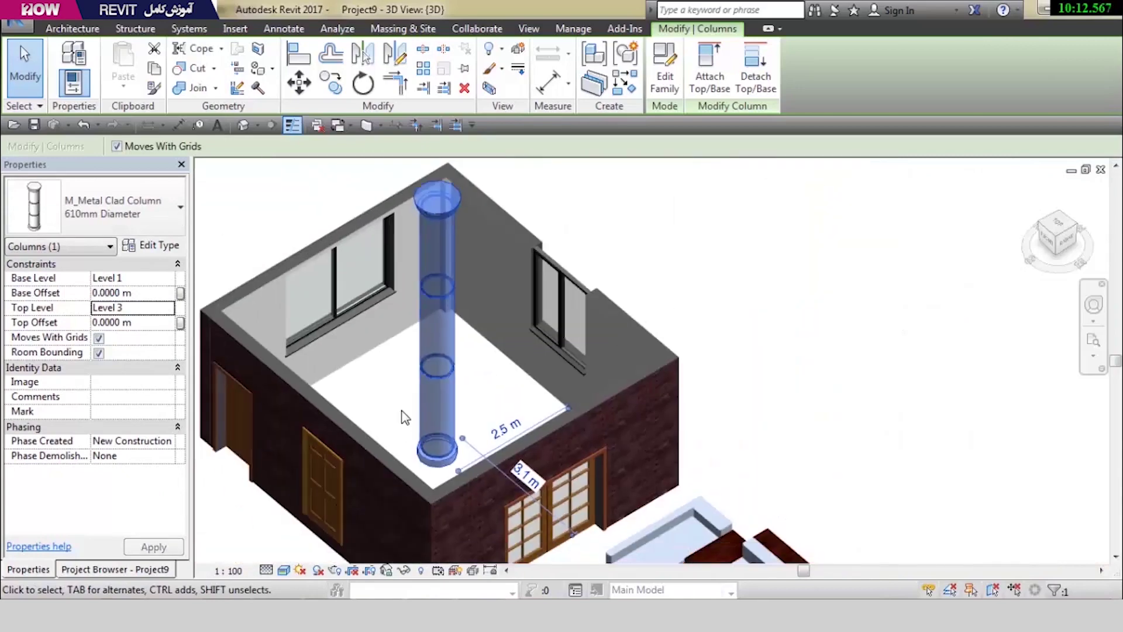
{"action": "mouse_move", "coordinate": [402, 417]}
{"action": "middle_mouse_down", "text": "shift"}
{"action": "mouse_move", "coordinate": [519, 325]}
{"action": "mouse_move", "coordinate": [524, 193]}
{"action": "mouse_move", "coordinate": [517, 343]}
{"action": "mouse_move", "coordinate": [445, 345]}
{"action": "middle_mouse_up", "text": "shift"}
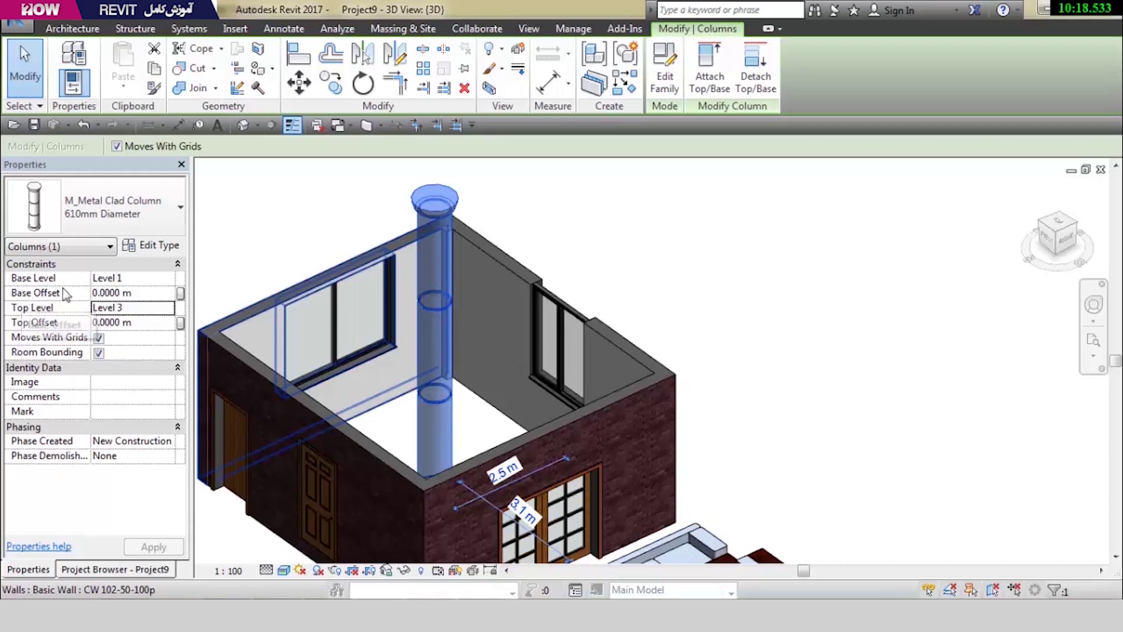
{"action": "left_click", "coordinate": [115, 293]}
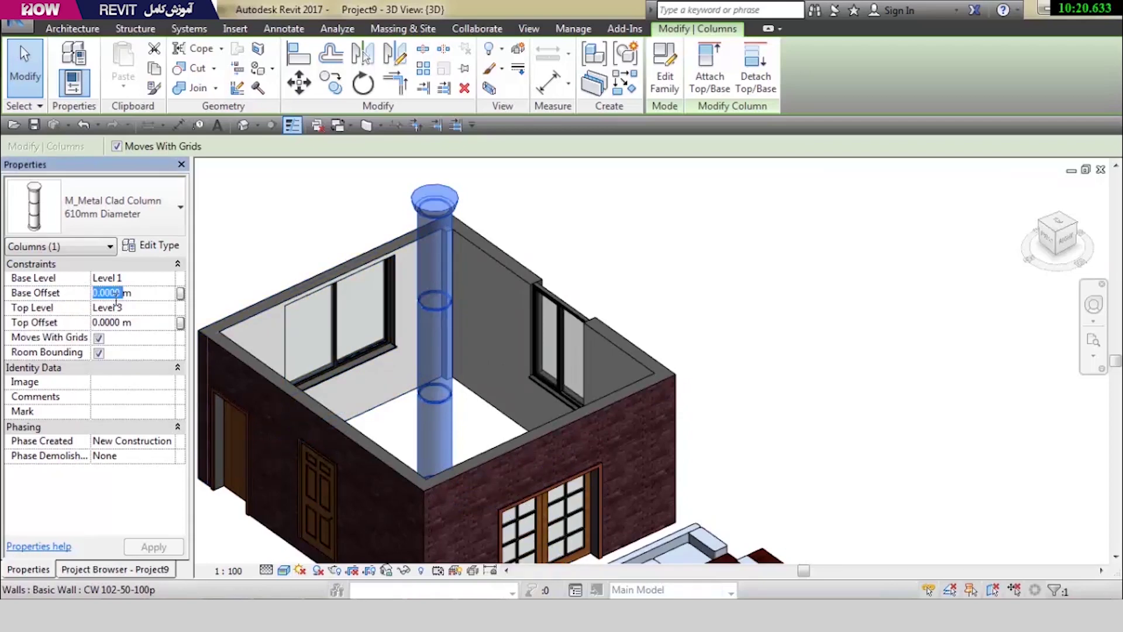
{"action": "middle_click_drag", "start_coordinate": [431, 383], "coordinate": [444, 496], "text": "shift"}
{"action": "left_click", "coordinate": [108, 297]}
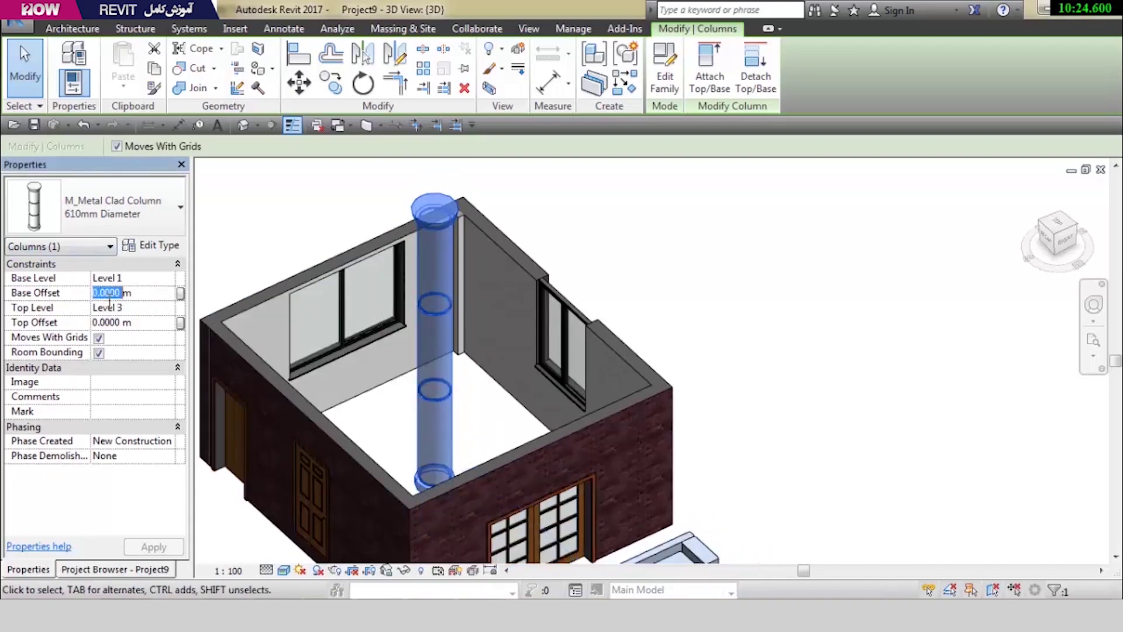
{"action": "type", "text": "0.4"}
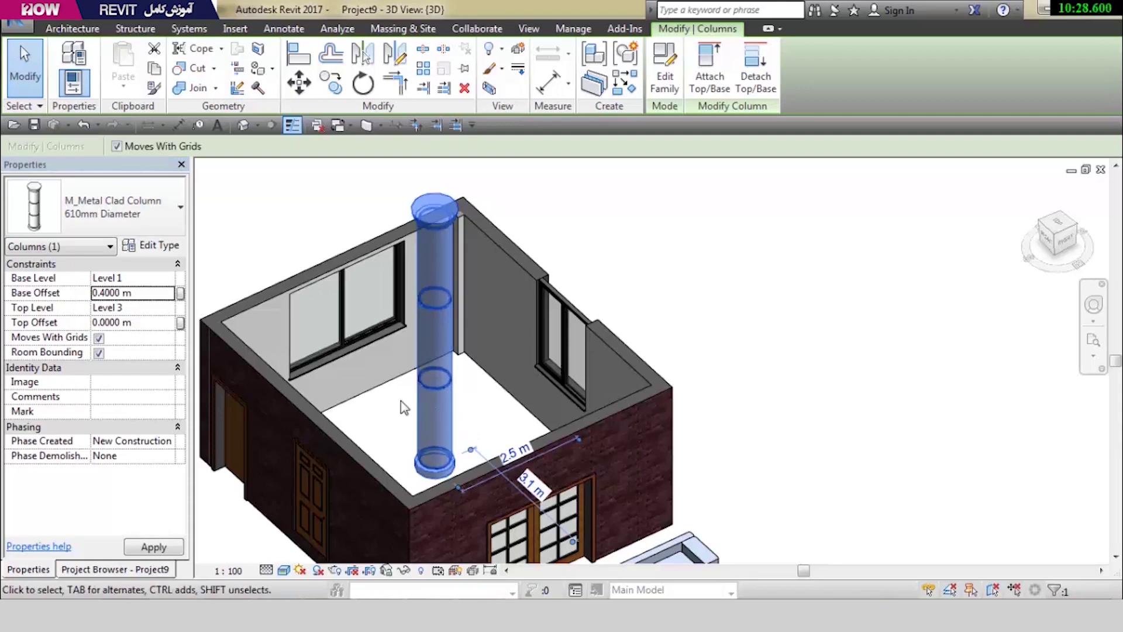
{"action": "key", "text": "Escape"}
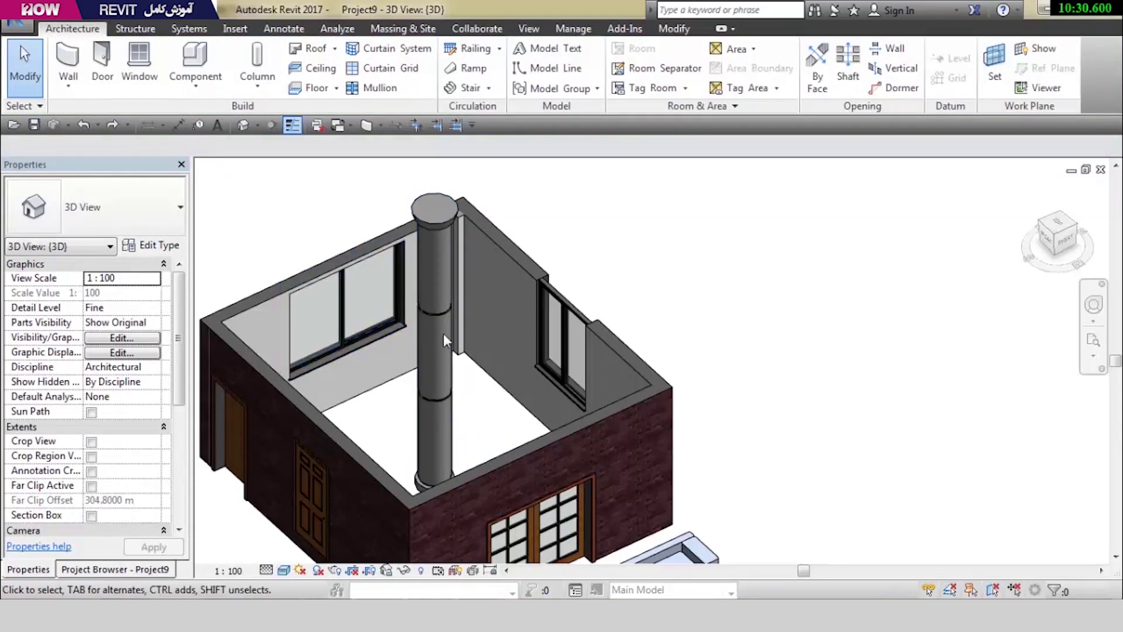
{"action": "left_click", "coordinate": [452, 333]}
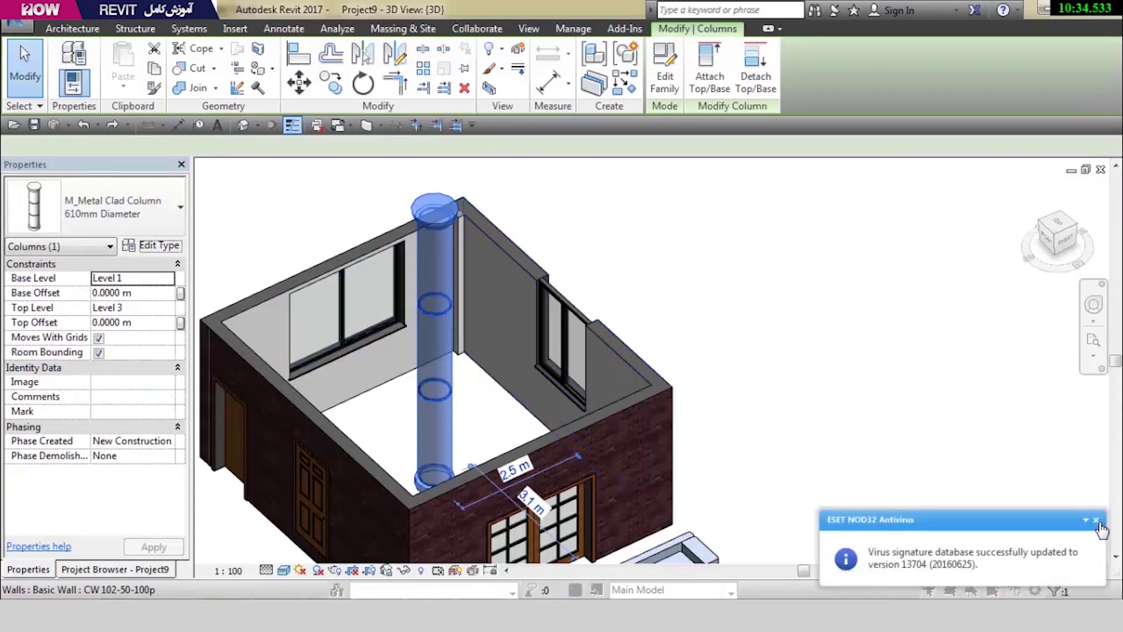
Change the metal clad column type's Diameter to 0.41 m and confirm
{"action": "key", "text": "alt+Tab"}
{"action": "left_click", "coordinate": [1044, 9]}
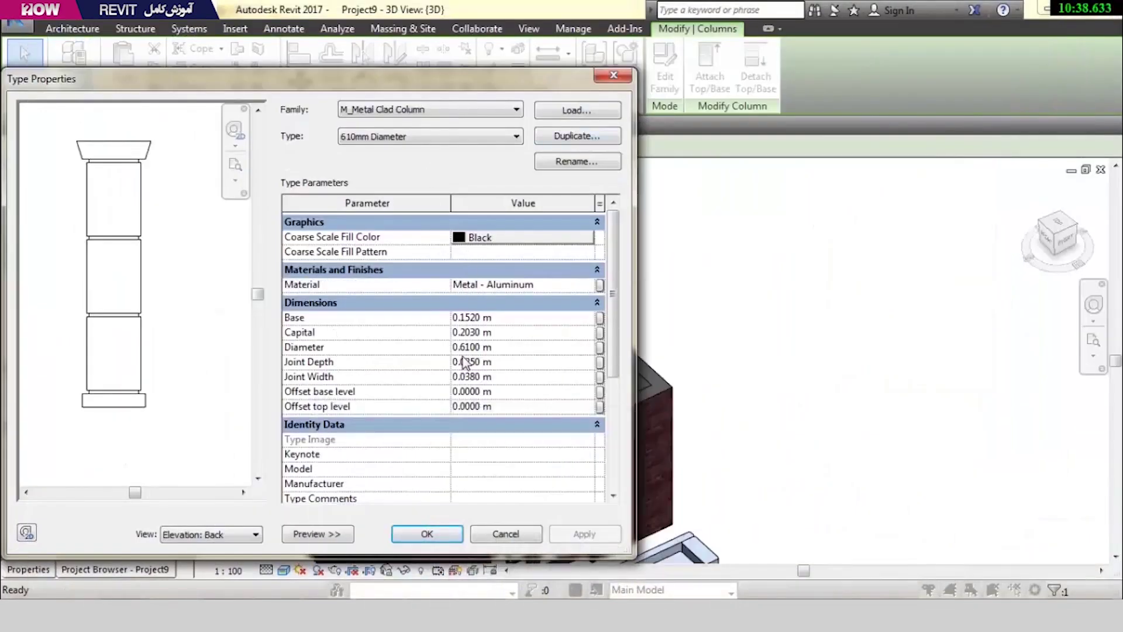
{"action": "type", "text": "4"}
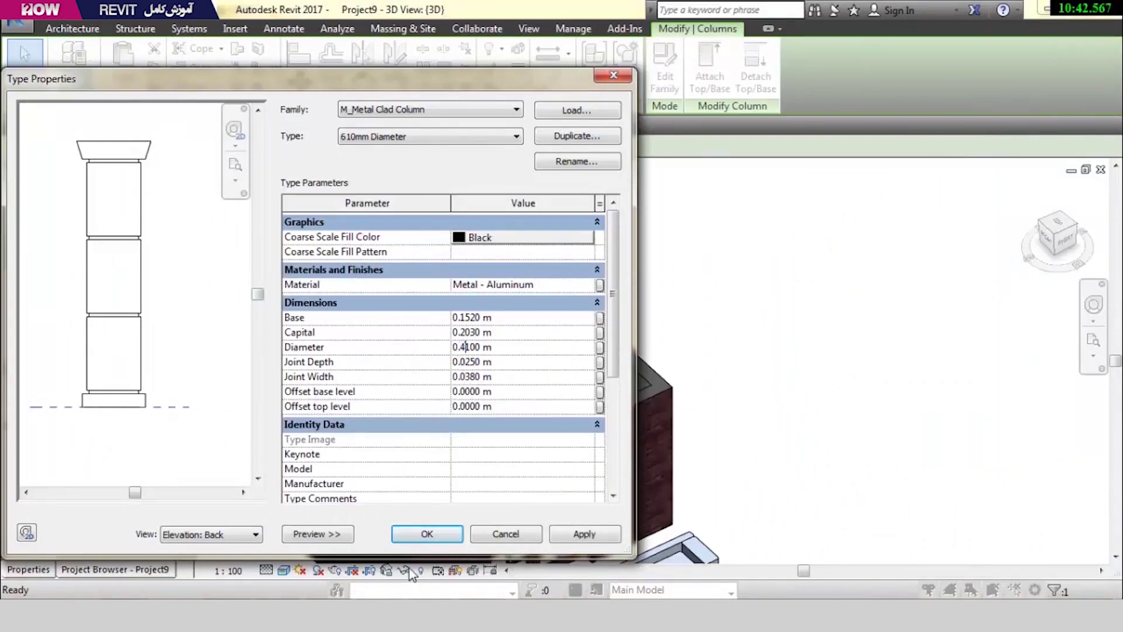
{"action": "left_click", "coordinate": [426, 534]}
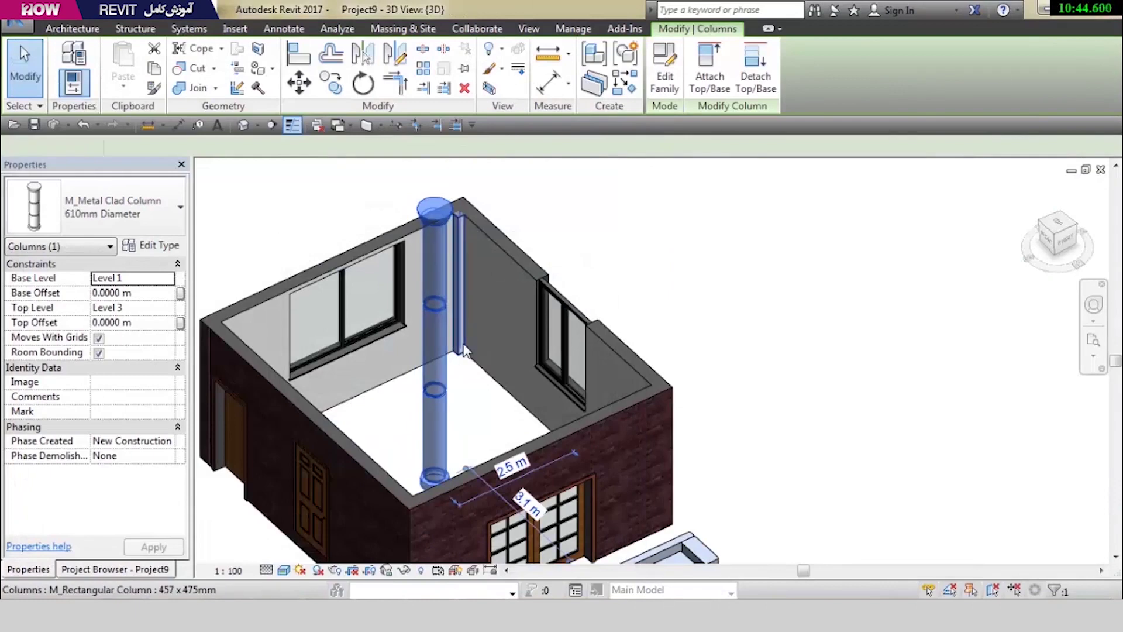
{"action": "key", "text": "Escape"}
Crossing-select the entire house with its furniture in 3D and delete it
{"action": "scroll", "coordinate": [464, 361], "scroll_direction": "up", "scroll_amount": 3}
{"action": "mouse_move", "coordinate": [476, 380]}
{"action": "middle_mouse_down", "text": "shift"}
{"action": "mouse_move", "coordinate": [483, 521]}
{"action": "mouse_move", "coordinate": [503, 347]}
{"action": "mouse_move", "coordinate": [675, 301]}
{"action": "mouse_move", "coordinate": [486, 307]}
{"action": "middle_mouse_up", "text": "shift"}
{"action": "scroll", "coordinate": [476, 431], "scroll_direction": "down", "scroll_amount": 5}
{"action": "scroll", "coordinate": [486, 307], "scroll_direction": "up", "scroll_amount": 3}
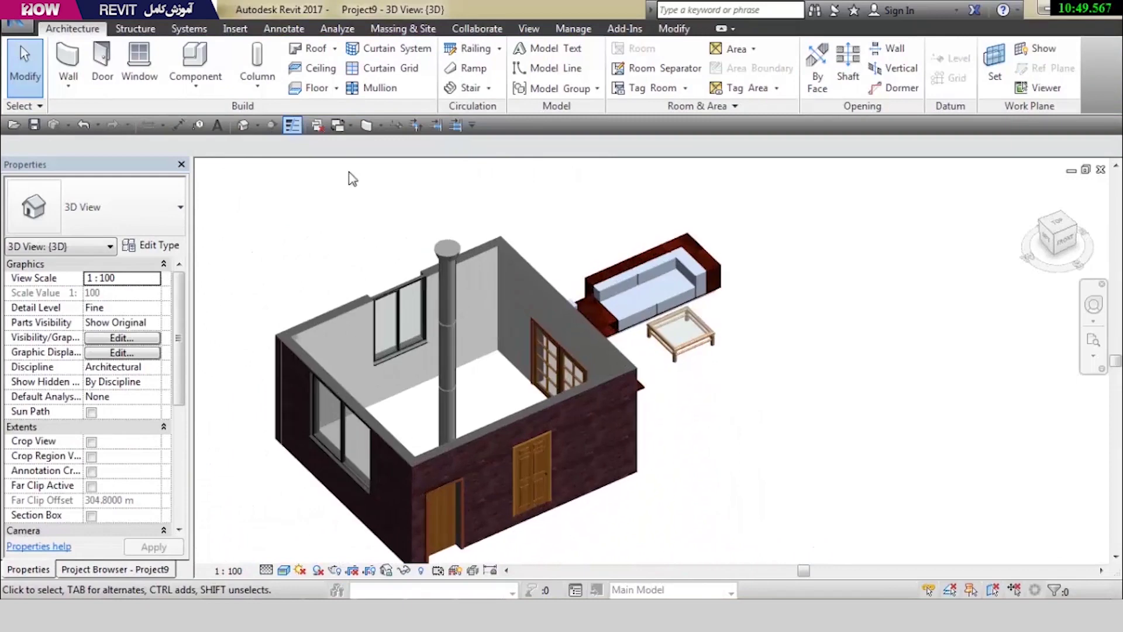
{"action": "left_click", "coordinate": [452, 247]}
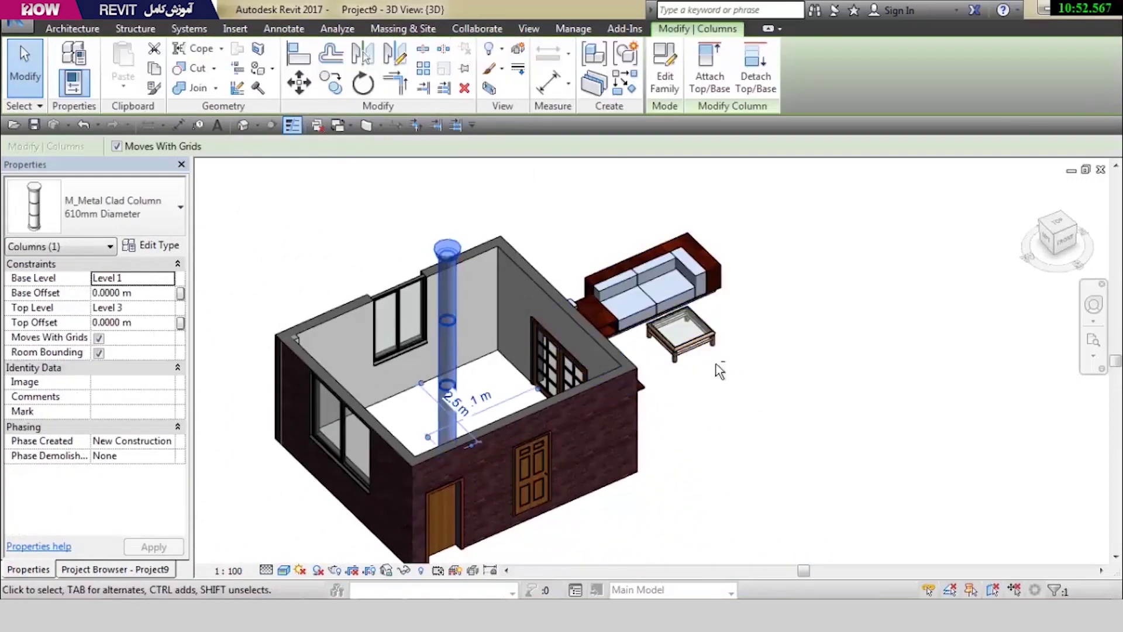
{"action": "mouse_move", "coordinate": [720, 368]}
{"action": "middle_mouse_down", "text": "shift"}
{"action": "mouse_move", "coordinate": [633, 377]}
{"action": "mouse_move", "coordinate": [692, 156]}
{"action": "middle_mouse_up", "text": "shift"}
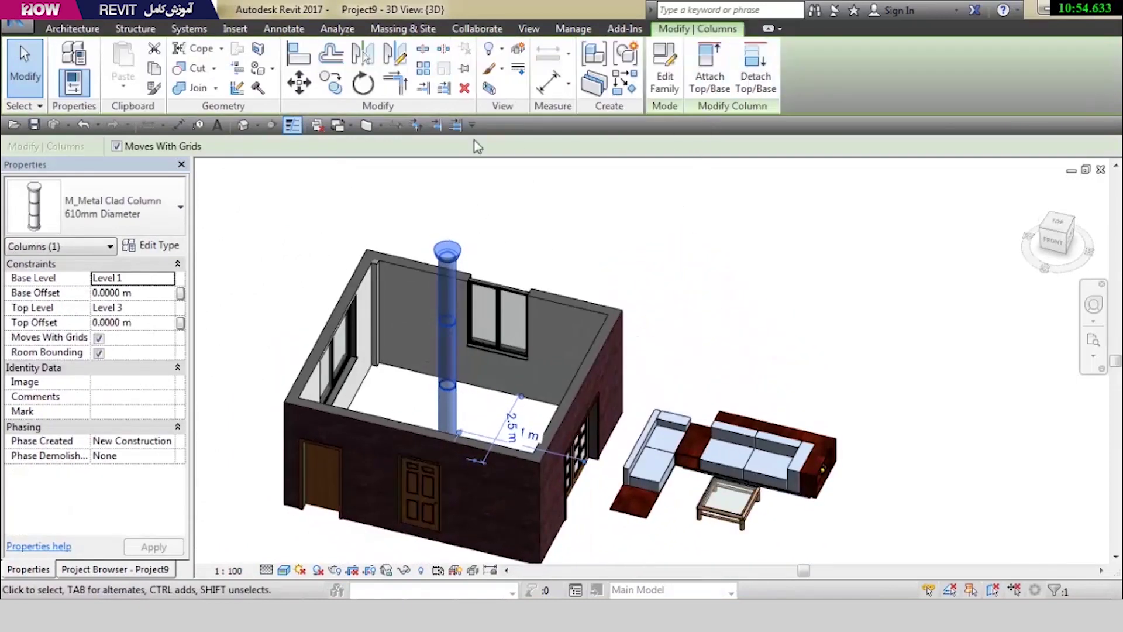
{"action": "left_click", "coordinate": [706, 235]}
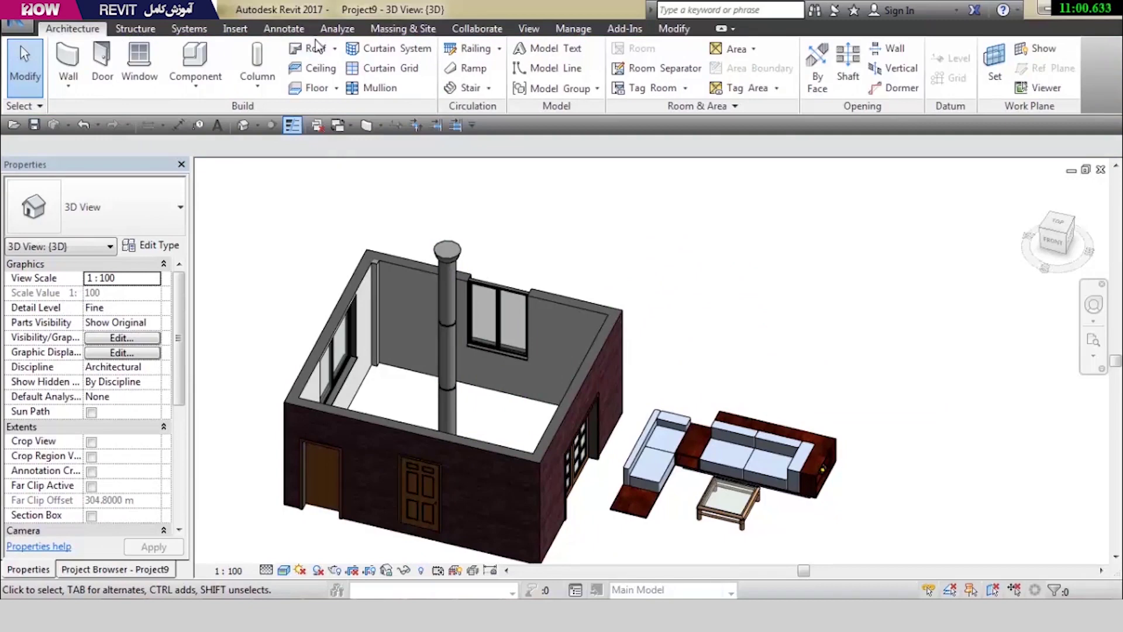
{"action": "scroll", "coordinate": [673, 322], "scroll_direction": "down", "scroll_amount": 2}
{"action": "middle_click_drag", "start_coordinate": [672, 322], "coordinate": [815, 264], "text": "shift"}
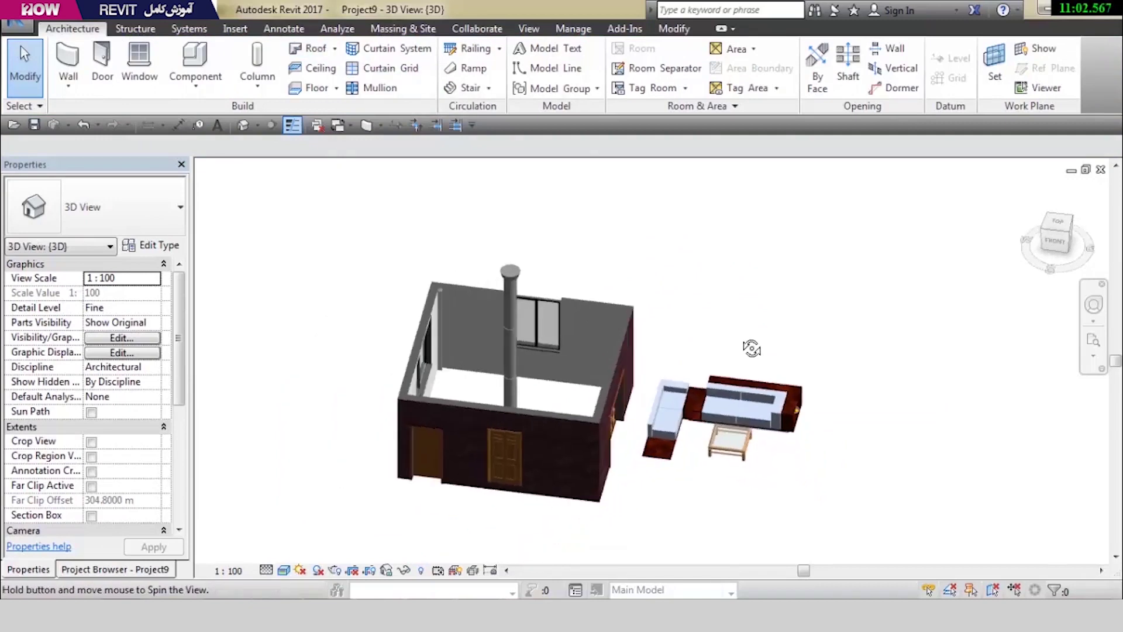
{"action": "left_click_drag", "start_coordinate": [815, 266], "coordinate": [335, 555]}
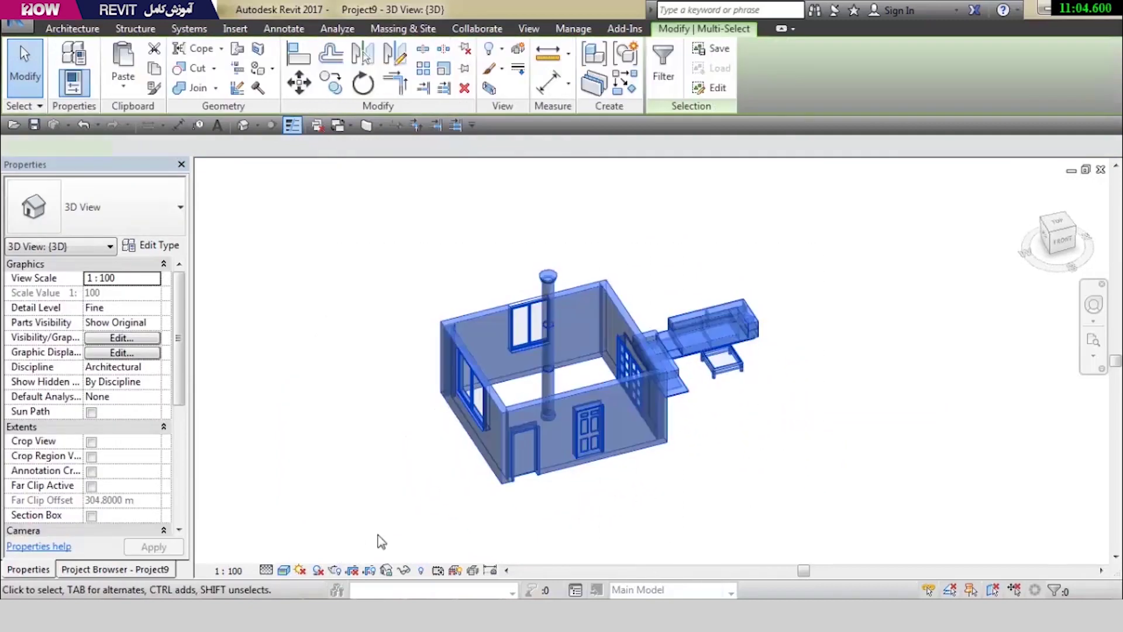
{"action": "key", "text": "Delete"}
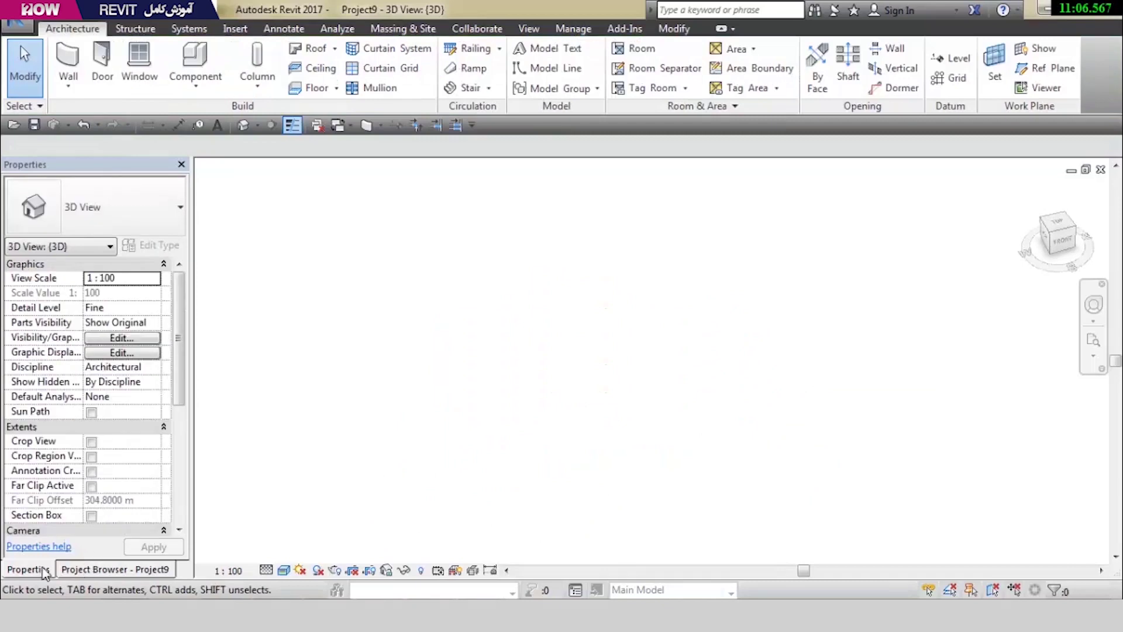
Open the empty Level 1 floor plan and bring up the Roof dropdown
{"action": "left_click", "coordinate": [73, 572]}
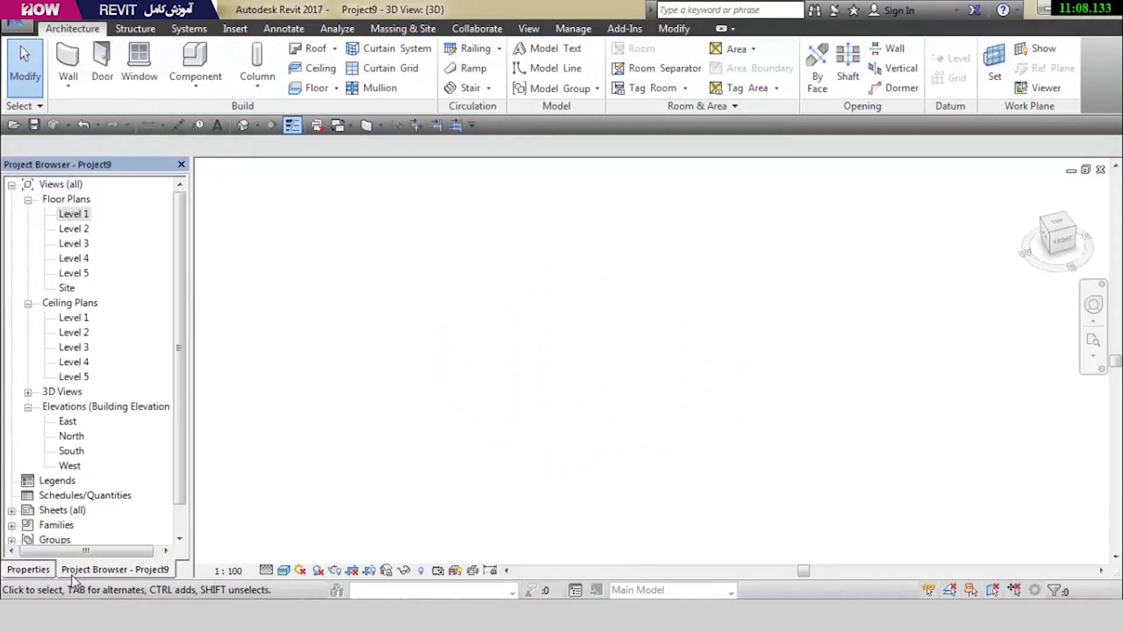
{"action": "double_click", "coordinate": [74, 214]}
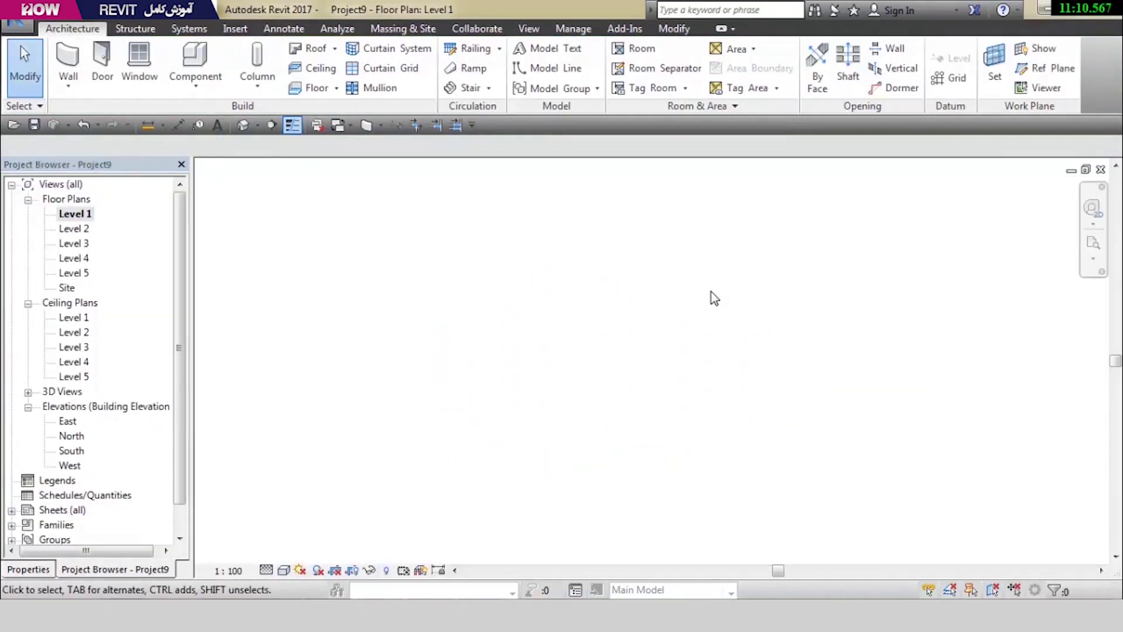
{"action": "scroll", "coordinate": [711, 293], "scroll_direction": "down", "scroll_amount": 3}
{"action": "scroll", "coordinate": [711, 292], "scroll_direction": "down", "scroll_amount": 2}
{"action": "middle_click_drag", "start_coordinate": [711, 293], "coordinate": [667, 284]}
{"action": "scroll", "coordinate": [666, 283], "scroll_direction": "up", "scroll_amount": 1}
{"action": "left_click", "coordinate": [334, 49]}
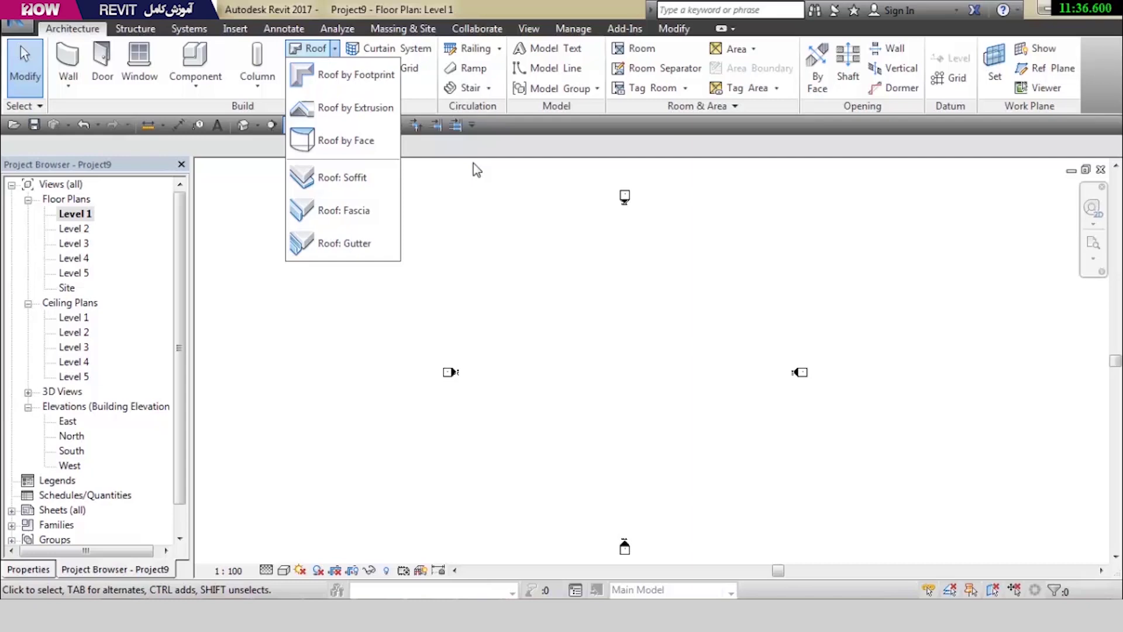
Start the WA wall command with the Basic Wall: Wall 20cm2 type
{"action": "left_click", "coordinate": [475, 168]}
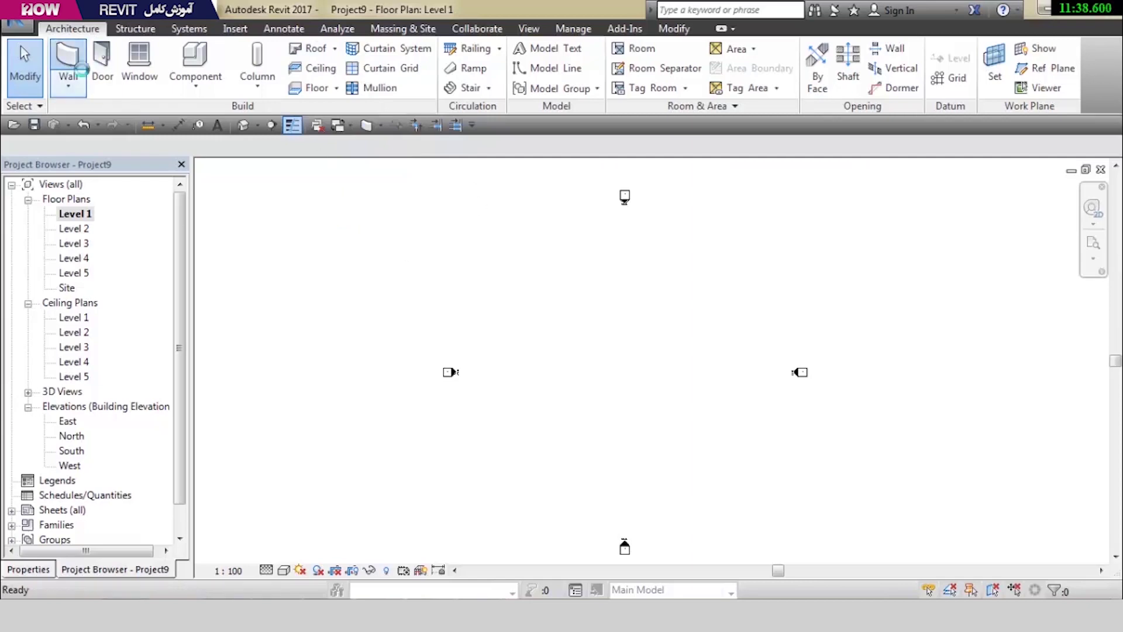
{"action": "left_click", "coordinate": [660, 377]}
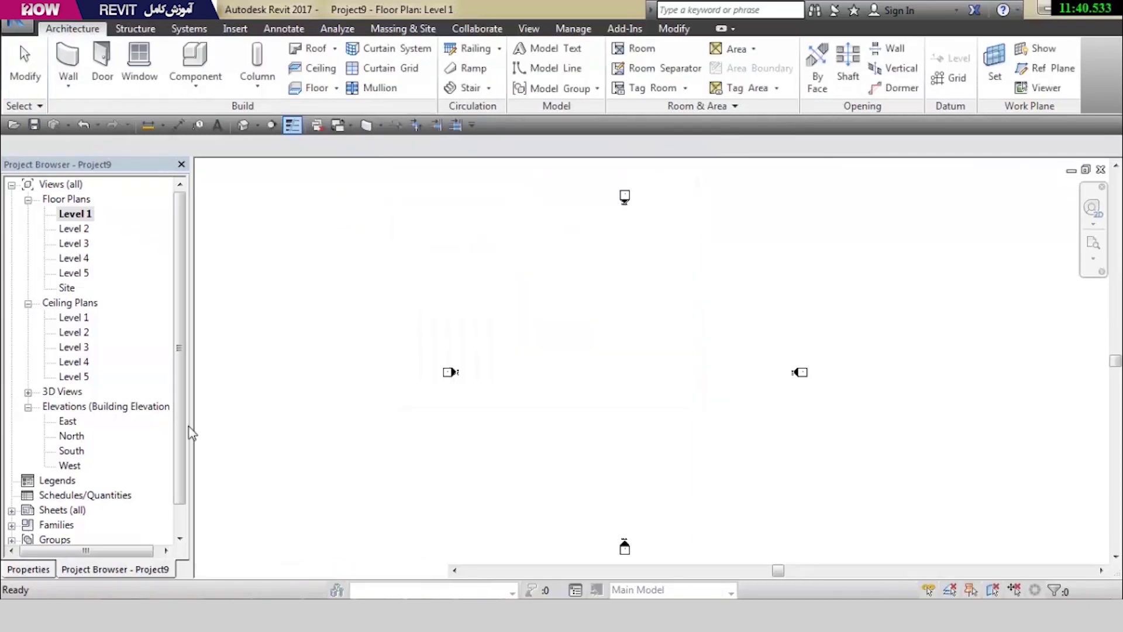
{"action": "key", "text": "w"}
{"action": "key", "text": "a"}
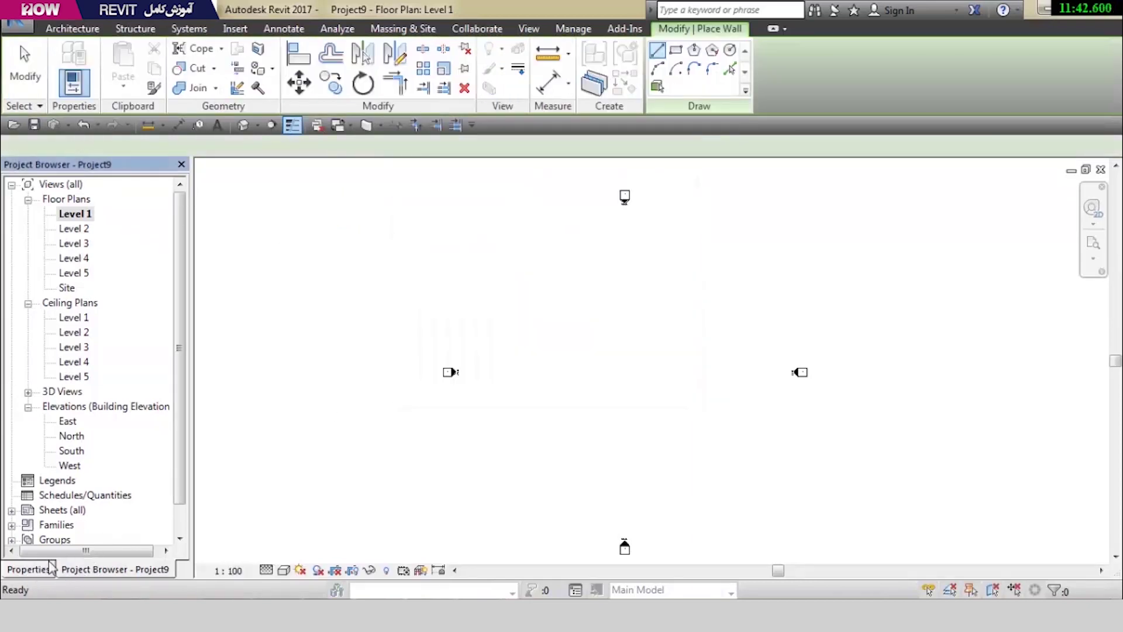
{"action": "left_click", "coordinate": [51, 566]}
{"action": "left_click", "coordinate": [95, 222]}
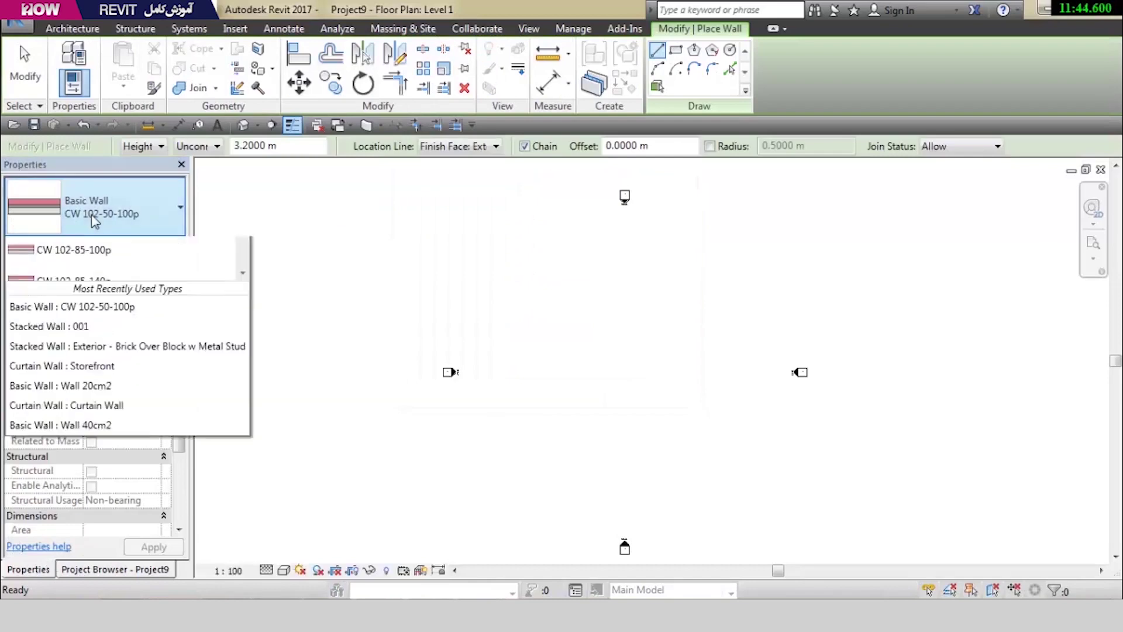
{"action": "scroll", "coordinate": [100, 326], "scroll_direction": "down", "scroll_amount": 3}
{"action": "scroll", "coordinate": [101, 326], "scroll_direction": "down", "scroll_amount": 3}
{"action": "scroll", "coordinate": [102, 326], "scroll_direction": "down", "scroll_amount": 3}
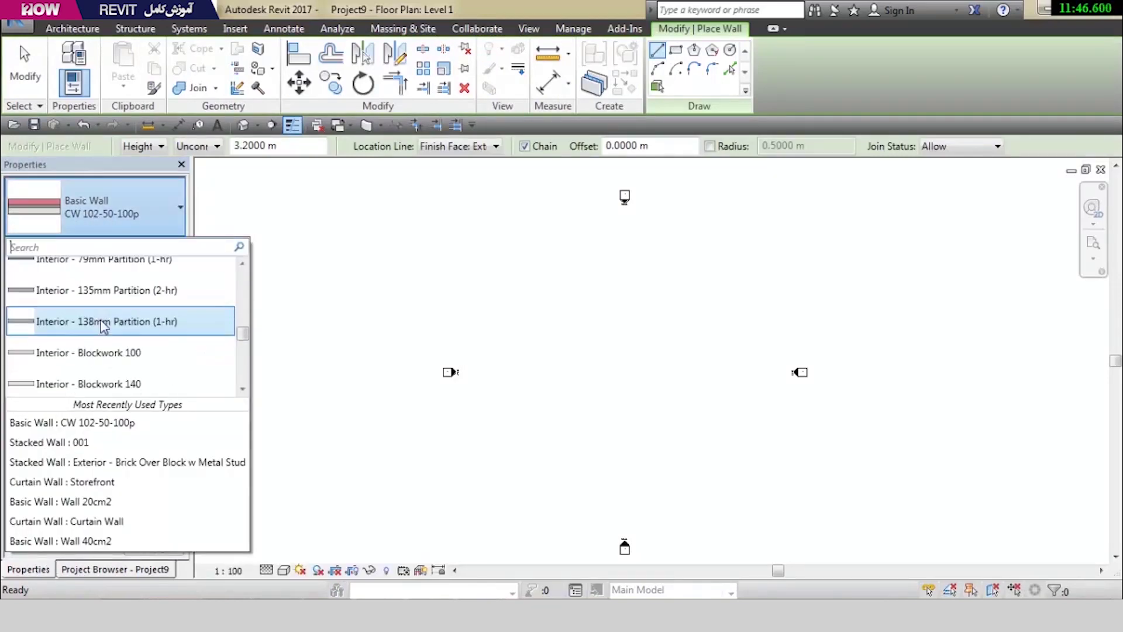
{"action": "scroll", "coordinate": [111, 328], "scroll_direction": "down", "scroll_amount": 3}
{"action": "scroll", "coordinate": [120, 331], "scroll_direction": "down", "scroll_amount": 2}
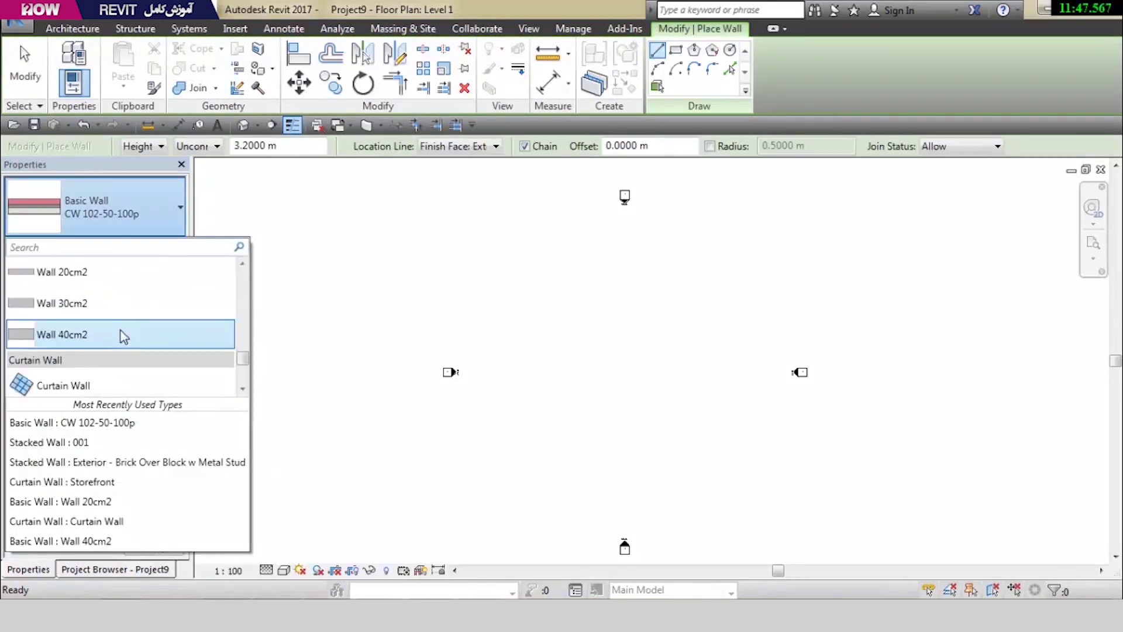
{"action": "left_click", "coordinate": [117, 275]}
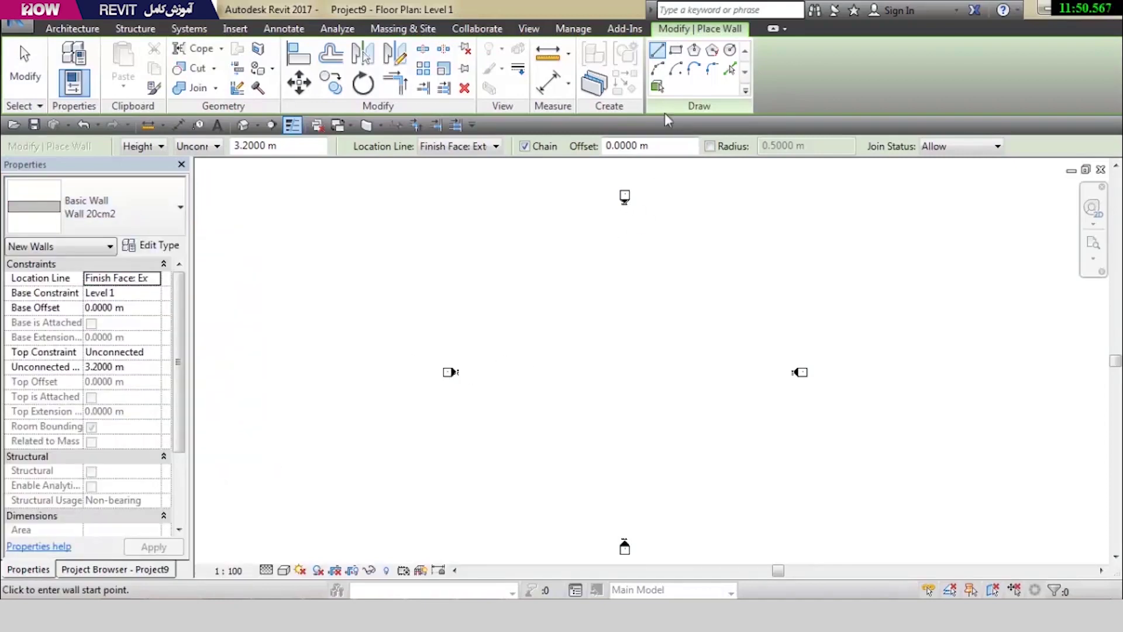
Chain Wall 20cm2 walls into a closed L-shaped outline on Level 1
{"action": "left_click", "coordinate": [572, 395]}
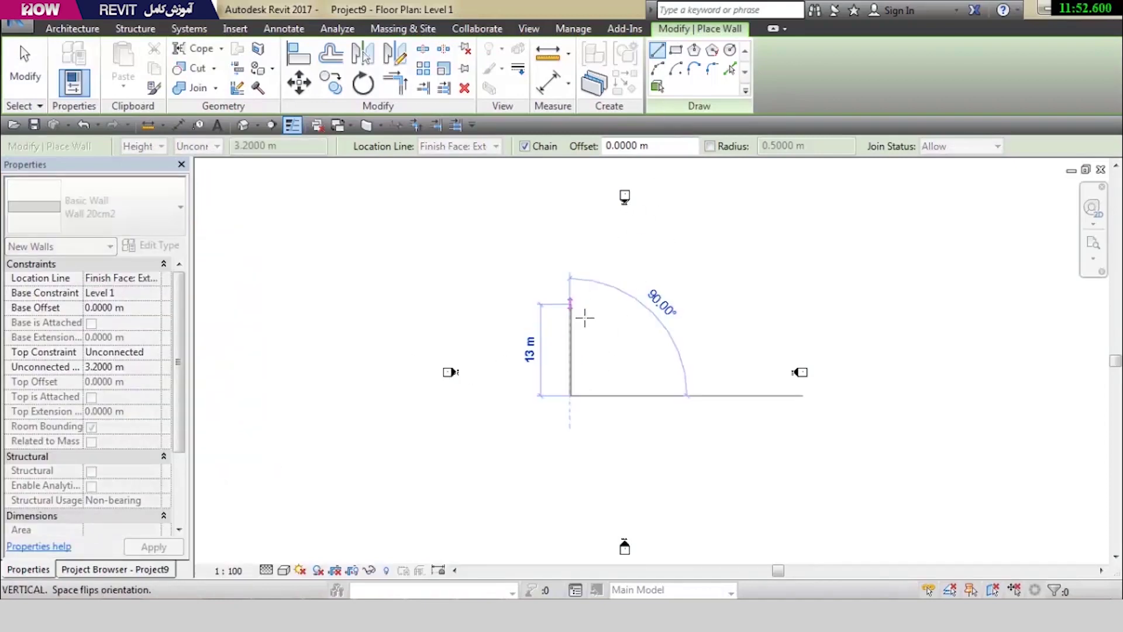
{"action": "scroll", "coordinate": [582, 318], "scroll_direction": "up", "scroll_amount": 1}
{"action": "scroll", "coordinate": [526, 325], "scroll_direction": "up", "scroll_amount": 2}
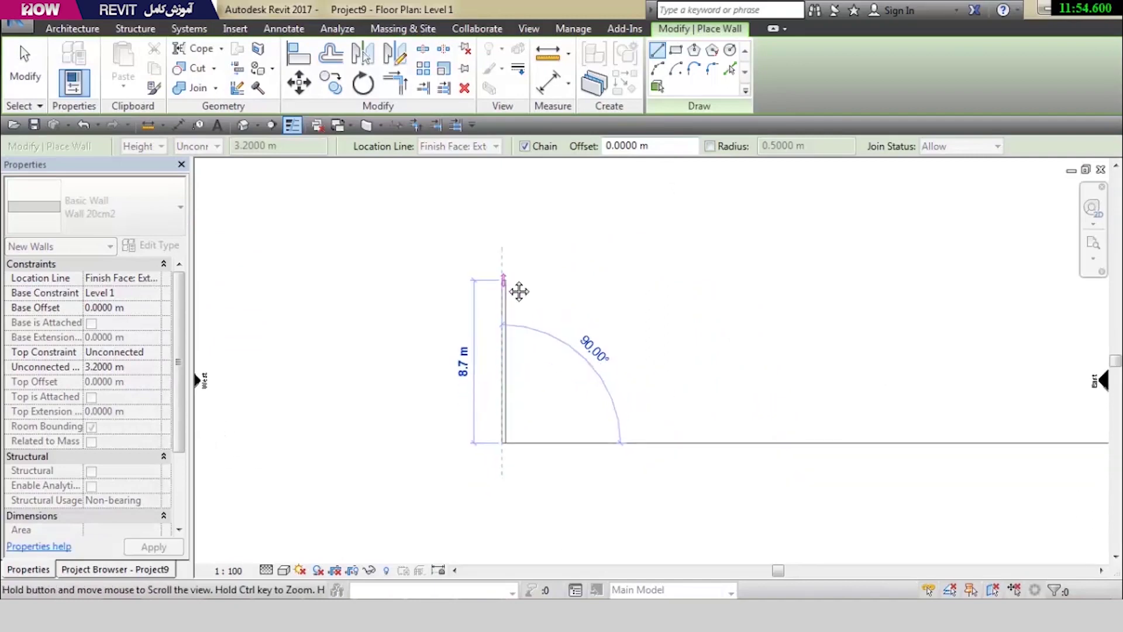
{"action": "left_click", "coordinate": [507, 312]}
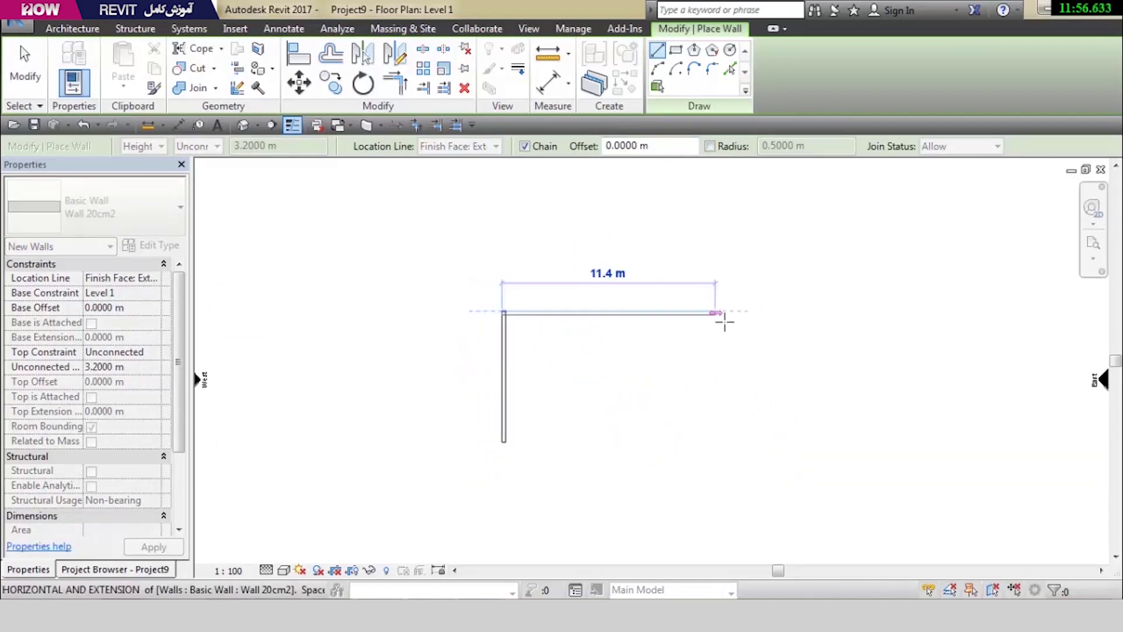
{"action": "left_click", "coordinate": [720, 532]}
{"action": "left_click", "coordinate": [714, 544]}
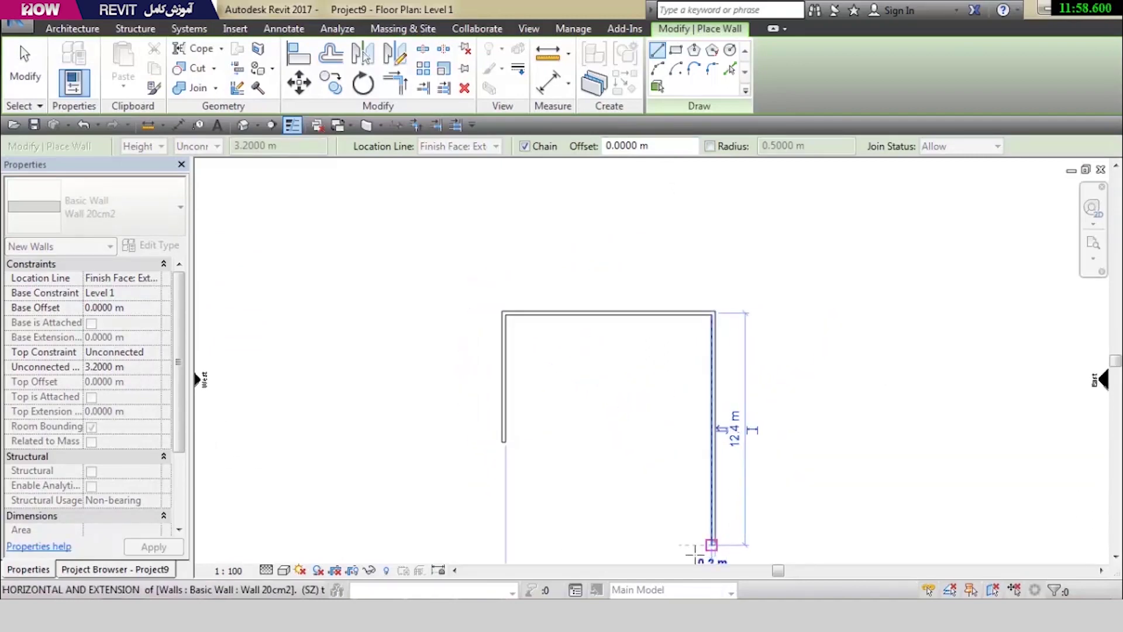
{"action": "left_click", "coordinate": [628, 547]}
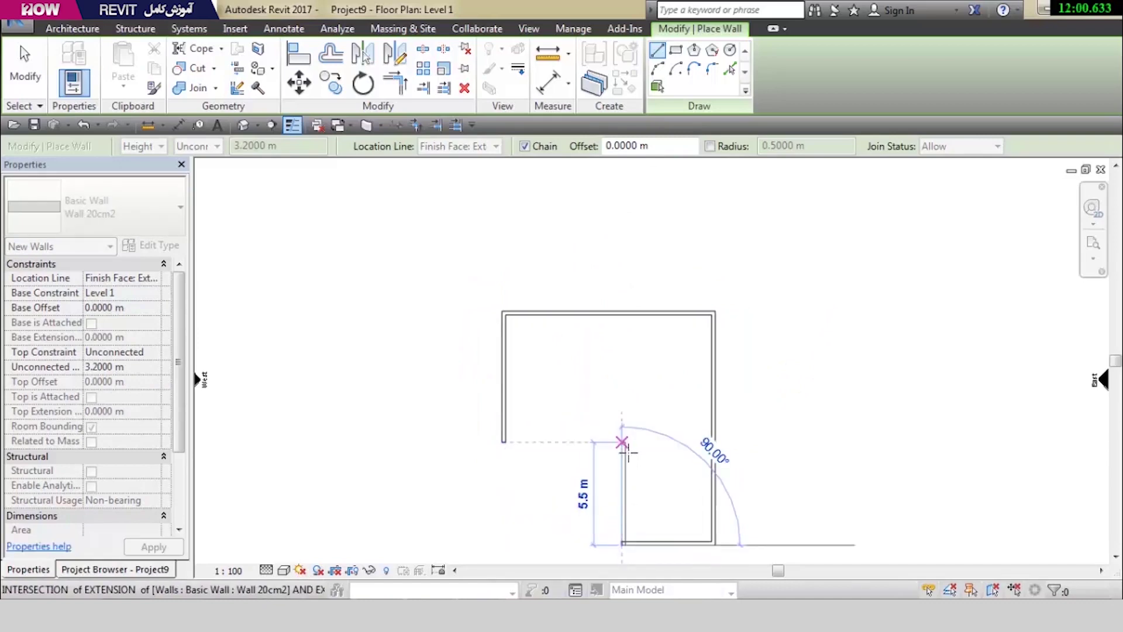
{"action": "left_click", "coordinate": [622, 443]}
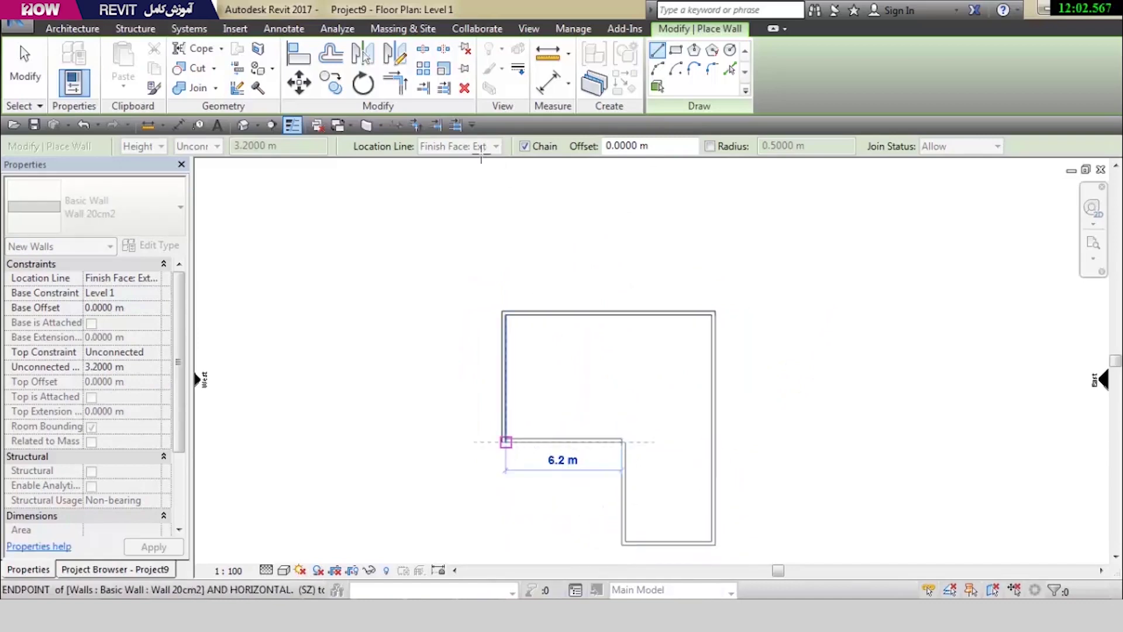
{"action": "left_click", "coordinate": [506, 441]}
{"action": "key", "text": "Escape"}
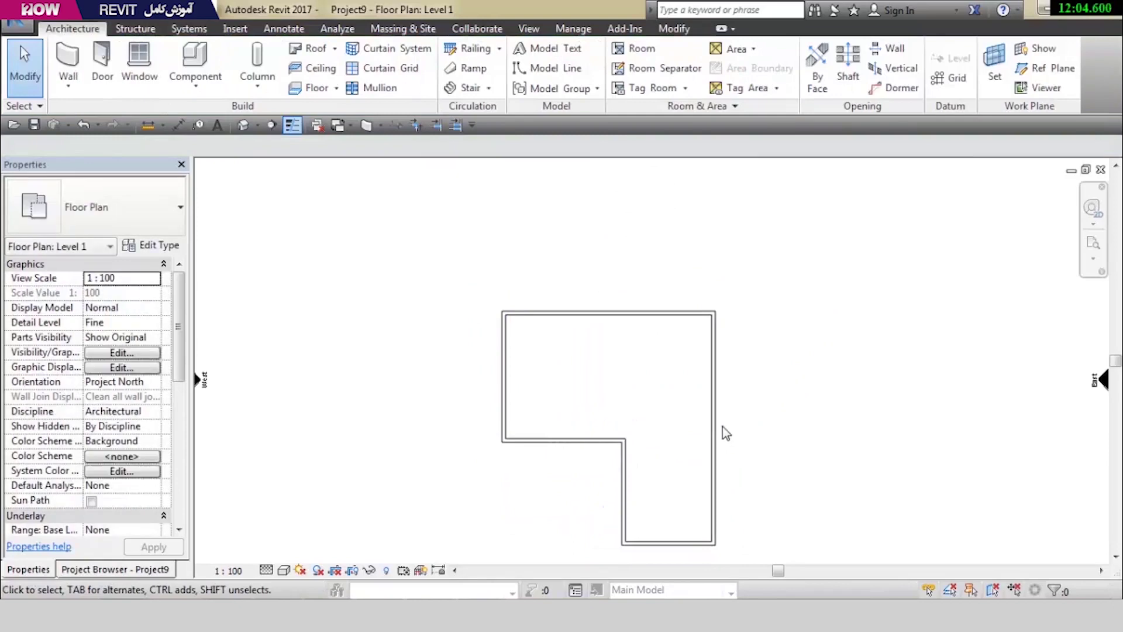
Extend the inner horizontal wall to the right wall, splitting the outline into two rooms
{"action": "left_click", "coordinate": [712, 434]}
{"action": "key", "text": "Escape"}
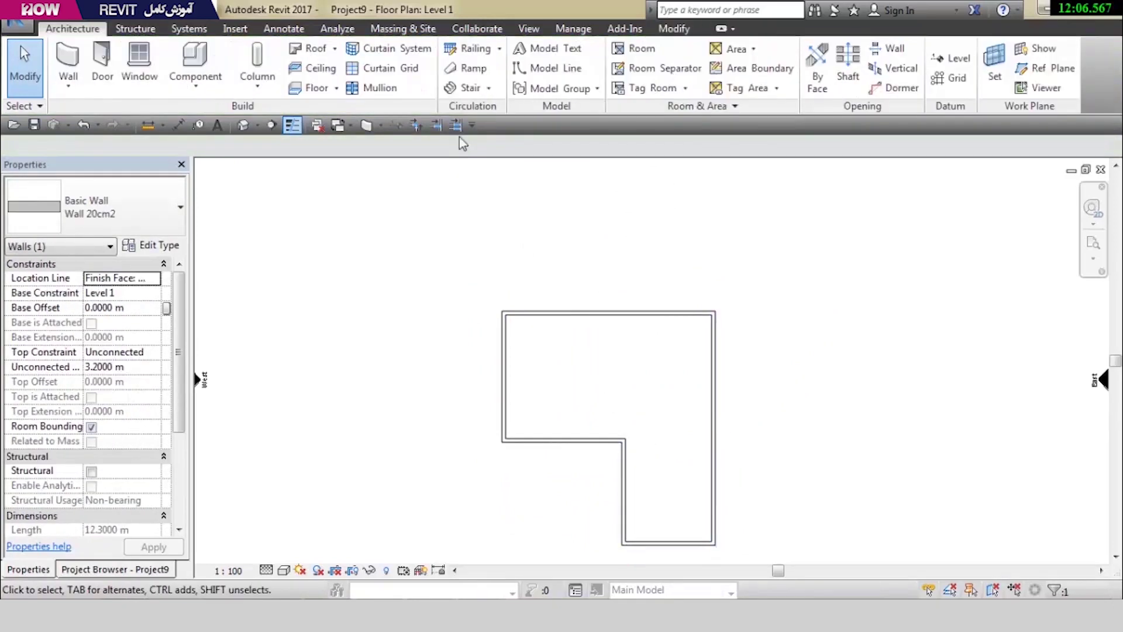
{"action": "left_click", "coordinate": [674, 28]}
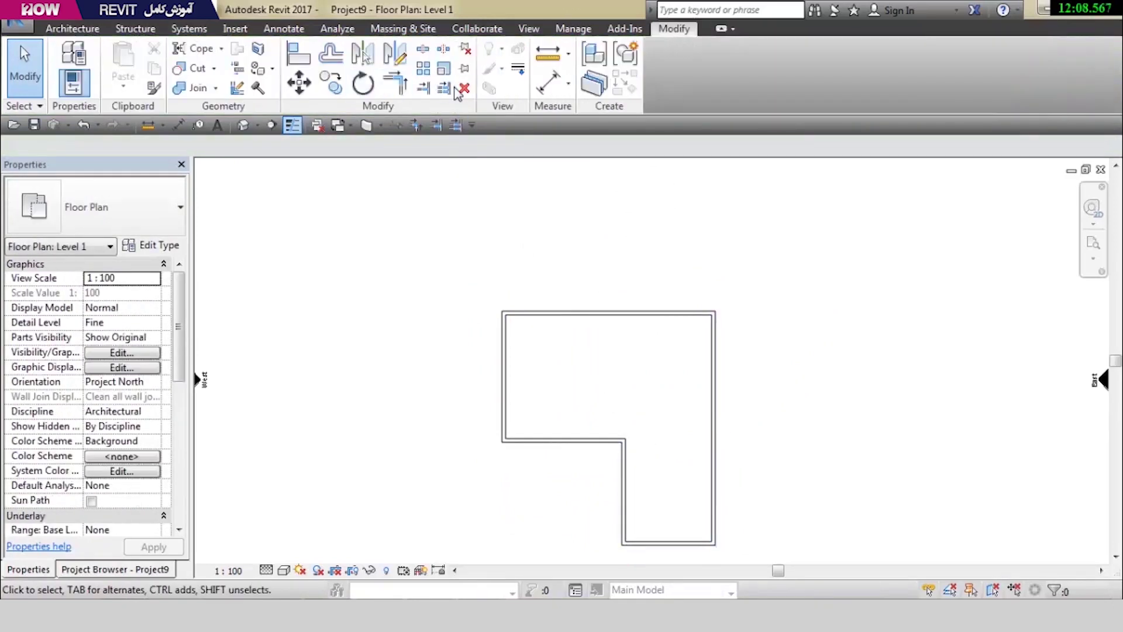
{"action": "left_click", "coordinate": [711, 416]}
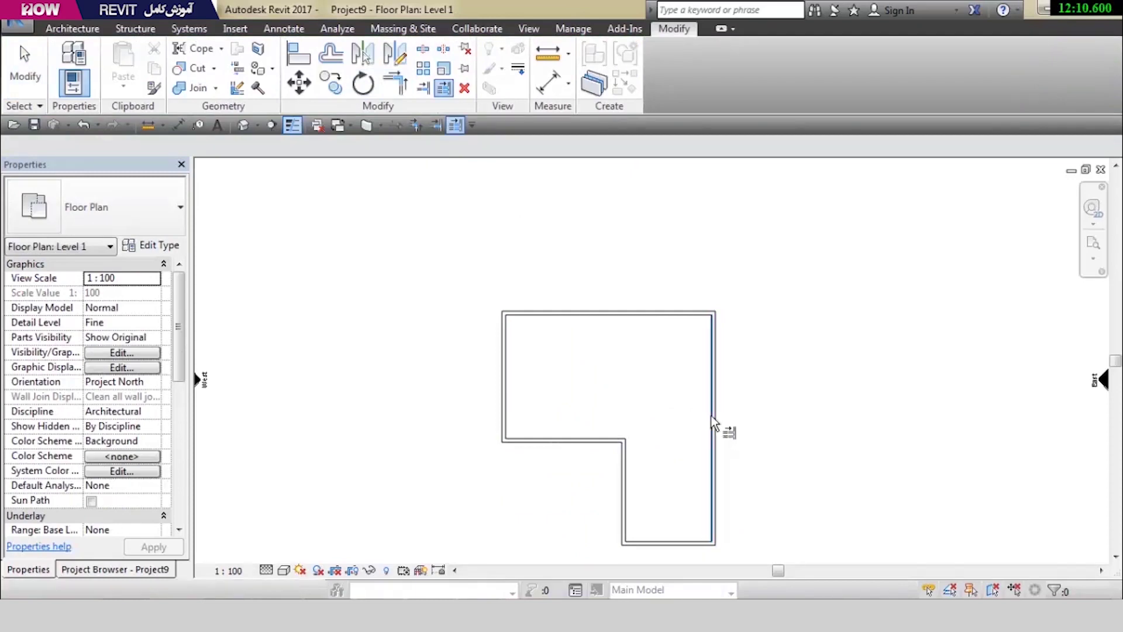
{"action": "left_click", "coordinate": [617, 440]}
{"action": "key", "text": "Escape"}
{"action": "key", "text": "Escape"}
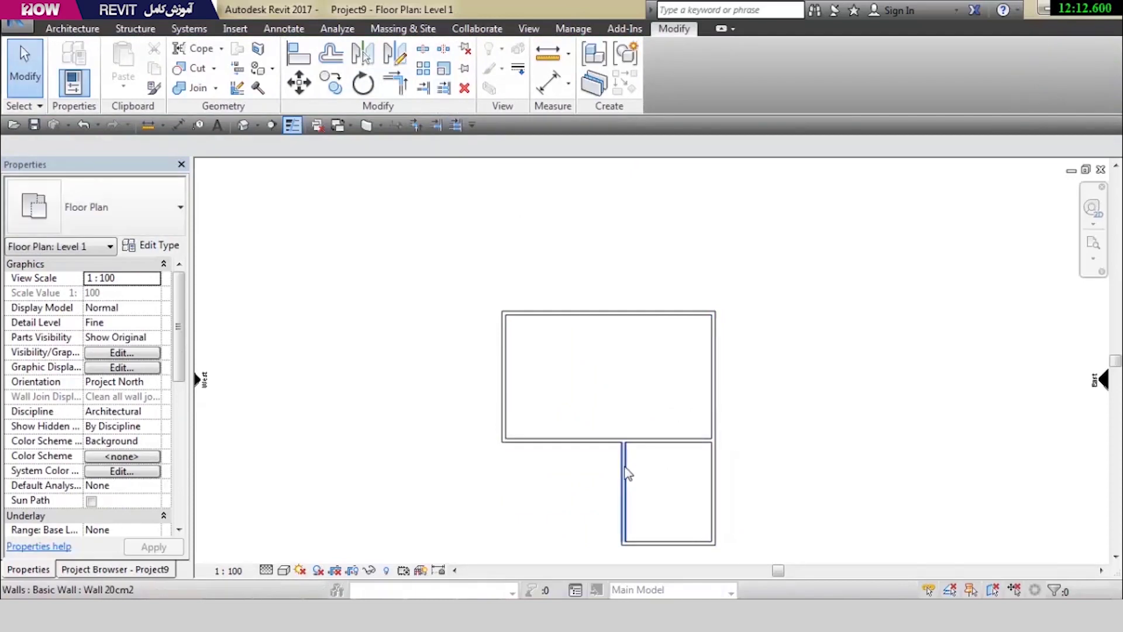
Shift the inner vertical wall slightly left and start the Door command
{"action": "left_click", "coordinate": [624, 477]}
{"action": "left_click_drag", "start_coordinate": [631, 480], "coordinate": [614, 468]}
{"action": "left_click", "coordinate": [652, 466]}
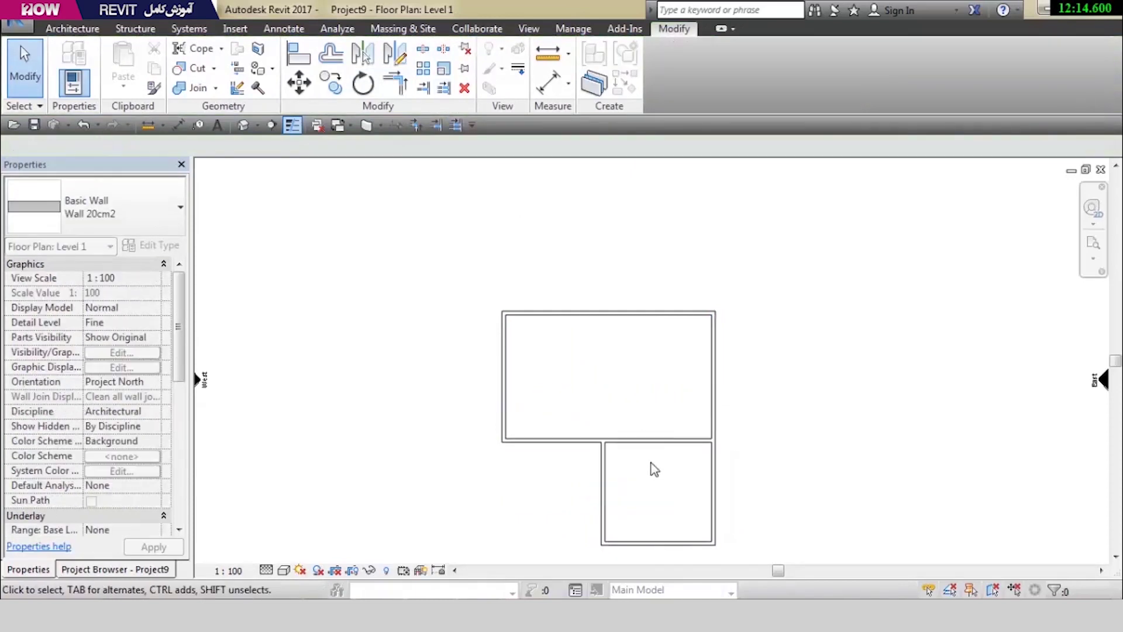
{"action": "middle_click_drag", "start_coordinate": [655, 432], "coordinate": [659, 376]}
{"action": "scroll", "coordinate": [659, 376], "scroll_direction": "up", "scroll_amount": 2}
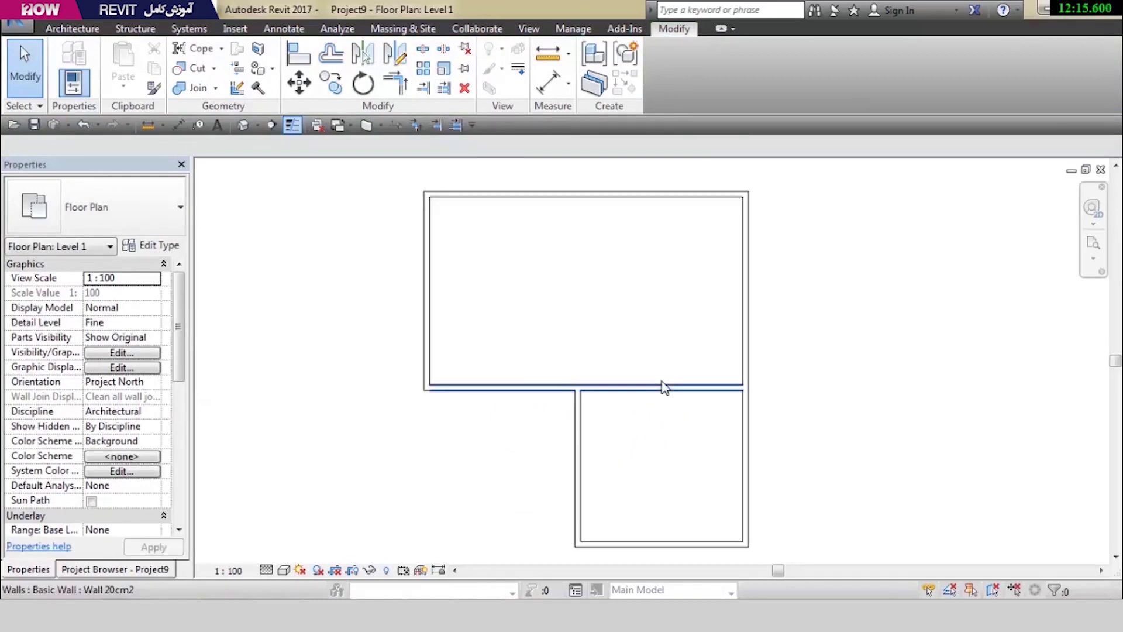
{"action": "left_click", "coordinate": [73, 29]}
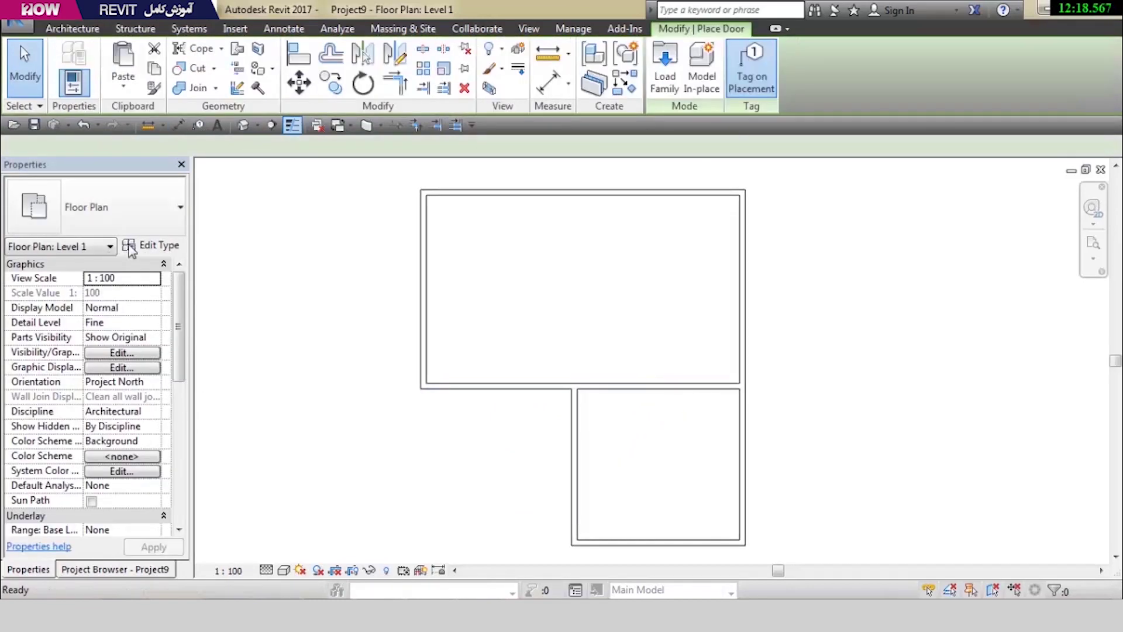
Place an IntSgl (10) 810 x 2110mm door near the right end of the dividing wall
{"action": "left_click", "coordinate": [155, 231]}
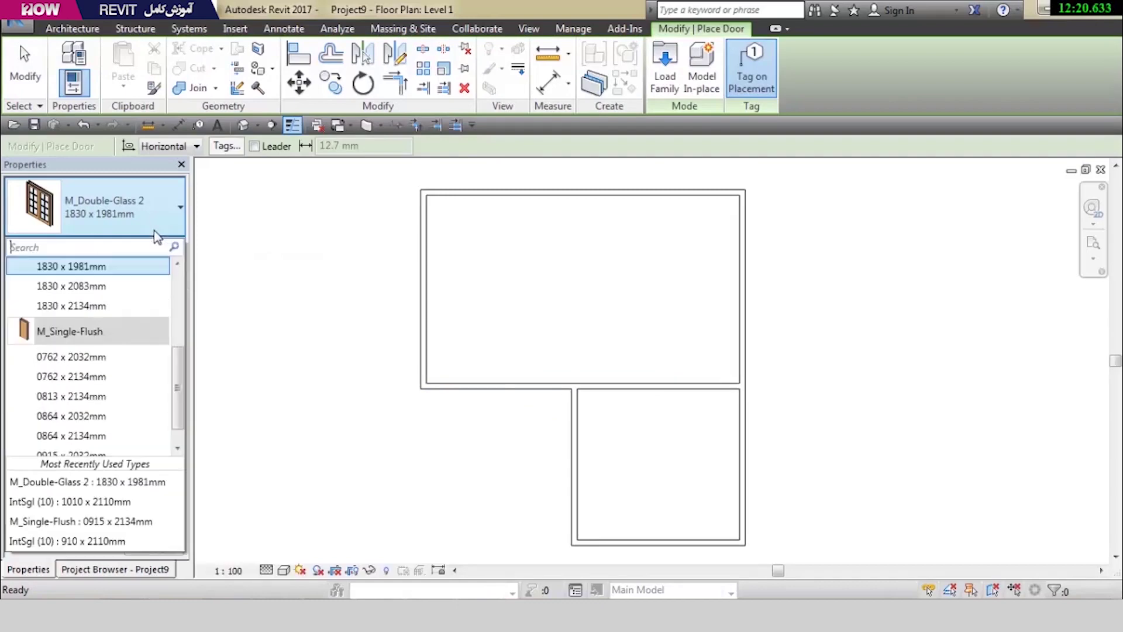
{"action": "scroll", "coordinate": [114, 332], "scroll_direction": "up", "scroll_amount": 1}
{"action": "scroll", "coordinate": [112, 310], "scroll_direction": "up", "scroll_amount": 1}
{"action": "scroll", "coordinate": [114, 313], "scroll_direction": "up", "scroll_amount": 2}
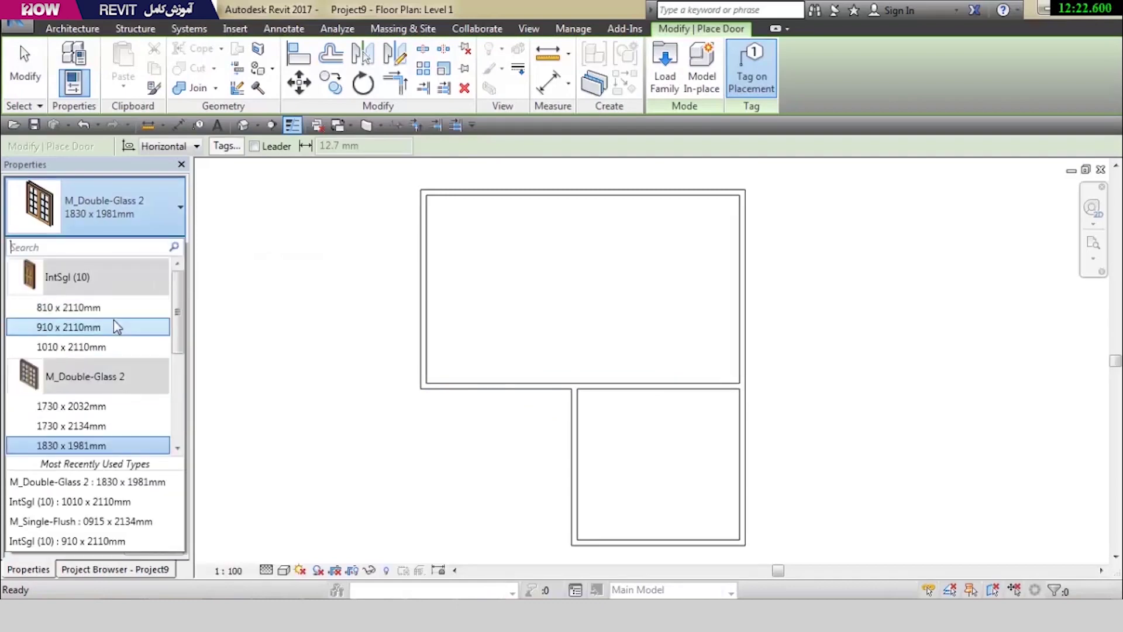
{"action": "left_click", "coordinate": [113, 322]}
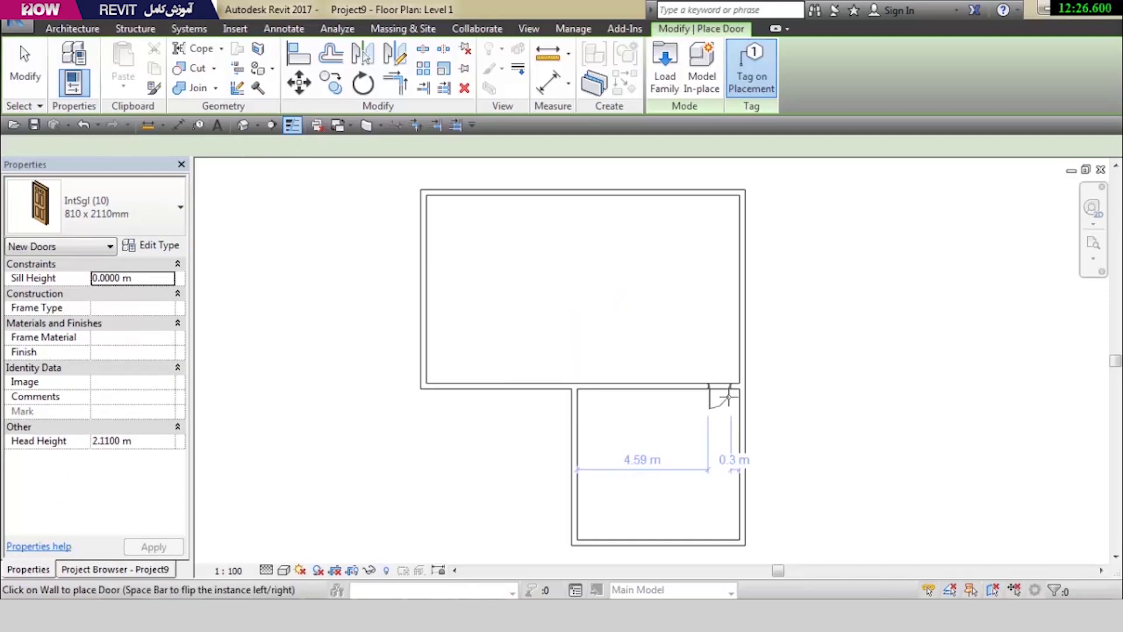
{"action": "left_click", "coordinate": [727, 381]}
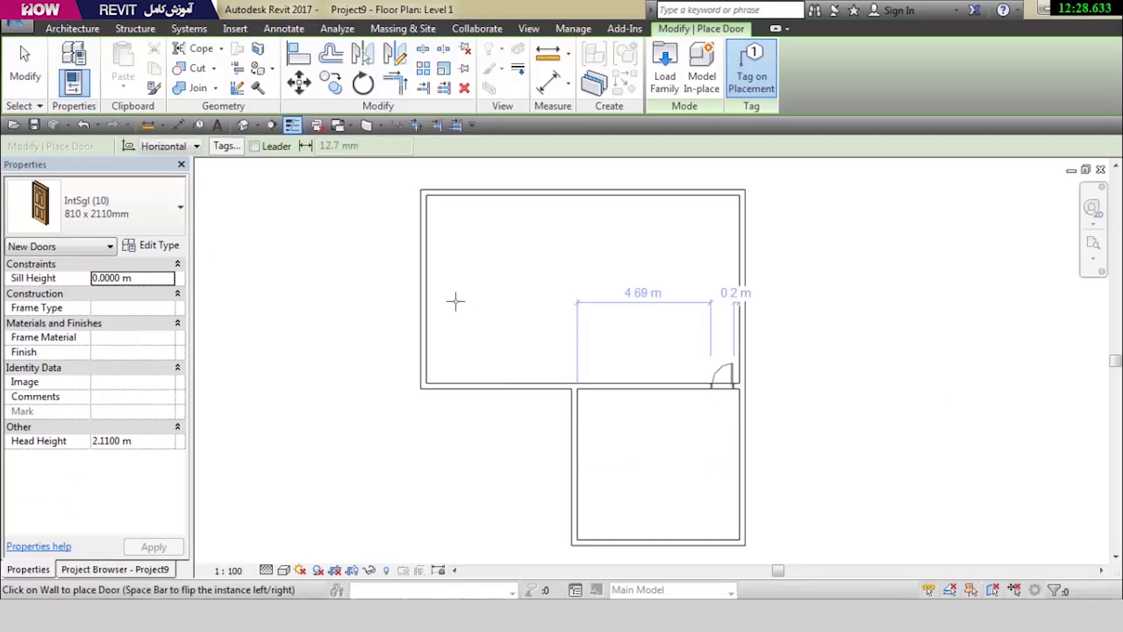
{"action": "key", "text": "Escape"}
{"action": "middle_click_drag", "start_coordinate": [549, 294], "coordinate": [552, 278], "text": "ctrl"}
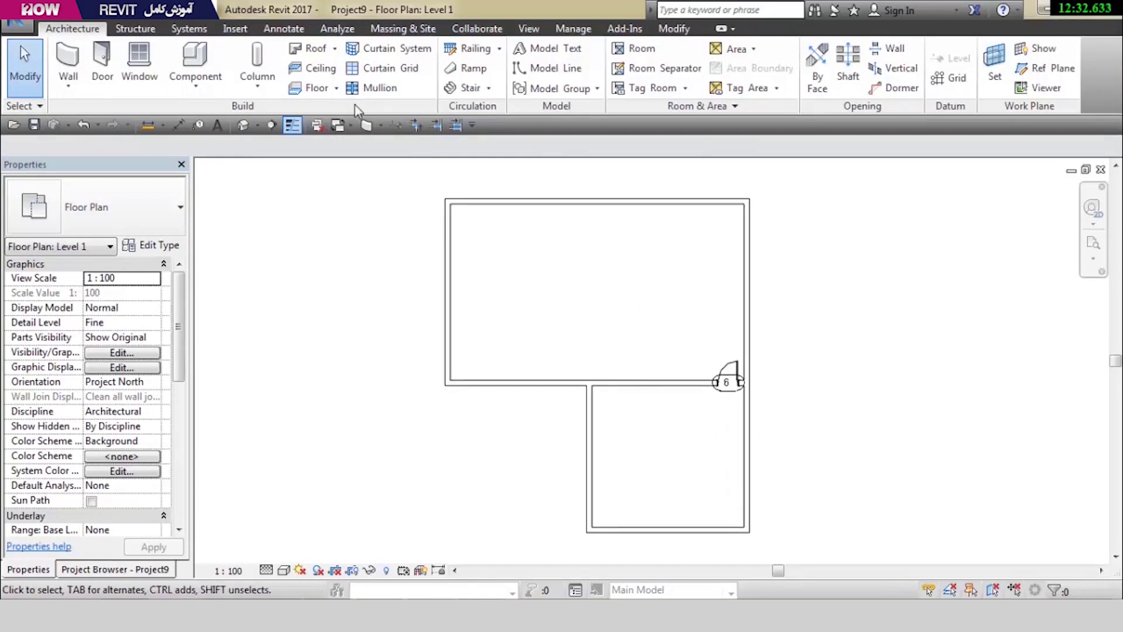
{"action": "left_click", "coordinate": [81, 570]}
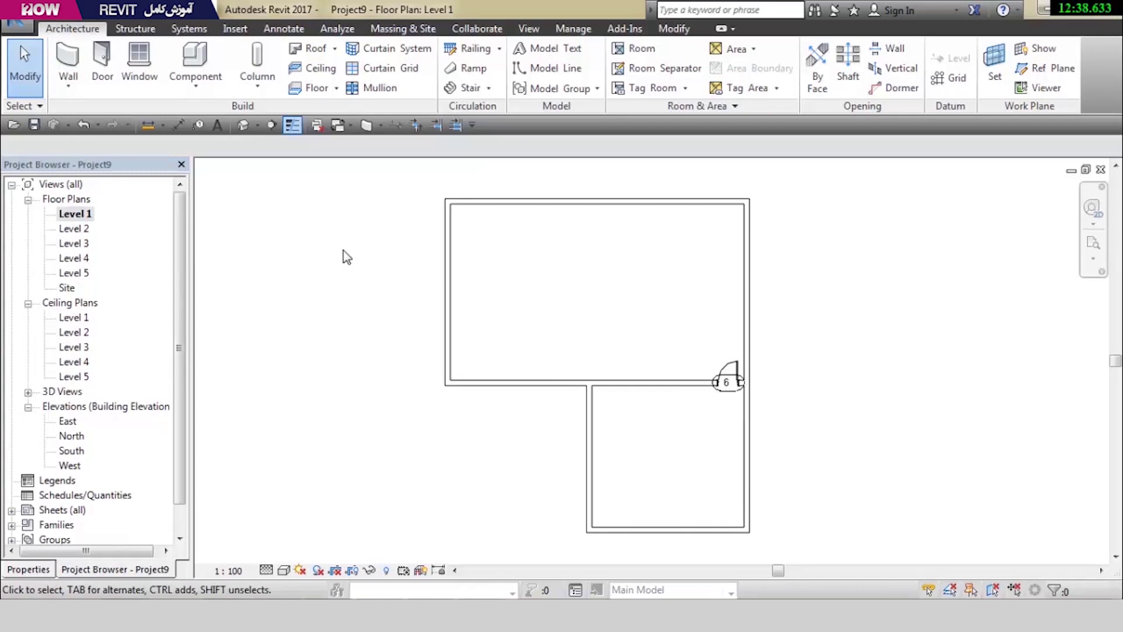
Select Level 2 in the Project Browser and show the Roof creation options
{"action": "left_click", "coordinate": [78, 236]}
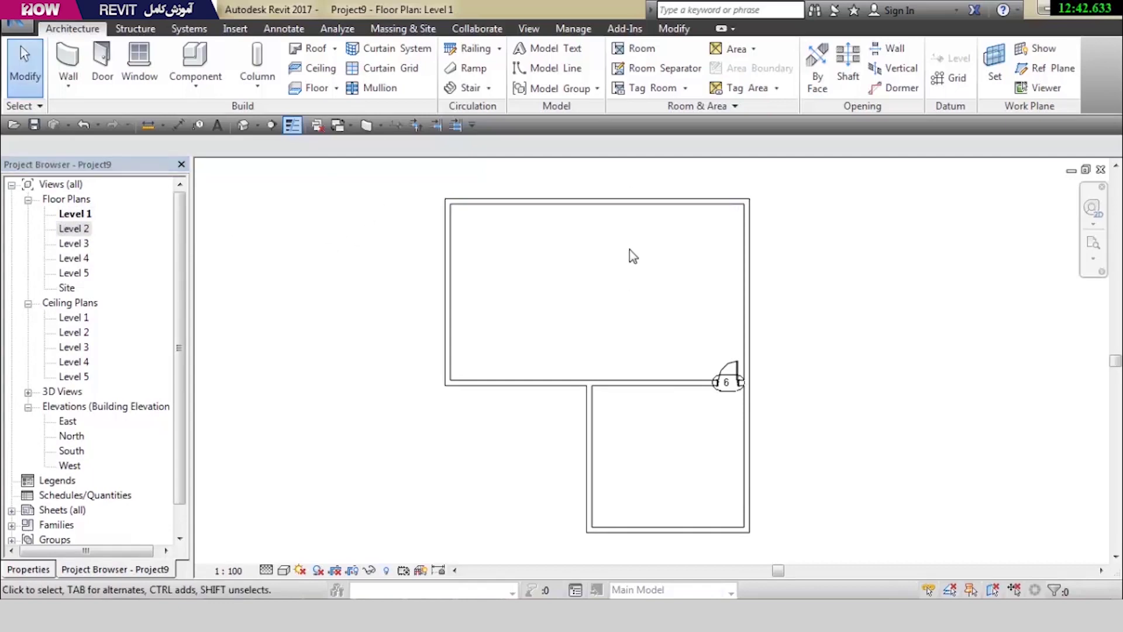
{"action": "mouse_move", "coordinate": [629, 254]}
{"action": "middle_mouse_down"}
{"action": "mouse_move", "coordinate": [624, 281]}
{"action": "mouse_move", "coordinate": [596, 268]}
{"action": "middle_mouse_up"}
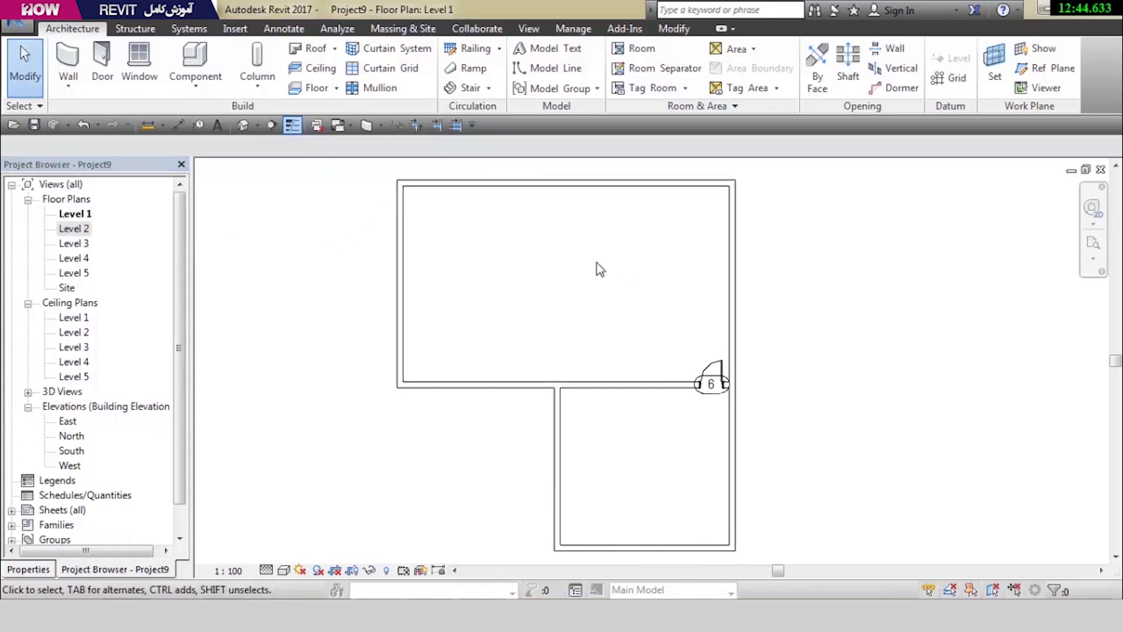
{"action": "left_click", "coordinate": [335, 51]}
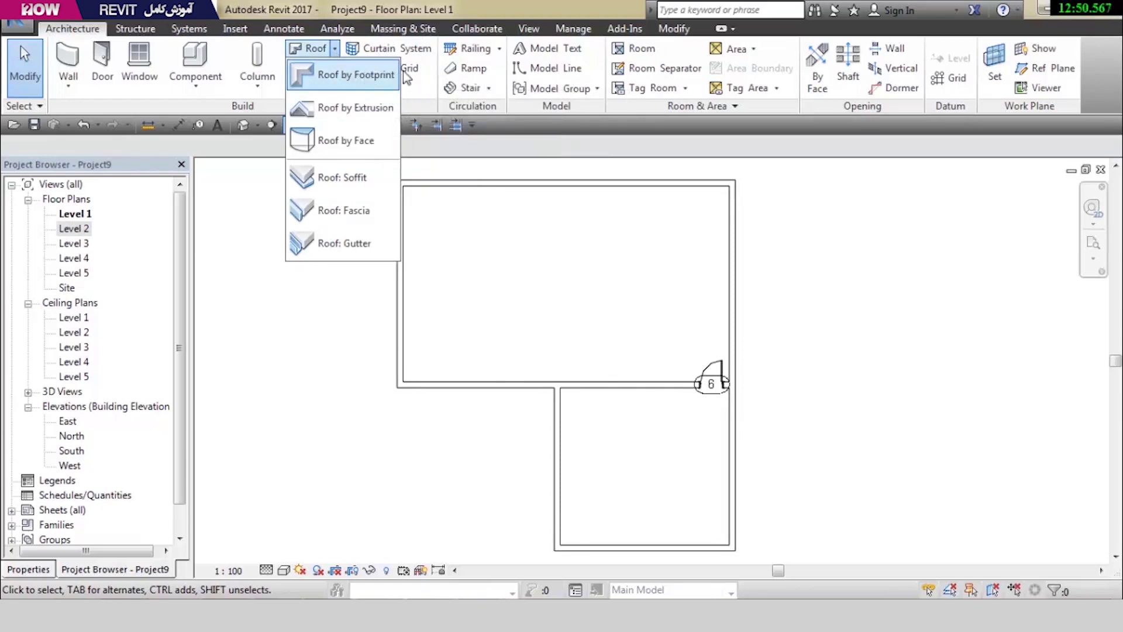
Start a roof by footprint and accept moving it up to Level 2
{"action": "left_click", "coordinate": [327, 83]}
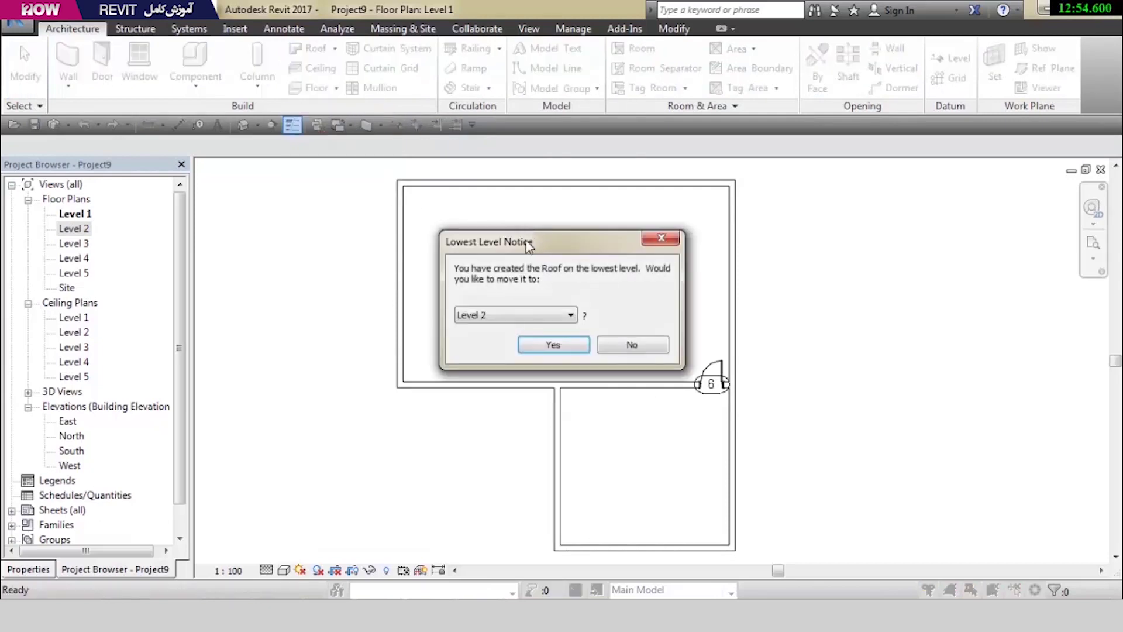
{"action": "left_click_drag", "start_coordinate": [528, 245], "coordinate": [538, 219]}
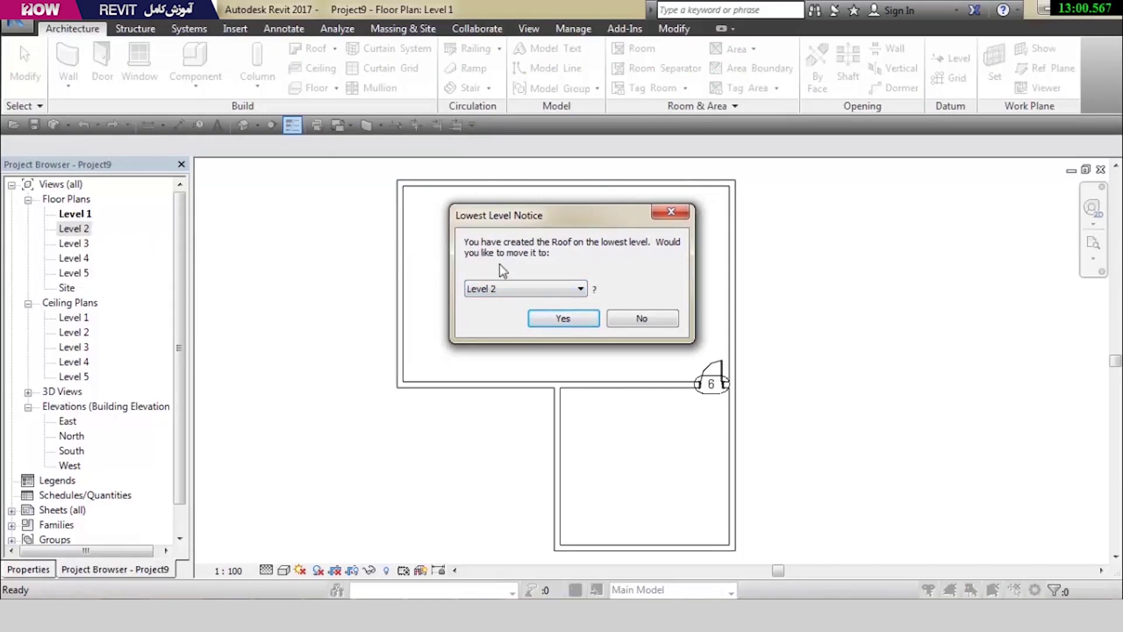
{"action": "left_click", "coordinate": [565, 324]}
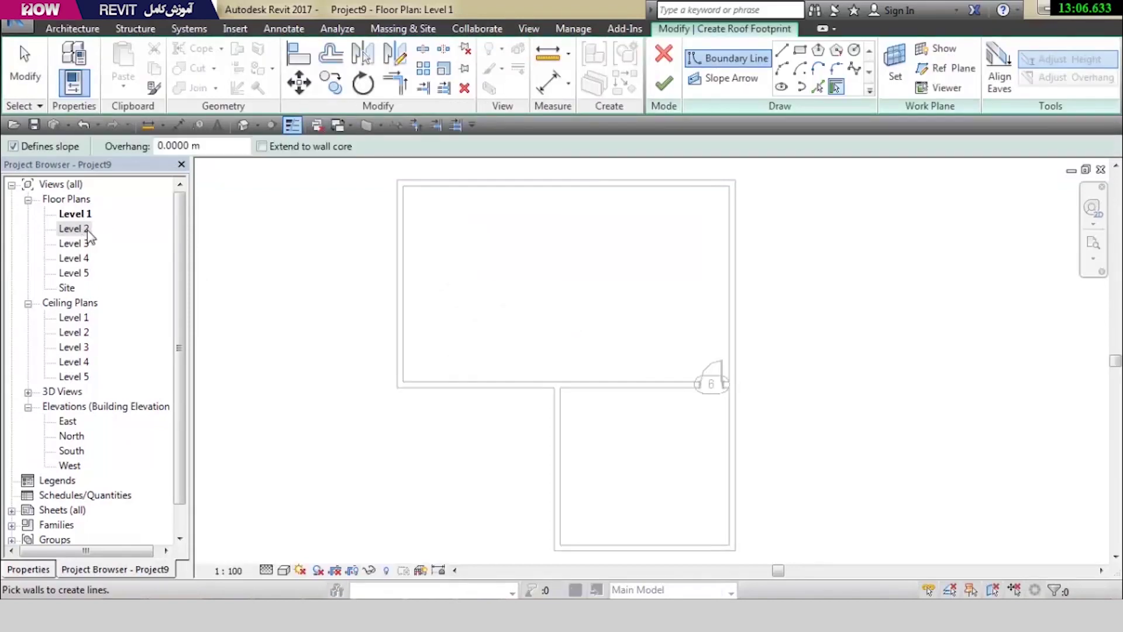
Trace the top, right and bottom roof boundary lines along the outer wall corners
{"action": "middle_click_drag", "start_coordinate": [507, 228], "coordinate": [537, 237]}
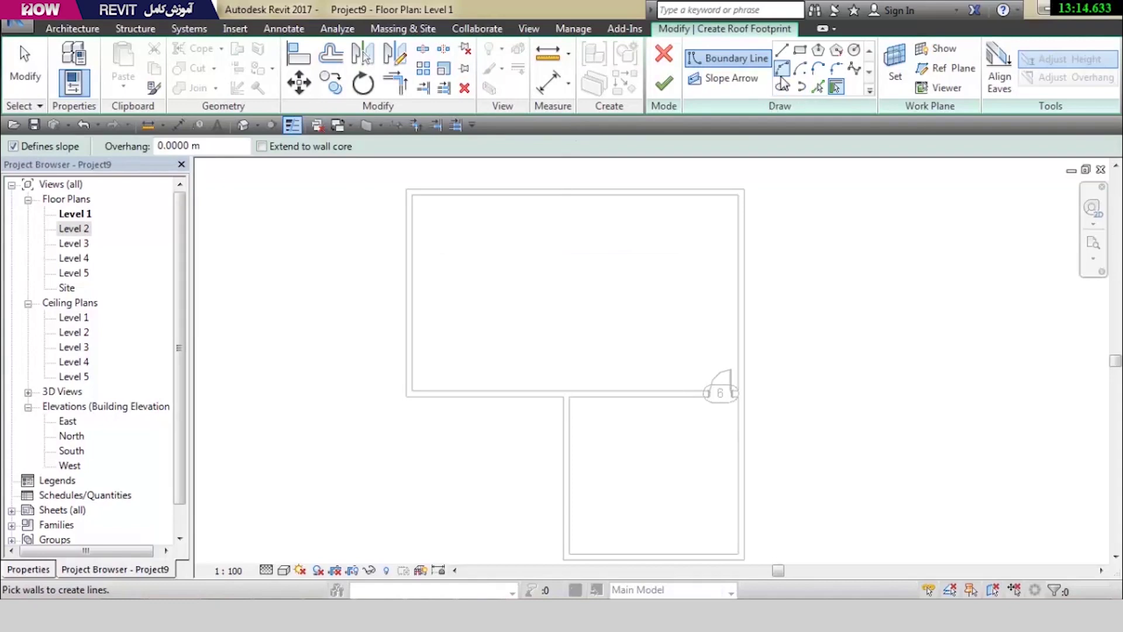
{"action": "left_click", "coordinate": [781, 53]}
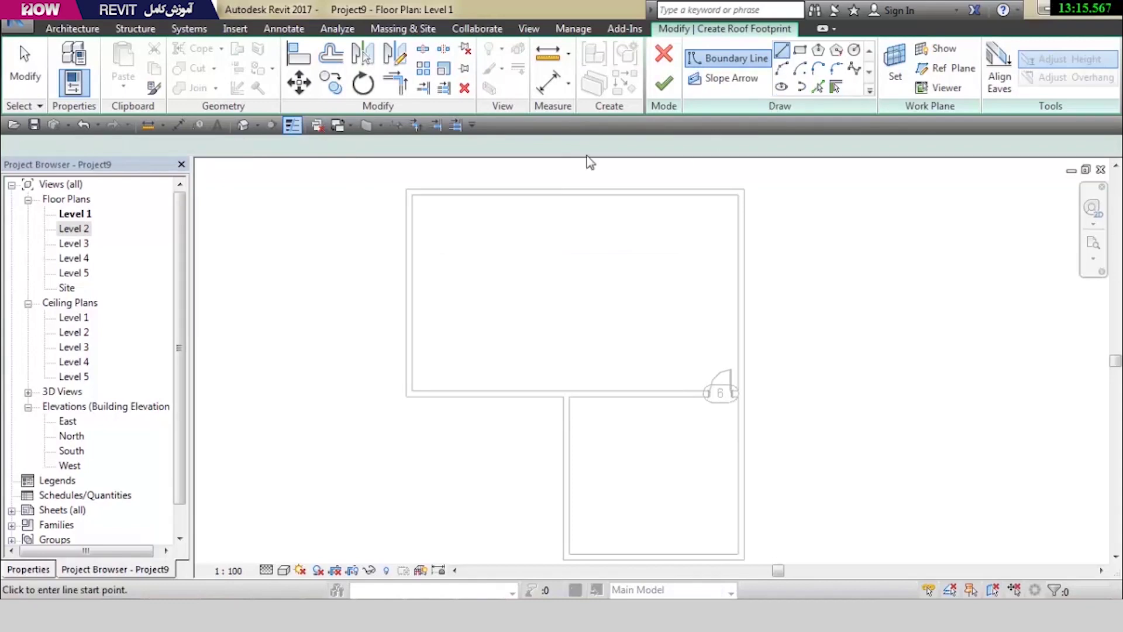
{"action": "left_click", "coordinate": [419, 193]}
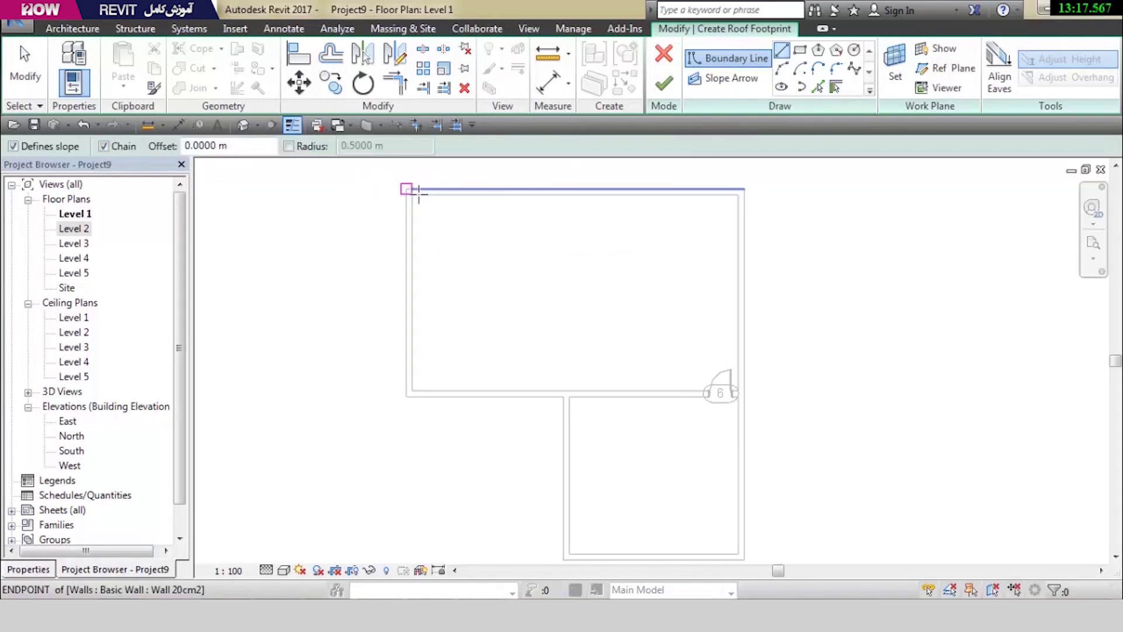
{"action": "left_click", "coordinate": [744, 189]}
{"action": "scroll", "coordinate": [772, 207], "scroll_direction": "down", "scroll_amount": 1}
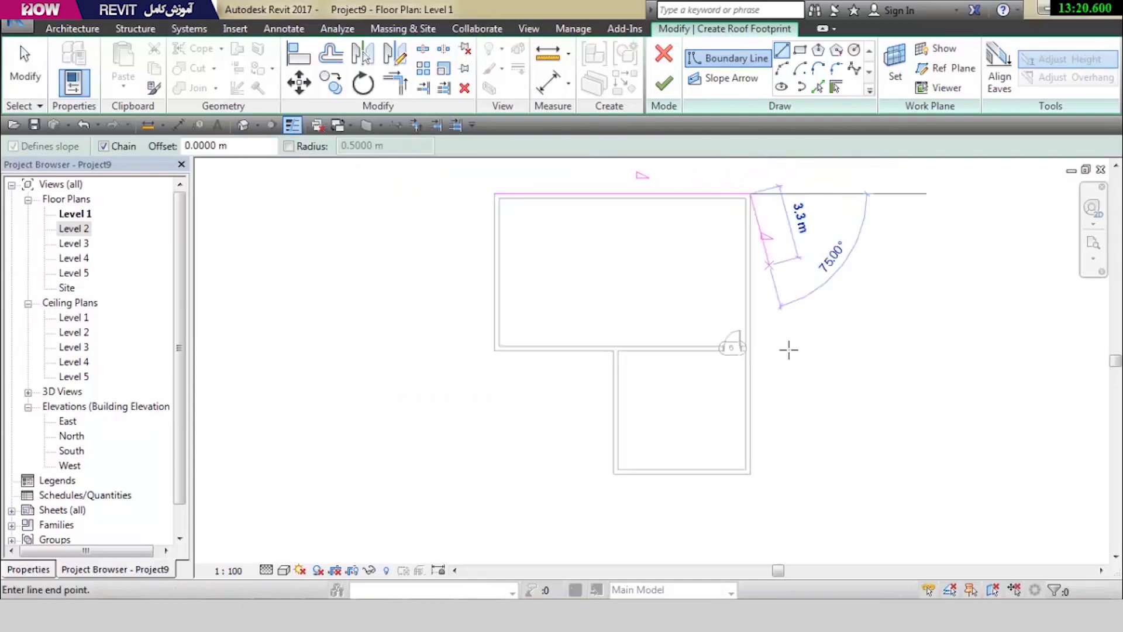
{"action": "left_click", "coordinate": [751, 472]}
{"action": "left_click", "coordinate": [613, 474]}
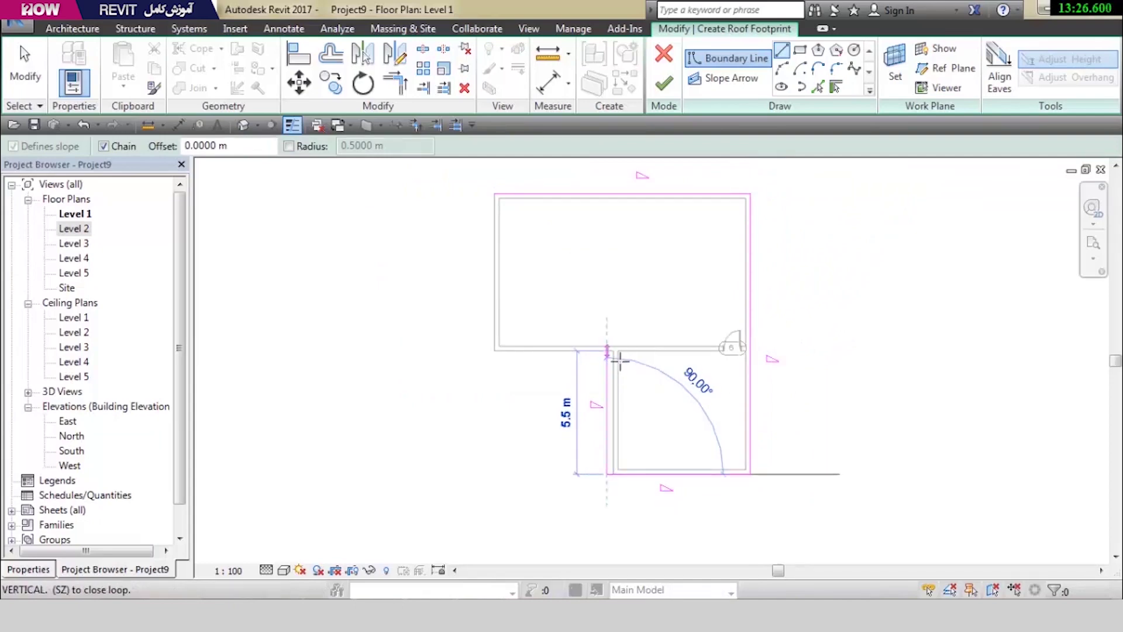
{"action": "key", "text": "Escape"}
Finish the L-shaped boundary via the inner corner, closing the loop at the top-left
{"action": "left_click", "coordinate": [614, 473]}
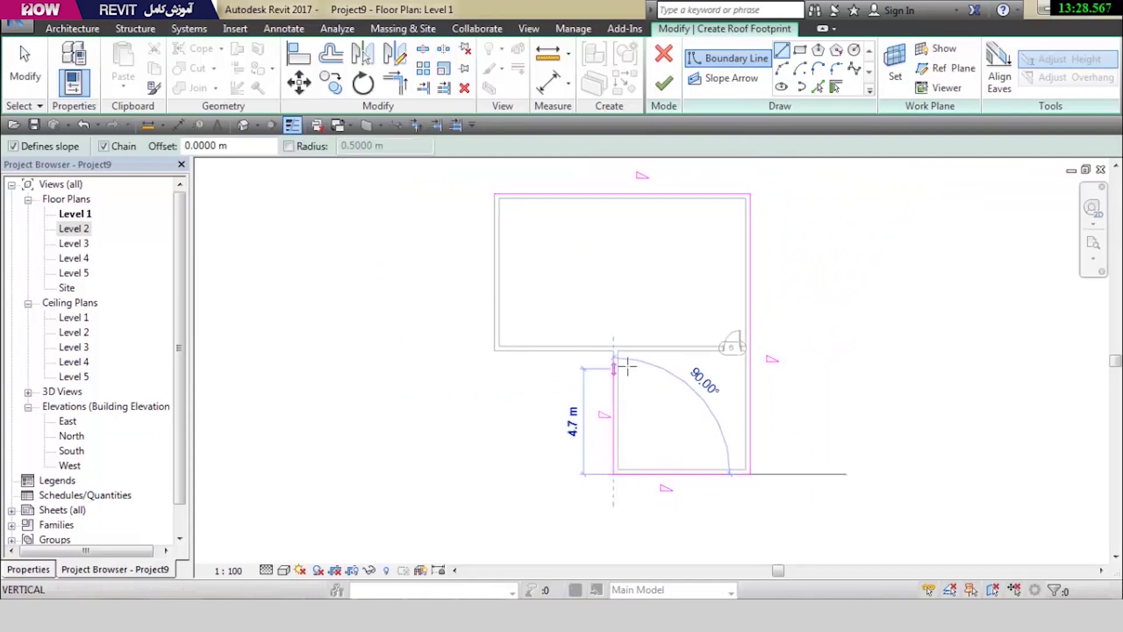
{"action": "left_click", "coordinate": [614, 351]}
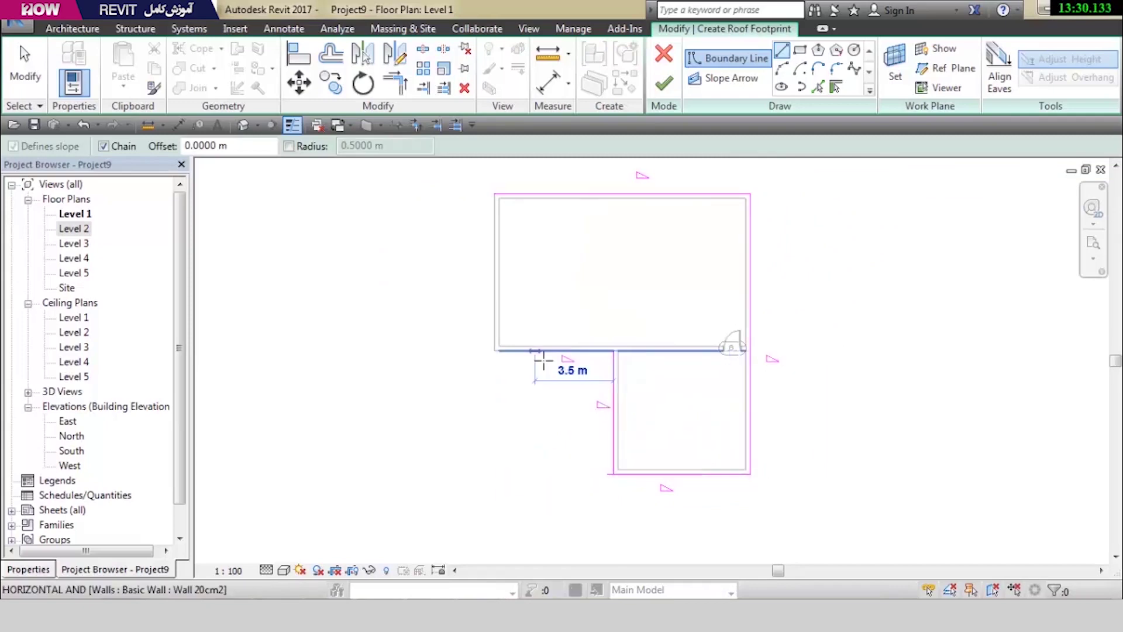
{"action": "left_click", "coordinate": [497, 352]}
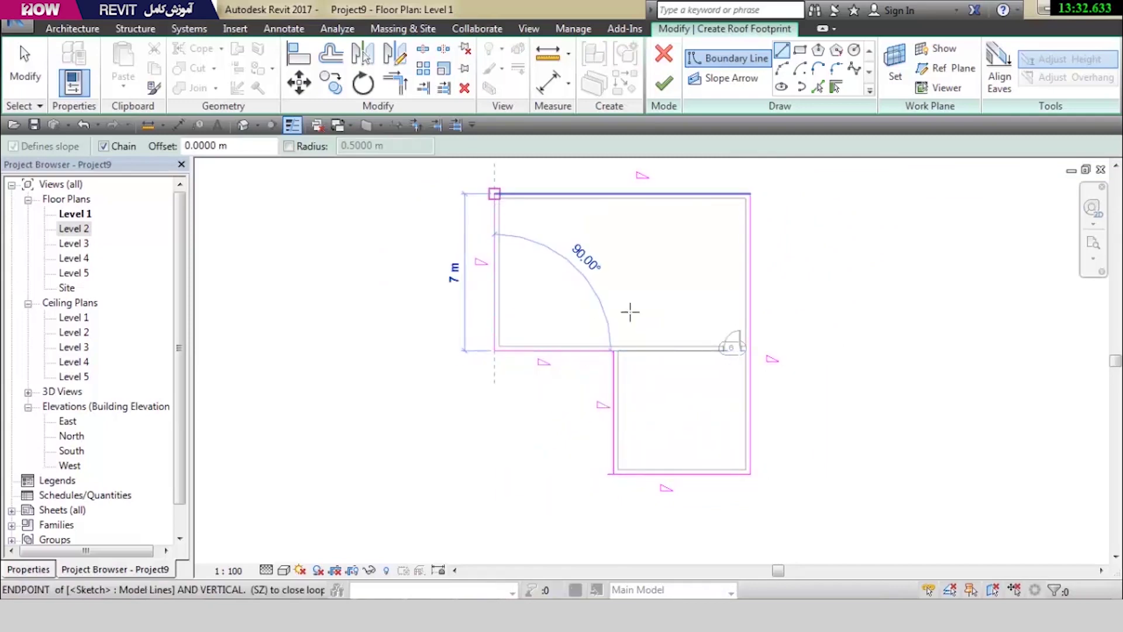
{"action": "left_click", "coordinate": [647, 269]}
{"action": "key", "text": "Escape"}
{"action": "key", "text": "Escape"}
{"action": "scroll", "coordinate": [647, 268], "scroll_direction": "up", "scroll_amount": 2}
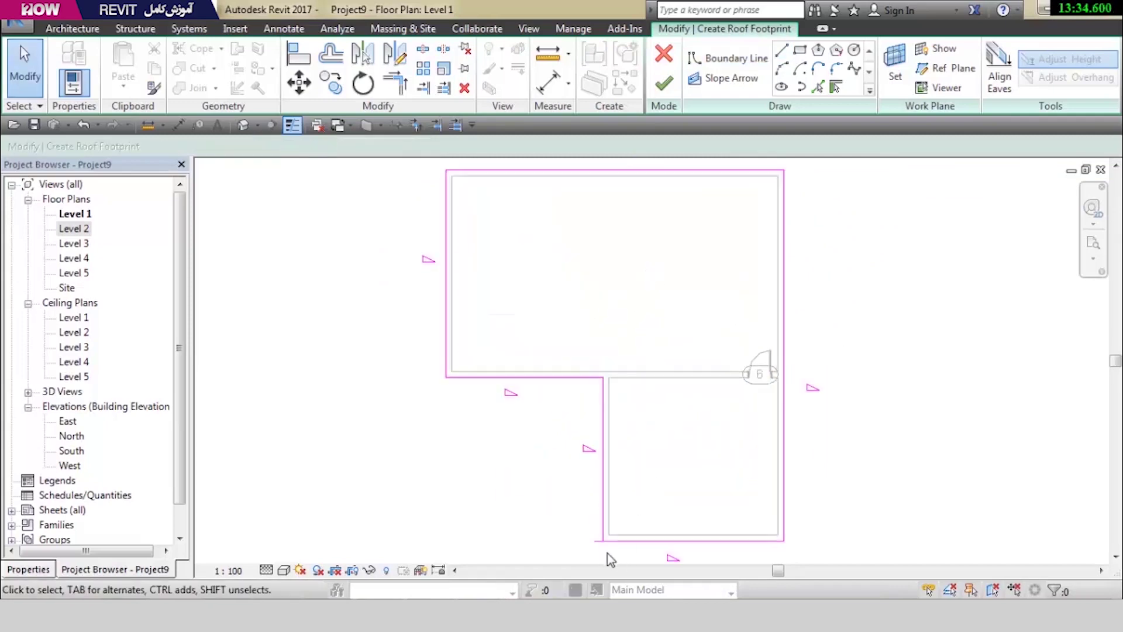
Trim the overshooting bottom boundary line at the lower-left wall corner
{"action": "left_click", "coordinate": [430, 87]}
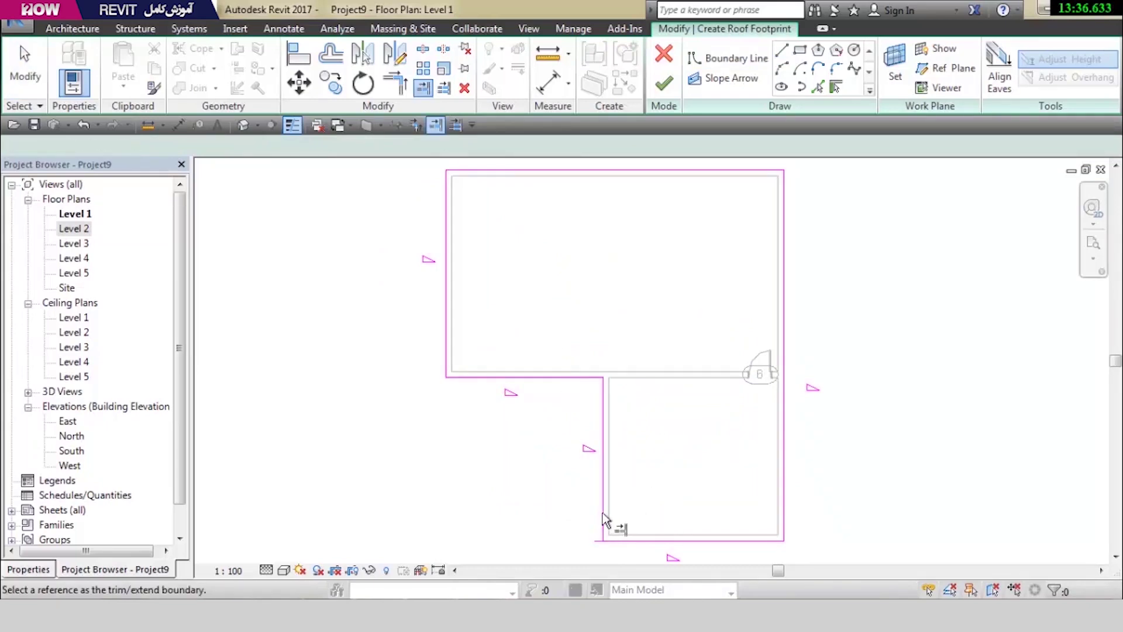
{"action": "left_click", "coordinate": [605, 519]}
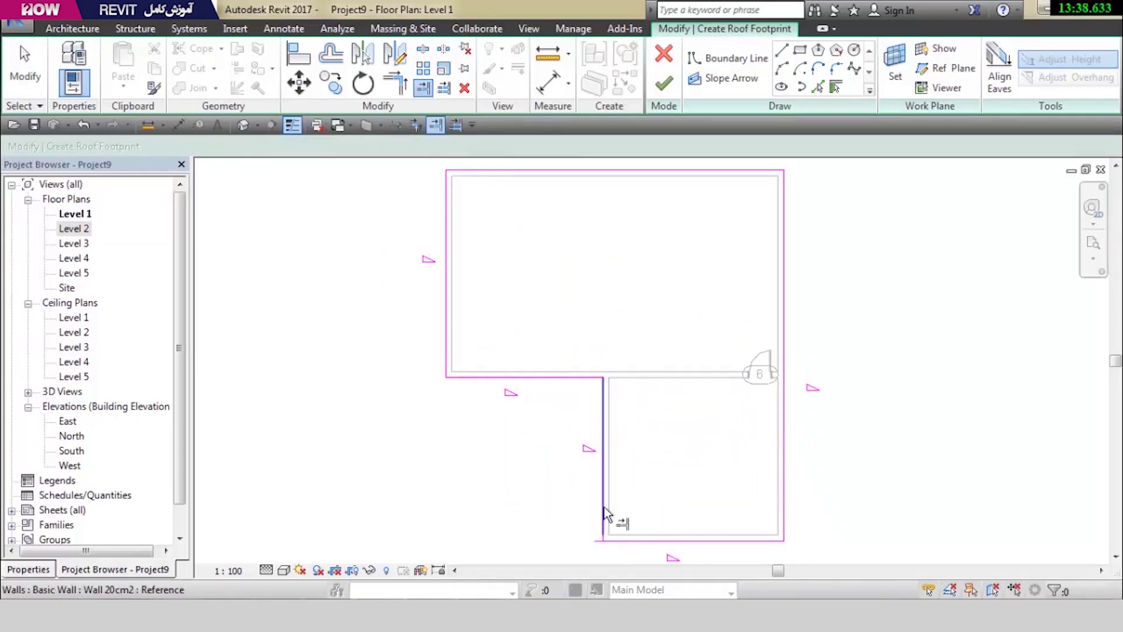
{"action": "left_click", "coordinate": [618, 540]}
{"action": "key", "text": "Escape"}
Select the top boundary line to confirm its 30.00° slope
{"action": "scroll", "coordinate": [673, 439], "scroll_direction": "down", "scroll_amount": 2}
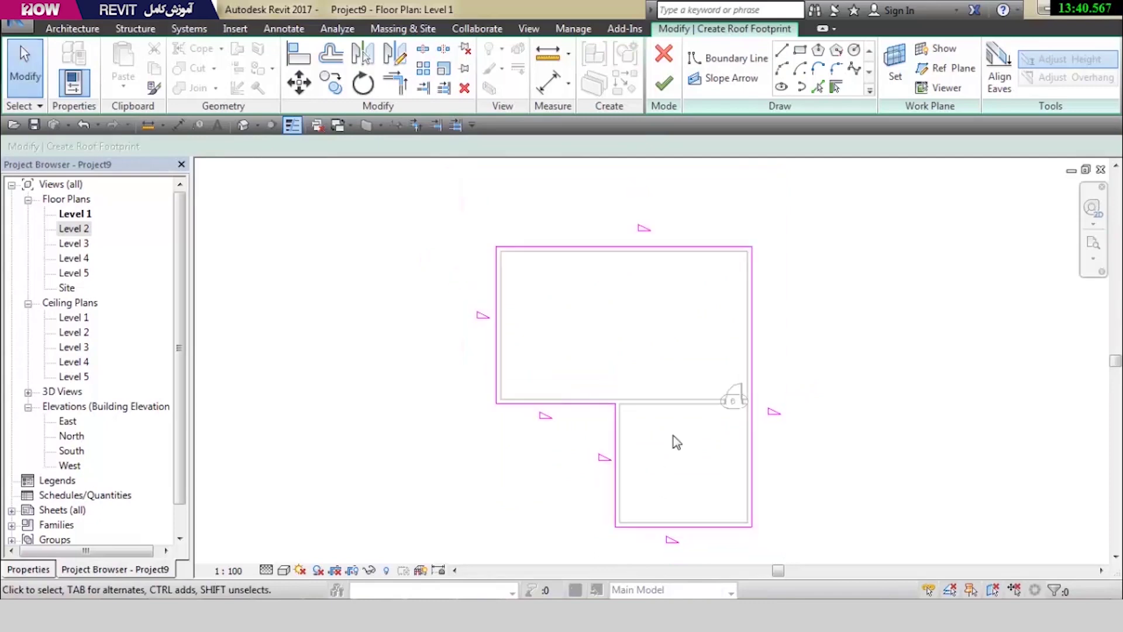
{"action": "middle_click_drag", "start_coordinate": [683, 408], "coordinate": [686, 402]}
{"action": "scroll", "coordinate": [690, 405], "scroll_direction": "up", "scroll_amount": 2}
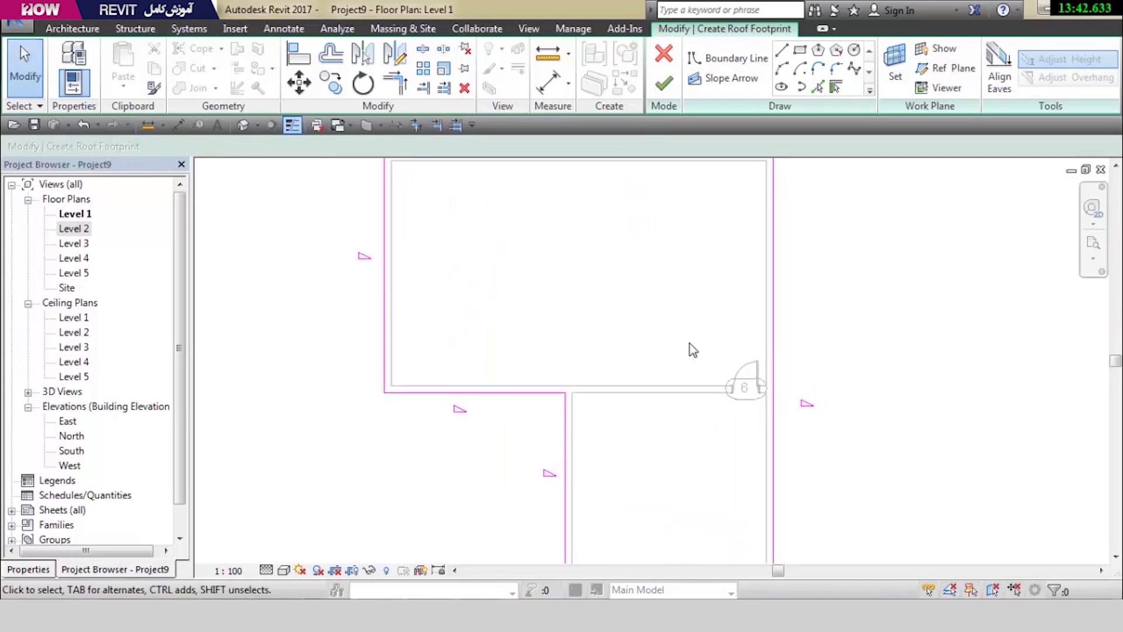
{"action": "scroll", "coordinate": [693, 348], "scroll_direction": "down", "scroll_amount": 1}
{"action": "middle_click_drag", "start_coordinate": [690, 351], "coordinate": [698, 374]}
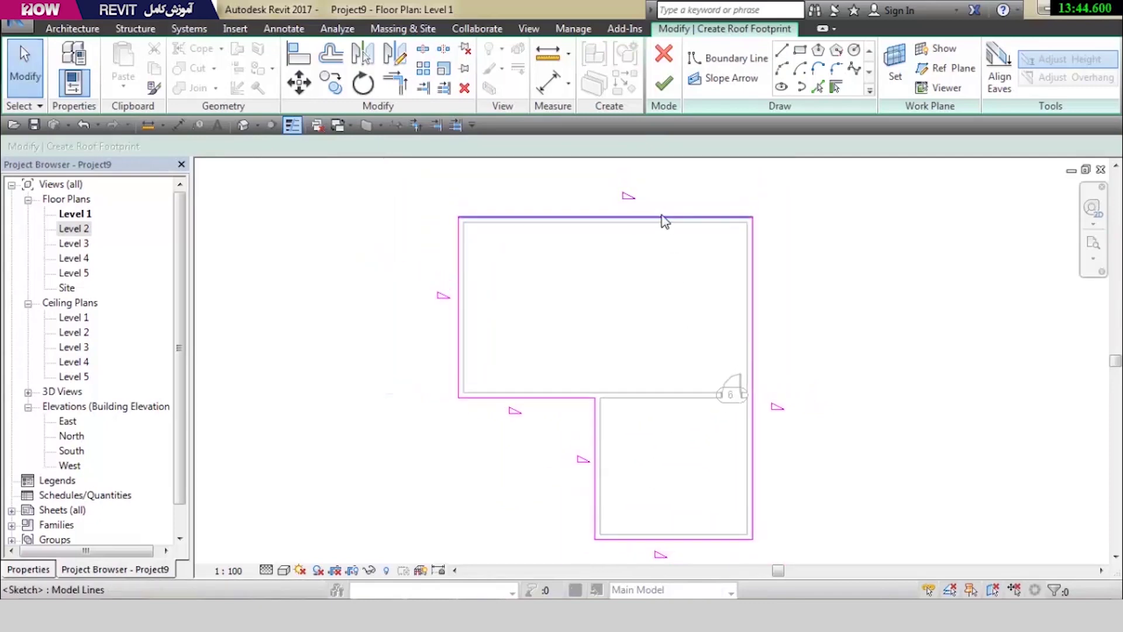
{"action": "left_click", "coordinate": [663, 220]}
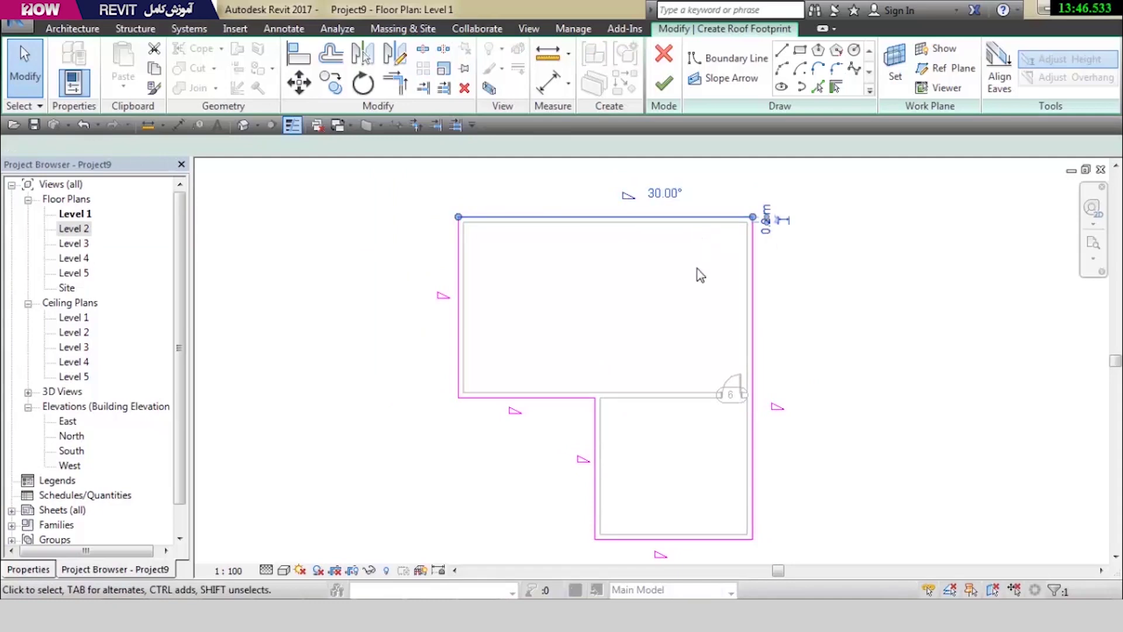
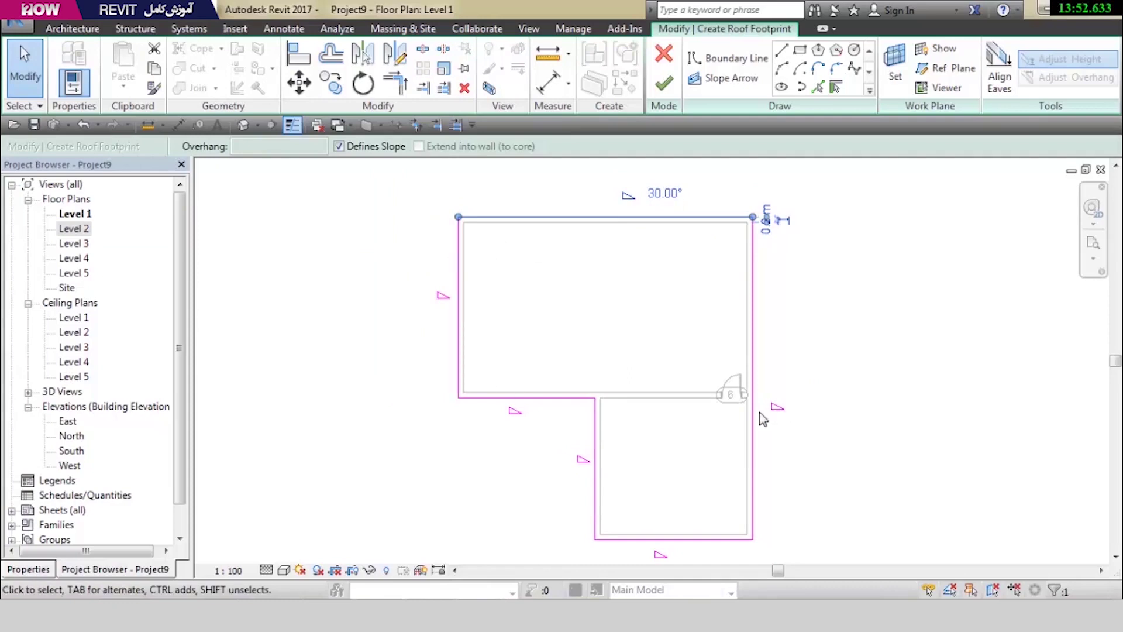
Finish the L-shaped roof footprint with 30.00° slopes and move the attach-walls prompt aside
{"action": "left_click", "coordinate": [663, 194]}
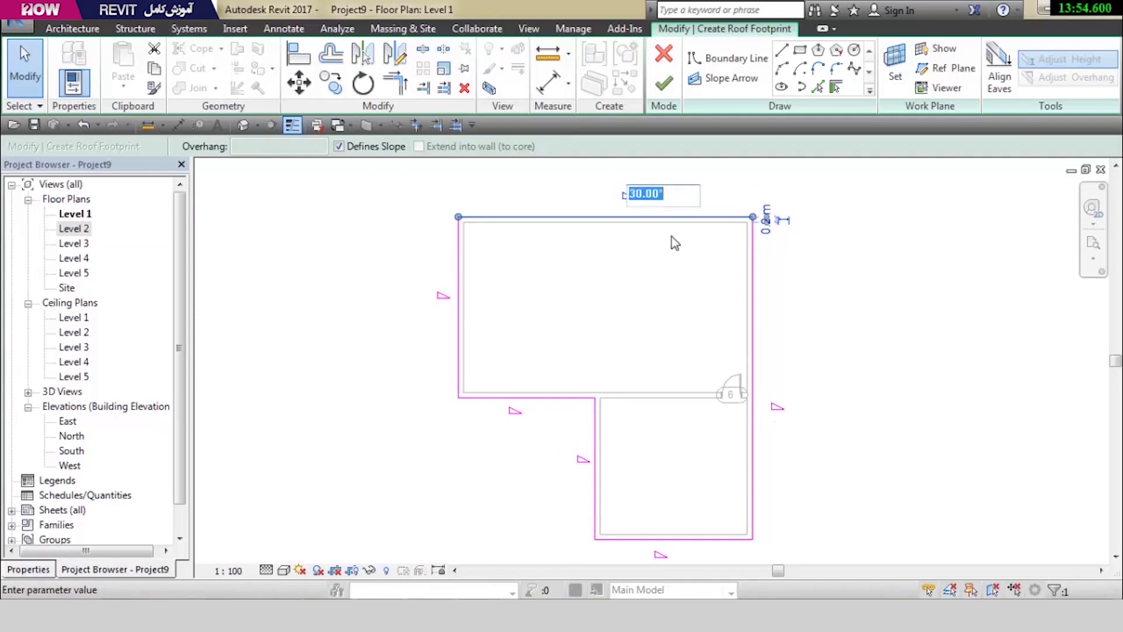
{"action": "left_click", "coordinate": [672, 237]}
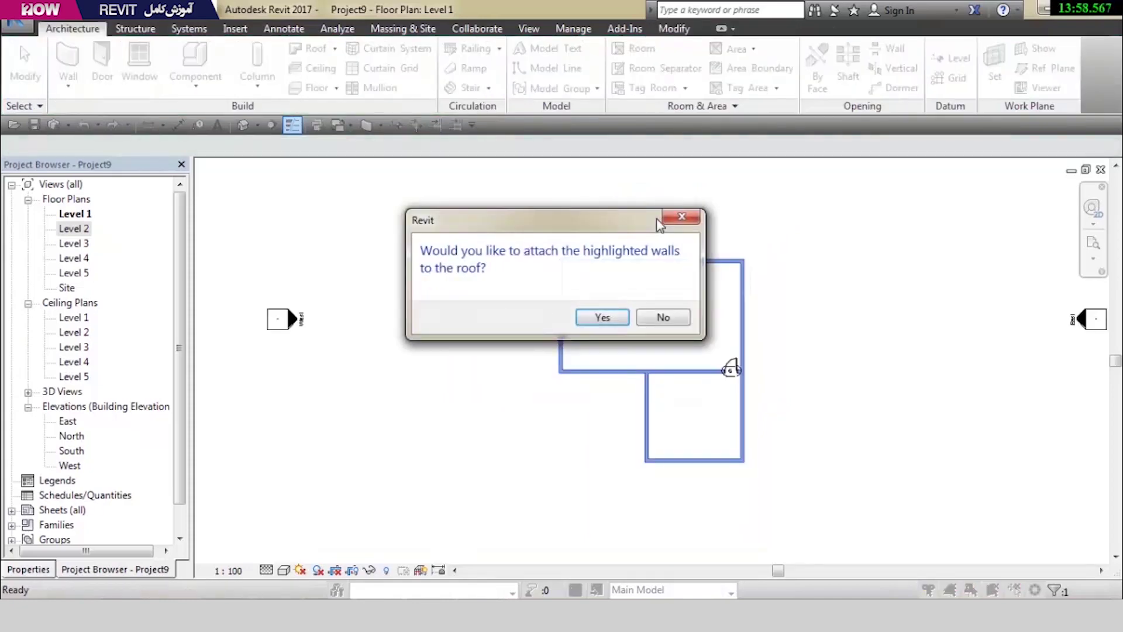
{"action": "mouse_move", "coordinate": [660, 225]}
{"action": "left_mouse_down"}
{"action": "mouse_move", "coordinate": [619, 234]}
{"action": "mouse_move", "coordinate": [469, 205]}
{"action": "left_mouse_up"}
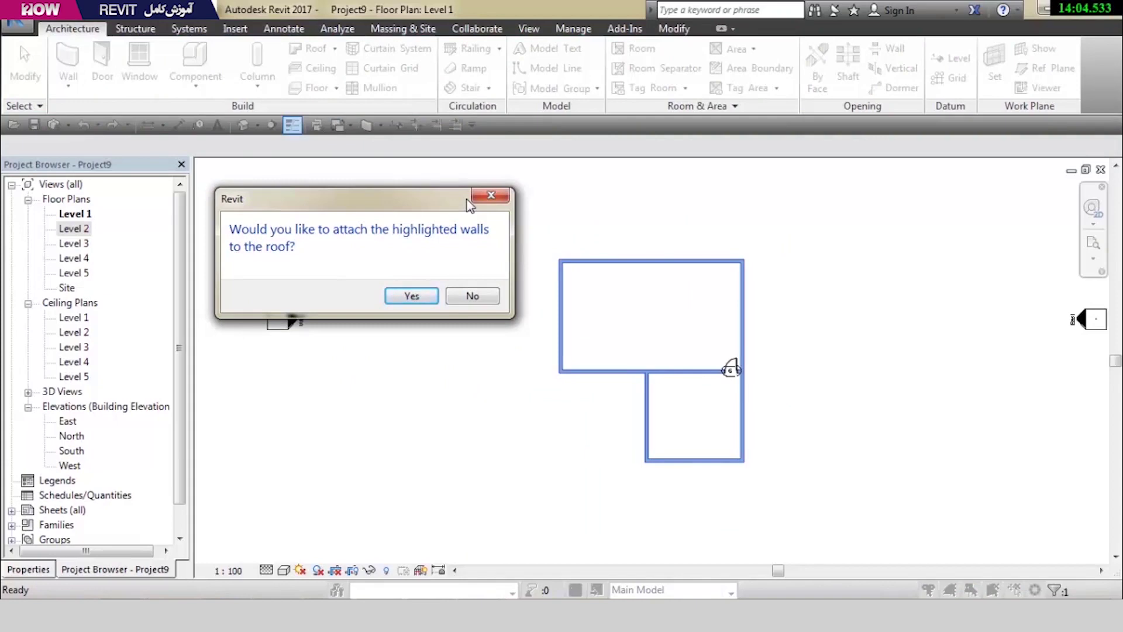
Attach the highlighted walls to the roof and check the result in 3D and the North elevation
{"action": "left_click", "coordinate": [427, 297]}
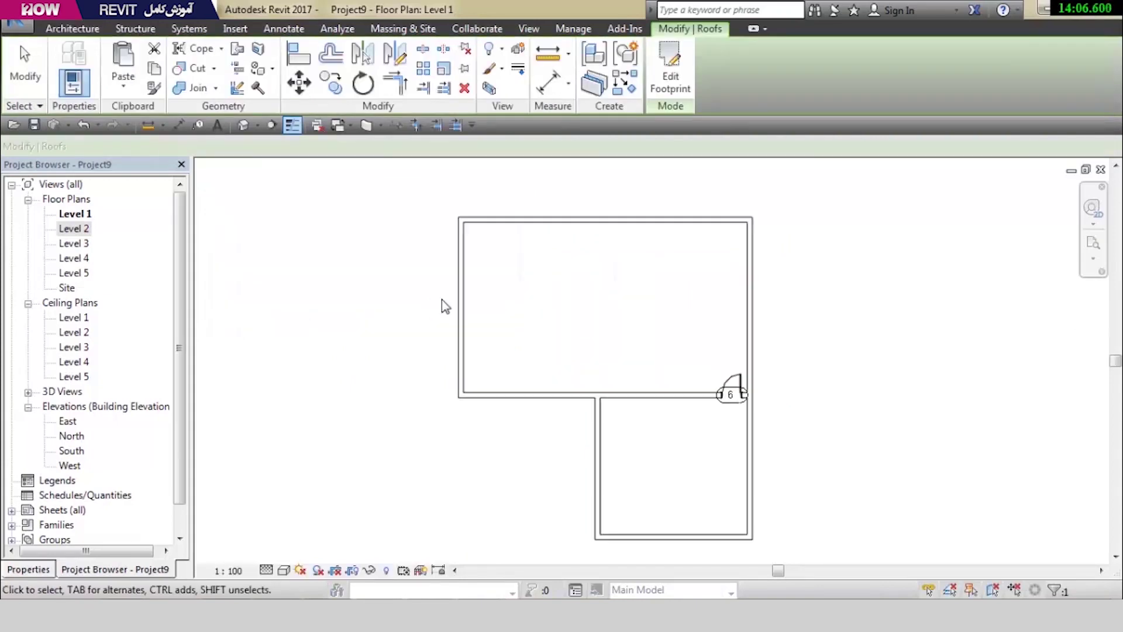
{"action": "left_click", "coordinate": [240, 126]}
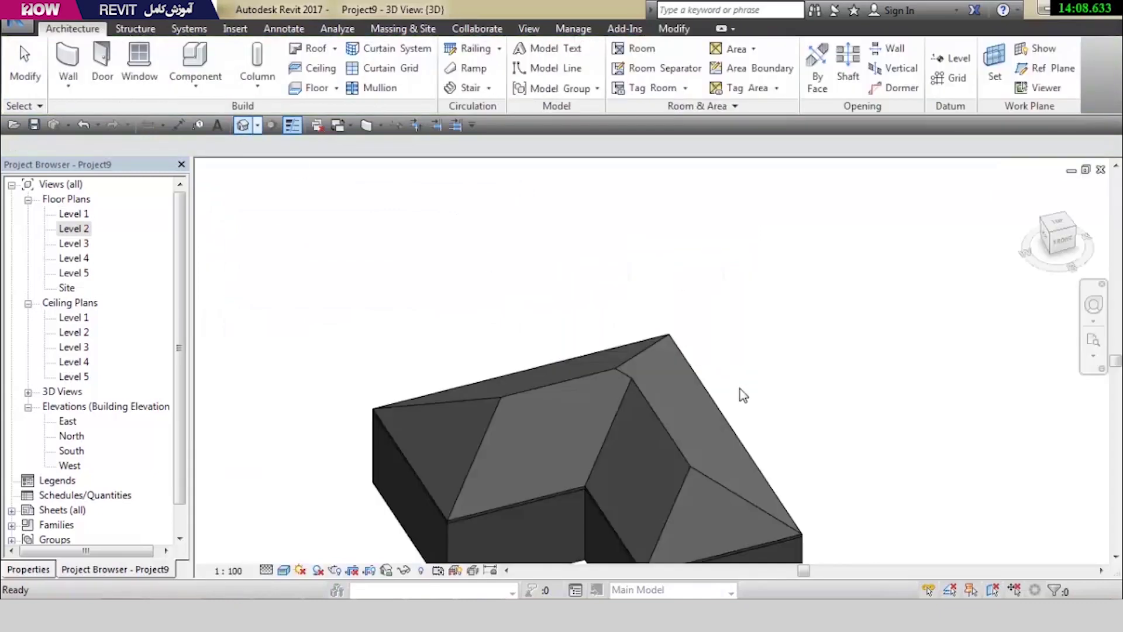
{"action": "mouse_move", "coordinate": [739, 393]}
{"action": "middle_mouse_down", "text": "shift"}
{"action": "mouse_move", "coordinate": [807, 336]}
{"action": "mouse_move", "coordinate": [850, 218]}
{"action": "mouse_move", "coordinate": [845, 192]}
{"action": "middle_mouse_up", "text": "shift"}
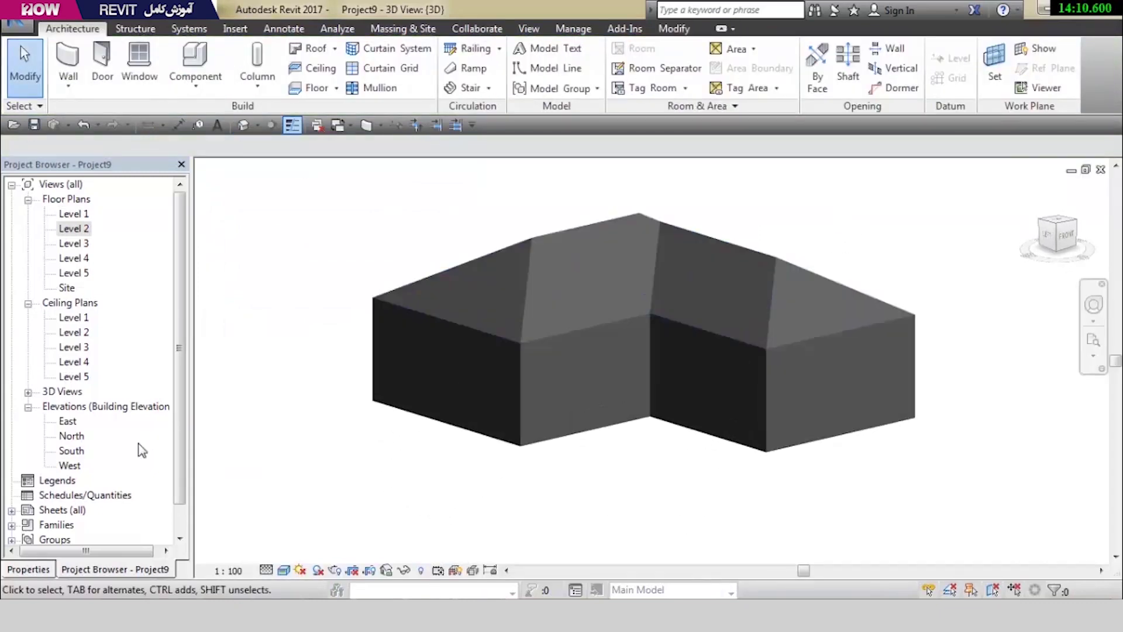
{"action": "left_click", "coordinate": [71, 436]}
{"action": "double_click", "coordinate": [71, 436]}
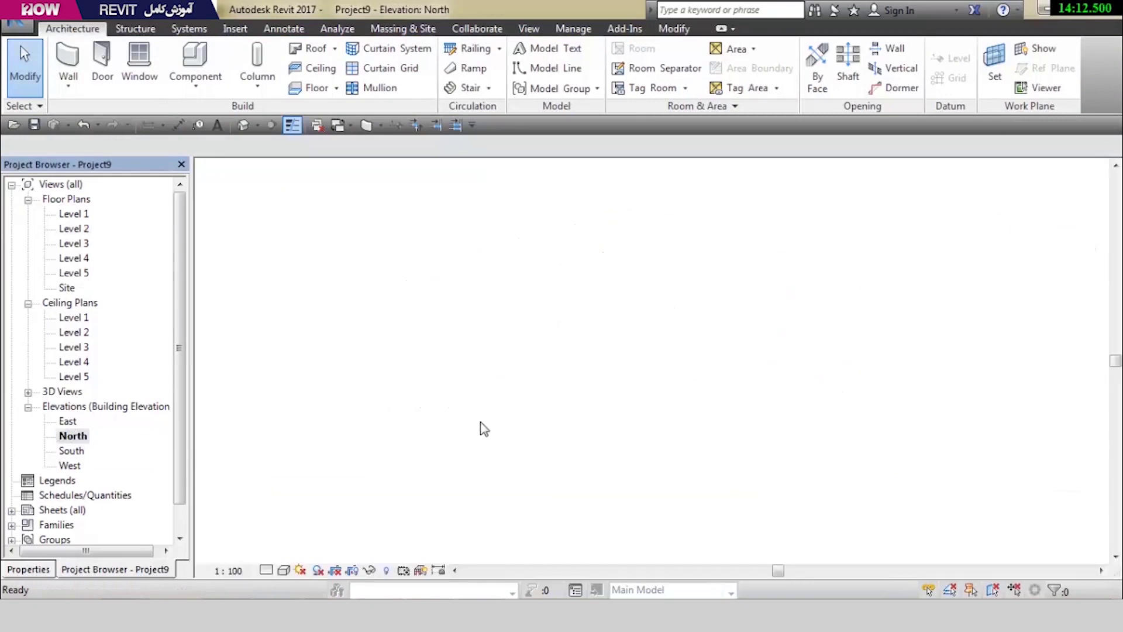
{"action": "scroll", "coordinate": [899, 436], "scroll_direction": "up", "scroll_amount": 3}
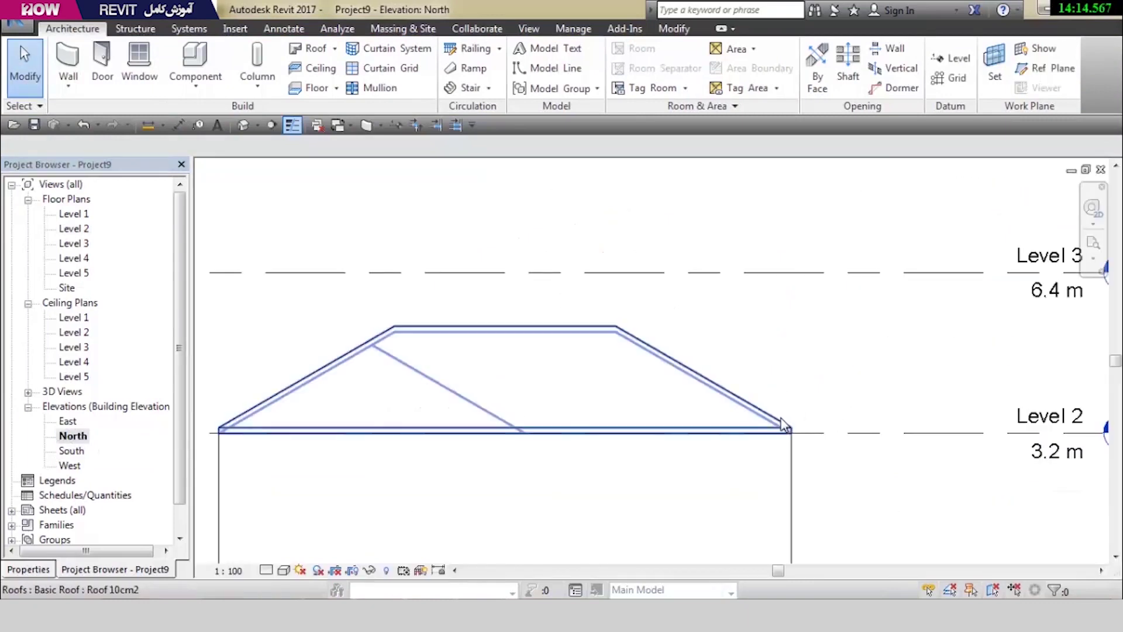
Select the roof in 3D, orbit around the L-shaped building, and view it from the top
{"action": "left_click", "coordinate": [243, 125]}
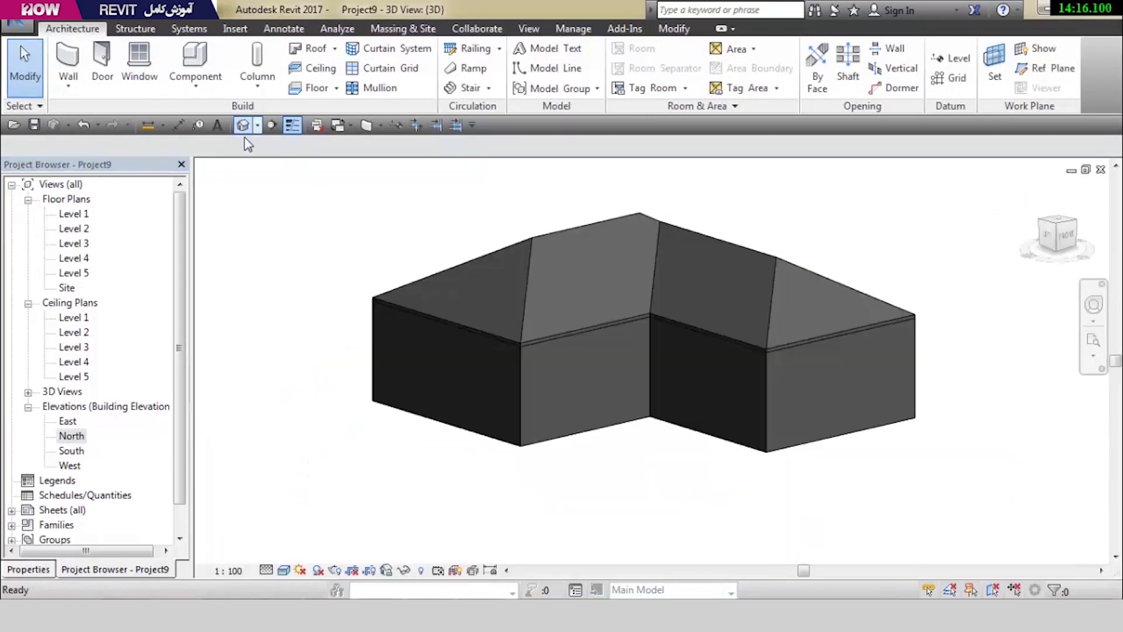
{"action": "left_click", "coordinate": [535, 239]}
{"action": "middle_click_drag", "start_coordinate": [762, 286], "coordinate": [696, 300], "text": "shift"}
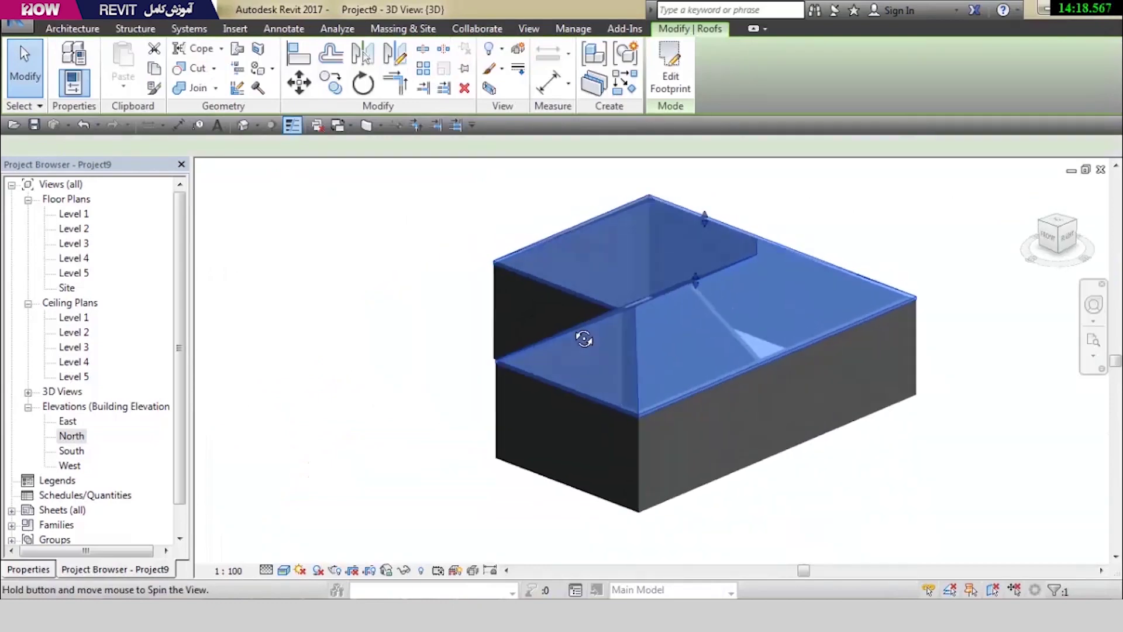
{"action": "scroll", "coordinate": [746, 312], "scroll_direction": "up", "scroll_amount": 4}
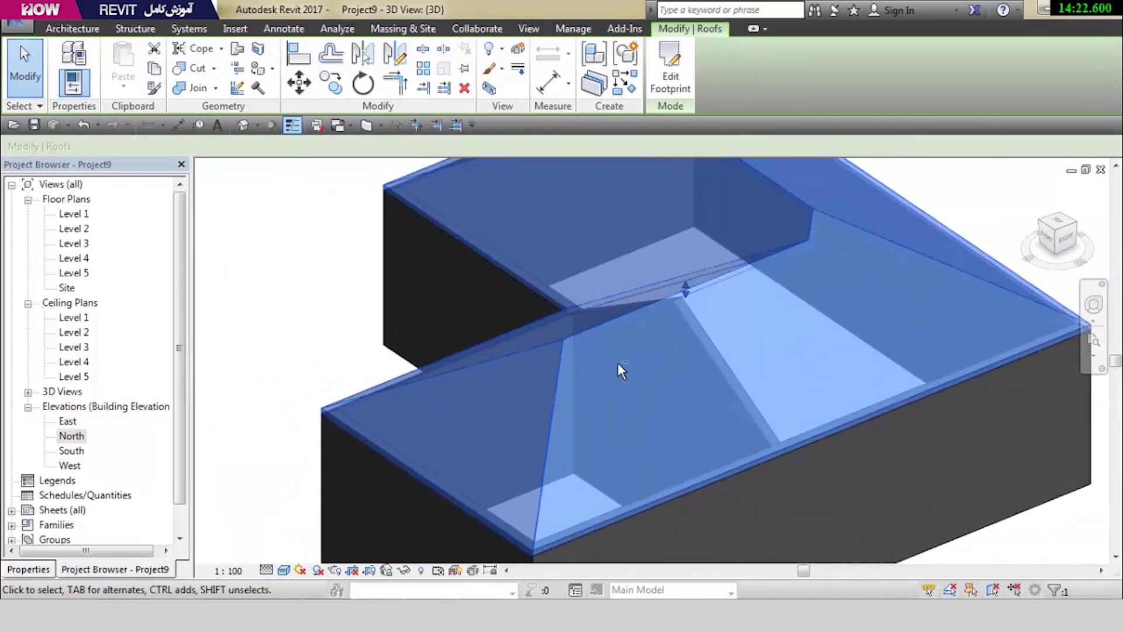
{"action": "mouse_move", "coordinate": [620, 369]}
{"action": "middle_mouse_down", "text": "shift"}
{"action": "mouse_move", "coordinate": [744, 393]}
{"action": "mouse_move", "coordinate": [809, 275]}
{"action": "mouse_move", "coordinate": [777, 263]}
{"action": "mouse_move", "coordinate": [845, 204]}
{"action": "middle_mouse_up", "text": "shift"}
{"action": "scroll", "coordinate": [778, 234], "scroll_direction": "down", "scroll_amount": 3}
{"action": "scroll", "coordinate": [844, 204], "scroll_direction": "down", "scroll_amount": 3}
{"action": "mouse_move", "coordinate": [948, 217]}
{"action": "middle_mouse_down", "text": "shift"}
{"action": "mouse_move", "coordinate": [885, 233]}
{"action": "mouse_move", "coordinate": [637, 216]}
{"action": "middle_mouse_up", "text": "shift"}
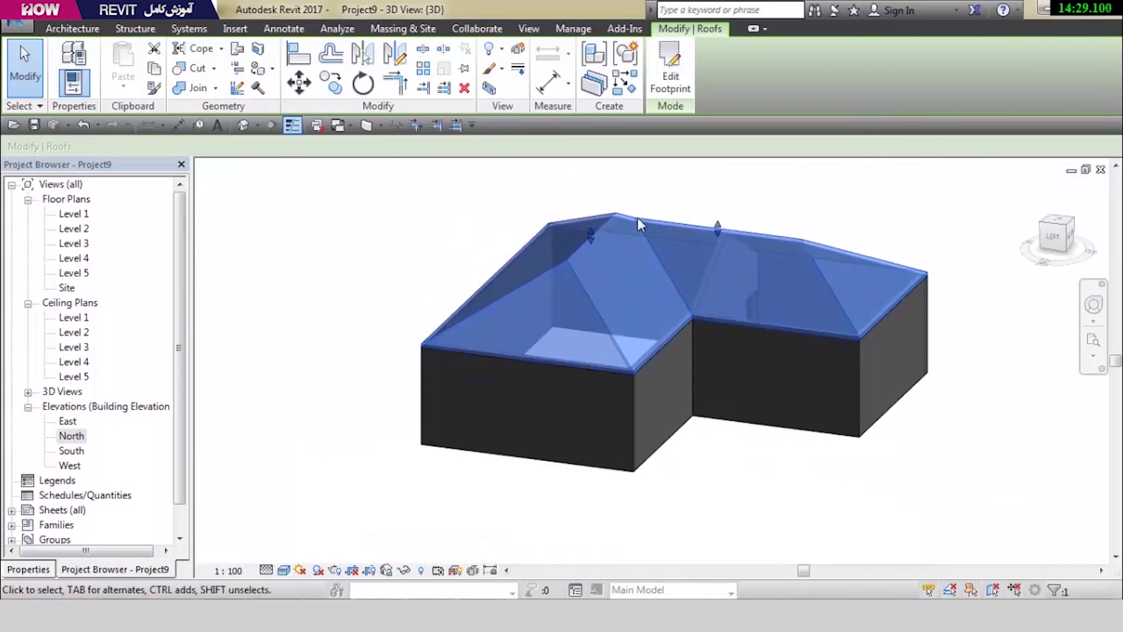
{"action": "left_click", "coordinate": [1056, 223]}
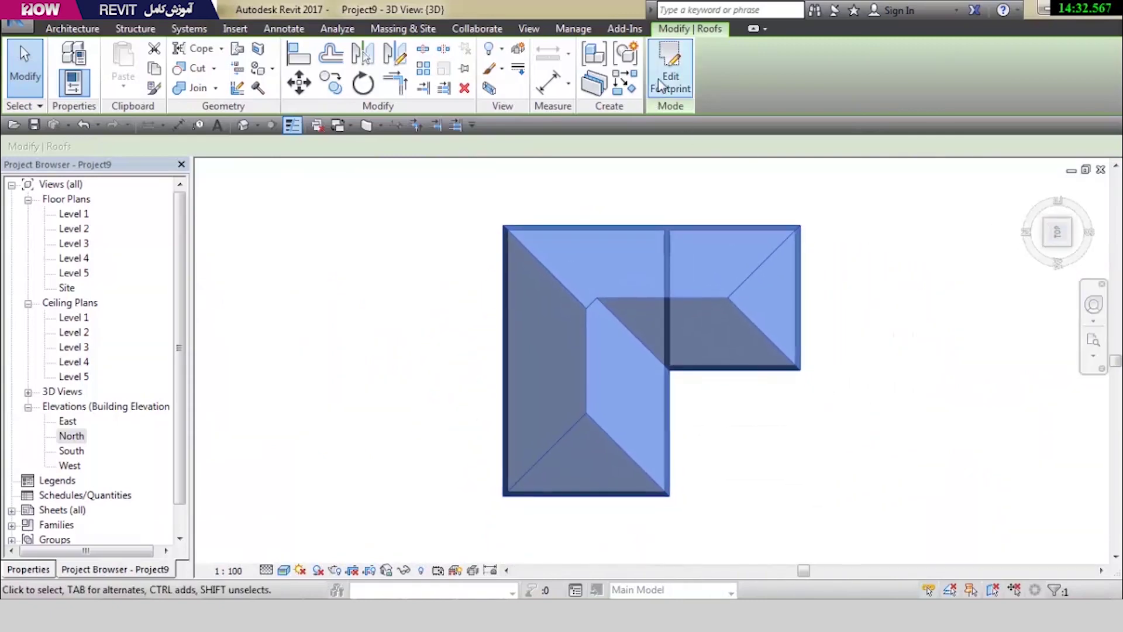
Edit the roof footprint on the Level 2 plan and select the right and left boundary lines
{"action": "left_click", "coordinate": [666, 82]}
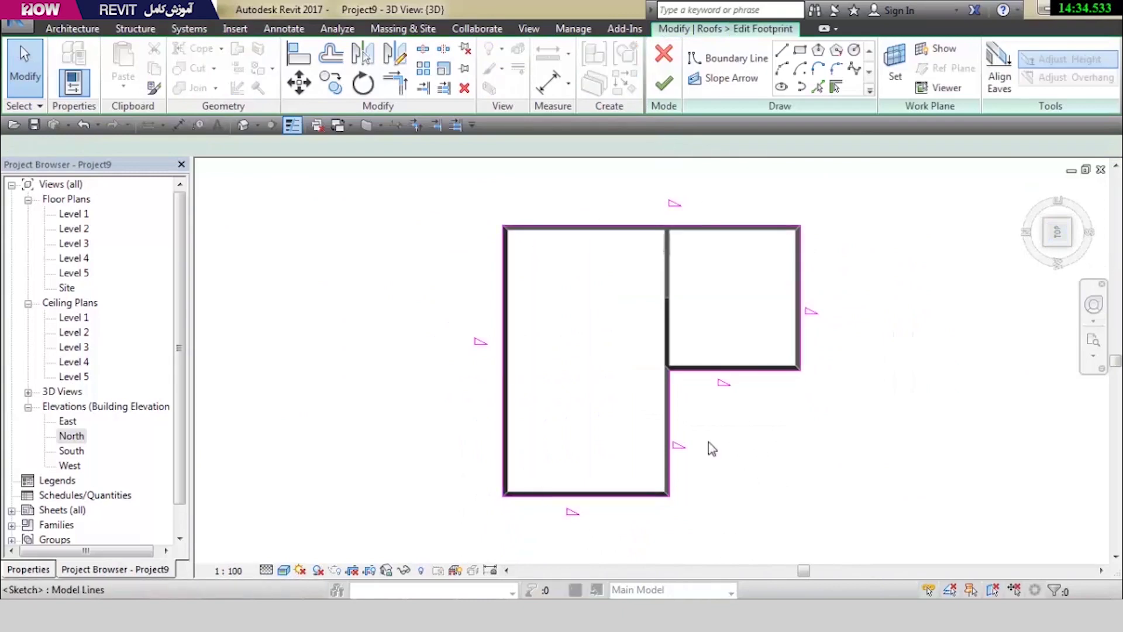
{"action": "middle_click_drag", "start_coordinate": [669, 288], "coordinate": [643, 298]}
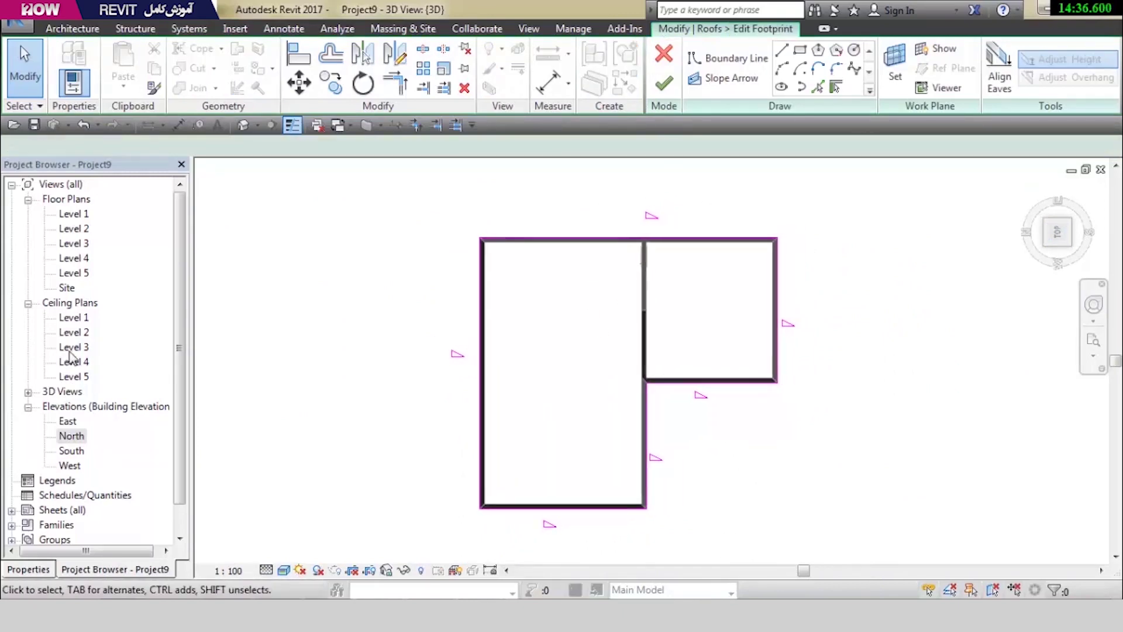
{"action": "double_click", "coordinate": [74, 228]}
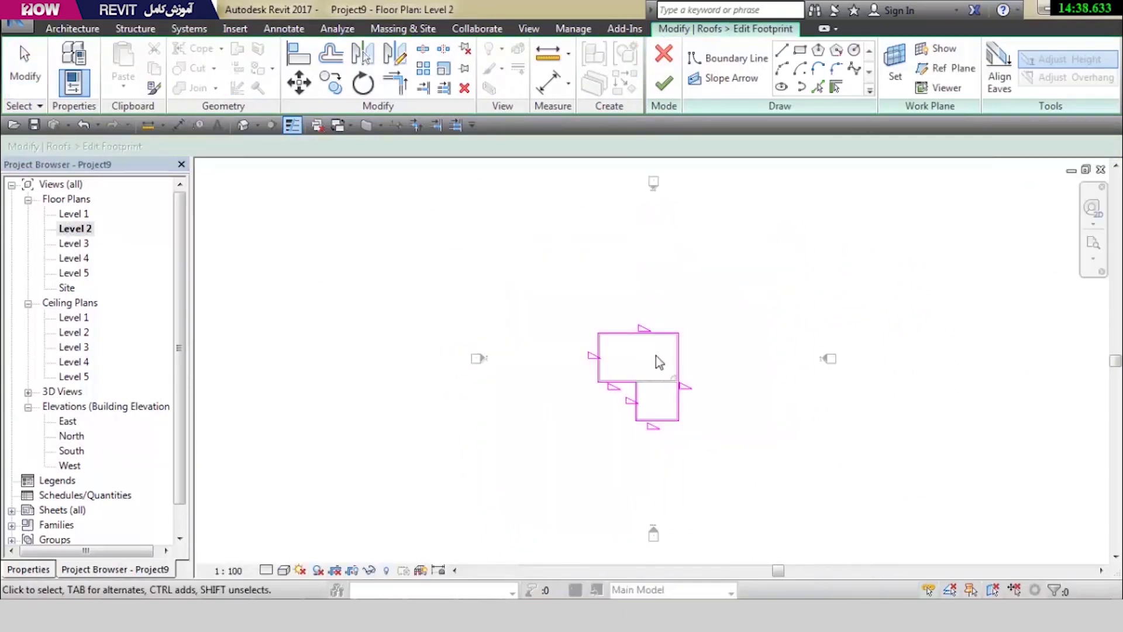
{"action": "scroll", "coordinate": [655, 355], "scroll_direction": "up", "scroll_amount": 3}
{"action": "scroll", "coordinate": [652, 370], "scroll_direction": "up", "scroll_amount": 3}
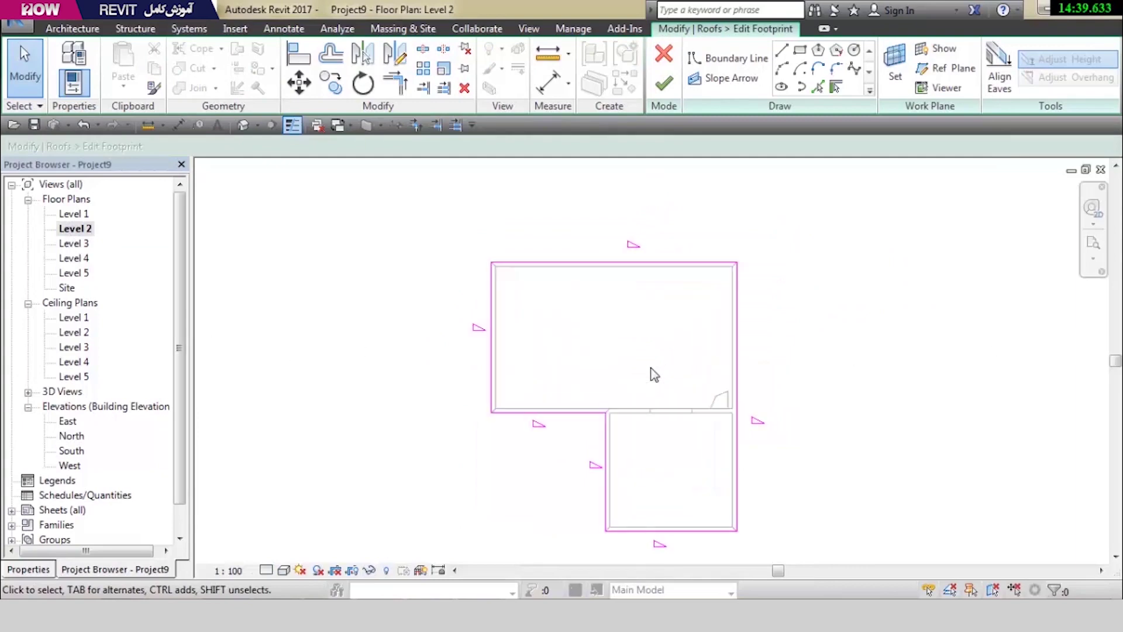
{"action": "left_click", "coordinate": [736, 301]}
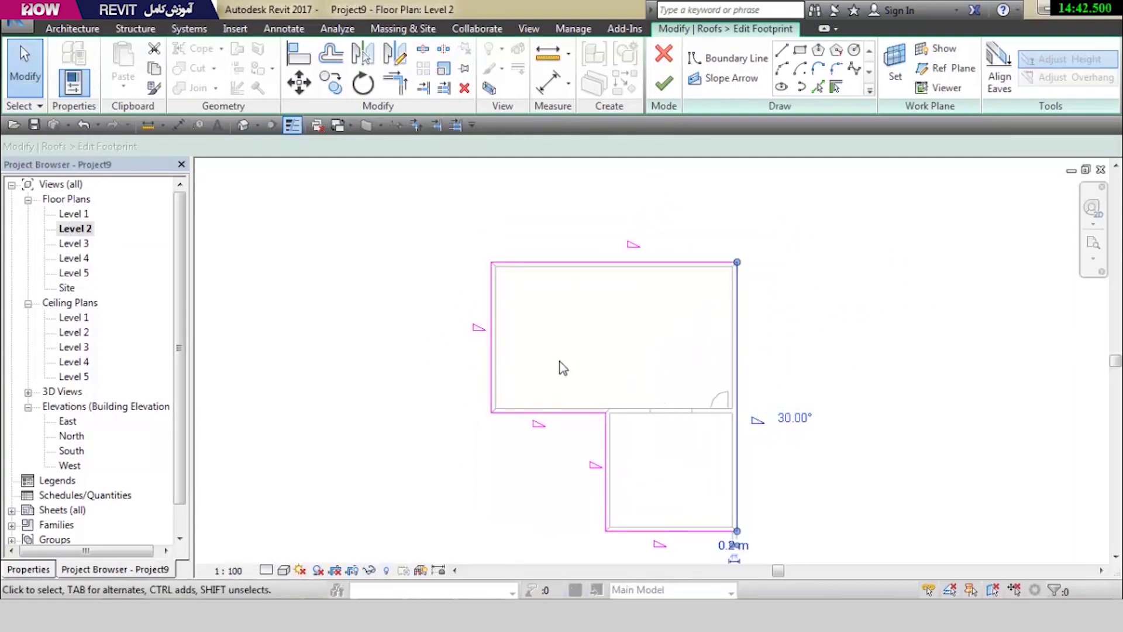
{"action": "left_click", "coordinate": [491, 359]}
{"action": "left_click", "coordinate": [566, 349]}
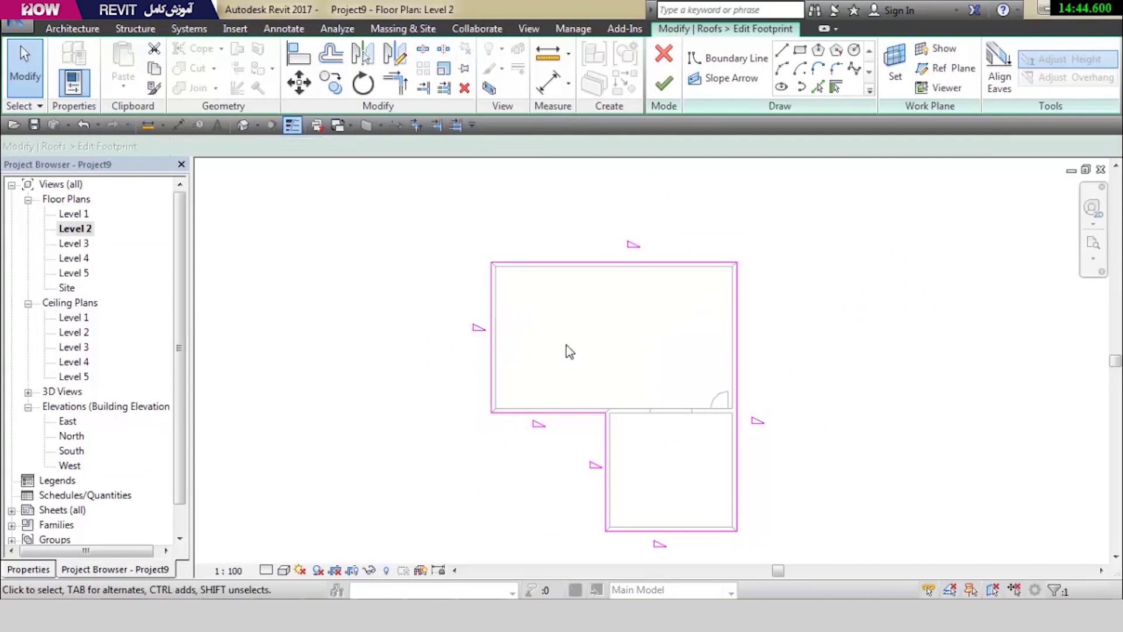
{"action": "left_click", "coordinate": [737, 365]}
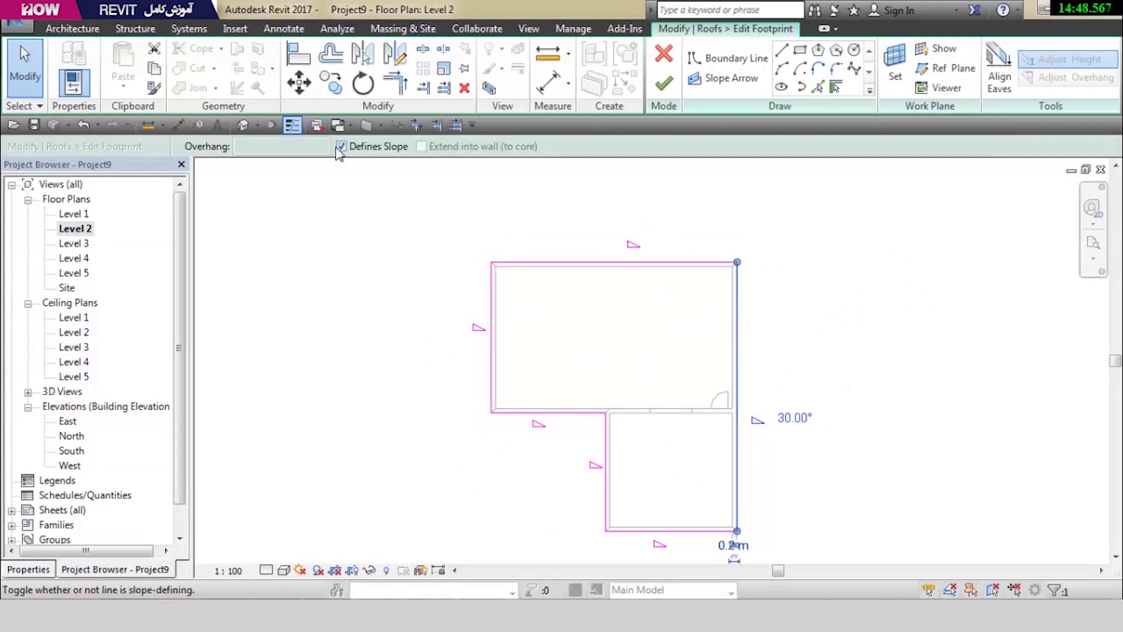
Turn off Defines Slope on the right, left and bump's inner boundary lines, then finish the footprint
{"action": "left_click", "coordinate": [341, 146]}
{"action": "left_click_drag", "start_coordinate": [536, 321], "coordinate": [444, 353]}
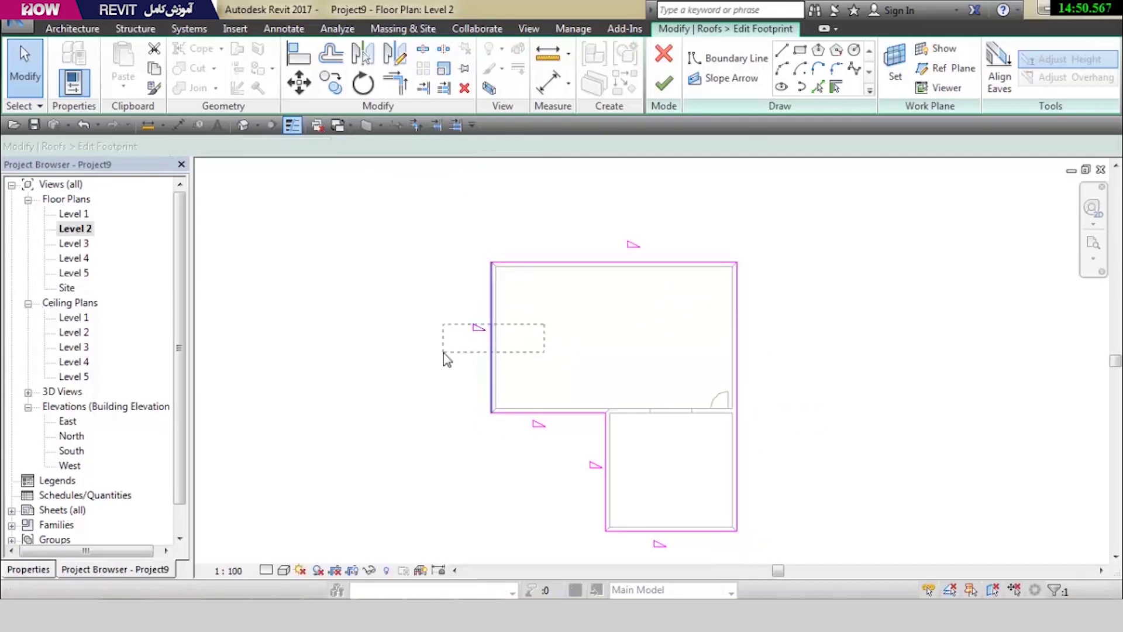
{"action": "left_click", "coordinate": [341, 146]}
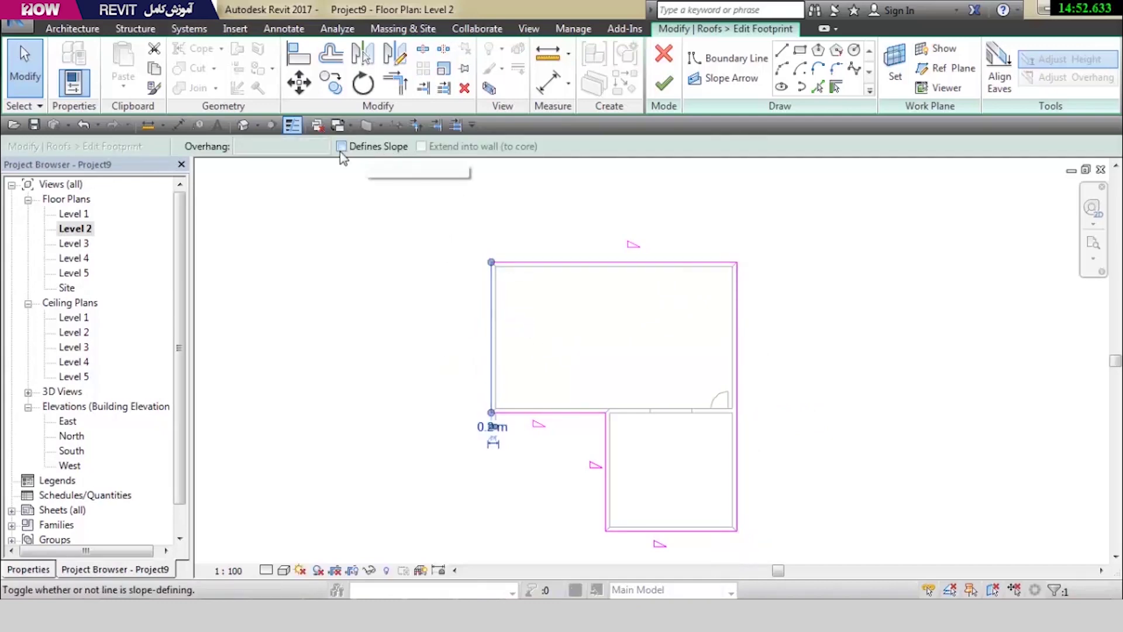
{"action": "left_click", "coordinate": [585, 435]}
{"action": "left_click", "coordinate": [605, 465]}
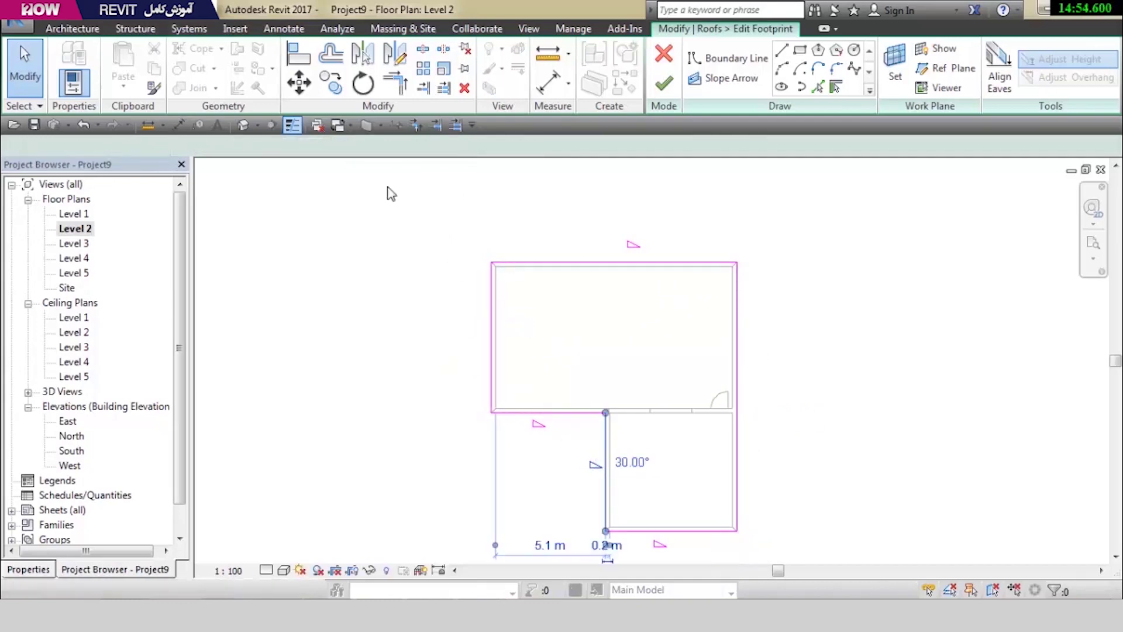
{"action": "left_click", "coordinate": [365, 149]}
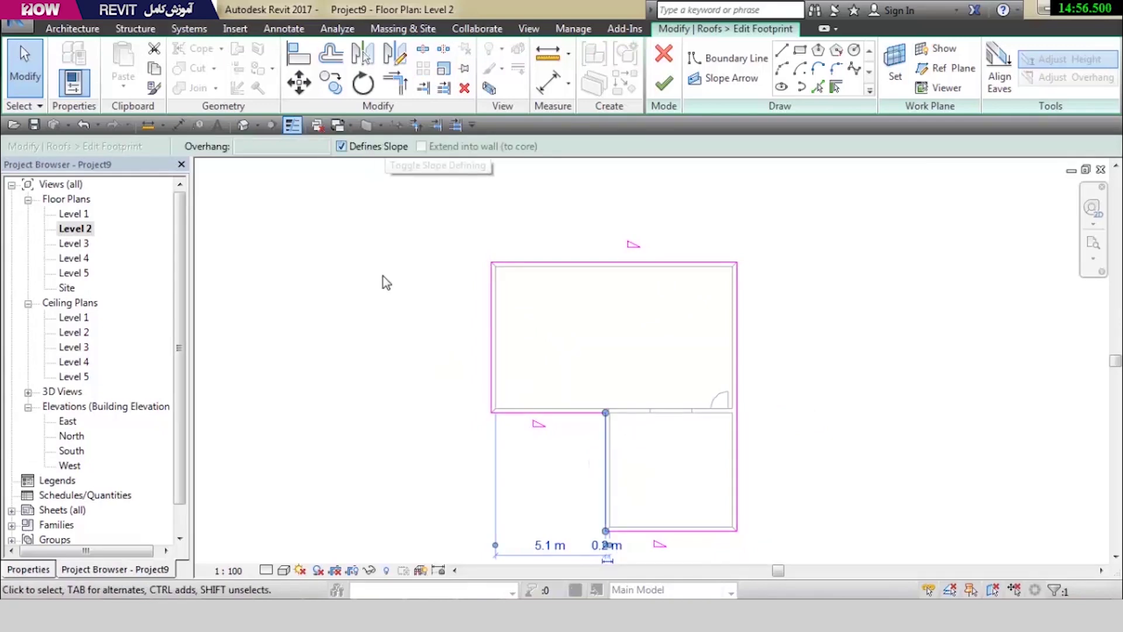
{"action": "left_click", "coordinate": [700, 353]}
{"action": "left_click", "coordinate": [665, 88]}
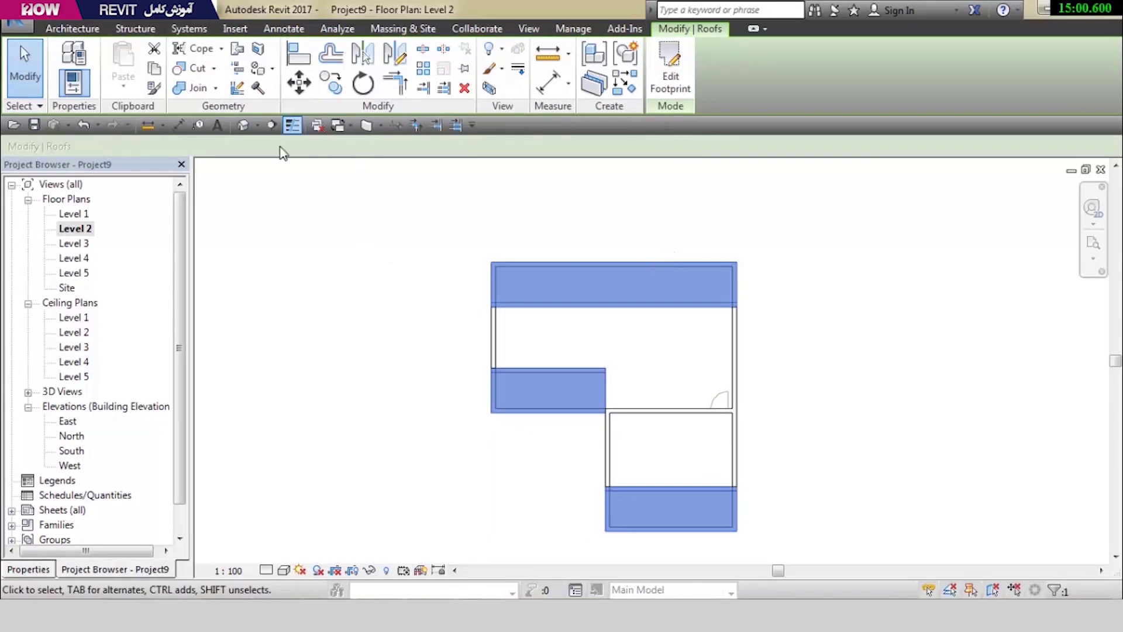
In 3D, select the wall between the two roof parts and view it from the front
{"action": "left_click", "coordinate": [243, 125]}
{"action": "mouse_move", "coordinate": [704, 402]}
{"action": "middle_mouse_down", "text": "shift"}
{"action": "mouse_move", "coordinate": [760, 333]}
{"action": "mouse_move", "coordinate": [810, 376]}
{"action": "mouse_move", "coordinate": [672, 351]}
{"action": "mouse_move", "coordinate": [907, 300]}
{"action": "mouse_move", "coordinate": [695, 456]}
{"action": "middle_mouse_up", "text": "shift"}
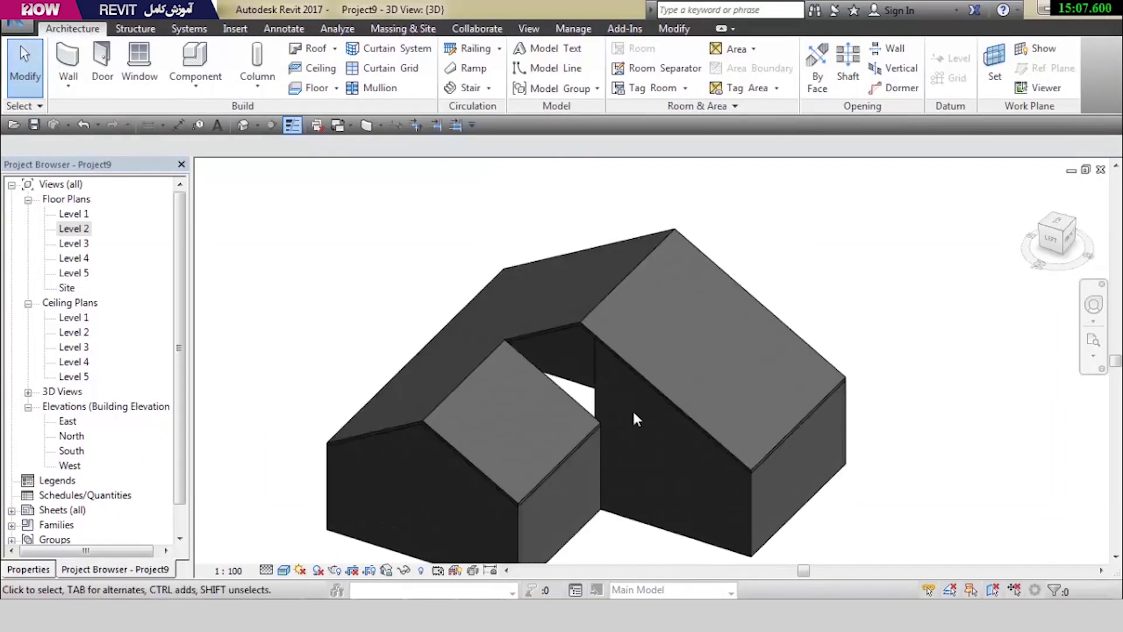
{"action": "left_click", "coordinate": [596, 380]}
{"action": "mouse_move", "coordinate": [560, 429]}
{"action": "middle_mouse_down", "text": "shift"}
{"action": "mouse_move", "coordinate": [439, 413]}
{"action": "mouse_move", "coordinate": [575, 340]}
{"action": "mouse_move", "coordinate": [594, 365]}
{"action": "middle_mouse_up", "text": "shift"}
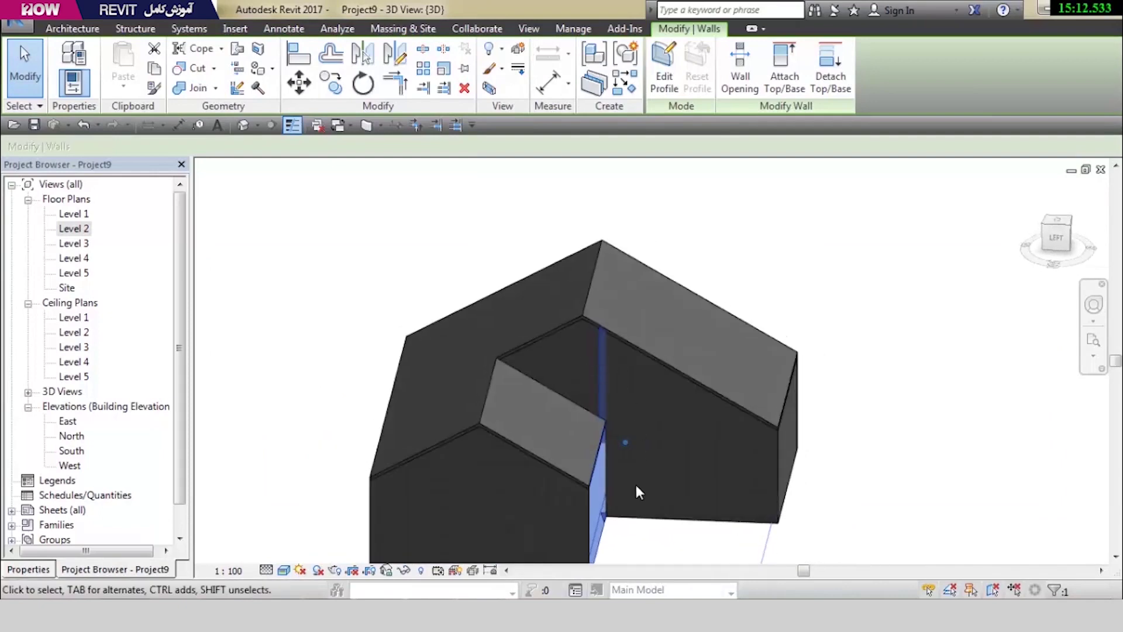
{"action": "mouse_move", "coordinate": [641, 518]}
{"action": "middle_mouse_down", "text": "shift"}
{"action": "mouse_move", "coordinate": [640, 531]}
{"action": "mouse_move", "coordinate": [959, 294]}
{"action": "middle_mouse_up", "text": "shift"}
{"action": "left_click", "coordinate": [1025, 234]}
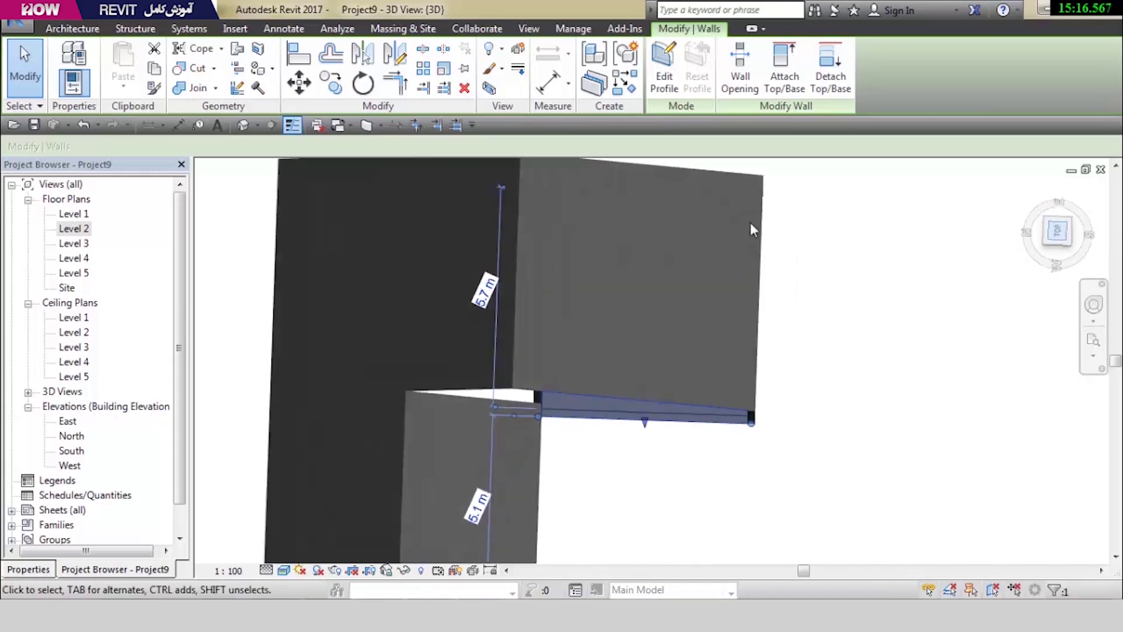
Extend the wall's end to the building's left edge and inspect the result
{"action": "middle_click_drag", "start_coordinate": [541, 319], "coordinate": [725, 336]}
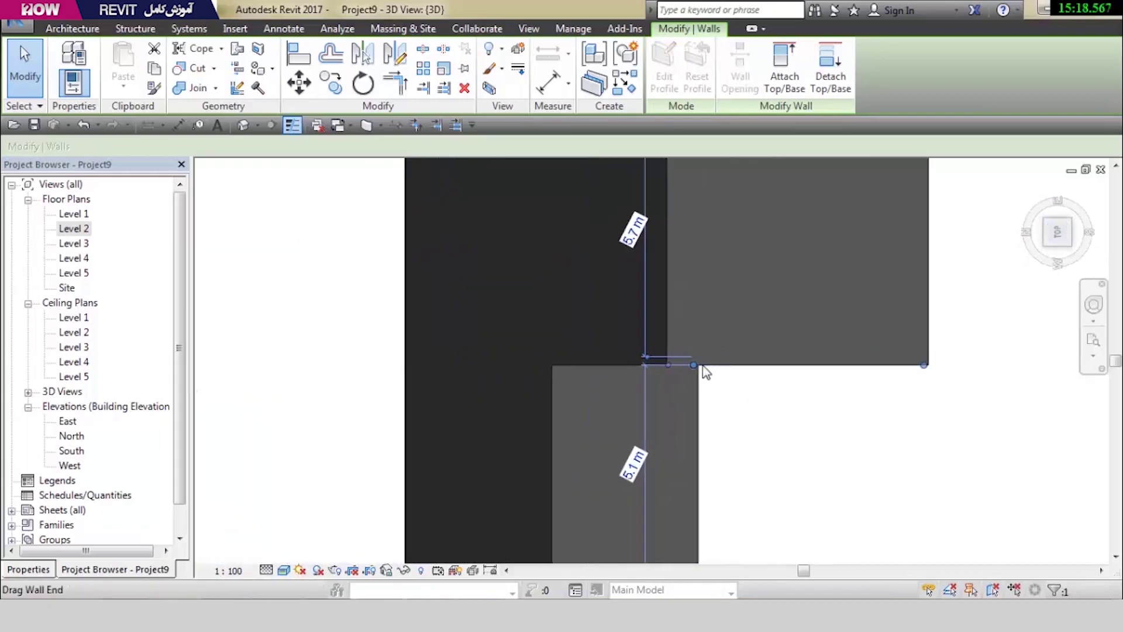
{"action": "left_click_drag", "start_coordinate": [680, 370], "coordinate": [413, 366]}
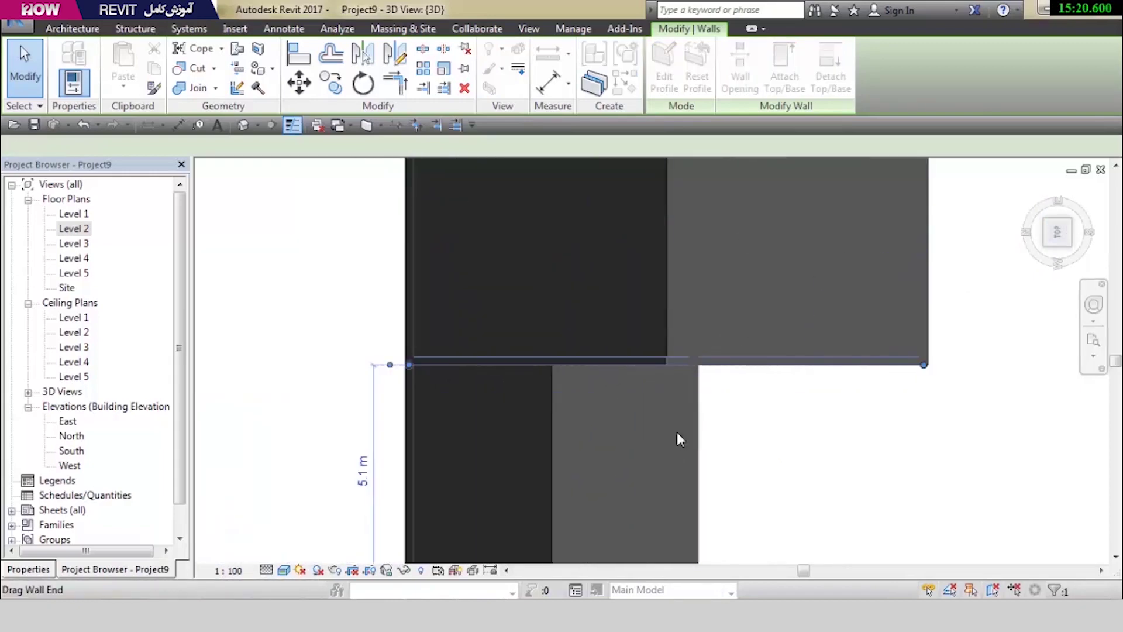
{"action": "middle_click_drag", "start_coordinate": [676, 432], "coordinate": [648, 195], "text": "shift"}
{"action": "key", "text": "Escape"}
{"action": "middle_click_drag", "start_coordinate": [677, 321], "coordinate": [647, 223], "text": "shift"}
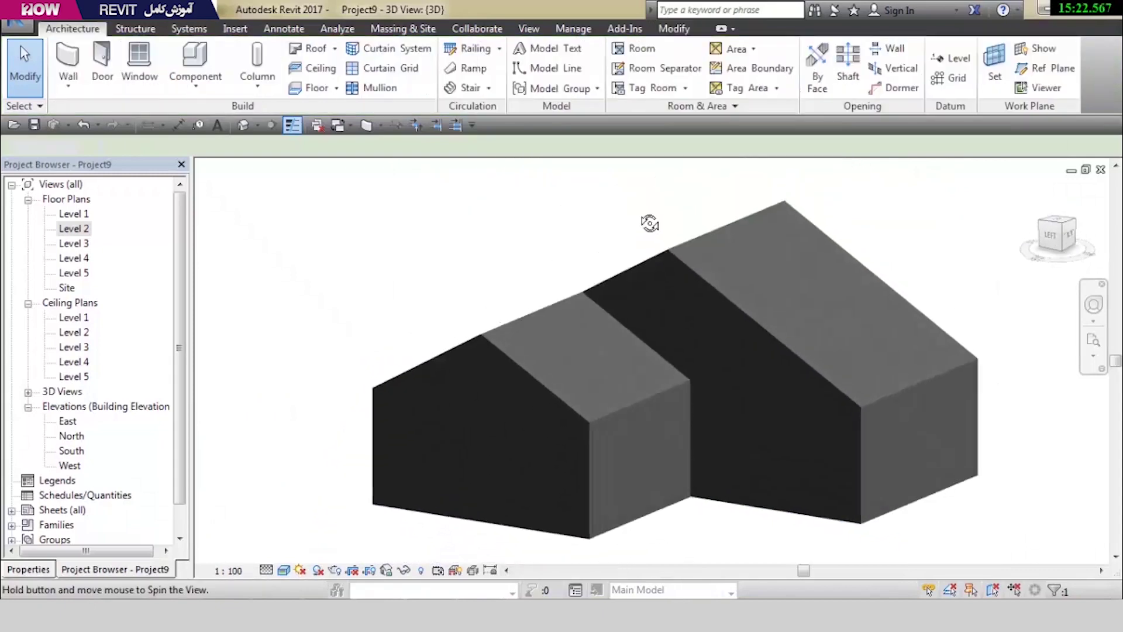
{"action": "mouse_move", "coordinate": [665, 352]}
{"action": "middle_mouse_down", "text": "shift"}
{"action": "mouse_move", "coordinate": [431, 374]}
{"action": "mouse_move", "coordinate": [701, 393]}
{"action": "mouse_move", "coordinate": [791, 379]}
{"action": "middle_mouse_up", "text": "shift"}
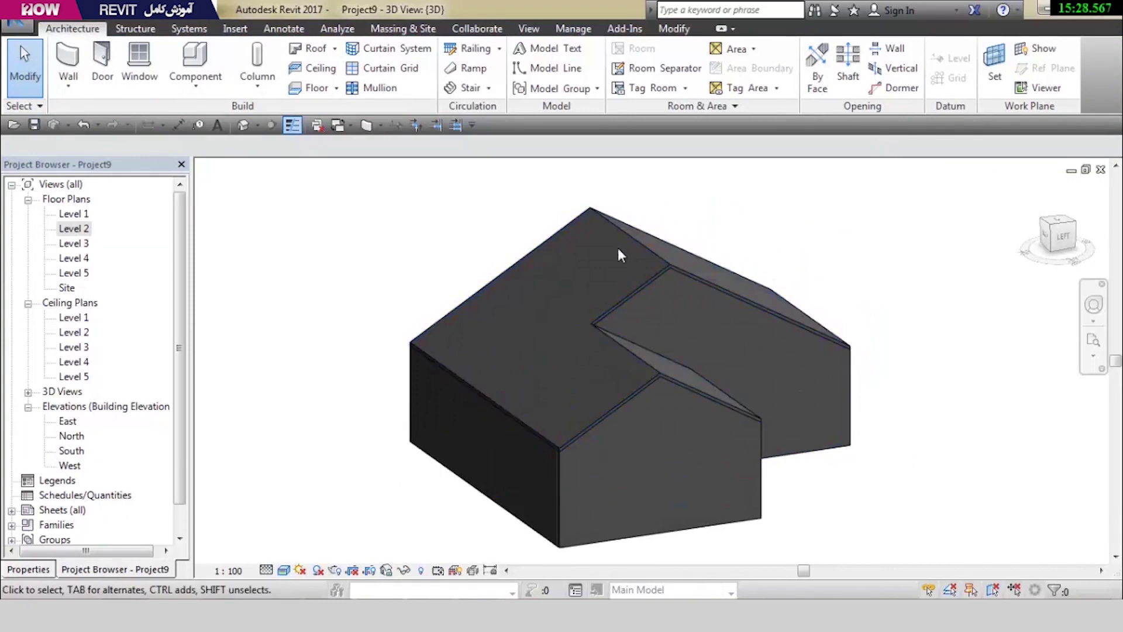
Sketch a small rectangular opening inside the Level 2 roof footprint and finish the edit
{"action": "left_click", "coordinate": [655, 251]}
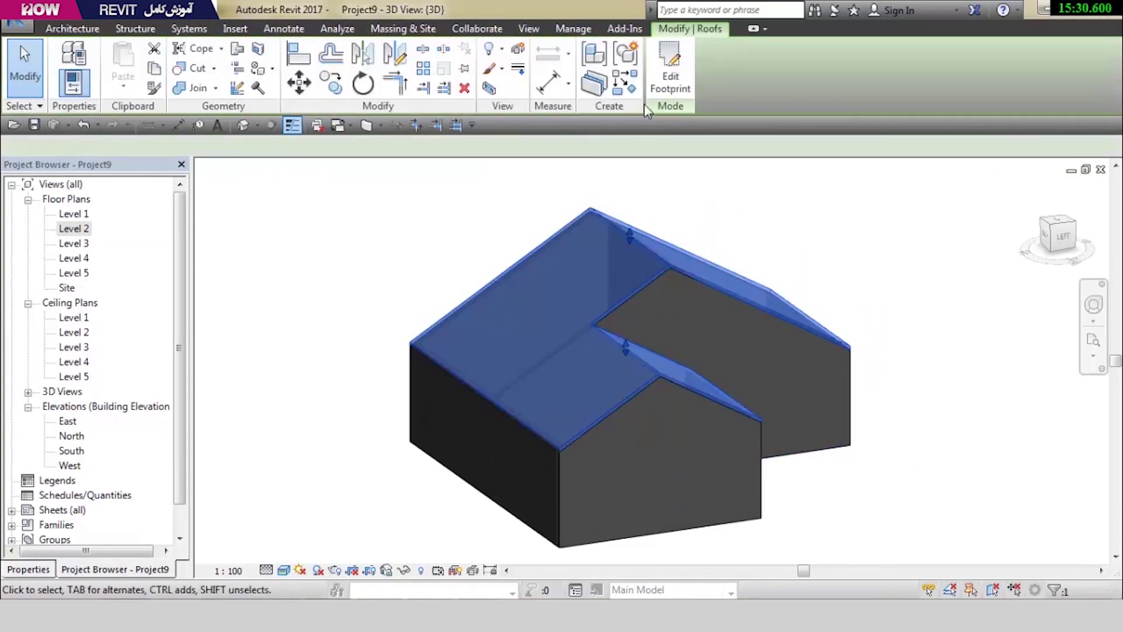
{"action": "double_click", "coordinate": [67, 227]}
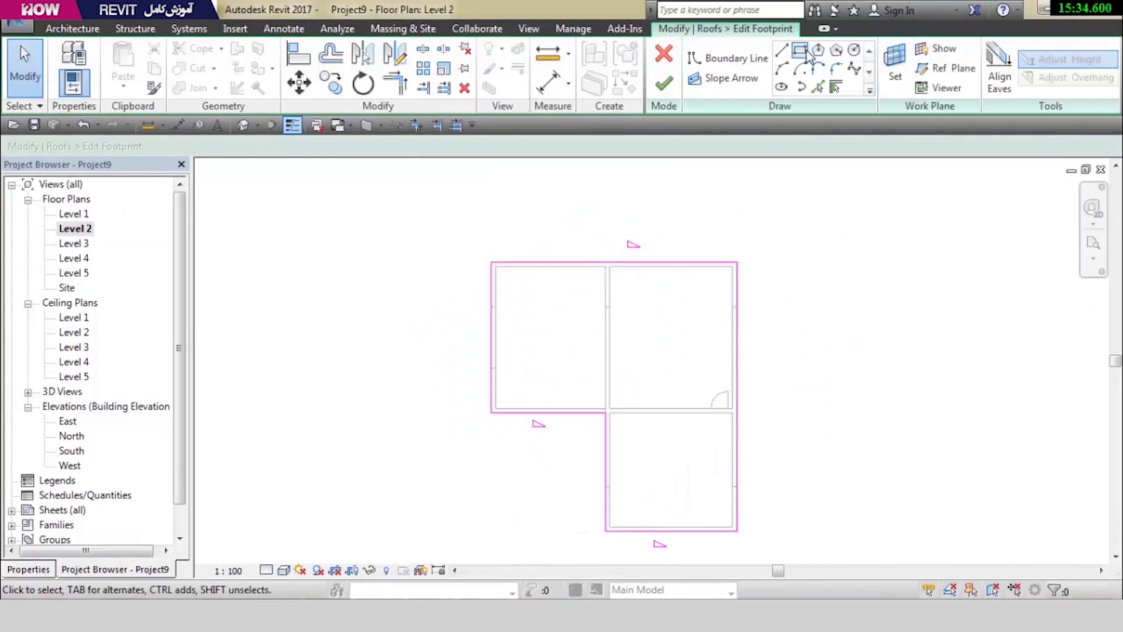
{"action": "left_click", "coordinate": [538, 307]}
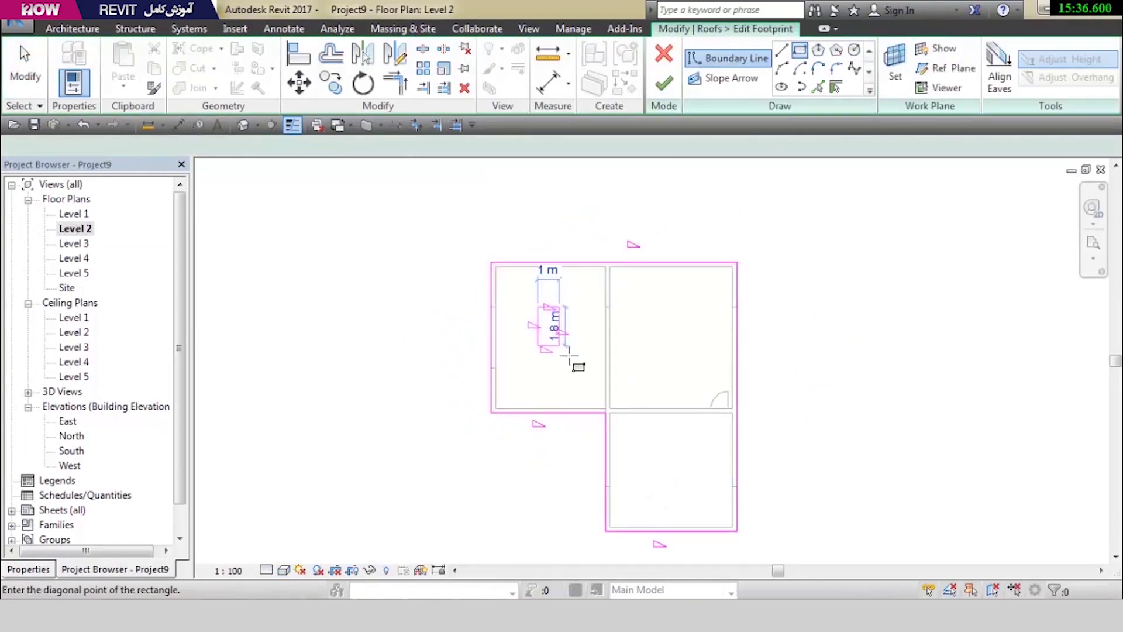
{"action": "left_click", "coordinate": [576, 363]}
{"action": "key", "text": "Escape"}
{"action": "key", "text": "Escape"}
{"action": "scroll", "coordinate": [564, 302], "scroll_direction": "up", "scroll_amount": 3}
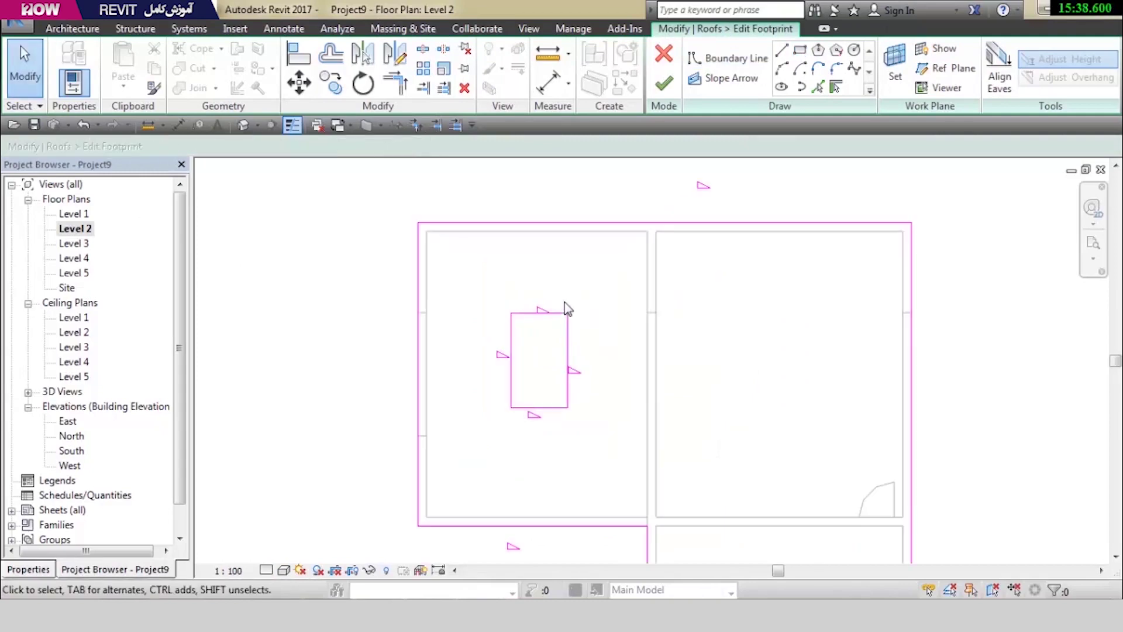
{"action": "left_click_drag", "start_coordinate": [646, 271], "coordinate": [484, 456]}
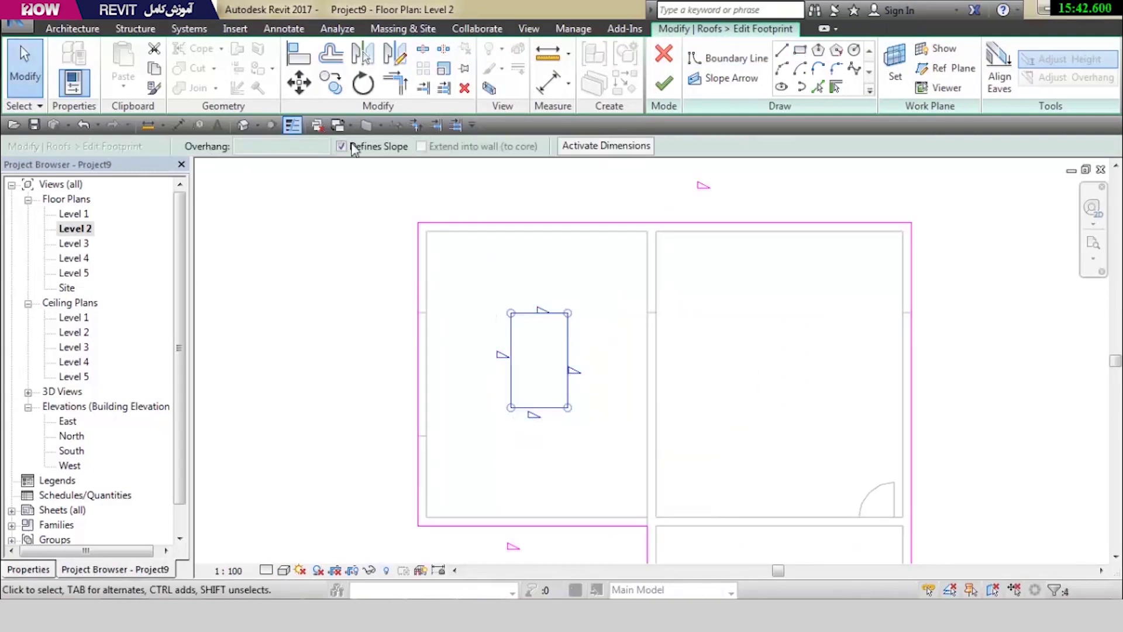
{"action": "left_click", "coordinate": [493, 293]}
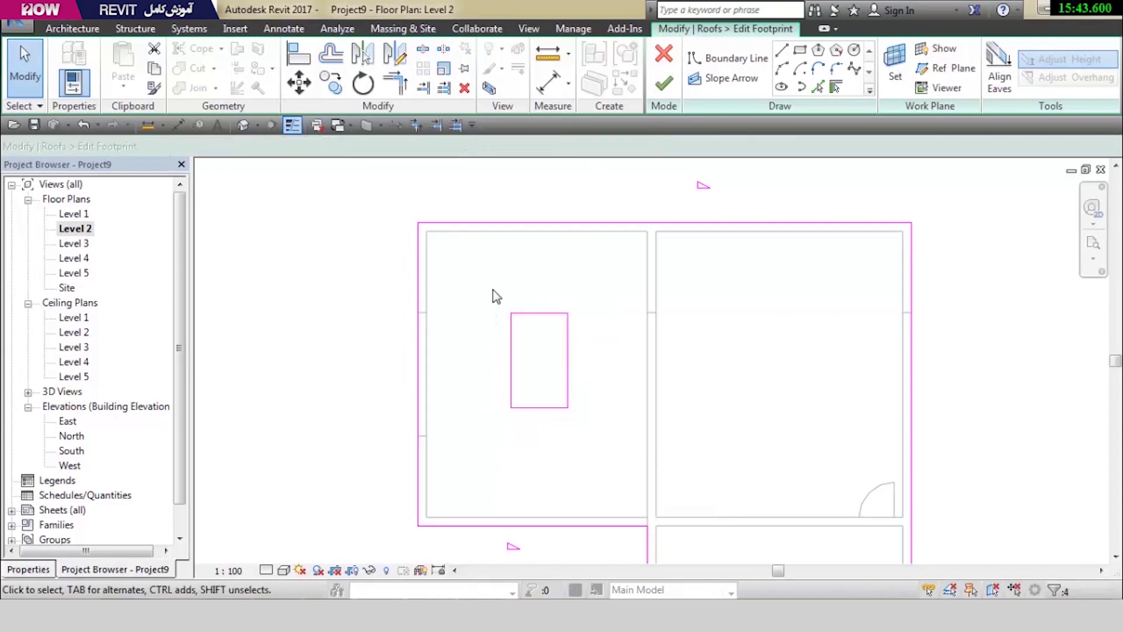
{"action": "left_click", "coordinate": [662, 85]}
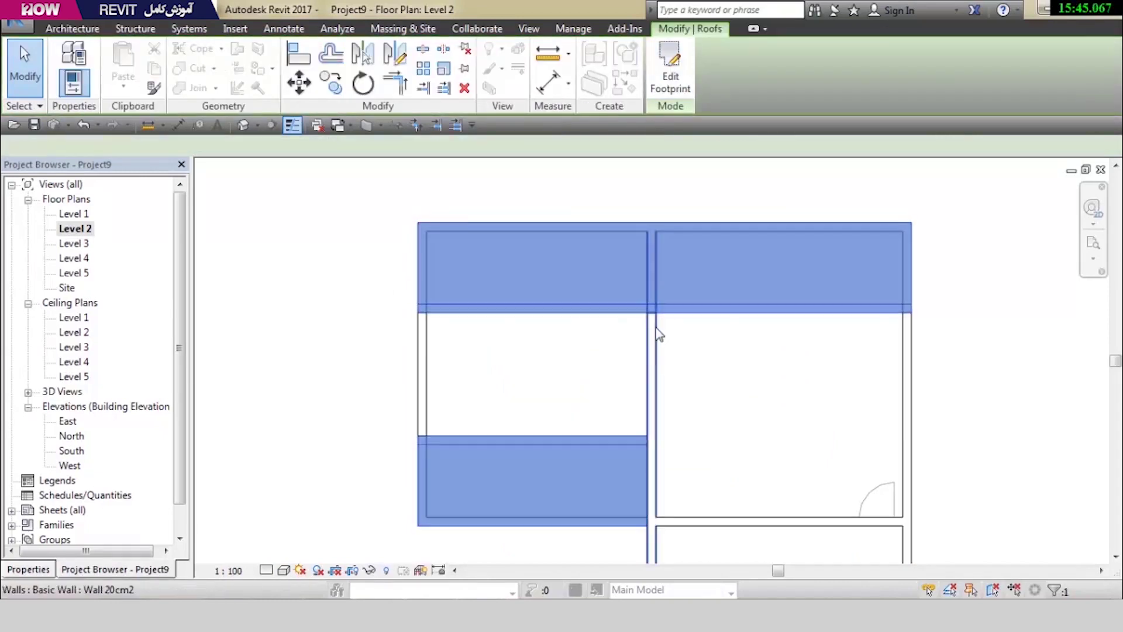
Inspect the roof's rectangular hole in 3D, then reopen the roof footprint on Level 2
{"action": "left_click", "coordinate": [242, 125]}
{"action": "middle_click_drag", "start_coordinate": [870, 440], "coordinate": [752, 537], "text": "shift"}
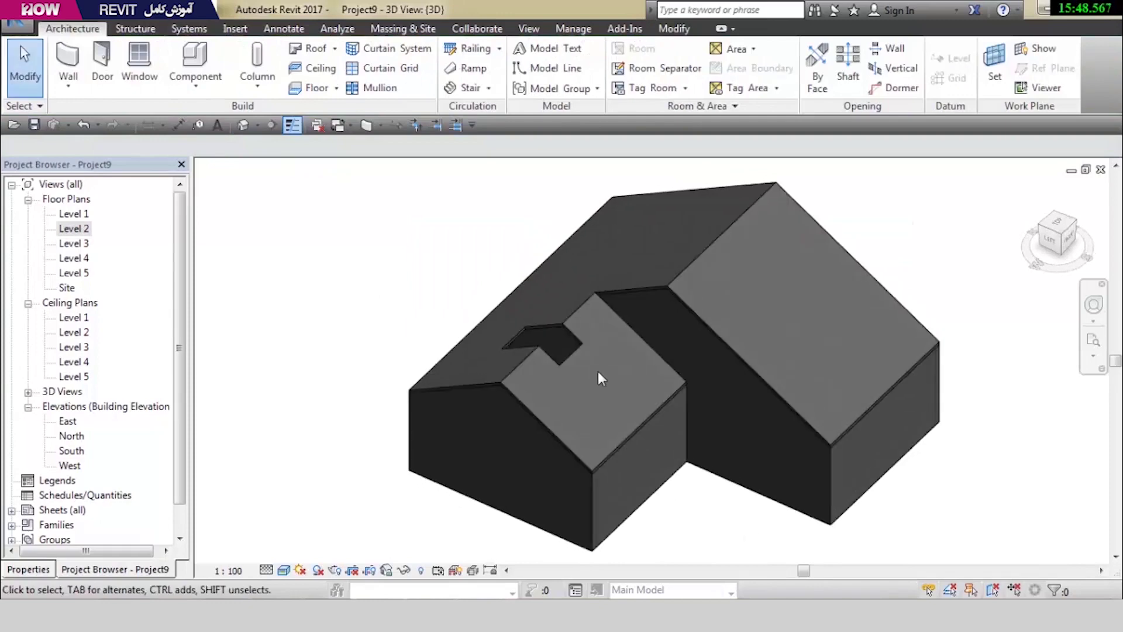
{"action": "mouse_move", "coordinate": [606, 392]}
{"action": "middle_mouse_down", "text": "shift"}
{"action": "mouse_move", "coordinate": [865, 388]}
{"action": "mouse_move", "coordinate": [632, 358]}
{"action": "mouse_move", "coordinate": [648, 462]}
{"action": "middle_mouse_up", "text": "shift"}
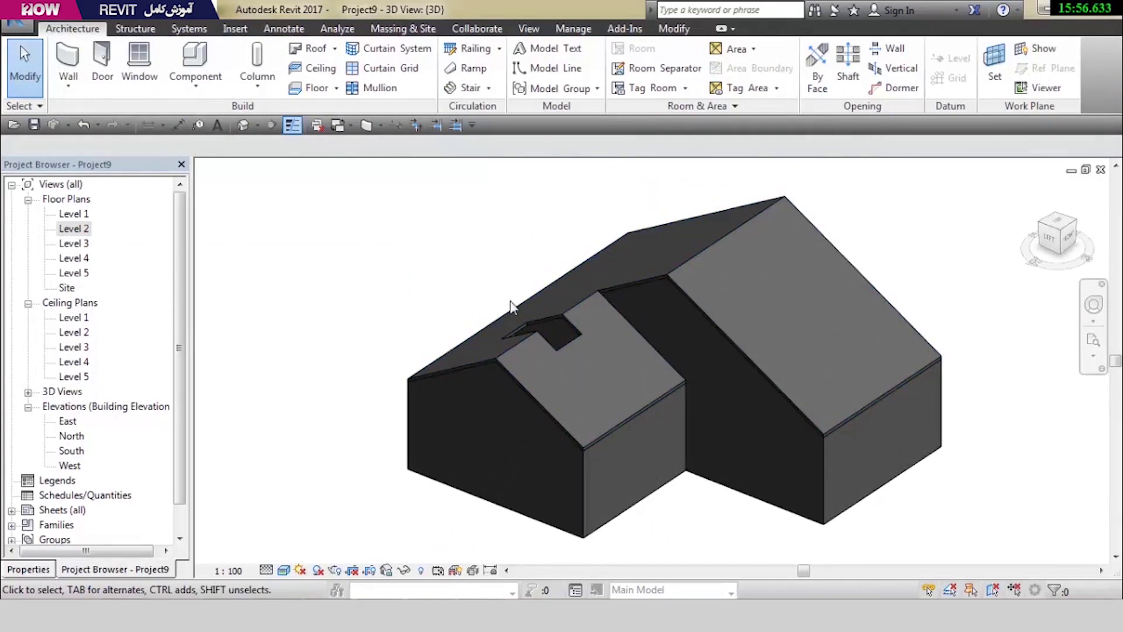
{"action": "left_click", "coordinate": [566, 313]}
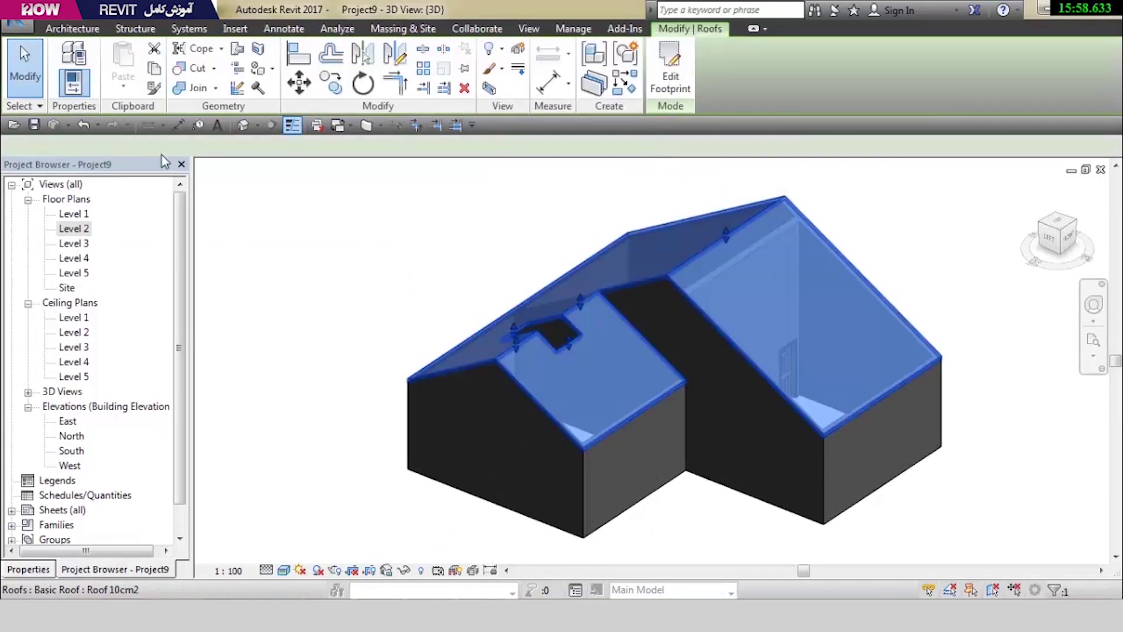
{"action": "left_click", "coordinate": [670, 76]}
{"action": "double_click", "coordinate": [74, 228]}
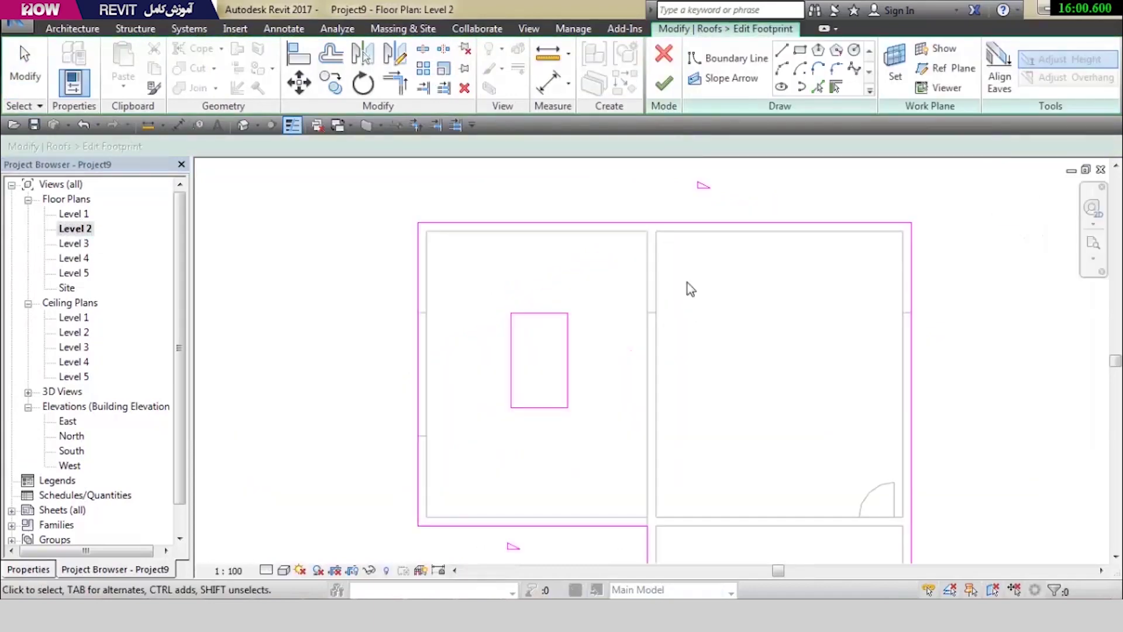
Delete the rectangular opening and all remaining roof footprint lines
{"action": "mouse_move", "coordinate": [614, 296]}
{"action": "left_mouse_down"}
{"action": "mouse_move", "coordinate": [544, 404]}
{"action": "mouse_move", "coordinate": [496, 426]}
{"action": "left_mouse_up"}
{"action": "key", "text": "Delete"}
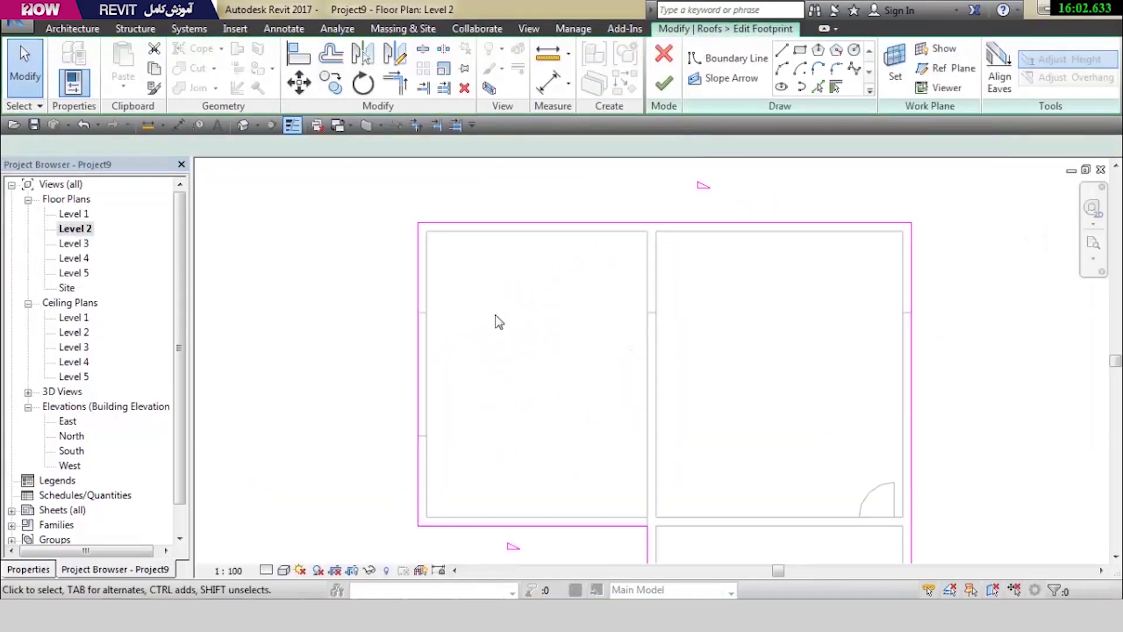
{"action": "scroll", "coordinate": [503, 292], "scroll_direction": "down", "scroll_amount": 3}
{"action": "left_click_drag", "start_coordinate": [821, 168], "coordinate": [536, 439]}
{"action": "key", "text": "Delete"}
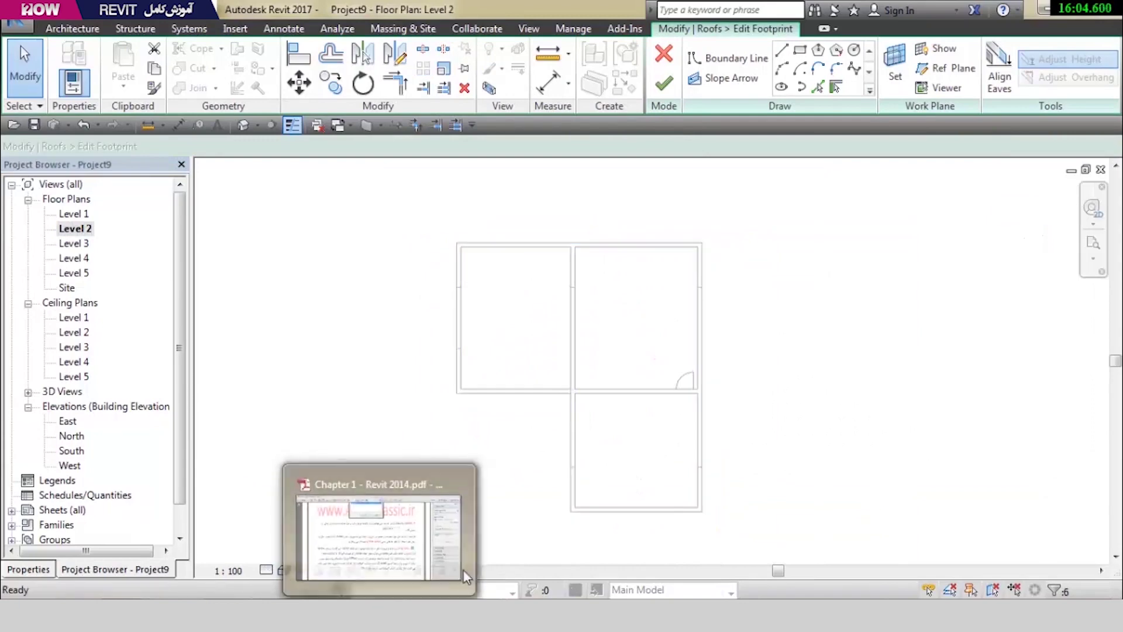
{"action": "middle_click_drag", "start_coordinate": [655, 261], "coordinate": [675, 268]}
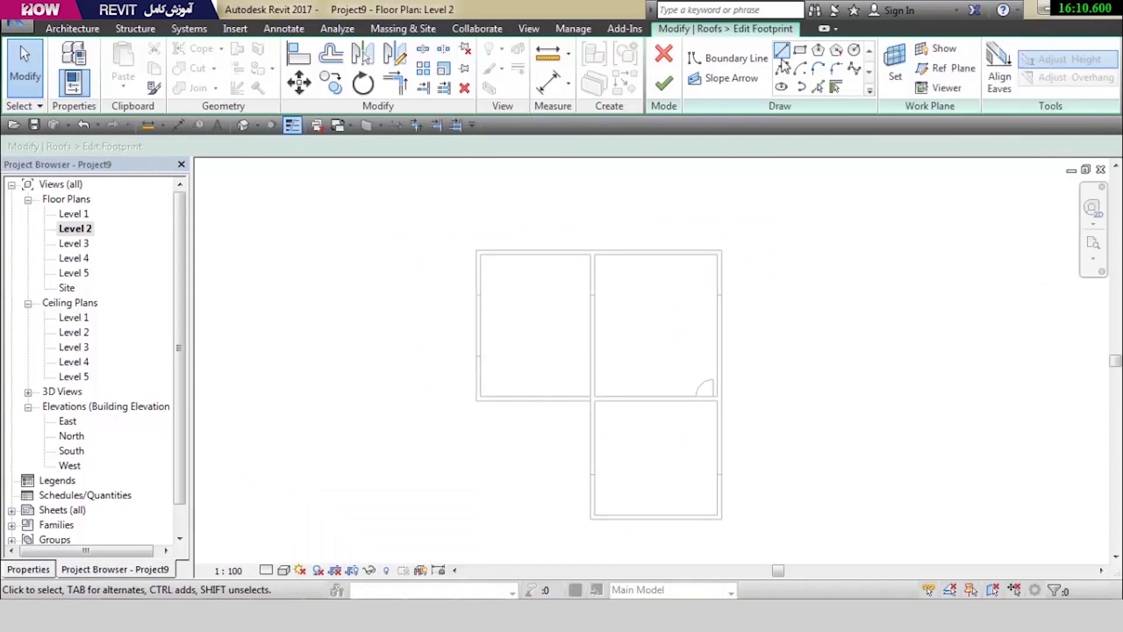
Trace new roof boundary lines by picking the top, middle, bottom and right walls
{"action": "left_click", "coordinate": [800, 69]}
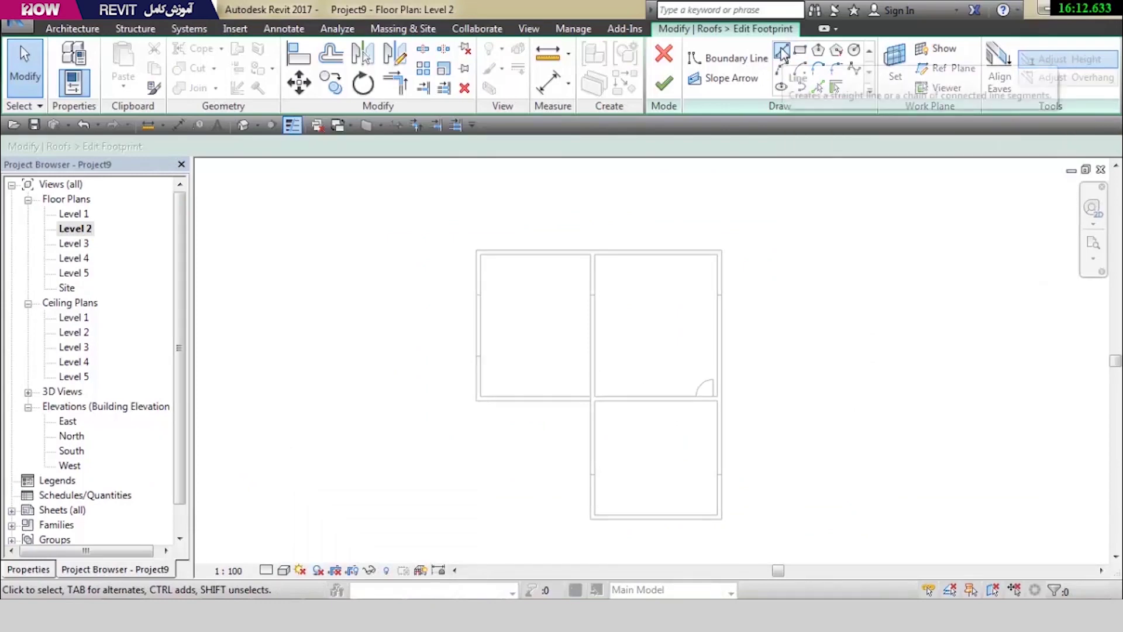
{"action": "left_click", "coordinate": [836, 89]}
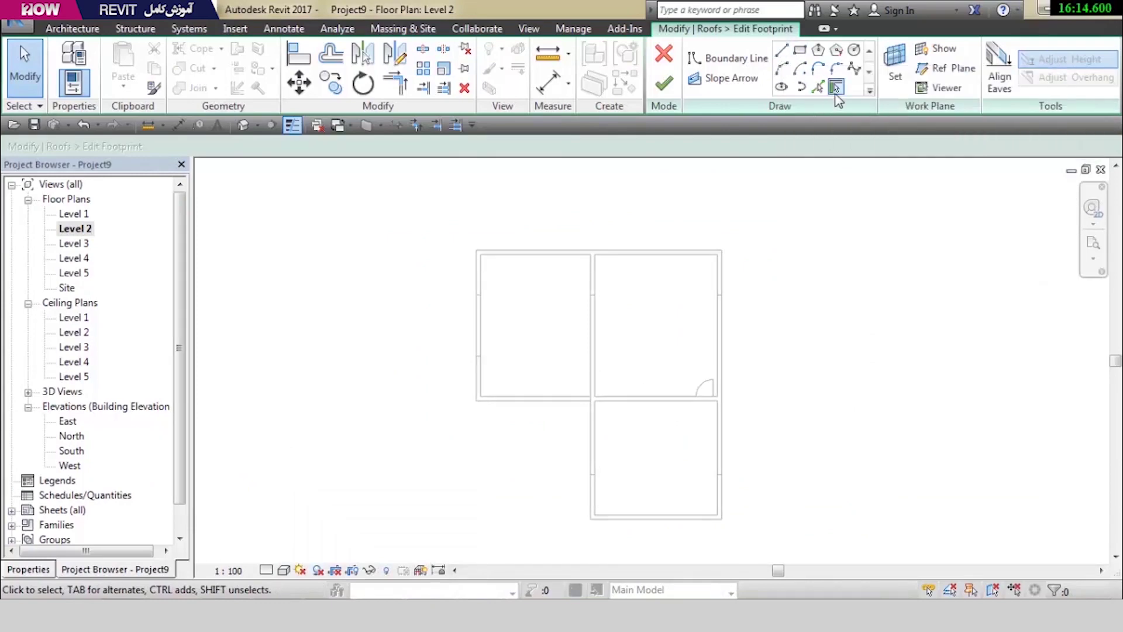
{"action": "middle_click_drag", "start_coordinate": [827, 270], "coordinate": [852, 276]}
{"action": "scroll", "coordinate": [772, 369], "scroll_direction": "up", "scroll_amount": 1}
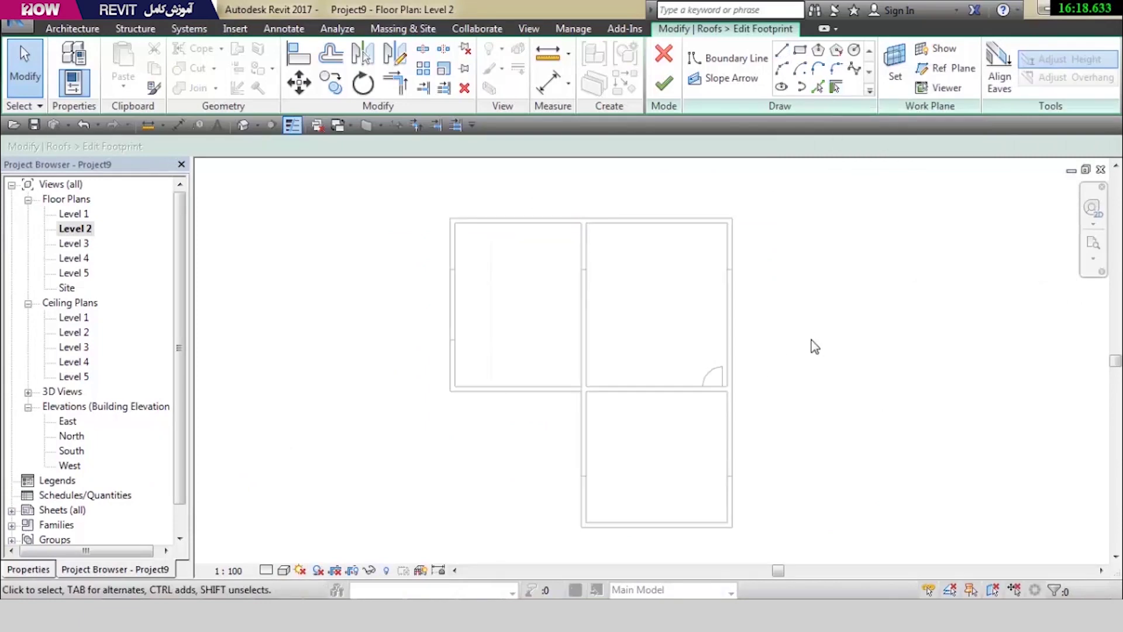
{"action": "left_click", "coordinate": [819, 87]}
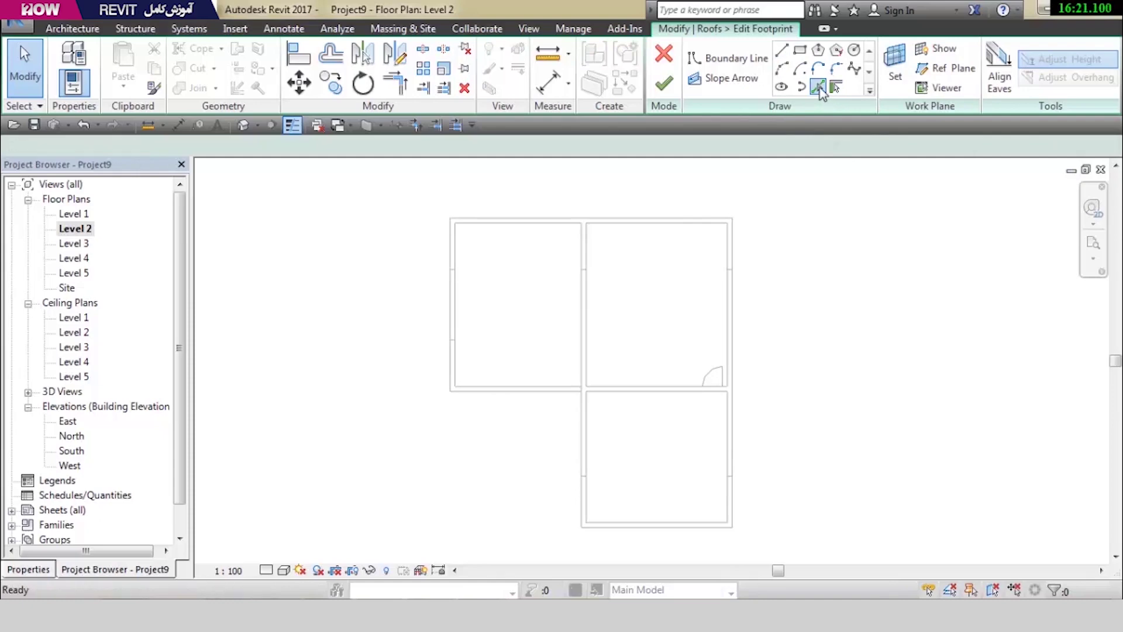
{"action": "left_click", "coordinate": [641, 221]}
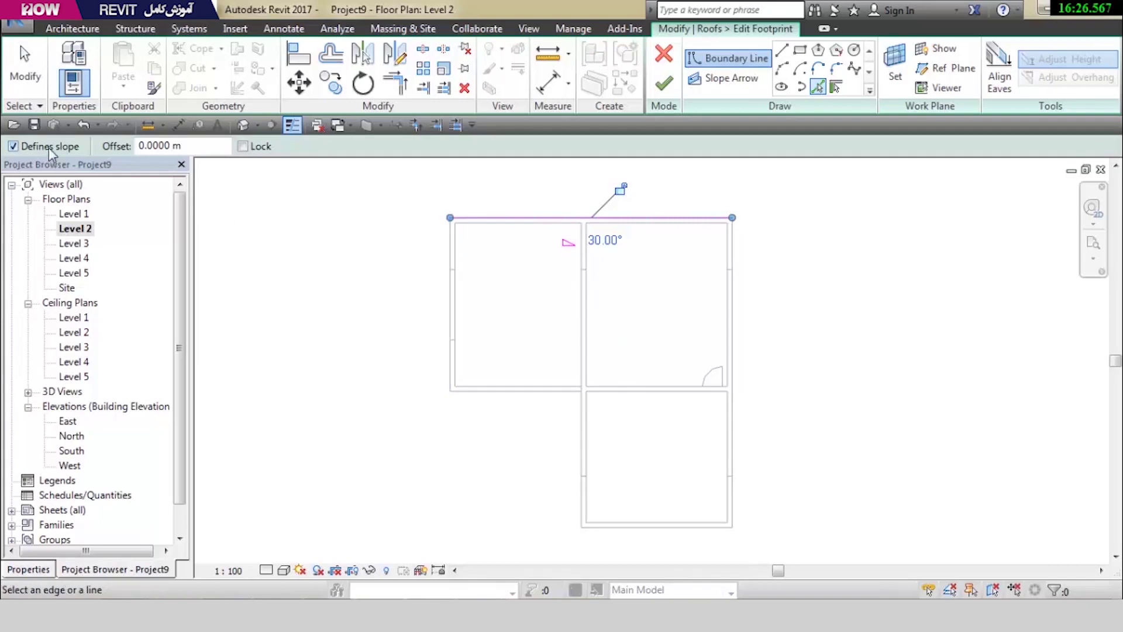
{"action": "left_click", "coordinate": [526, 396]}
{"action": "left_click", "coordinate": [590, 444]}
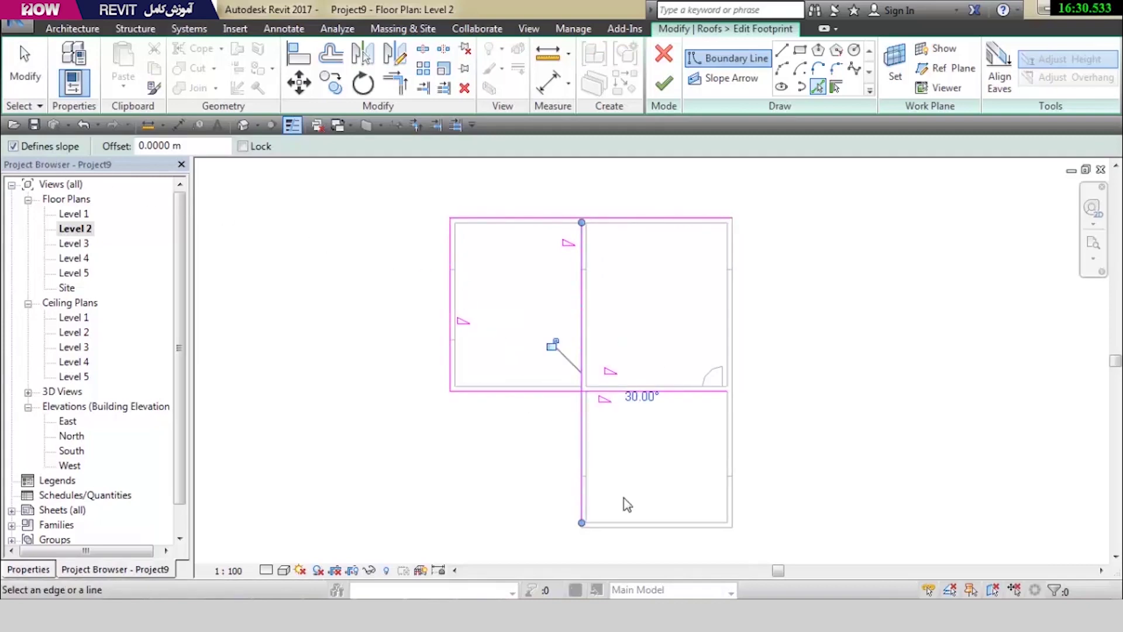
{"action": "left_click", "coordinate": [629, 537]}
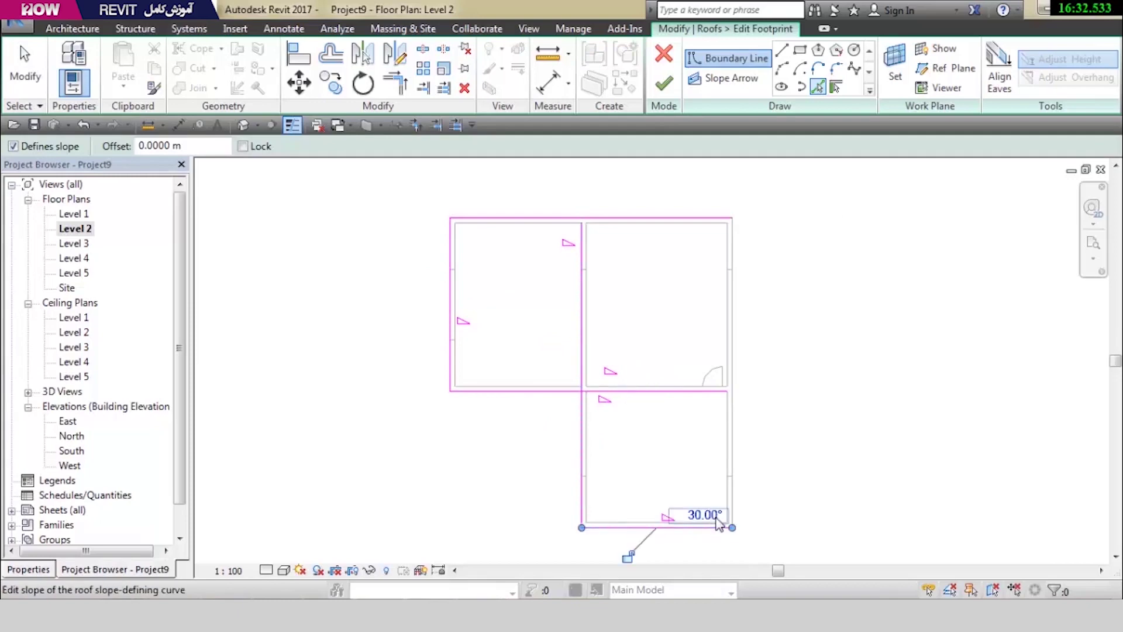
{"action": "left_click", "coordinate": [732, 468]}
{"action": "key", "text": "Escape"}
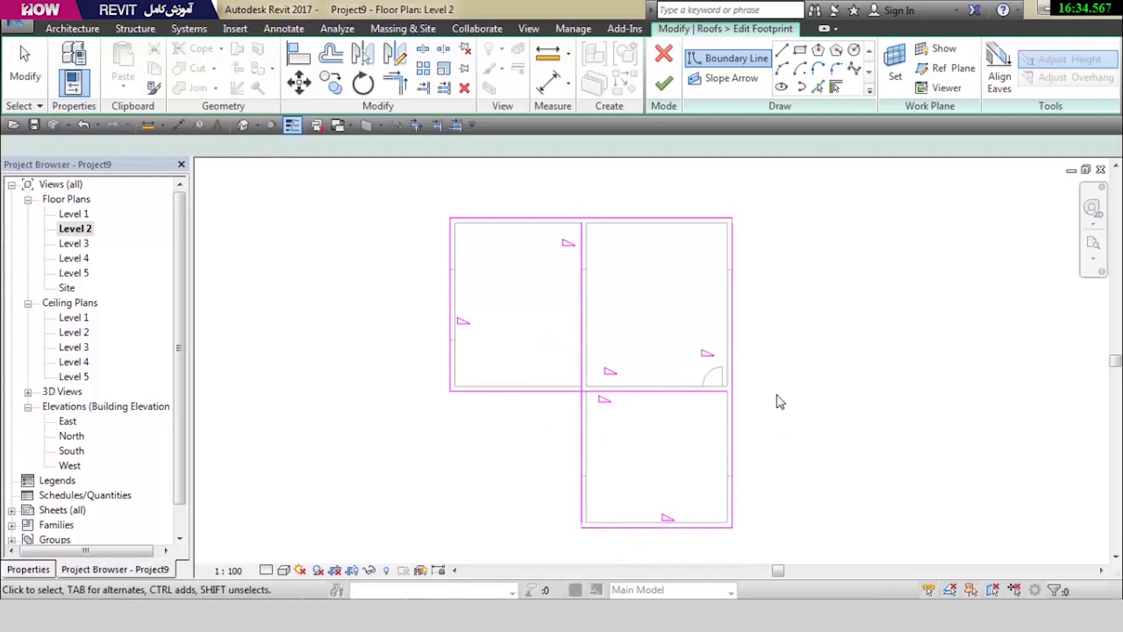
{"action": "scroll", "coordinate": [771, 436], "scroll_direction": "up", "scroll_amount": 1}
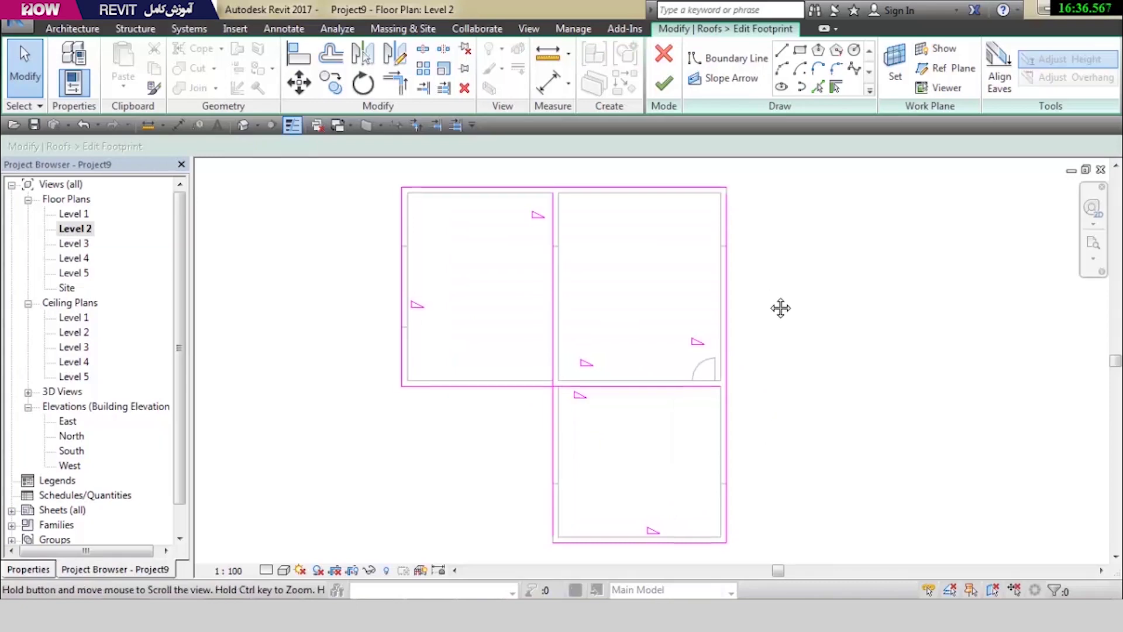
{"action": "middle_click_drag", "start_coordinate": [780, 306], "coordinate": [769, 305]}
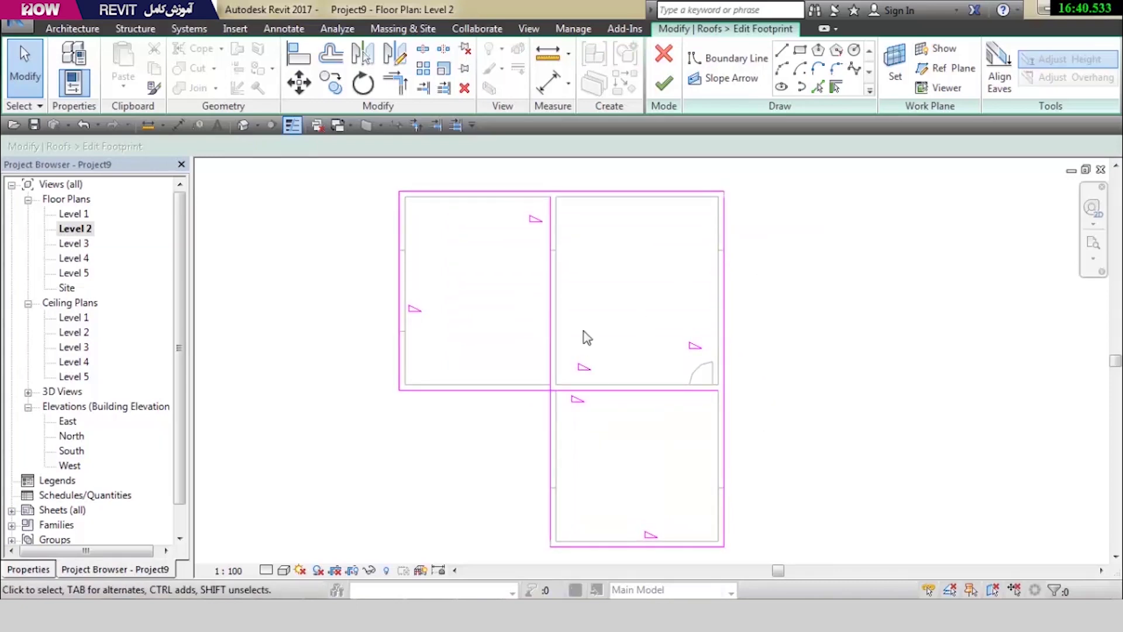
Trim and extend the boundary lines to close the footprint's corners
{"action": "left_click", "coordinate": [395, 82]}
{"action": "left_click", "coordinate": [543, 390]}
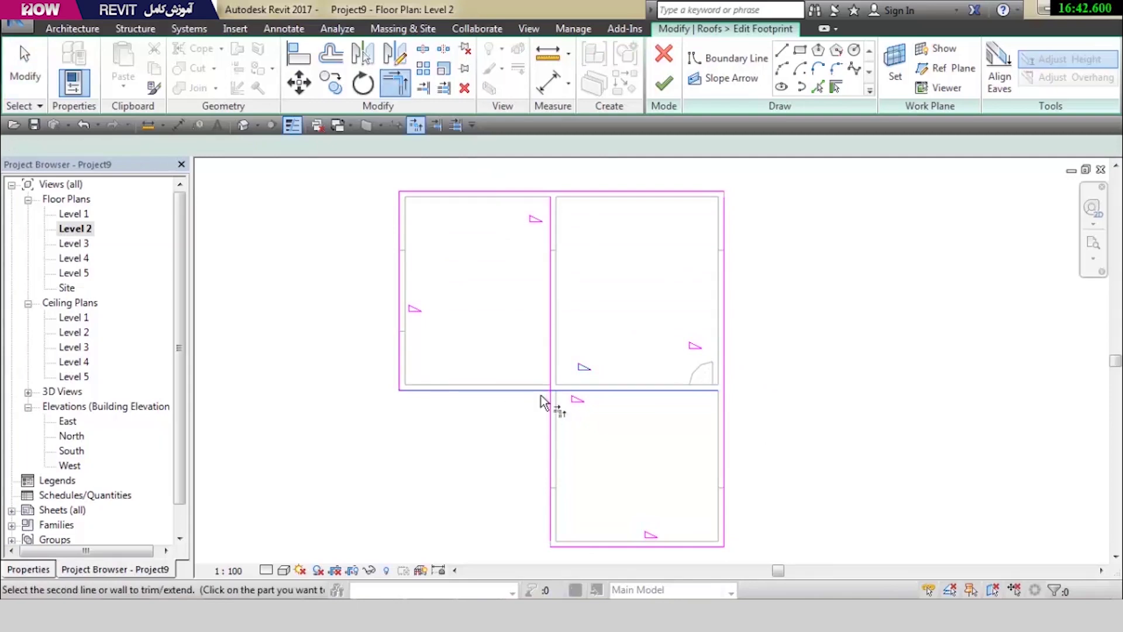
{"action": "left_click", "coordinate": [552, 405]}
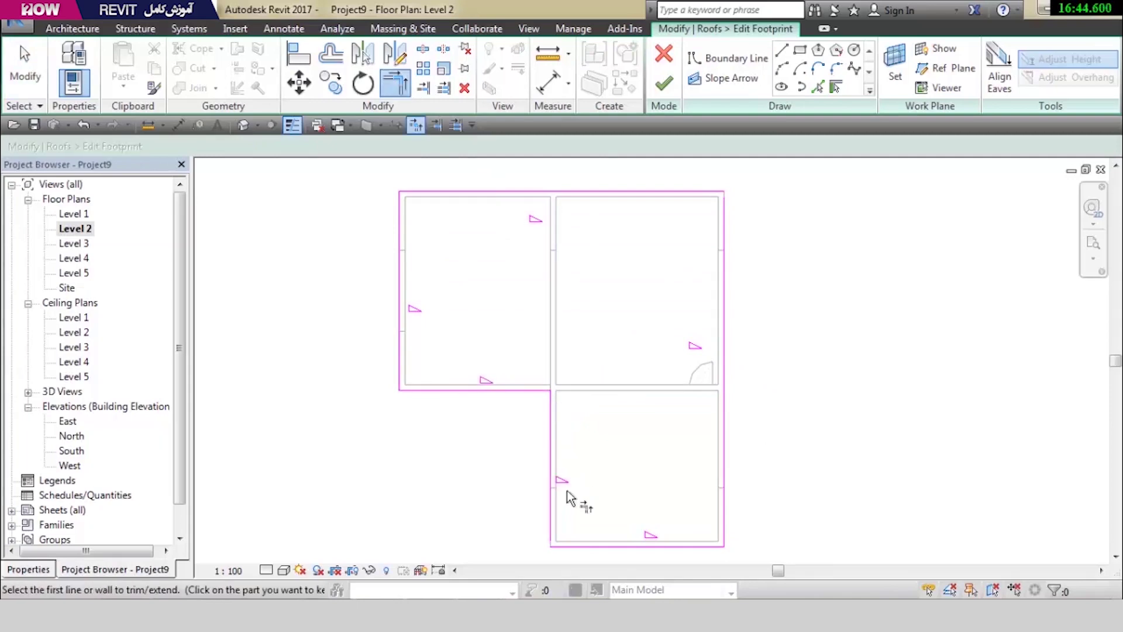
{"action": "left_click", "coordinate": [550, 515]}
{"action": "left_click", "coordinate": [560, 545]}
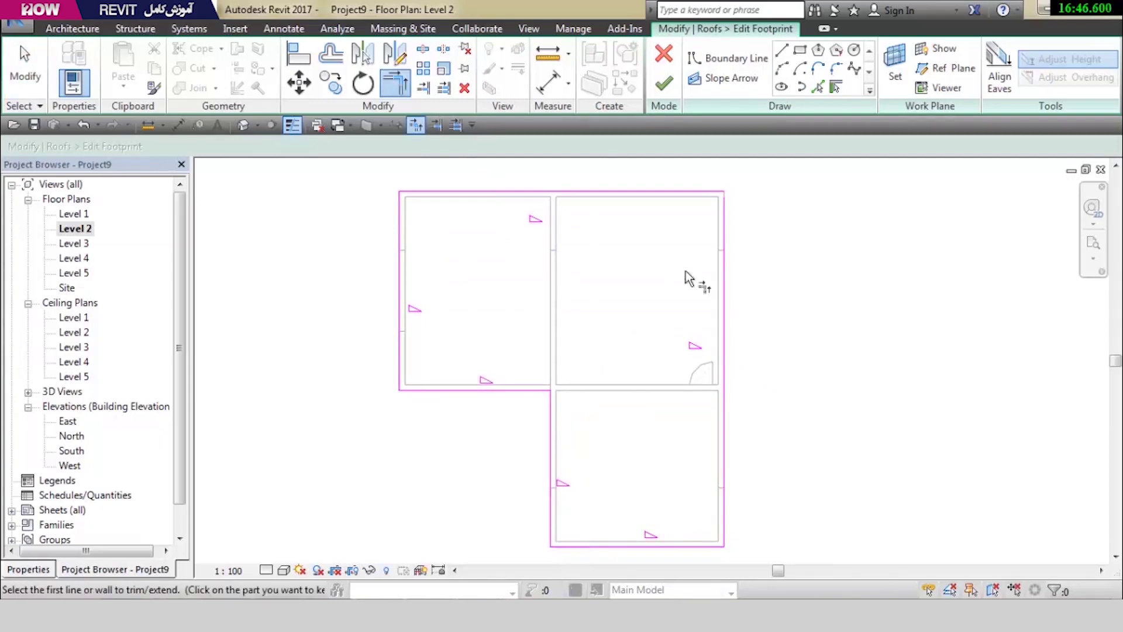
{"action": "left_click", "coordinate": [727, 204]}
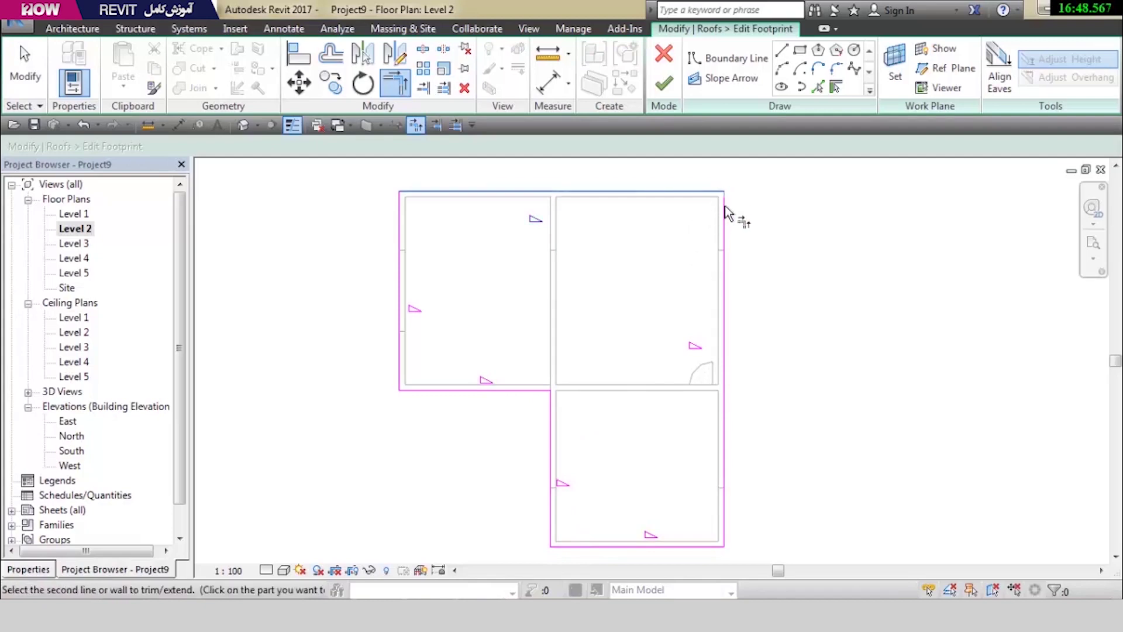
{"action": "left_click", "coordinate": [725, 212]}
{"action": "key", "text": "Escape"}
{"action": "middle_click_drag", "start_coordinate": [622, 280], "coordinate": [644, 260]}
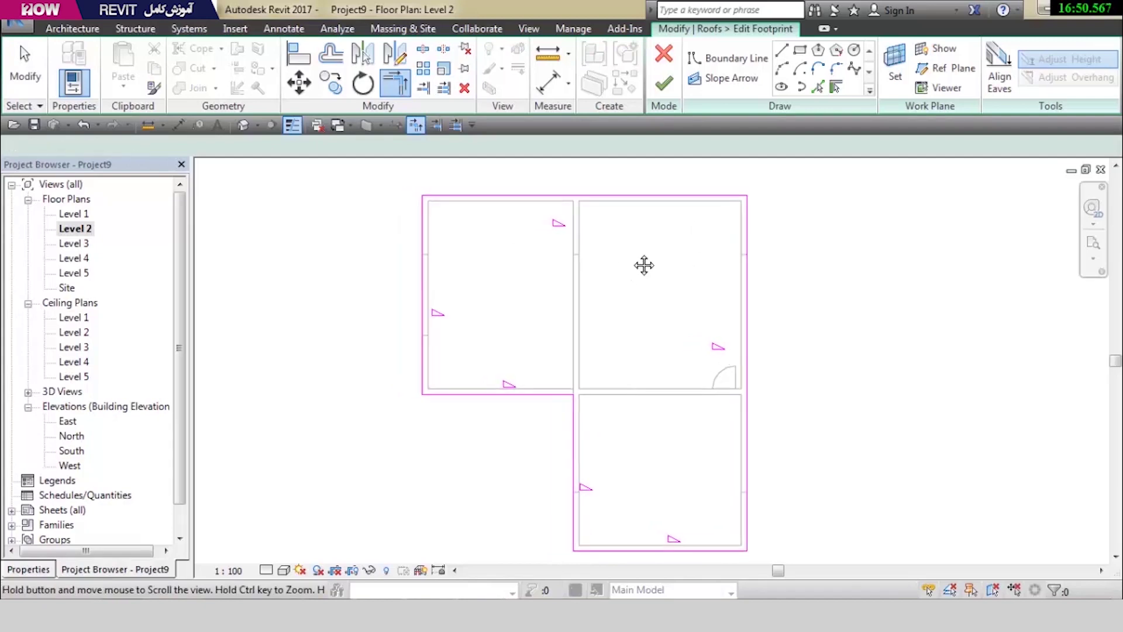
{"action": "key", "text": "Escape"}
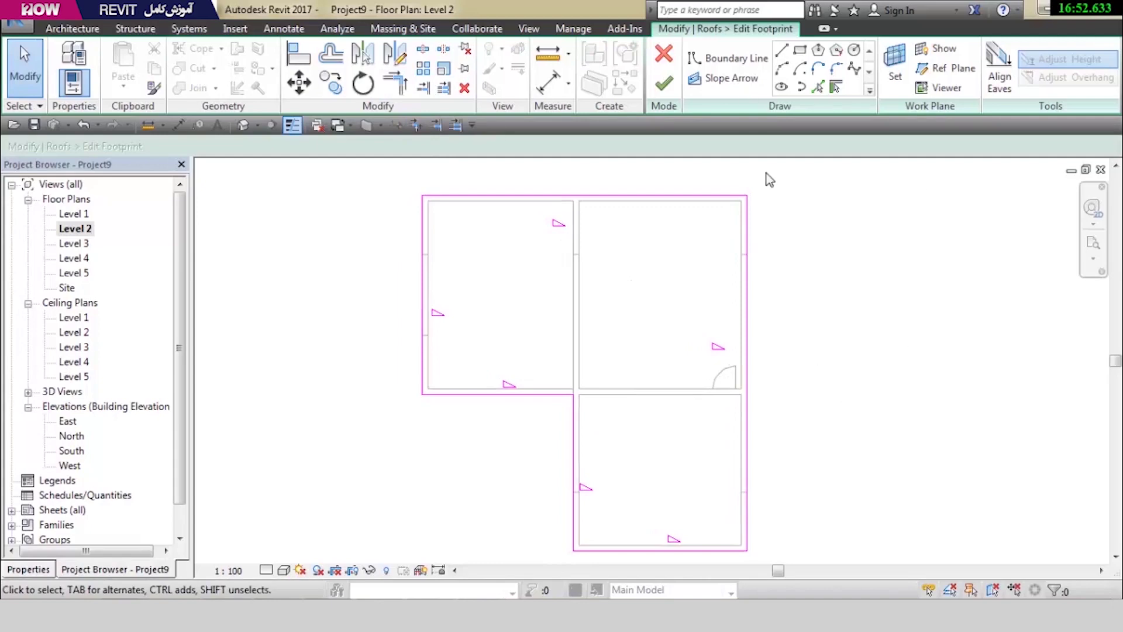
Finish the new footprint, review the hipped roof in 3D, and return to Level 2
{"action": "left_click", "coordinate": [679, 94]}
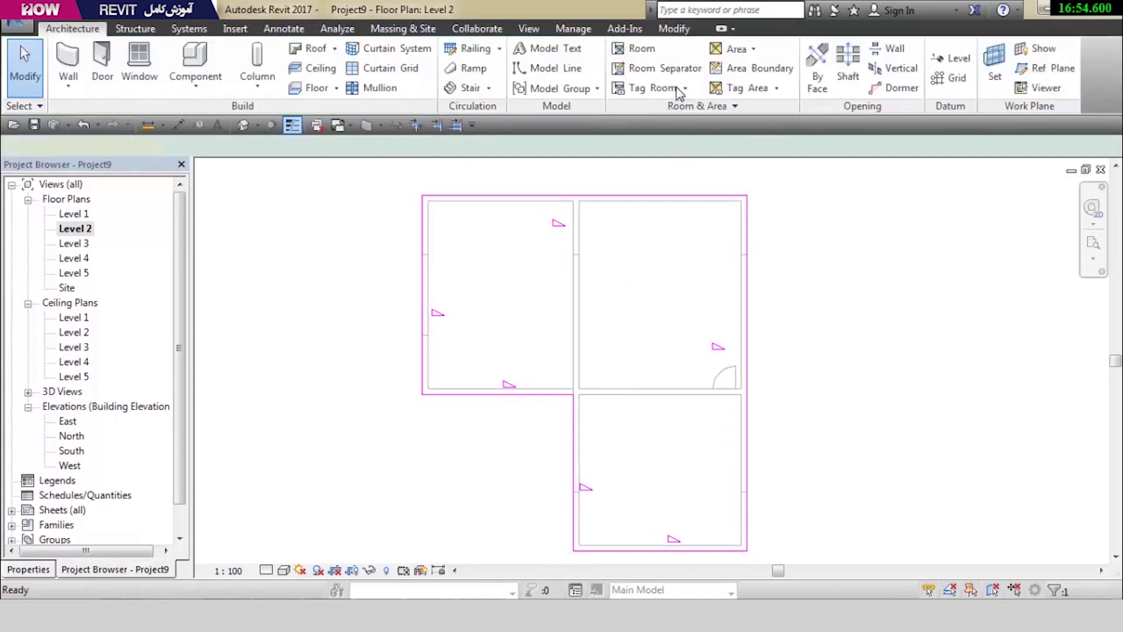
{"action": "left_click", "coordinate": [242, 124]}
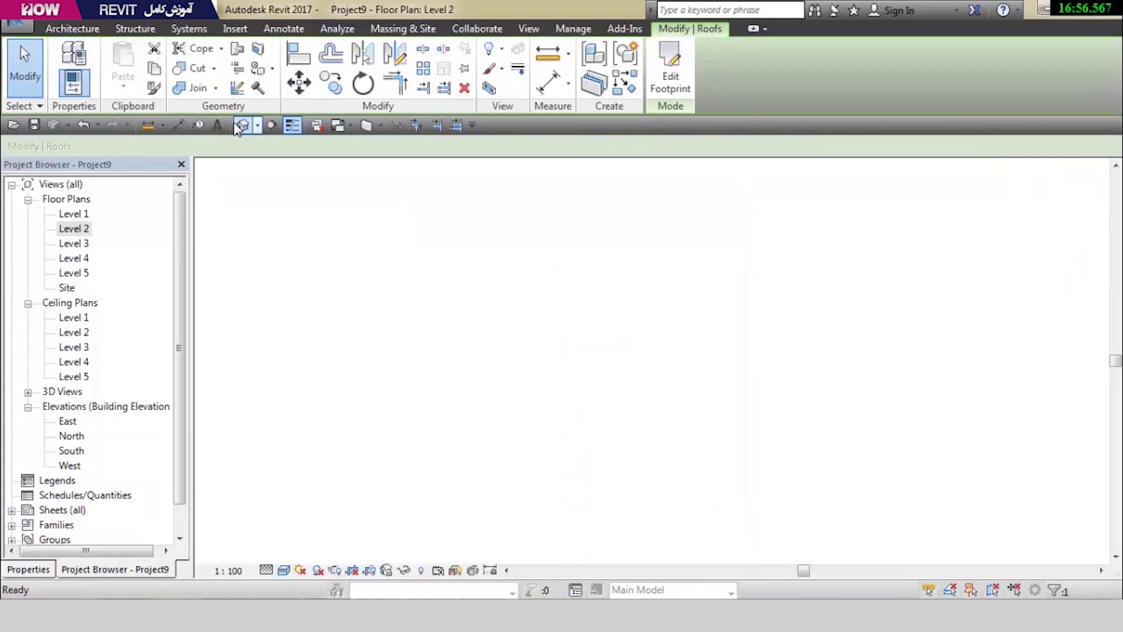
{"action": "left_click", "coordinate": [1100, 171]}
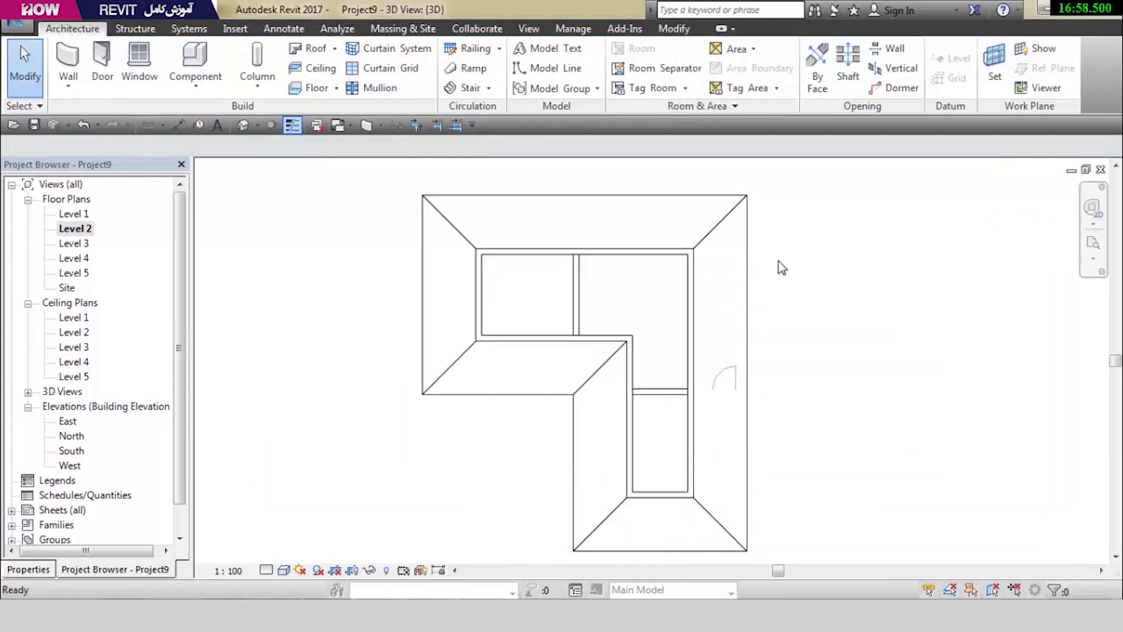
Edit the roof footprint and delete its existing sketch lines
{"action": "double_click", "coordinate": [672, 282]}
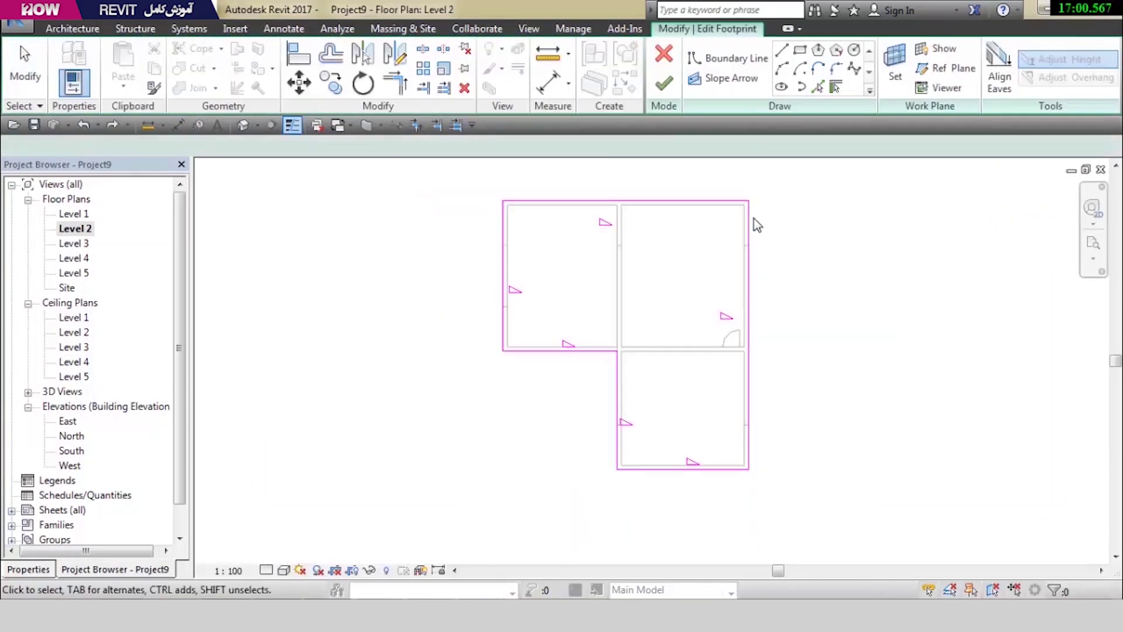
{"action": "left_click_drag", "start_coordinate": [608, 451], "coordinate": [462, 541]}
{"action": "key", "text": "Delete"}
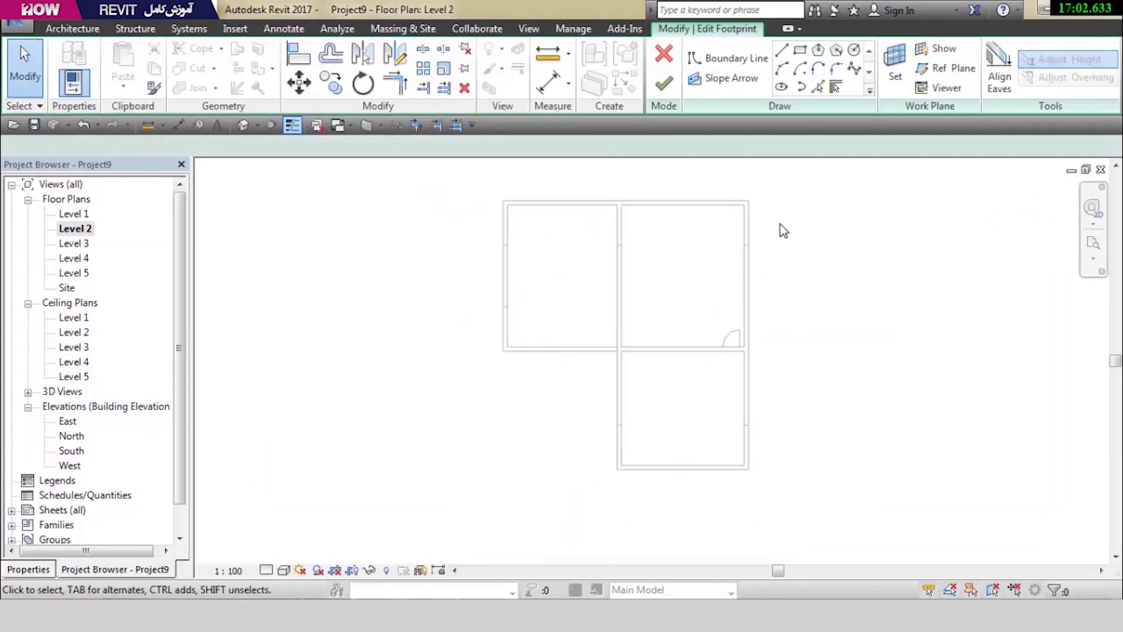
{"action": "scroll", "coordinate": [782, 234], "scroll_direction": "up", "scroll_amount": 1}
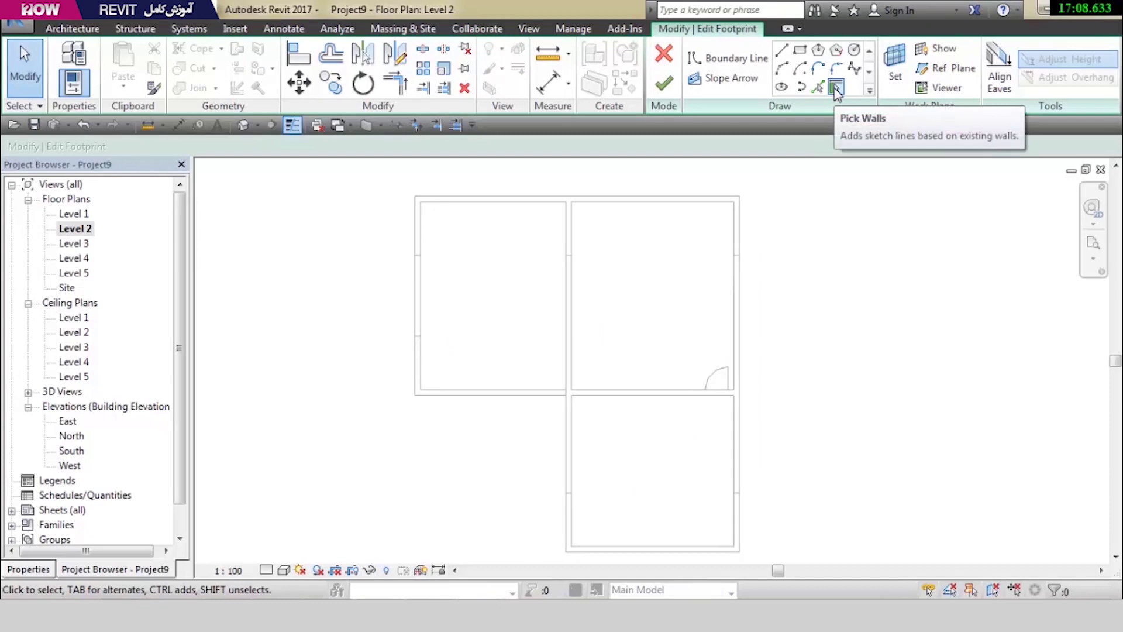
Pick the top, right, bottom, interior and left walls as sloped roof edges
{"action": "left_click", "coordinate": [836, 88]}
{"action": "middle_click_drag", "start_coordinate": [796, 337], "coordinate": [861, 338]}
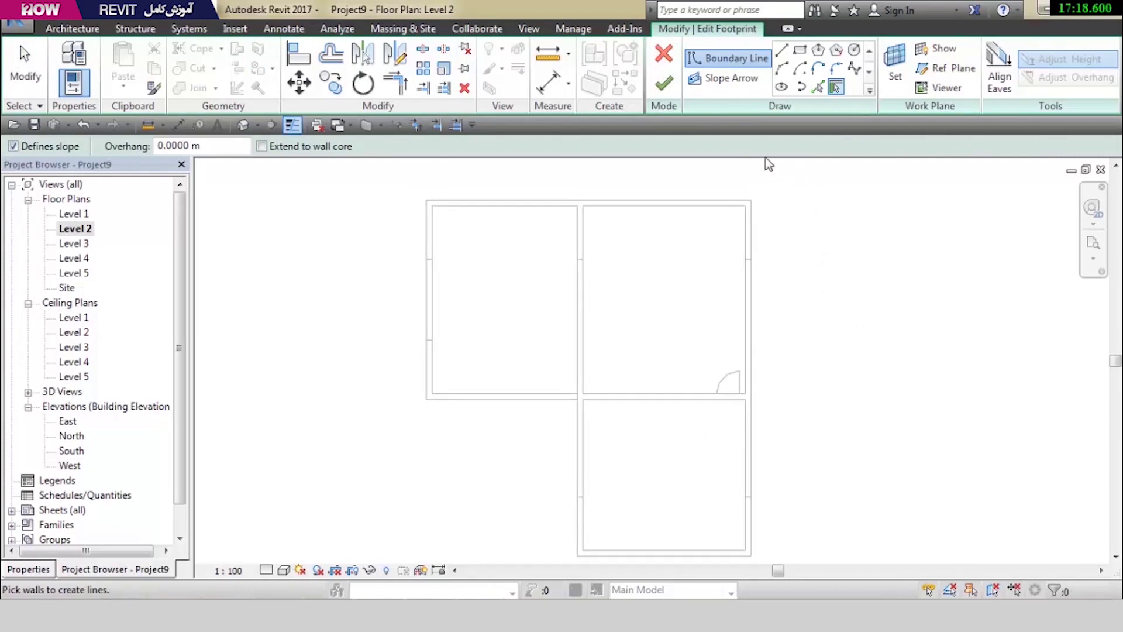
{"action": "scroll", "coordinate": [704, 175], "scroll_direction": "up", "scroll_amount": 2}
{"action": "scroll", "coordinate": [705, 175], "scroll_direction": "up", "scroll_amount": 2}
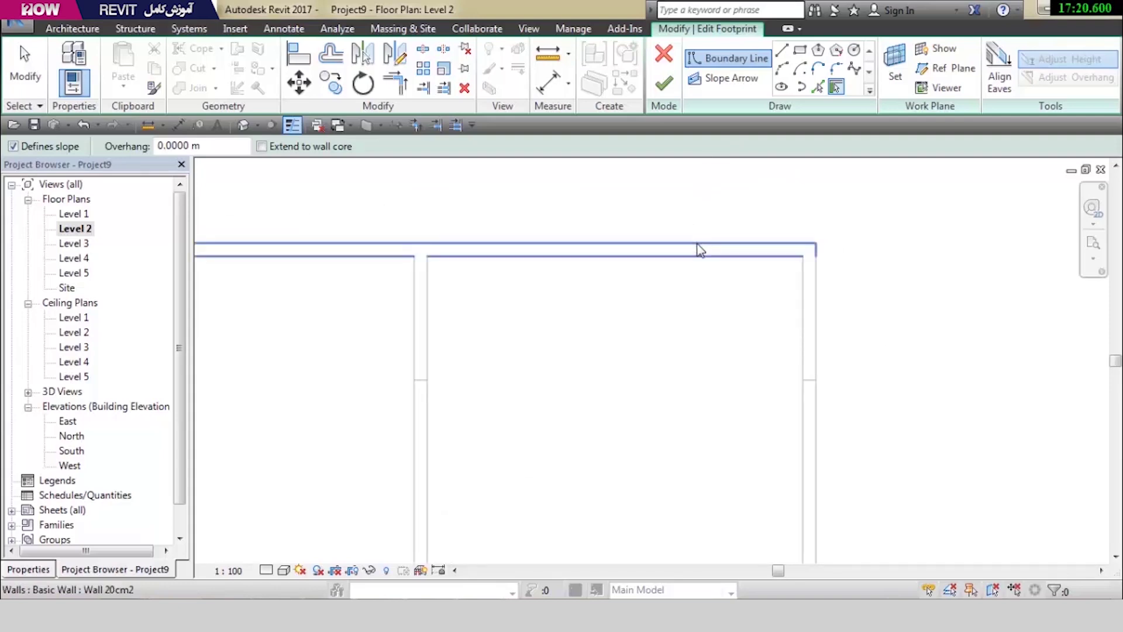
{"action": "left_click", "coordinate": [698, 246]}
{"action": "scroll", "coordinate": [948, 248], "scroll_direction": "down", "scroll_amount": 4}
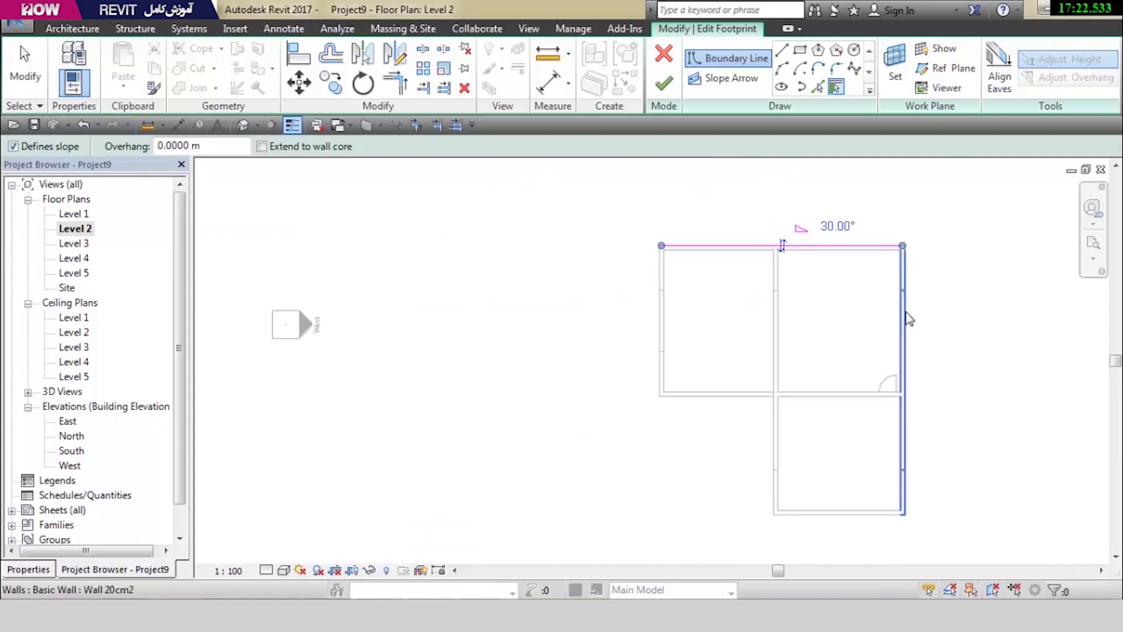
{"action": "left_click", "coordinate": [906, 316]}
{"action": "left_click", "coordinate": [783, 494]}
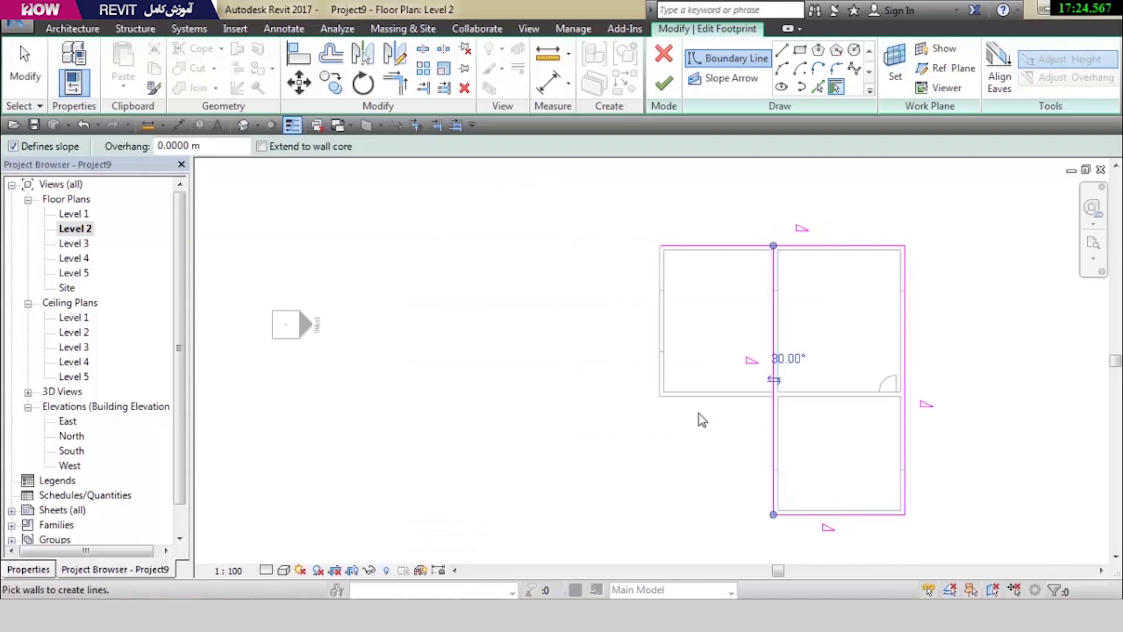
{"action": "left_click", "coordinate": [696, 396]}
{"action": "left_click", "coordinate": [661, 370]}
{"action": "middle_click_drag", "start_coordinate": [728, 354], "coordinate": [603, 364]}
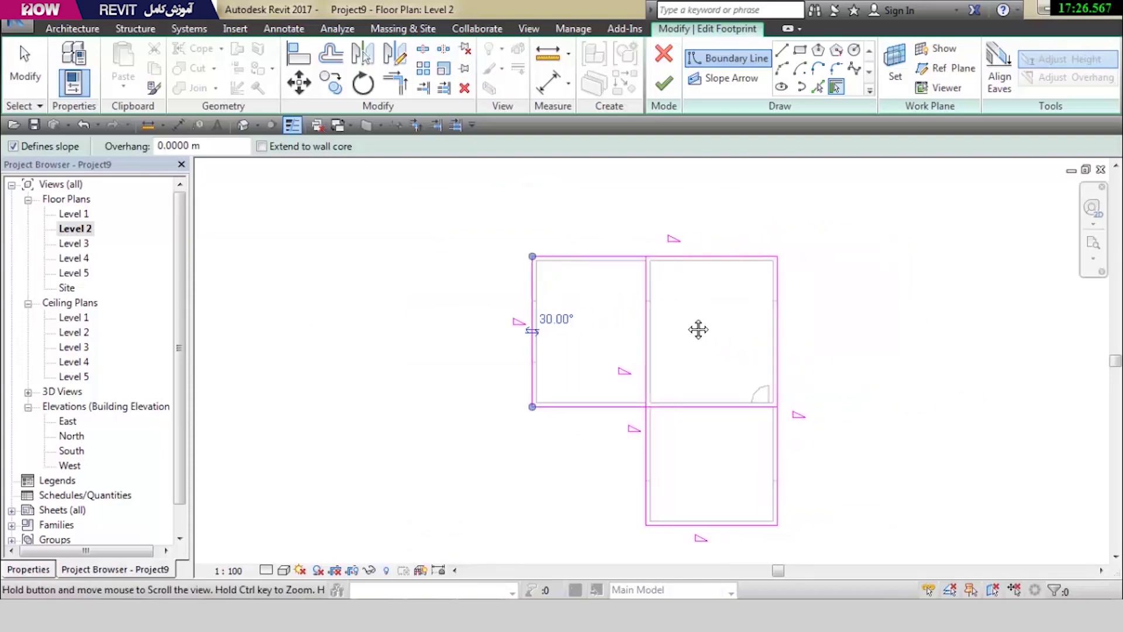
{"action": "scroll", "coordinate": [785, 466], "scroll_direction": "up", "scroll_amount": 1}
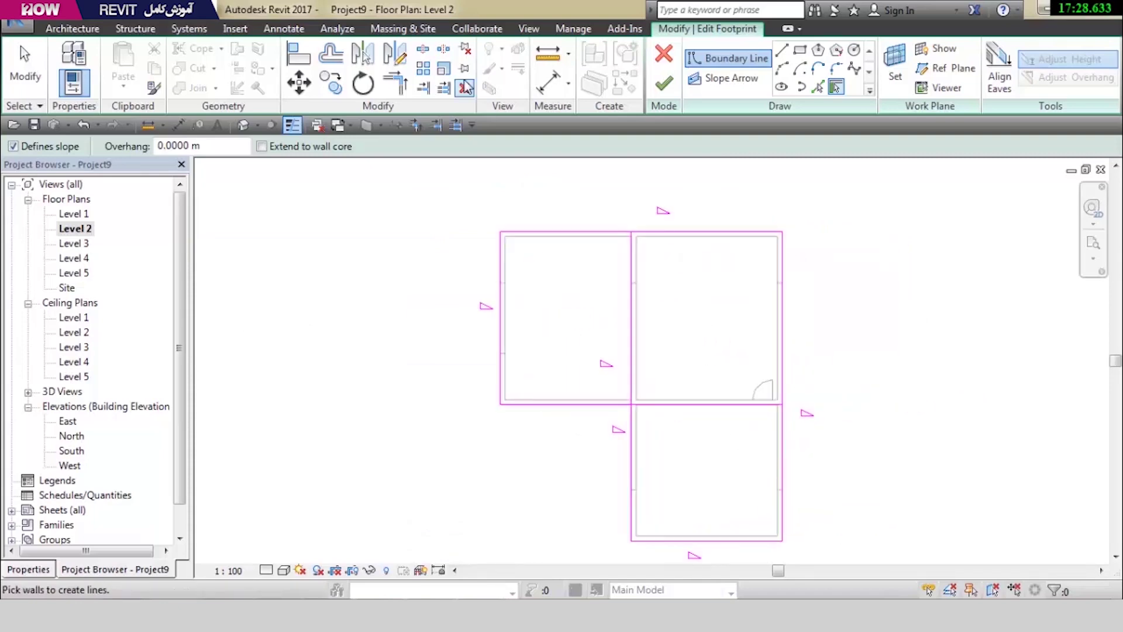
{"action": "key", "text": "Escape"}
Trim the extra line with TR to close the L-shaped inner corner
{"action": "key", "text": "t"}
{"action": "key", "text": "r"}
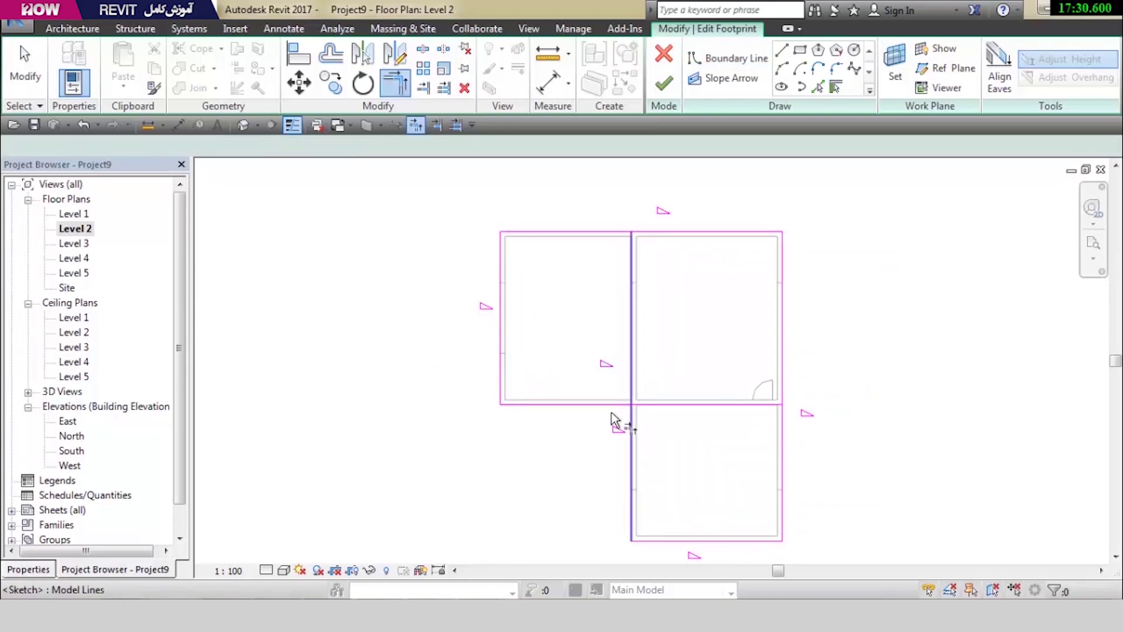
{"action": "left_click", "coordinate": [610, 404]}
{"action": "key", "text": "Escape"}
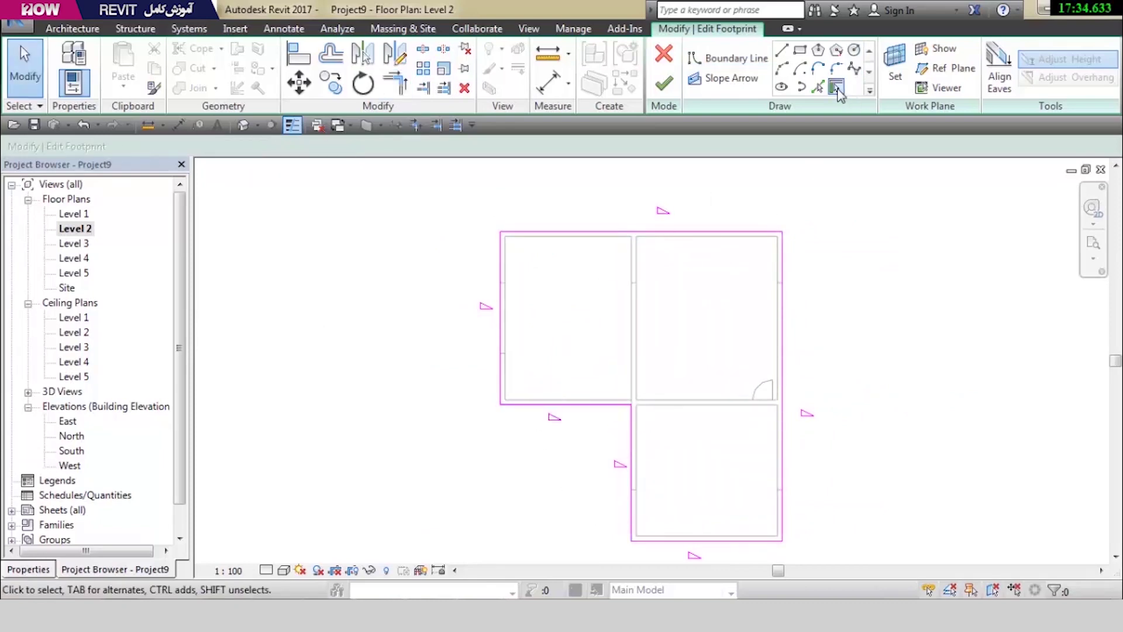
Clear the footprint sketch and pick the left and right walls as sloped edges
{"action": "left_click_drag", "start_coordinate": [830, 186], "coordinate": [483, 552]}
{"action": "key", "text": "Delete"}
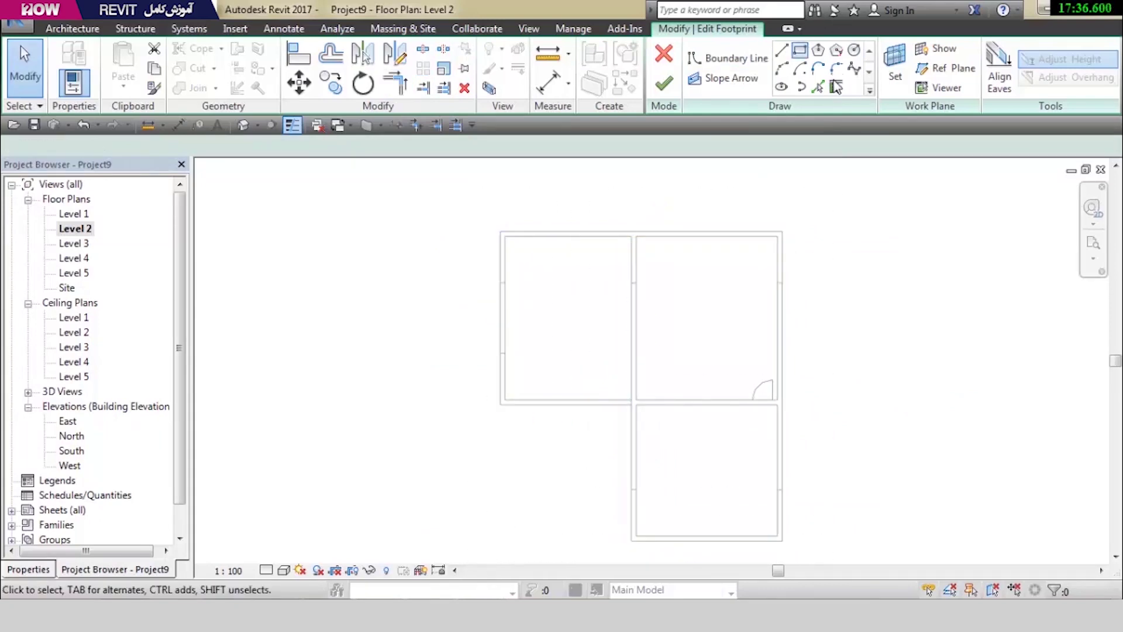
{"action": "left_click", "coordinate": [836, 87]}
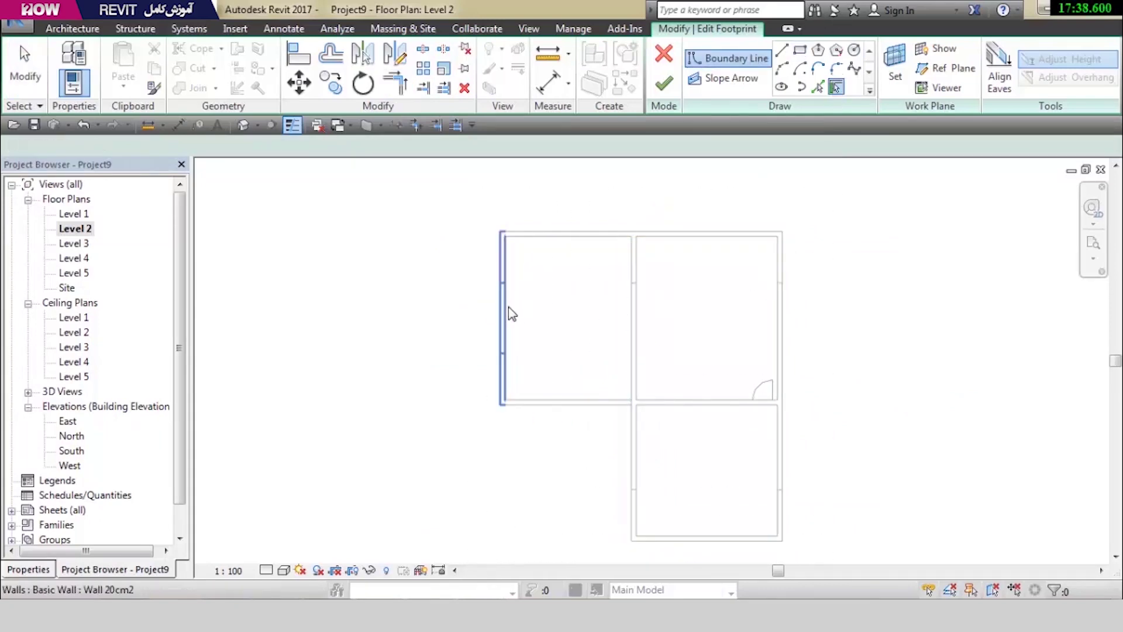
{"action": "left_click", "coordinate": [541, 335]}
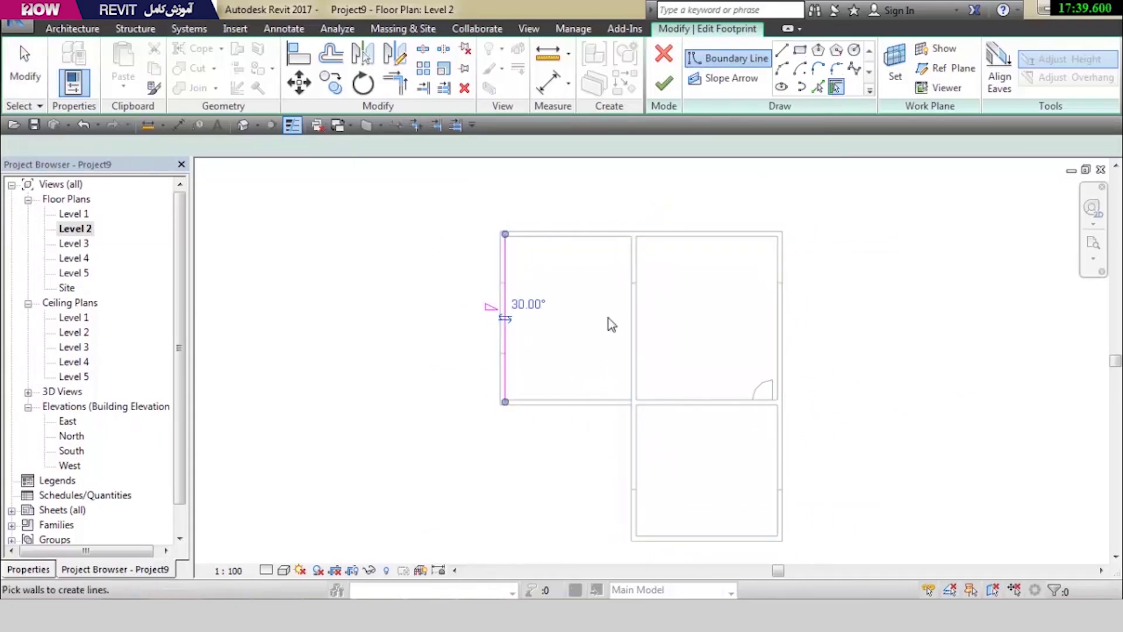
{"action": "left_click", "coordinate": [790, 319]}
{"action": "scroll", "coordinate": [795, 322], "scroll_direction": "up", "scroll_amount": 1}
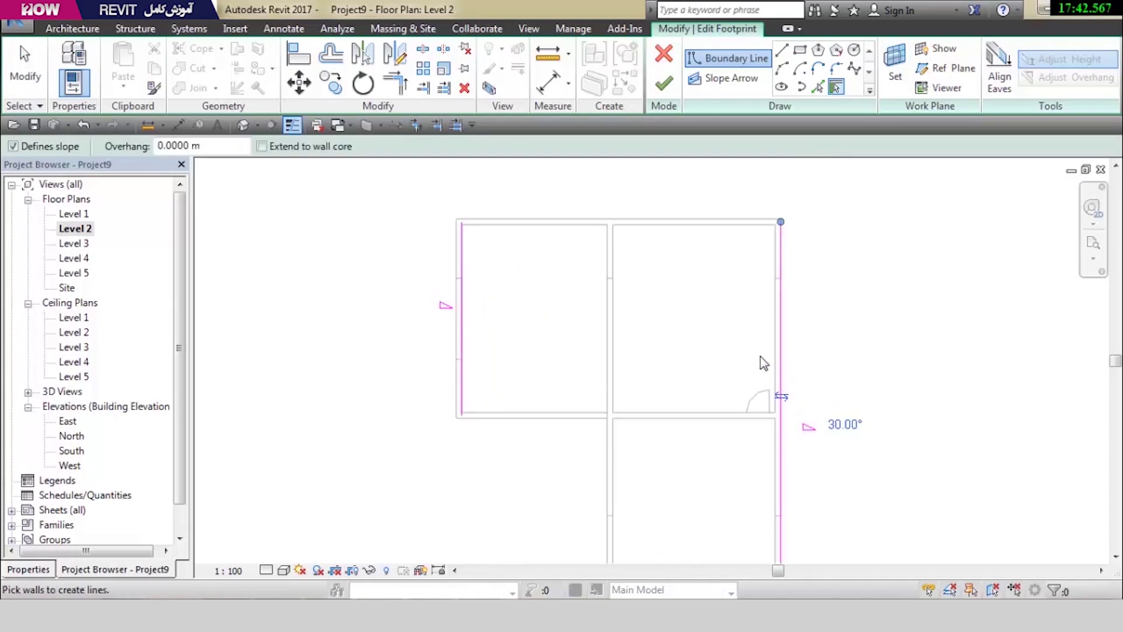
{"action": "key", "text": "ctrl+z"}
{"action": "scroll", "coordinate": [763, 362], "scroll_direction": "down", "scroll_amount": 1}
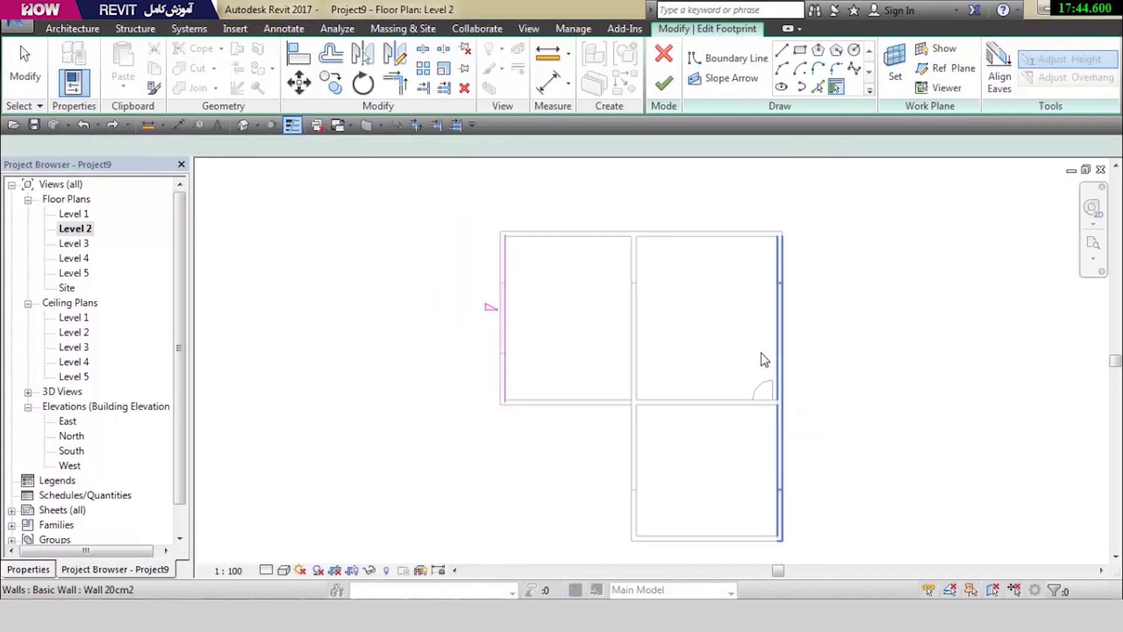
{"action": "left_click", "coordinate": [779, 363]}
{"action": "scroll", "coordinate": [747, 360], "scroll_direction": "up", "scroll_amount": 1}
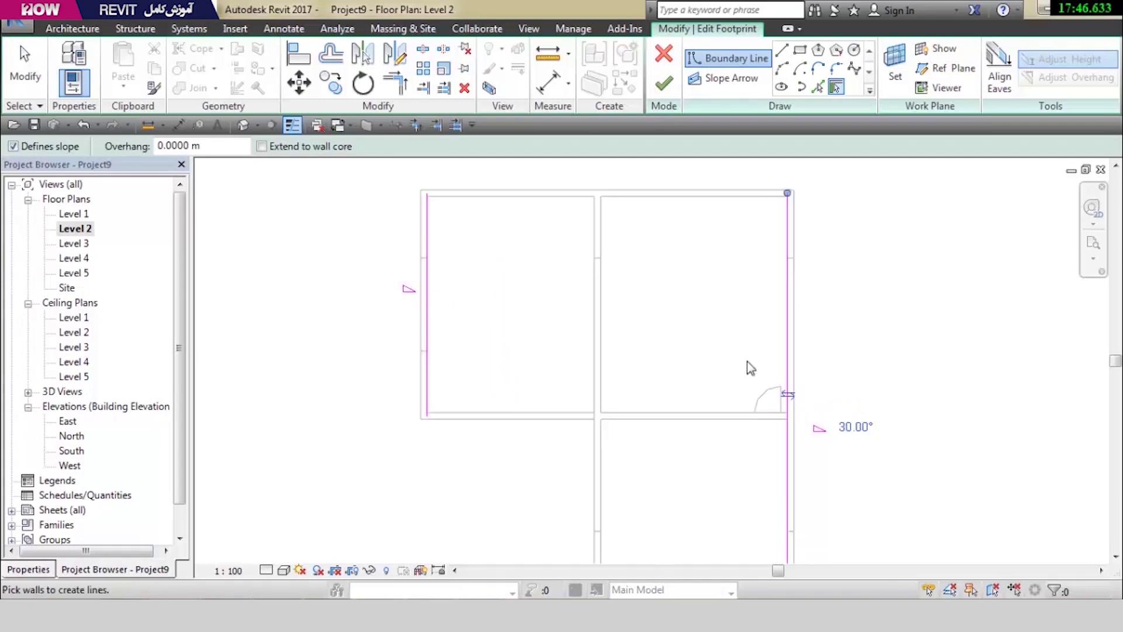
{"action": "scroll", "coordinate": [747, 361], "scroll_direction": "up", "scroll_amount": 1}
{"action": "scroll", "coordinate": [836, 284], "scroll_direction": "down", "scroll_amount": 1}
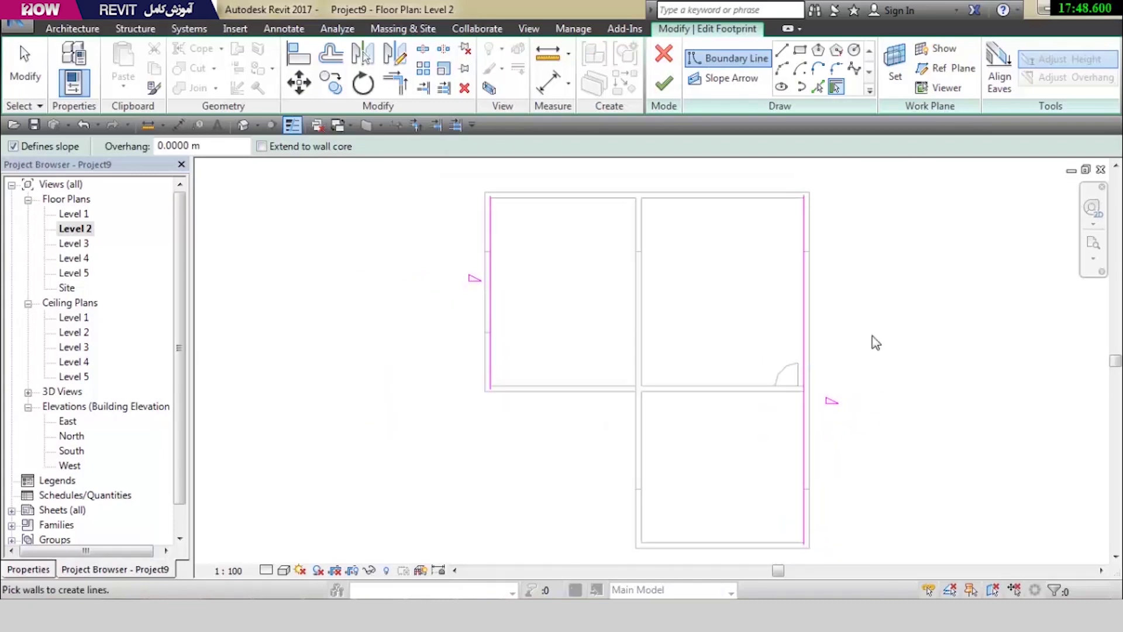
{"action": "key", "text": "Escape"}
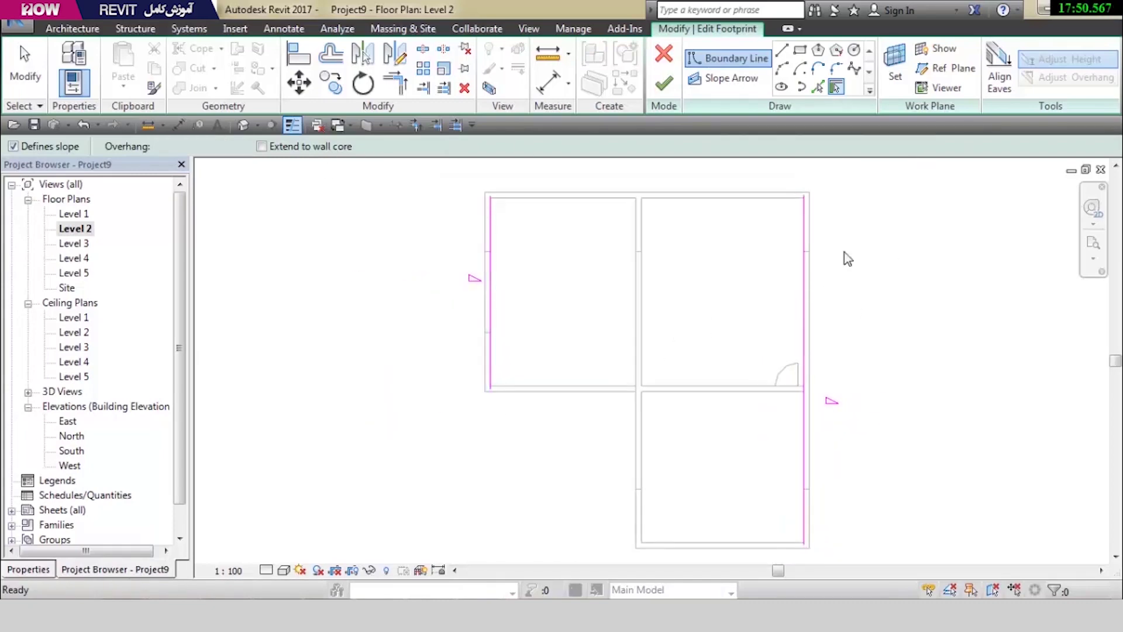
Delete those two lines and Tab-pick the whole outer wall chain as sloped roof edges
{"action": "left_click_drag", "start_coordinate": [836, 258], "coordinate": [314, 438]}
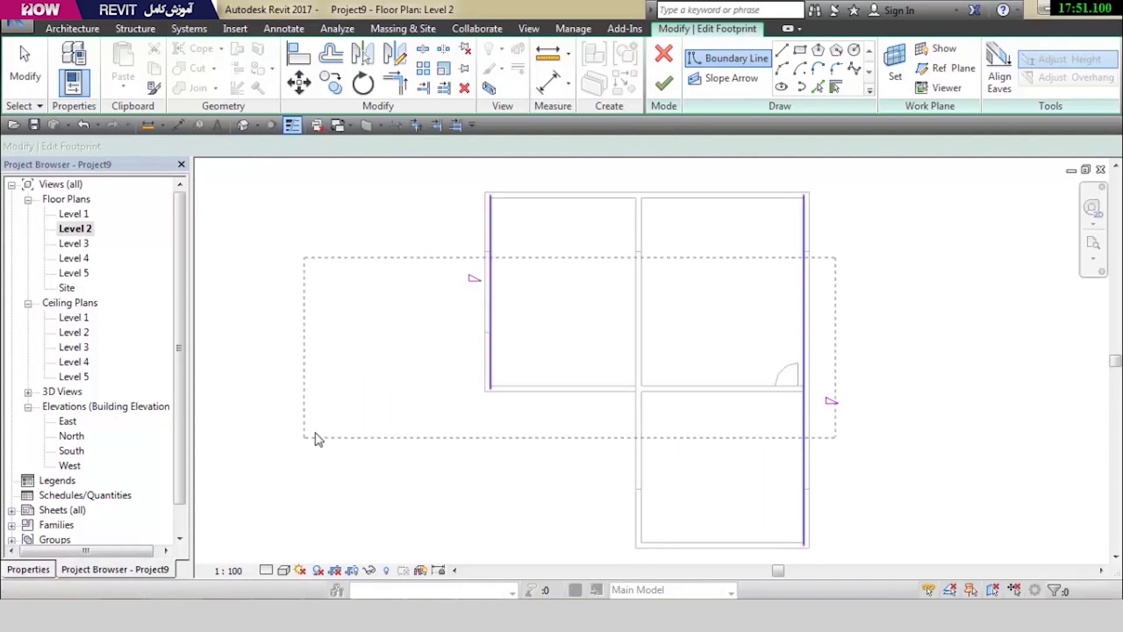
{"action": "key", "text": "Delete"}
{"action": "left_click", "coordinate": [836, 86]}
{"action": "mouse_move", "coordinate": [805, 194]}
{"action": "middle_mouse_down"}
{"action": "mouse_move", "coordinate": [792, 203]}
{"action": "mouse_move", "coordinate": [768, 191]}
{"action": "middle_mouse_up"}
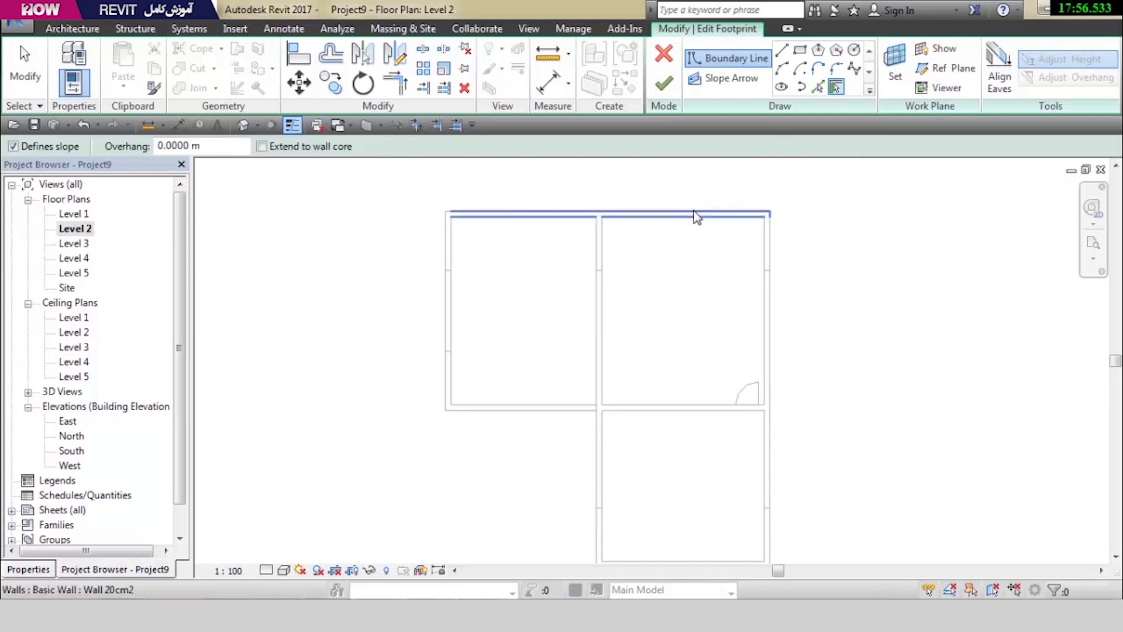
{"action": "key", "text": "Tab"}
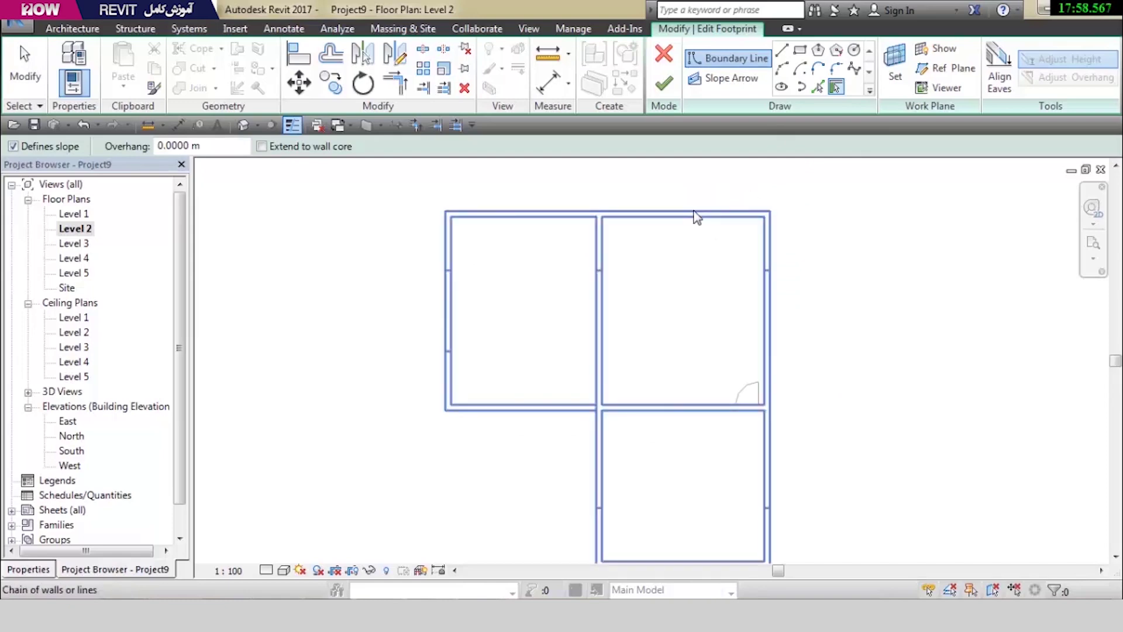
{"action": "left_click", "coordinate": [696, 216]}
{"action": "key", "text": "Escape"}
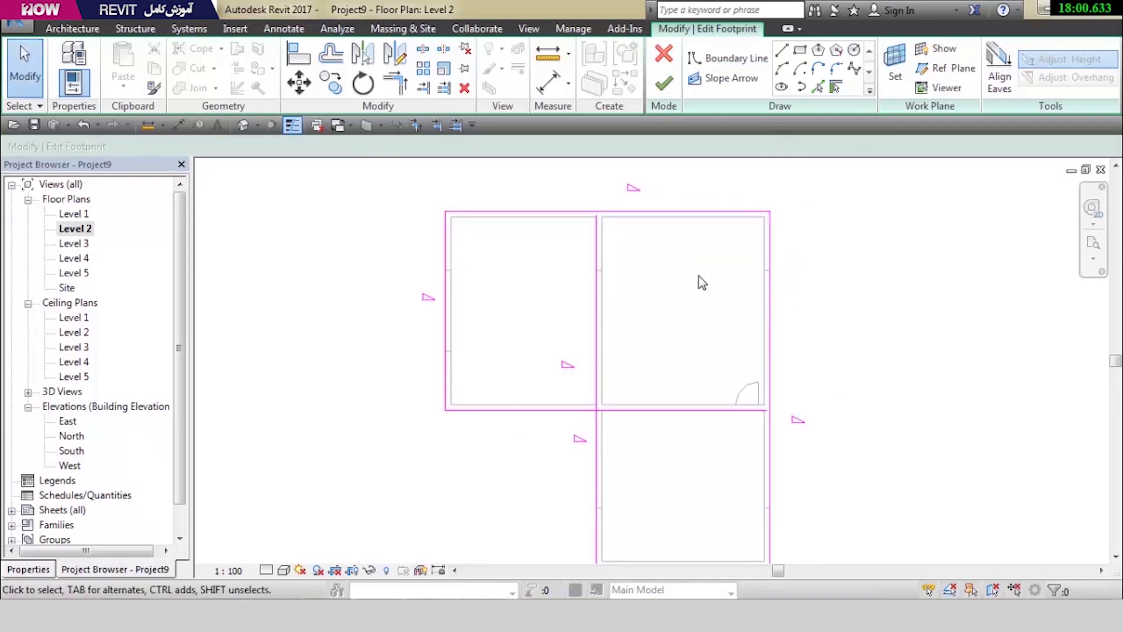
Trim the footprint's inner corner closed with Trim/Extend to Corner
{"action": "scroll", "coordinate": [701, 280], "scroll_direction": "down", "scroll_amount": 1}
{"action": "scroll", "coordinate": [686, 376], "scroll_direction": "up", "scroll_amount": 1}
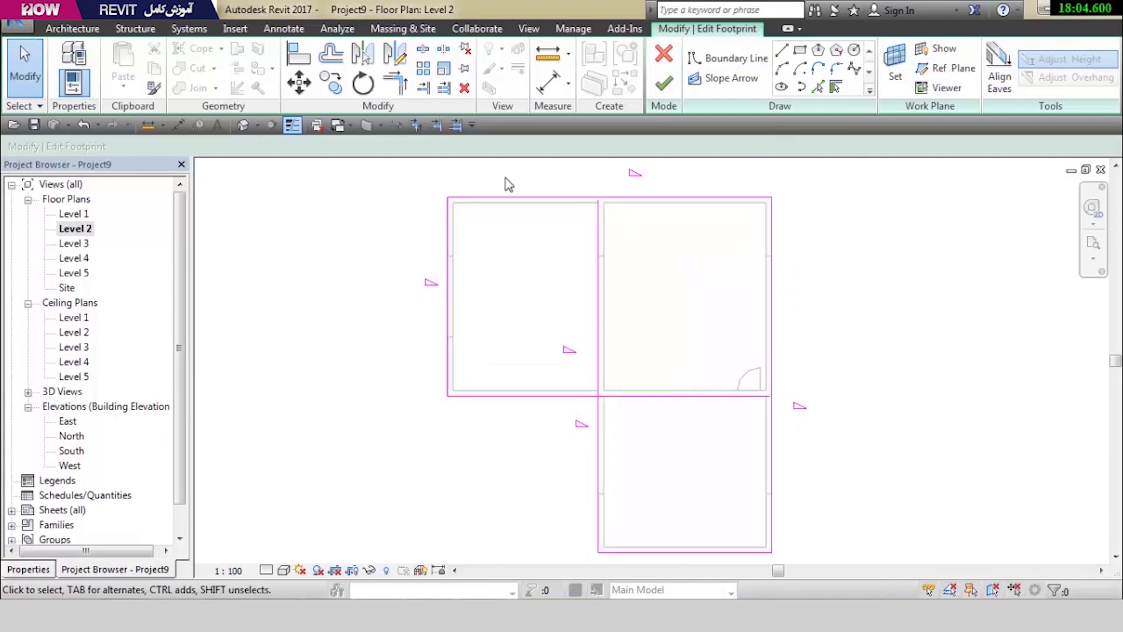
{"action": "left_click", "coordinate": [396, 83]}
{"action": "left_click", "coordinate": [592, 396]}
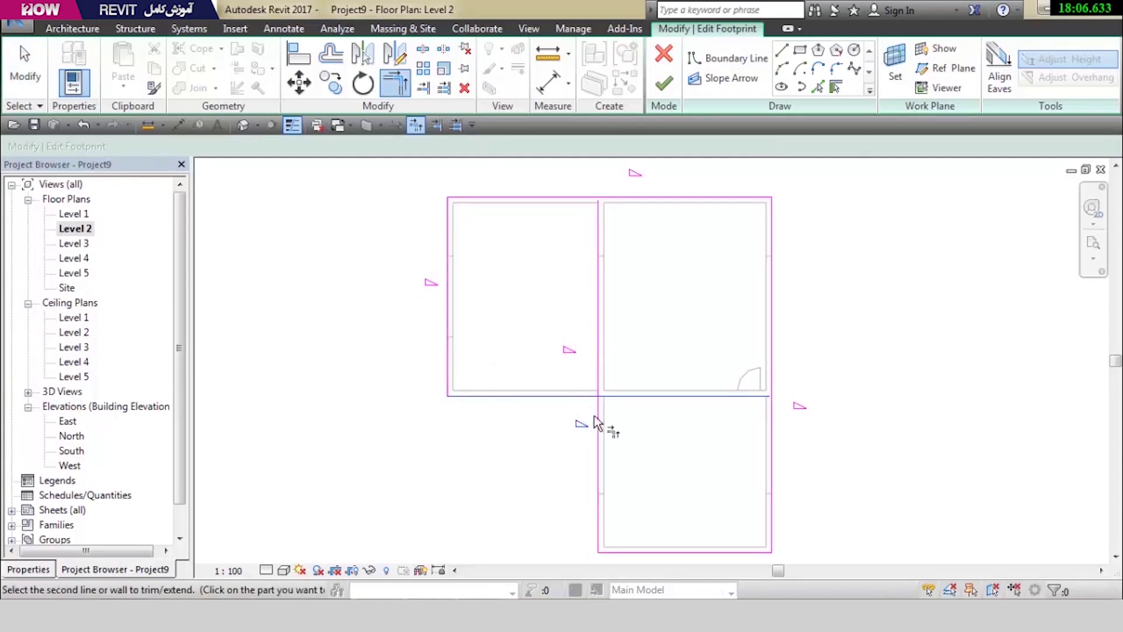
{"action": "left_click", "coordinate": [597, 418]}
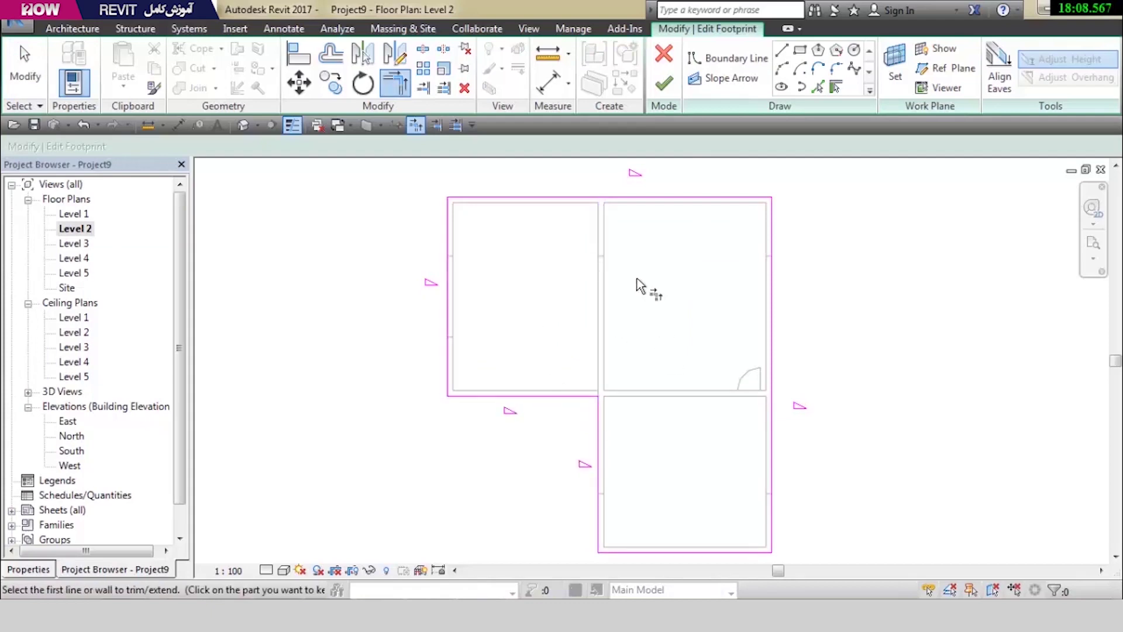
{"action": "key", "text": "Escape"}
{"action": "key", "text": "Escape"}
Finish the hipped roof, then reopen its footprint with all six edges selected
{"action": "left_click", "coordinate": [661, 93]}
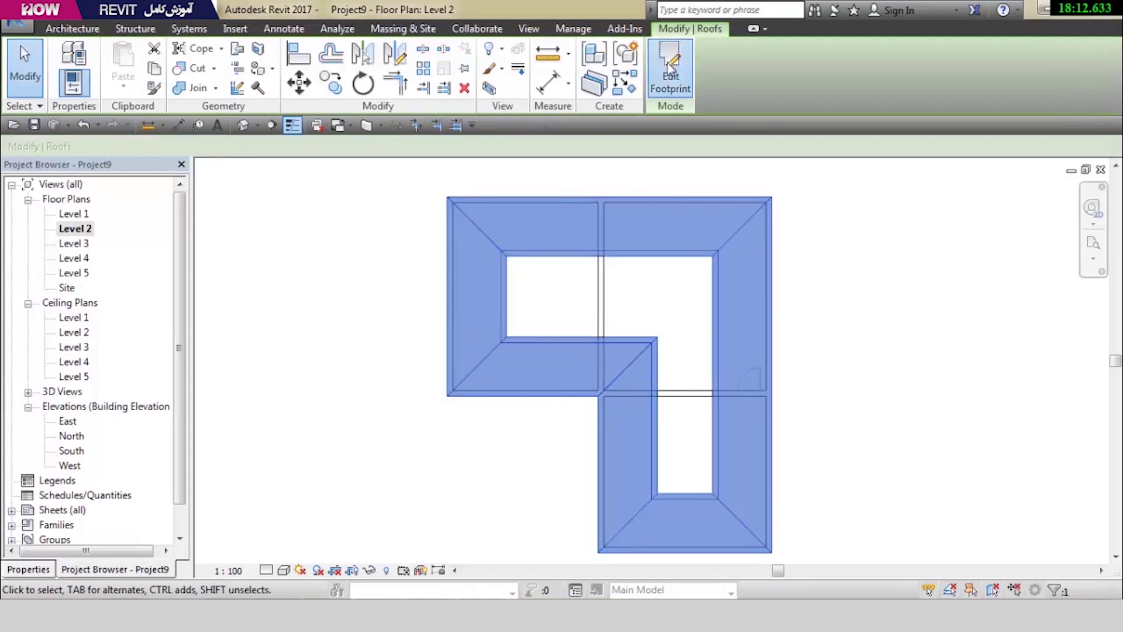
{"action": "left_click", "coordinate": [670, 71]}
{"action": "left_click_drag", "start_coordinate": [840, 168], "coordinate": [415, 555]}
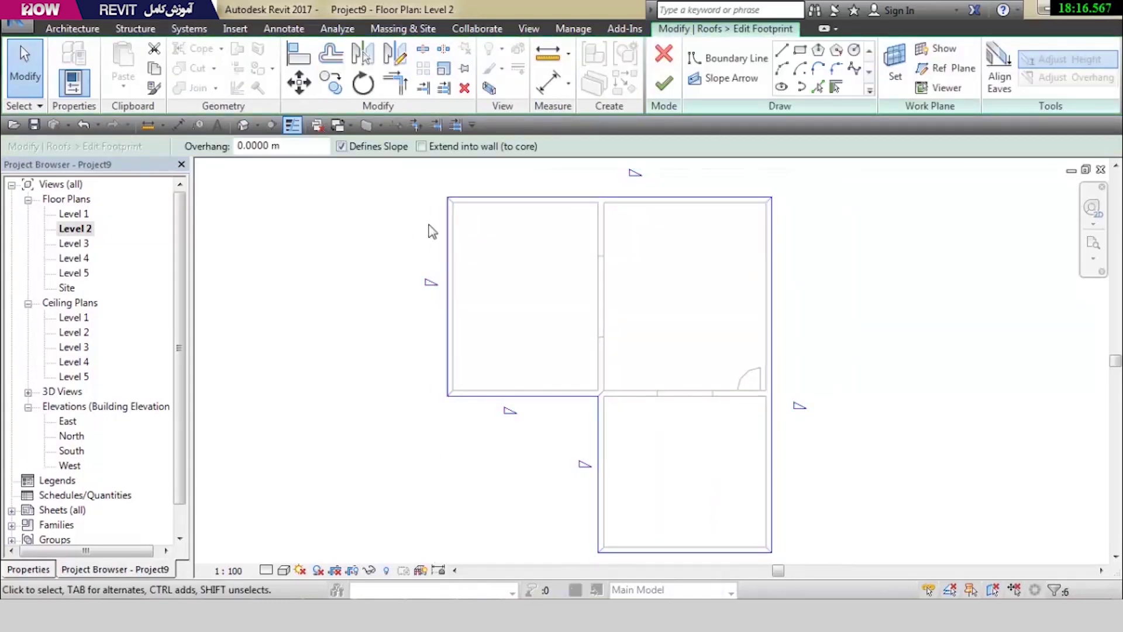
Clear Defines Slope on all six edges for a flat roof and view it in 3D
{"action": "left_click", "coordinate": [341, 146]}
{"action": "left_click", "coordinate": [663, 84]}
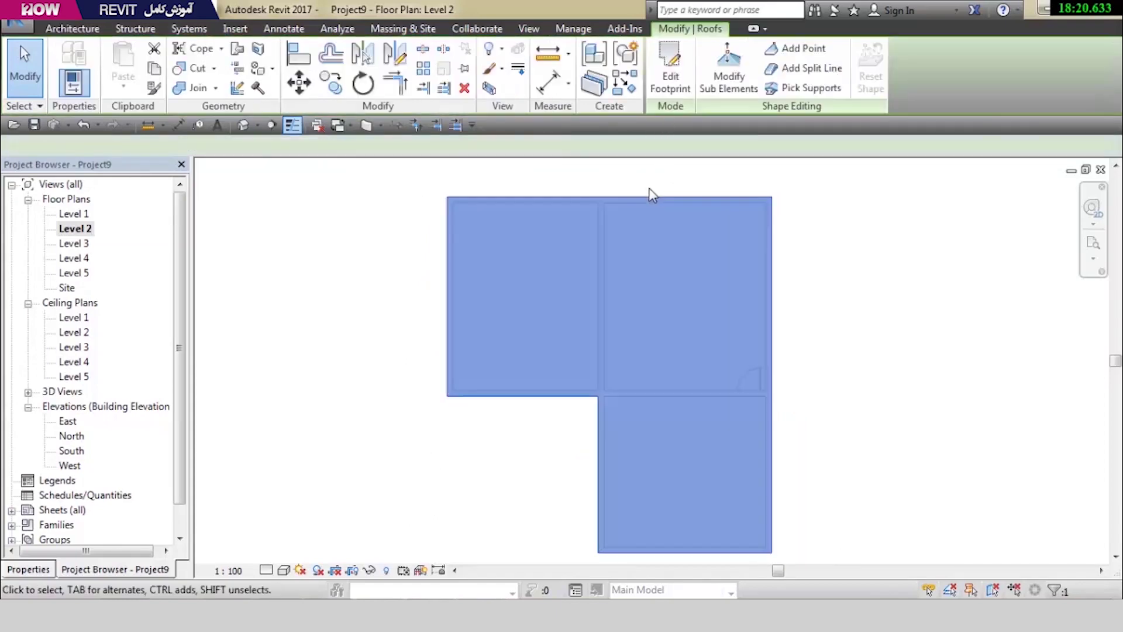
{"action": "left_click", "coordinate": [241, 130]}
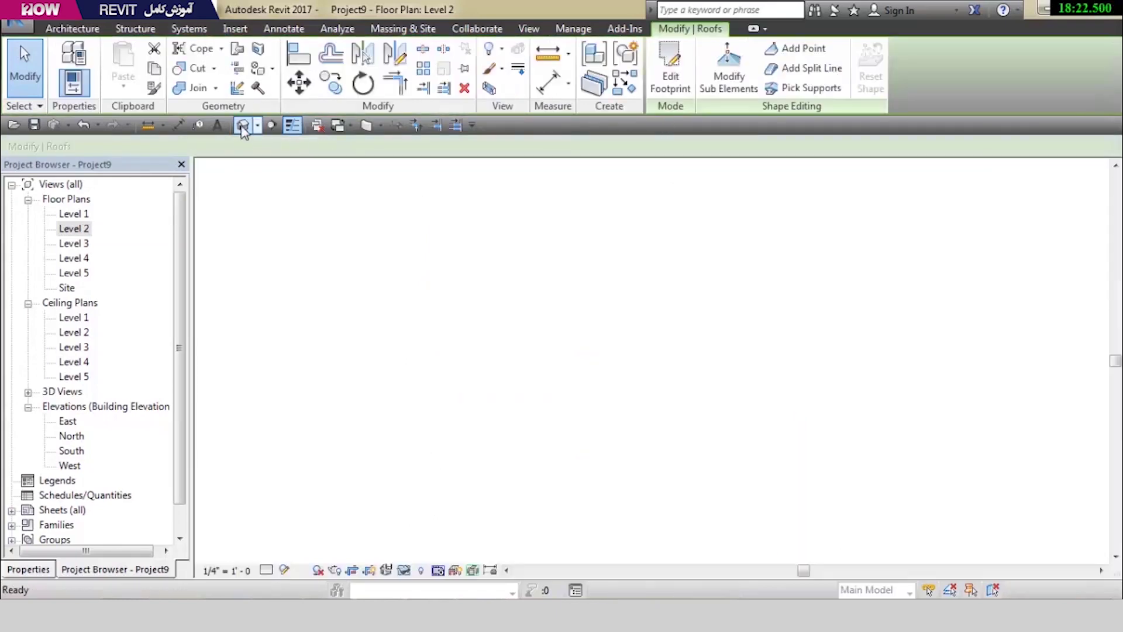
{"action": "left_click", "coordinate": [417, 178]}
Delete the flat roof from the L-shaped house in the 3D view
{"action": "mouse_move", "coordinate": [683, 320]}
{"action": "middle_mouse_down", "text": "shift"}
{"action": "mouse_move", "coordinate": [684, 255]}
{"action": "mouse_move", "coordinate": [676, 333]}
{"action": "middle_mouse_up", "text": "shift"}
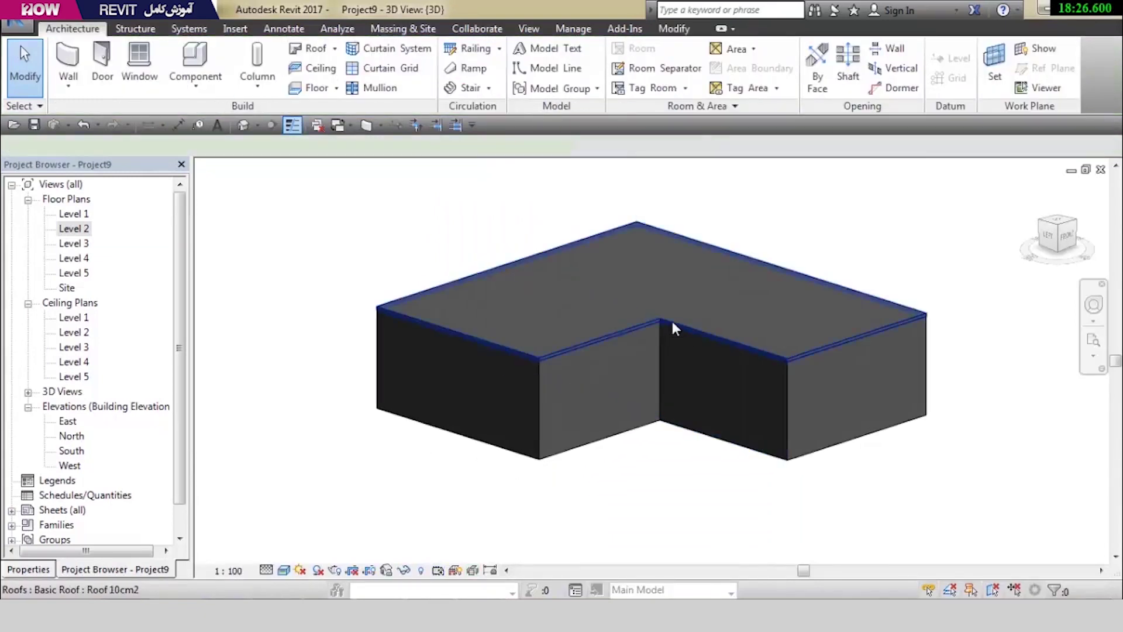
{"action": "left_click", "coordinate": [671, 318]}
{"action": "key", "text": "Delete"}
{"action": "mouse_move", "coordinate": [663, 364]}
{"action": "middle_mouse_down"}
{"action": "mouse_move", "coordinate": [675, 371]}
{"action": "mouse_move", "coordinate": [680, 467]}
{"action": "middle_mouse_up"}
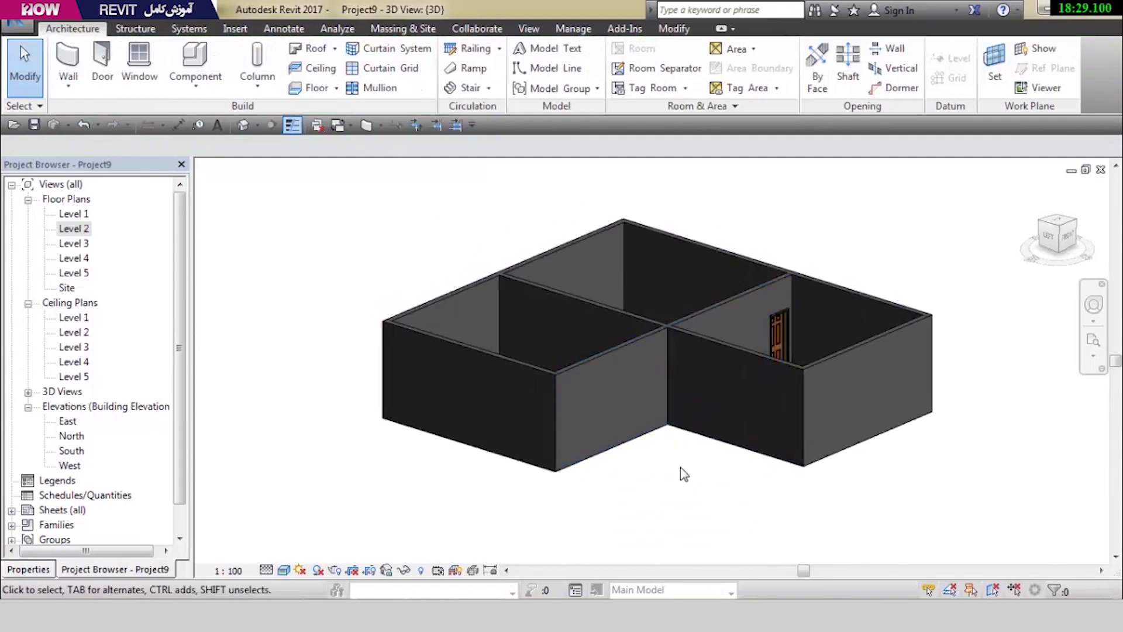
Open the Level 2 floor plan from the Project Browser
{"action": "left_click", "coordinate": [80, 216]}
{"action": "double_click", "coordinate": [80, 218]}
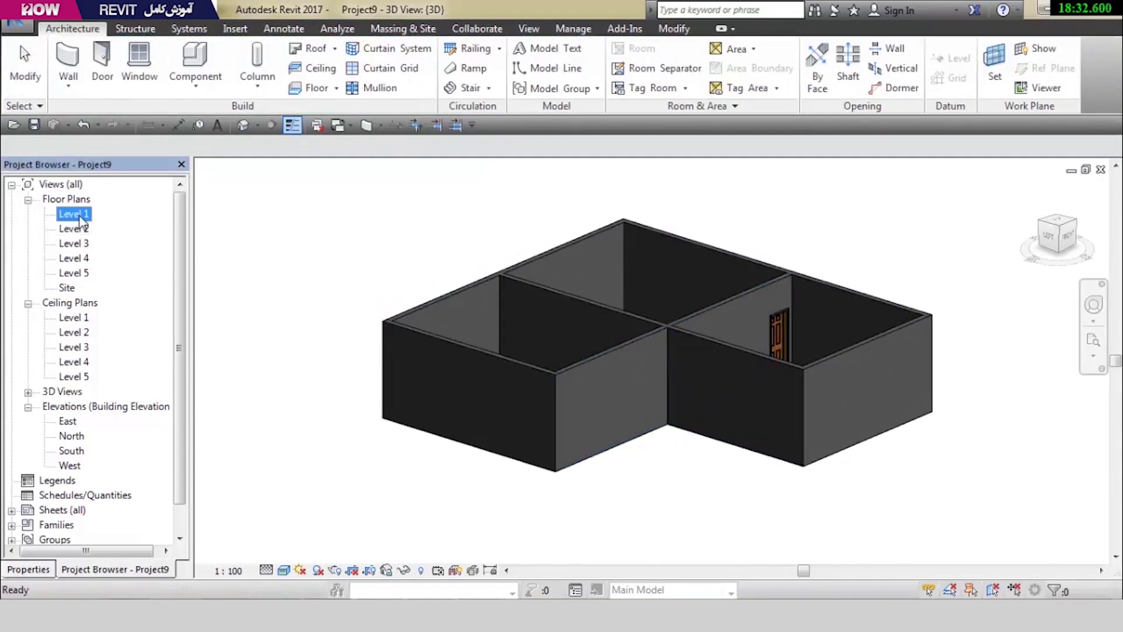
{"action": "double_click", "coordinate": [75, 229]}
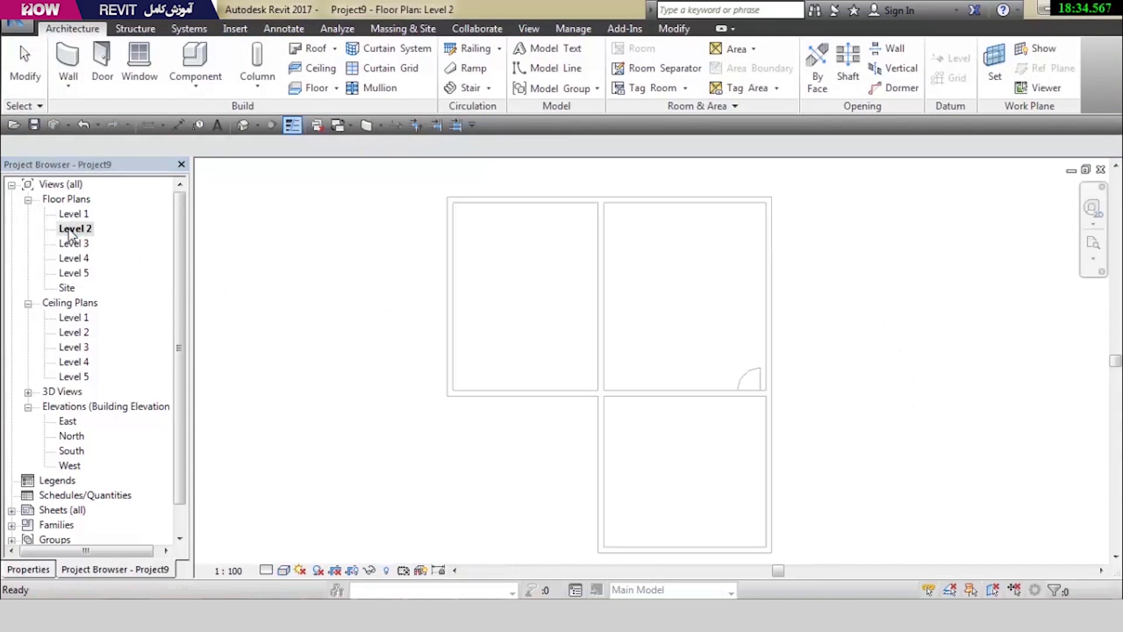
Start a roof footprint with 1 m overhang traced along the whole wall chain
{"action": "left_click", "coordinate": [313, 49]}
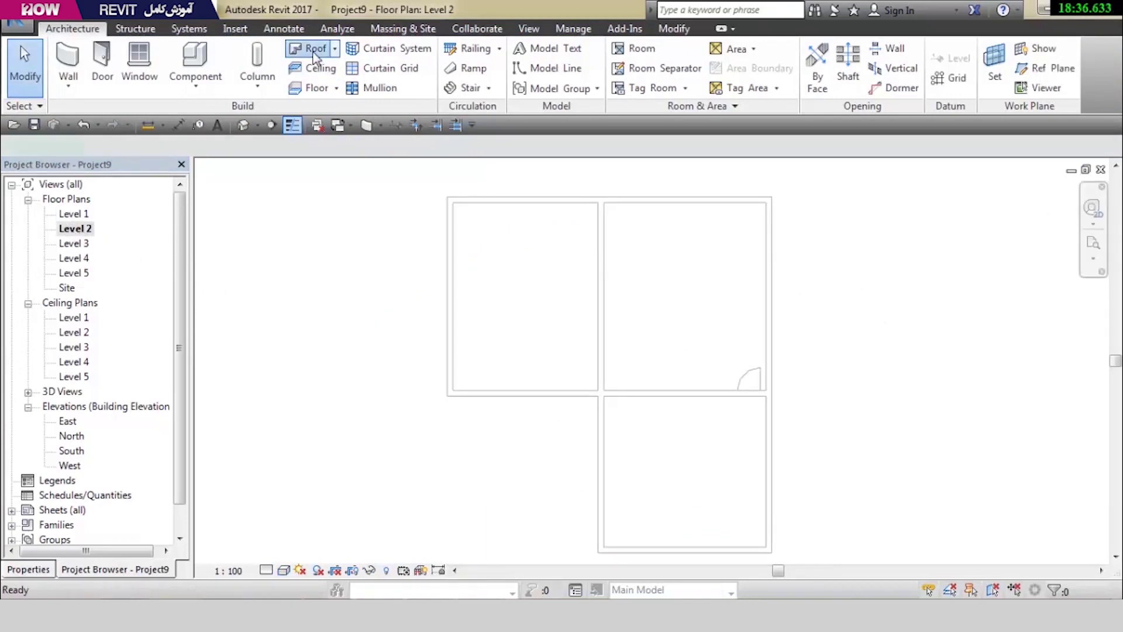
{"action": "middle_click_drag", "start_coordinate": [738, 250], "coordinate": [720, 276]}
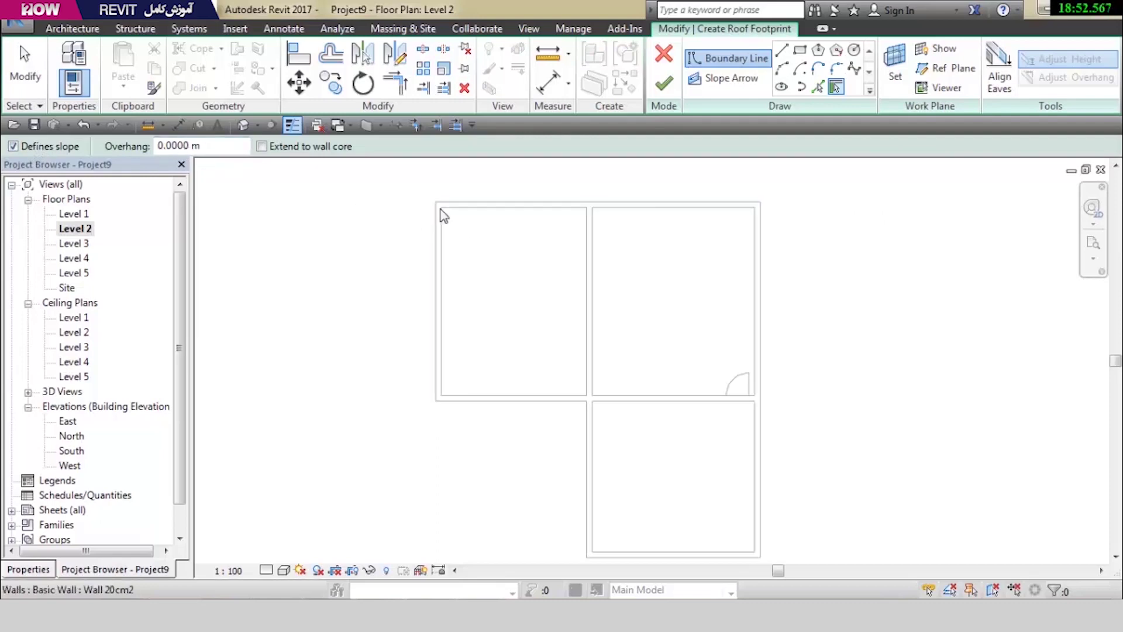
{"action": "double_click", "coordinate": [181, 146]}
{"action": "type", "text": "1"}
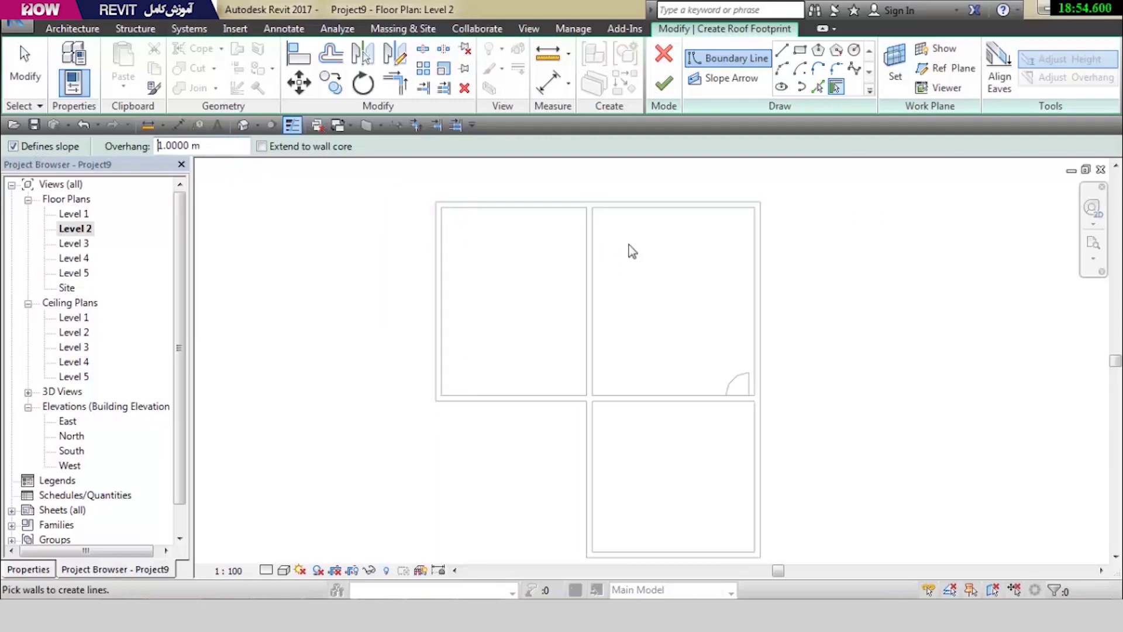
{"action": "key", "text": "Tab"}
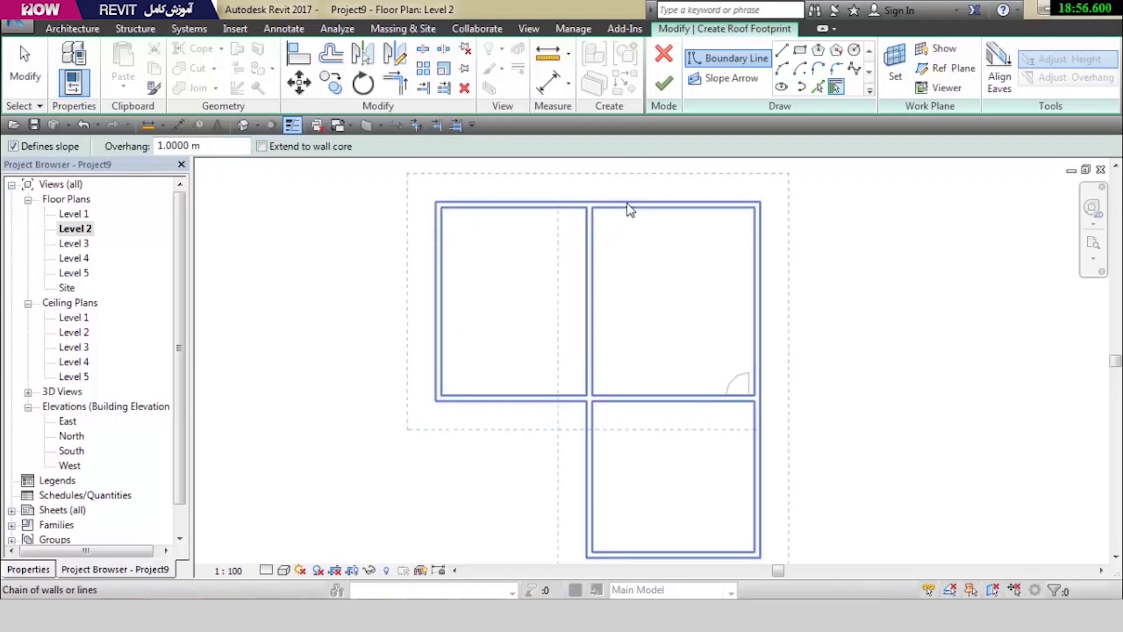
{"action": "left_click", "coordinate": [630, 209]}
{"action": "scroll", "coordinate": [585, 234], "scroll_direction": "down", "scroll_amount": 1}
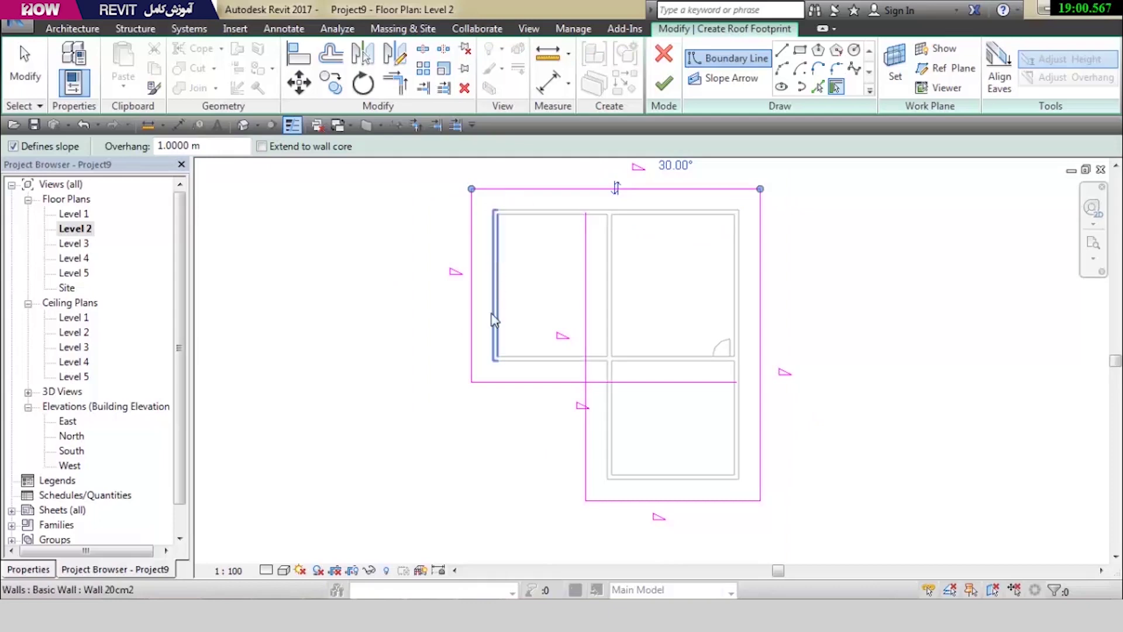
{"action": "scroll", "coordinate": [710, 316], "scroll_direction": "up", "scroll_amount": 1}
{"action": "scroll", "coordinate": [673, 310], "scroll_direction": "up", "scroll_amount": 1}
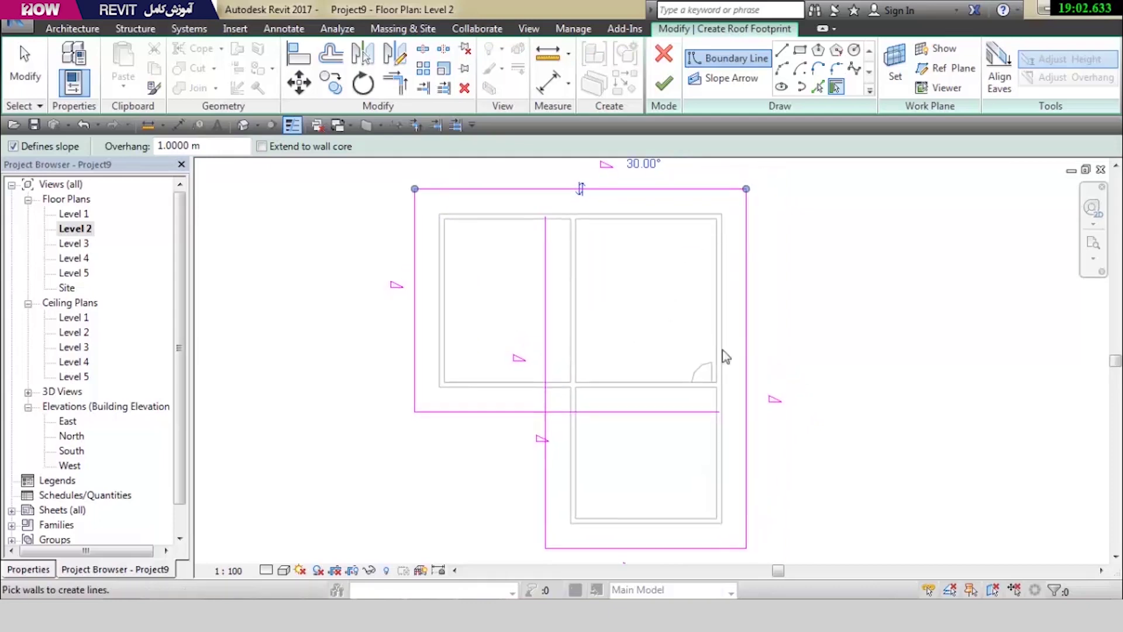
Close the inner corner, finish the 30° roof, and attach the walls to it
{"action": "key", "text": "t"}
{"action": "key", "text": "r"}
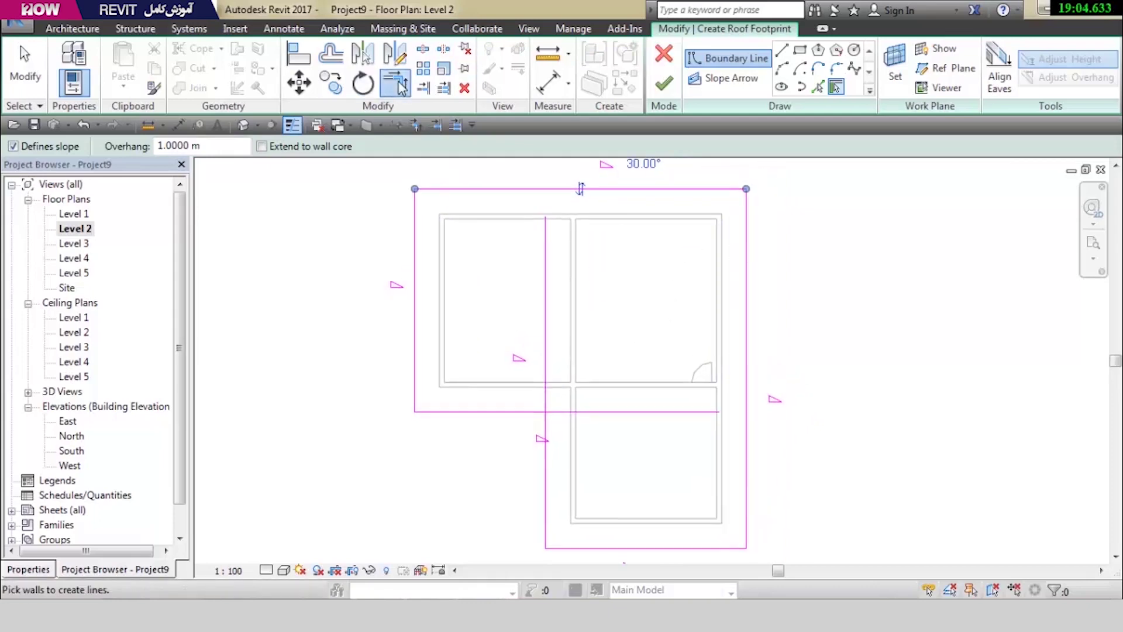
{"action": "left_click", "coordinate": [531, 412]}
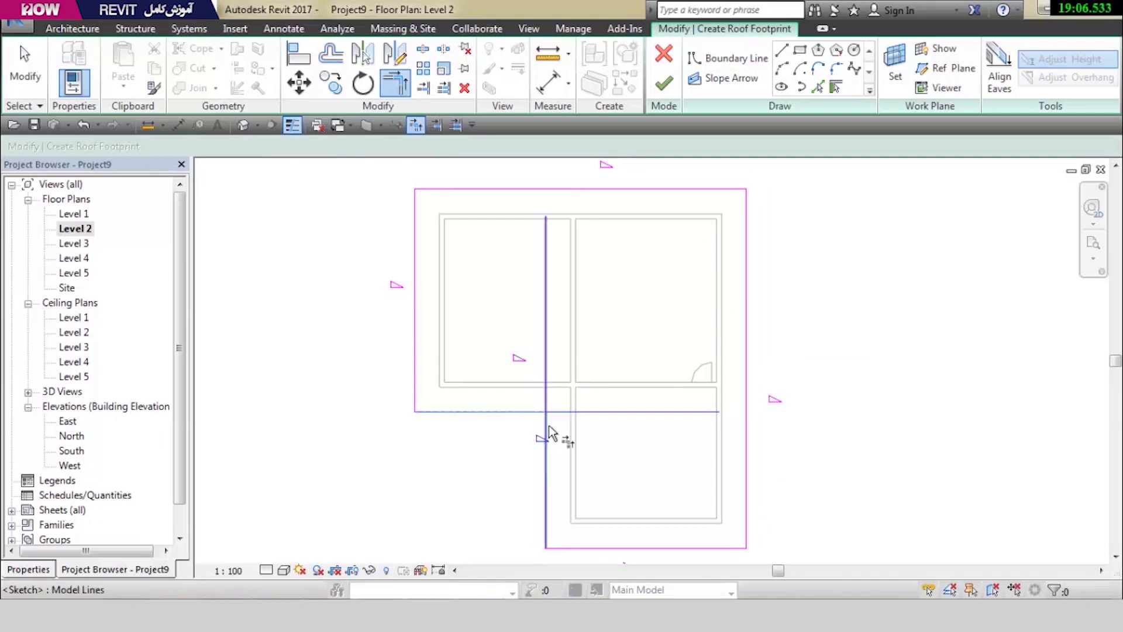
{"action": "left_click", "coordinate": [545, 435]}
{"action": "left_click", "coordinate": [663, 84]}
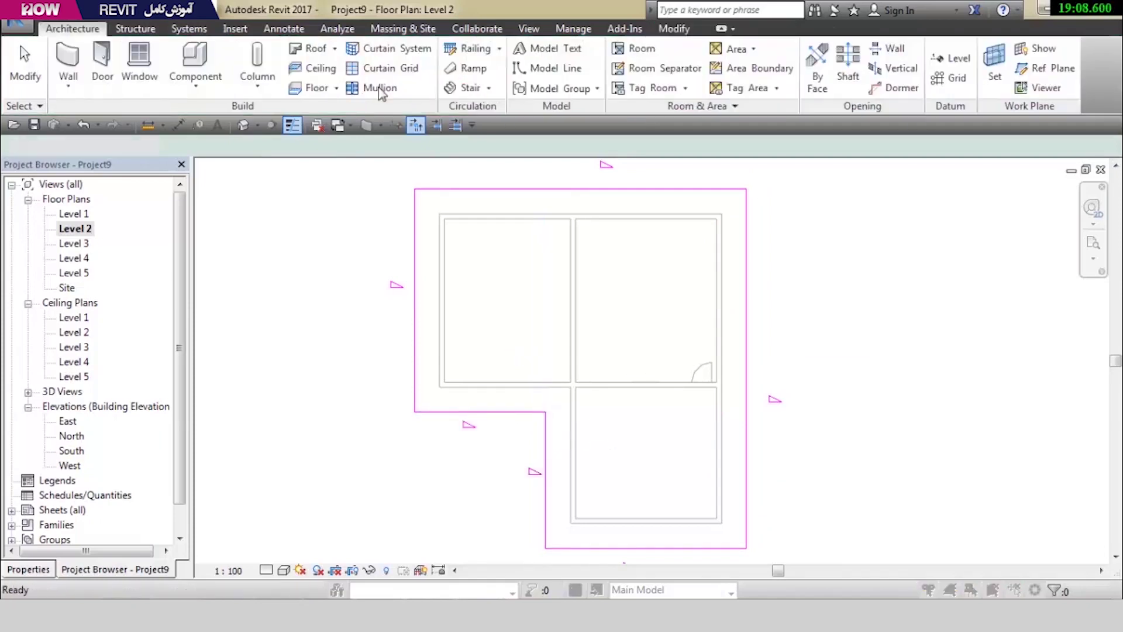
{"action": "left_click", "coordinate": [602, 317]}
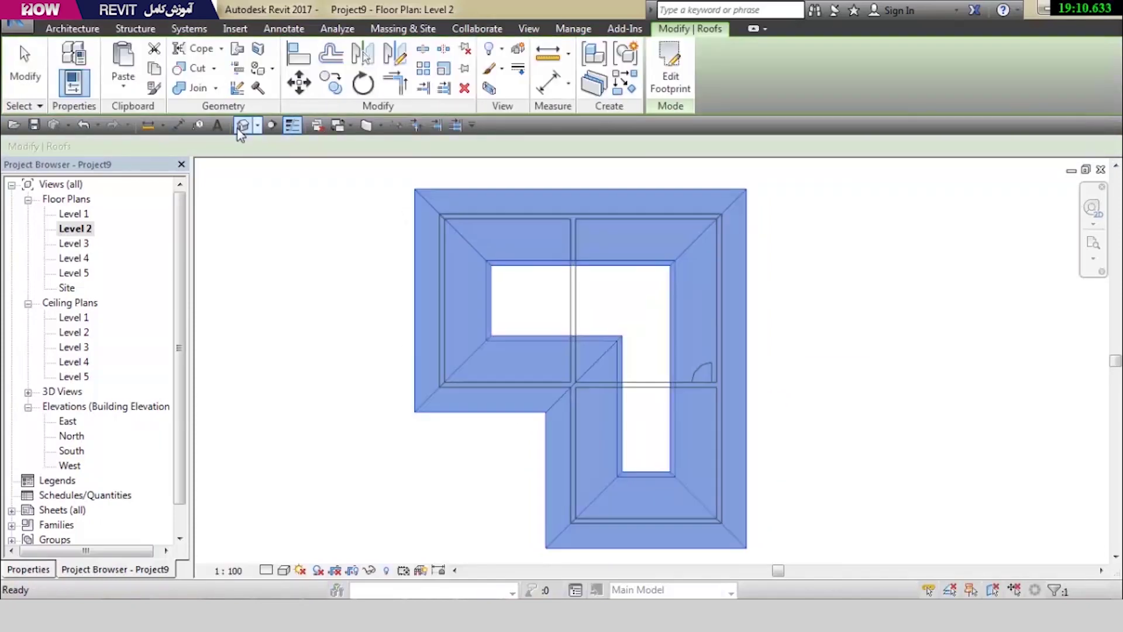
{"action": "left_click", "coordinate": [243, 124]}
Delete the overhanging hipped roof in 3D and reopen the Level 2 floor plan
{"action": "mouse_move", "coordinate": [692, 382]}
{"action": "middle_mouse_down", "text": "shift"}
{"action": "mouse_move", "coordinate": [752, 401]}
{"action": "mouse_move", "coordinate": [757, 238]}
{"action": "mouse_move", "coordinate": [771, 421]}
{"action": "mouse_move", "coordinate": [809, 331]}
{"action": "mouse_move", "coordinate": [677, 331]}
{"action": "mouse_move", "coordinate": [642, 419]}
{"action": "mouse_move", "coordinate": [720, 310]}
{"action": "middle_mouse_up", "text": "shift"}
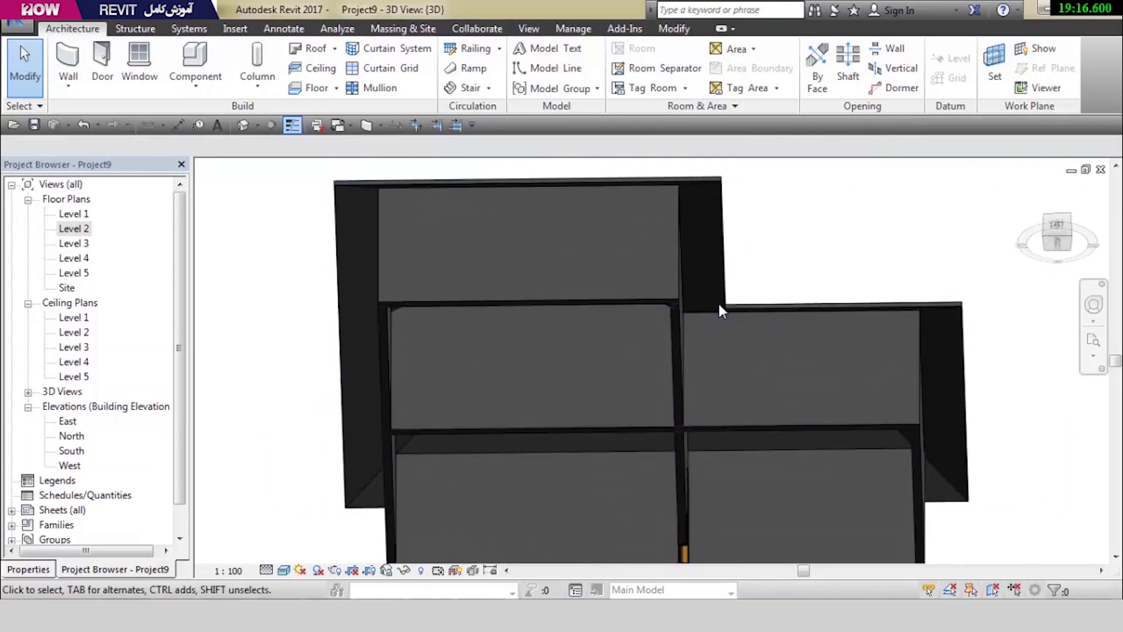
{"action": "mouse_move", "coordinate": [576, 290]}
{"action": "middle_mouse_down", "text": "shift"}
{"action": "mouse_move", "coordinate": [735, 337]}
{"action": "mouse_move", "coordinate": [710, 504]}
{"action": "middle_mouse_up", "text": "shift"}
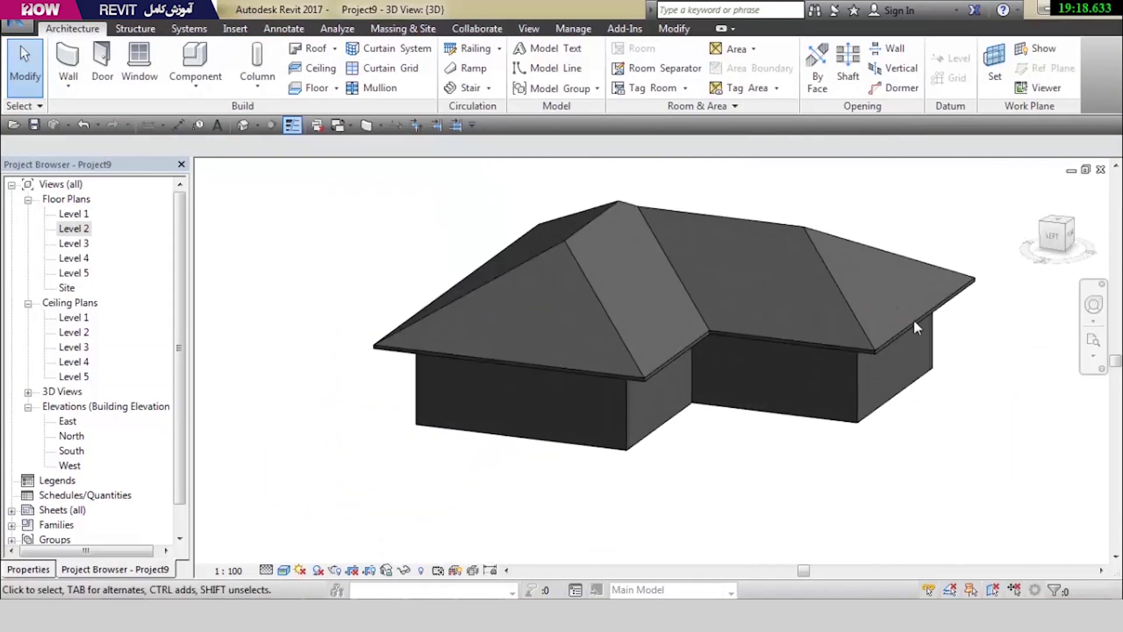
{"action": "left_click", "coordinate": [937, 310]}
{"action": "key", "text": "Delete"}
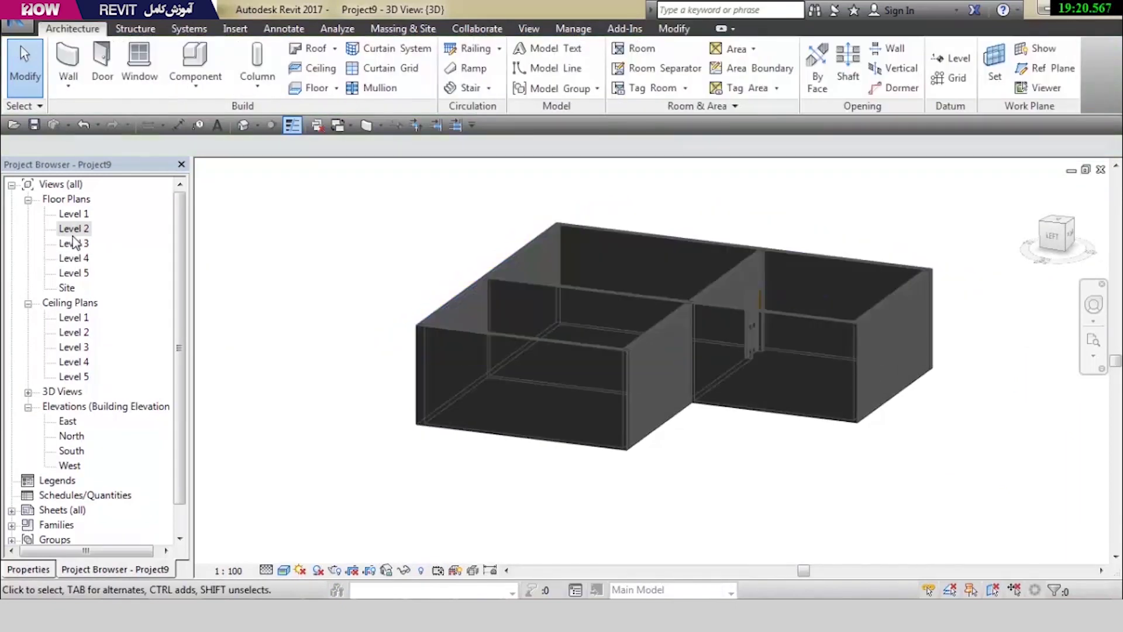
{"action": "double_click", "coordinate": [74, 233]}
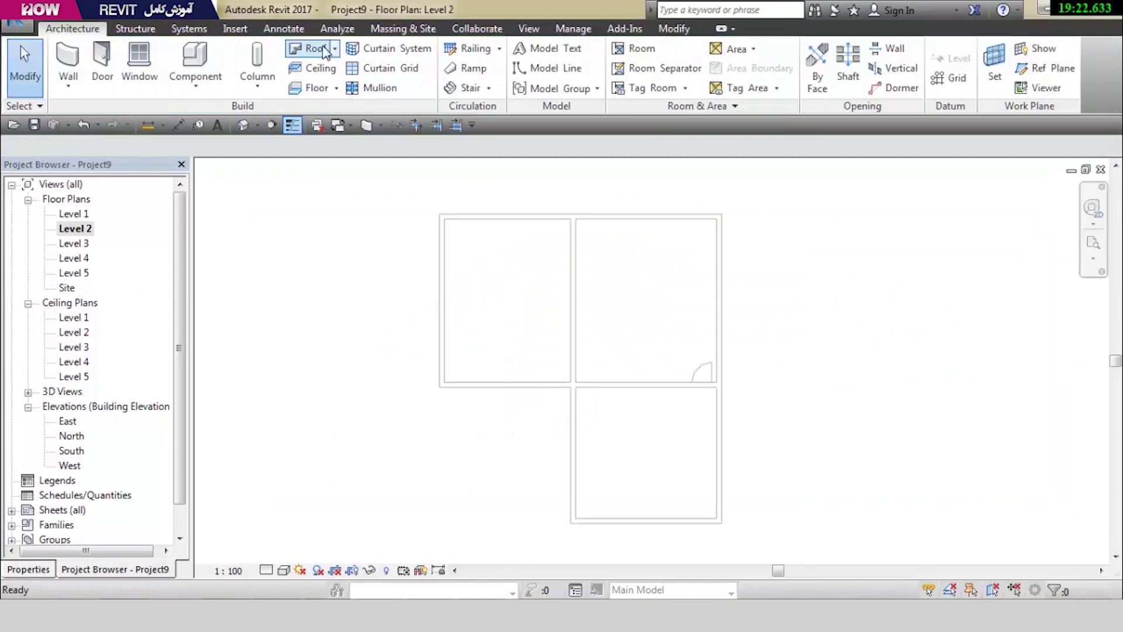
Switch the new roof to Basic Roof : Roof 20cm2 and open its Type Properties
{"action": "left_click", "coordinate": [38, 569]}
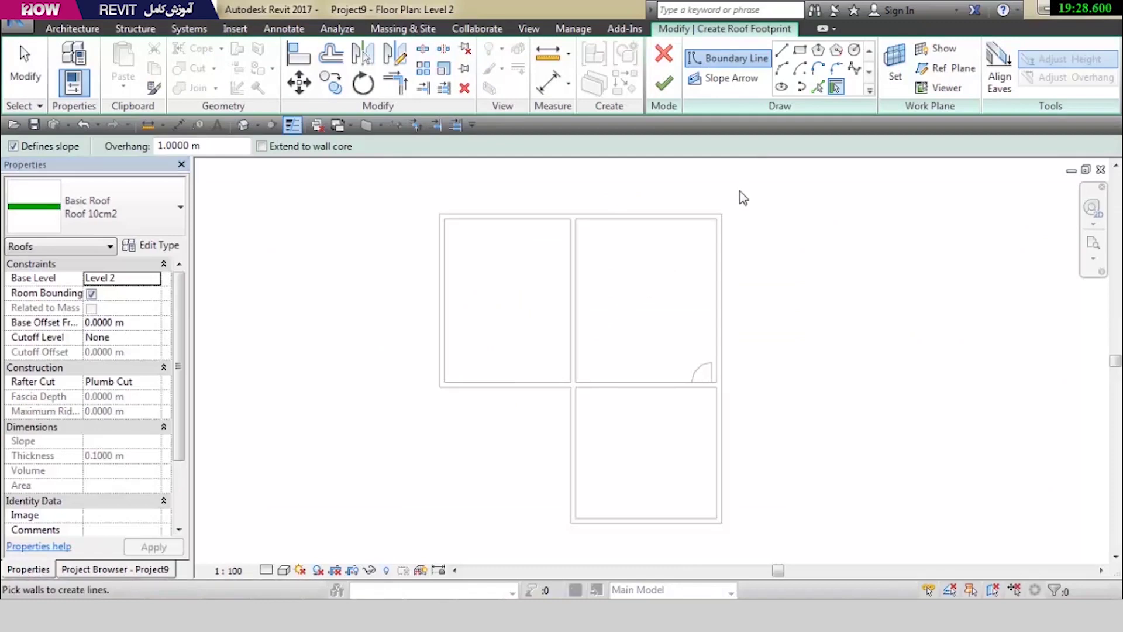
{"action": "scroll", "coordinate": [661, 258], "scroll_direction": "up", "scroll_amount": 1}
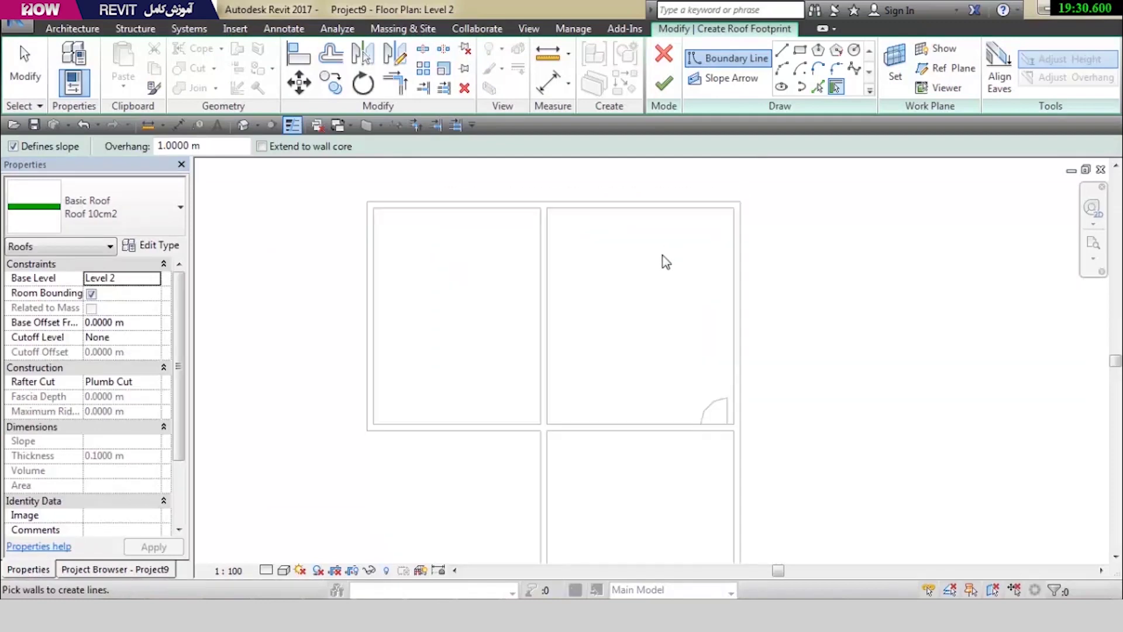
{"action": "scroll", "coordinate": [661, 258], "scroll_direction": "up", "scroll_amount": 1}
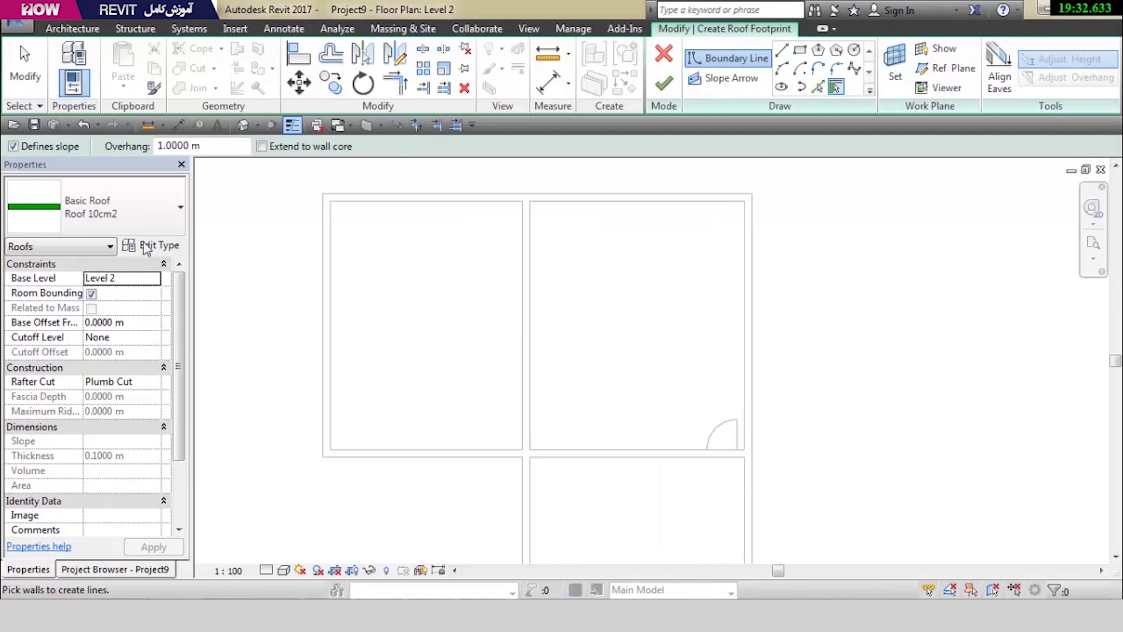
{"action": "left_click", "coordinate": [118, 205]}
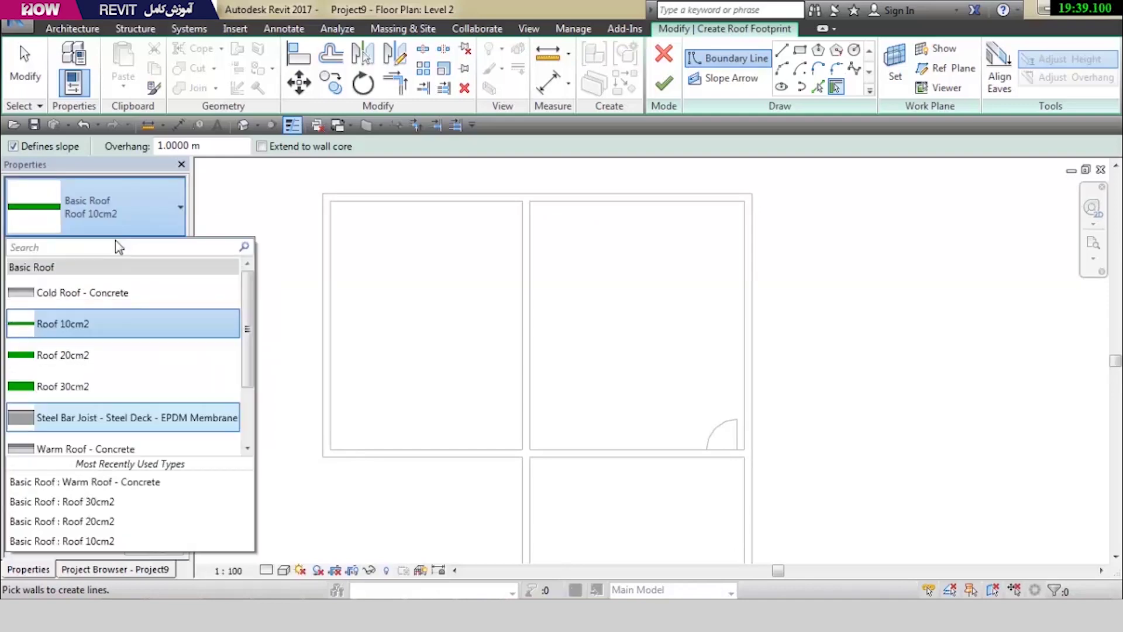
{"action": "left_click", "coordinate": [108, 354]}
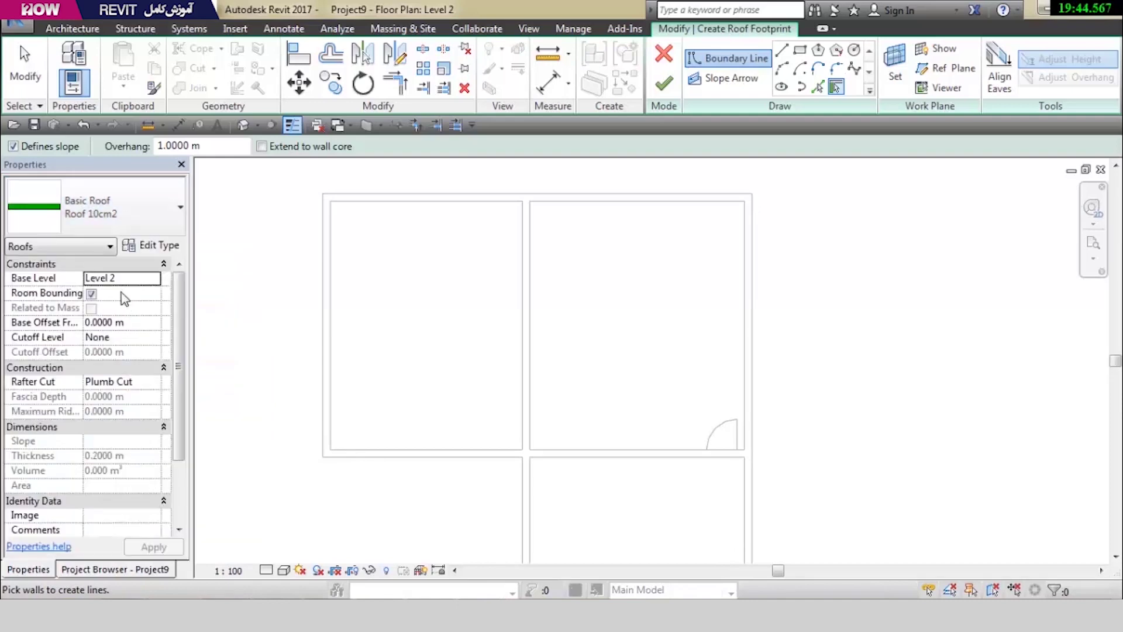
{"action": "left_click", "coordinate": [142, 251]}
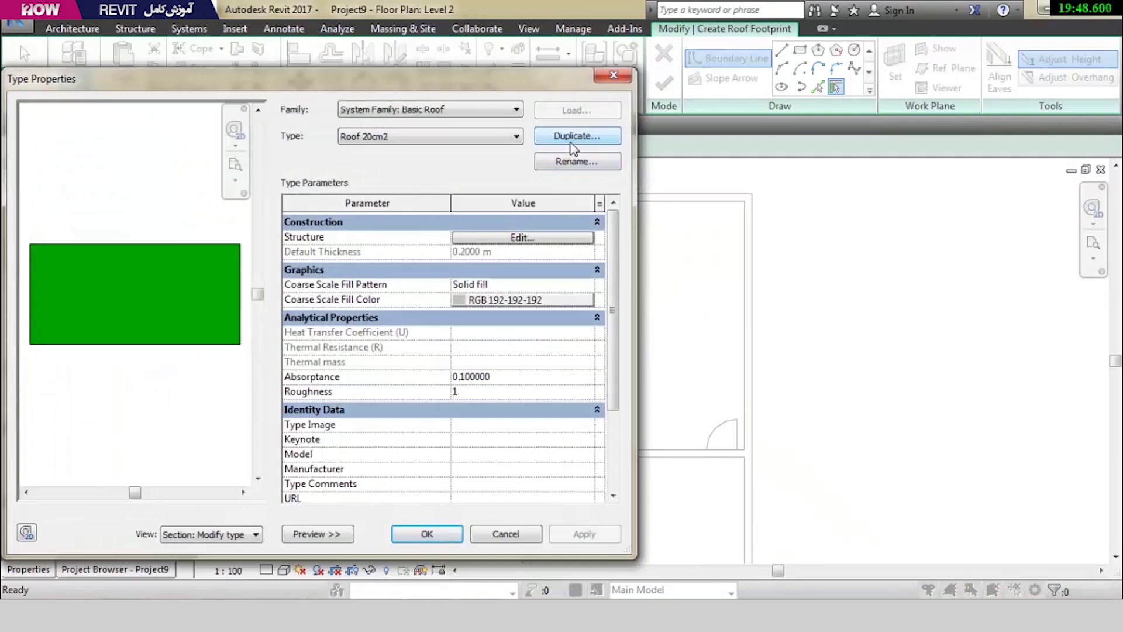
Duplicate Roof 20cm2 as 'Roof 25cm2 2' and open its layer structure
{"action": "left_click", "coordinate": [572, 143]}
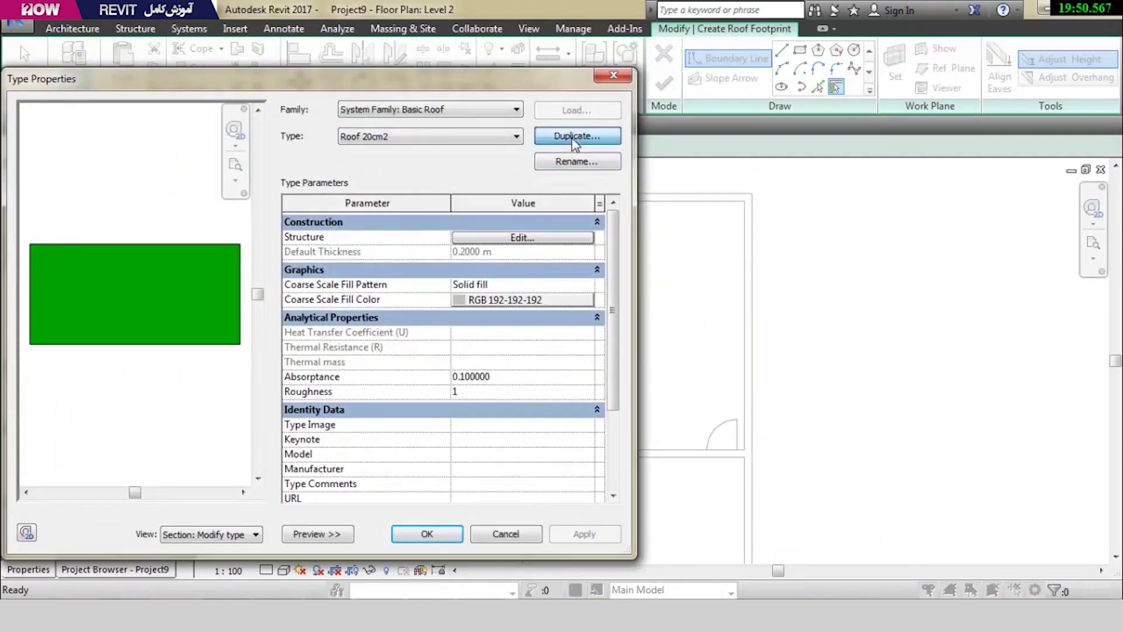
{"action": "type", "text": "Roof 25cm2 2"}
{"action": "left_click", "coordinate": [542, 303]}
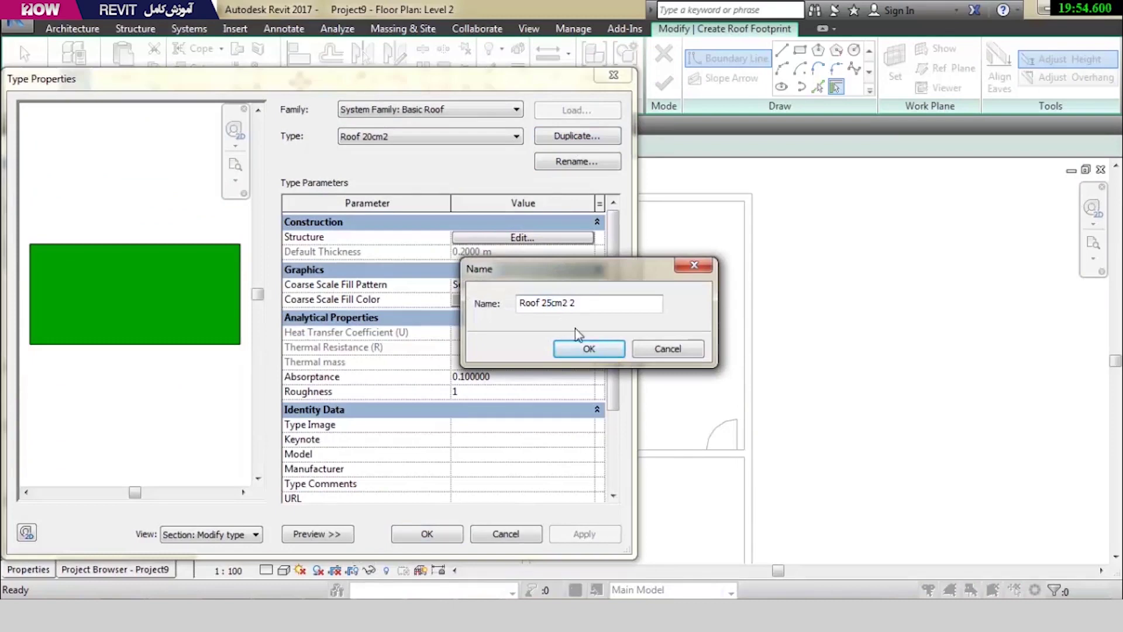
{"action": "left_click", "coordinate": [591, 348]}
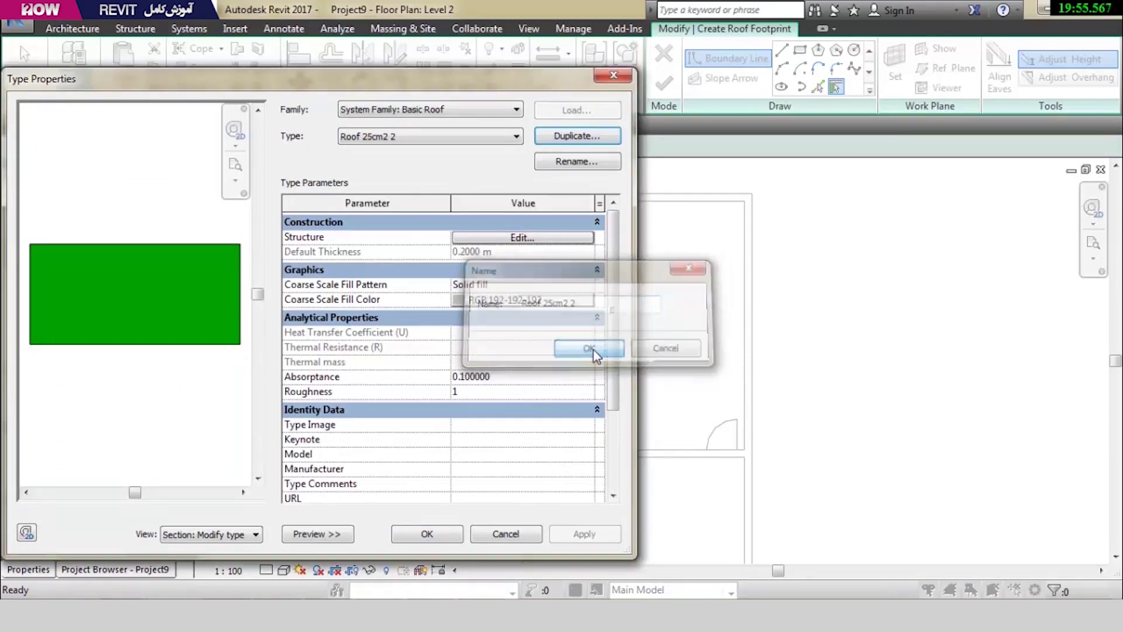
{"action": "left_click", "coordinate": [524, 237]}
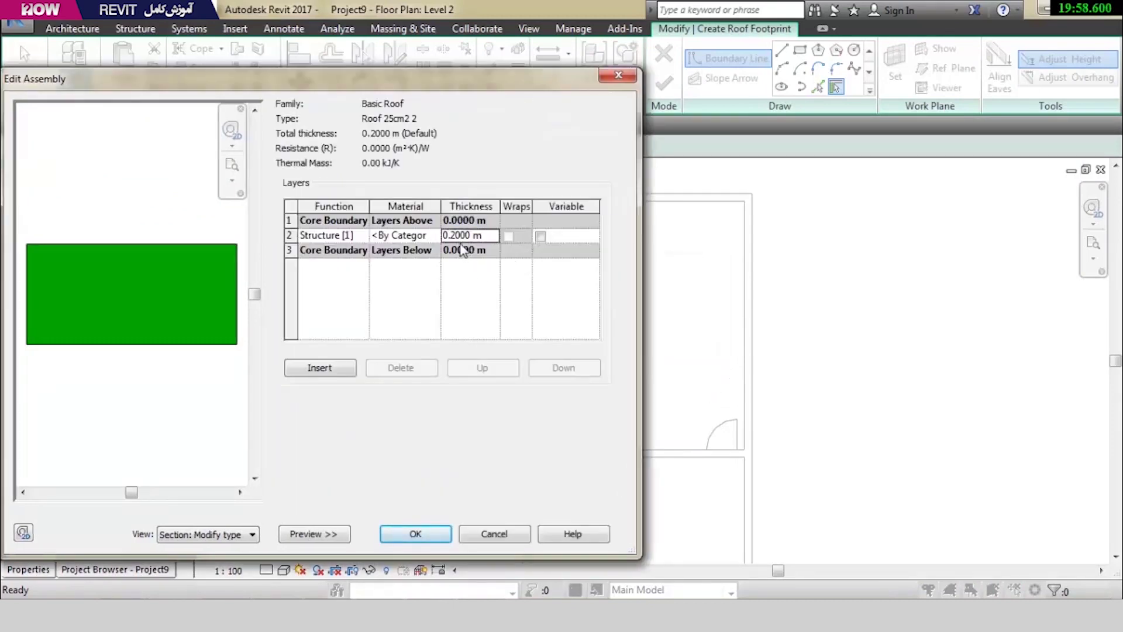
{"action": "type", "text": ".25"}
Add two structure layers with a 0.1 m thickness, then cancel both dialogs
{"action": "left_click_drag", "start_coordinate": [451, 86], "coordinate": [525, 86]}
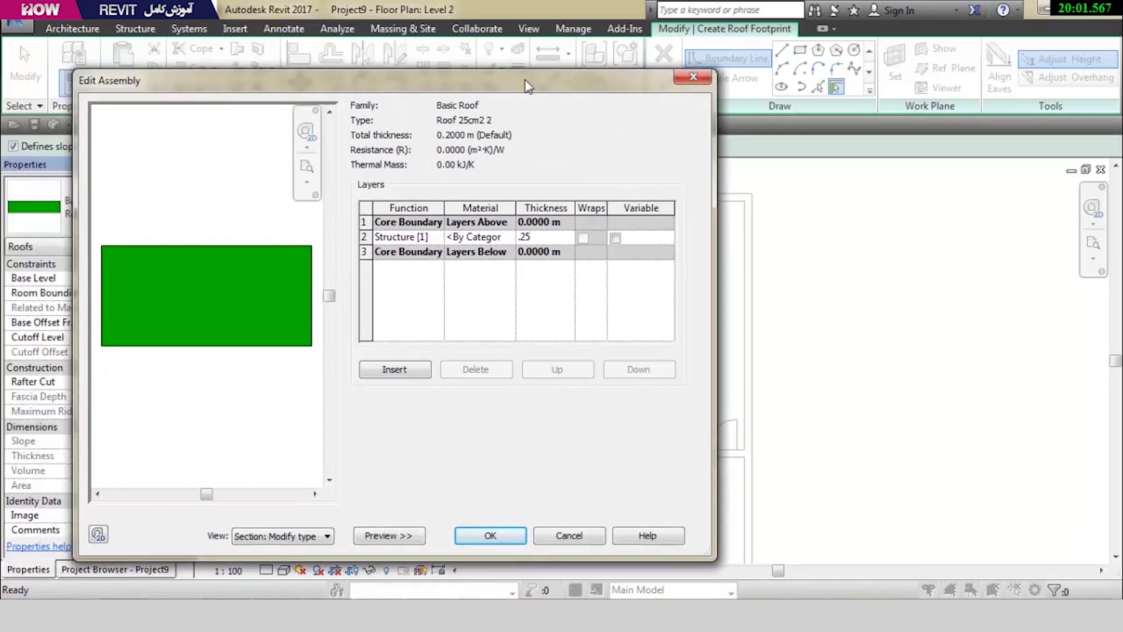
{"action": "left_click", "coordinate": [405, 365]}
{"action": "left_click", "coordinate": [405, 365]}
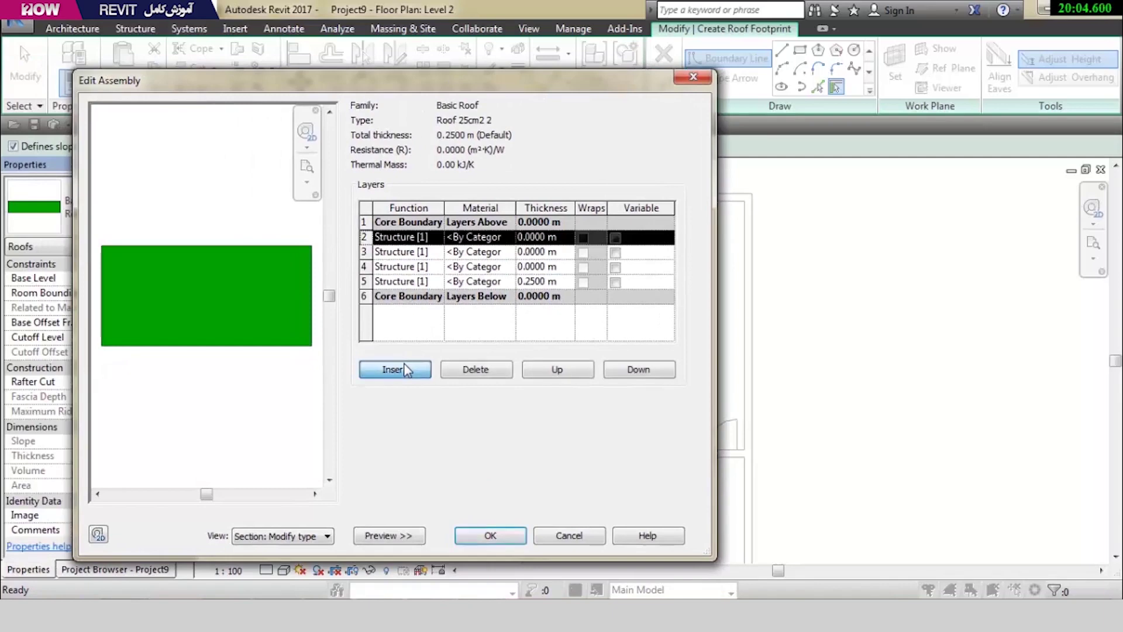
{"action": "left_click", "coordinate": [535, 270]}
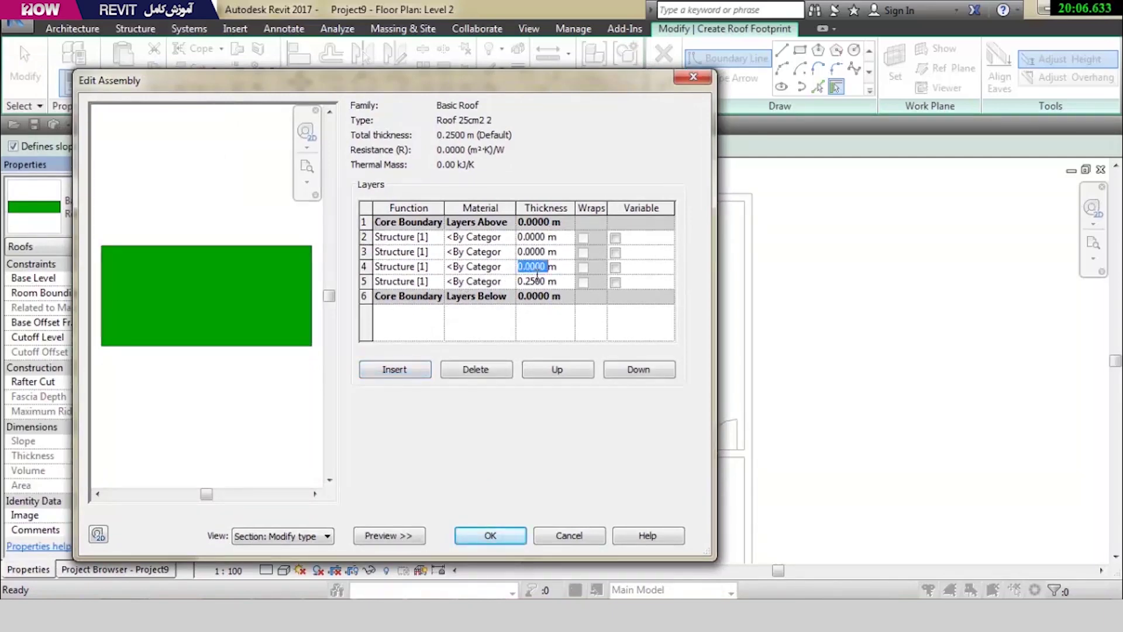
{"action": "type", "text": ".1"}
{"action": "key", "text": "Return"}
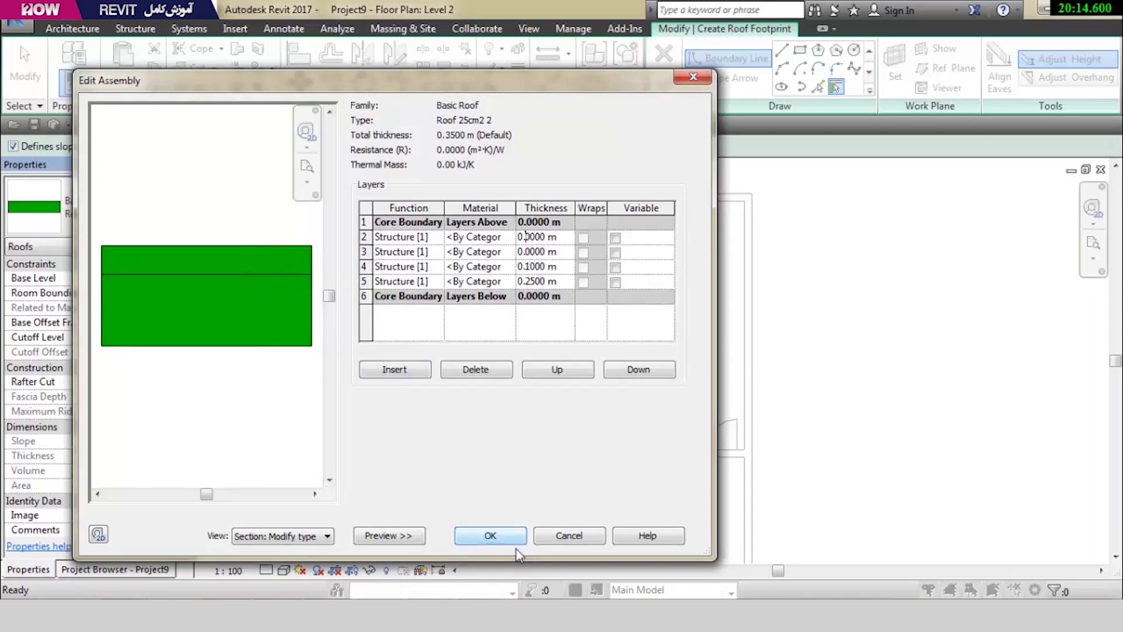
{"action": "left_click", "coordinate": [577, 536]}
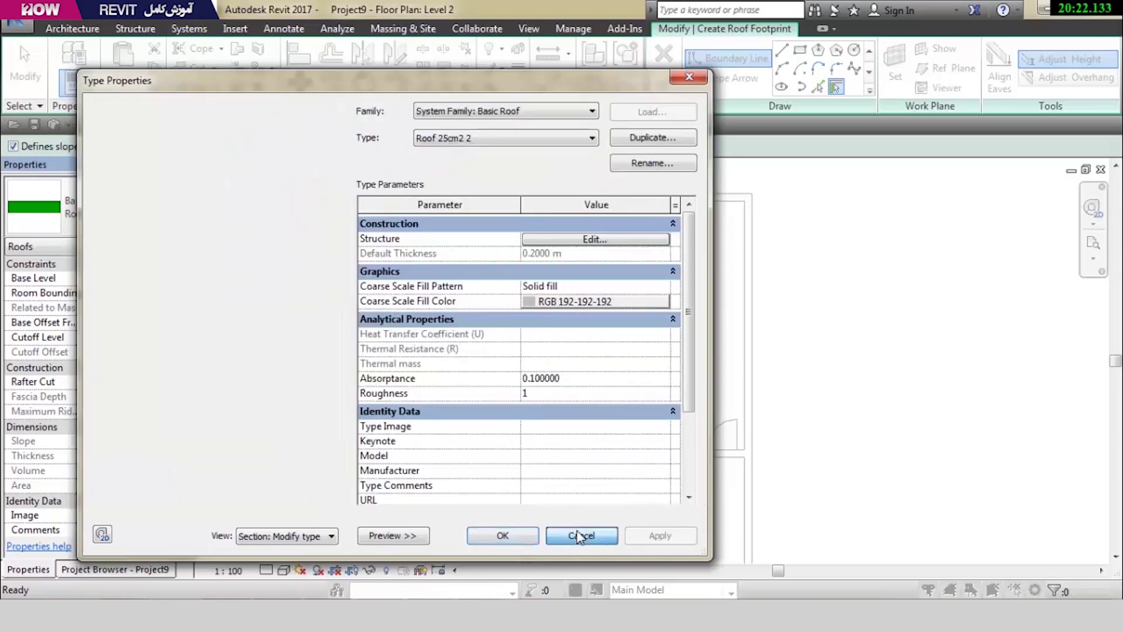
{"action": "left_click", "coordinate": [578, 535]}
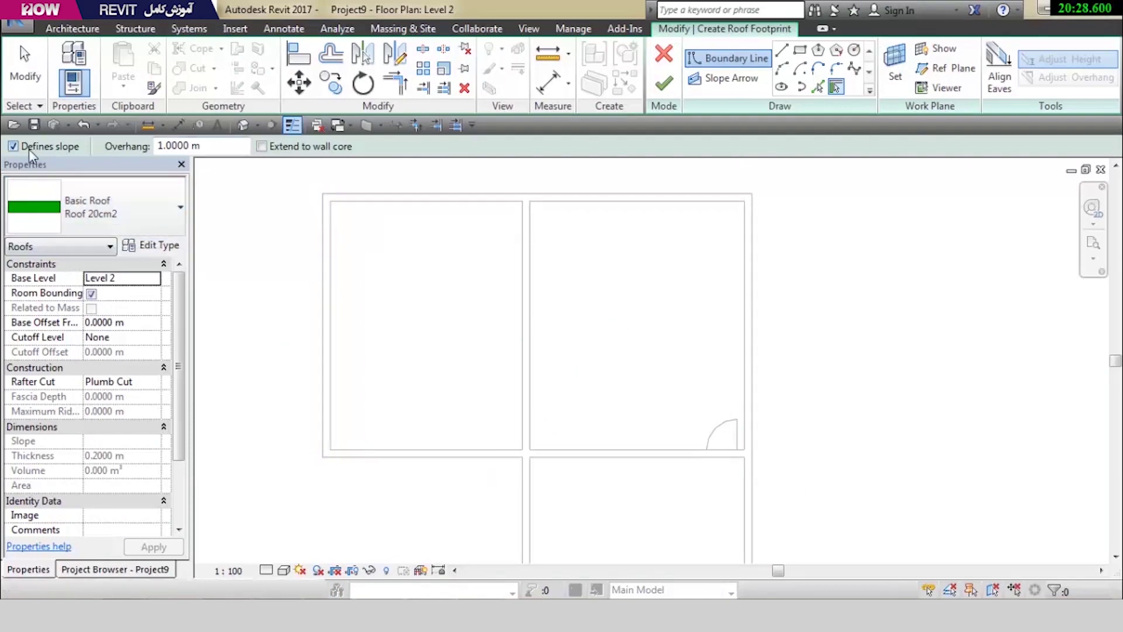
Trace roof boundary lines along the wall chain with no slope and 0 overhang
{"action": "left_click", "coordinate": [13, 146]}
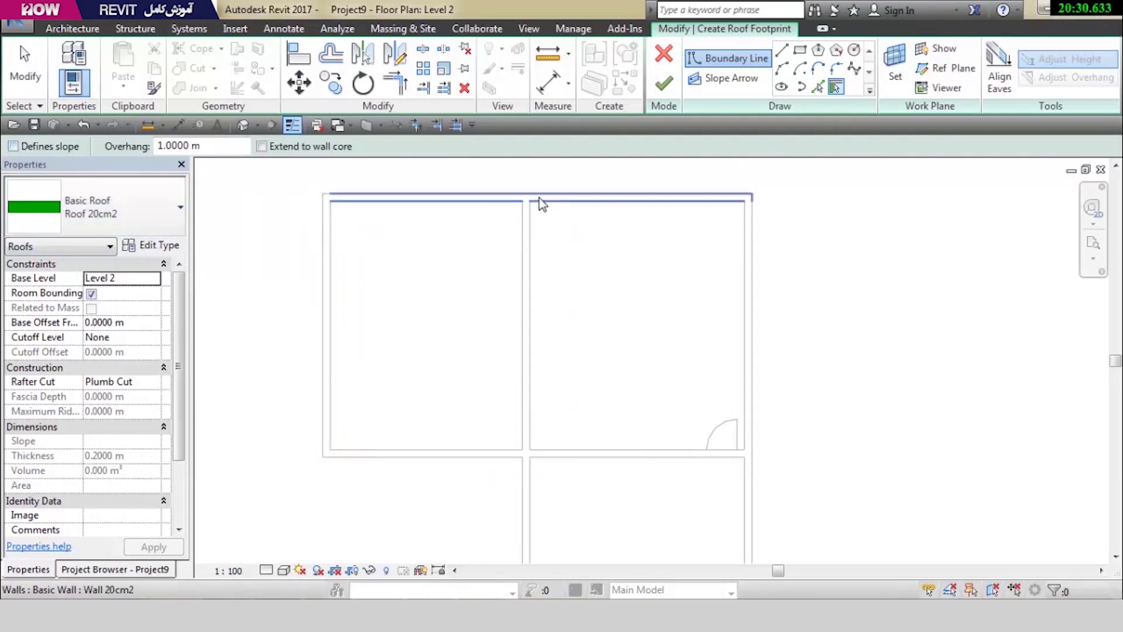
{"action": "key", "text": "Tab"}
{"action": "double_click", "coordinate": [173, 146]}
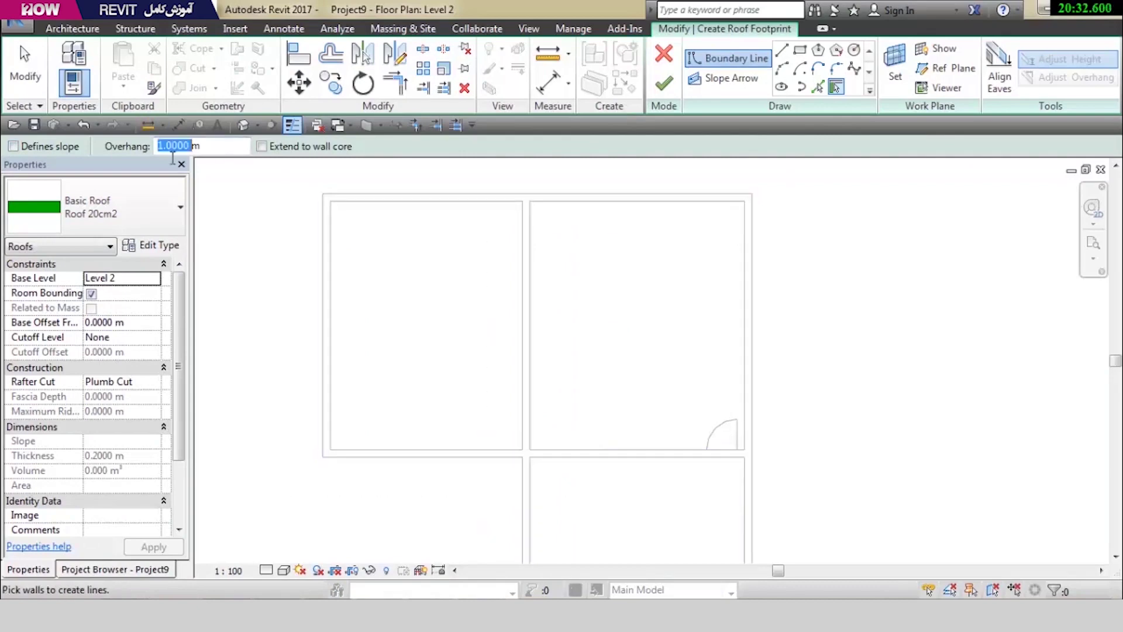
{"action": "type", "text": "0"}
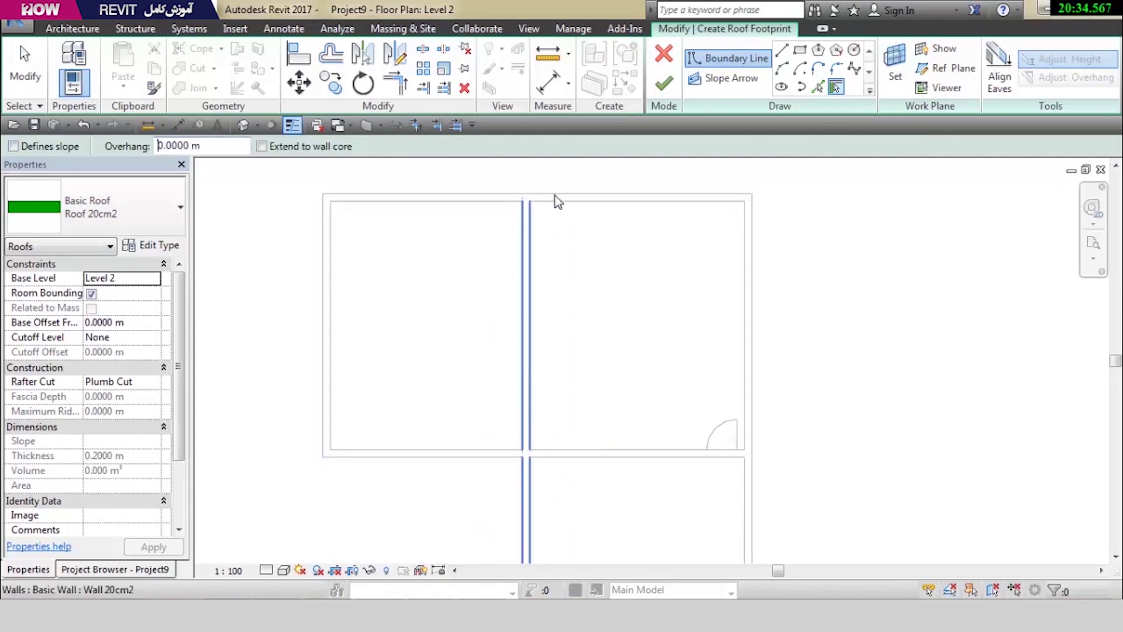
{"action": "key", "text": "Tab"}
{"action": "left_click", "coordinate": [645, 197]}
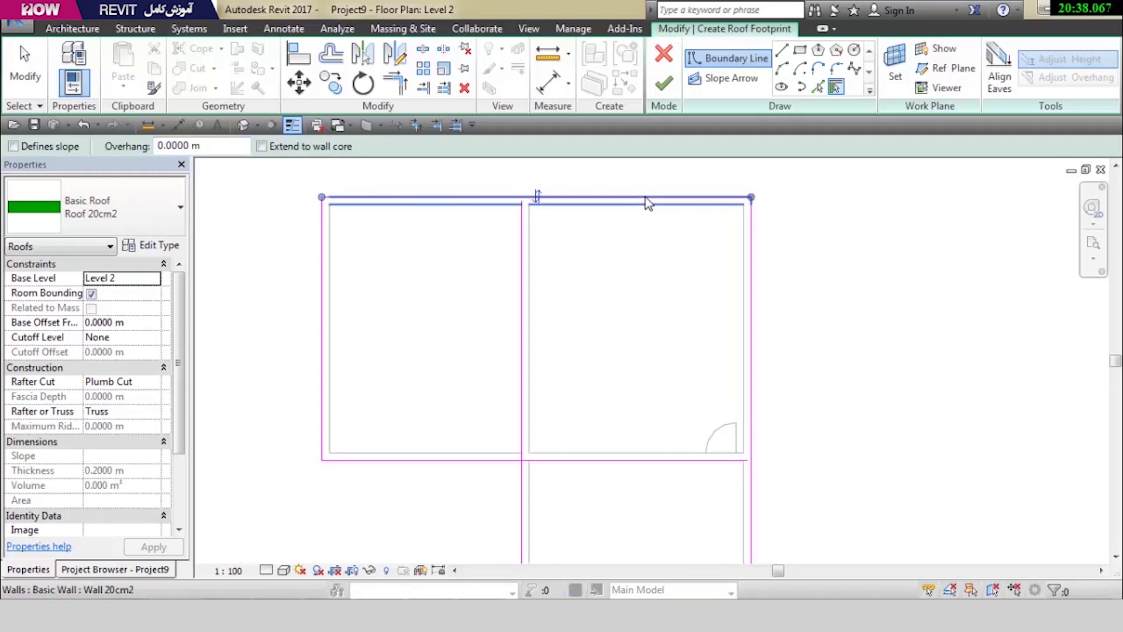
{"action": "left_click", "coordinate": [671, 230]}
Trim the step lines into a closed corner and finish the footprint
{"action": "scroll", "coordinate": [668, 229], "scroll_direction": "down", "scroll_amount": 1}
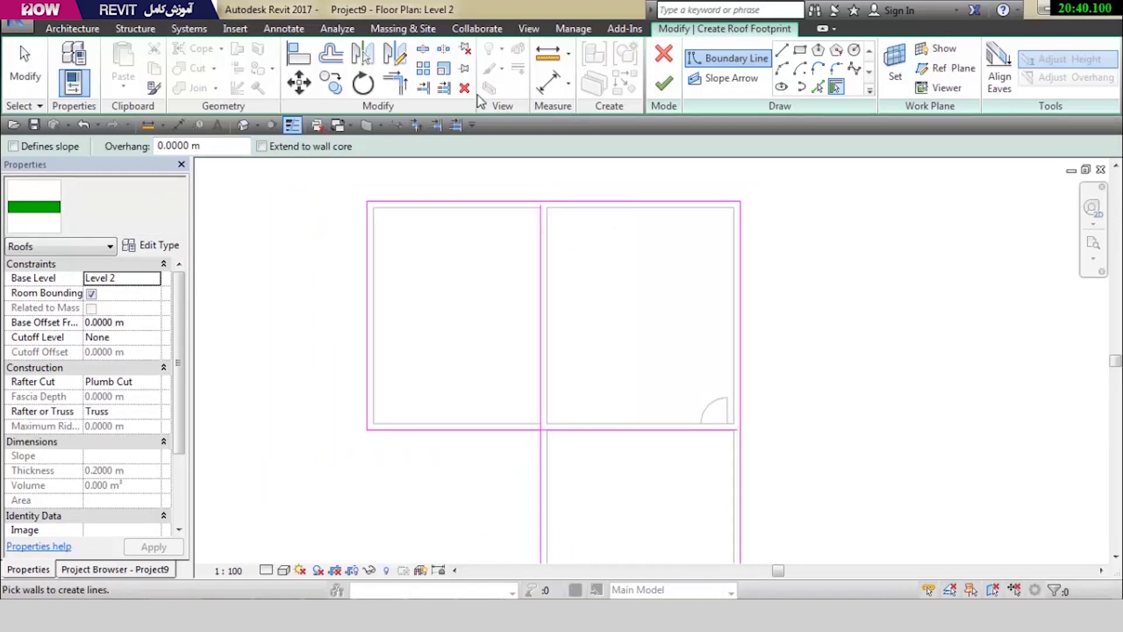
{"action": "left_click", "coordinate": [391, 88]}
{"action": "left_click", "coordinate": [538, 449]}
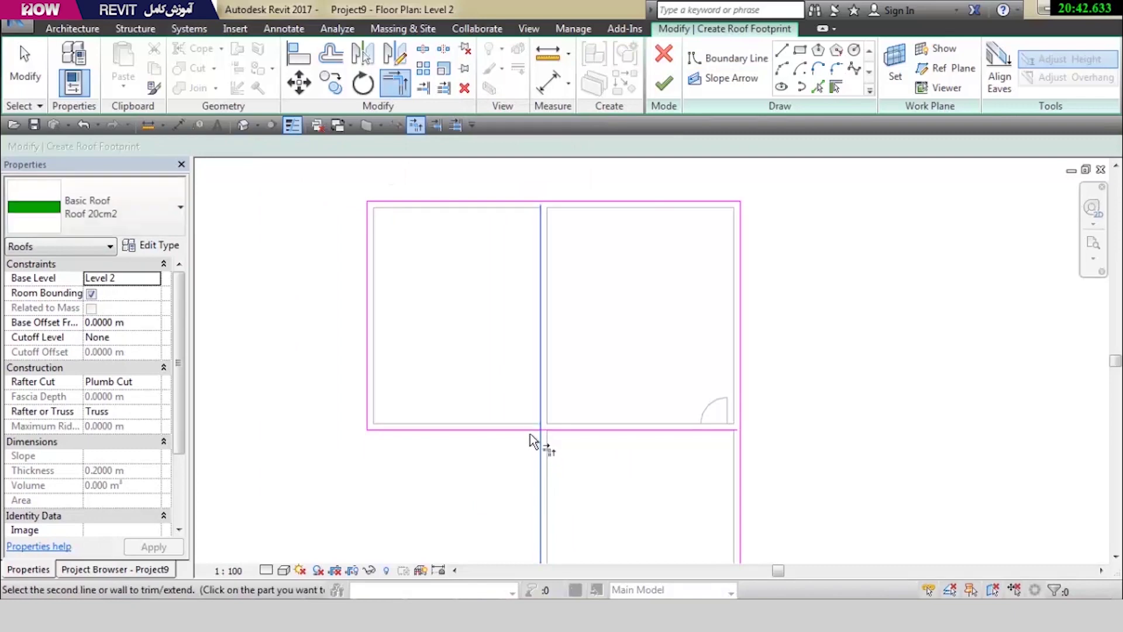
{"action": "left_click", "coordinate": [530, 433]}
{"action": "key", "text": "Escape"}
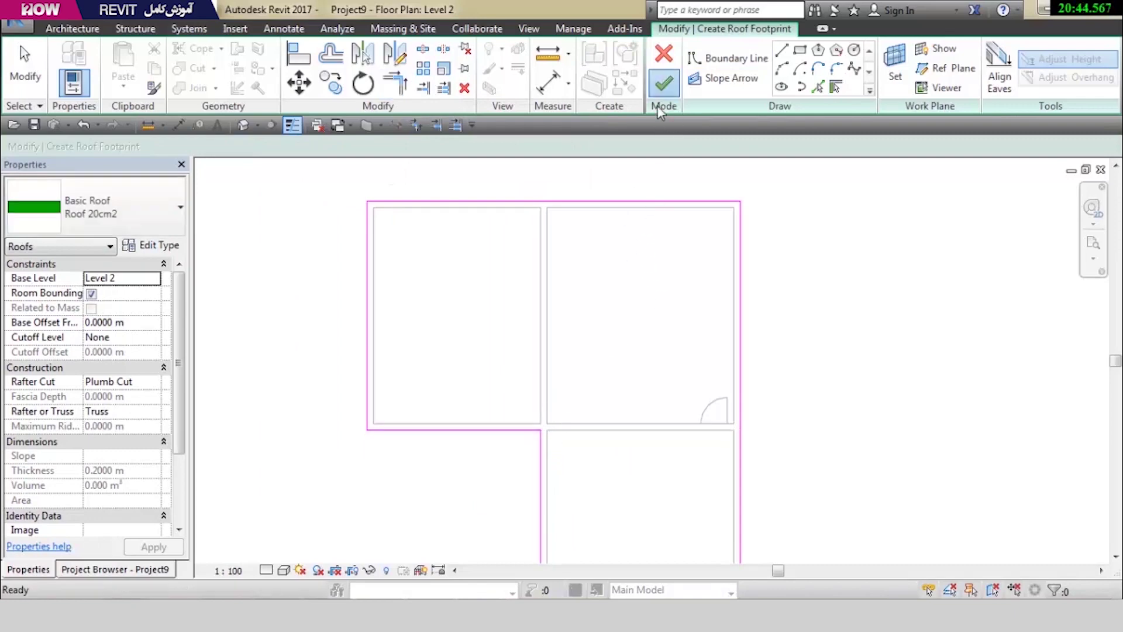
{"action": "left_click", "coordinate": [664, 83]}
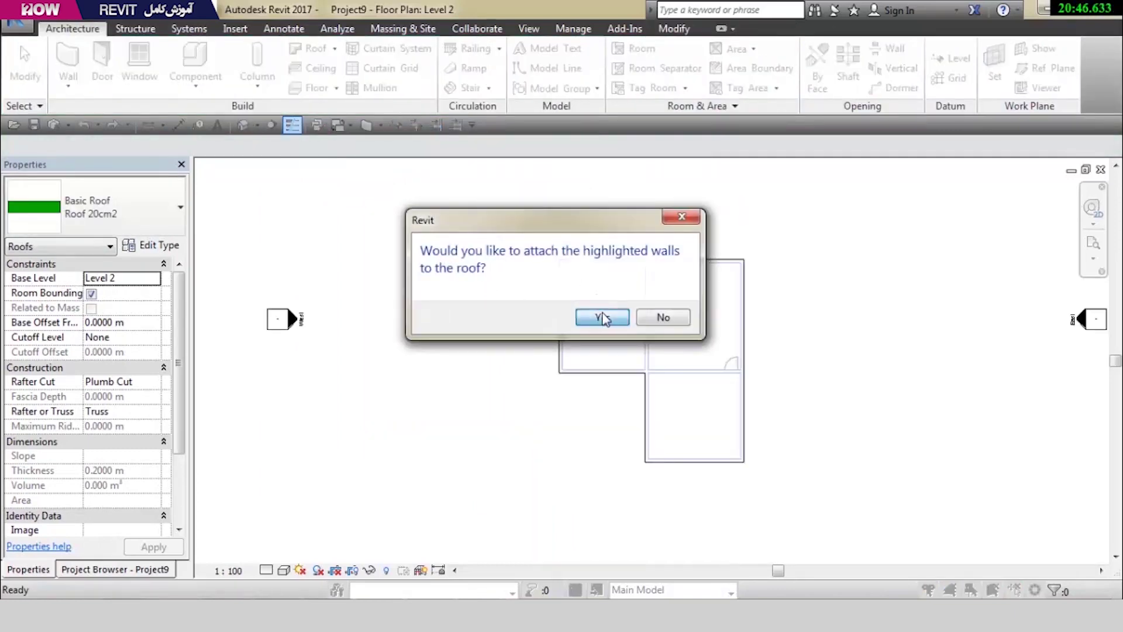
Attach the walls to the flat roof and view the building in 3D
{"action": "left_click", "coordinate": [602, 317]}
{"action": "left_click", "coordinate": [243, 125]}
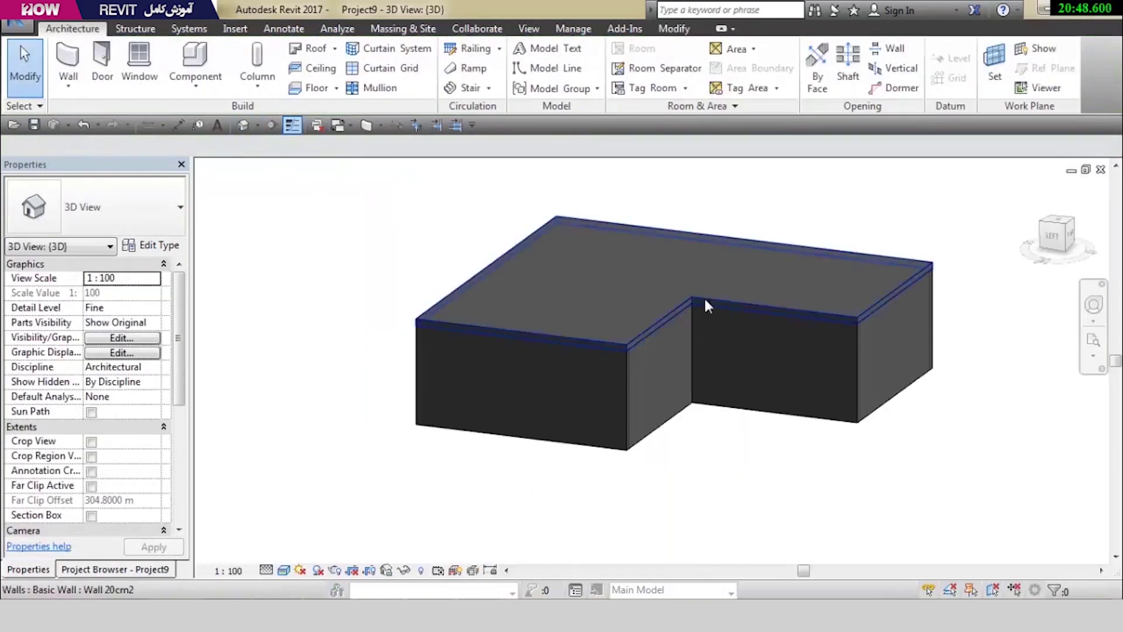
{"action": "mouse_move", "coordinate": [703, 296]}
{"action": "middle_mouse_down", "text": "shift"}
{"action": "mouse_move", "coordinate": [602, 363]}
{"action": "mouse_move", "coordinate": [563, 523]}
{"action": "middle_mouse_up", "text": "shift"}
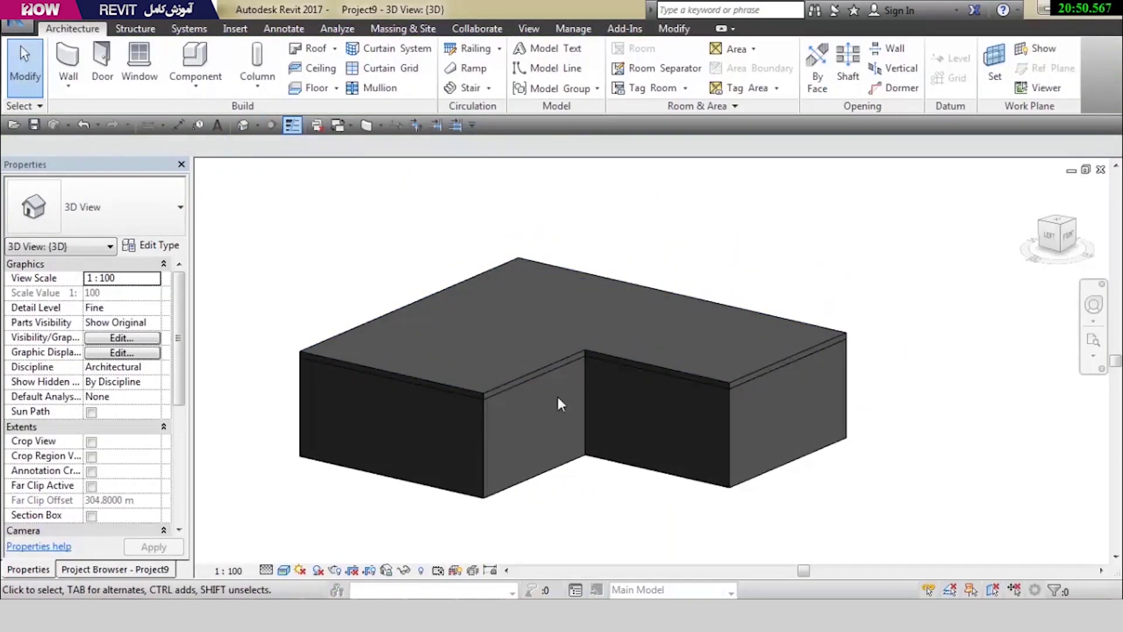
Change the roof to the Roof 30cm2 type and open the North elevation
{"action": "left_click", "coordinate": [317, 300]}
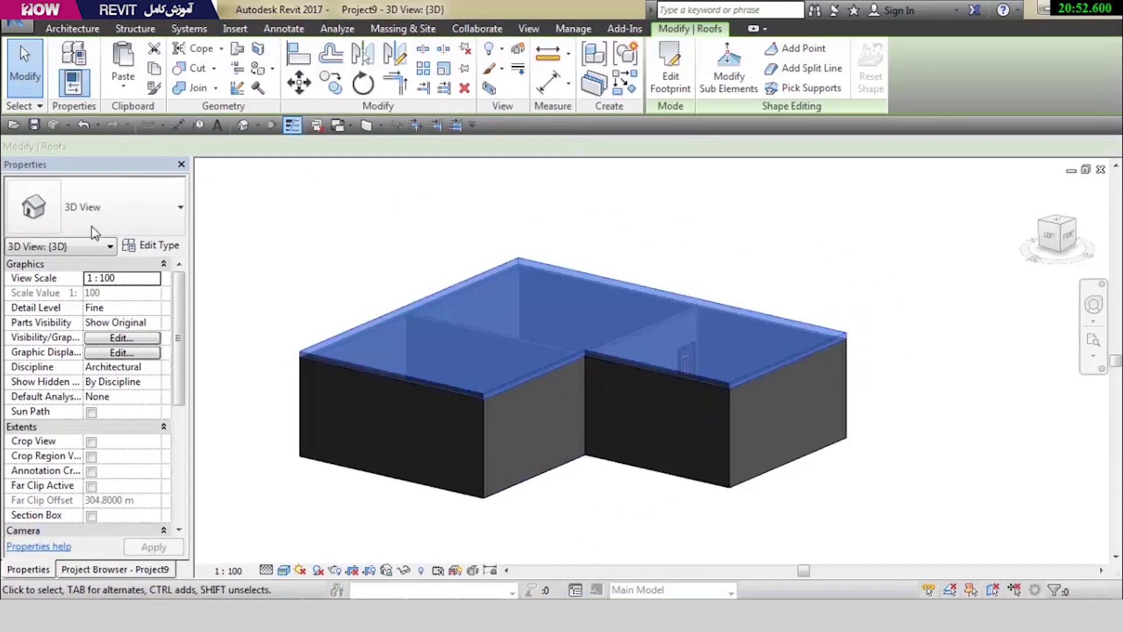
{"action": "left_click", "coordinate": [125, 230]}
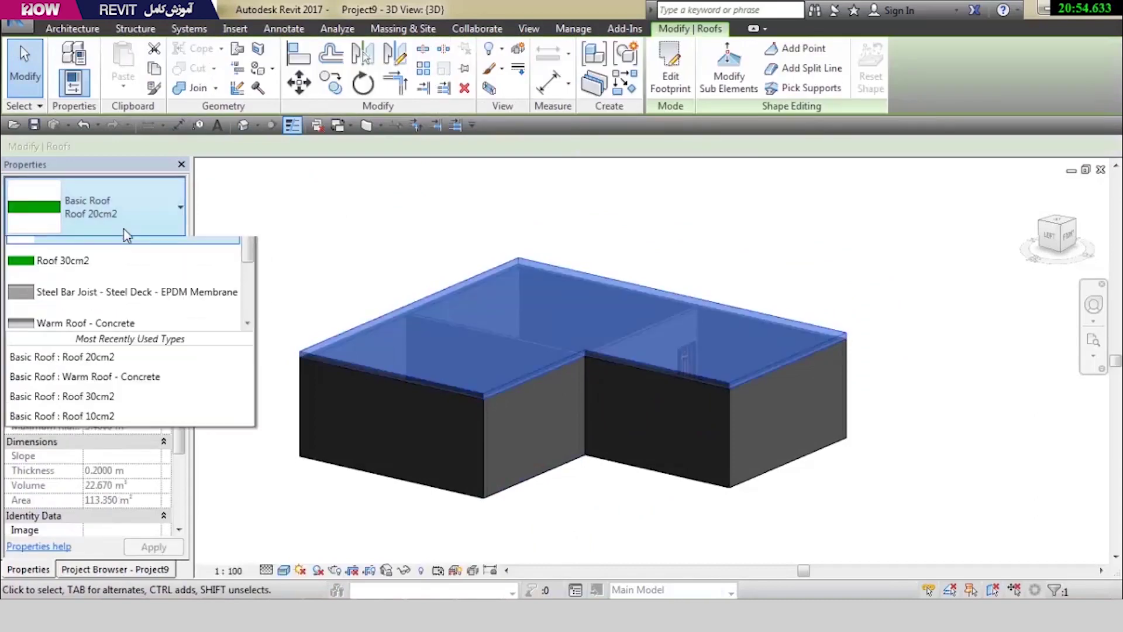
{"action": "left_click", "coordinate": [97, 389]}
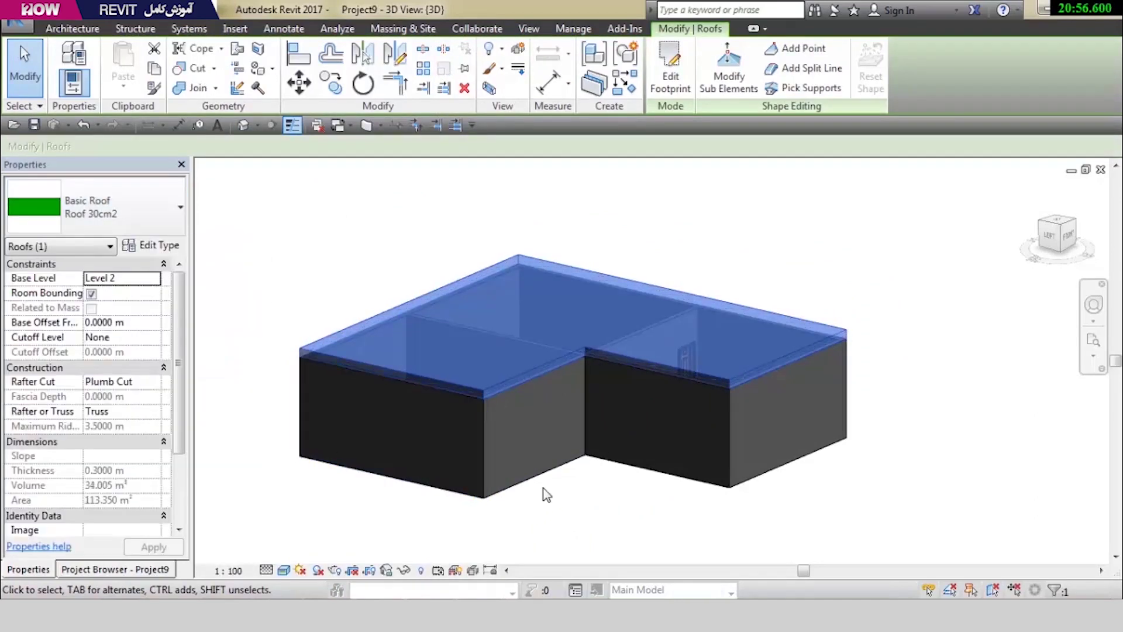
{"action": "mouse_move", "coordinate": [604, 491]}
{"action": "middle_mouse_down", "text": "shift"}
{"action": "mouse_move", "coordinate": [705, 454]}
{"action": "mouse_move", "coordinate": [687, 417]}
{"action": "mouse_move", "coordinate": [696, 408]}
{"action": "mouse_move", "coordinate": [654, 511]}
{"action": "mouse_move", "coordinate": [613, 424]}
{"action": "middle_mouse_up", "text": "shift"}
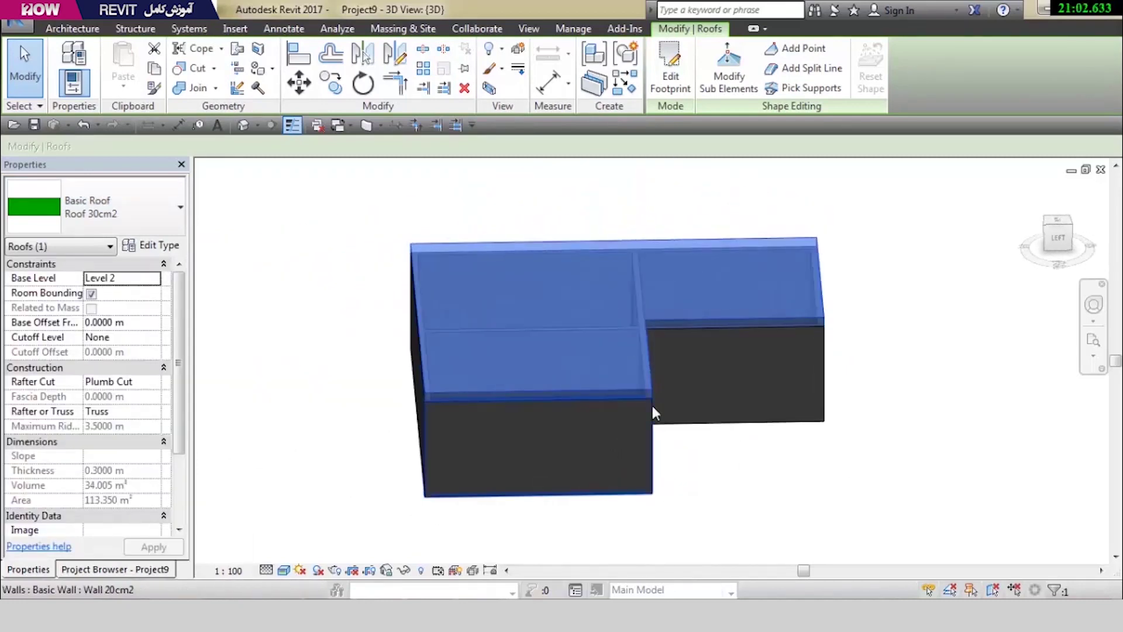
{"action": "left_click", "coordinate": [66, 571]}
{"action": "double_click", "coordinate": [71, 437]}
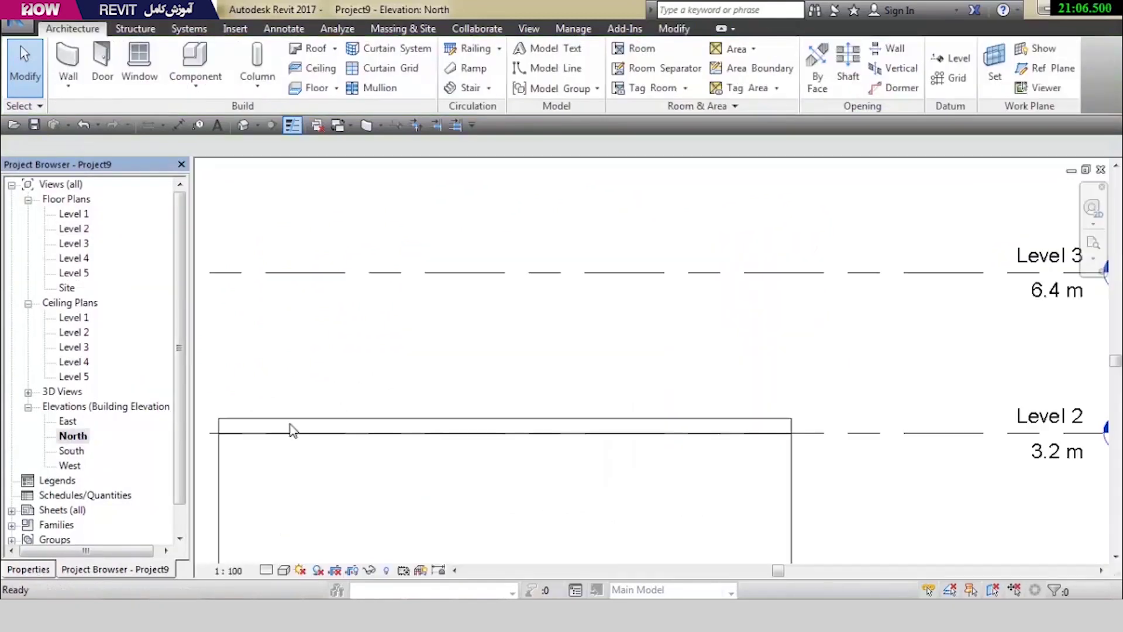
Set the roof's Base Offset From Level to -0.3 m and review it in 3D
{"action": "left_click", "coordinate": [662, 409]}
{"action": "middle_click_drag", "start_coordinate": [662, 409], "coordinate": [625, 319]}
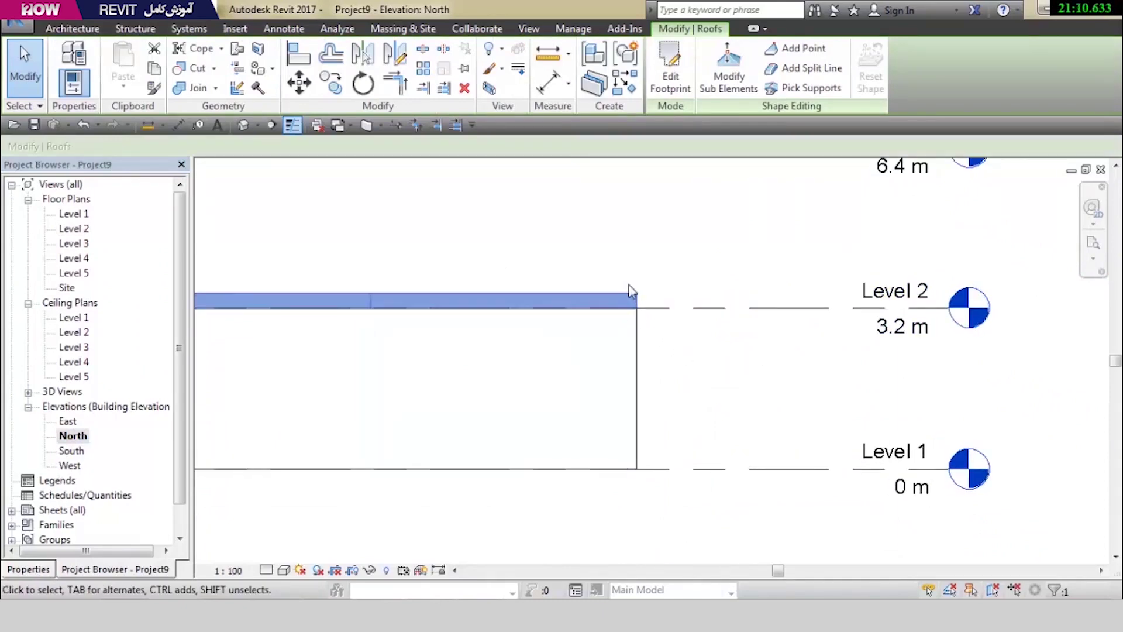
{"action": "middle_click_drag", "start_coordinate": [710, 266], "coordinate": [757, 326]}
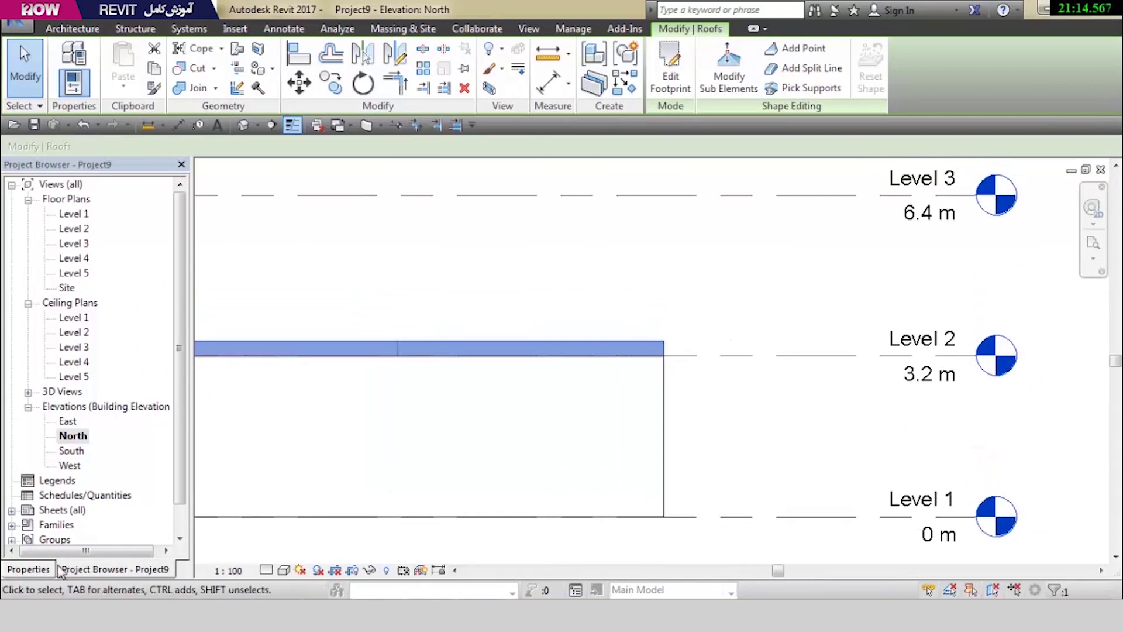
{"action": "left_click", "coordinate": [28, 569]}
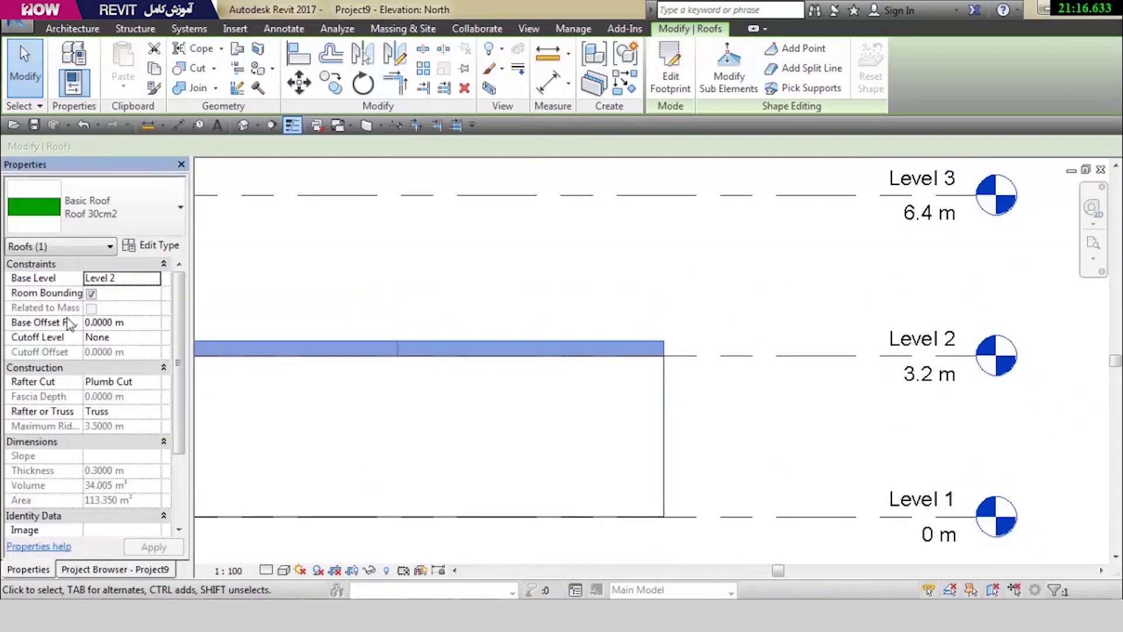
{"action": "left_click", "coordinate": [100, 324]}
{"action": "type", "text": "-0.3"}
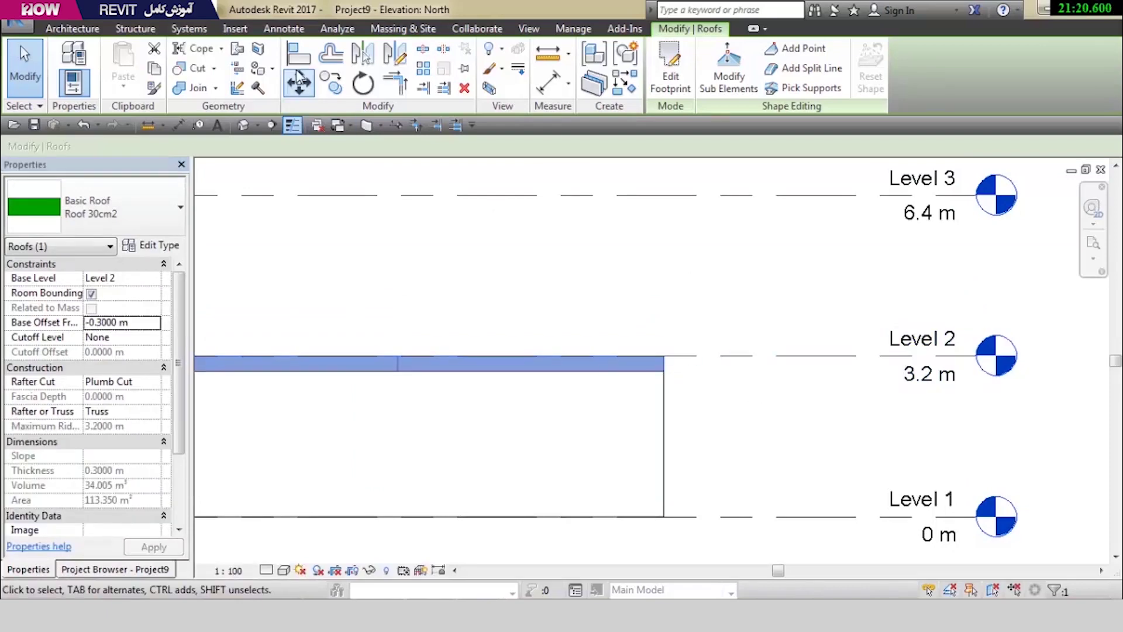
{"action": "left_click", "coordinate": [243, 124]}
{"action": "mouse_move", "coordinate": [776, 359]}
{"action": "middle_mouse_down", "text": "shift"}
{"action": "mouse_move", "coordinate": [740, 389]}
{"action": "mouse_move", "coordinate": [804, 427]}
{"action": "middle_mouse_up", "text": "shift"}
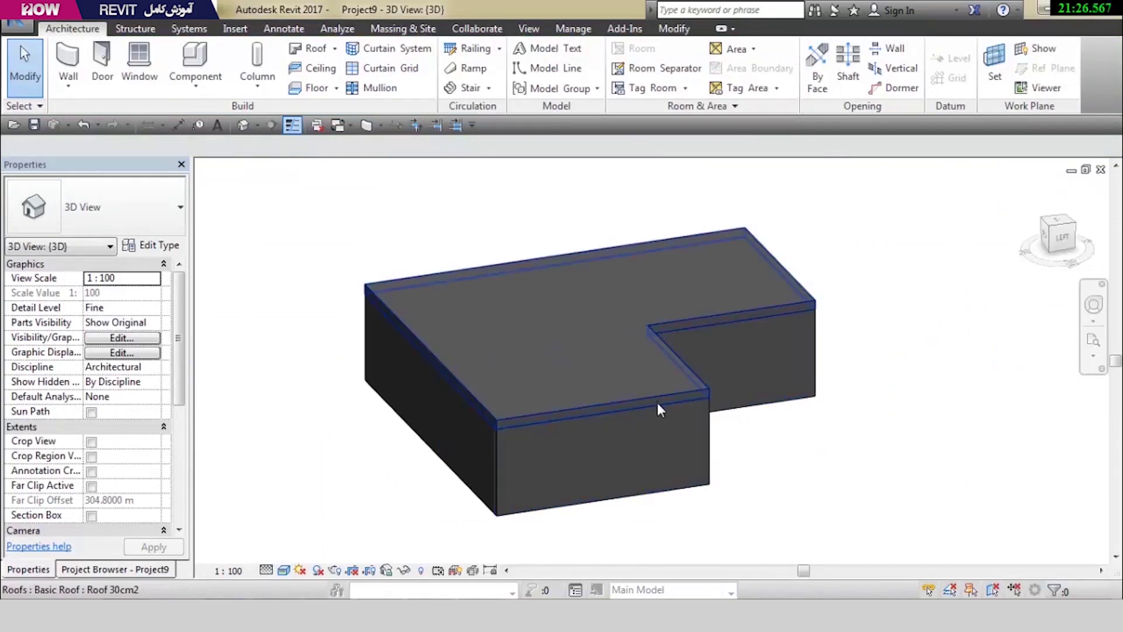
Select the flat roof, view it from TOP, and reopen its footprint sketch
{"action": "left_click", "coordinate": [657, 398]}
{"action": "scroll", "coordinate": [636, 346], "scroll_direction": "up", "scroll_amount": 1}
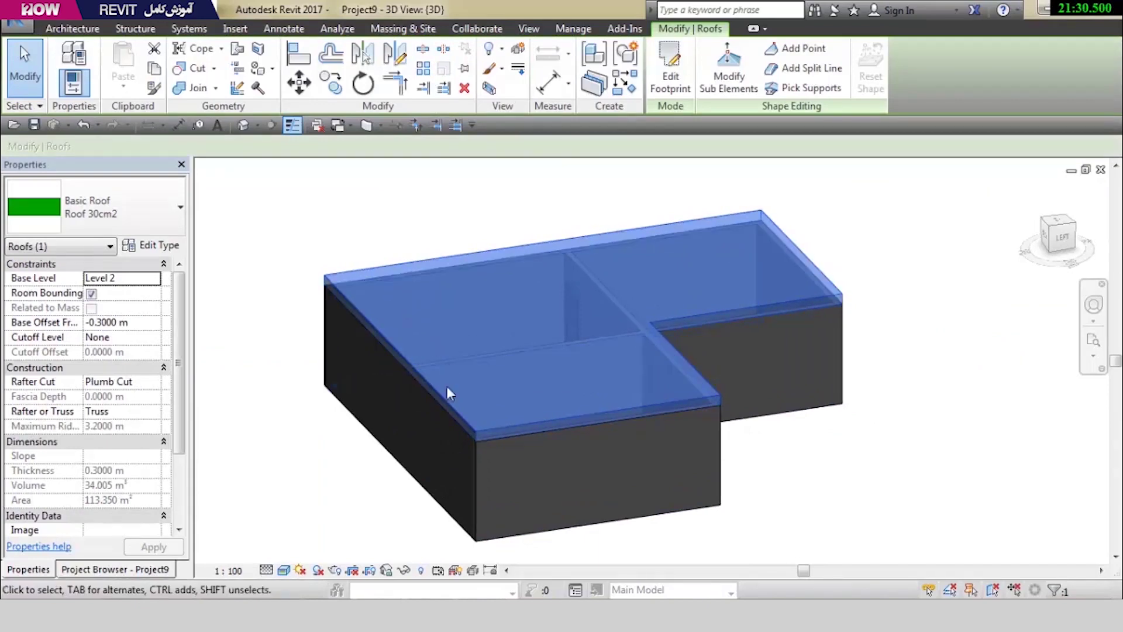
{"action": "mouse_move", "coordinate": [674, 385]}
{"action": "middle_mouse_down", "text": "shift"}
{"action": "mouse_move", "coordinate": [814, 371]}
{"action": "mouse_move", "coordinate": [672, 370]}
{"action": "middle_mouse_up", "text": "shift"}
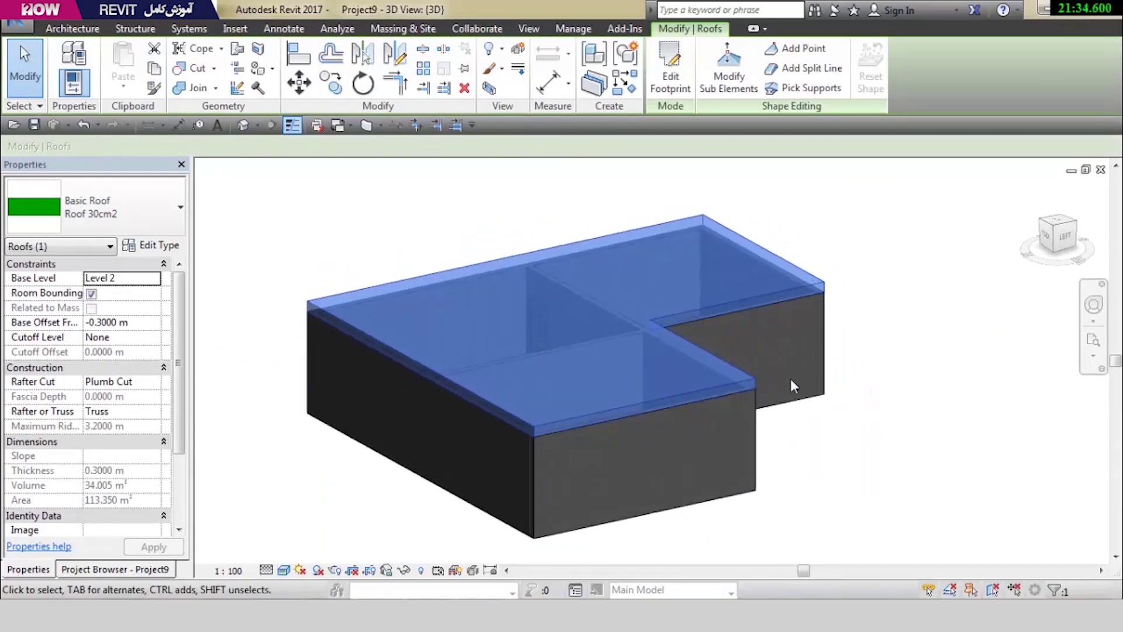
{"action": "key", "text": "Escape"}
{"action": "mouse_move", "coordinate": [865, 408]}
{"action": "middle_mouse_down", "text": "shift"}
{"action": "mouse_move", "coordinate": [739, 415]}
{"action": "mouse_move", "coordinate": [864, 401]}
{"action": "middle_mouse_up", "text": "shift"}
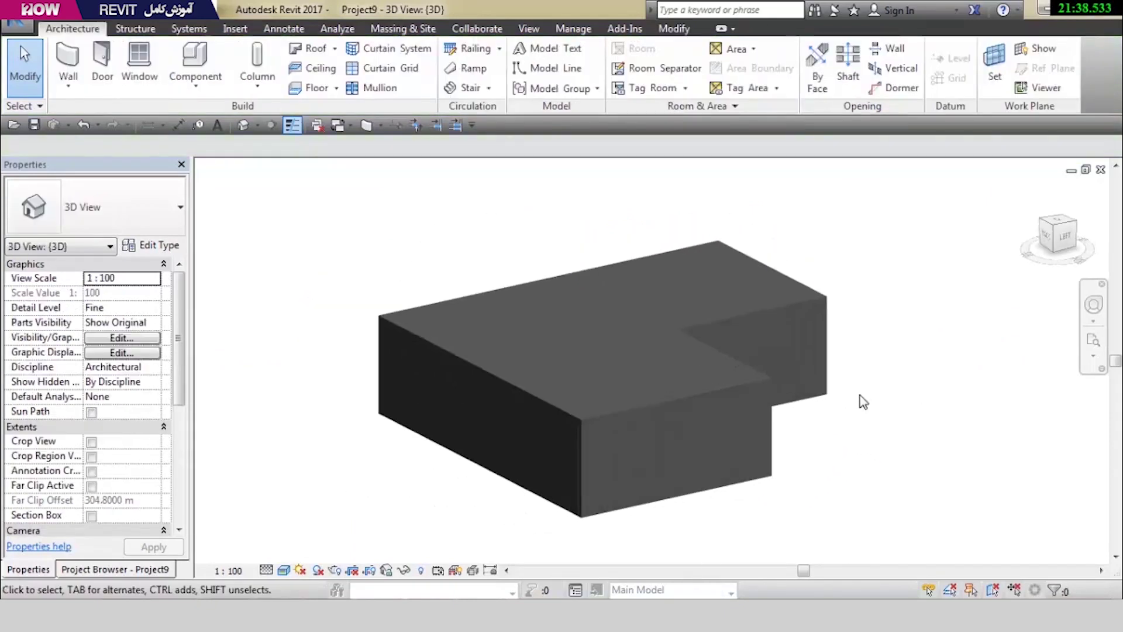
{"action": "key", "text": "Tab"}
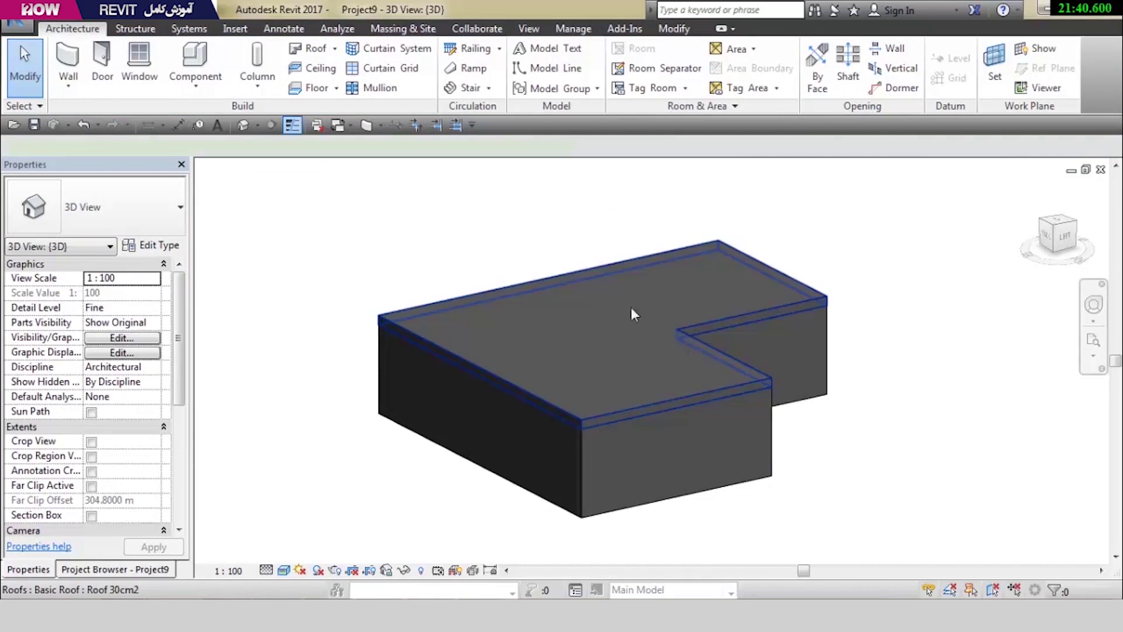
{"action": "left_click", "coordinate": [631, 307]}
{"action": "middle_click_drag", "start_coordinate": [832, 252], "coordinate": [824, 408], "text": "shift"}
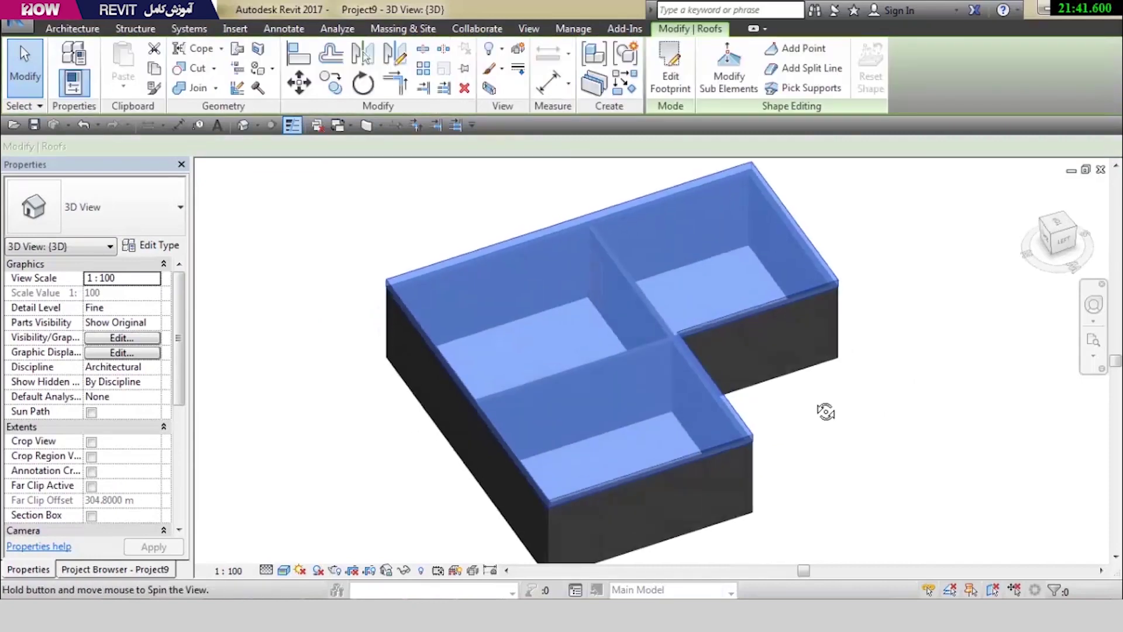
{"action": "left_click", "coordinate": [1062, 230]}
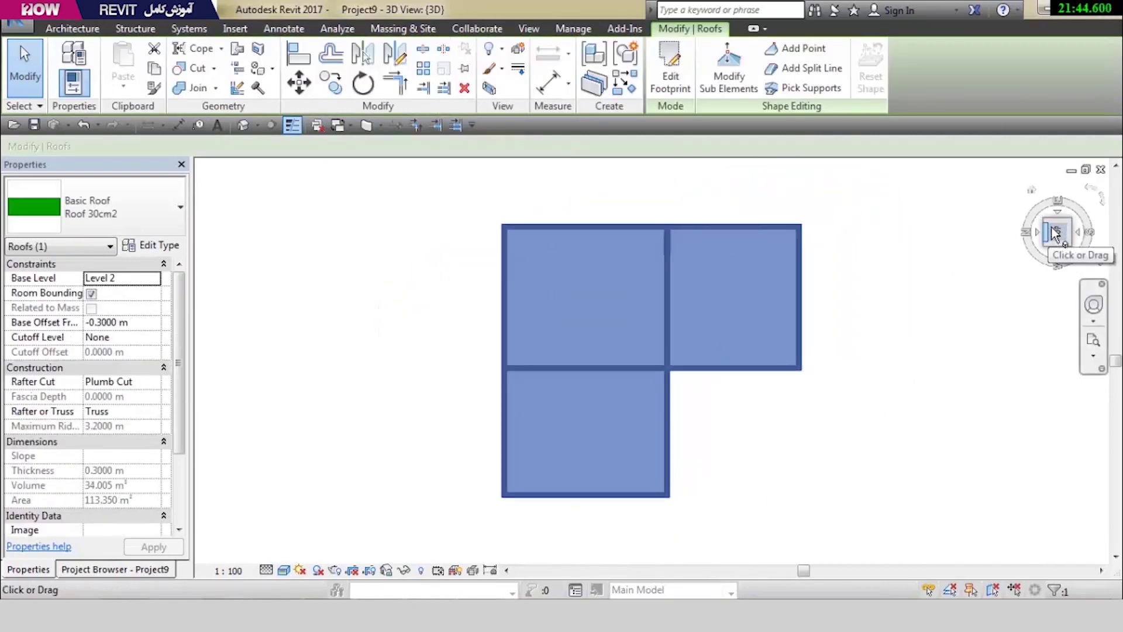
{"action": "left_click", "coordinate": [670, 67]}
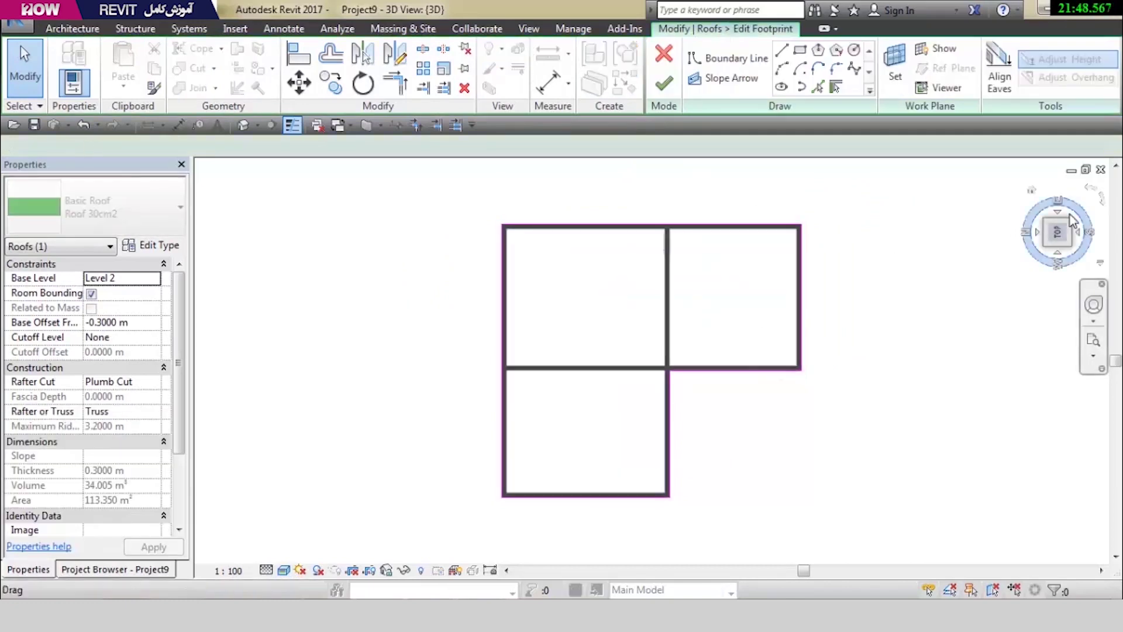
On the Level 2 plan, delete the two footprint lines at the lower-left step
{"action": "left_click", "coordinate": [64, 569]}
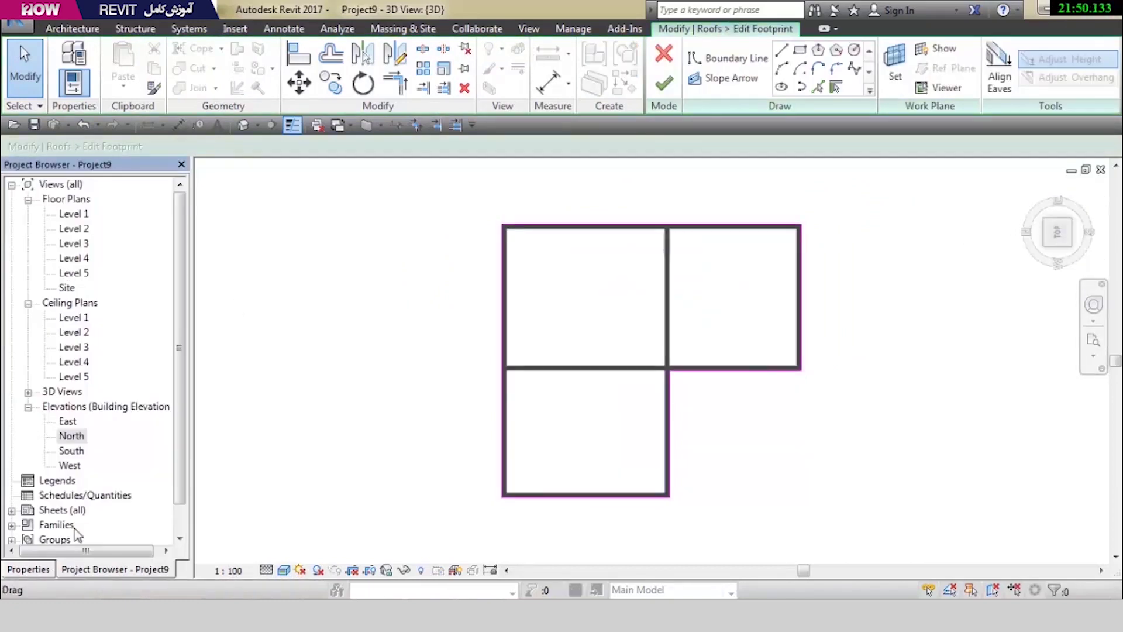
{"action": "double_click", "coordinate": [75, 228]}
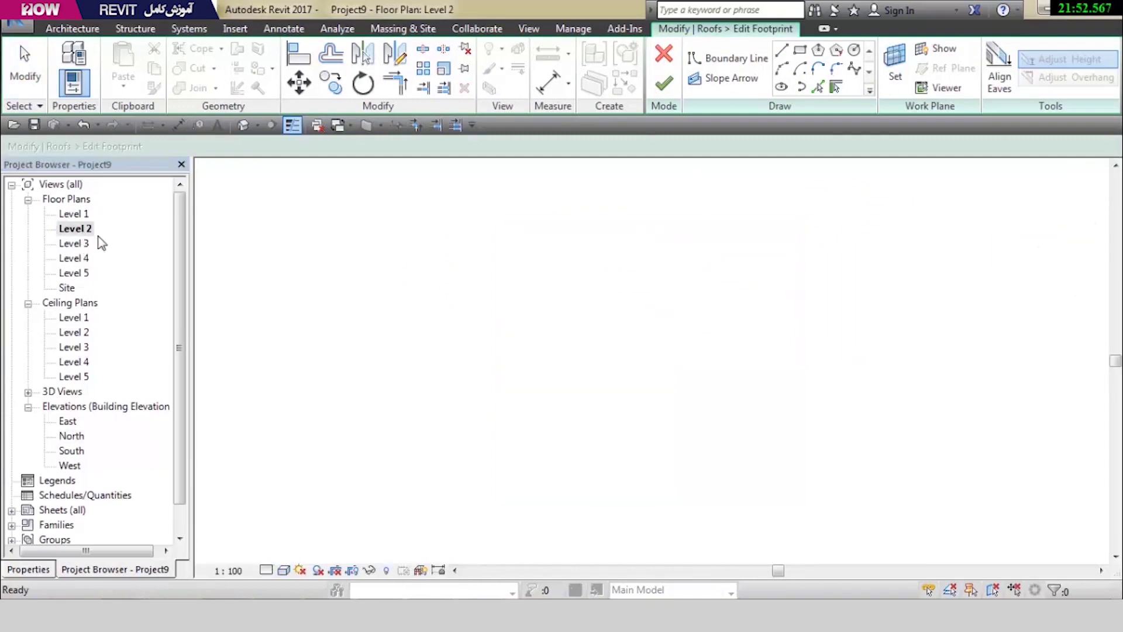
{"action": "left_click_drag", "start_coordinate": [562, 349], "coordinate": [468, 431]}
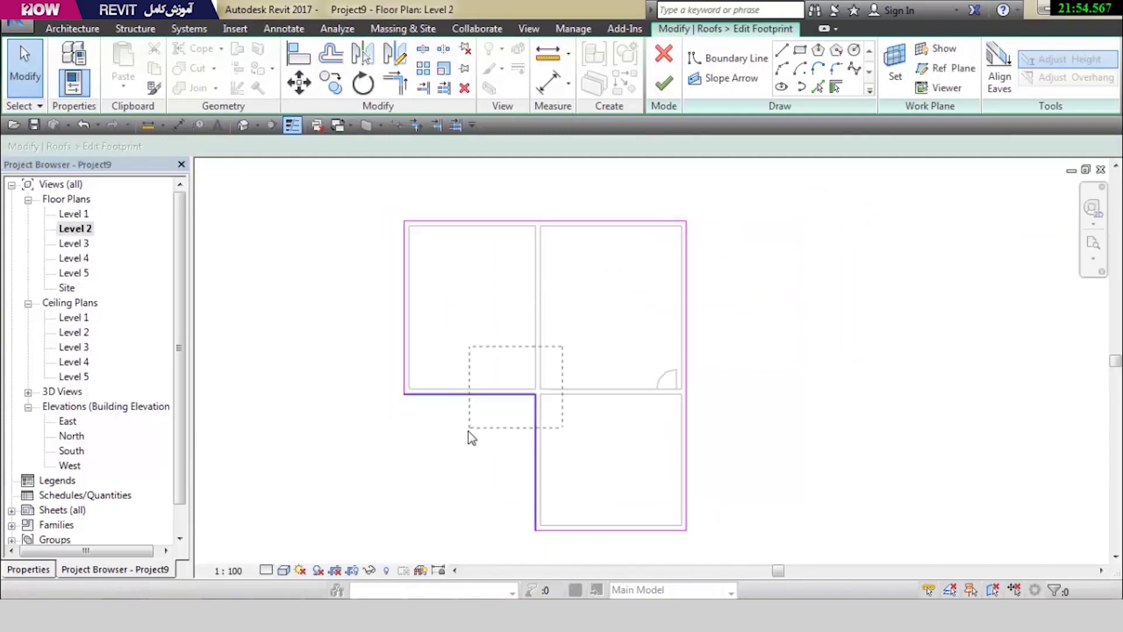
{"action": "key", "text": "Delete"}
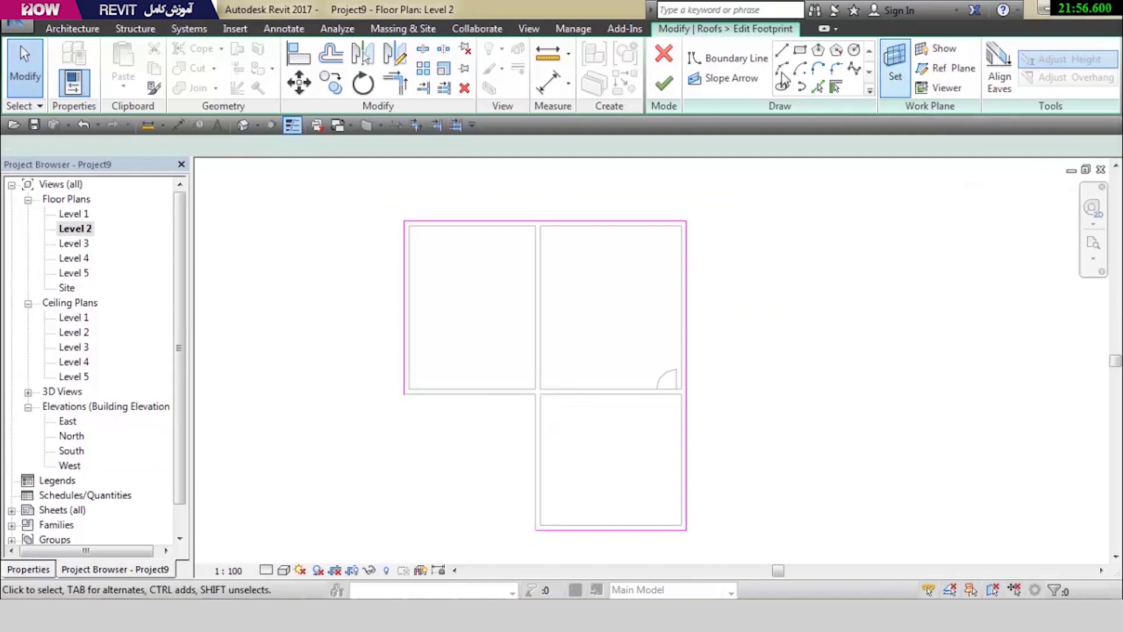
Draw a Start-End-Radius boundary arc closing the footprint's lower-left corner
{"action": "left_click", "coordinate": [782, 73]}
{"action": "left_click", "coordinate": [535, 529]}
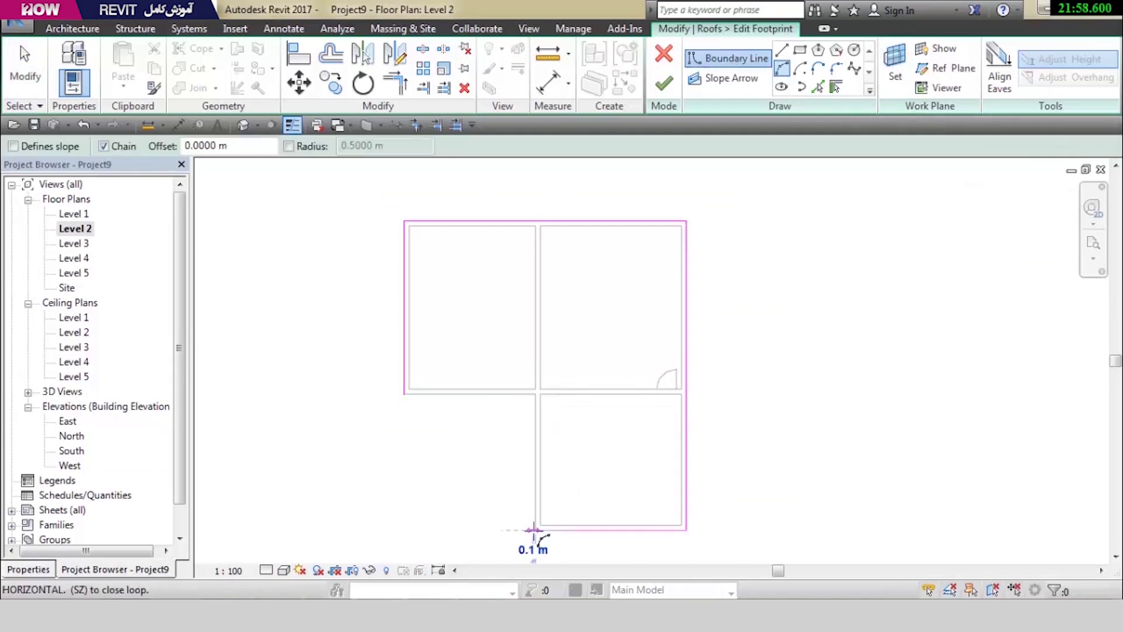
{"action": "left_click", "coordinate": [411, 399]}
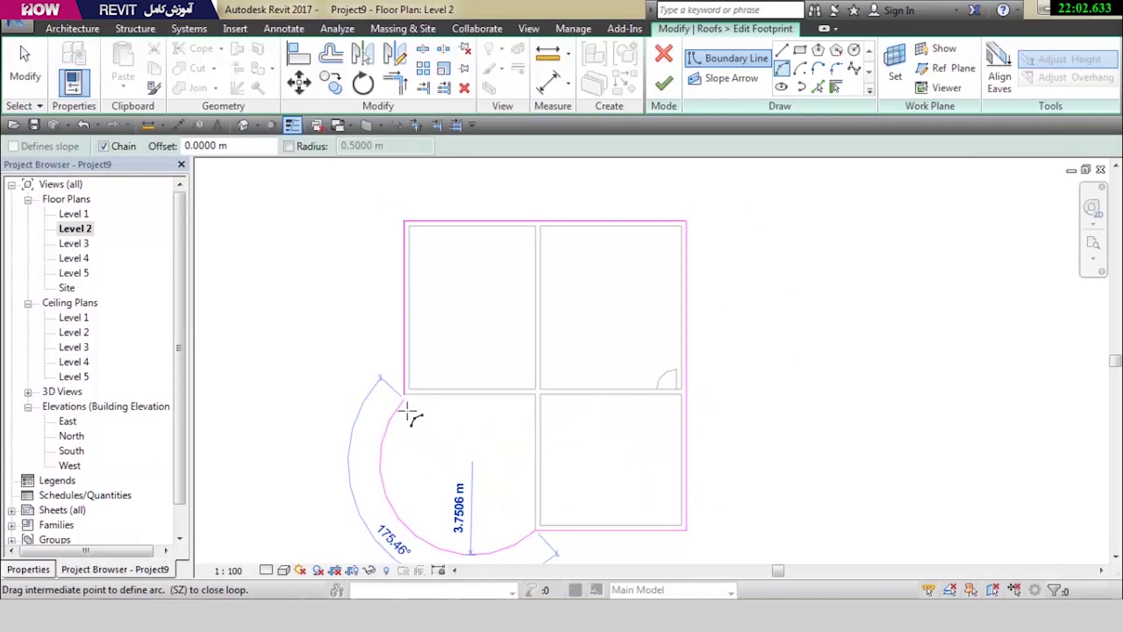
{"action": "key", "text": "Escape"}
{"action": "scroll", "coordinate": [409, 413], "scroll_direction": "up", "scroll_amount": 3}
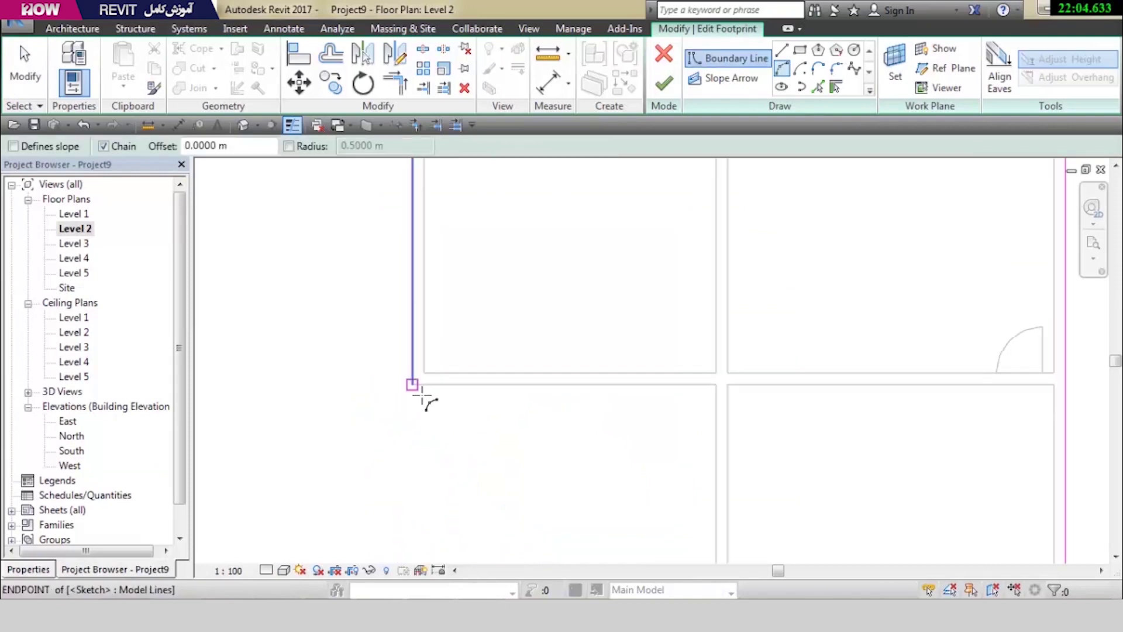
{"action": "left_click", "coordinate": [421, 395]}
{"action": "scroll", "coordinate": [426, 213], "scroll_direction": "down", "scroll_amount": 2}
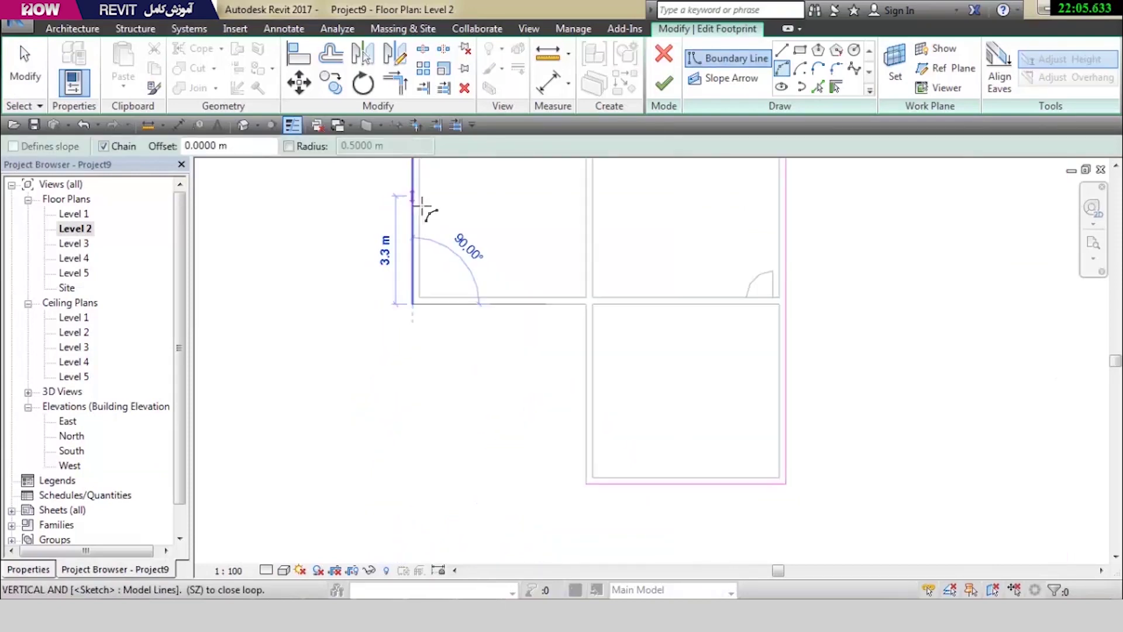
{"action": "left_click", "coordinate": [597, 491]}
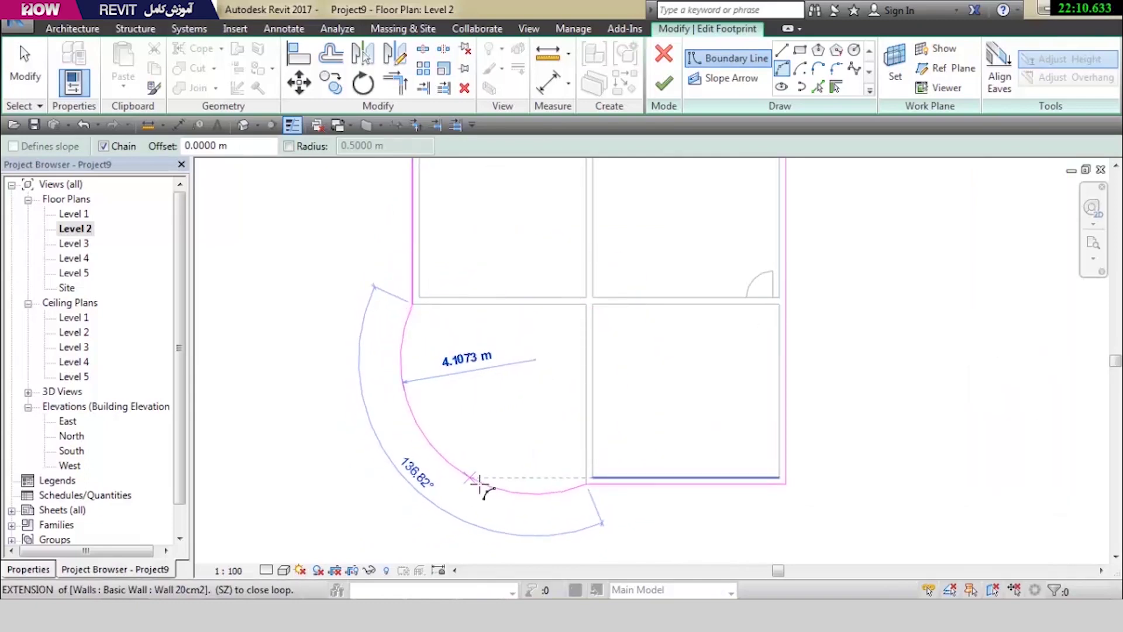
{"action": "left_click", "coordinate": [469, 488]}
{"action": "key", "text": "Escape"}
{"action": "key", "text": "Escape"}
Add a 1.3 m circular boundary opening inside the curved area and finish the roof
{"action": "scroll", "coordinate": [546, 557], "scroll_direction": "down", "scroll_amount": 2}
{"action": "scroll", "coordinate": [590, 430], "scroll_direction": "up", "scroll_amount": 1}
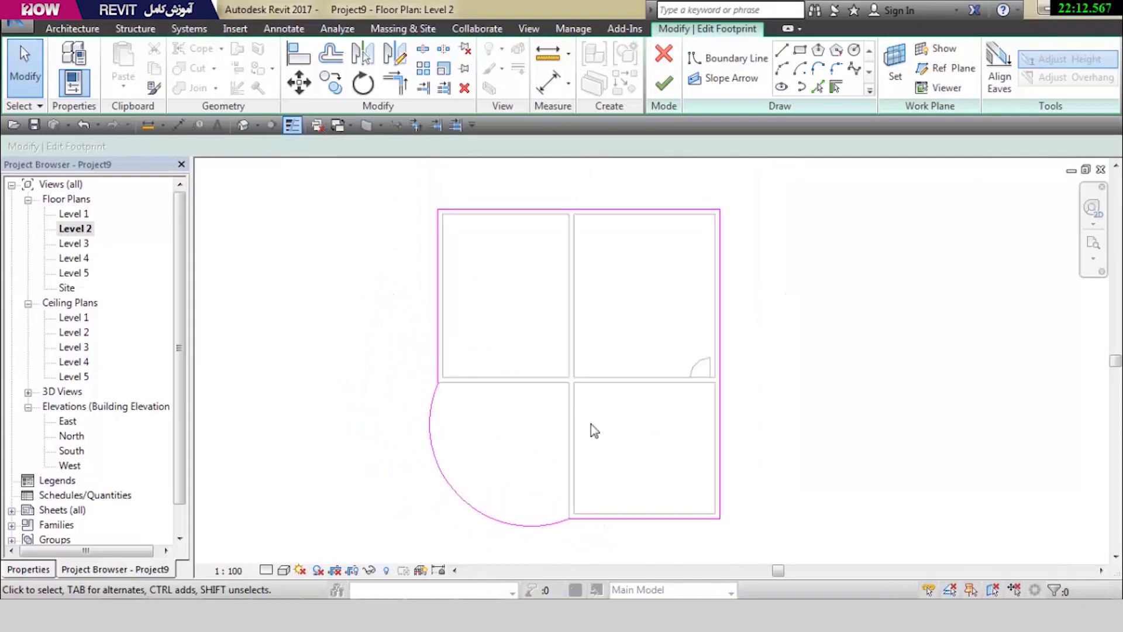
{"action": "scroll", "coordinate": [591, 423], "scroll_direction": "up", "scroll_amount": 2}
{"action": "left_click", "coordinate": [854, 50]}
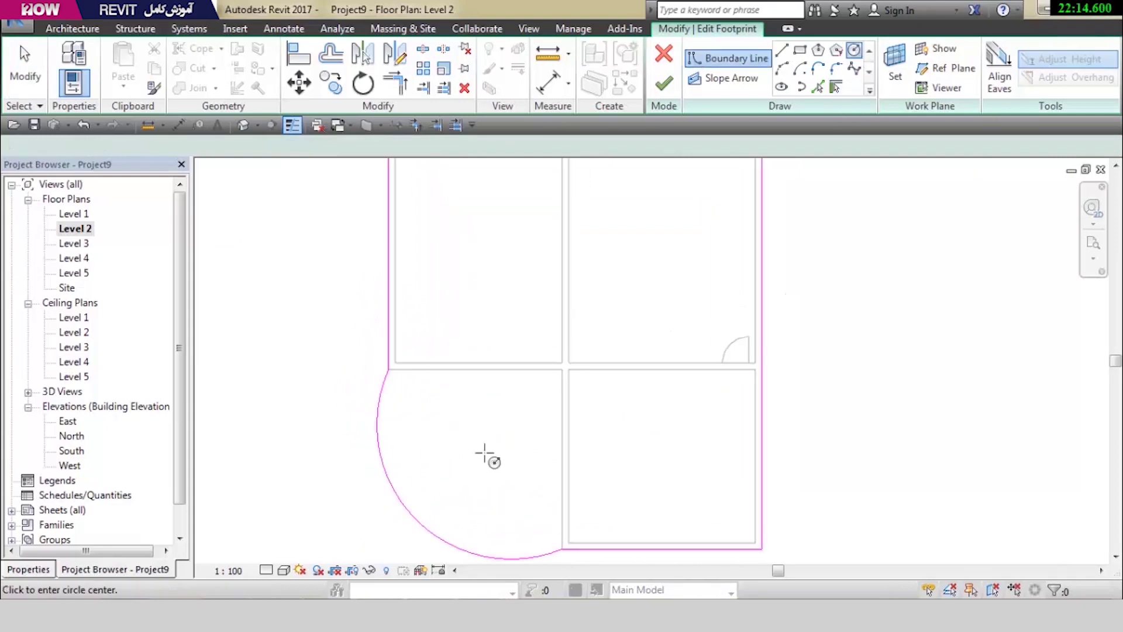
{"action": "left_click", "coordinate": [471, 454]}
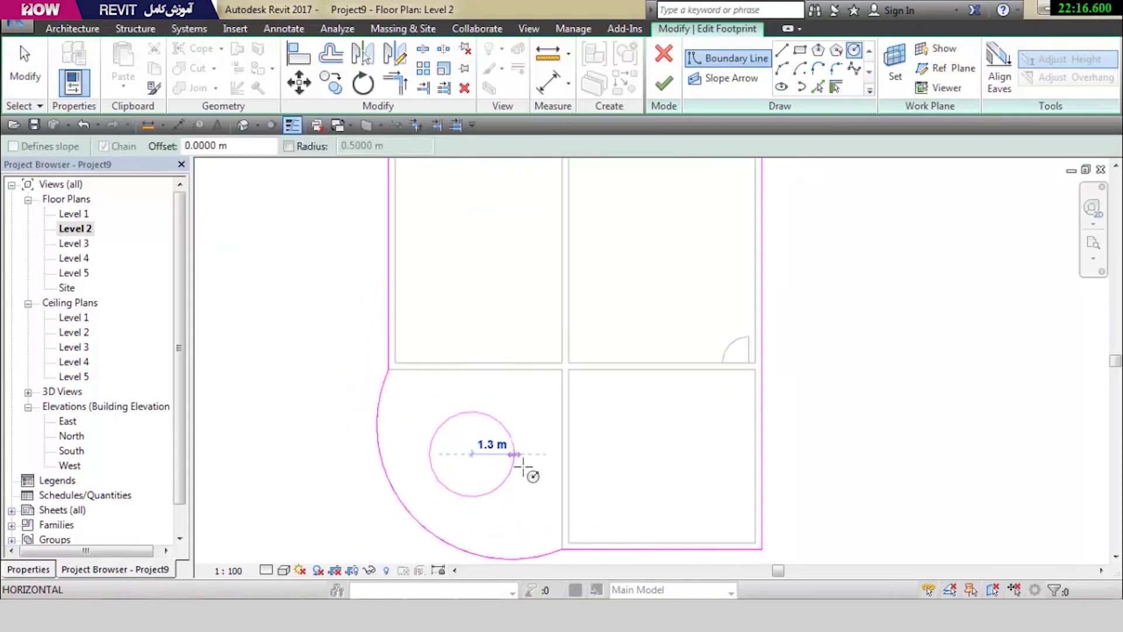
{"action": "left_click", "coordinate": [526, 468]}
{"action": "key", "text": "Escape"}
{"action": "key", "text": "Escape"}
{"action": "key", "text": "Escape"}
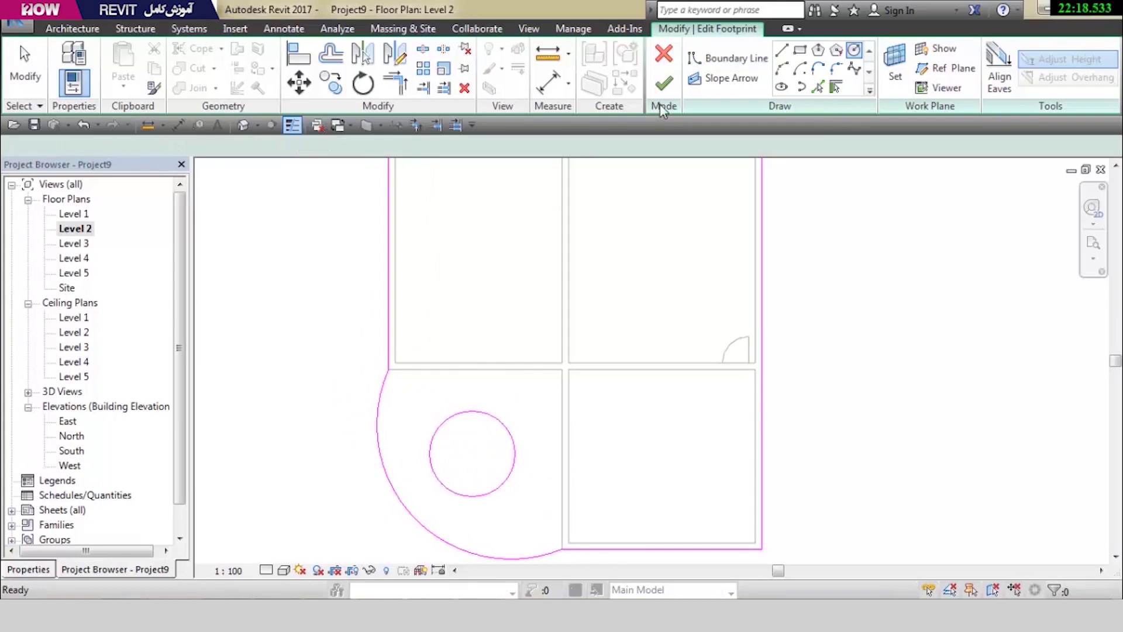
{"action": "left_click", "coordinate": [664, 88]}
{"action": "left_click", "coordinate": [630, 283]}
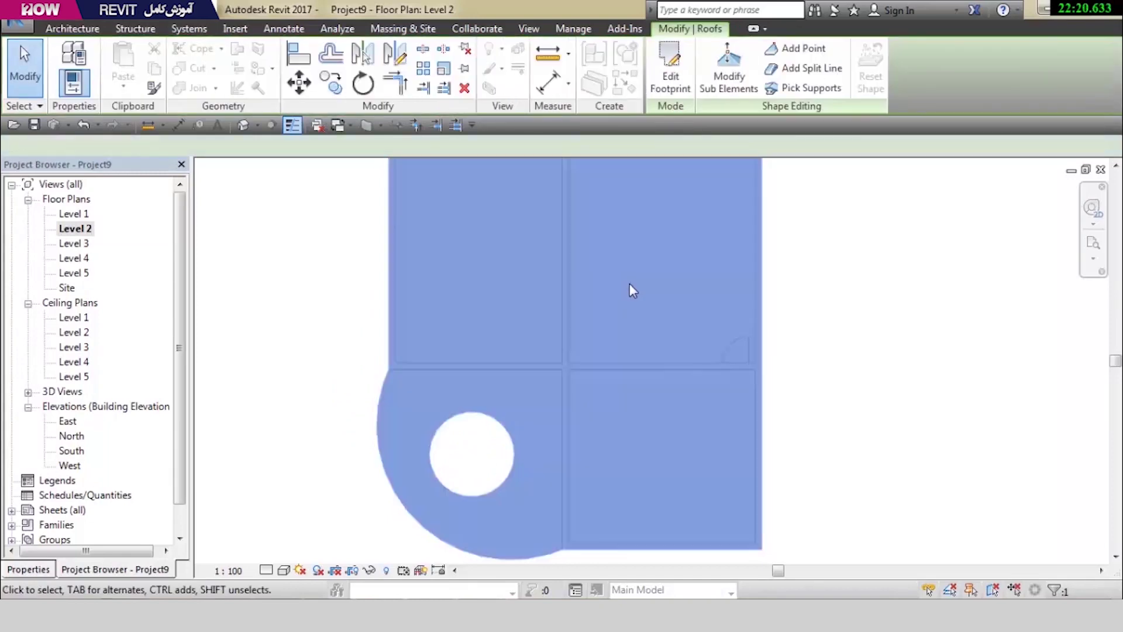
Orbit the 3D view around the roof to inspect its curved edge and round hole
{"action": "key", "text": "Escape"}
{"action": "left_click", "coordinate": [242, 124]}
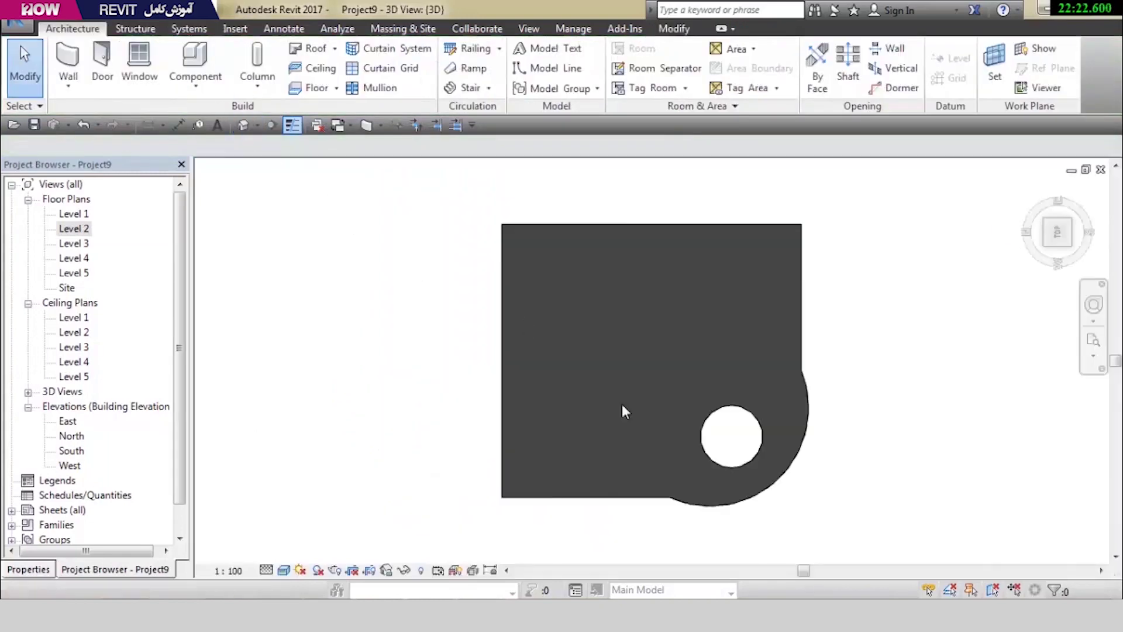
{"action": "mouse_move", "coordinate": [622, 409]}
{"action": "middle_mouse_down", "text": "shift"}
{"action": "mouse_move", "coordinate": [652, 244]}
{"action": "mouse_move", "coordinate": [784, 274]}
{"action": "middle_mouse_up", "text": "shift"}
{"action": "scroll", "coordinate": [842, 398], "scroll_direction": "up", "scroll_amount": 2}
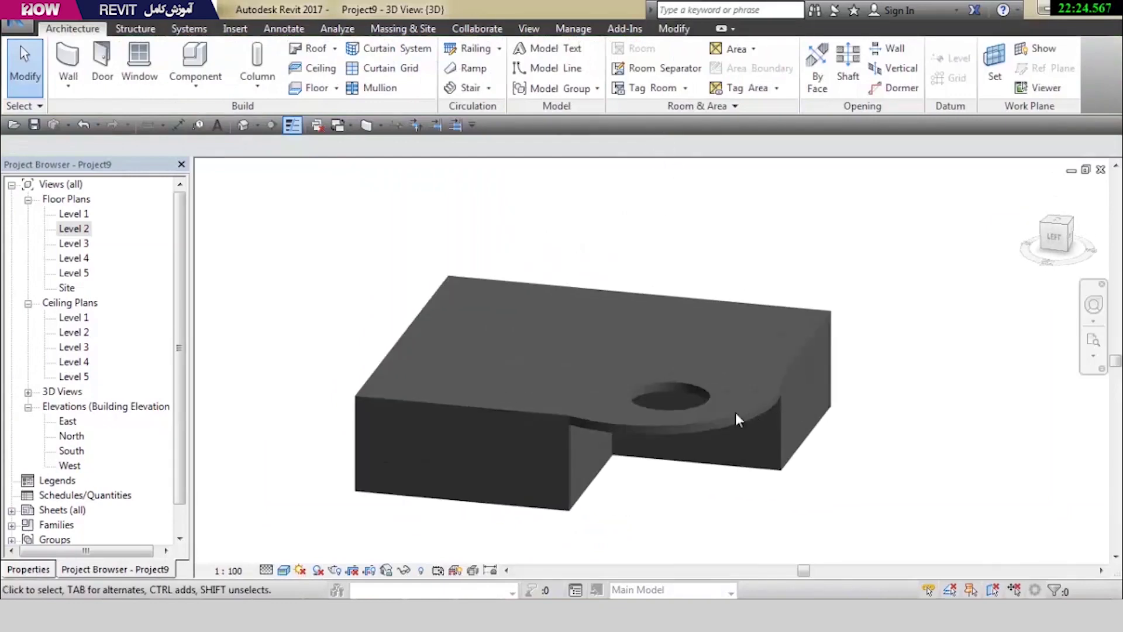
{"action": "mouse_move", "coordinate": [735, 413]}
{"action": "middle_mouse_down", "text": "shift"}
{"action": "mouse_move", "coordinate": [682, 421]}
{"action": "mouse_move", "coordinate": [734, 431]}
{"action": "mouse_move", "coordinate": [880, 414]}
{"action": "middle_mouse_up", "text": "shift"}
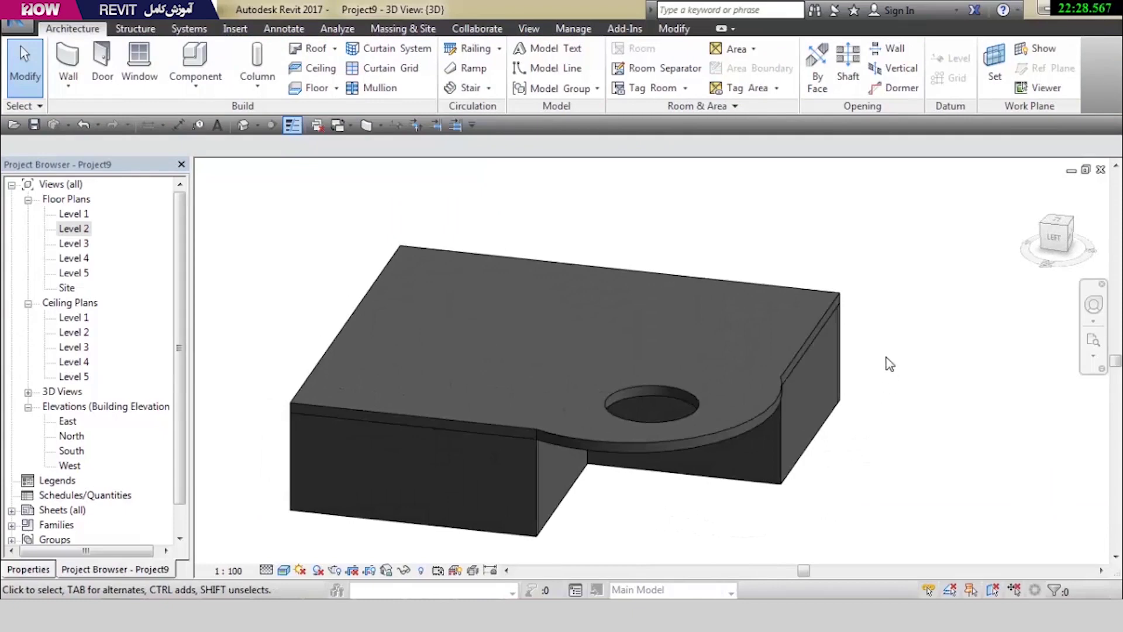
{"action": "scroll", "coordinate": [886, 361], "scroll_direction": "down", "scroll_amount": 2}
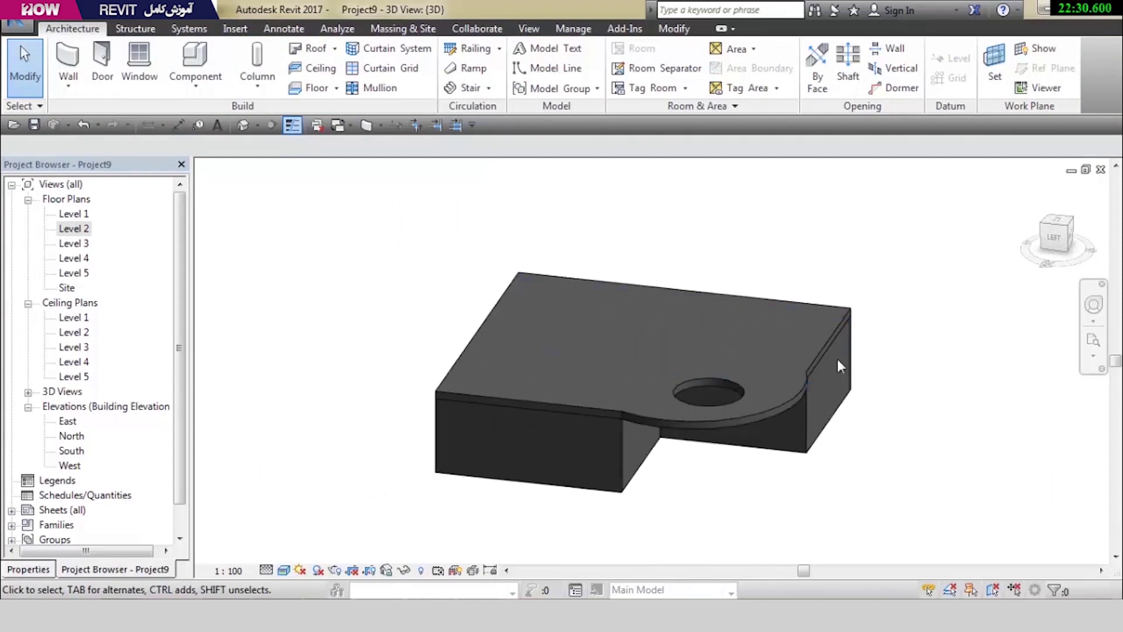
{"action": "mouse_move", "coordinate": [761, 483]}
{"action": "middle_mouse_down", "text": "shift"}
{"action": "mouse_move", "coordinate": [657, 338]}
{"action": "mouse_move", "coordinate": [603, 496]}
{"action": "mouse_move", "coordinate": [709, 471]}
{"action": "mouse_move", "coordinate": [604, 331]}
{"action": "mouse_move", "coordinate": [643, 479]}
{"action": "mouse_move", "coordinate": [722, 497]}
{"action": "mouse_move", "coordinate": [672, 518]}
{"action": "middle_mouse_up", "text": "shift"}
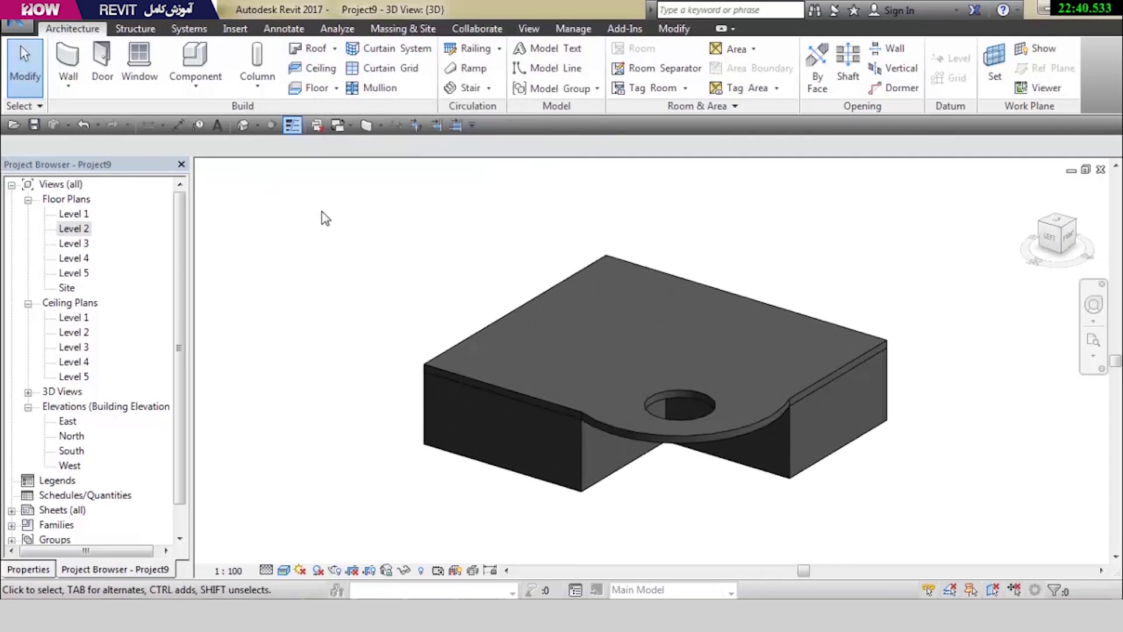
{"action": "middle_click_drag", "start_coordinate": [325, 218], "coordinate": [327, 232]}
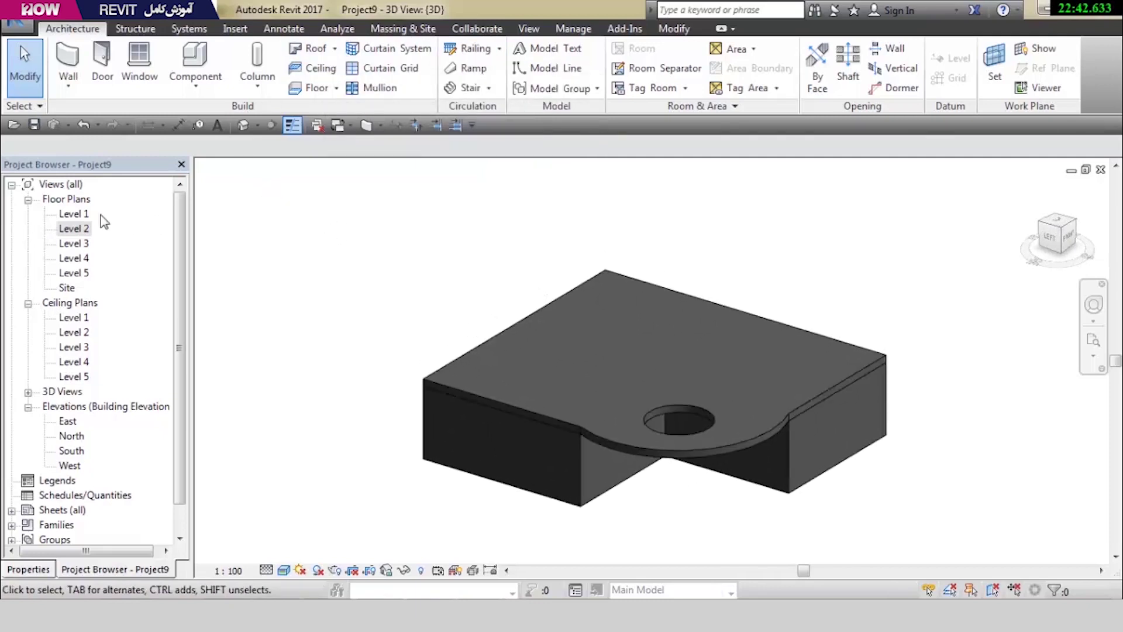
{"action": "mouse_move", "coordinate": [752, 258]}
{"action": "middle_mouse_down", "text": "shift"}
{"action": "mouse_move", "coordinate": [669, 270]}
{"action": "mouse_move", "coordinate": [662, 255]}
{"action": "middle_mouse_up", "text": "shift"}
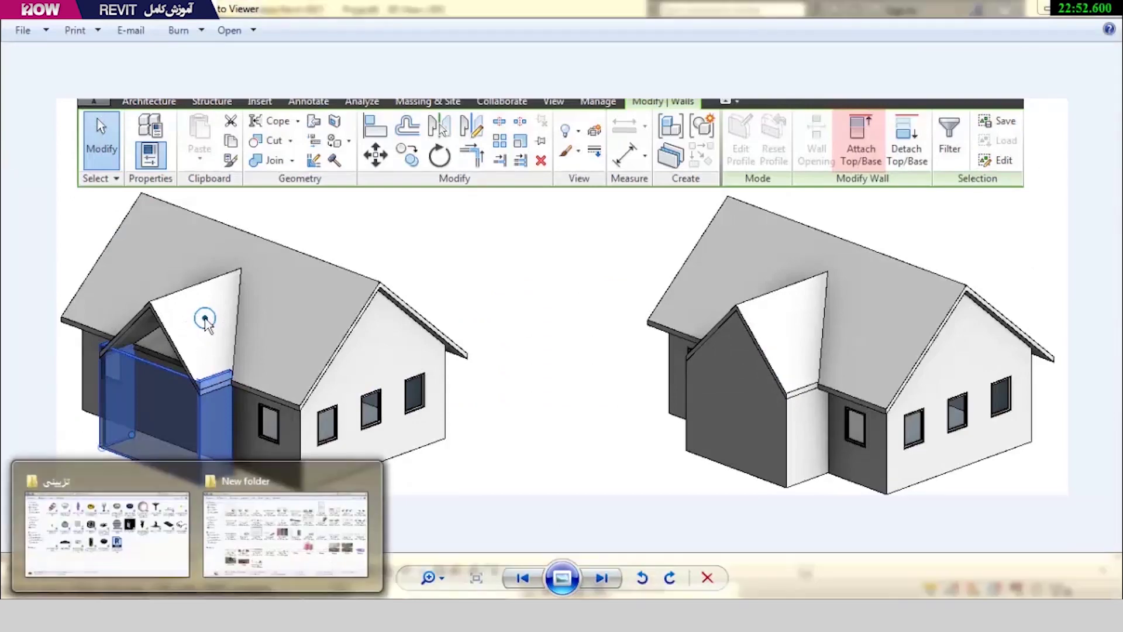
{"action": "left_click", "coordinate": [216, 538]}
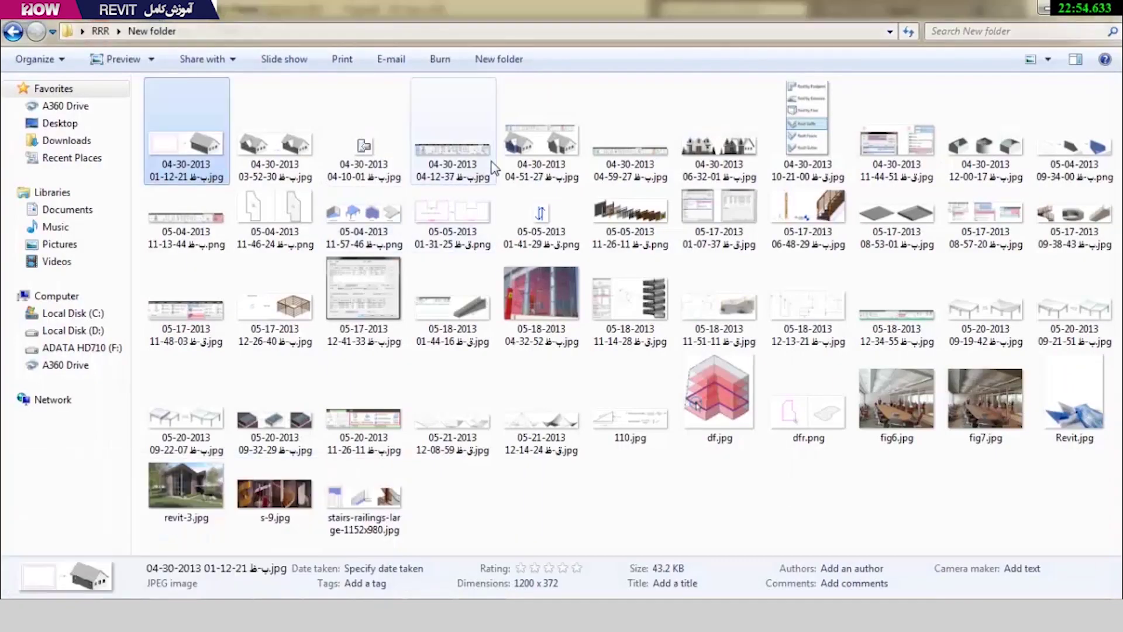
{"action": "left_click", "coordinate": [710, 149]}
{"action": "double_click", "coordinate": [707, 146]}
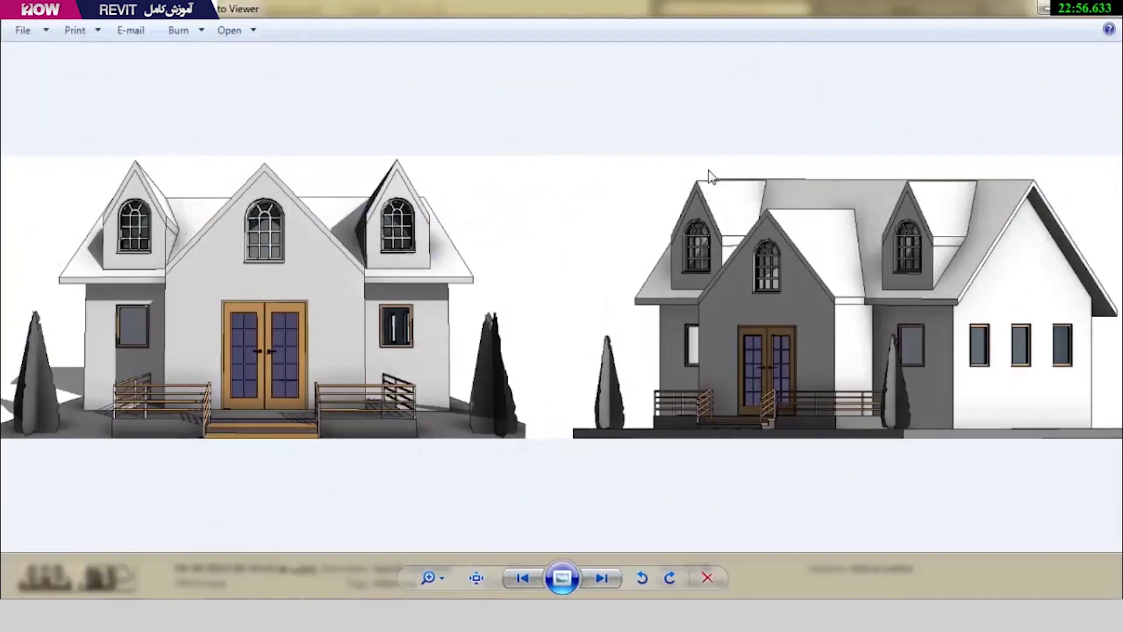
{"action": "scroll", "coordinate": [1022, 272], "scroll_direction": "up", "scroll_amount": 1}
{"action": "scroll", "coordinate": [988, 240], "scroll_direction": "up", "scroll_amount": 1}
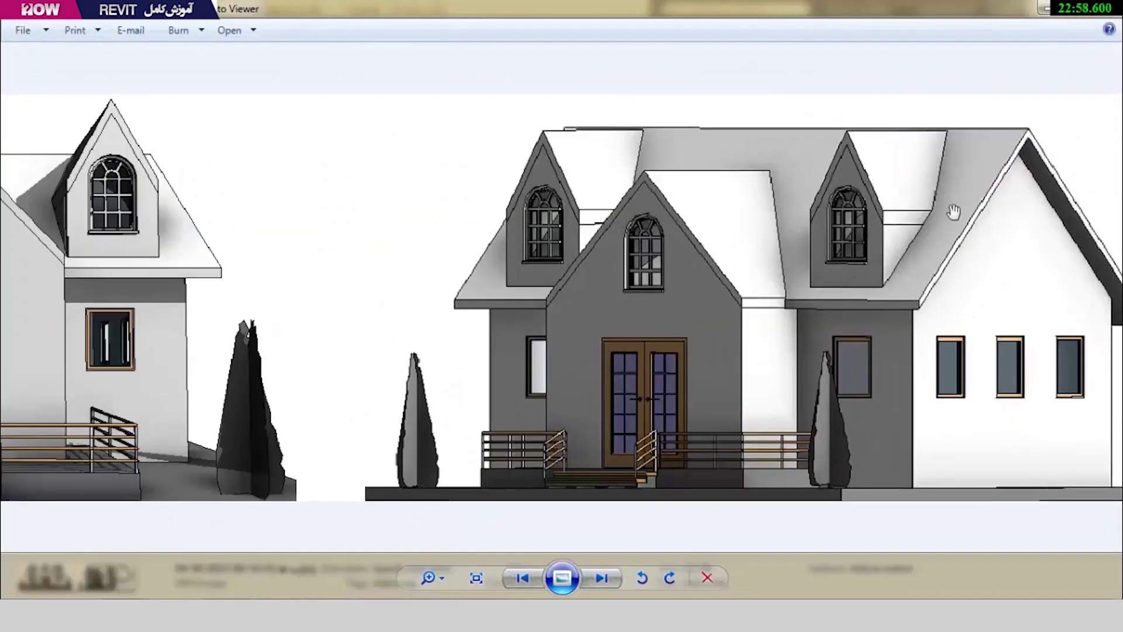
{"action": "scroll", "coordinate": [609, 278], "scroll_direction": "down", "scroll_amount": 1}
{"action": "scroll", "coordinate": [643, 177], "scroll_direction": "up", "scroll_amount": 1}
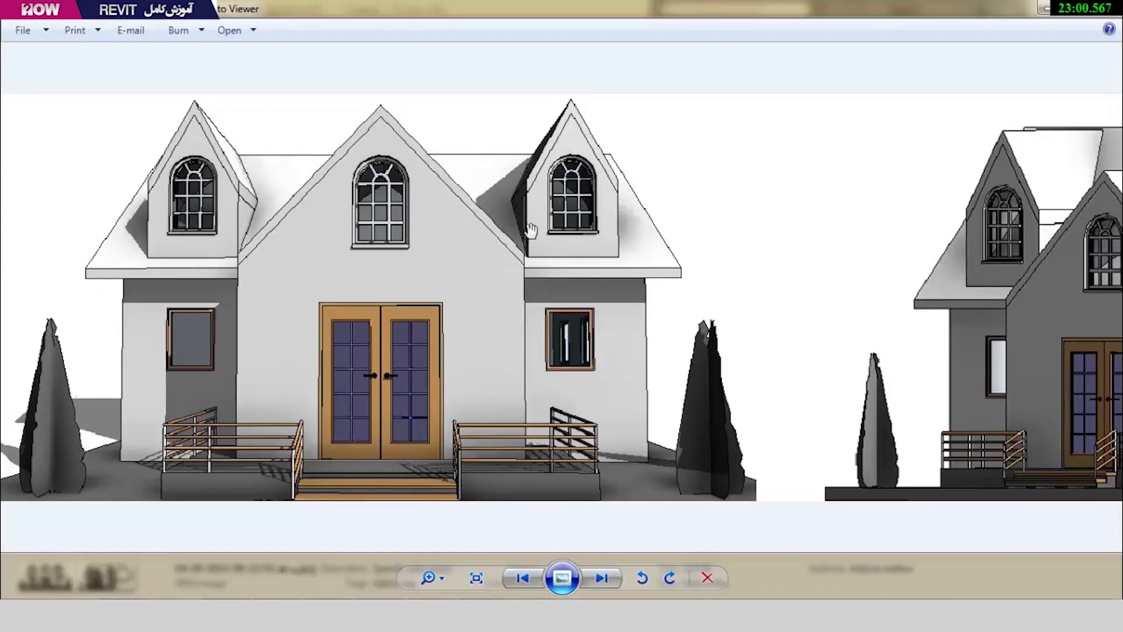
{"action": "scroll", "coordinate": [531, 230], "scroll_direction": "down", "scroll_amount": 1}
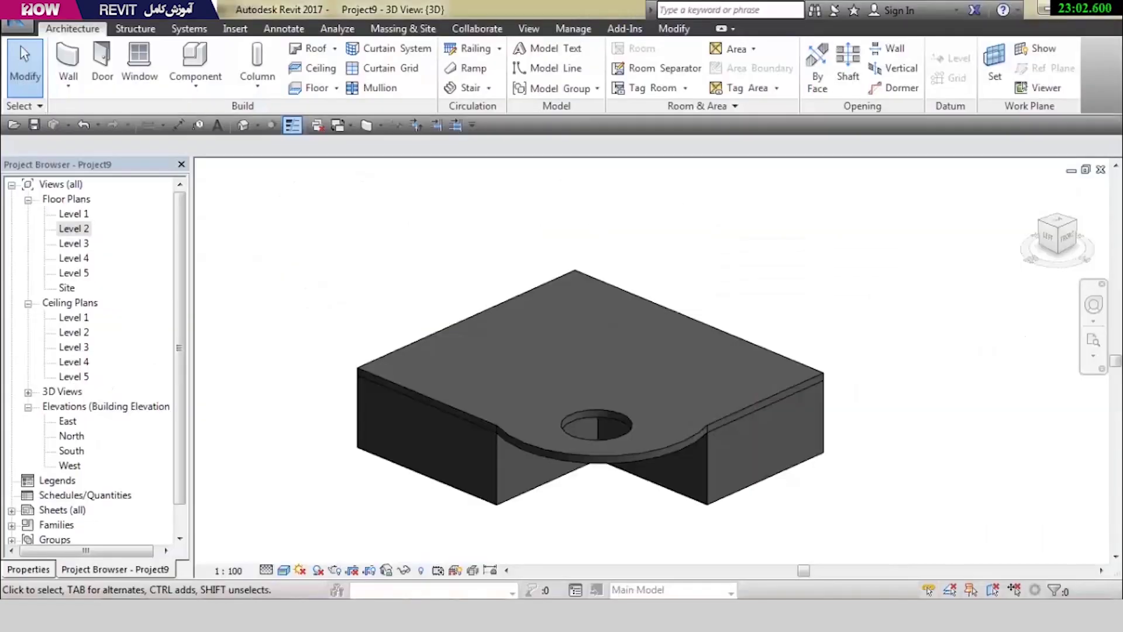
Delete the curved roof and return to the Level 2 floor plan
{"action": "left_click", "coordinate": [552, 451]}
{"action": "key", "text": "Delete"}
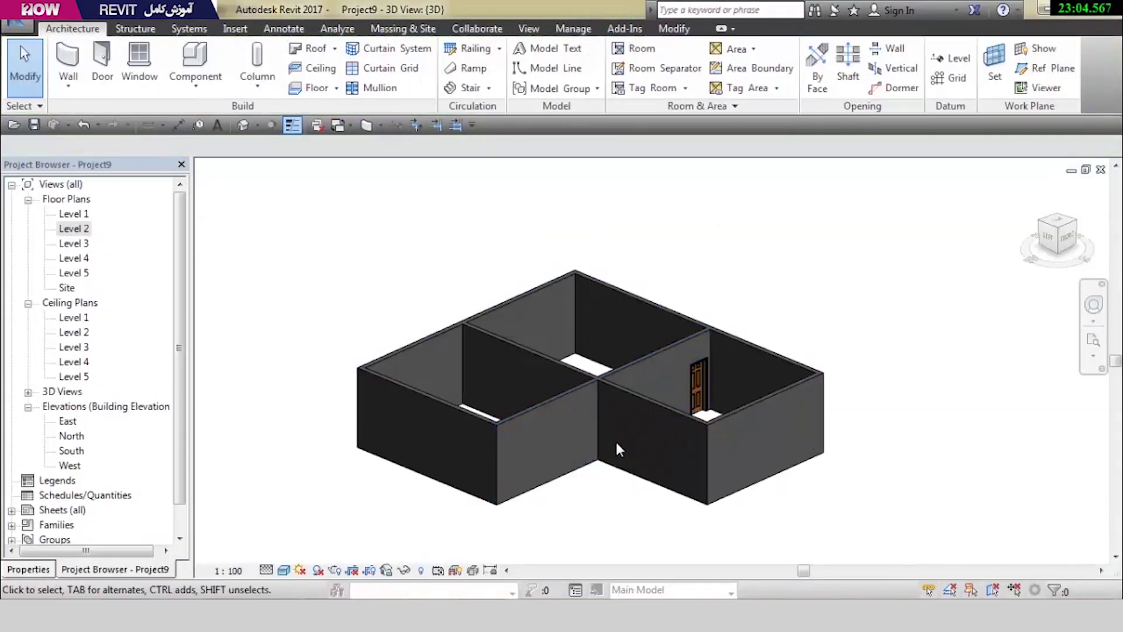
{"action": "mouse_move", "coordinate": [589, 428]}
{"action": "middle_mouse_down", "text": "shift"}
{"action": "mouse_move", "coordinate": [775, 570]}
{"action": "mouse_move", "coordinate": [16, 468]}
{"action": "middle_mouse_up", "text": "shift"}
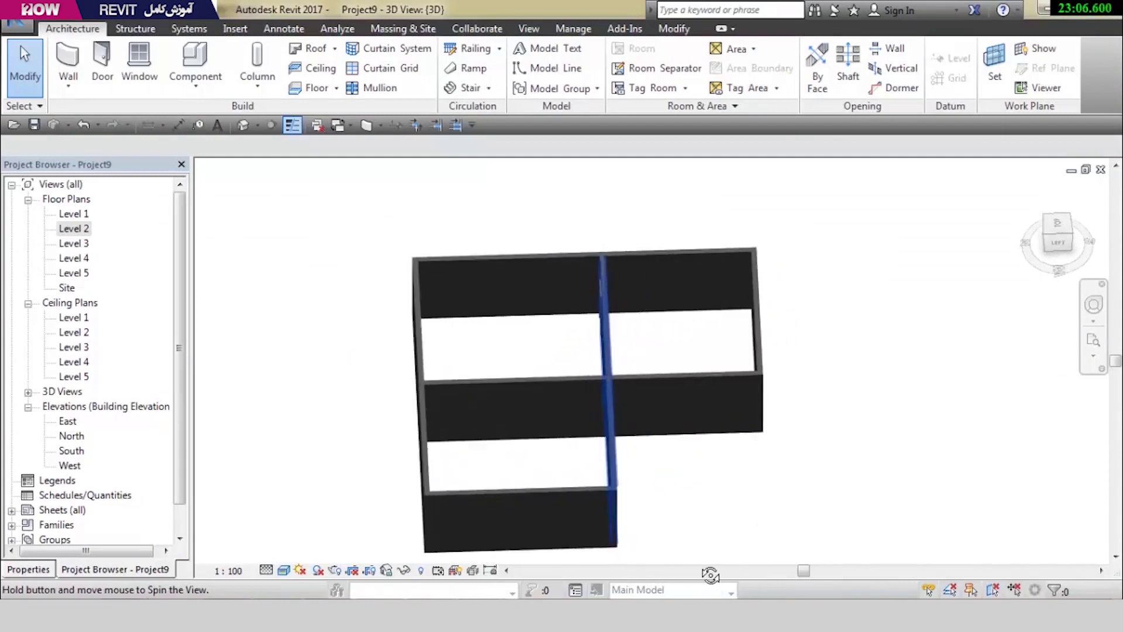
{"action": "double_click", "coordinate": [71, 229]}
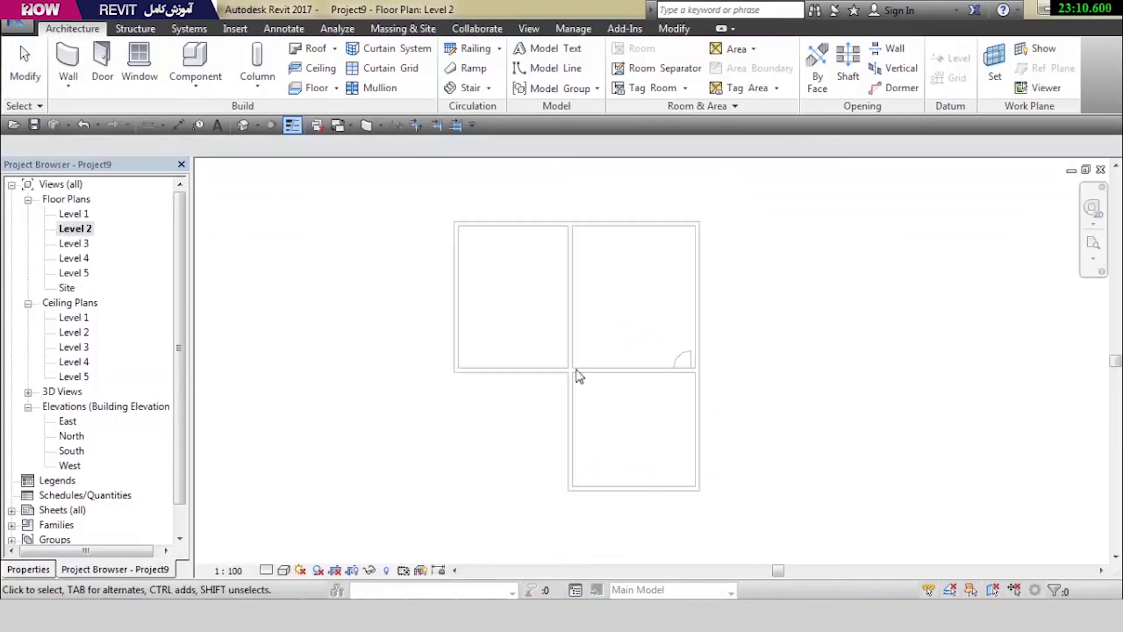
Sketch a new roof footprint from the exterior wall chain, trimming the L corner
{"action": "left_click", "coordinate": [304, 50]}
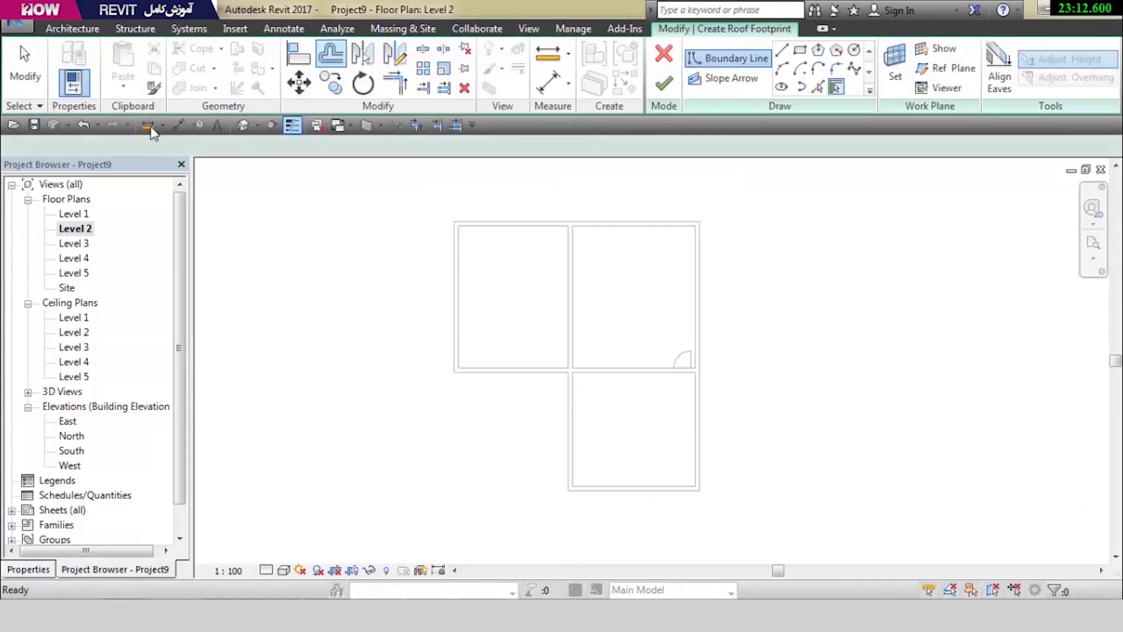
{"action": "key", "text": "Tab"}
{"action": "left_click", "coordinate": [638, 222]}
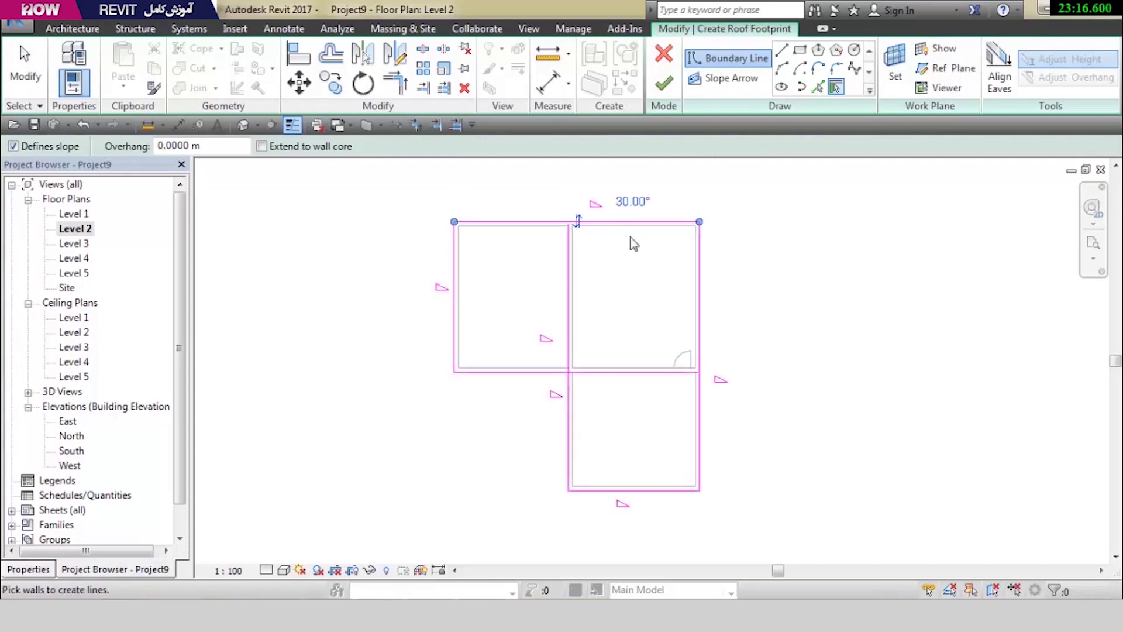
{"action": "left_click", "coordinate": [395, 83]}
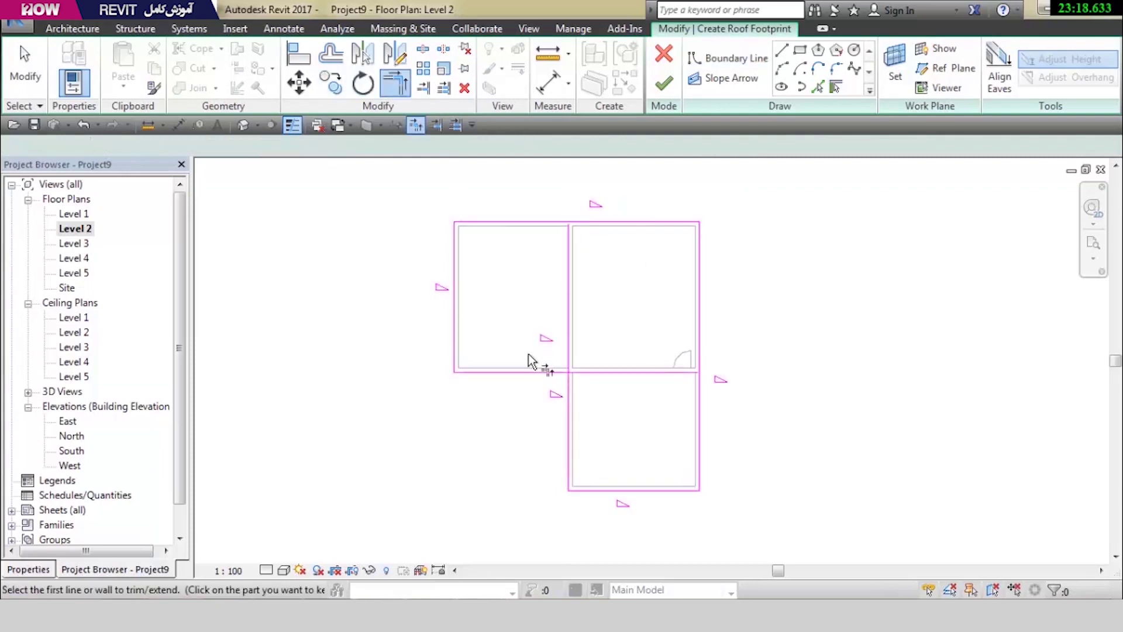
{"action": "left_click", "coordinate": [542, 371]}
{"action": "left_click", "coordinate": [571, 395]}
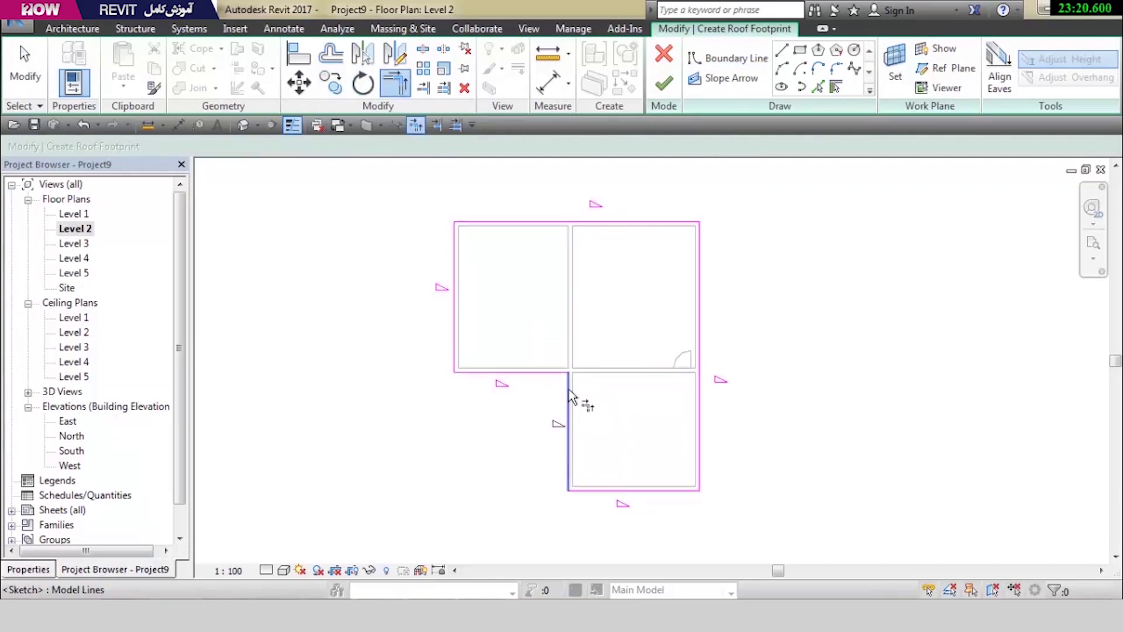
{"action": "middle_click_drag", "start_coordinate": [634, 333], "coordinate": [617, 347]}
{"action": "scroll", "coordinate": [622, 371], "scroll_direction": "up", "scroll_amount": 1}
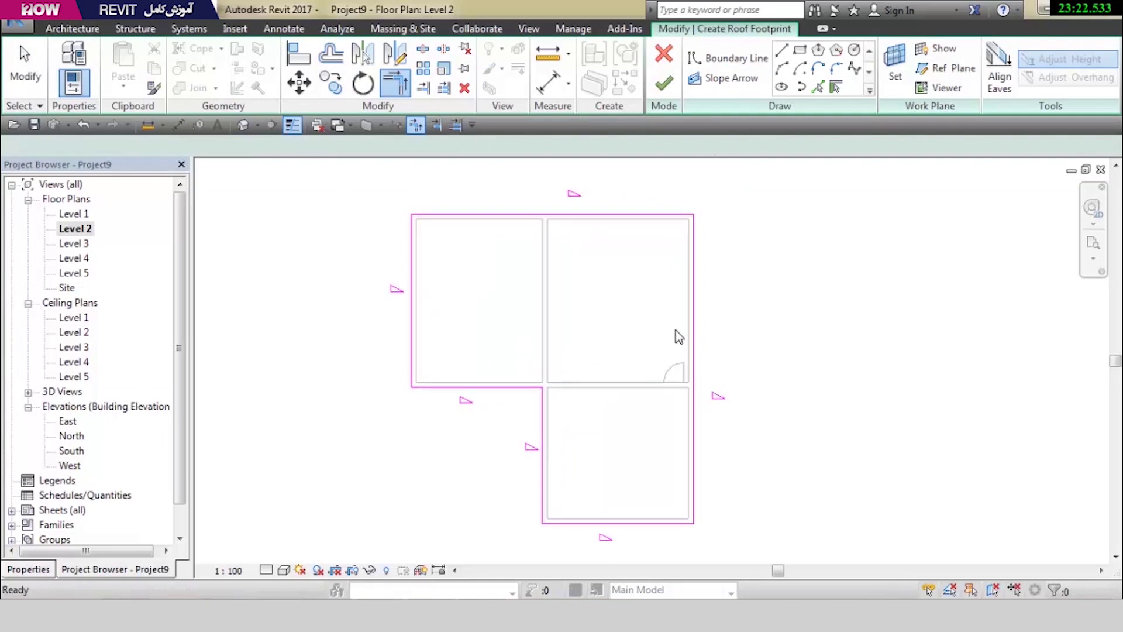
{"action": "key", "text": "Escape"}
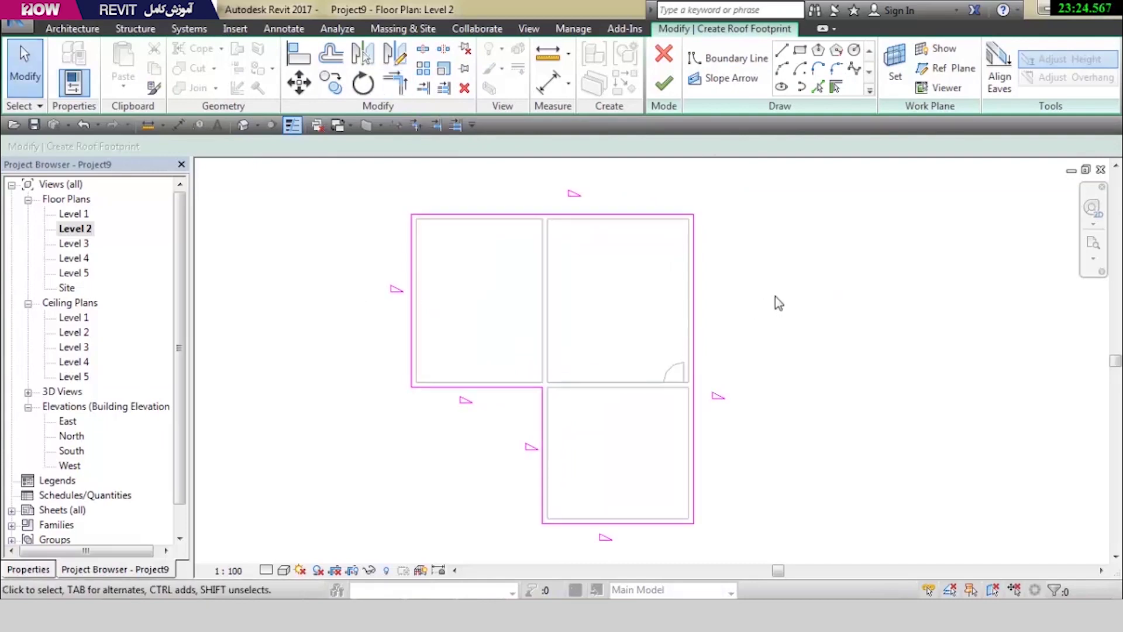
Make the left, right and middle edges non-sloping gable ends, finish, and view in 3D
{"action": "left_click_drag", "start_coordinate": [773, 295], "coordinate": [334, 313]}
{"action": "left_click", "coordinate": [530, 446], "text": "ctrl"}
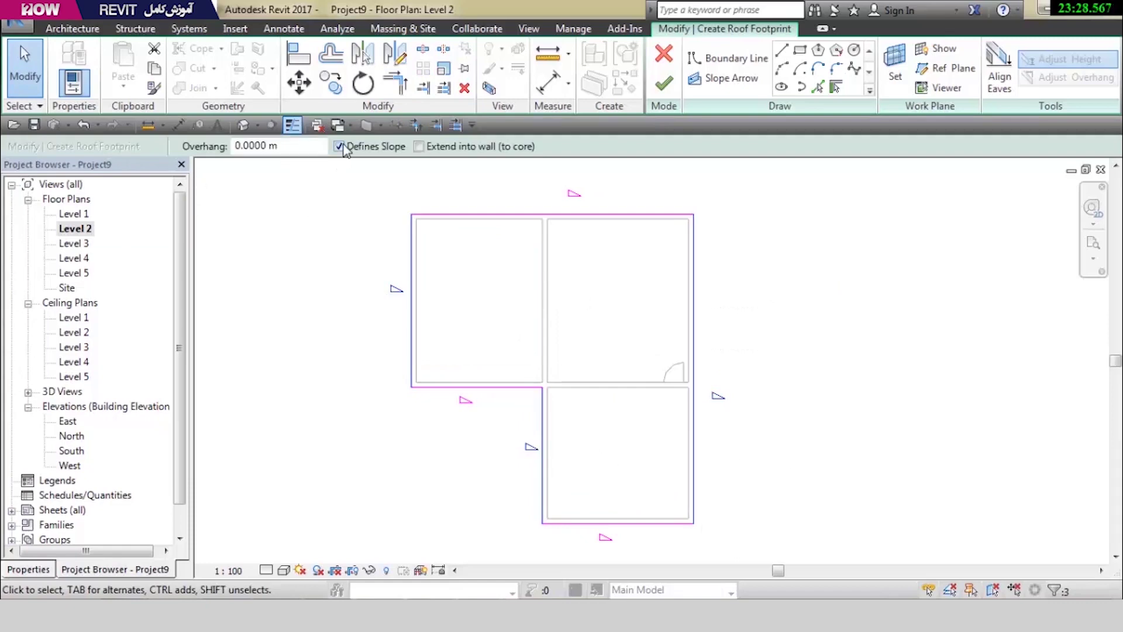
{"action": "left_click", "coordinate": [340, 147]}
{"action": "left_click", "coordinate": [663, 85]}
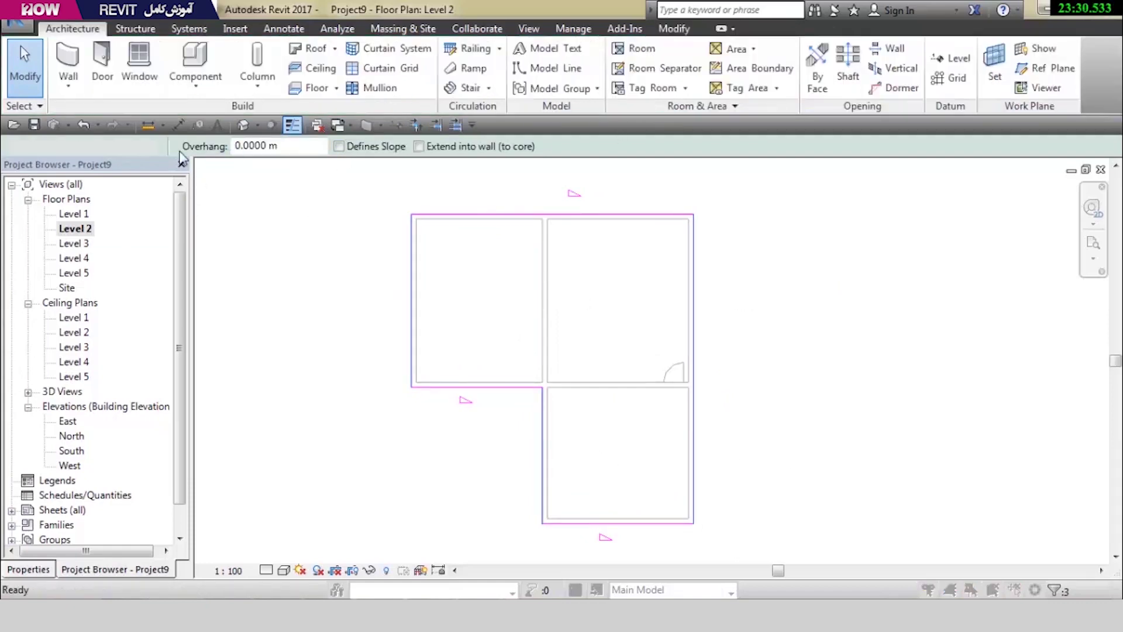
{"action": "left_click", "coordinate": [242, 124]}
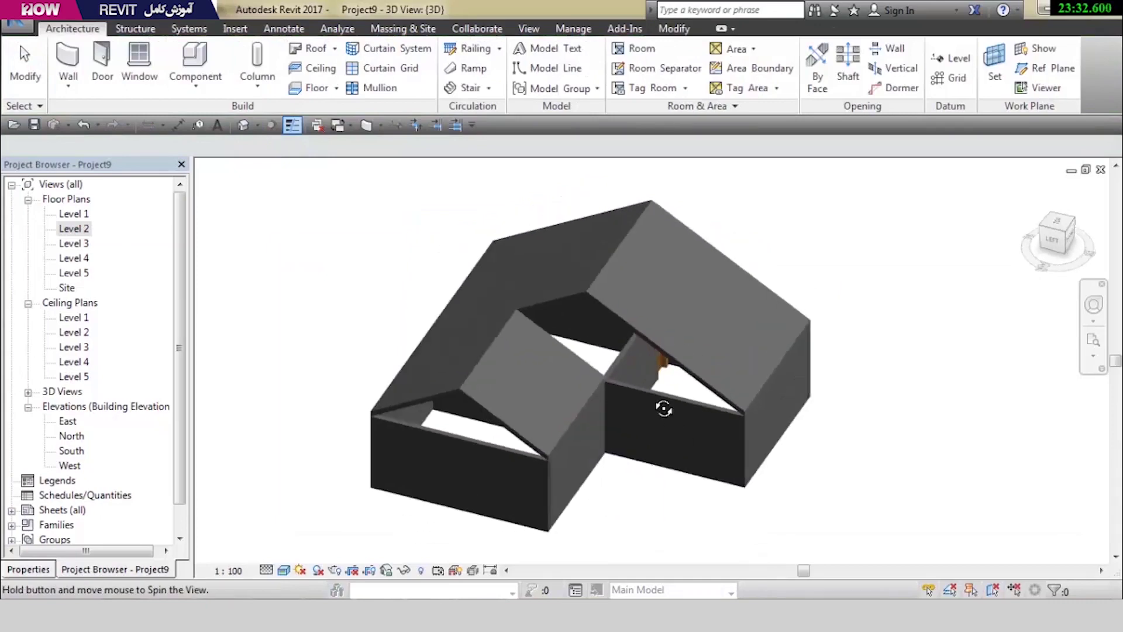
Select all visible walls and attach their tops to the gable roof
{"action": "middle_click_drag", "start_coordinate": [668, 356], "coordinate": [620, 381], "text": "shift"}
{"action": "middle_click_drag", "start_coordinate": [642, 431], "coordinate": [627, 434], "text": "shift"}
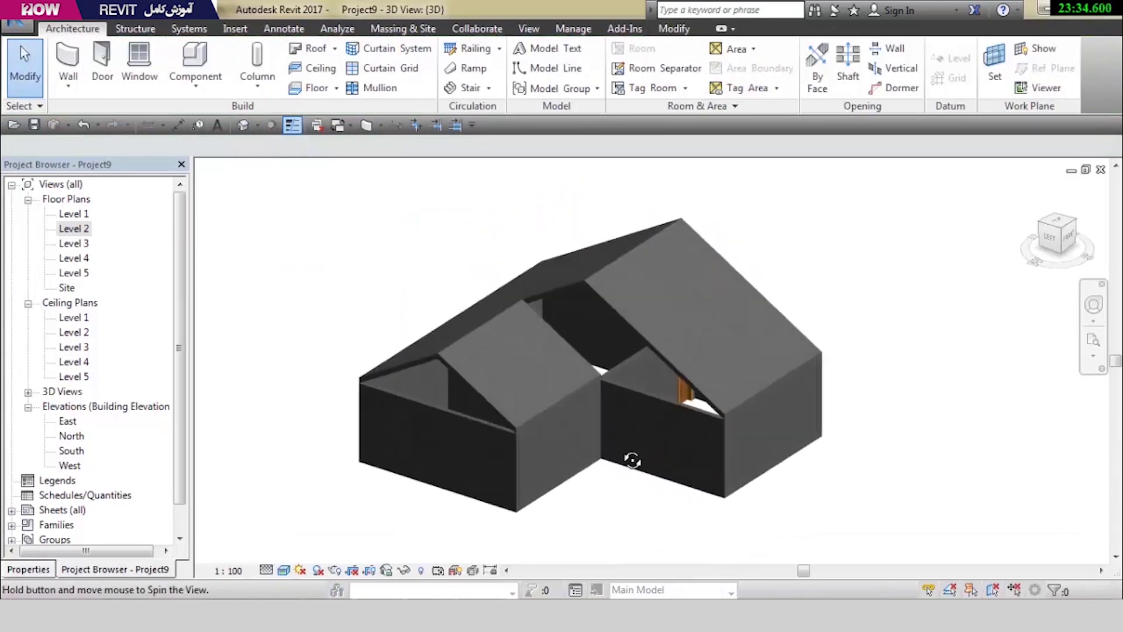
{"action": "mouse_move", "coordinate": [653, 499]}
{"action": "middle_mouse_down", "text": "shift"}
{"action": "mouse_move", "coordinate": [699, 493]}
{"action": "mouse_move", "coordinate": [643, 380]}
{"action": "middle_mouse_up", "text": "shift"}
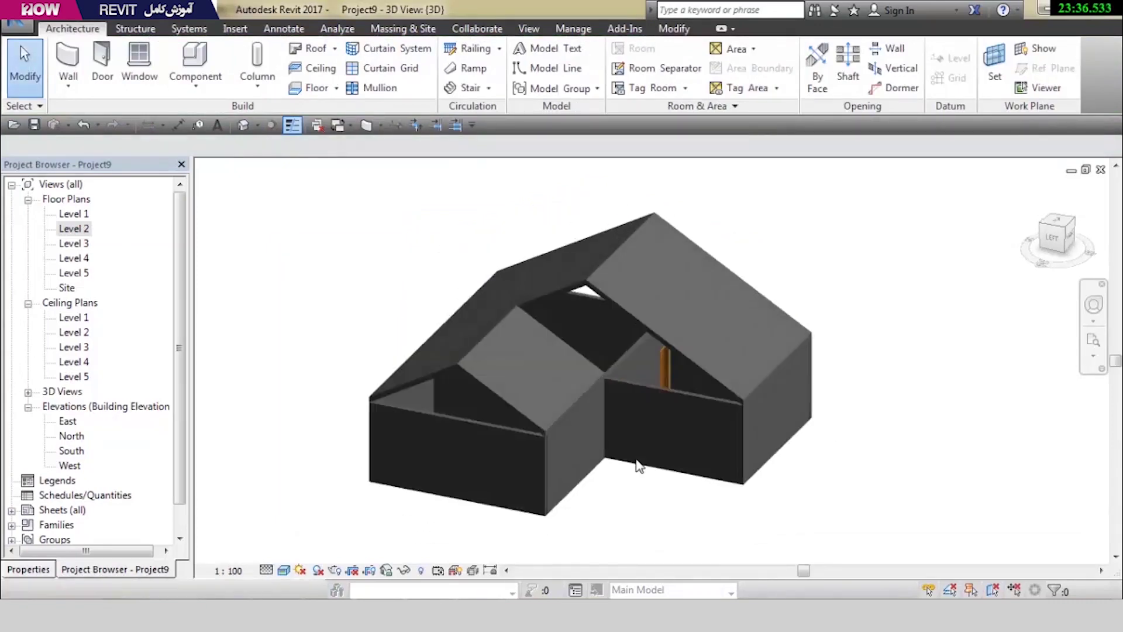
{"action": "right_click", "coordinate": [643, 389]}
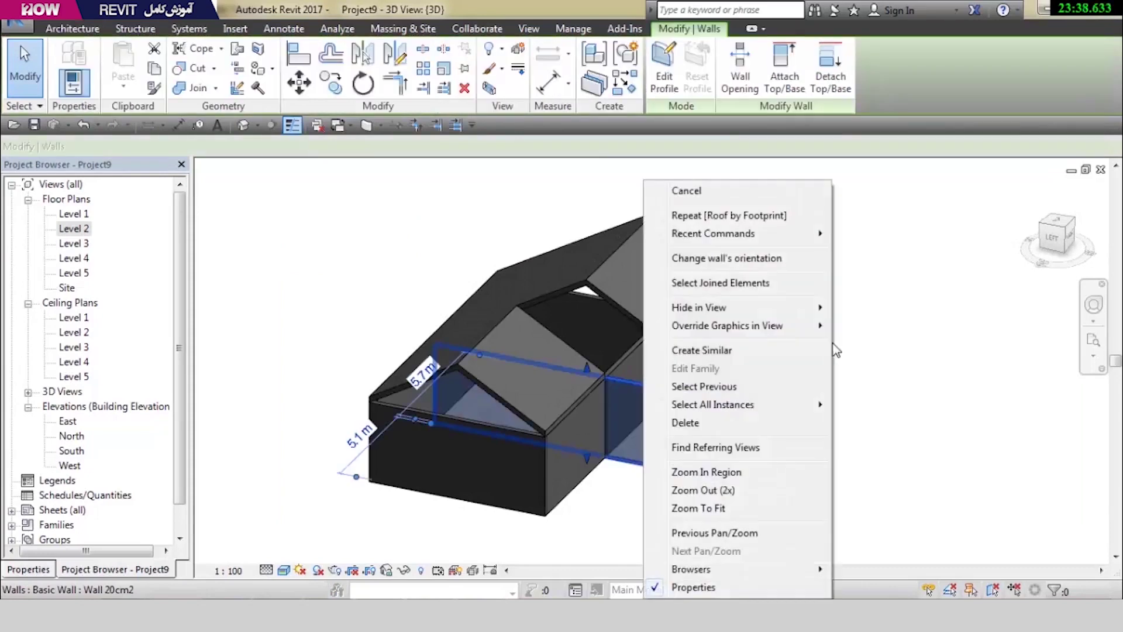
{"action": "left_click", "coordinate": [855, 427]}
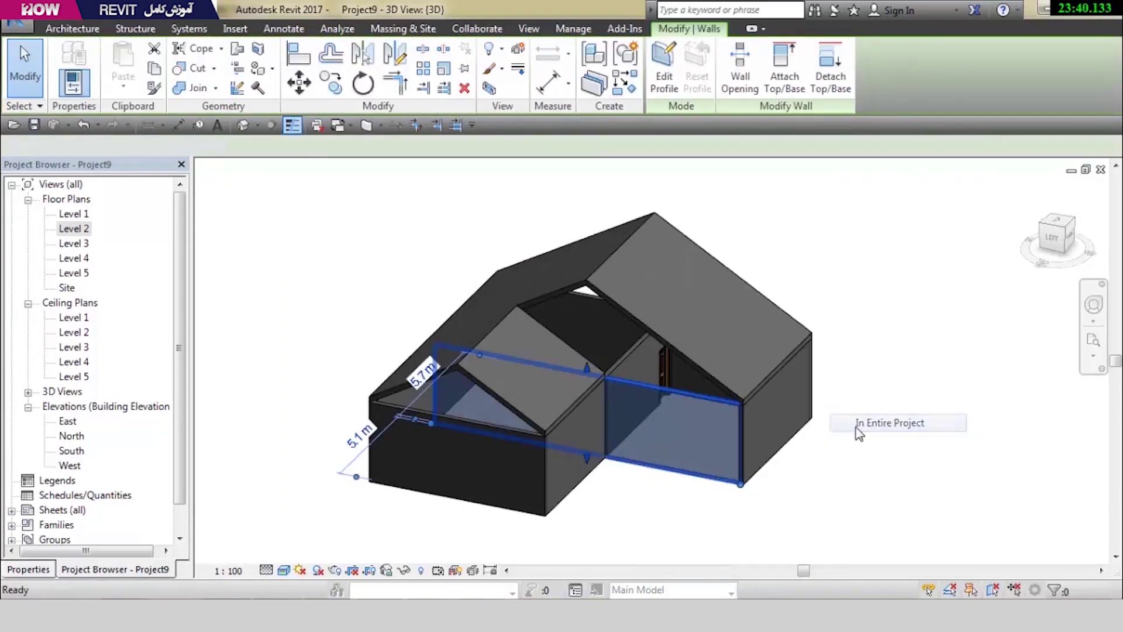
{"action": "left_click", "coordinate": [776, 59]}
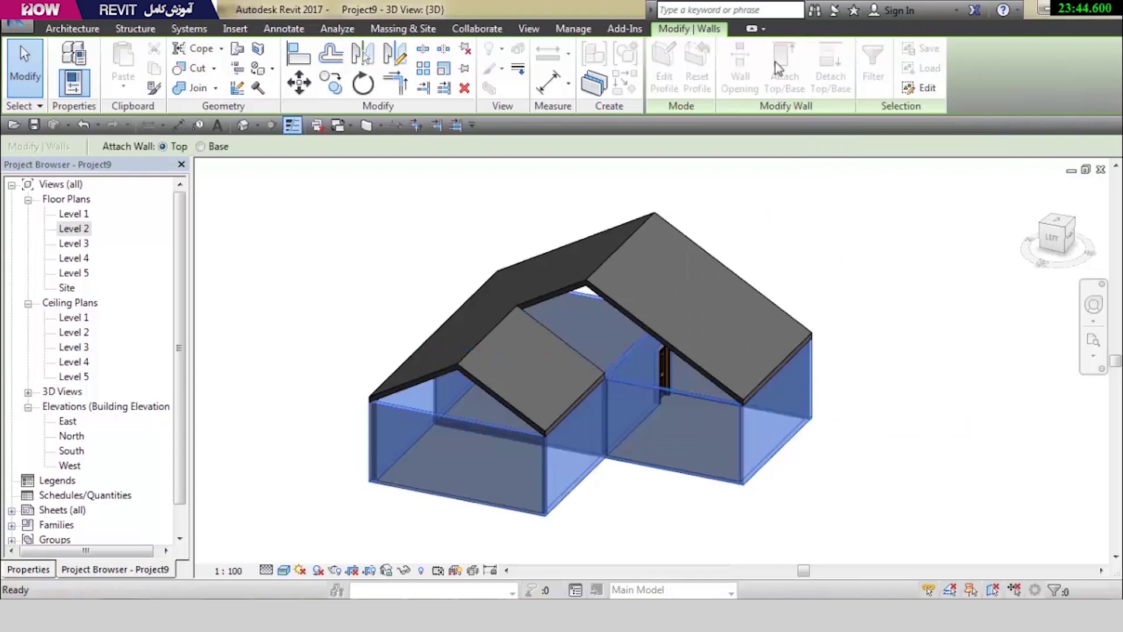
{"action": "left_click", "coordinate": [563, 287]}
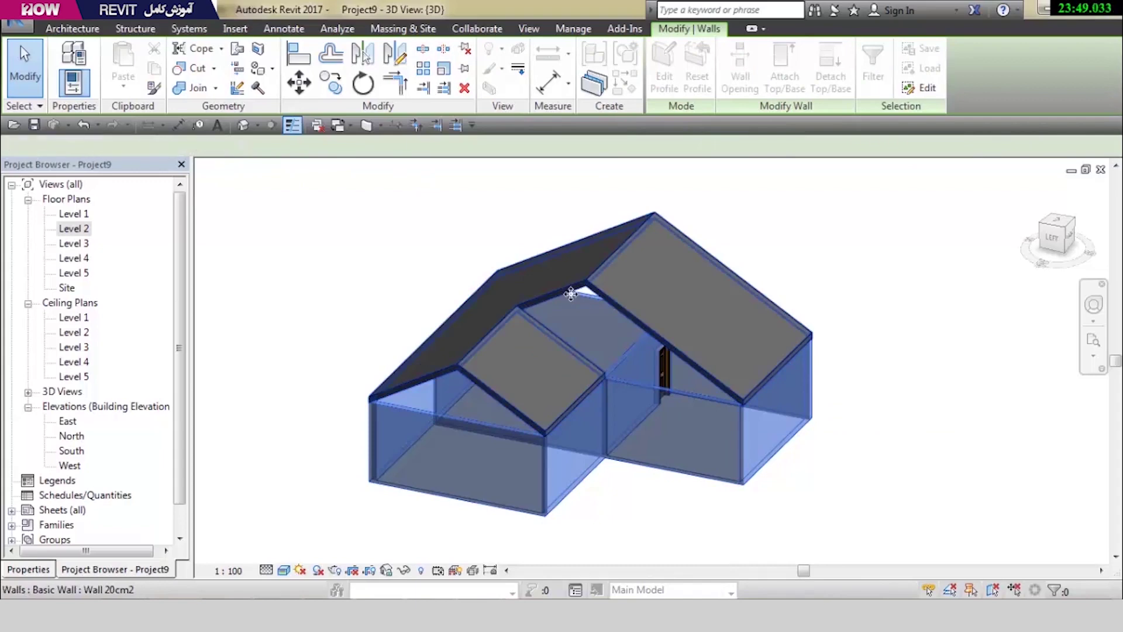
{"action": "left_click", "coordinate": [643, 518]}
{"action": "mouse_move", "coordinate": [629, 510]}
{"action": "middle_mouse_down", "text": "shift"}
{"action": "mouse_move", "coordinate": [756, 500]}
{"action": "mouse_move", "coordinate": [619, 519]}
{"action": "mouse_move", "coordinate": [388, 521]}
{"action": "mouse_move", "coordinate": [600, 551]}
{"action": "mouse_move", "coordinate": [847, 467]}
{"action": "mouse_move", "coordinate": [727, 514]}
{"action": "mouse_move", "coordinate": [723, 550]}
{"action": "mouse_move", "coordinate": [740, 503]}
{"action": "middle_mouse_up", "text": "shift"}
{"action": "mouse_move", "coordinate": [779, 472]}
{"action": "middle_mouse_down", "text": "shift"}
{"action": "mouse_move", "coordinate": [812, 464]}
{"action": "mouse_move", "coordinate": [782, 461]}
{"action": "mouse_move", "coordinate": [757, 389]}
{"action": "mouse_move", "coordinate": [601, 459]}
{"action": "mouse_move", "coordinate": [513, 443]}
{"action": "middle_mouse_up", "text": "shift"}
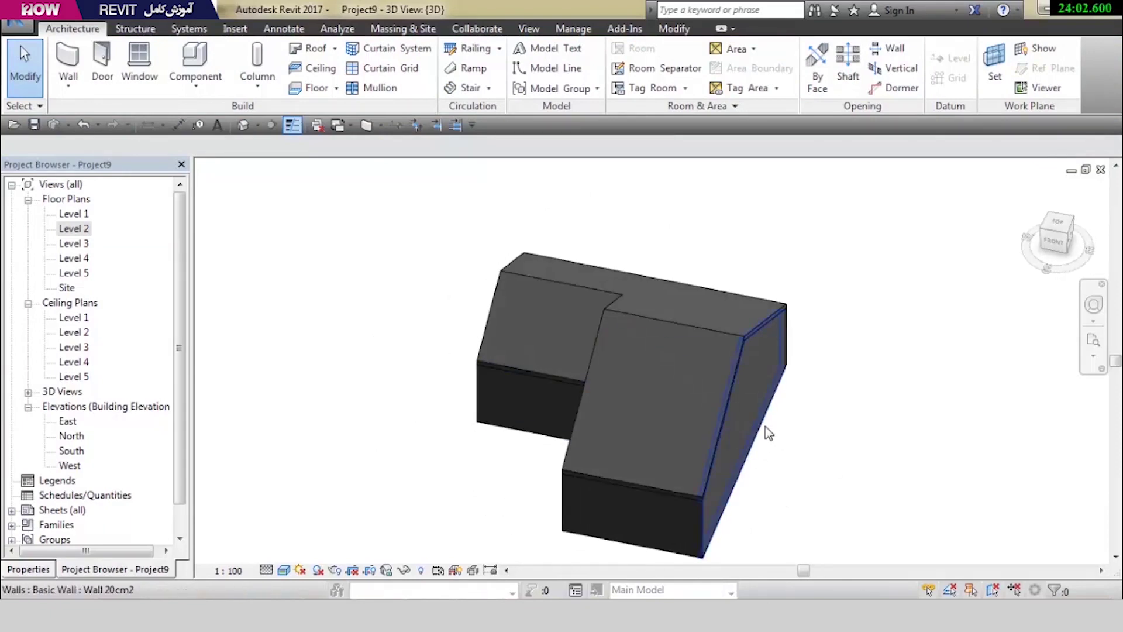
{"action": "left_click", "coordinate": [1059, 224]}
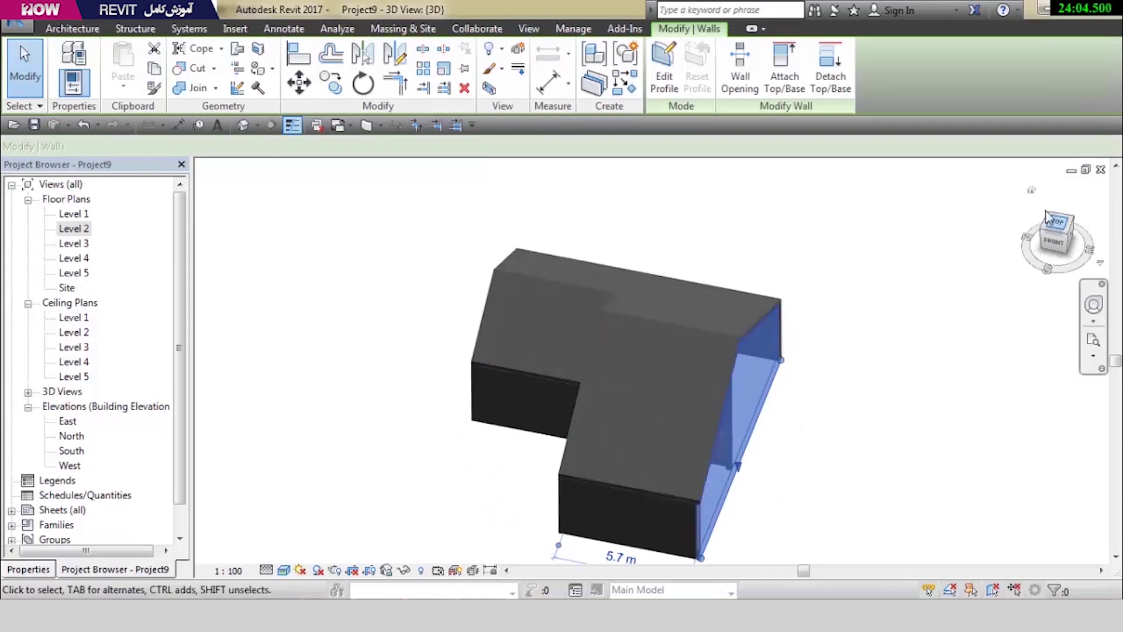
{"action": "left_click_drag", "start_coordinate": [660, 319], "coordinate": [833, 316]}
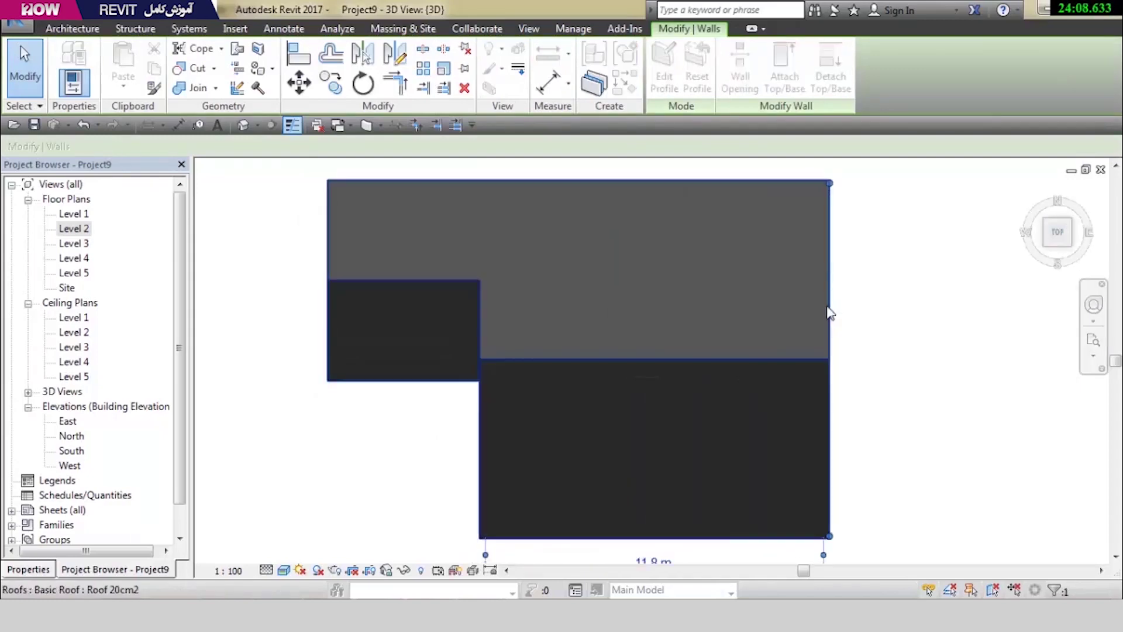
{"action": "mouse_move", "coordinate": [828, 313]}
{"action": "middle_mouse_down", "text": "shift"}
{"action": "mouse_move", "coordinate": [737, 203]}
{"action": "mouse_move", "coordinate": [836, 348]}
{"action": "middle_mouse_up", "text": "shift"}
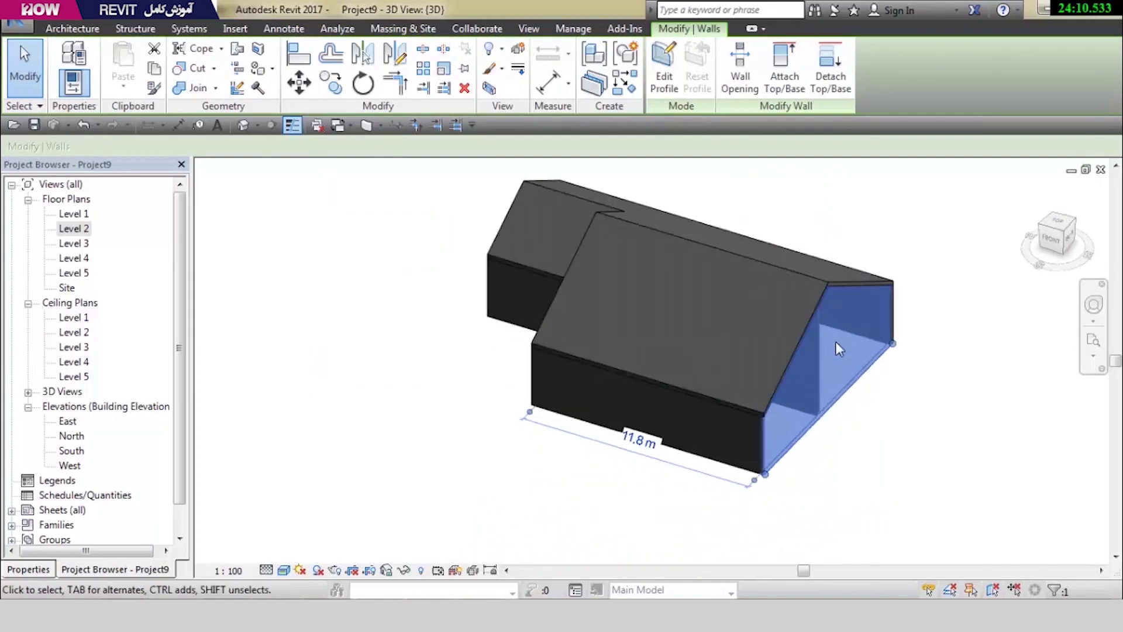
{"action": "mouse_move", "coordinate": [767, 349]}
{"action": "middle_mouse_down", "text": "shift"}
{"action": "mouse_move", "coordinate": [696, 353]}
{"action": "mouse_move", "coordinate": [755, 366]}
{"action": "middle_mouse_up", "text": "shift"}
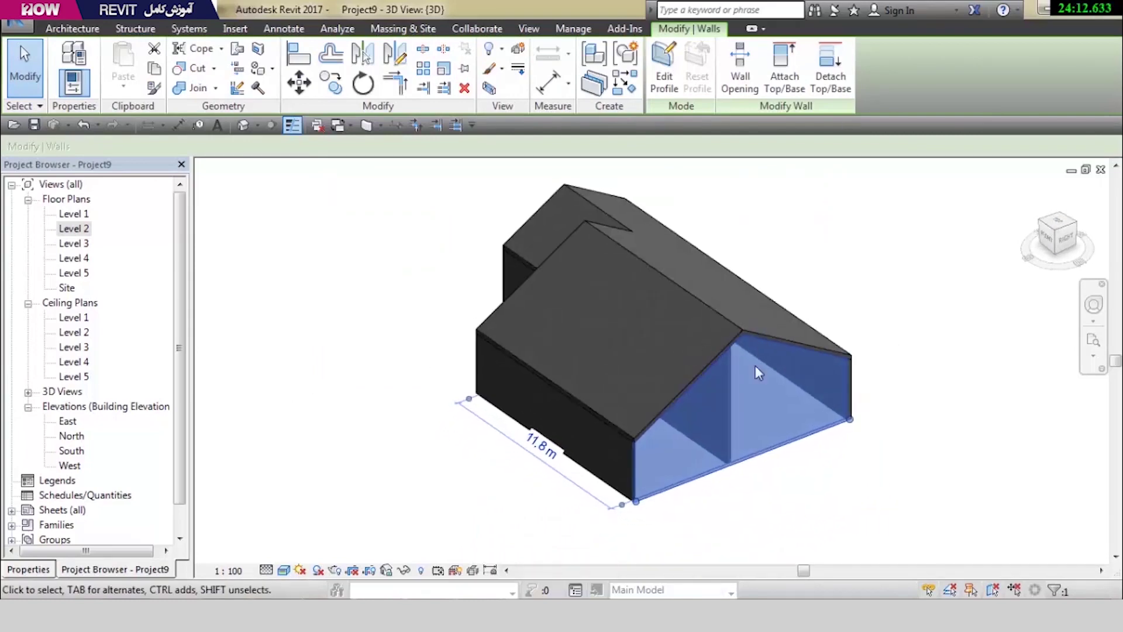
{"action": "mouse_move", "coordinate": [640, 387]}
{"action": "middle_mouse_down", "text": "shift"}
{"action": "mouse_move", "coordinate": [602, 388]}
{"action": "mouse_move", "coordinate": [795, 395]}
{"action": "mouse_move", "coordinate": [791, 333]}
{"action": "middle_mouse_up", "text": "shift"}
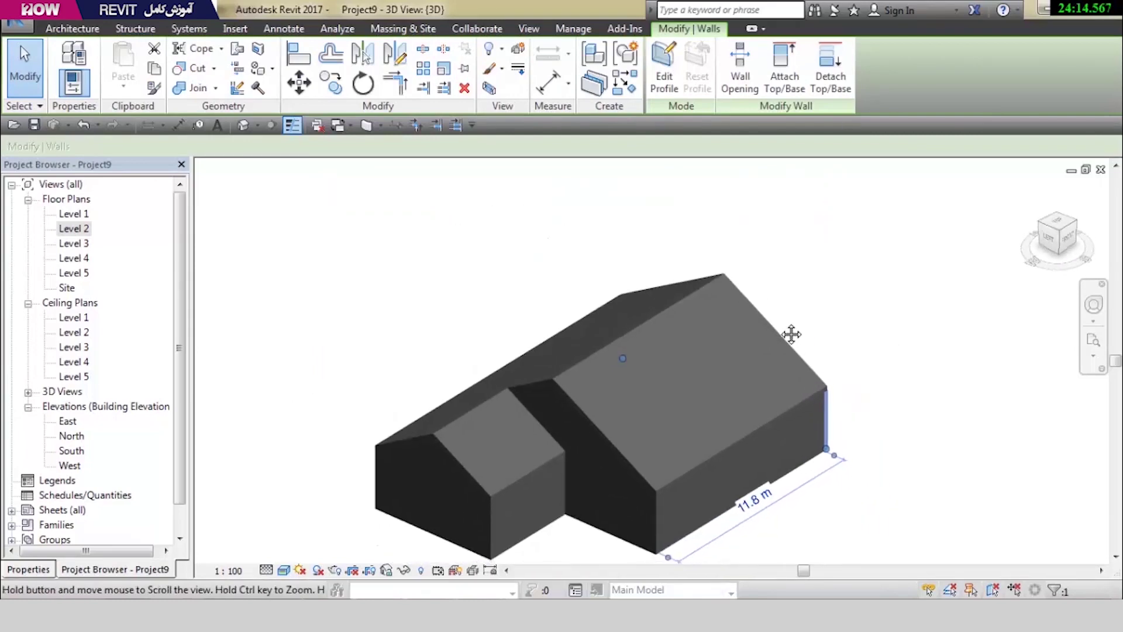
{"action": "key", "text": "Escape"}
{"action": "middle_click_drag", "start_coordinate": [728, 373], "coordinate": [826, 321], "text": "shift"}
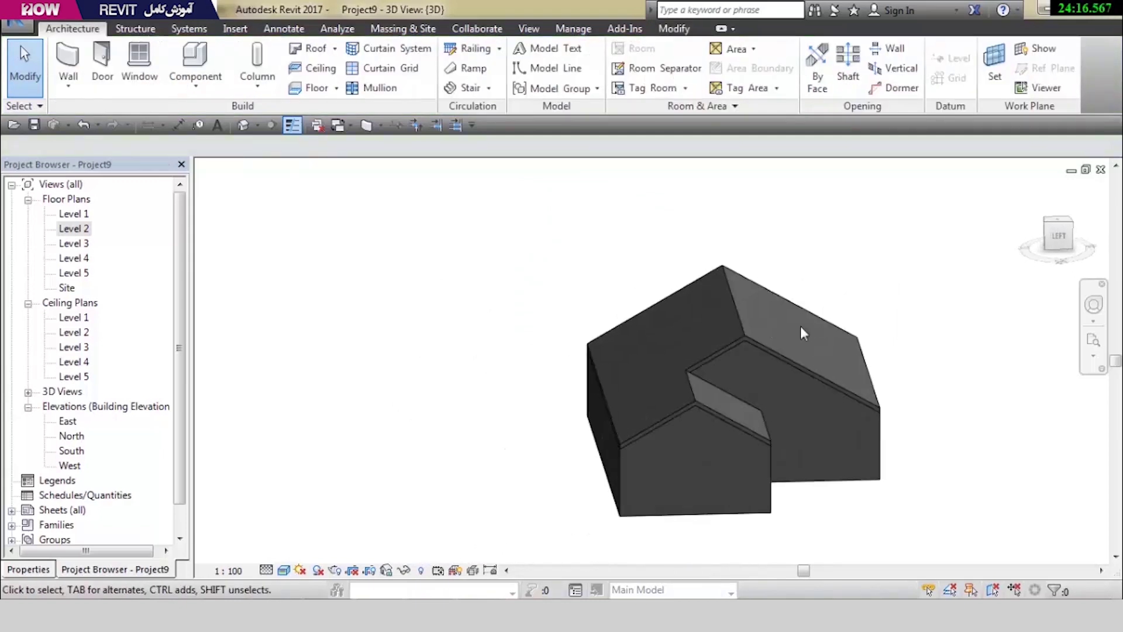
Open the Level 1 plan, briefly check the house in 3D, and return to Level 1
{"action": "double_click", "coordinate": [73, 228]}
{"action": "double_click", "coordinate": [74, 214]}
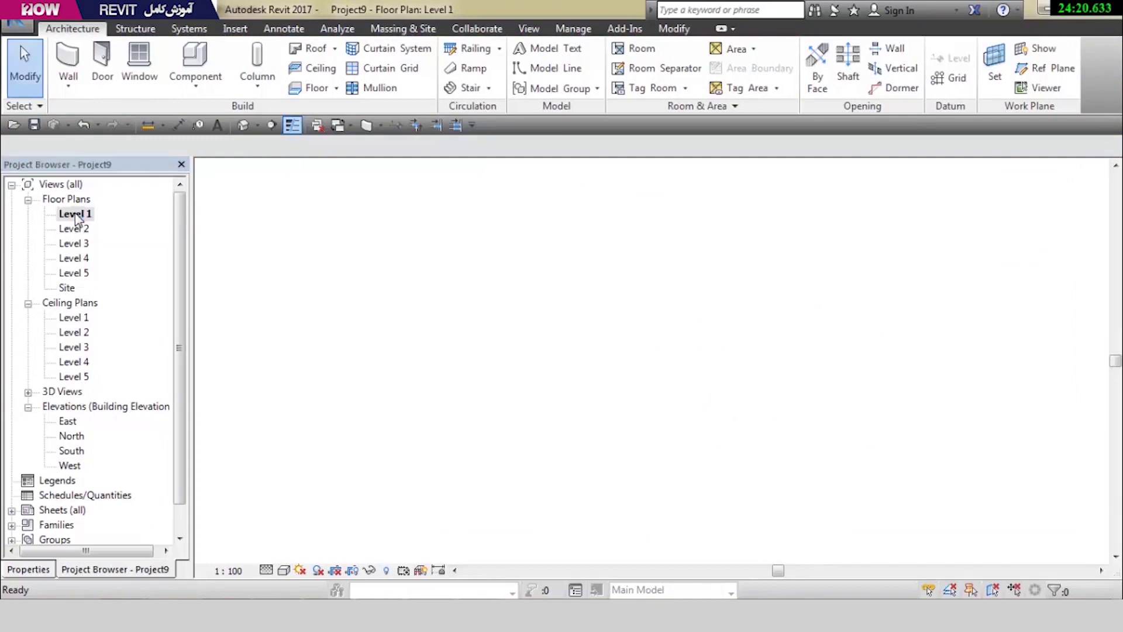
{"action": "mouse_move", "coordinate": [772, 275]}
{"action": "middle_mouse_down"}
{"action": "mouse_move", "coordinate": [697, 295]}
{"action": "mouse_move", "coordinate": [665, 338]}
{"action": "middle_mouse_up"}
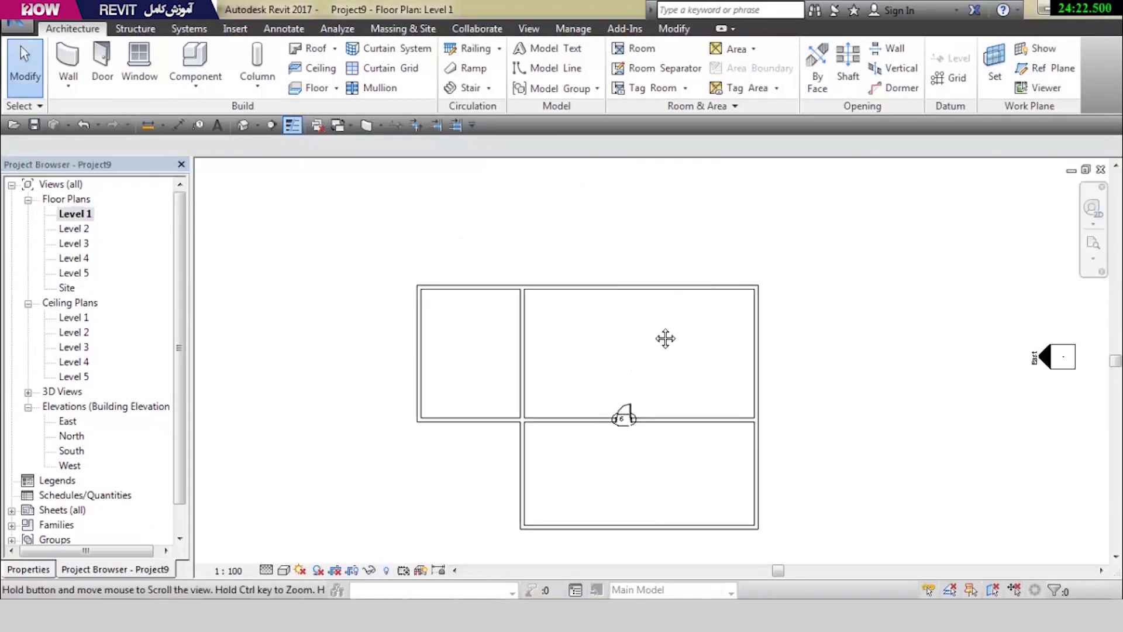
{"action": "left_click", "coordinate": [68, 65]}
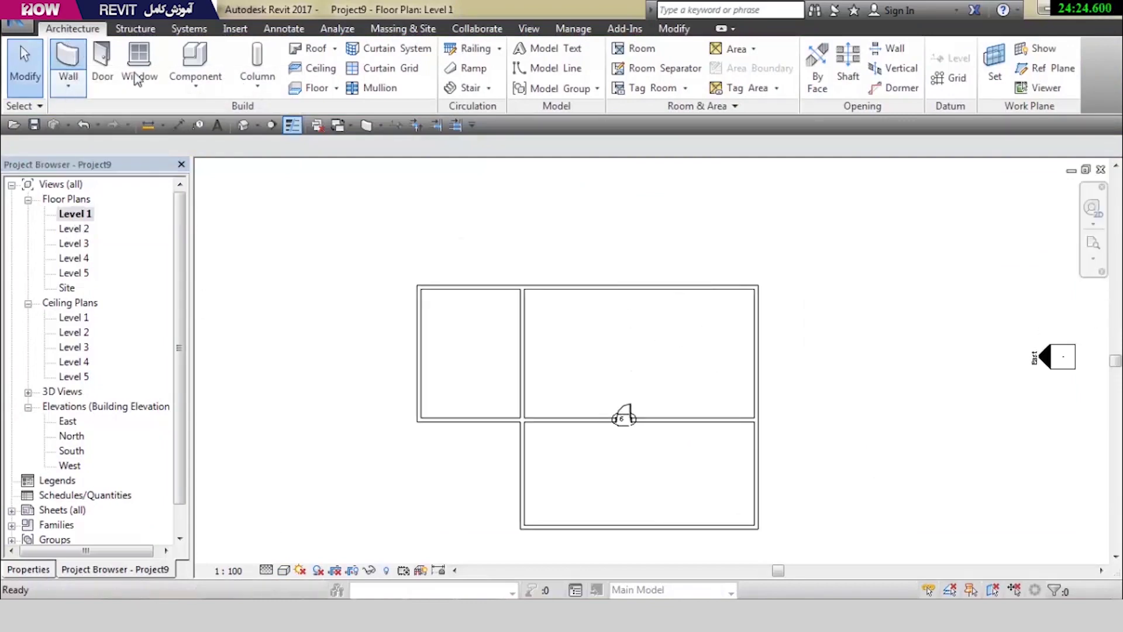
{"action": "left_click", "coordinate": [243, 124]}
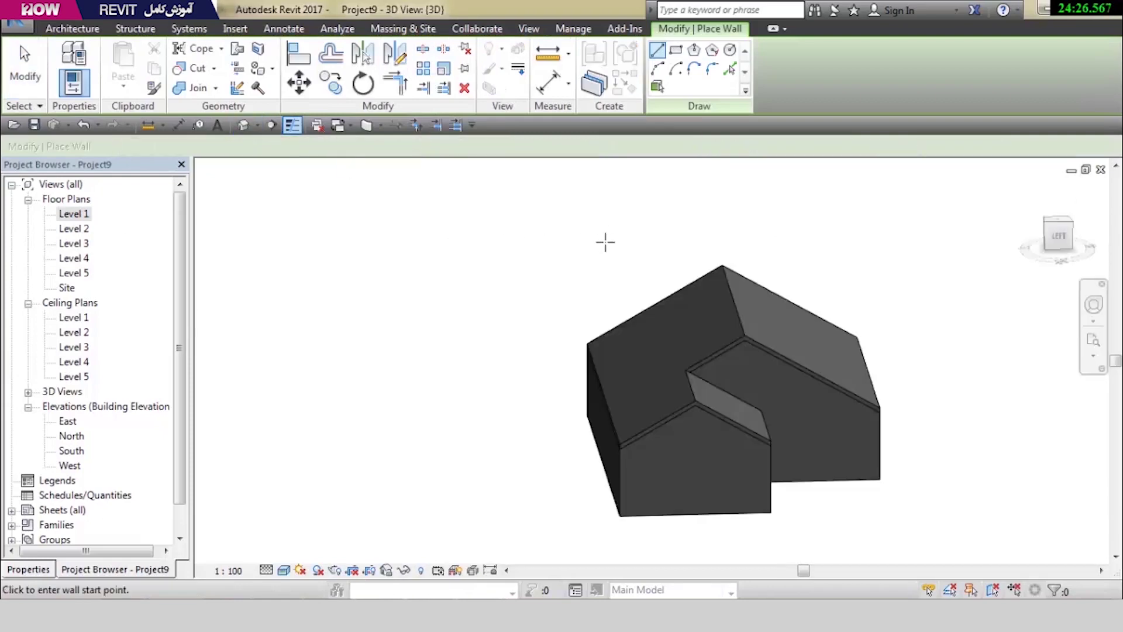
{"action": "mouse_move", "coordinate": [606, 242]}
{"action": "middle_mouse_down", "text": "shift"}
{"action": "mouse_move", "coordinate": [570, 327]}
{"action": "mouse_move", "coordinate": [439, 401]}
{"action": "mouse_move", "coordinate": [509, 446]}
{"action": "mouse_move", "coordinate": [553, 376]}
{"action": "middle_mouse_up", "text": "shift"}
{"action": "double_click", "coordinate": [67, 215]}
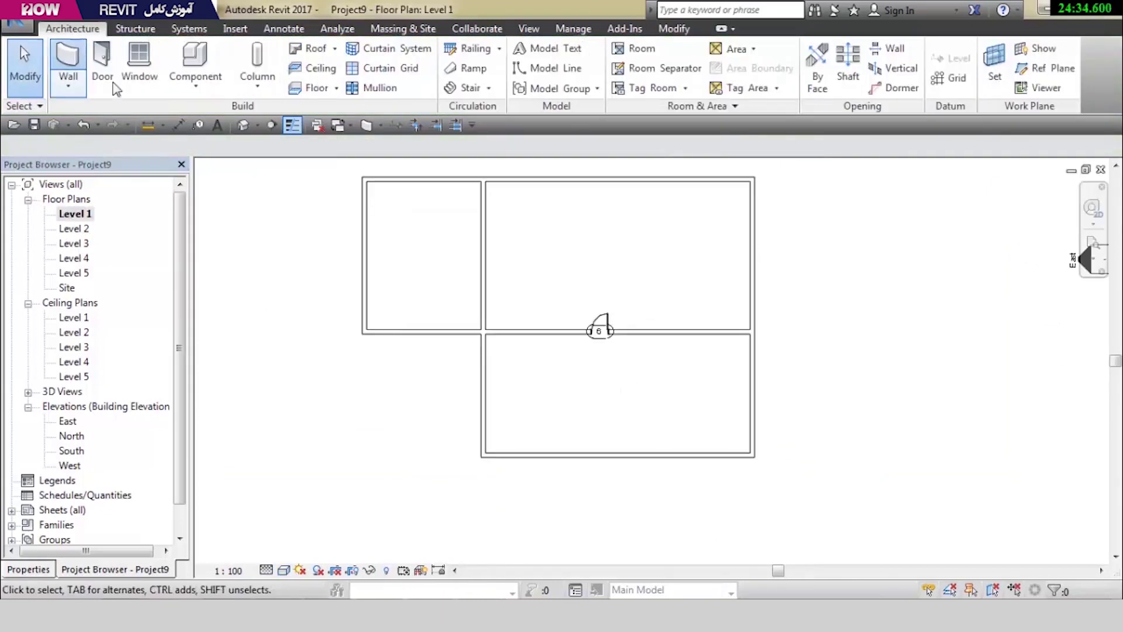
Draw three chained walls forming a 3.9 m wide bump below the bottom wall
{"action": "left_click", "coordinate": [68, 59]}
{"action": "left_click", "coordinate": [659, 455]}
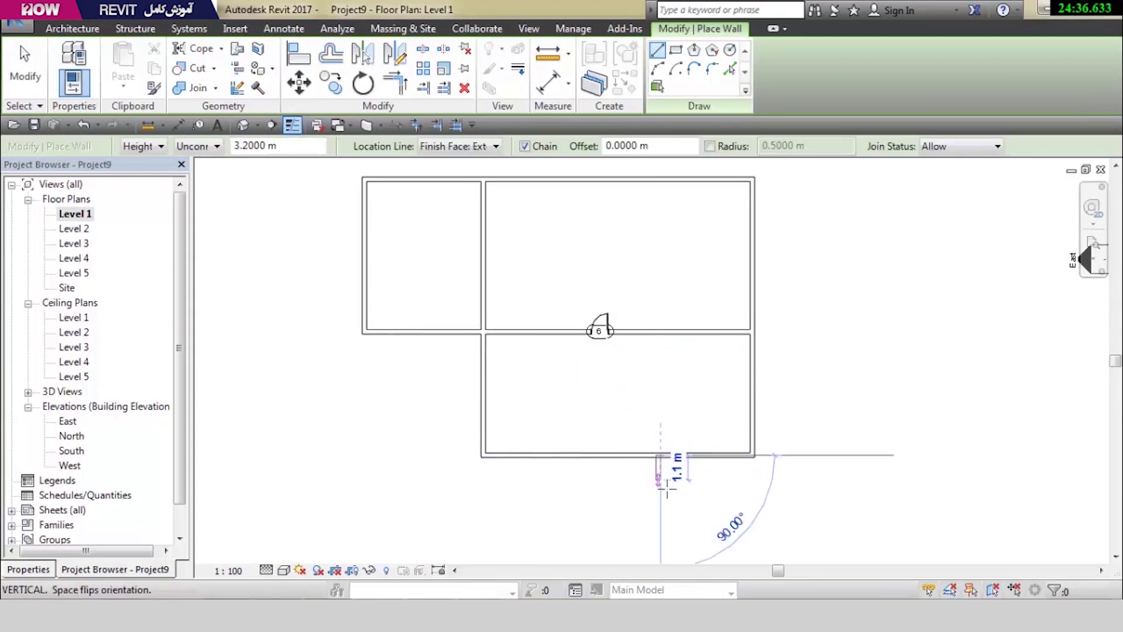
{"action": "left_click", "coordinate": [660, 486]}
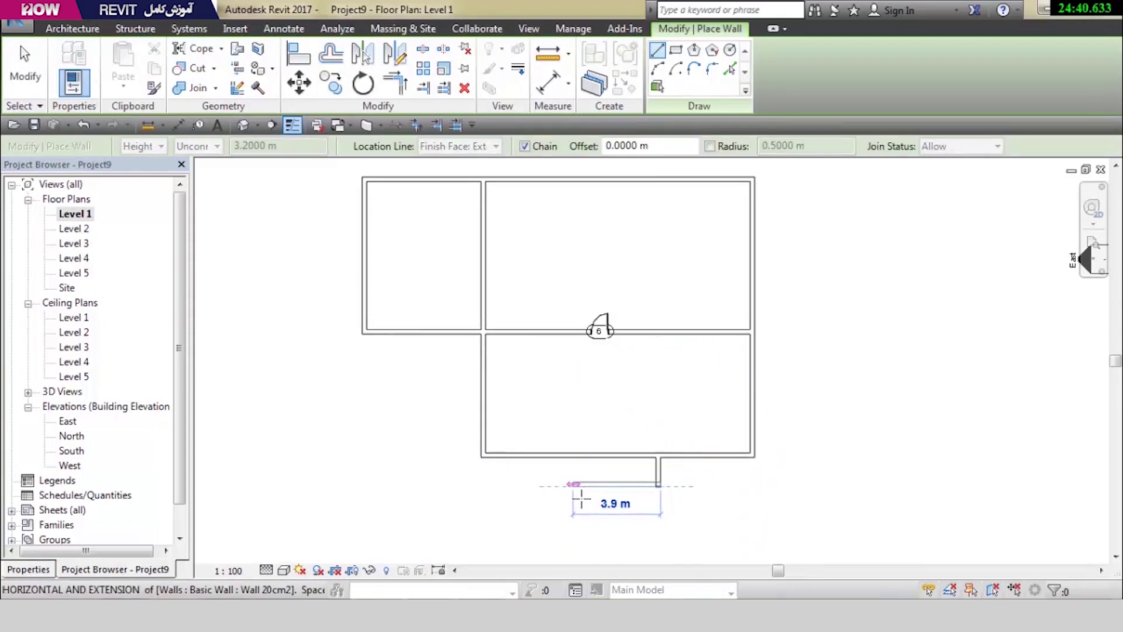
{"action": "left_click", "coordinate": [574, 485]}
{"action": "left_click", "coordinate": [573, 457]}
{"action": "key", "text": "Escape"}
{"action": "key", "text": "Escape"}
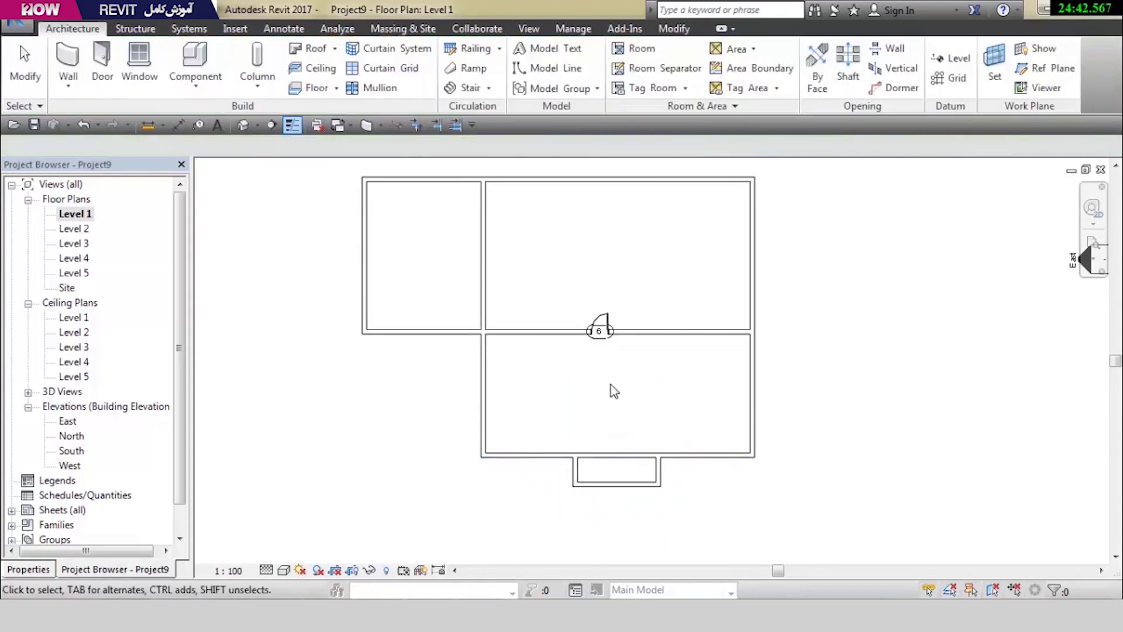
{"action": "middle_click_drag", "start_coordinate": [613, 390], "coordinate": [582, 408]}
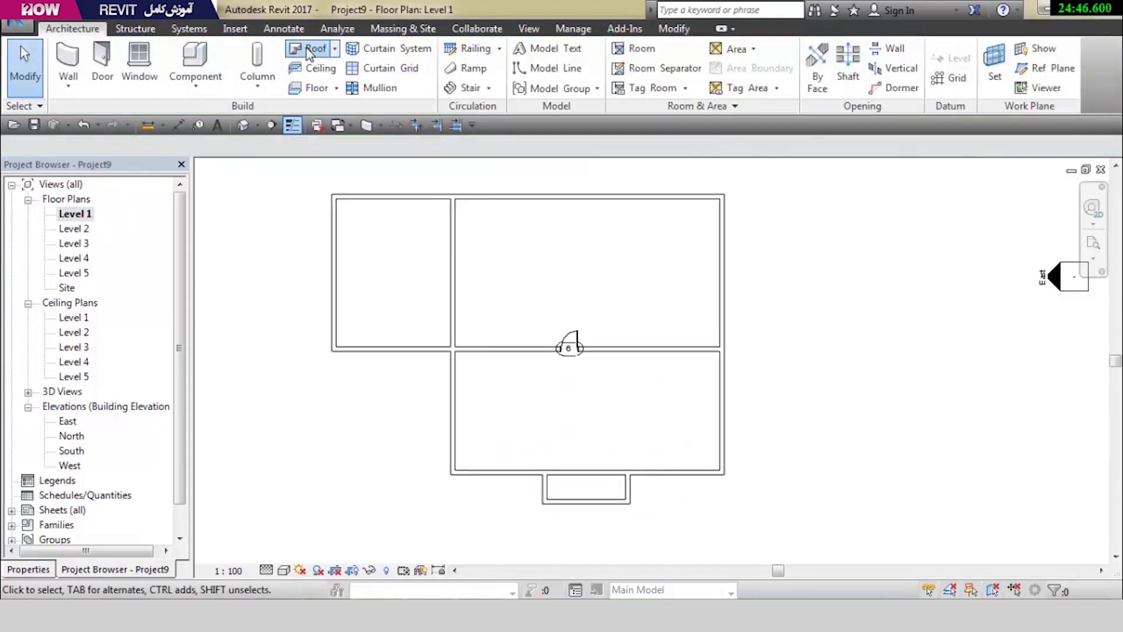
Sketch a rectangular roof footprint over the entrance bump, aligning its left edge to the wall
{"action": "left_click", "coordinate": [570, 319]}
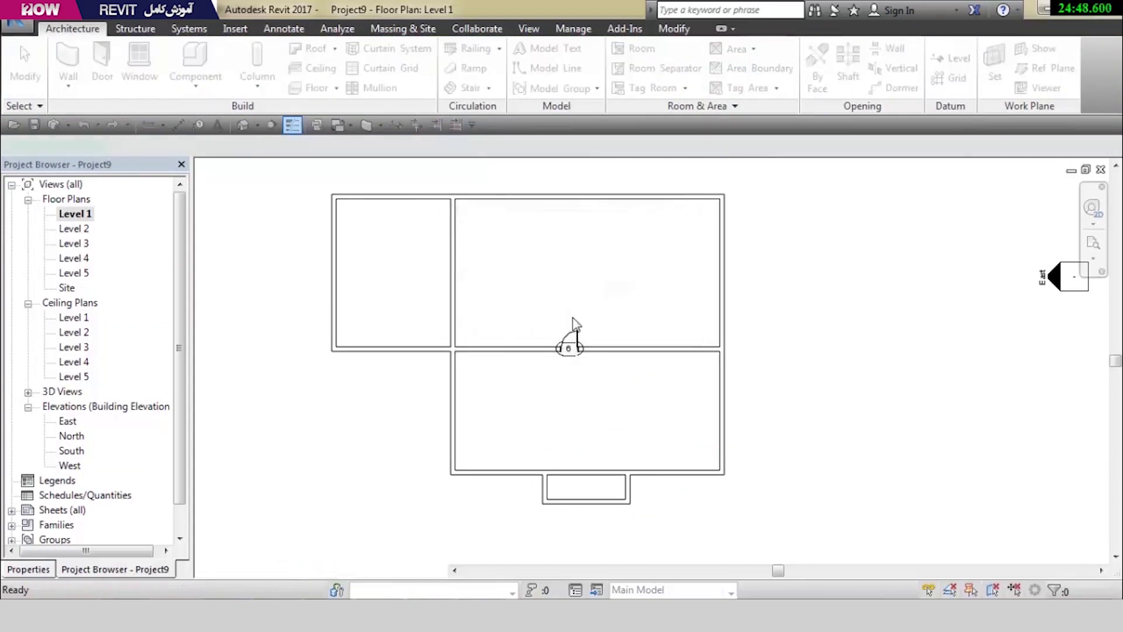
{"action": "left_click", "coordinate": [800, 57]}
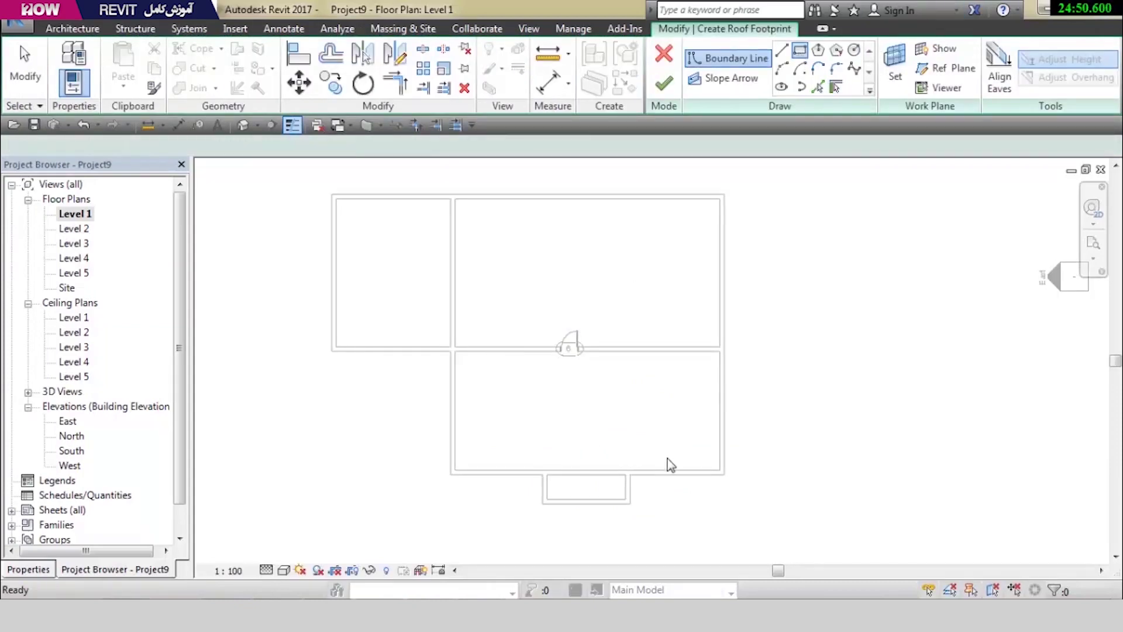
{"action": "left_click", "coordinate": [630, 503]}
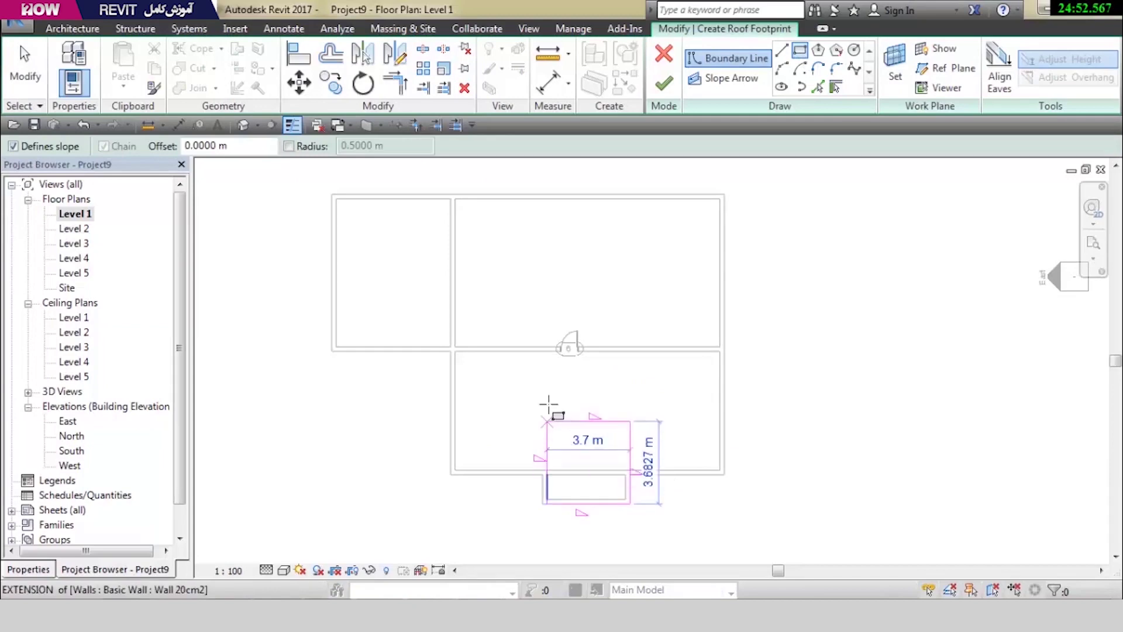
{"action": "left_click", "coordinate": [539, 385]}
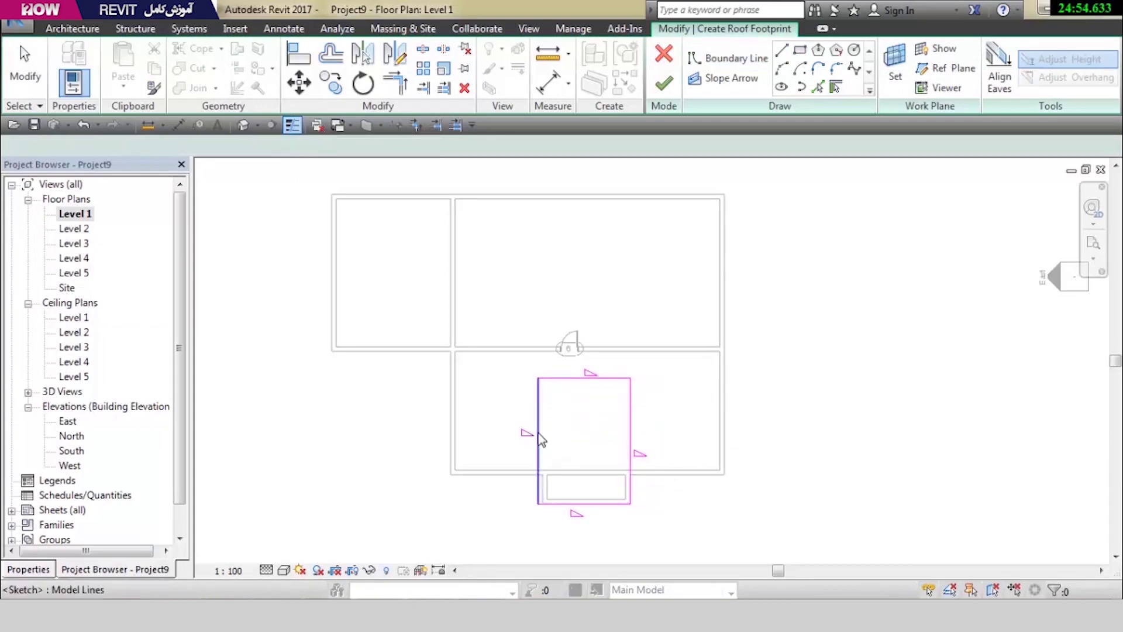
{"action": "key", "text": "Escape"}
{"action": "scroll", "coordinate": [544, 480], "scroll_direction": "up", "scroll_amount": 2}
{"action": "left_click", "coordinate": [542, 487]}
{"action": "left_click_drag", "start_coordinate": [542, 487], "coordinate": [550, 484]}
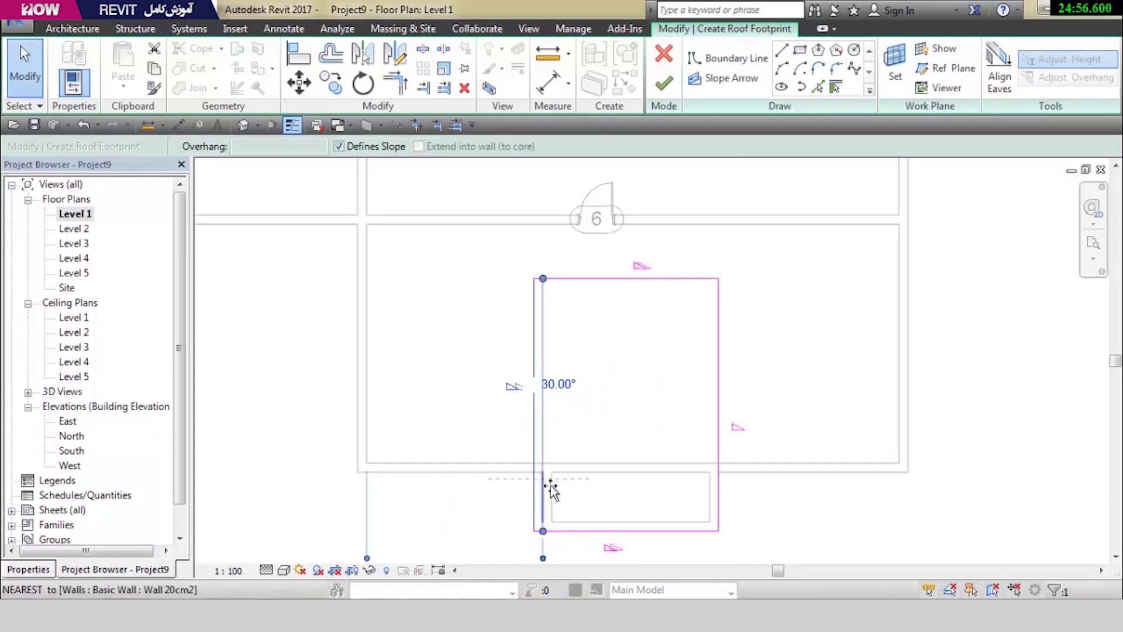
{"action": "left_click", "coordinate": [499, 444]}
{"action": "scroll", "coordinate": [500, 443], "scroll_direction": "down", "scroll_amount": 2}
Make the top and bottom edges non-sloping, finish the roof, and attach the bump's walls
{"action": "left_click_drag", "start_coordinate": [559, 300], "coordinate": [554, 500]}
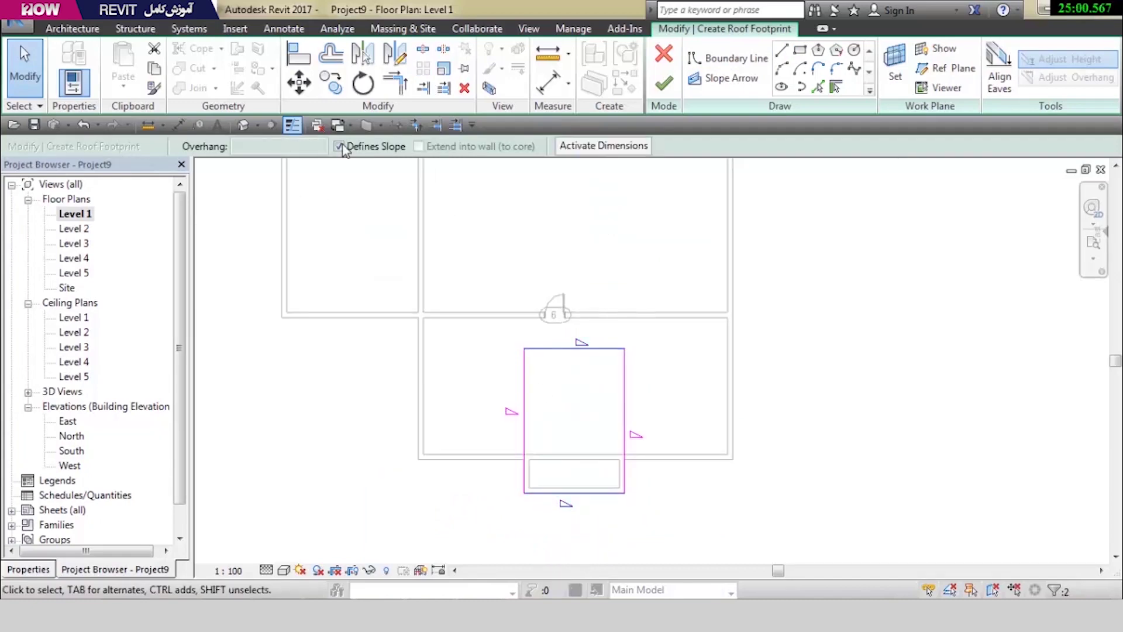
{"action": "left_click", "coordinate": [341, 146]}
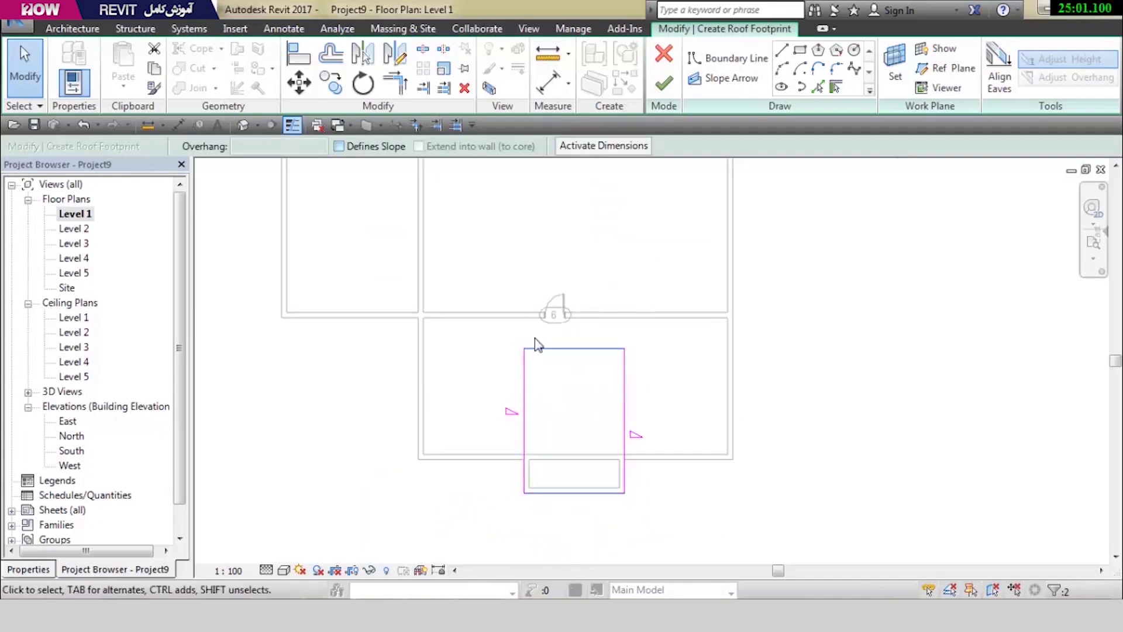
{"action": "left_click", "coordinate": [605, 400]}
{"action": "left_click", "coordinate": [666, 87]}
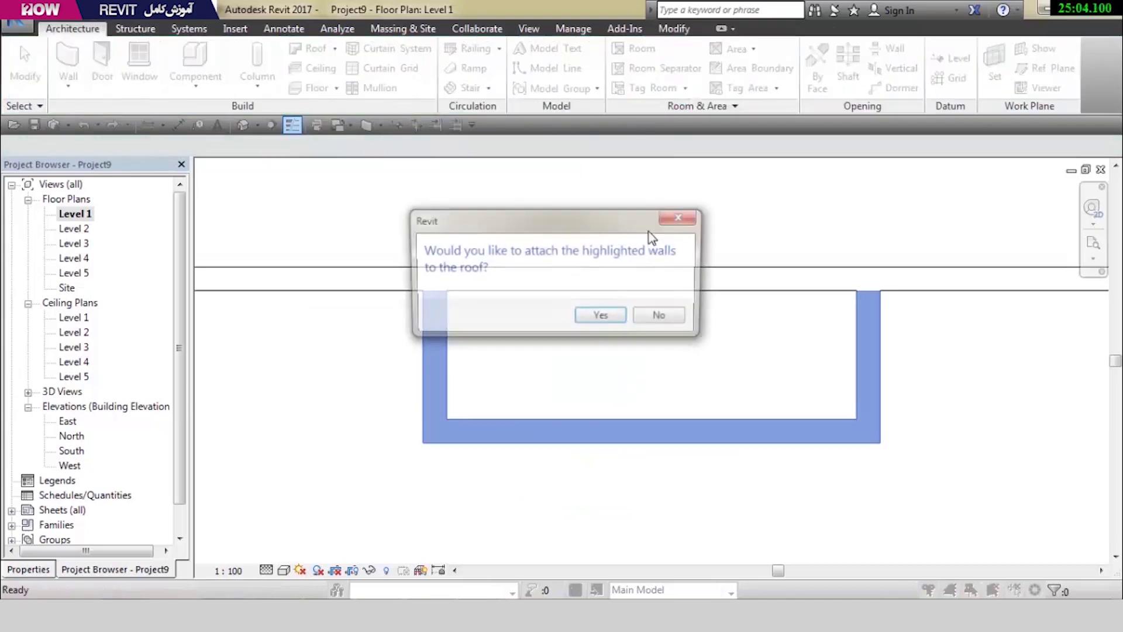
{"action": "left_click", "coordinate": [602, 316]}
{"action": "left_click", "coordinate": [244, 125]}
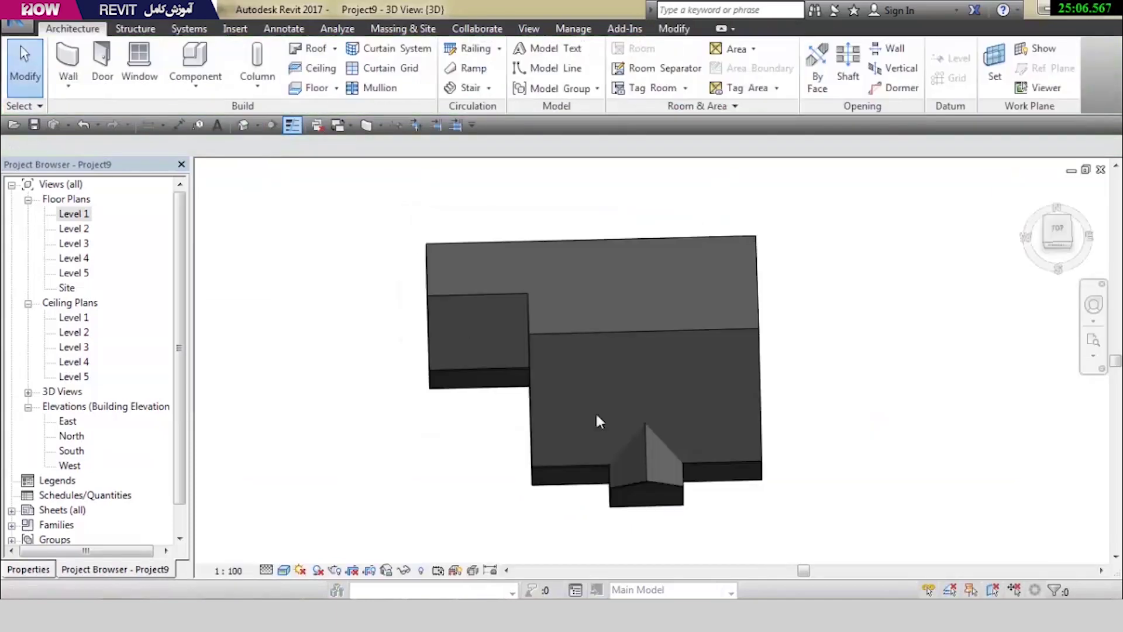
{"action": "mouse_move", "coordinate": [595, 411]}
{"action": "middle_mouse_down", "text": "shift"}
{"action": "mouse_move", "coordinate": [676, 466]}
{"action": "mouse_move", "coordinate": [596, 269]}
{"action": "mouse_move", "coordinate": [605, 219]}
{"action": "middle_mouse_up", "text": "shift"}
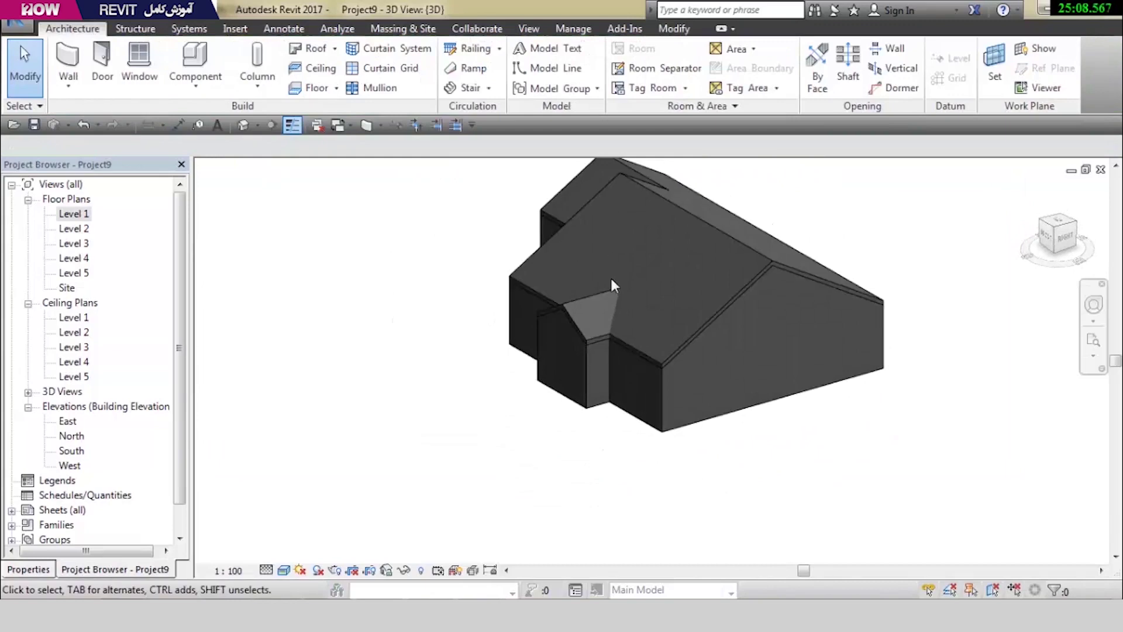
{"action": "scroll", "coordinate": [608, 298], "scroll_direction": "up", "scroll_amount": 2}
{"action": "left_click", "coordinate": [604, 297]}
{"action": "mouse_move", "coordinate": [605, 297]}
{"action": "middle_mouse_down", "text": "shift"}
{"action": "mouse_move", "coordinate": [632, 326]}
{"action": "mouse_move", "coordinate": [785, 296]}
{"action": "middle_mouse_up", "text": "shift"}
{"action": "left_click", "coordinate": [44, 571]}
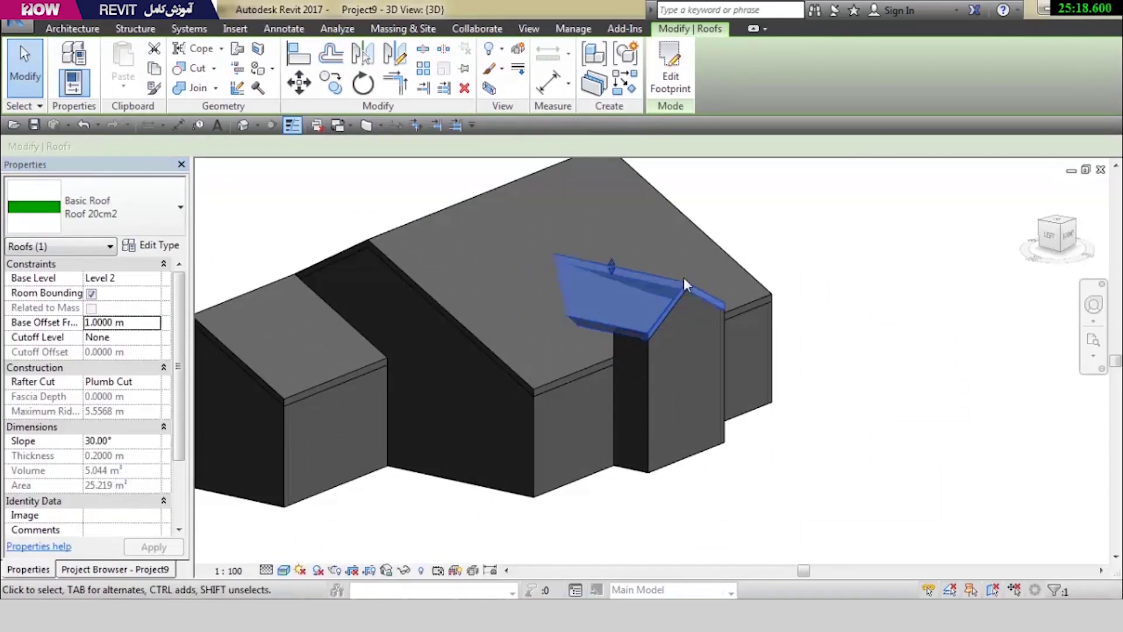
{"action": "mouse_move", "coordinate": [845, 346]}
{"action": "middle_mouse_down", "text": "shift"}
{"action": "mouse_move", "coordinate": [899, 305]}
{"action": "mouse_move", "coordinate": [901, 325]}
{"action": "mouse_move", "coordinate": [647, 364]}
{"action": "mouse_move", "coordinate": [609, 335]}
{"action": "middle_mouse_up", "text": "shift"}
{"action": "key", "text": "Escape"}
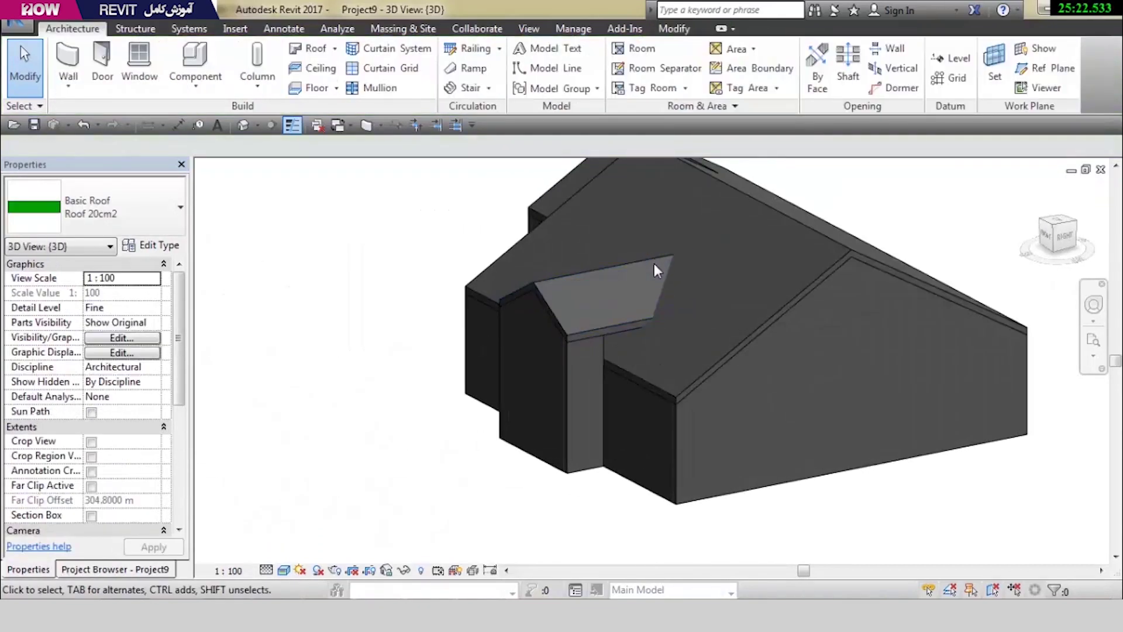
{"action": "scroll", "coordinate": [673, 245], "scroll_direction": "up", "scroll_amount": 1}
{"action": "scroll", "coordinate": [649, 258], "scroll_direction": "up", "scroll_amount": 1}
{"action": "scroll", "coordinate": [623, 275], "scroll_direction": "up", "scroll_amount": 1}
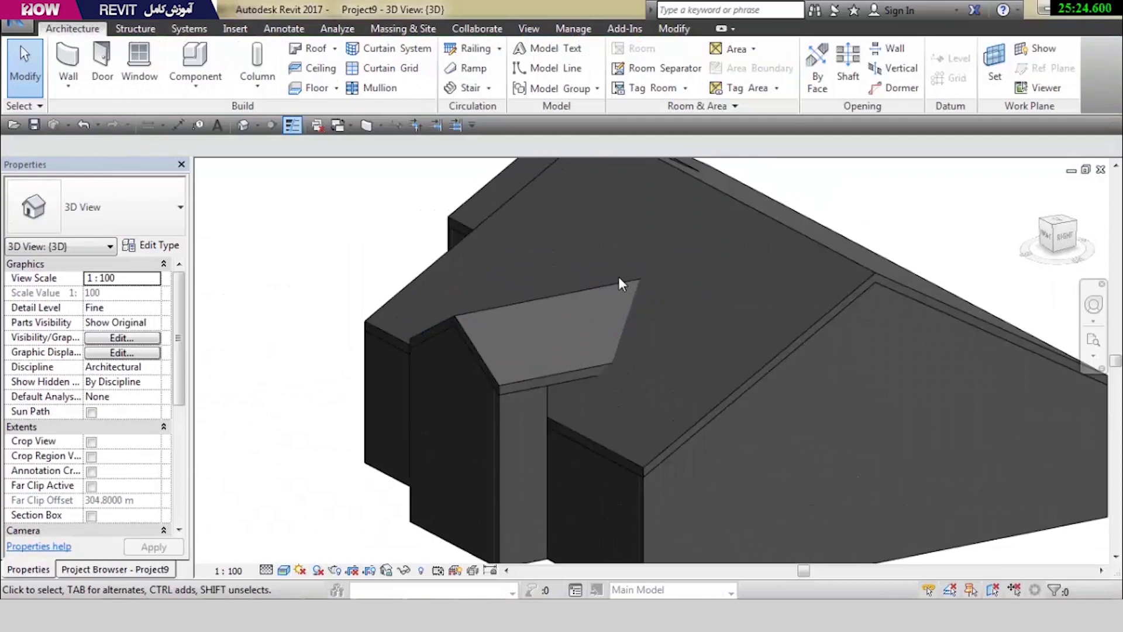
{"action": "left_click", "coordinate": [616, 283]}
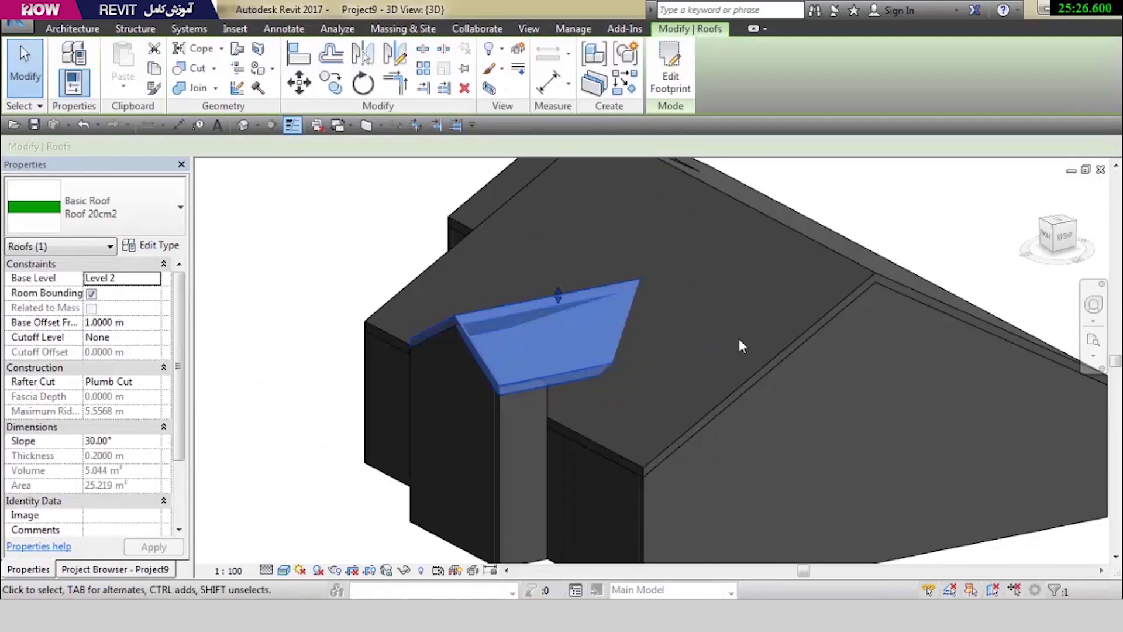
{"action": "left_click", "coordinate": [759, 377], "text": "ctrl"}
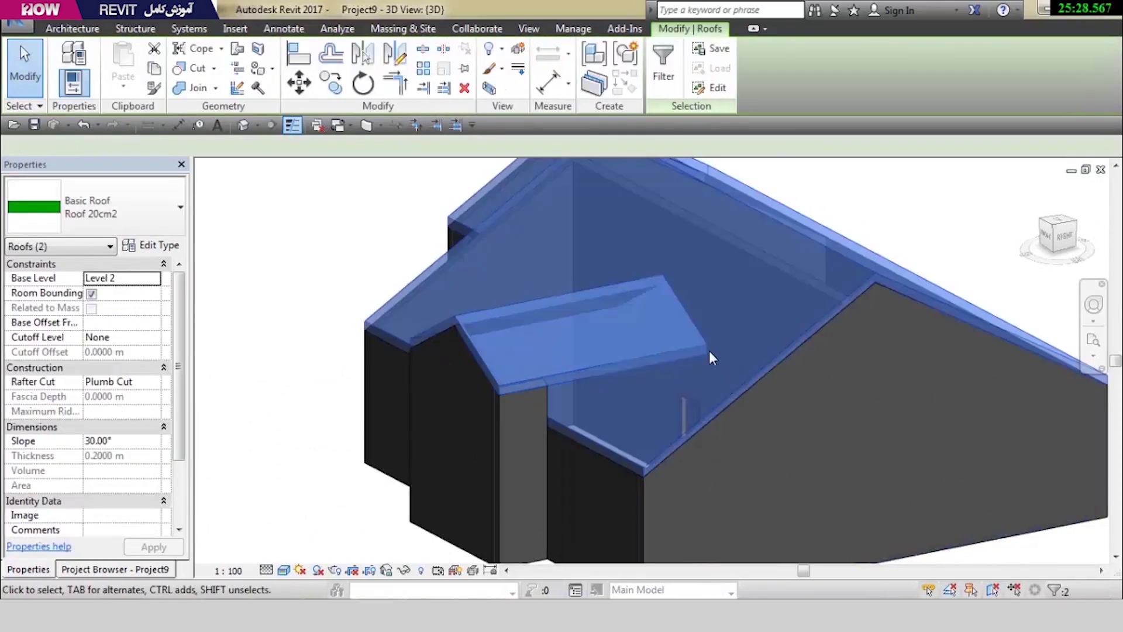
{"action": "key", "text": "Escape"}
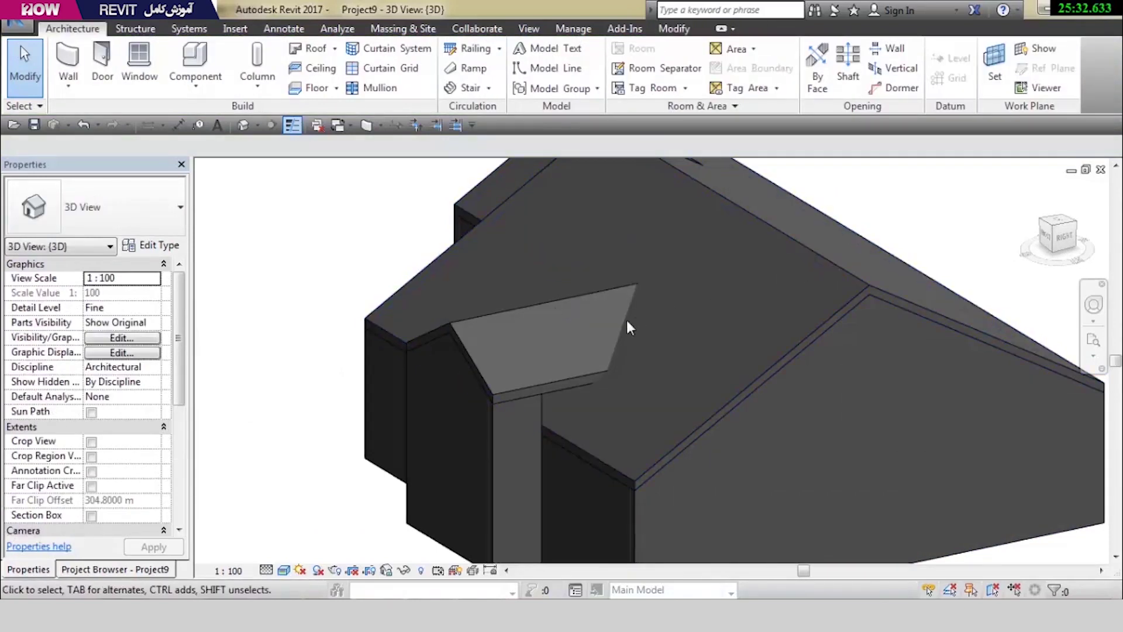
{"action": "key", "text": "ctrl+z"}
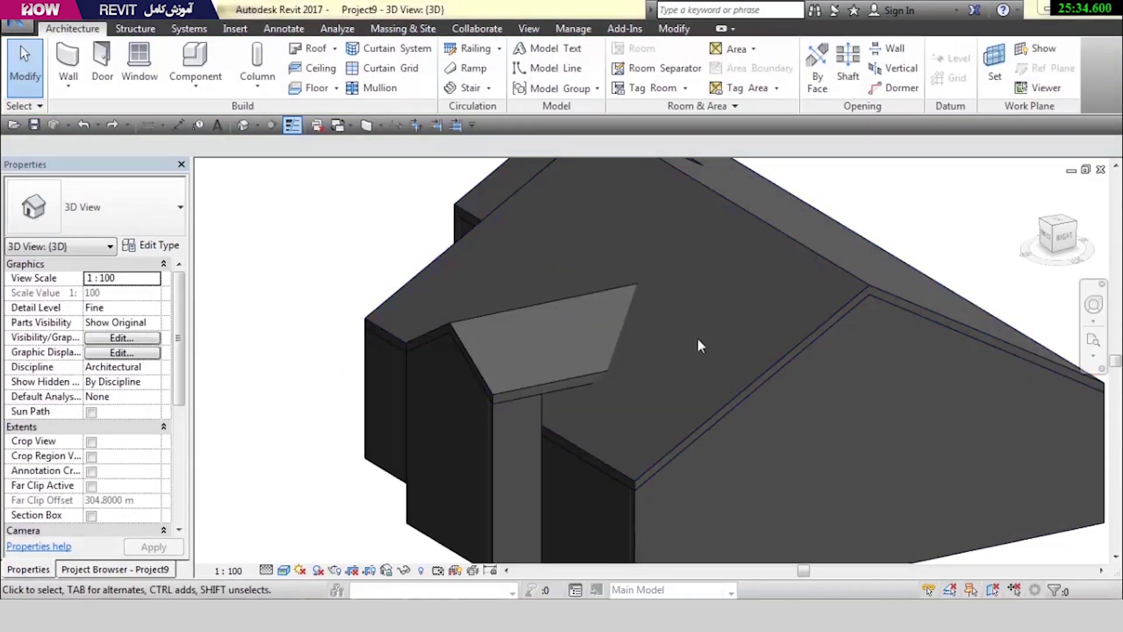
{"action": "scroll", "coordinate": [686, 317], "scroll_direction": "down", "scroll_amount": 1}
{"action": "scroll", "coordinate": [692, 333], "scroll_direction": "down", "scroll_amount": 1}
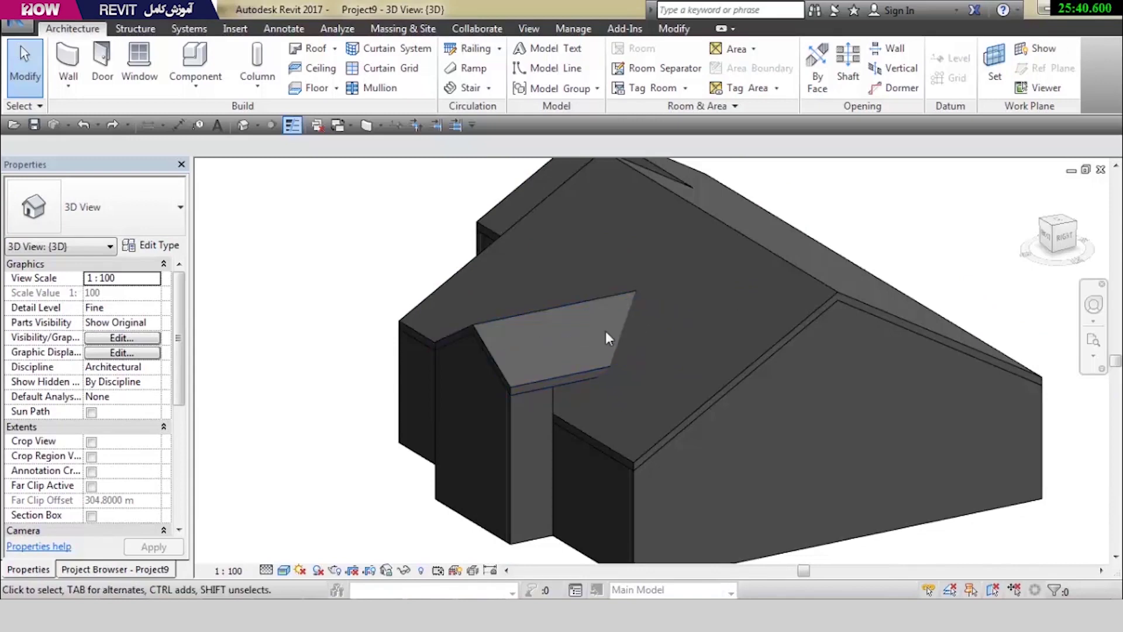
{"action": "left_click", "coordinate": [521, 314]}
{"action": "mouse_move", "coordinate": [522, 314]}
{"action": "middle_mouse_down", "text": "shift"}
{"action": "mouse_move", "coordinate": [712, 344]}
{"action": "mouse_move", "coordinate": [681, 421]}
{"action": "middle_mouse_up", "text": "shift"}
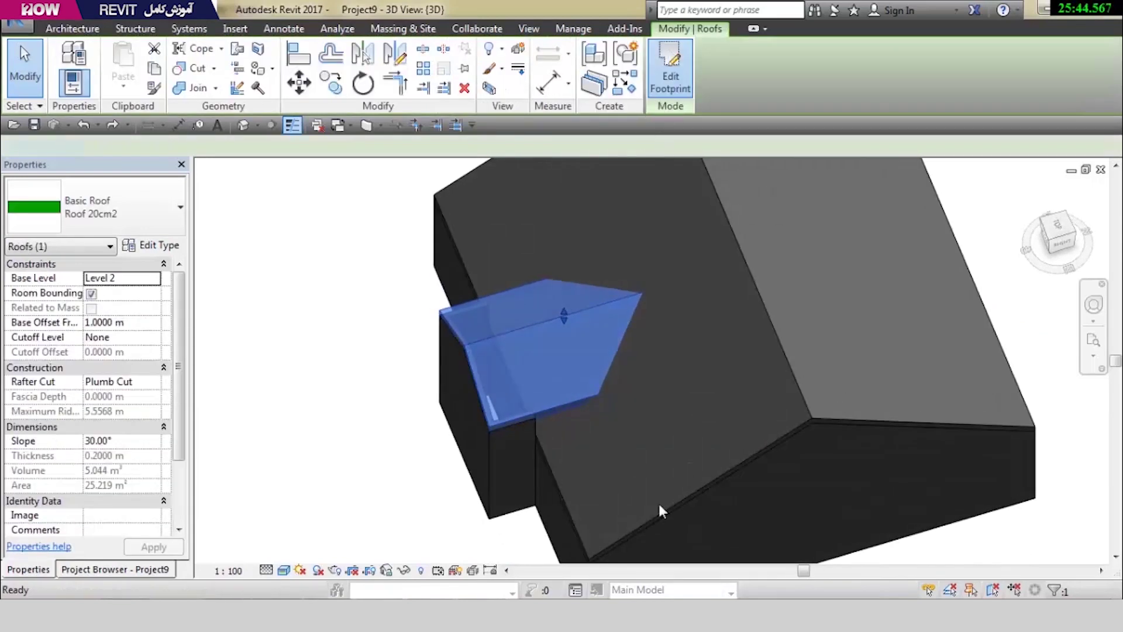
Pull the small roof's back footprint edge forward to 1 m and finish the edit
{"action": "left_click", "coordinate": [661, 324]}
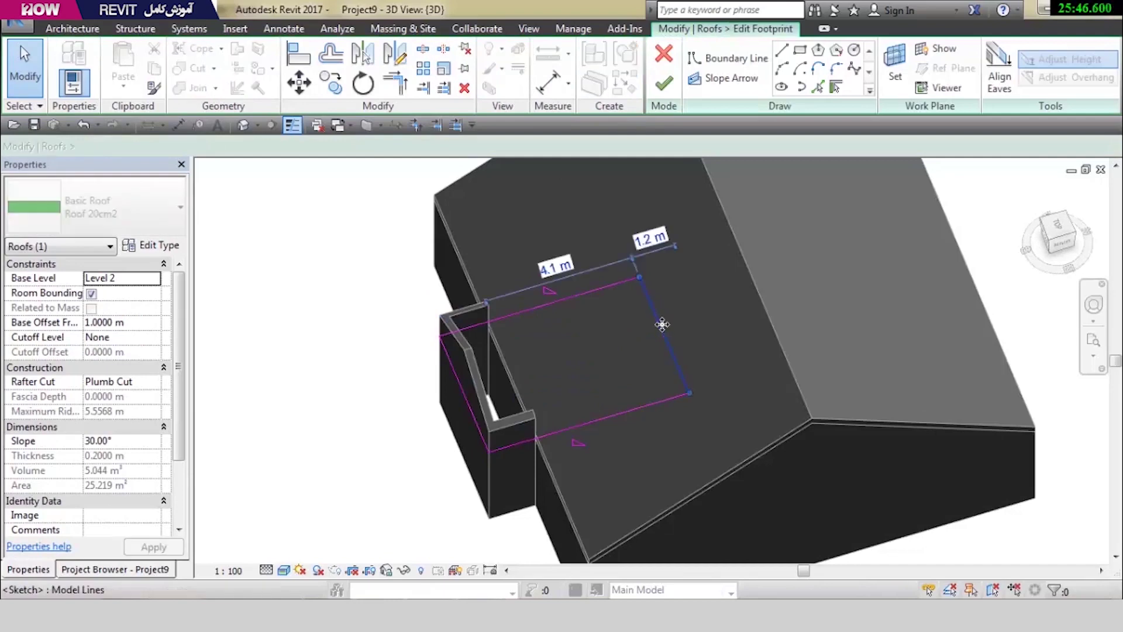
{"action": "left_click_drag", "start_coordinate": [662, 324], "coordinate": [552, 355]}
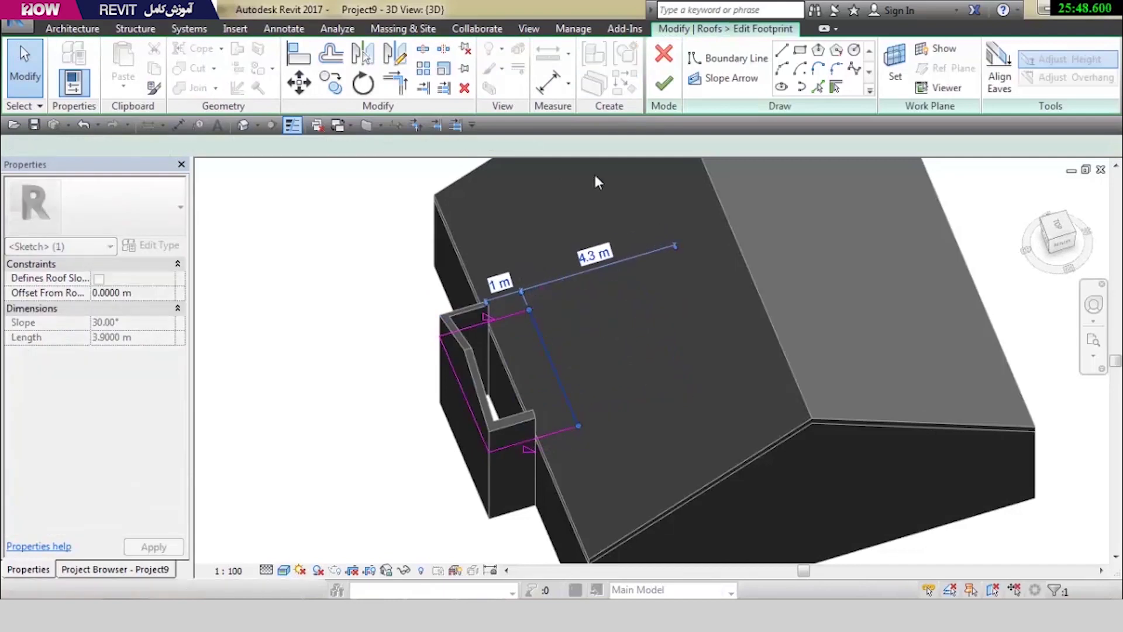
{"action": "left_click", "coordinate": [663, 83]}
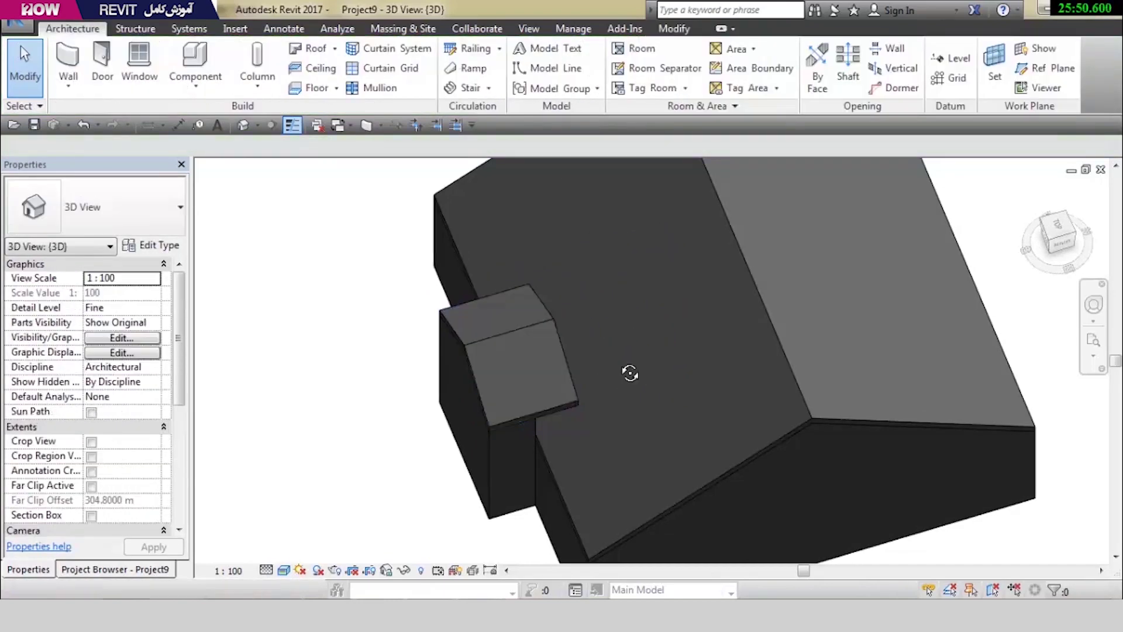
{"action": "mouse_move", "coordinate": [629, 372]}
{"action": "middle_mouse_down", "text": "shift"}
{"action": "mouse_move", "coordinate": [623, 342]}
{"action": "mouse_move", "coordinate": [700, 353]}
{"action": "middle_mouse_up", "text": "shift"}
{"action": "scroll", "coordinate": [640, 310], "scroll_direction": "up", "scroll_amount": 5}
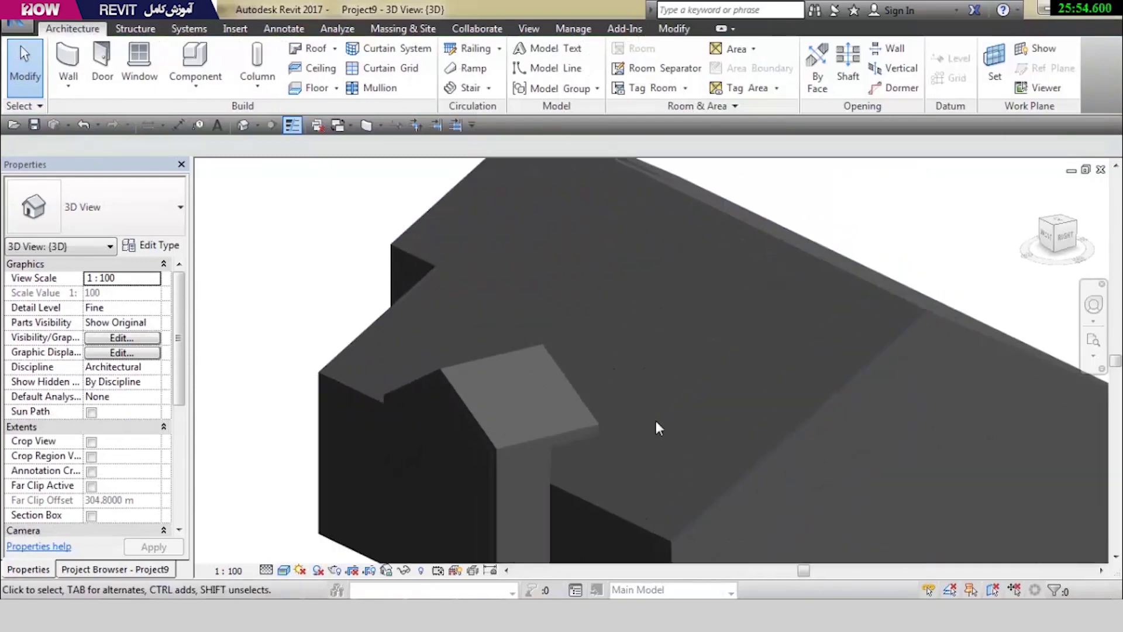
{"action": "scroll", "coordinate": [656, 423], "scroll_direction": "down", "scroll_amount": 2}
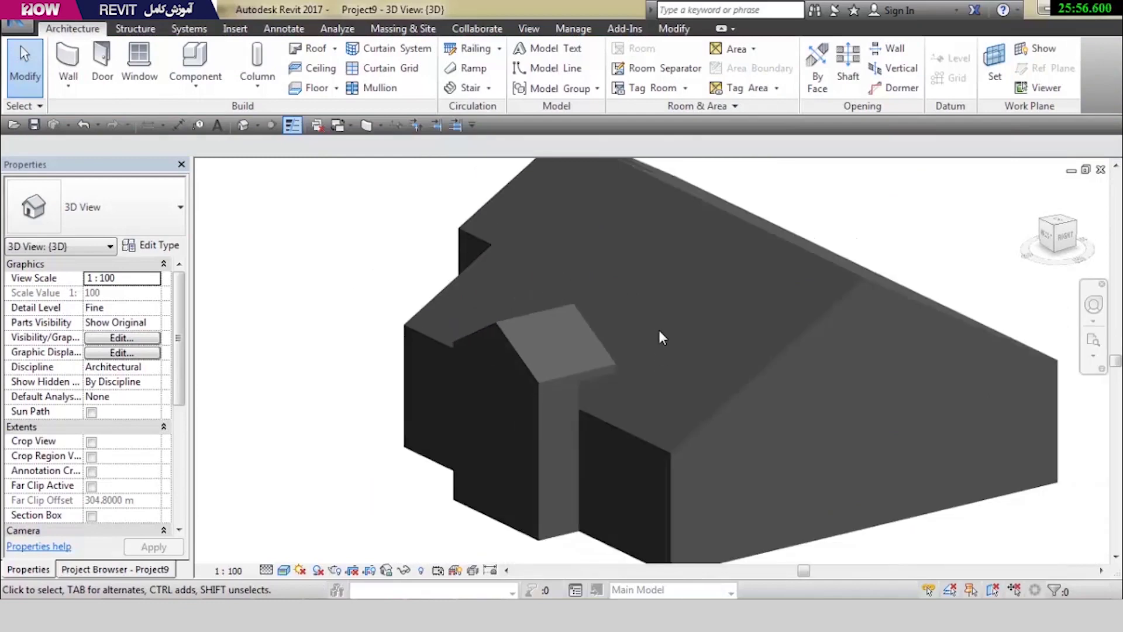
{"action": "mouse_move", "coordinate": [659, 331]}
{"action": "middle_mouse_down", "text": "shift"}
{"action": "mouse_move", "coordinate": [589, 343]}
{"action": "mouse_move", "coordinate": [626, 366]}
{"action": "mouse_move", "coordinate": [654, 356]}
{"action": "mouse_move", "coordinate": [624, 351]}
{"action": "mouse_move", "coordinate": [637, 342]}
{"action": "middle_mouse_up", "text": "shift"}
{"action": "left_click", "coordinate": [671, 27]}
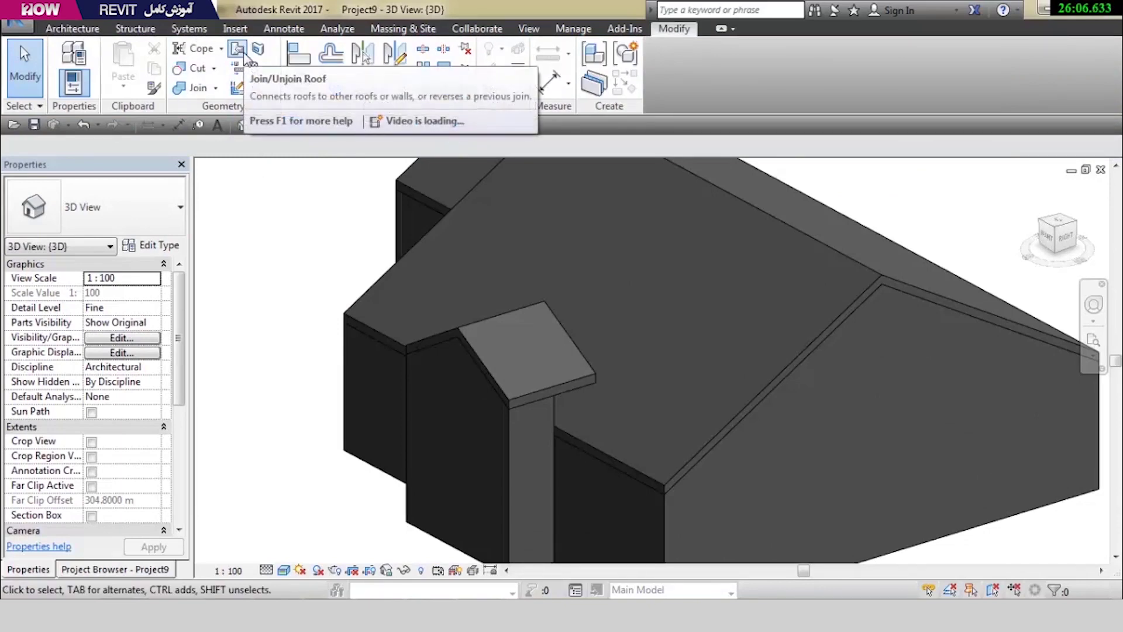
Join the entrance roof's back edge onto the main roof slope, then orbit to check it
{"action": "left_click", "coordinate": [238, 52]}
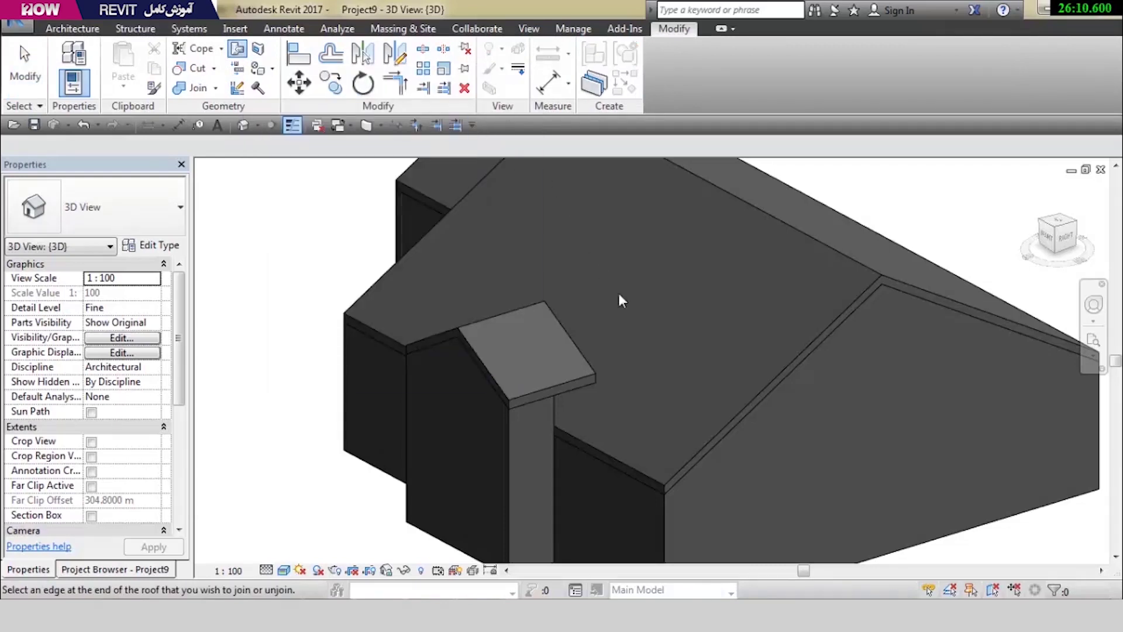
{"action": "mouse_move", "coordinate": [619, 293]}
{"action": "middle_mouse_down", "text": "shift"}
{"action": "mouse_move", "coordinate": [572, 328]}
{"action": "mouse_move", "coordinate": [528, 332]}
{"action": "middle_mouse_up", "text": "shift"}
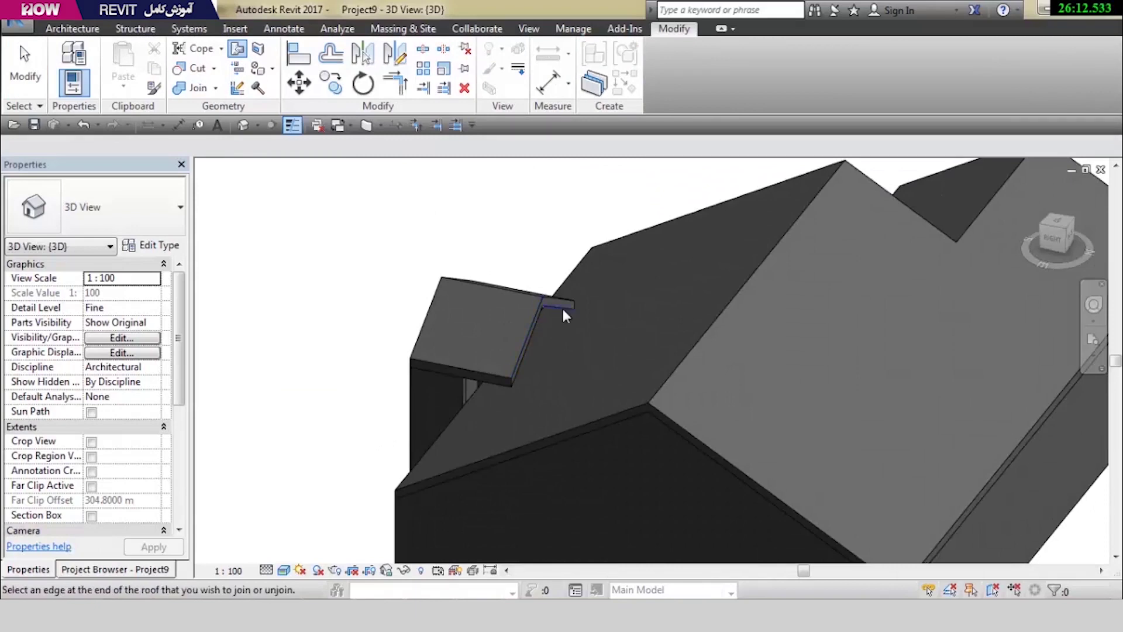
{"action": "middle_click_drag", "start_coordinate": [595, 331], "coordinate": [756, 327], "text": "shift"}
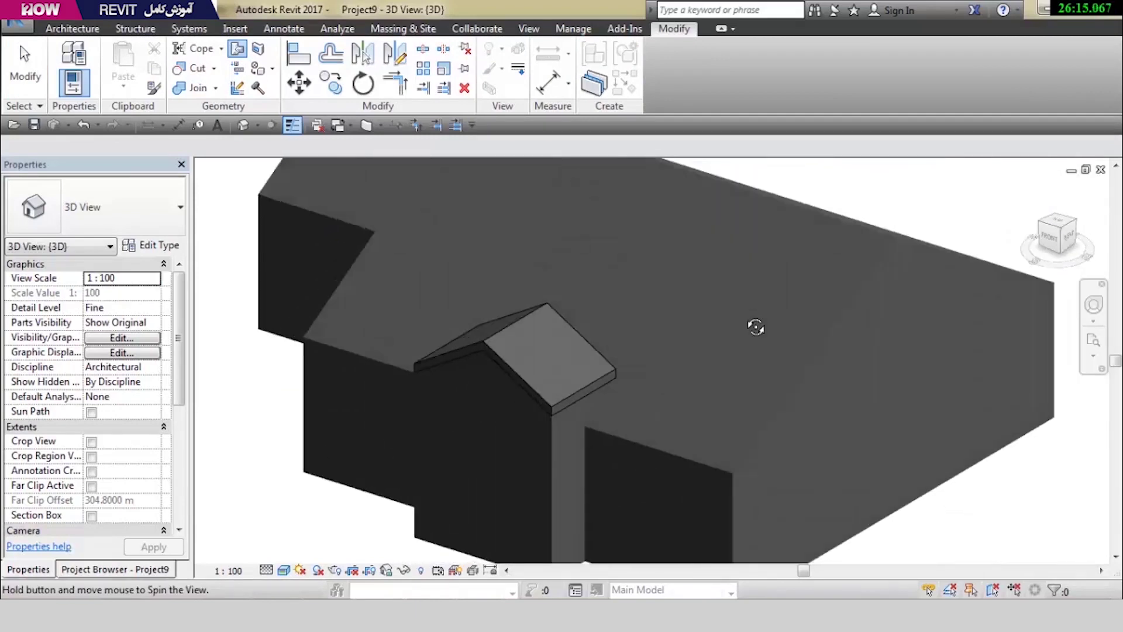
{"action": "left_click", "coordinate": [763, 422]}
{"action": "mouse_move", "coordinate": [699, 338]}
{"action": "middle_mouse_down", "text": "shift"}
{"action": "mouse_move", "coordinate": [642, 337]}
{"action": "mouse_move", "coordinate": [563, 297]}
{"action": "middle_mouse_up", "text": "shift"}
{"action": "mouse_move", "coordinate": [566, 360]}
{"action": "middle_mouse_down", "text": "shift"}
{"action": "mouse_move", "coordinate": [650, 414]}
{"action": "mouse_move", "coordinate": [639, 408]}
{"action": "middle_mouse_up", "text": "shift"}
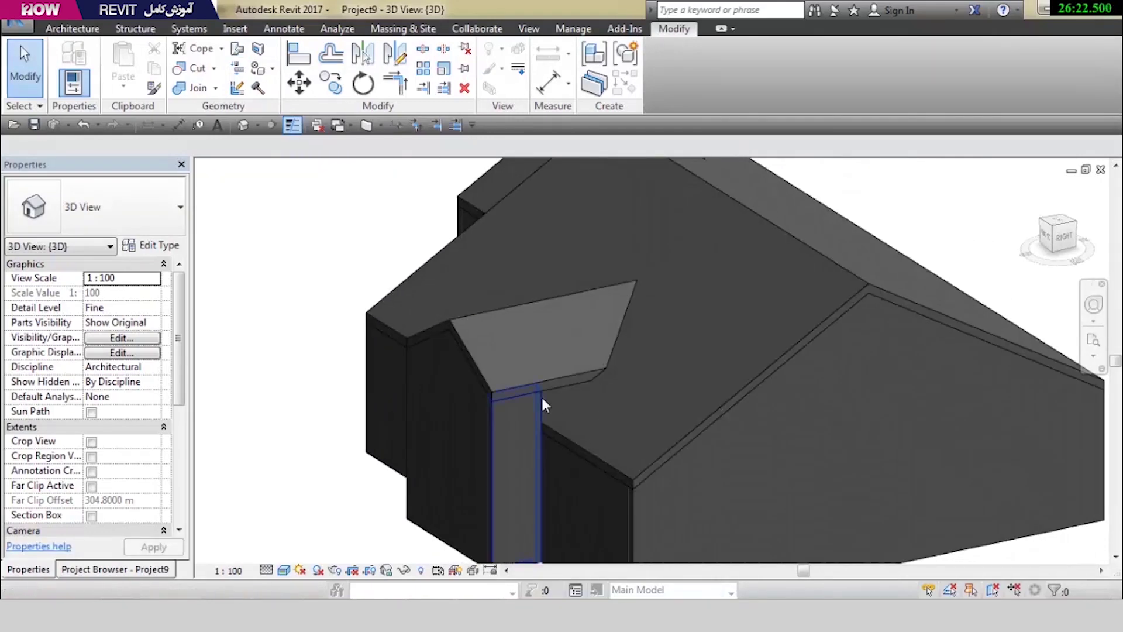
Lengthen the entrance bump's right side wall from 1.3 m to 1.6 m in the 3D view
{"action": "left_click", "coordinate": [551, 410]}
{"action": "middle_click_drag", "start_coordinate": [581, 409], "coordinate": [556, 487], "text": "shift"}
{"action": "left_click_drag", "start_coordinate": [557, 490], "coordinate": [652, 490]}
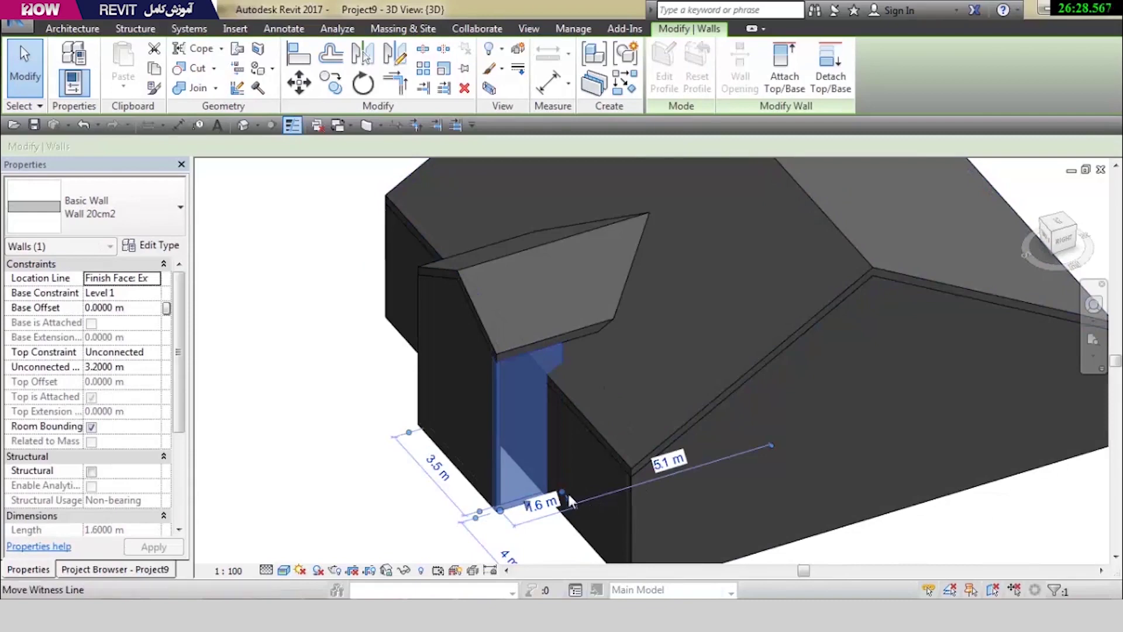
{"action": "key", "text": "Escape"}
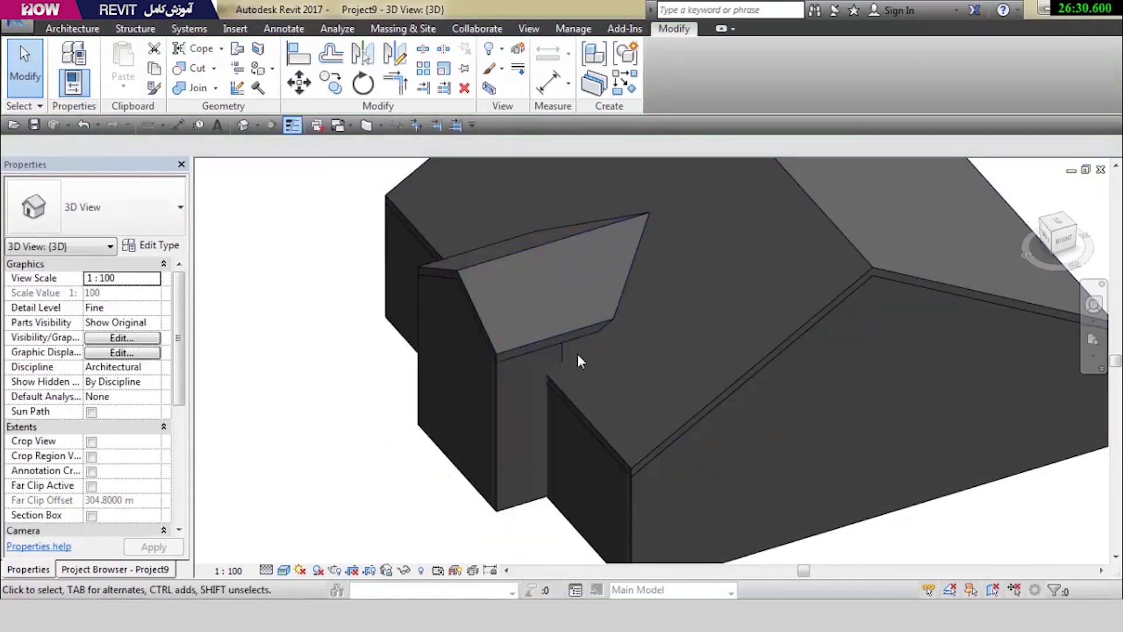
{"action": "mouse_move", "coordinate": [577, 353]}
{"action": "middle_mouse_down", "text": "shift"}
{"action": "mouse_move", "coordinate": [477, 400]}
{"action": "mouse_move", "coordinate": [649, 346]}
{"action": "mouse_move", "coordinate": [769, 333]}
{"action": "middle_mouse_up", "text": "shift"}
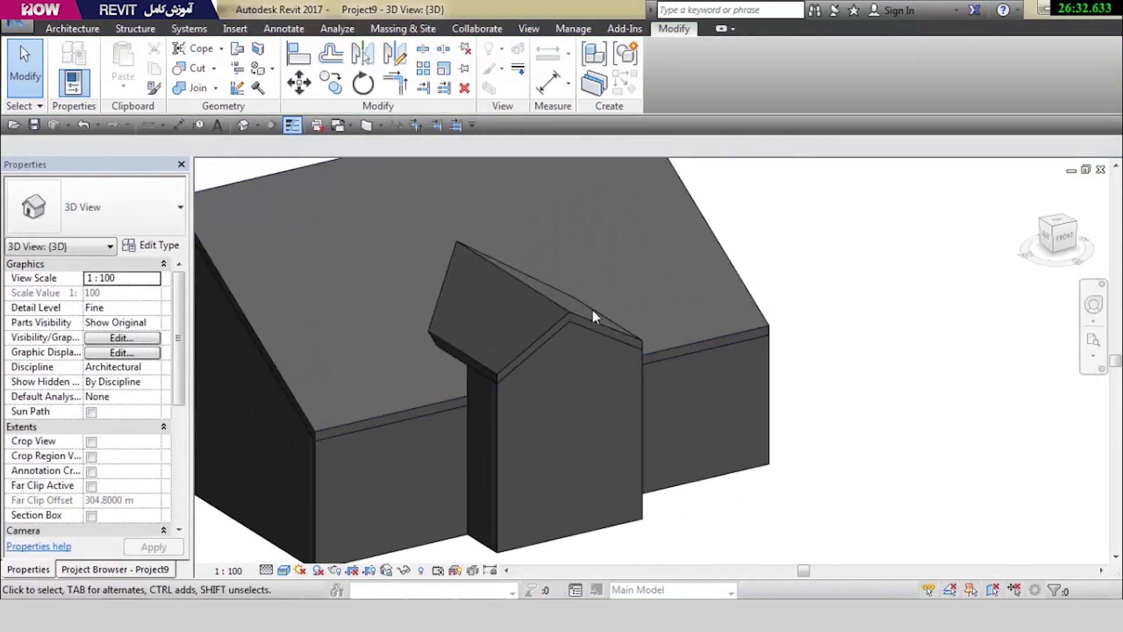
{"action": "left_click", "coordinate": [544, 294]}
{"action": "mouse_move", "coordinate": [544, 295]}
{"action": "middle_mouse_down", "text": "shift"}
{"action": "mouse_move", "coordinate": [561, 314]}
{"action": "mouse_move", "coordinate": [511, 375]}
{"action": "middle_mouse_up", "text": "shift"}
{"action": "key", "text": "Escape"}
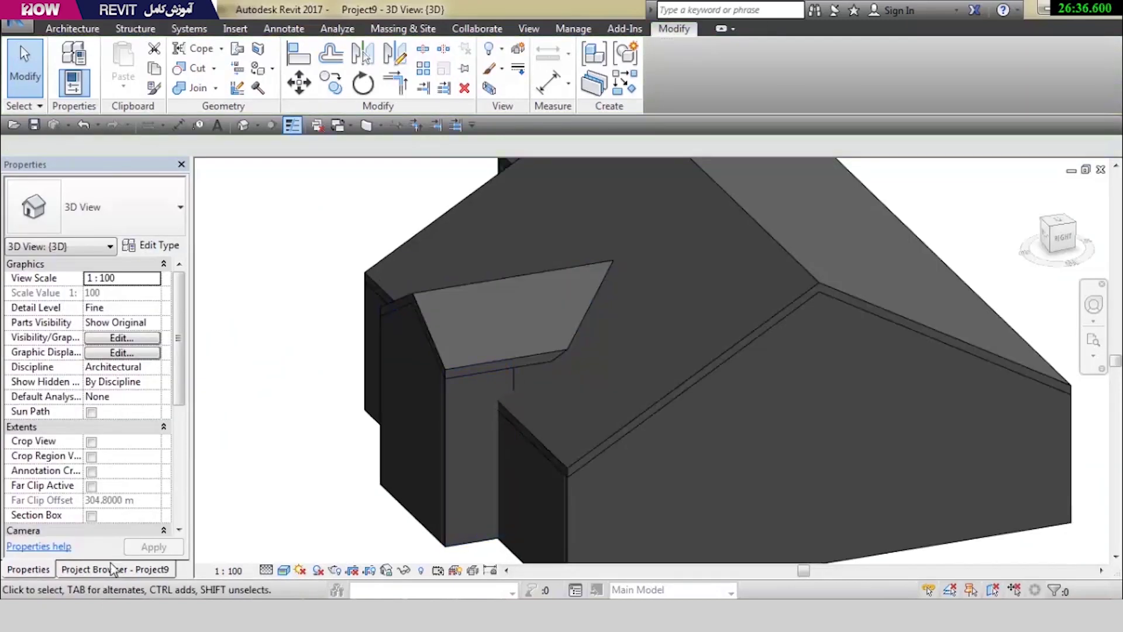
In the Level 1 plan, extend both bump side walls into the building to 3.1 m, then return to 3D
{"action": "left_click", "coordinate": [69, 572]}
{"action": "left_click", "coordinate": [29, 569]}
{"action": "left_click", "coordinate": [66, 573]}
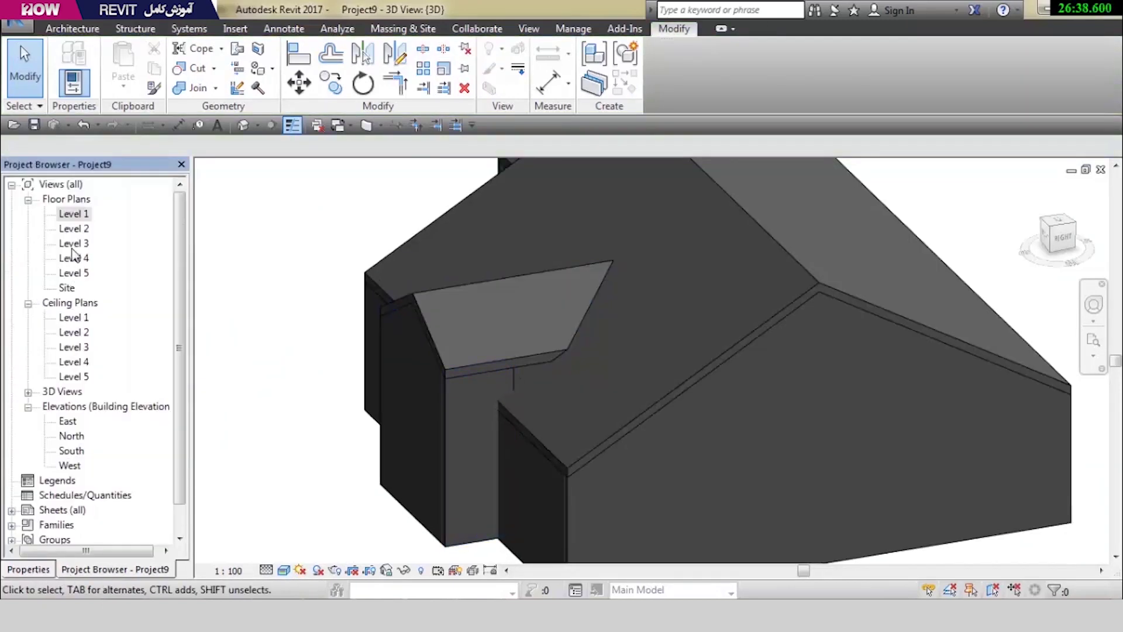
{"action": "double_click", "coordinate": [74, 214]}
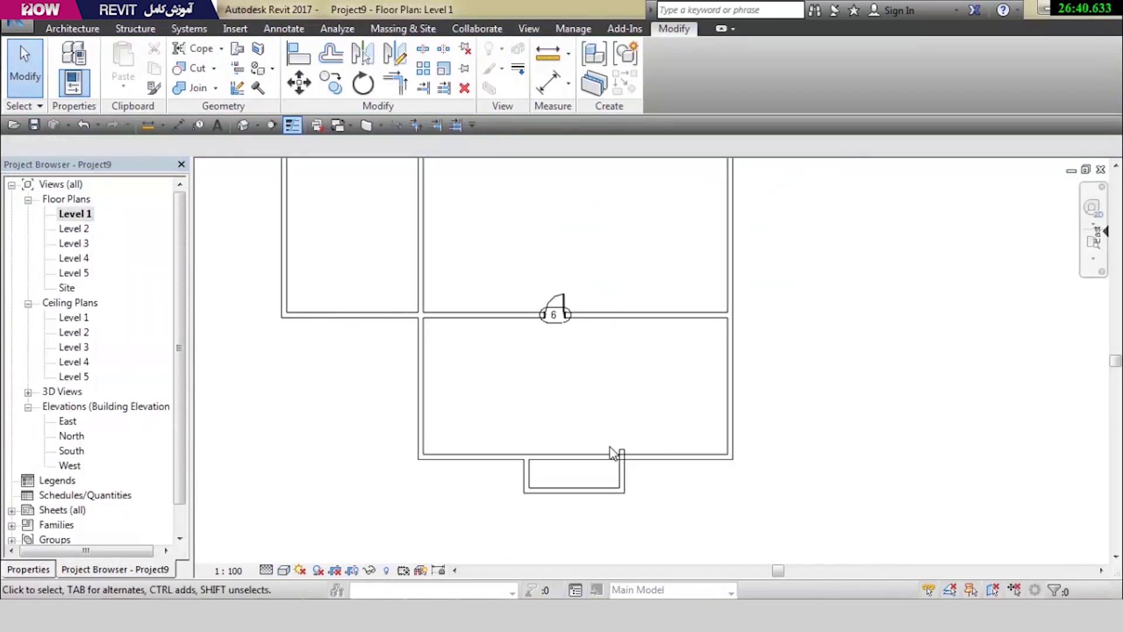
{"action": "scroll", "coordinate": [611, 453], "scroll_direction": "up", "scroll_amount": 1}
{"action": "left_click", "coordinate": [627, 455]}
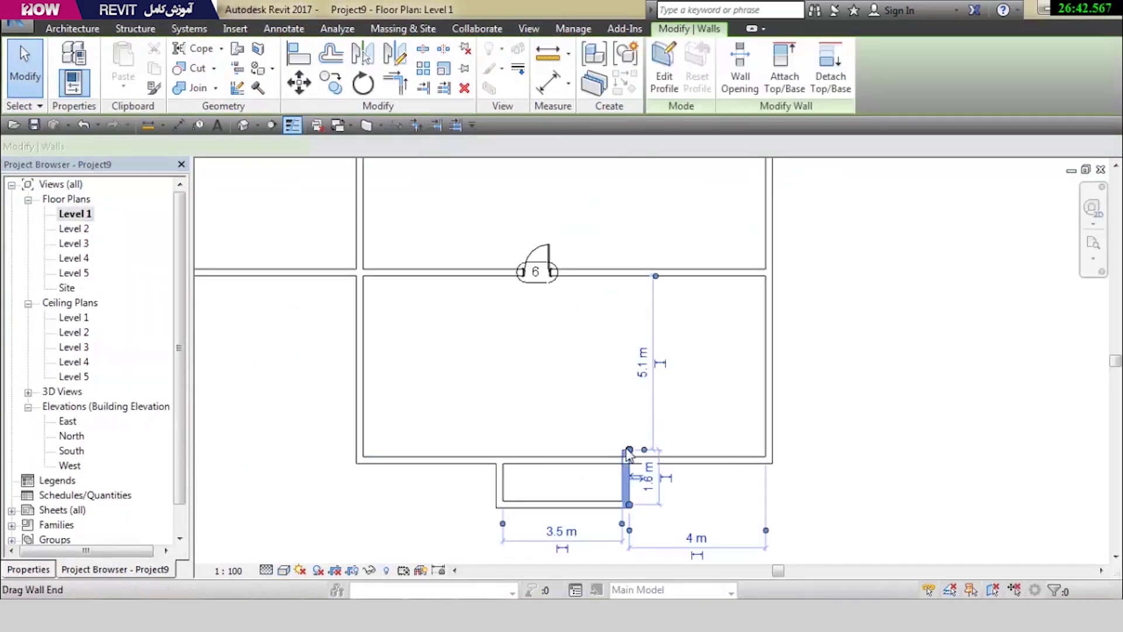
{"action": "left_click_drag", "start_coordinate": [638, 408], "coordinate": [630, 400]}
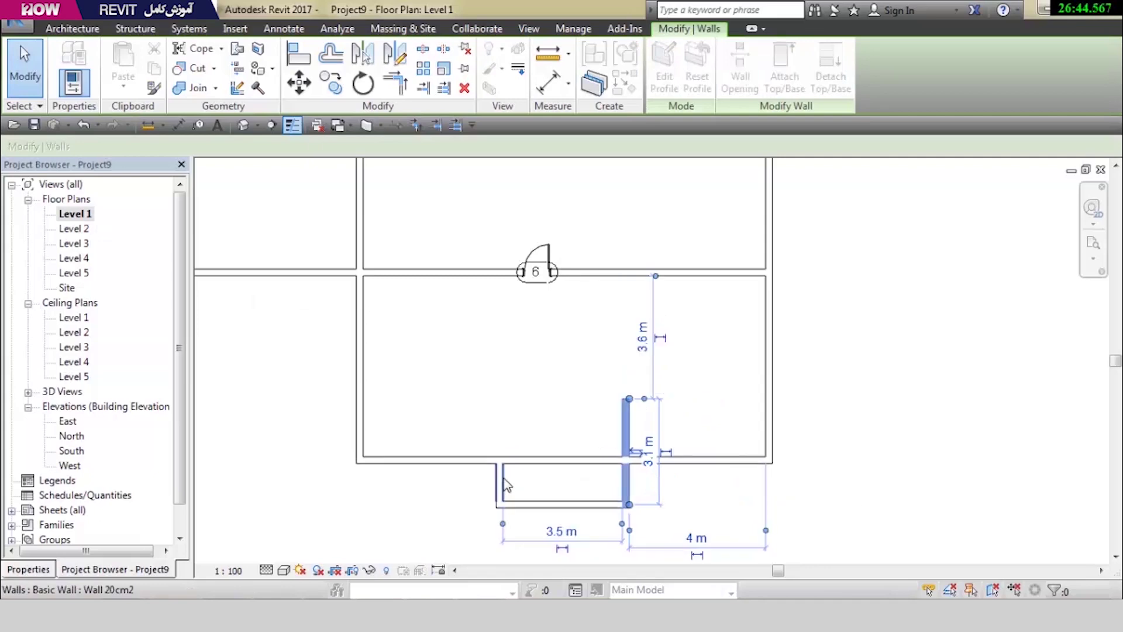
{"action": "left_click", "coordinate": [499, 460]}
{"action": "left_click_drag", "start_coordinate": [504, 447], "coordinate": [501, 399]}
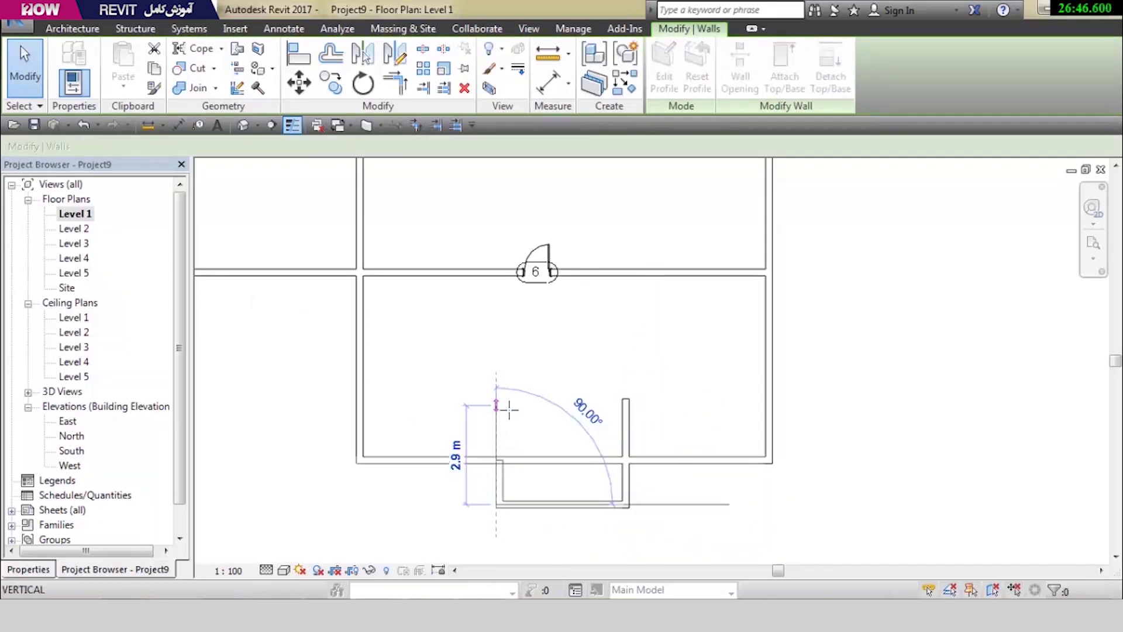
{"action": "key", "text": "Escape"}
{"action": "left_click", "coordinate": [242, 125]}
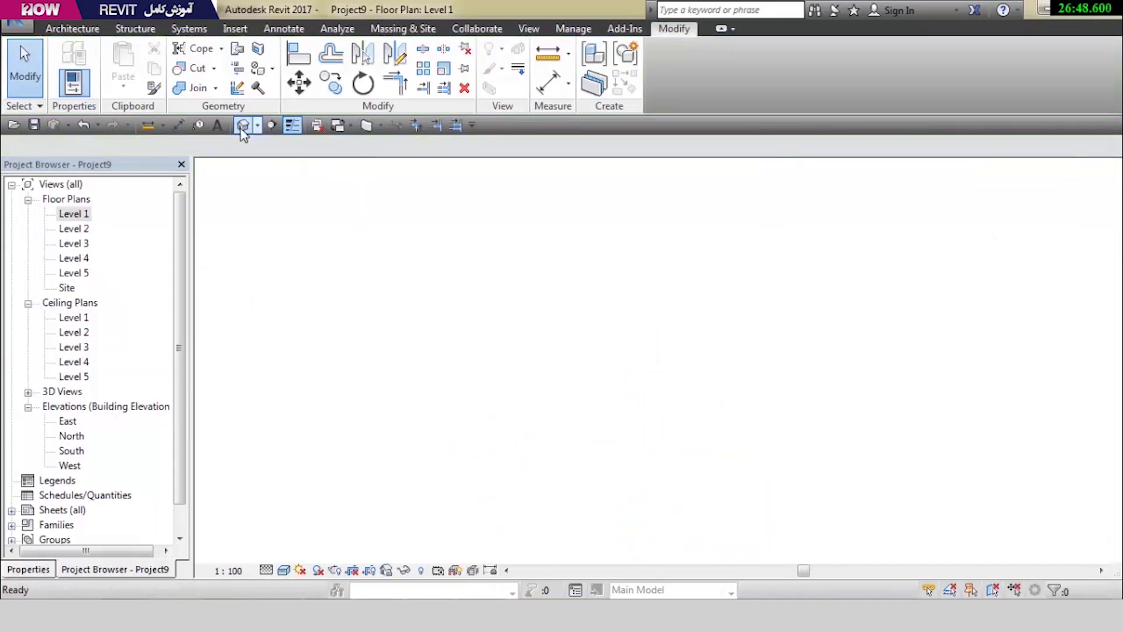
{"action": "mouse_move", "coordinate": [730, 408]}
{"action": "middle_mouse_down", "text": "shift"}
{"action": "mouse_move", "coordinate": [658, 312]}
{"action": "mouse_move", "coordinate": [583, 424]}
{"action": "middle_mouse_up", "text": "shift"}
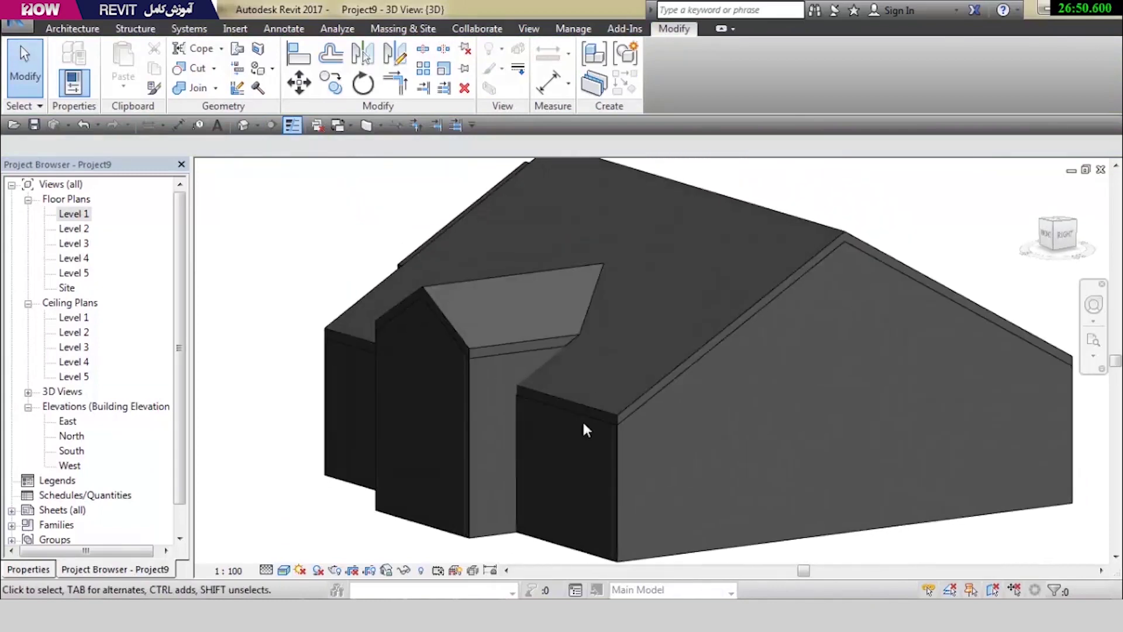
Attach the top of the recessed wall beside the entrance bump to the roof
{"action": "left_click", "coordinate": [498, 537]}
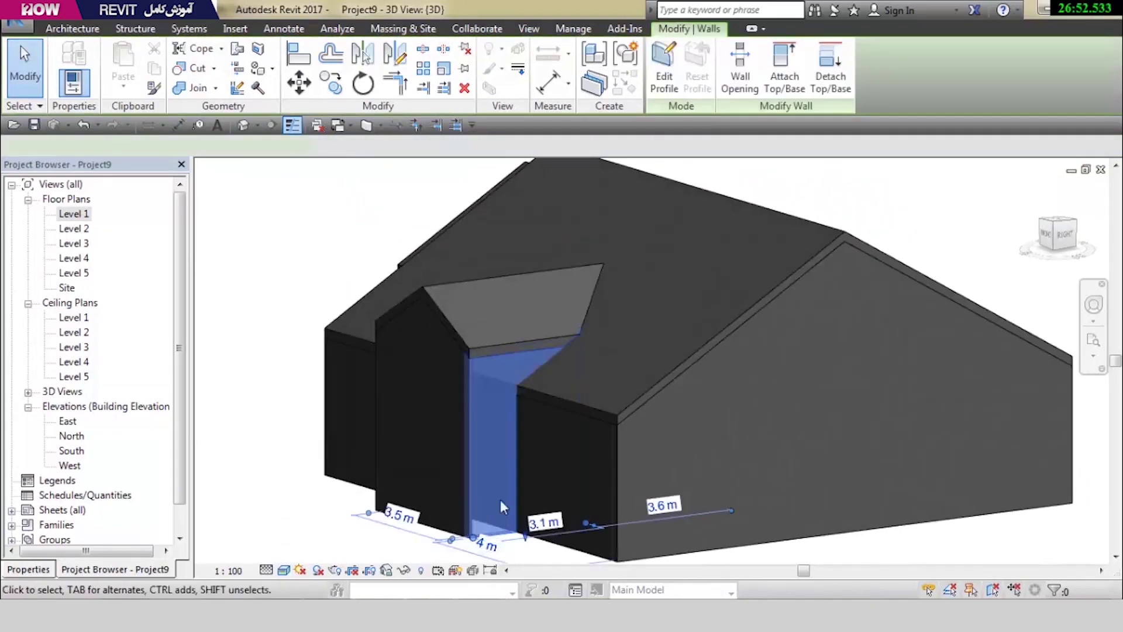
{"action": "left_click", "coordinate": [780, 74]}
{"action": "left_click", "coordinate": [824, 224]}
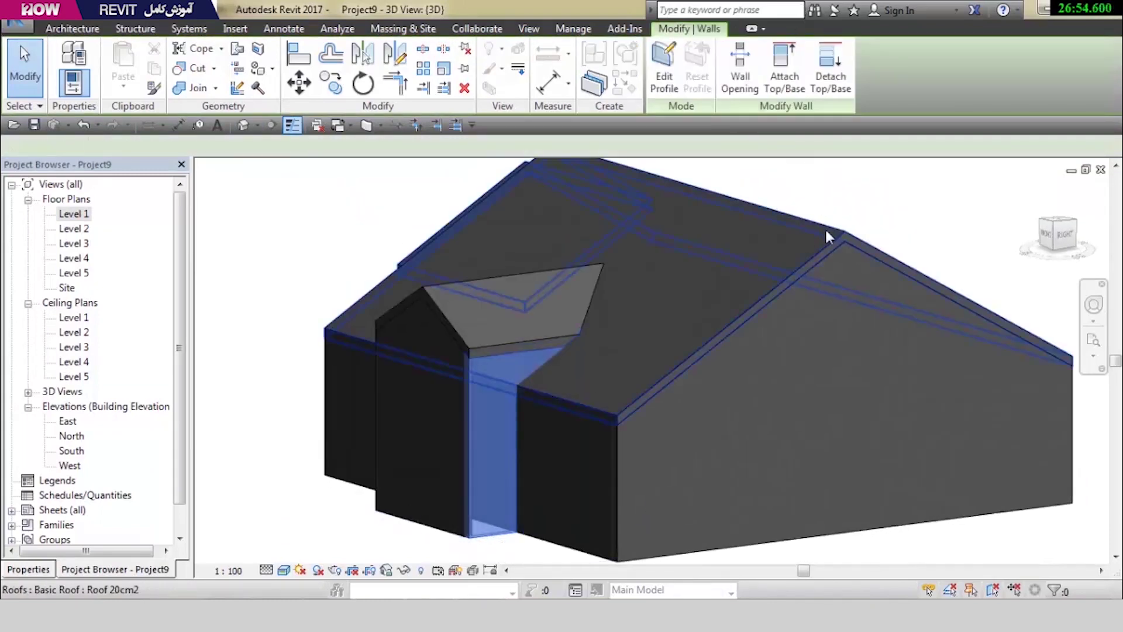
{"action": "middle_click_drag", "start_coordinate": [582, 388], "coordinate": [516, 382], "text": "shift"}
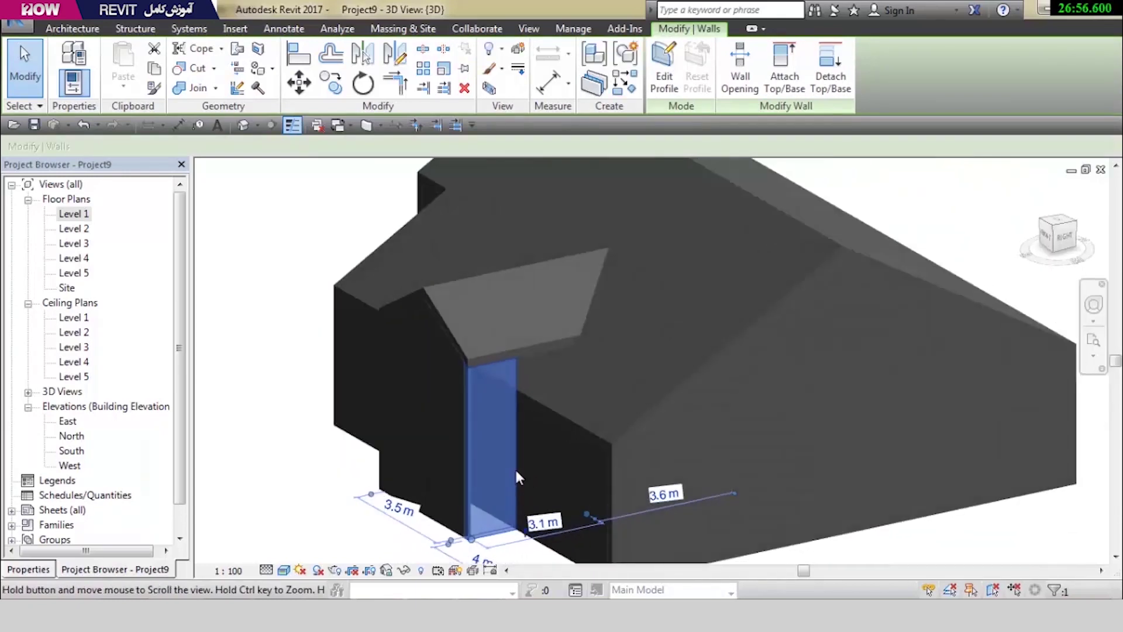
{"action": "key", "text": "Escape"}
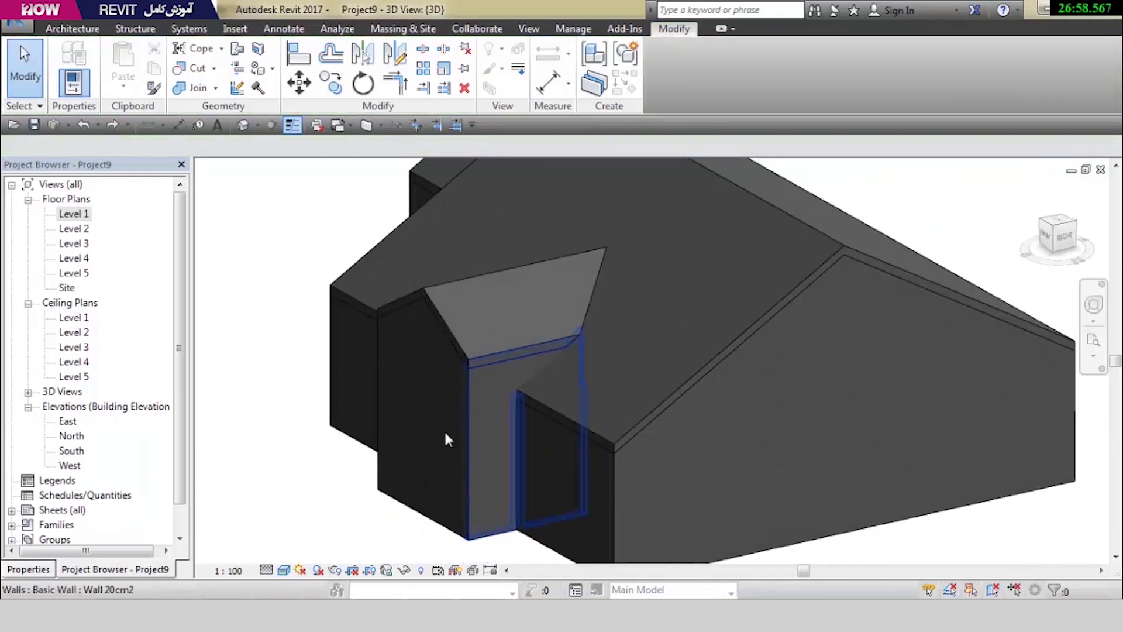
Attach the opposite recessed wall's top to the small entrance roof
{"action": "left_click", "coordinate": [483, 334]}
{"action": "middle_click_drag", "start_coordinate": [483, 334], "coordinate": [614, 381], "text": "shift"}
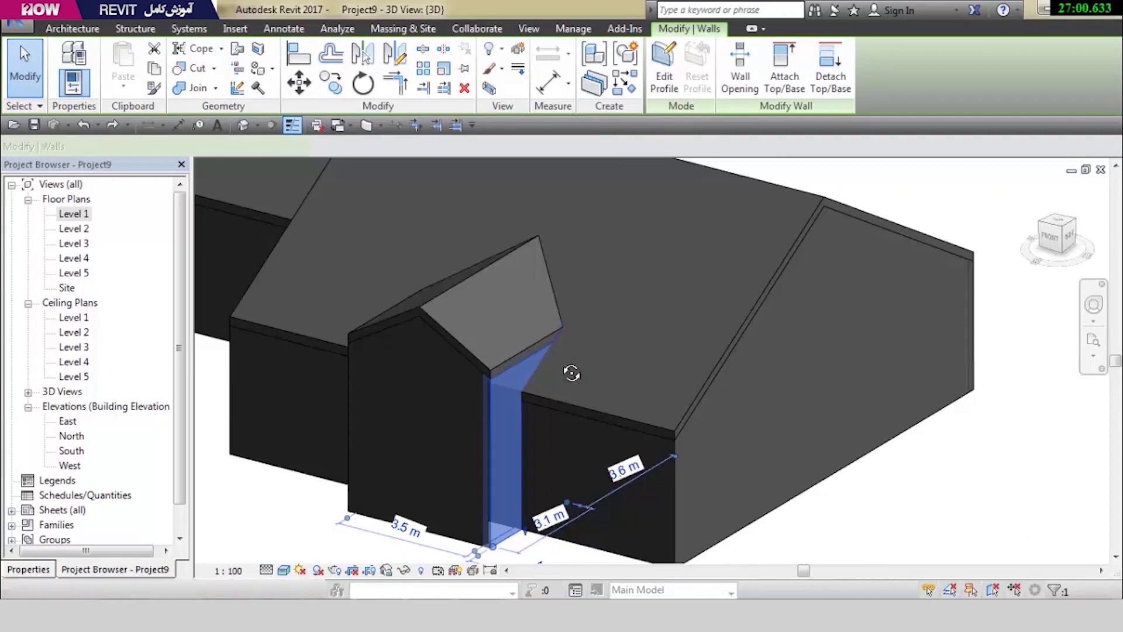
{"action": "left_click", "coordinate": [771, 68]}
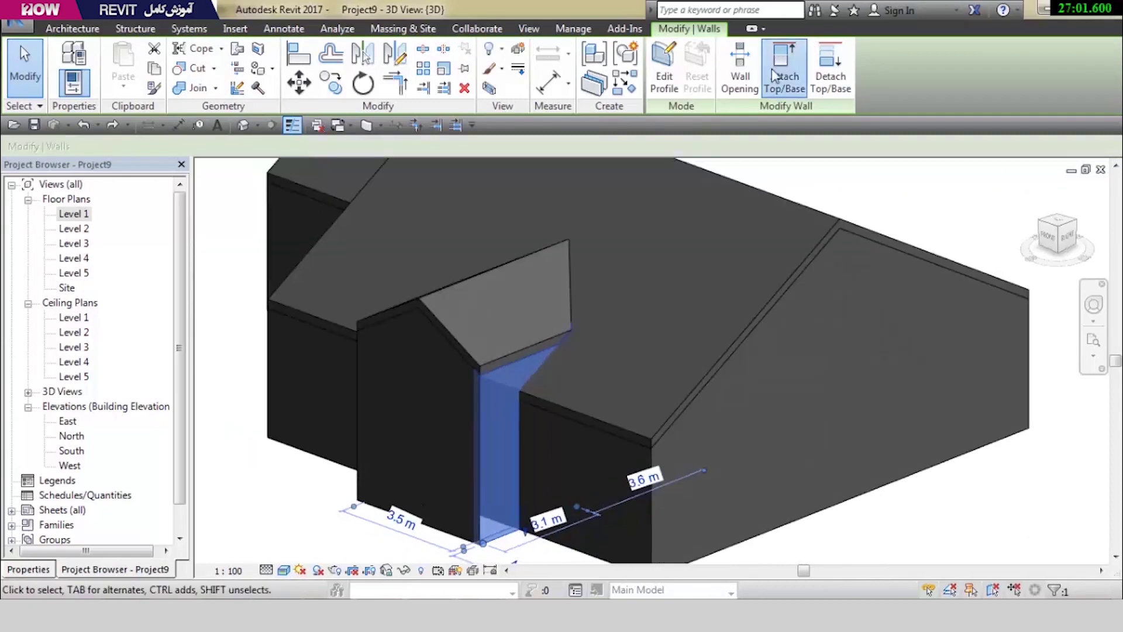
{"action": "left_click", "coordinate": [549, 247]}
{"action": "key", "text": "Escape"}
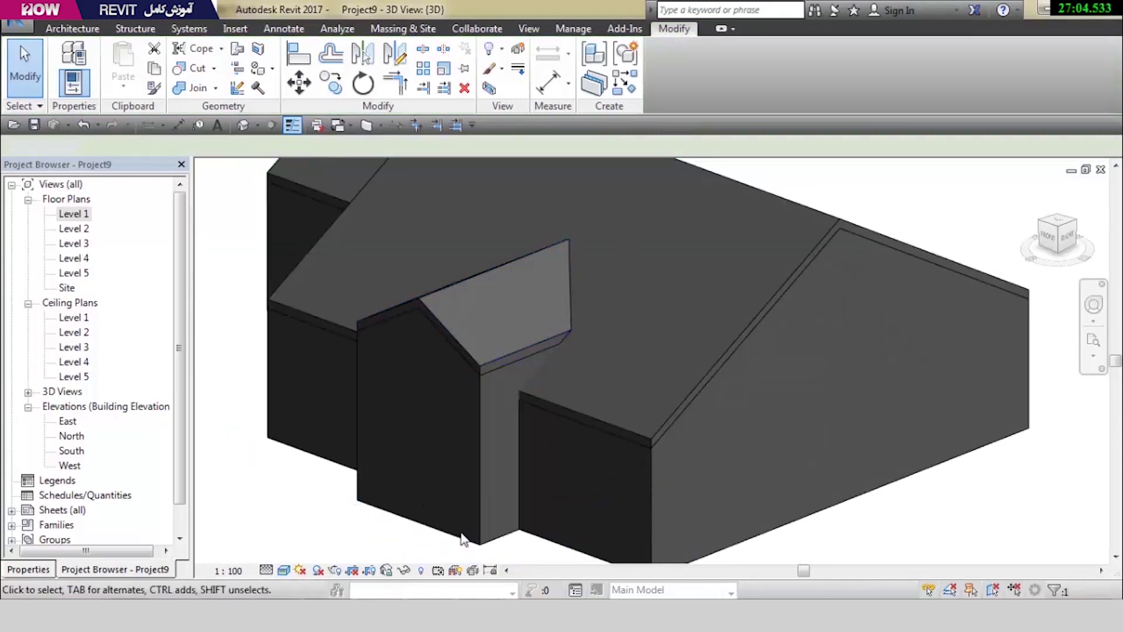
Attach the remaining wall under the small roof to that roof
{"action": "left_click", "coordinate": [364, 459]}
{"action": "middle_click_drag", "start_coordinate": [366, 468], "coordinate": [614, 514], "text": "shift"}
{"action": "key", "text": "Escape"}
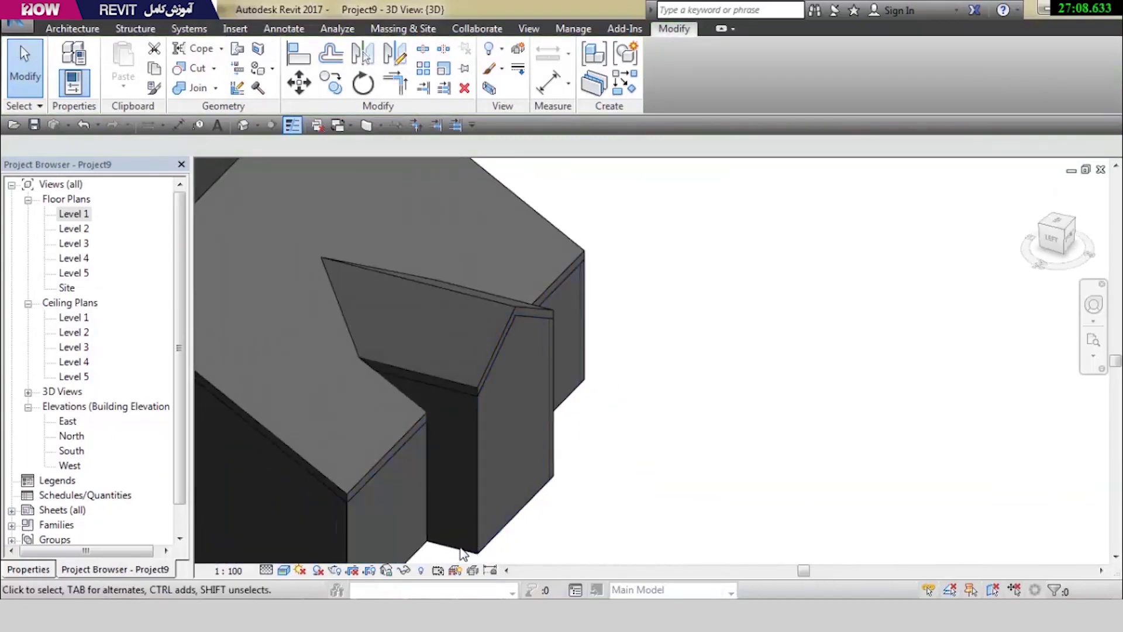
{"action": "left_click", "coordinate": [586, 375]}
{"action": "left_click", "coordinate": [780, 62]}
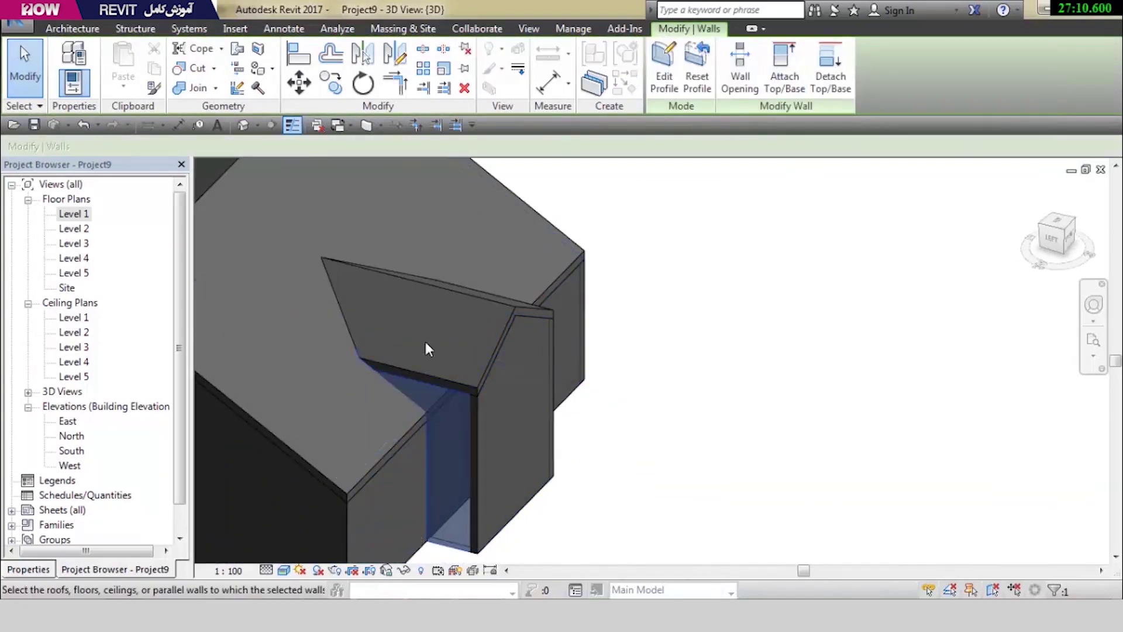
{"action": "left_click", "coordinate": [479, 295]}
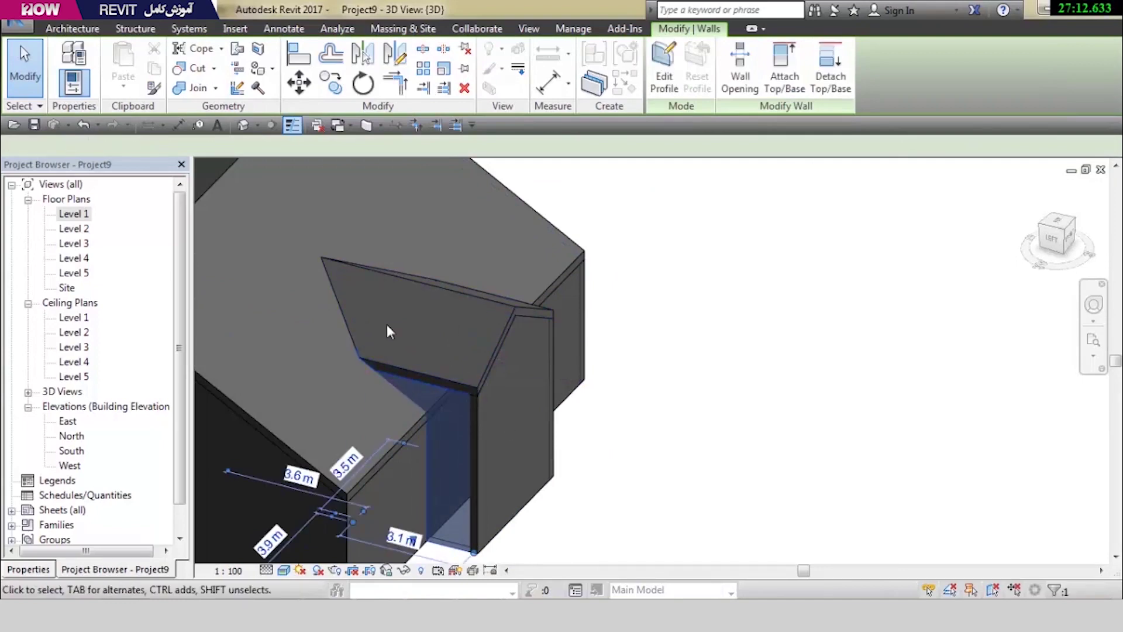
{"action": "left_click", "coordinate": [641, 433]}
{"action": "mouse_move", "coordinate": [626, 476]}
{"action": "middle_mouse_down", "text": "shift"}
{"action": "mouse_move", "coordinate": [573, 263]}
{"action": "mouse_move", "coordinate": [469, 200]}
{"action": "mouse_move", "coordinate": [371, 291]}
{"action": "mouse_move", "coordinate": [371, 306]}
{"action": "mouse_move", "coordinate": [478, 173]}
{"action": "mouse_move", "coordinate": [486, 193]}
{"action": "middle_mouse_up", "text": "shift"}
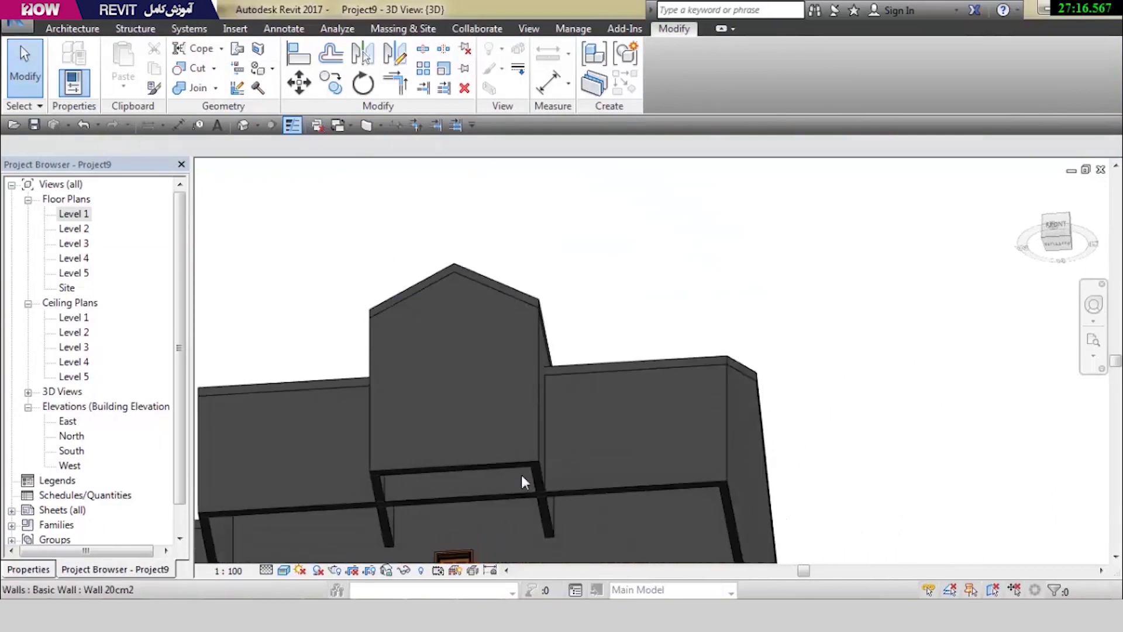
Select the main house's front walls and start editing their profile
{"action": "left_click", "coordinate": [506, 490]}
{"action": "mouse_move", "coordinate": [653, 322]}
{"action": "middle_mouse_down", "text": "shift"}
{"action": "mouse_move", "coordinate": [707, 472]}
{"action": "mouse_move", "coordinate": [760, 409]}
{"action": "middle_mouse_up", "text": "shift"}
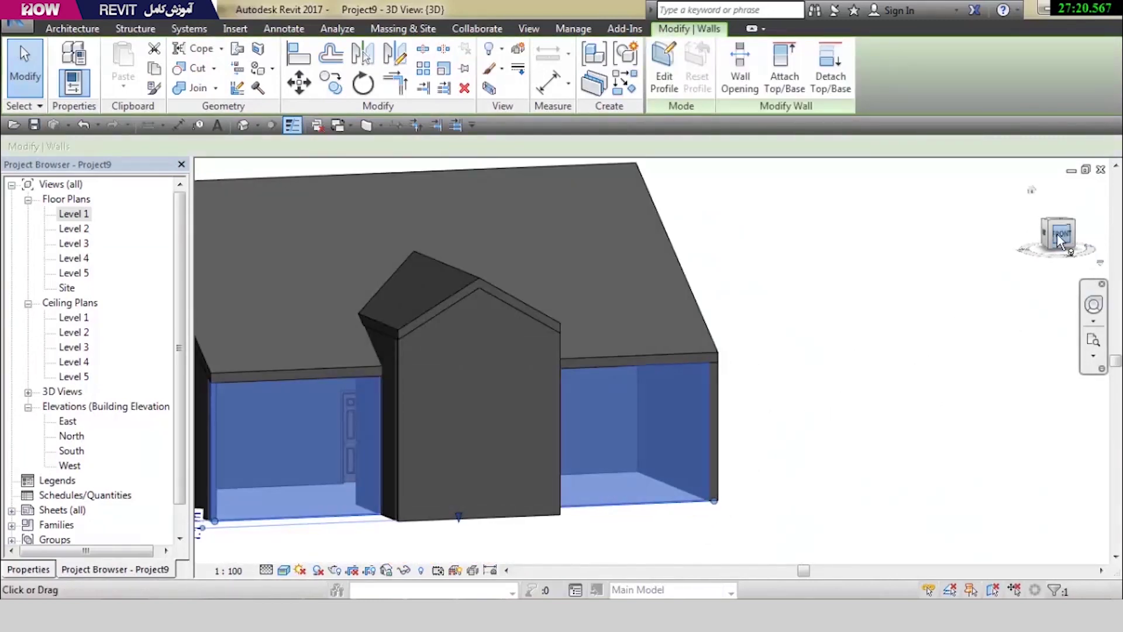
{"action": "left_click", "coordinate": [662, 61]}
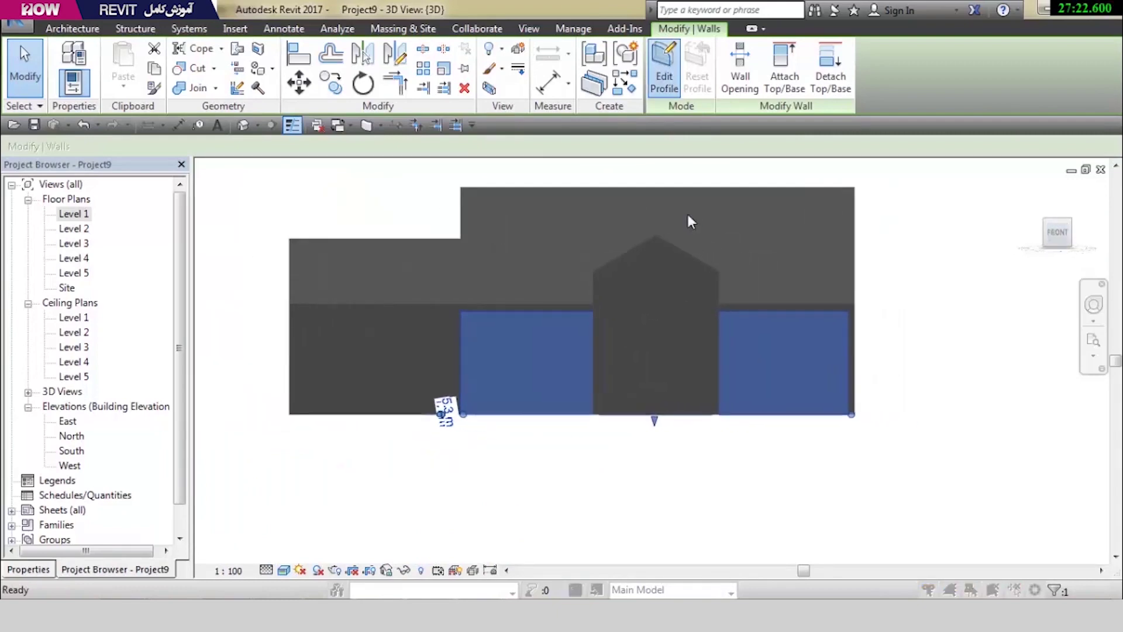
Dismiss the attachments warning and sketch two vertical cut lines at the bump's edges
{"action": "left_click", "coordinate": [664, 319]}
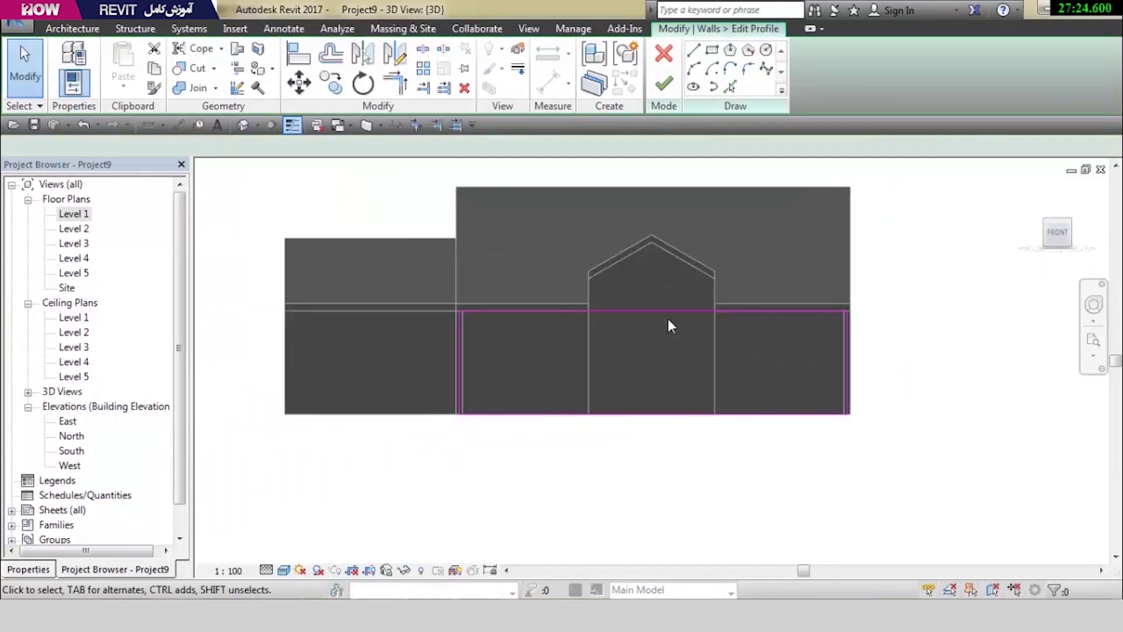
{"action": "scroll", "coordinate": [667, 318], "scroll_direction": "up", "scroll_amount": 3}
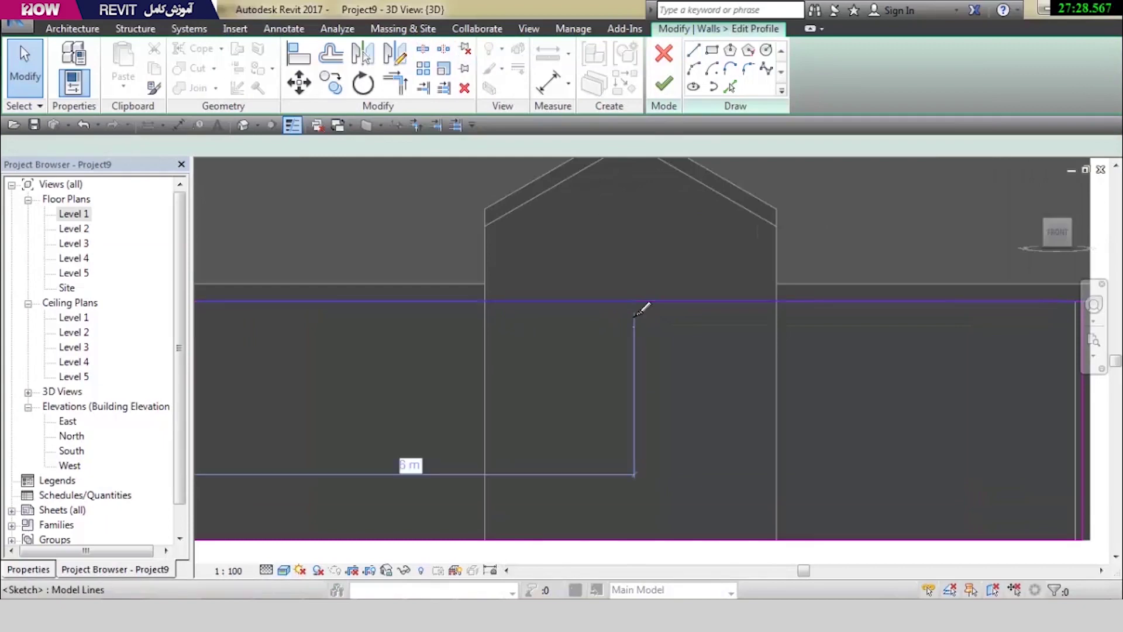
{"action": "key", "text": "s"}
{"action": "key", "text": "l"}
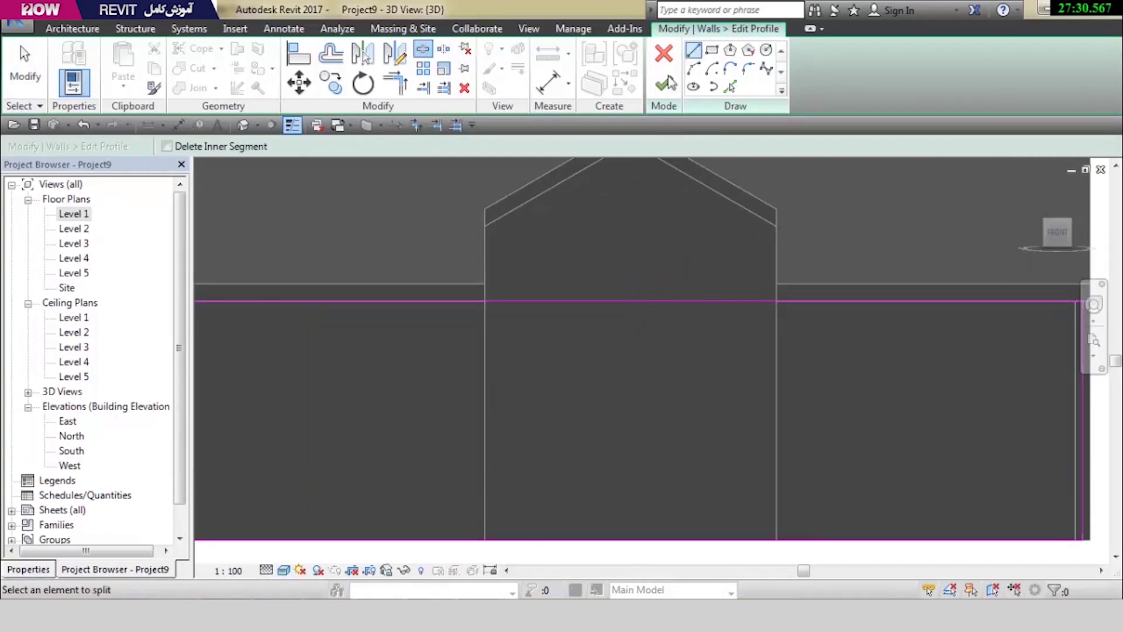
{"action": "key", "text": "Escape"}
{"action": "left_click", "coordinate": [696, 52]}
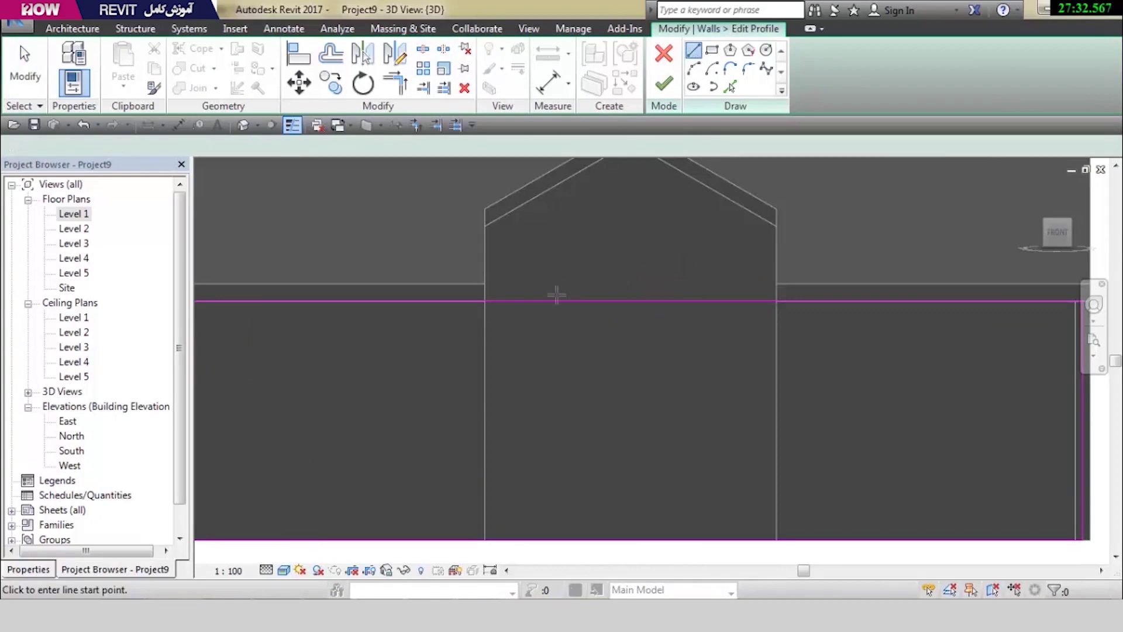
{"action": "left_click", "coordinate": [507, 301]}
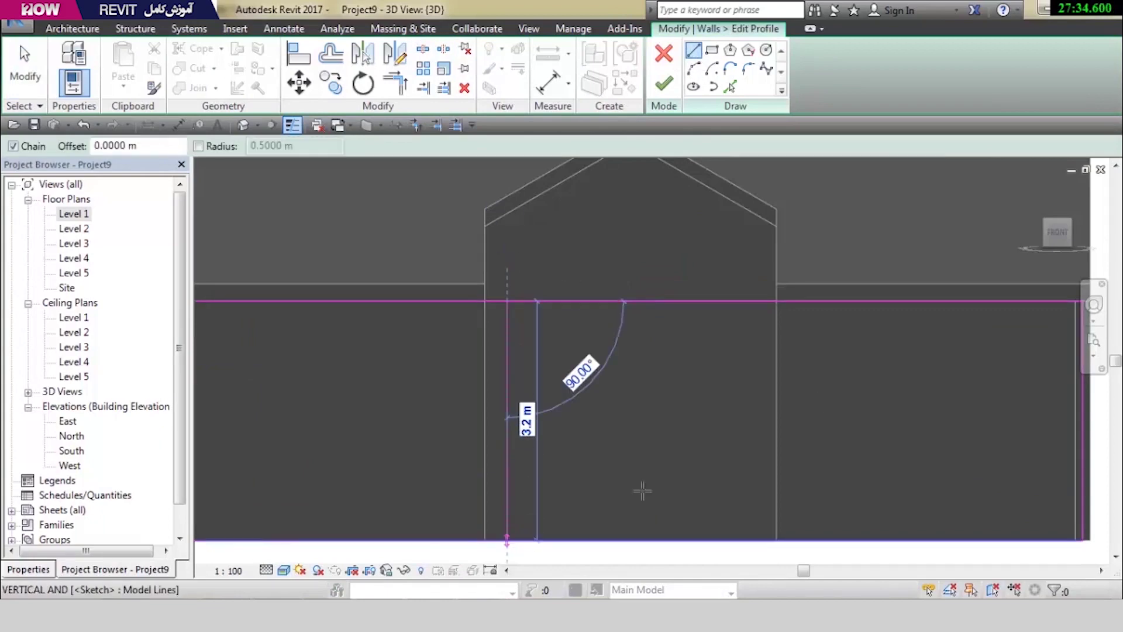
{"action": "left_click", "coordinate": [760, 302]}
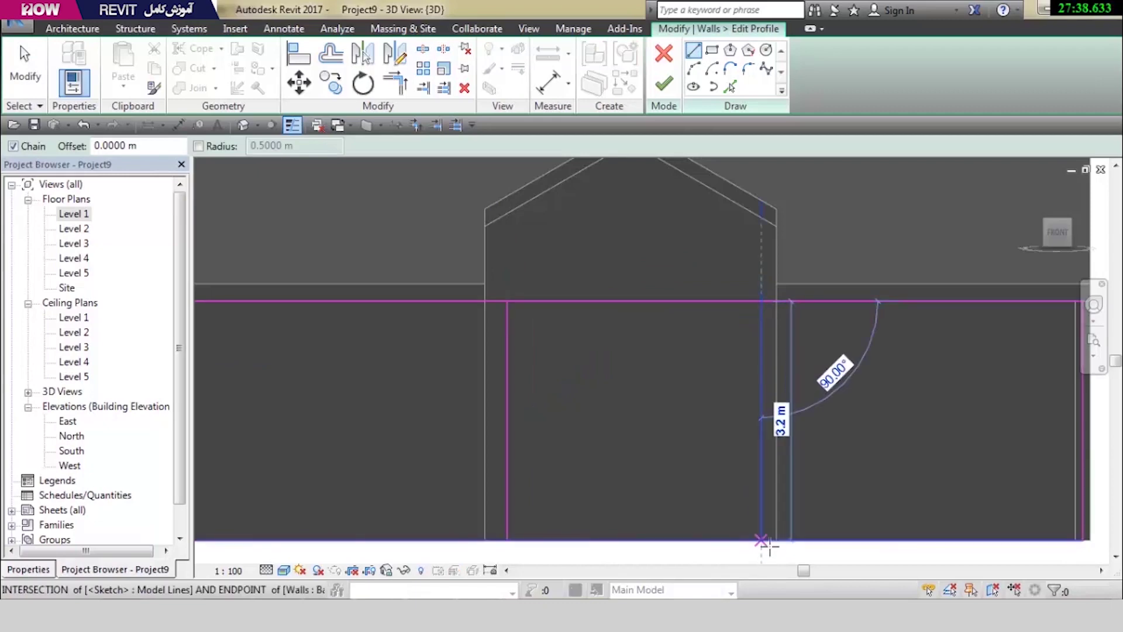
{"action": "left_click", "coordinate": [761, 541]}
Trim the top and bottom profile edges to the vertical lines, removing the middle segments
{"action": "left_click", "coordinate": [416, 124]}
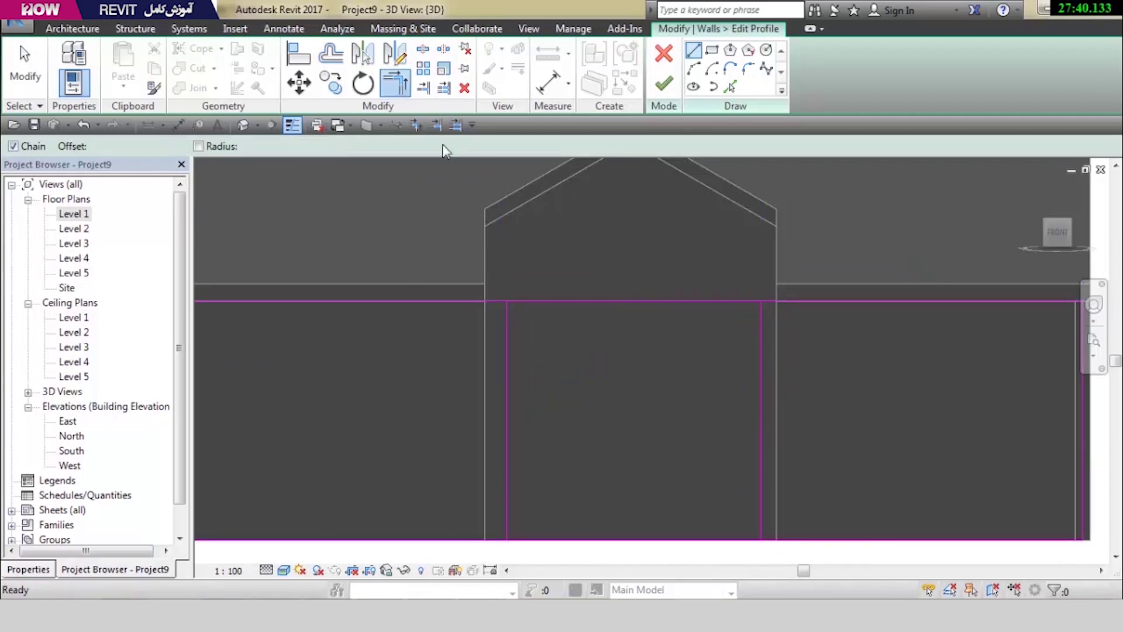
{"action": "left_click", "coordinate": [507, 307]}
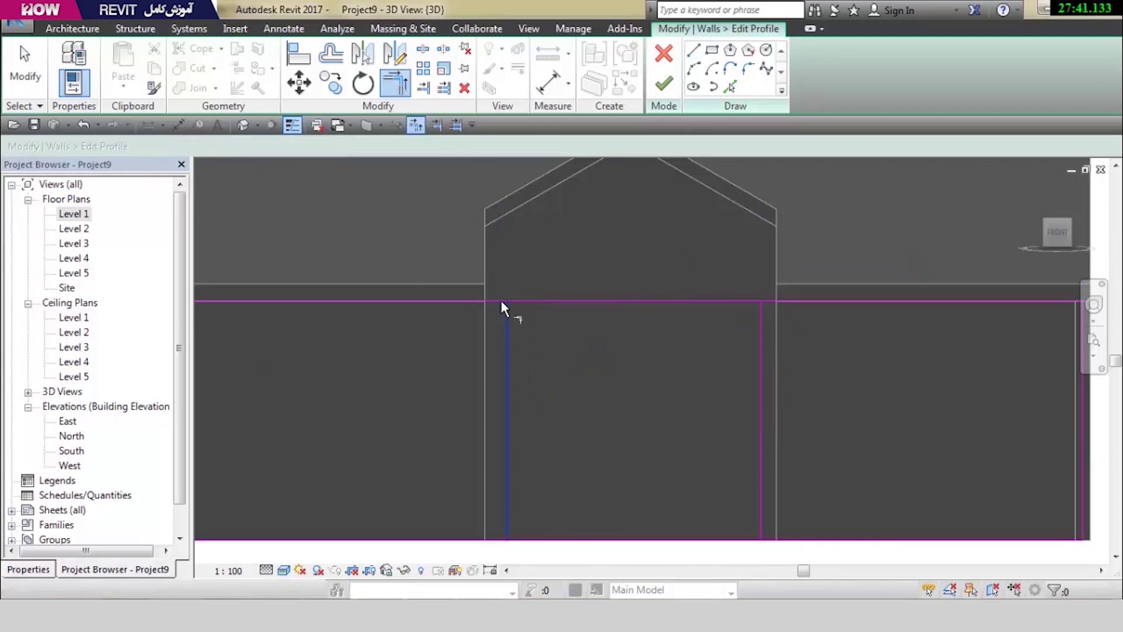
{"action": "left_click", "coordinate": [756, 313]}
{"action": "left_click", "coordinate": [773, 298]}
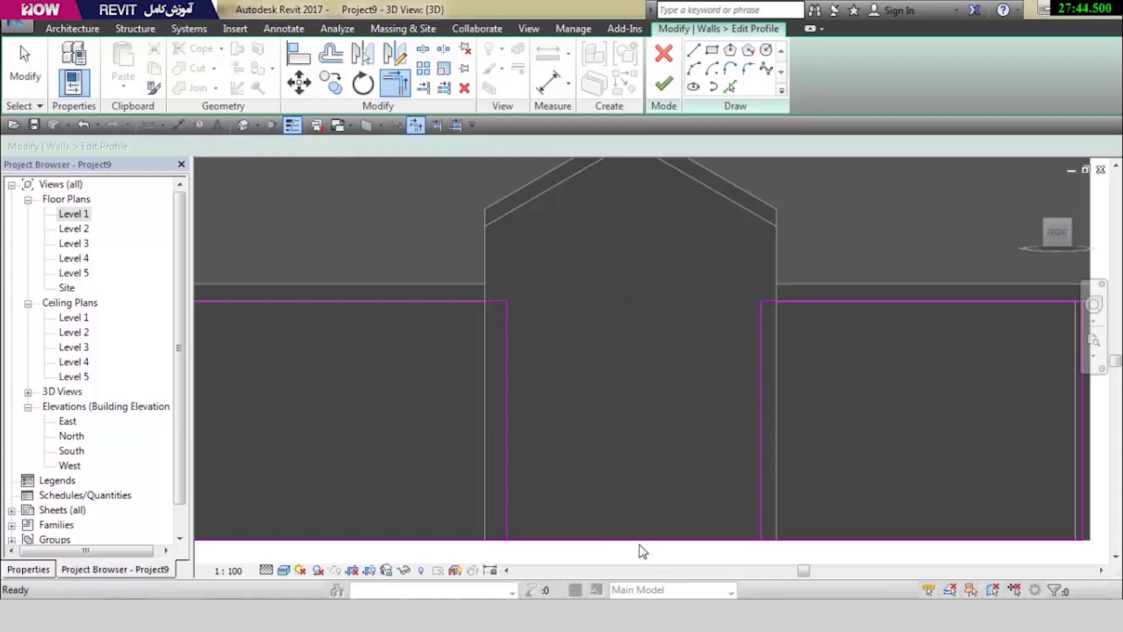
{"action": "left_click", "coordinate": [425, 53]}
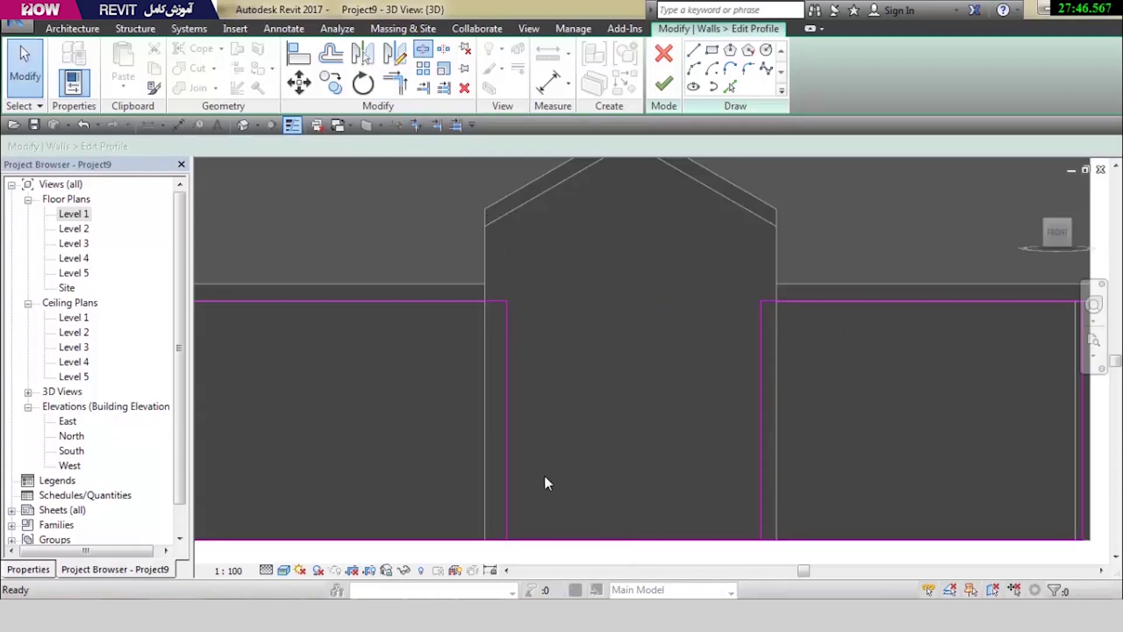
{"action": "key", "text": "s"}
{"action": "key", "text": "l"}
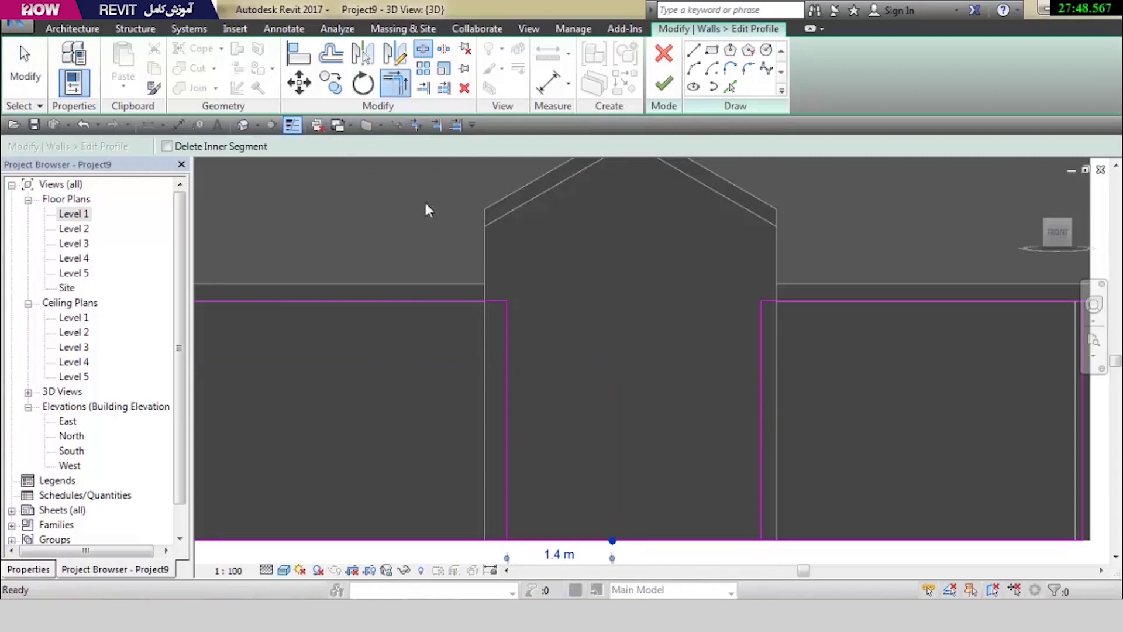
{"action": "key", "text": "t"}
{"action": "key", "text": "r"}
{"action": "left_click", "coordinate": [506, 481]}
{"action": "left_click", "coordinate": [498, 539]}
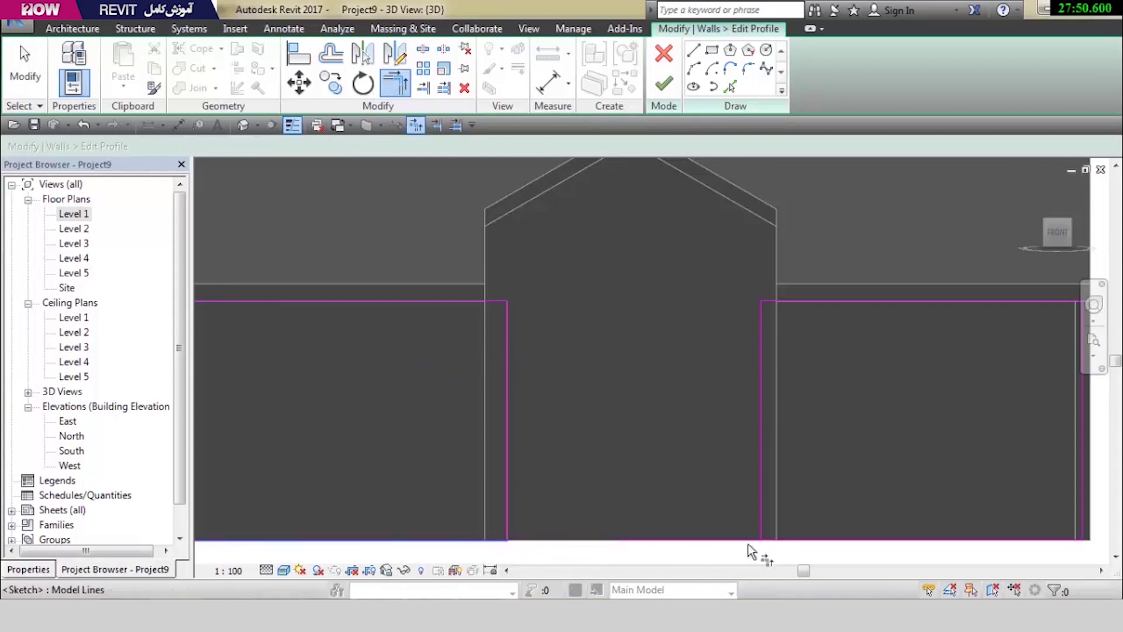
{"action": "left_click", "coordinate": [762, 519]}
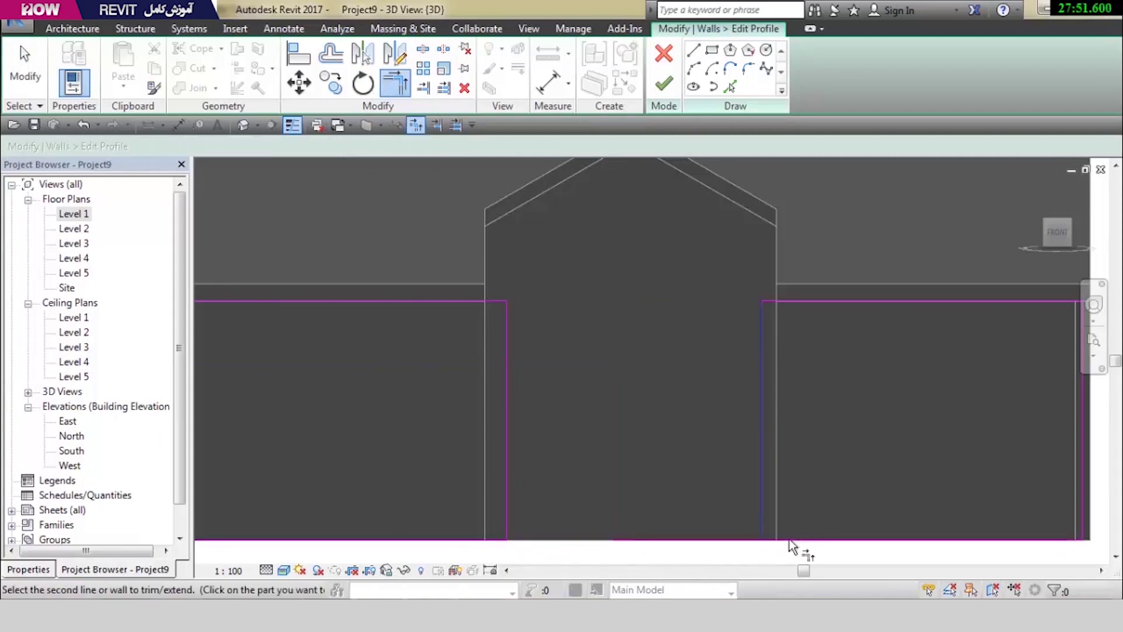
Finish the profile edit and orbit to check the cut-out front walls
{"action": "left_click", "coordinate": [664, 84]}
{"action": "mouse_move", "coordinate": [700, 345]}
{"action": "middle_mouse_down", "text": "shift"}
{"action": "mouse_move", "coordinate": [581, 421]}
{"action": "mouse_move", "coordinate": [458, 235]}
{"action": "mouse_move", "coordinate": [379, 218]}
{"action": "mouse_move", "coordinate": [498, 289]}
{"action": "mouse_move", "coordinate": [691, 439]}
{"action": "mouse_move", "coordinate": [800, 451]}
{"action": "middle_mouse_up", "text": "shift"}
{"action": "key", "text": "Escape"}
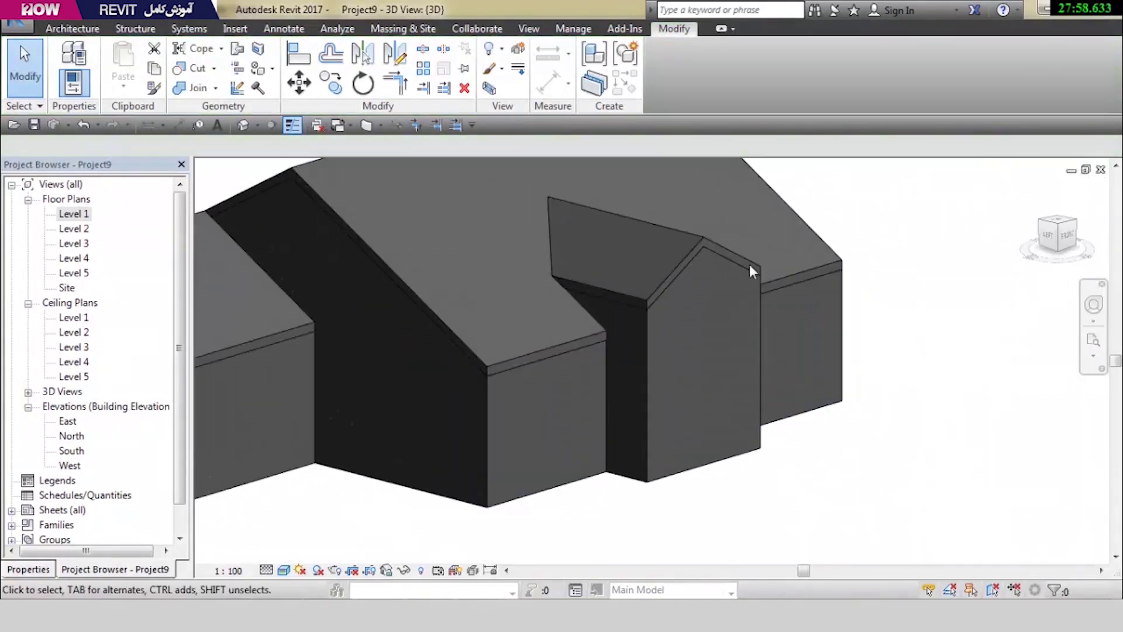
Inspect the entrance gable's junction with the main roof from below and above, then show the Architecture tools
{"action": "left_click", "coordinate": [798, 272]}
{"action": "mouse_move", "coordinate": [797, 273]}
{"action": "middle_mouse_down", "text": "shift"}
{"action": "mouse_move", "coordinate": [752, 308]}
{"action": "mouse_move", "coordinate": [608, 339]}
{"action": "mouse_move", "coordinate": [904, 339]}
{"action": "mouse_move", "coordinate": [760, 433]}
{"action": "mouse_move", "coordinate": [712, 220]}
{"action": "mouse_move", "coordinate": [706, 332]}
{"action": "mouse_move", "coordinate": [732, 343]}
{"action": "mouse_move", "coordinate": [703, 311]}
{"action": "middle_mouse_up", "text": "shift"}
{"action": "key", "text": "Escape"}
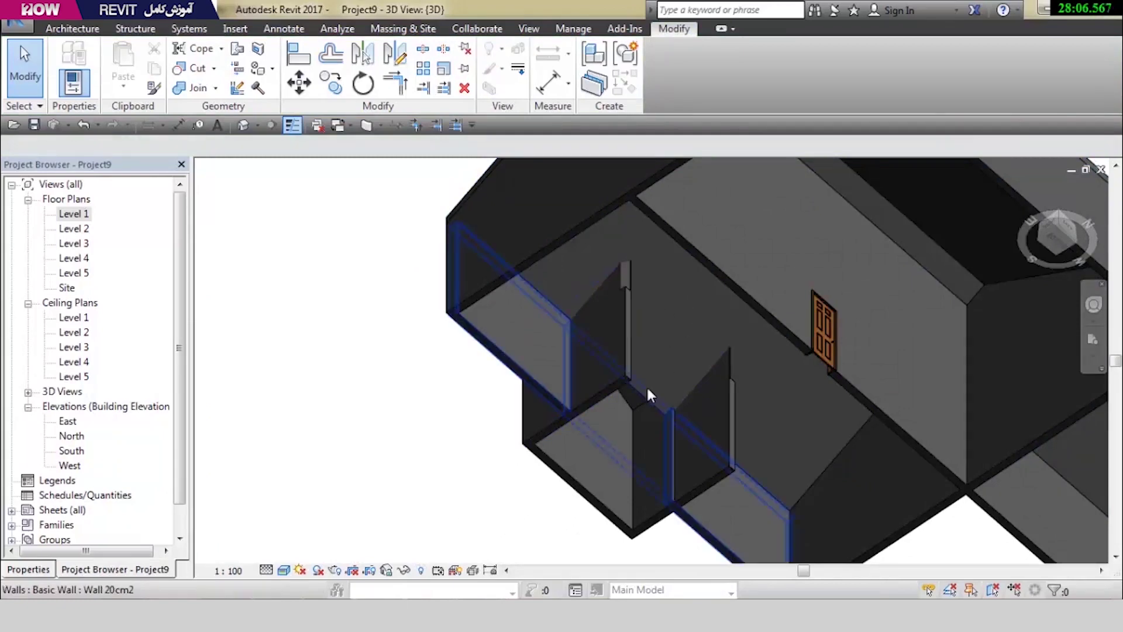
{"action": "left_click", "coordinate": [634, 252]}
{"action": "mouse_move", "coordinate": [634, 251]}
{"action": "middle_mouse_down", "text": "shift"}
{"action": "mouse_move", "coordinate": [875, 534]}
{"action": "mouse_move", "coordinate": [607, 476]}
{"action": "mouse_move", "coordinate": [595, 275]}
{"action": "middle_mouse_up", "text": "shift"}
{"action": "key", "text": "Escape"}
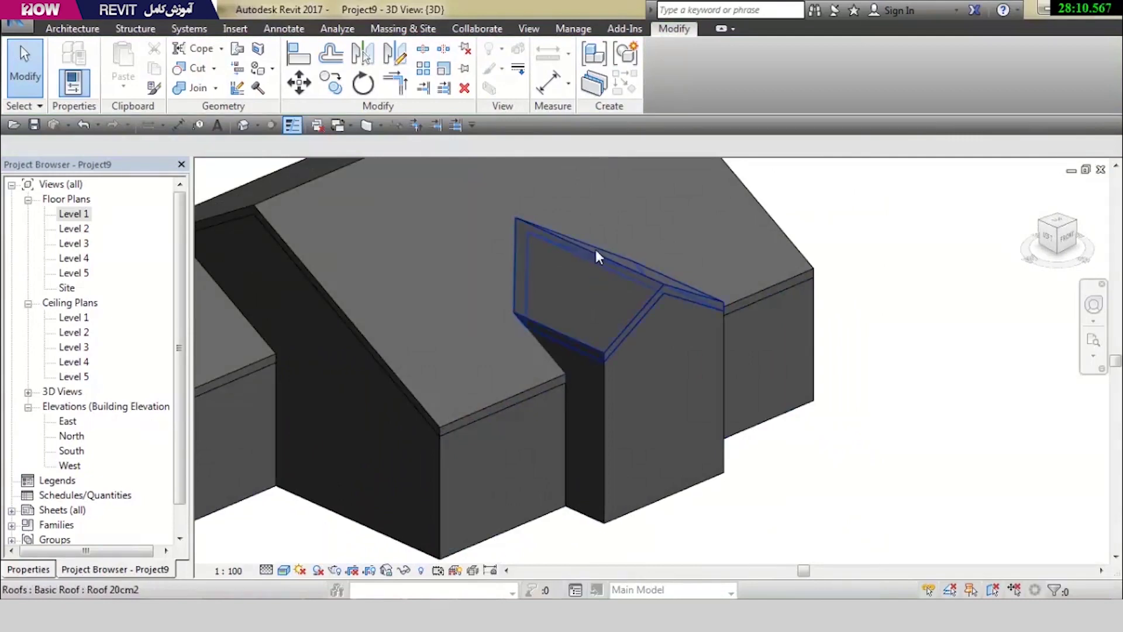
{"action": "mouse_move", "coordinate": [753, 236]}
{"action": "middle_mouse_down", "text": "shift"}
{"action": "mouse_move", "coordinate": [608, 276]}
{"action": "mouse_move", "coordinate": [622, 269]}
{"action": "middle_mouse_up", "text": "shift"}
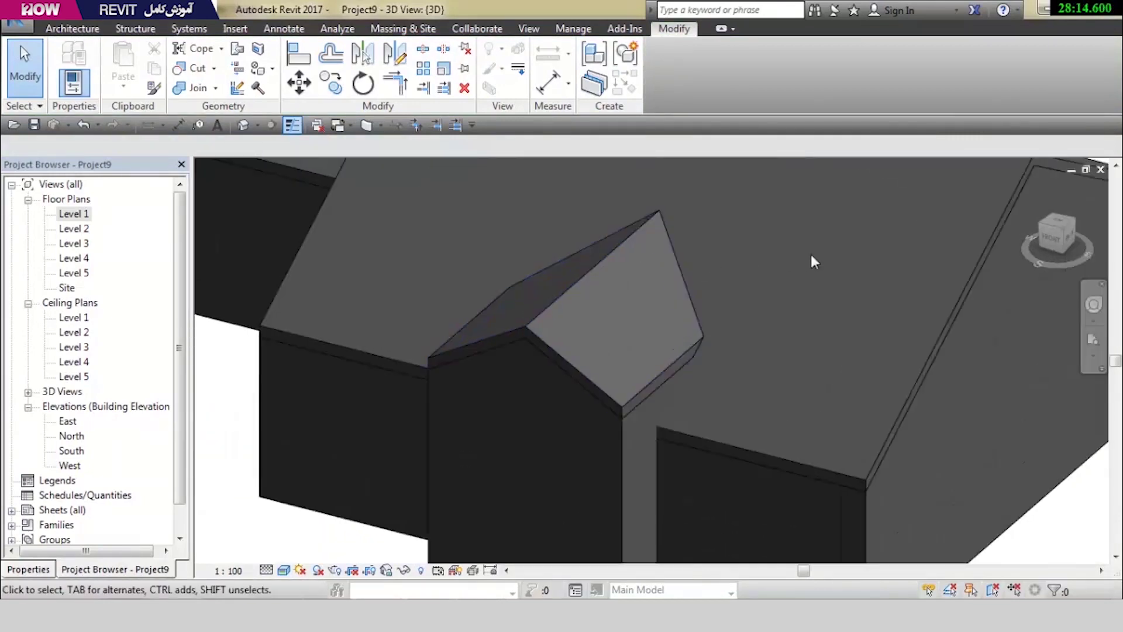
{"action": "scroll", "coordinate": [810, 258], "scroll_direction": "up", "scroll_amount": 1}
{"action": "middle_click_drag", "start_coordinate": [809, 258], "coordinate": [813, 278]}
{"action": "left_click", "coordinate": [93, 29]}
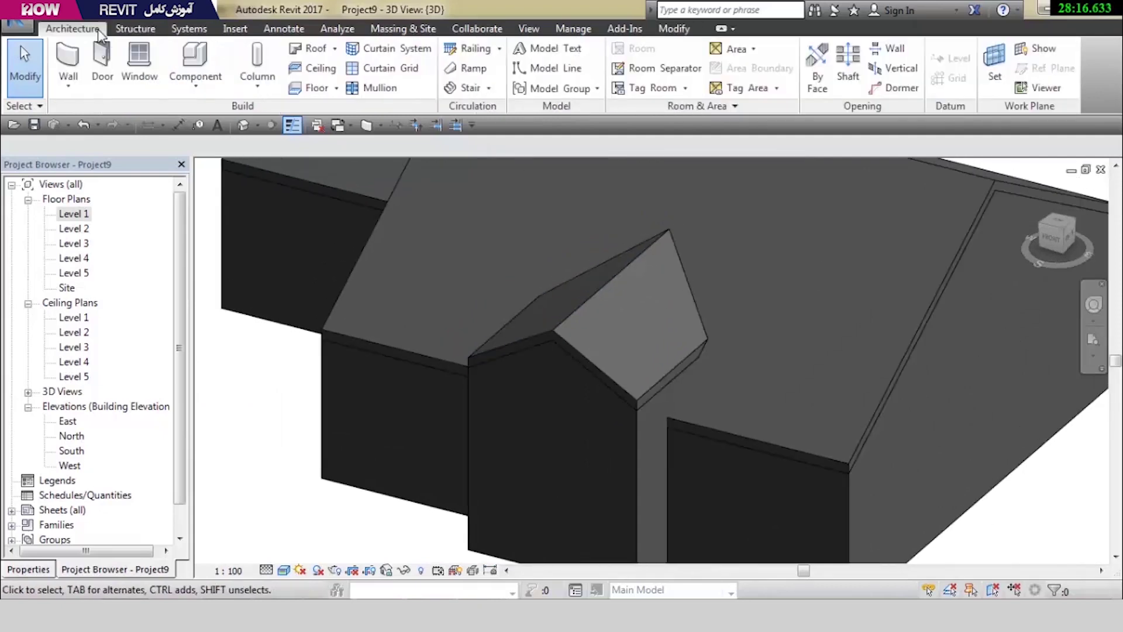
{"action": "middle_click_drag", "start_coordinate": [662, 182], "coordinate": [647, 193]}
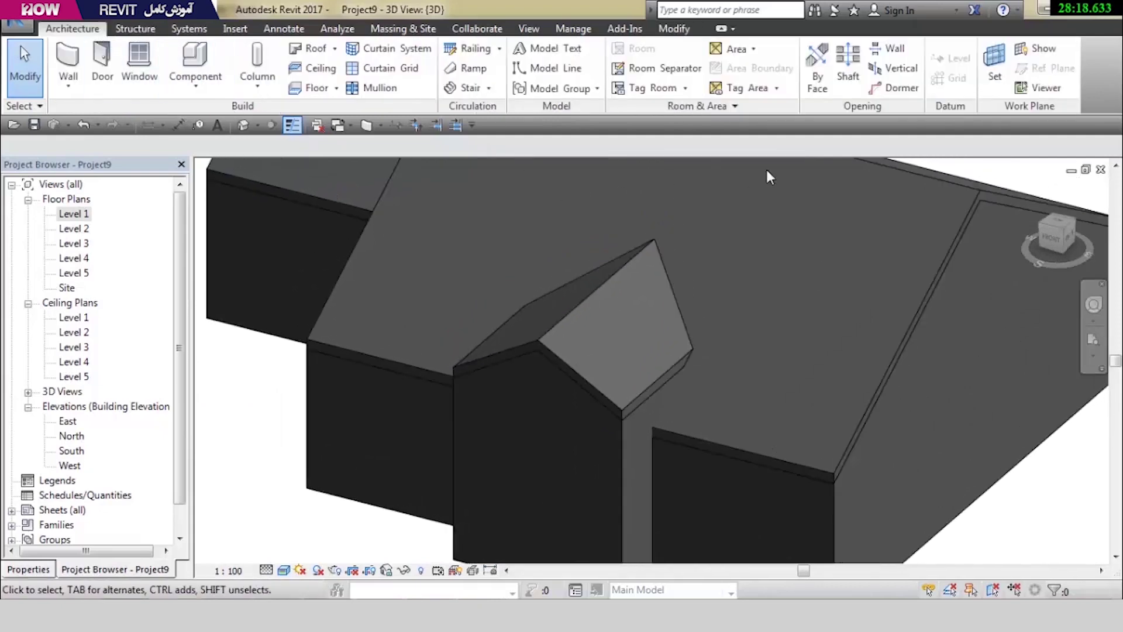
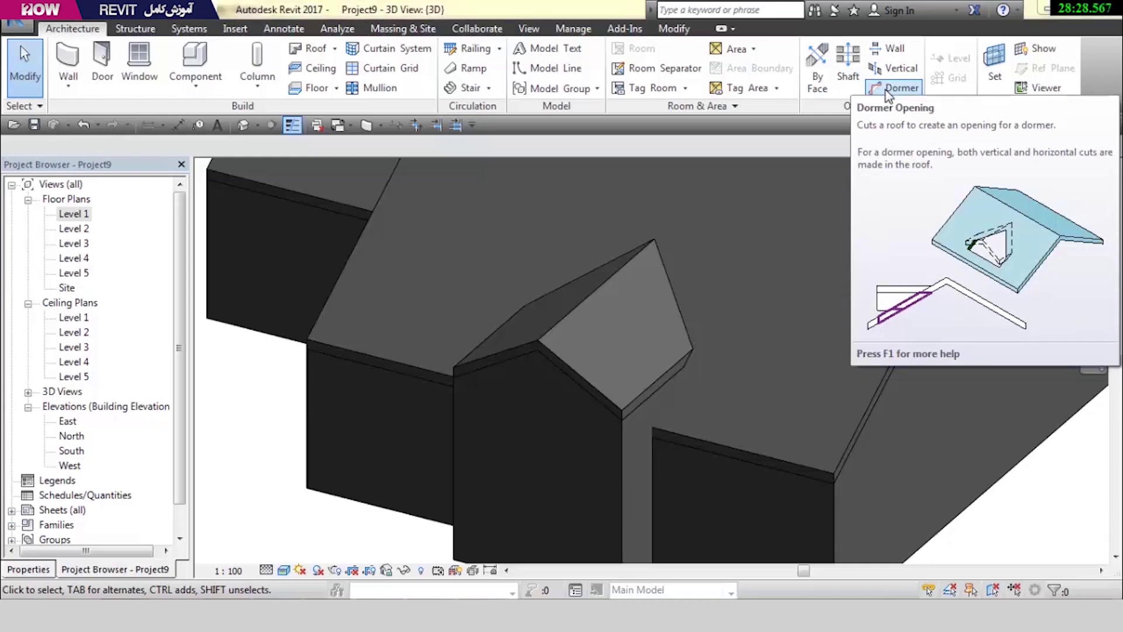
Start a dormer opening on the main roof and switch the view to Wireframe
{"action": "left_click", "coordinate": [883, 91]}
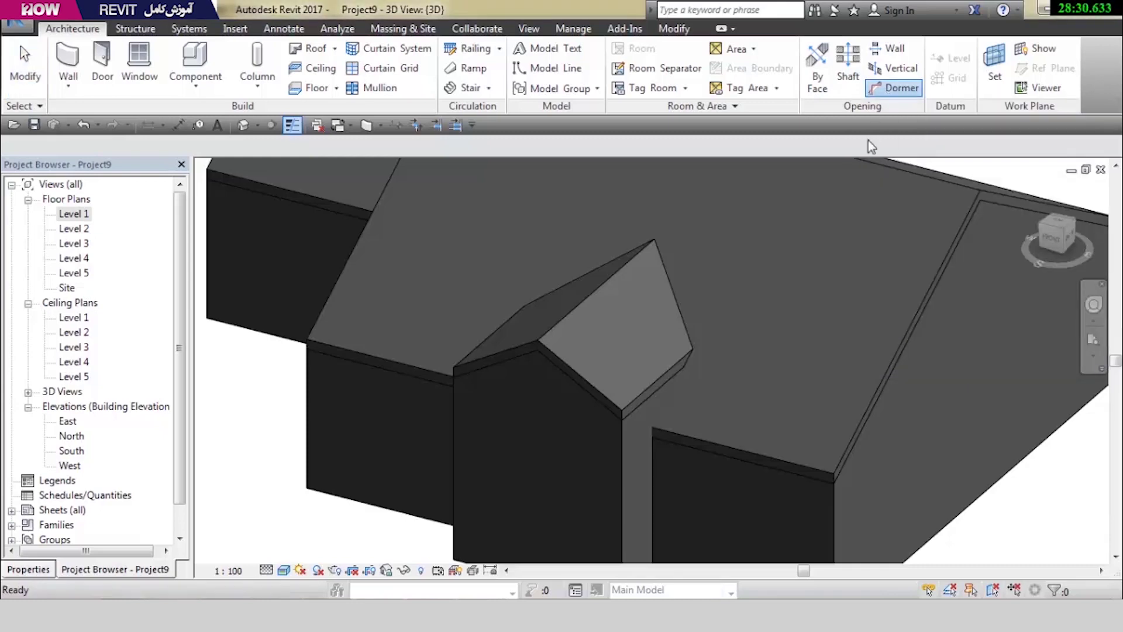
{"action": "left_click", "coordinate": [902, 178]}
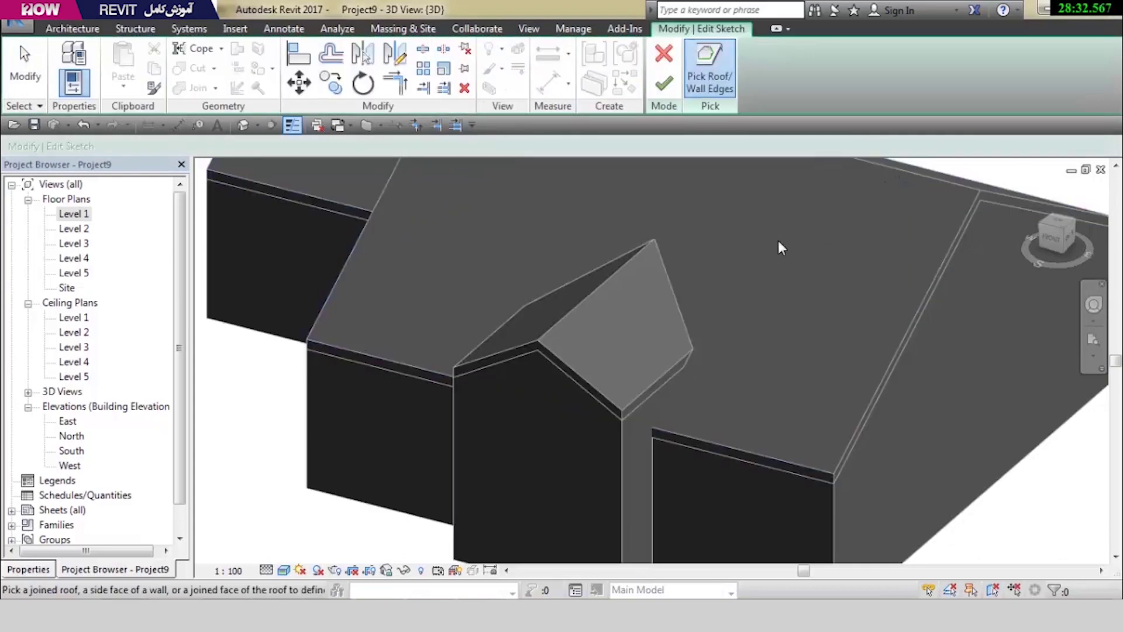
{"action": "mouse_move", "coordinate": [778, 240]}
{"action": "middle_mouse_down", "text": "shift"}
{"action": "mouse_move", "coordinate": [862, 287]}
{"action": "mouse_move", "coordinate": [1010, 283]}
{"action": "middle_mouse_up", "text": "shift"}
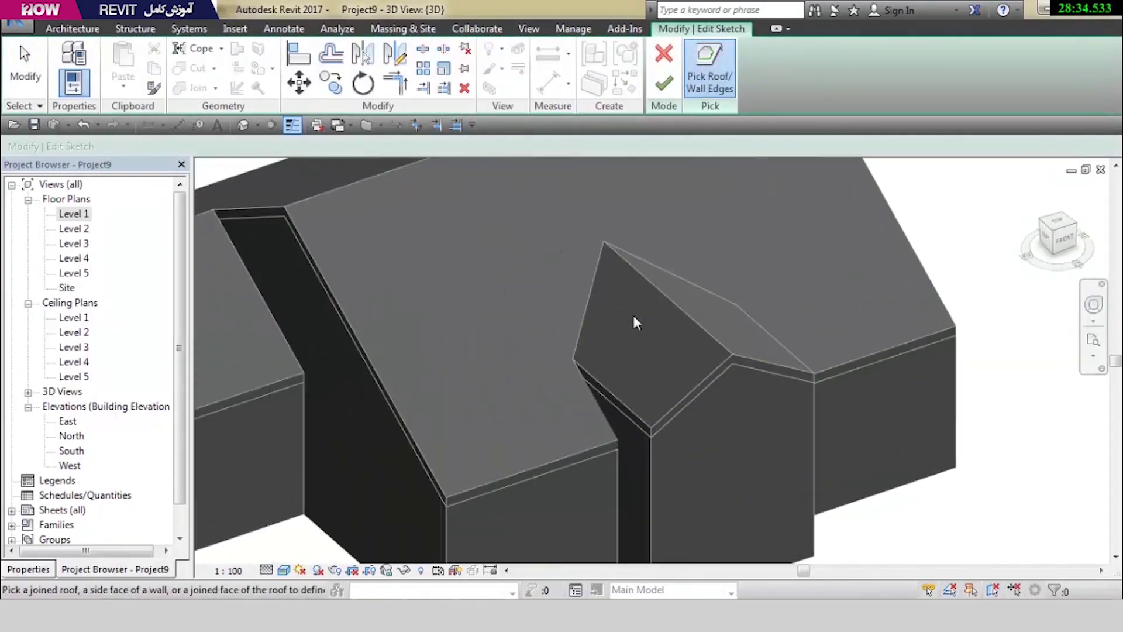
{"action": "mouse_move", "coordinate": [635, 311]}
{"action": "middle_mouse_down", "text": "shift"}
{"action": "mouse_move", "coordinate": [655, 326]}
{"action": "mouse_move", "coordinate": [331, 498]}
{"action": "middle_mouse_up", "text": "shift"}
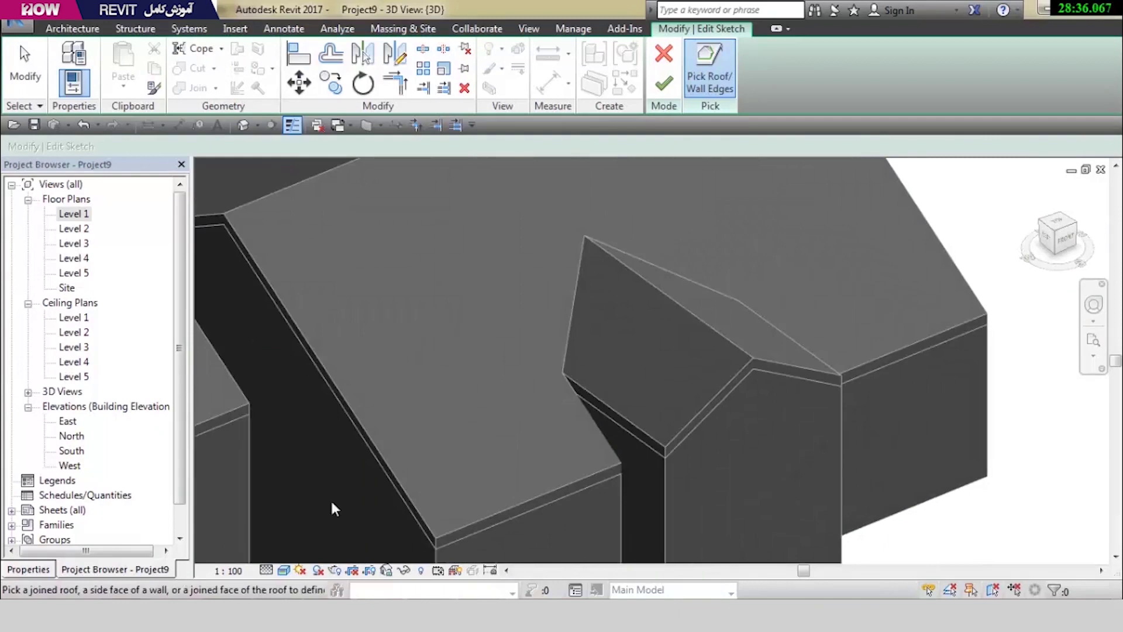
{"action": "left_click", "coordinate": [285, 570]}
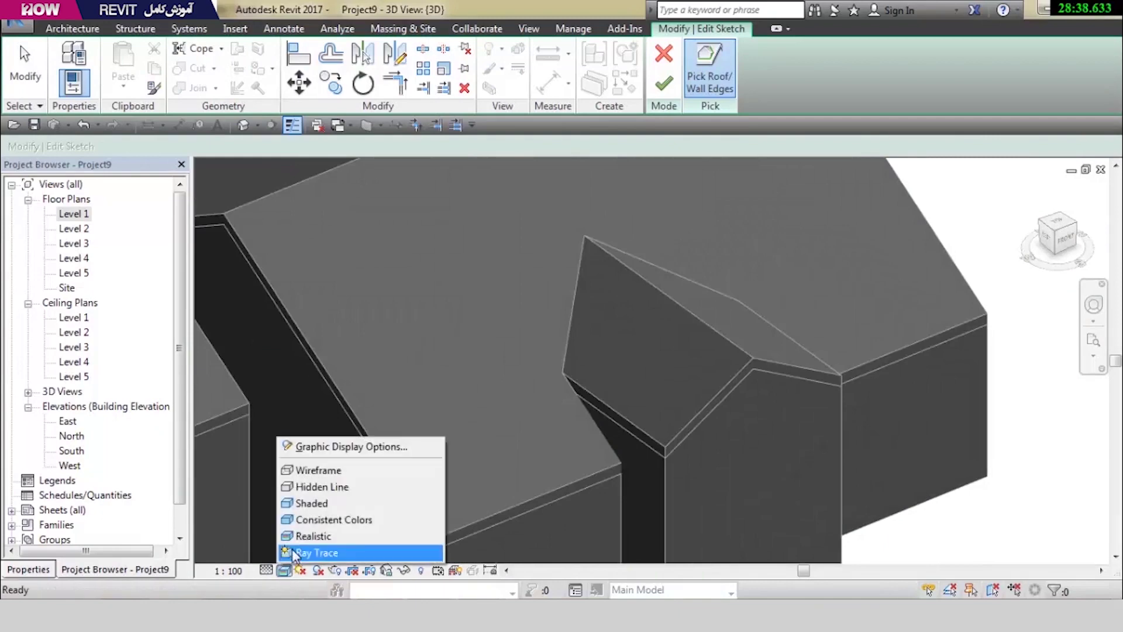
{"action": "left_click", "coordinate": [295, 471]}
{"action": "mouse_move", "coordinate": [702, 329]}
{"action": "middle_mouse_down", "text": "shift"}
{"action": "mouse_move", "coordinate": [664, 345]}
{"action": "mouse_move", "coordinate": [662, 310]}
{"action": "middle_mouse_up", "text": "shift"}
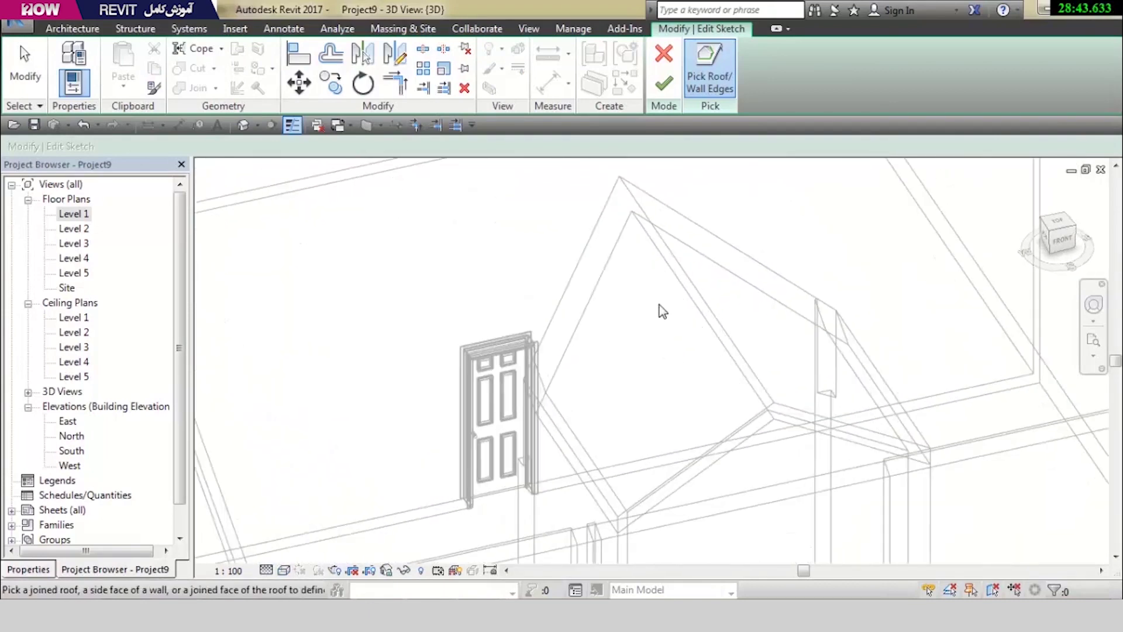
Pick the dormer roof's left and upper right edges and a wall edge as boundaries
{"action": "left_click", "coordinate": [610, 267]}
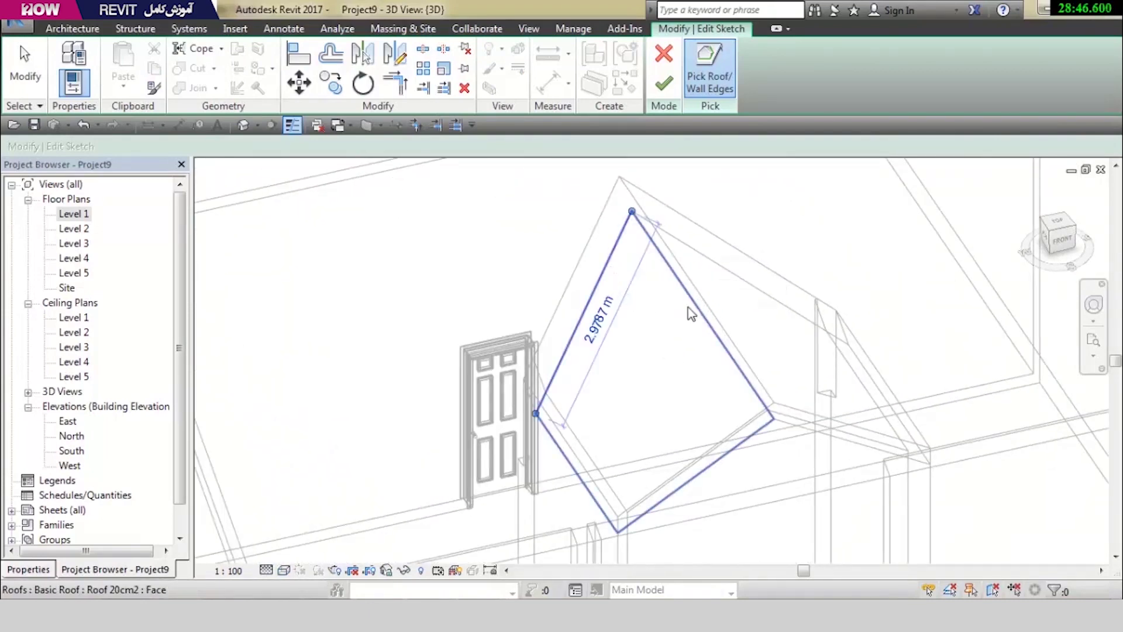
{"action": "left_click", "coordinate": [728, 273]}
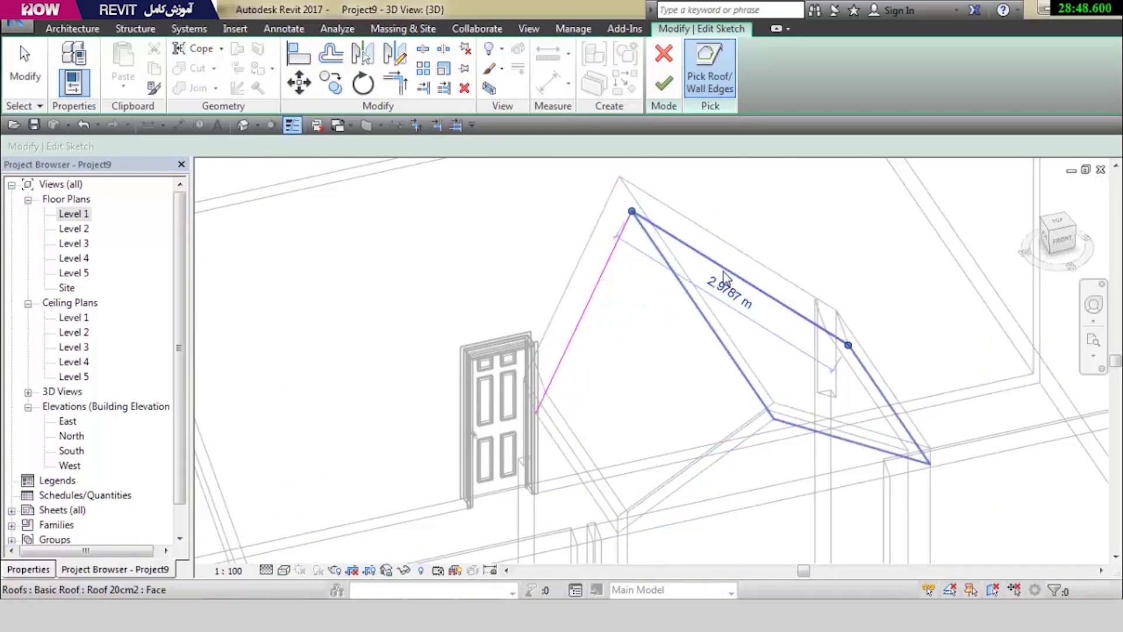
{"action": "mouse_move", "coordinate": [728, 275]}
{"action": "middle_mouse_down", "text": "shift"}
{"action": "mouse_move", "coordinate": [663, 380]}
{"action": "mouse_move", "coordinate": [864, 350]}
{"action": "middle_mouse_up", "text": "shift"}
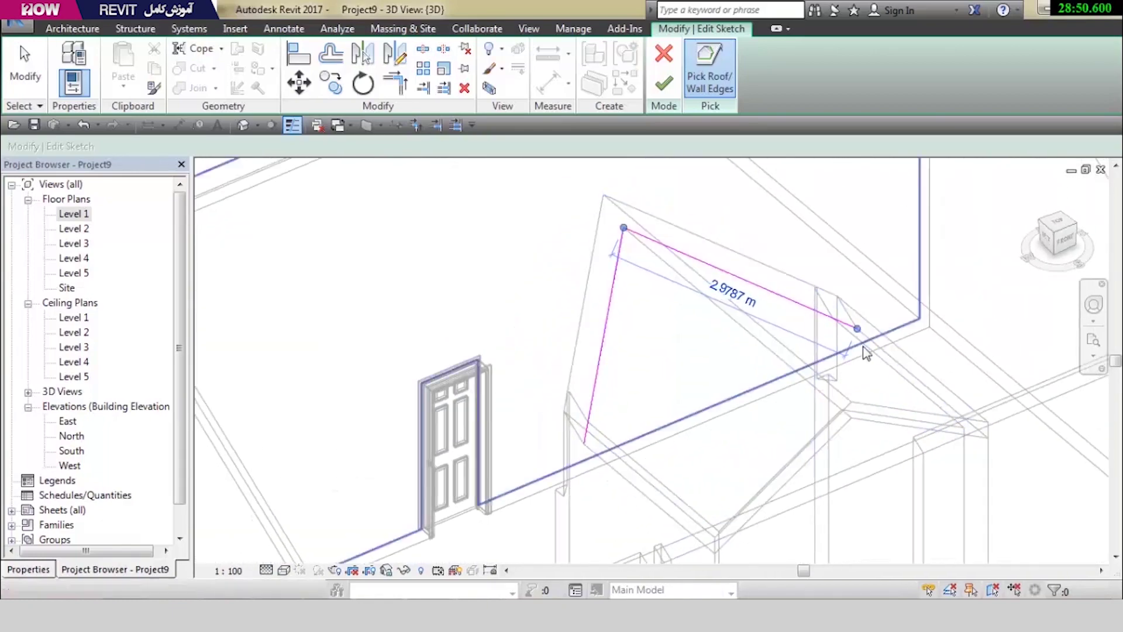
{"action": "scroll", "coordinate": [864, 351], "scroll_direction": "up", "scroll_amount": 3}
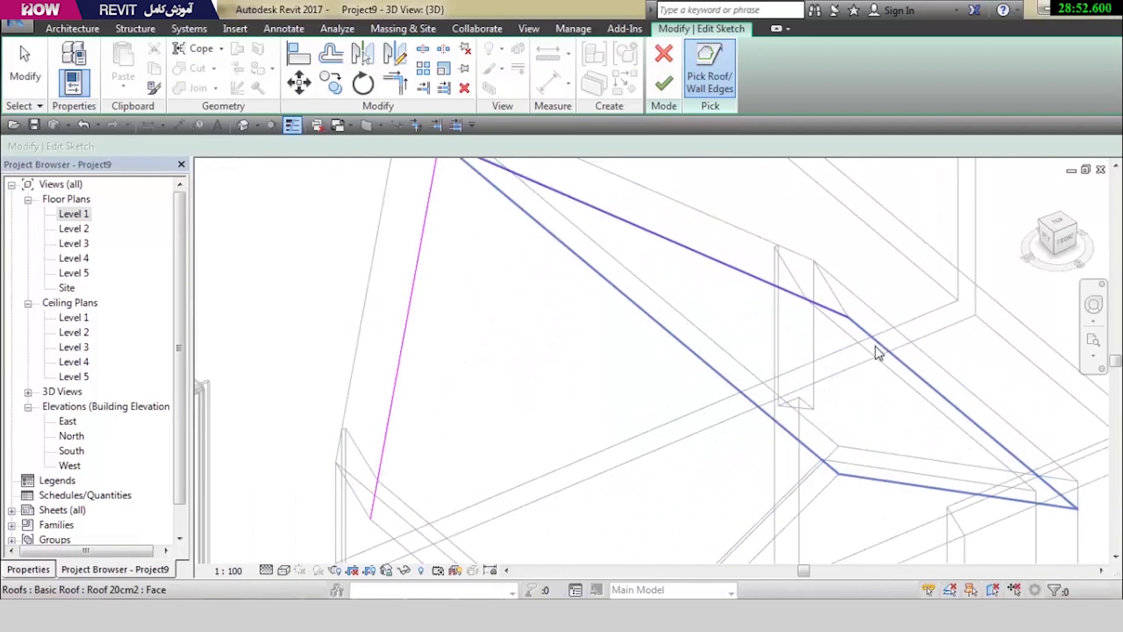
{"action": "scroll", "coordinate": [753, 299], "scroll_direction": "down", "scroll_amount": 3}
{"action": "middle_click_drag", "start_coordinate": [672, 378], "coordinate": [705, 306]}
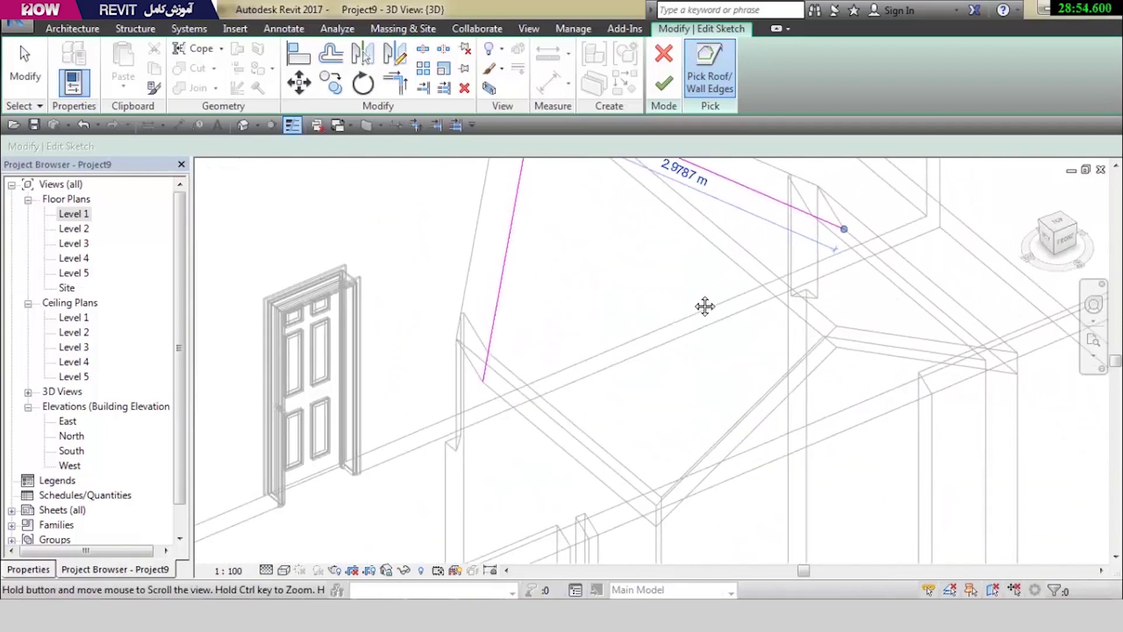
{"action": "scroll", "coordinate": [560, 395], "scroll_direction": "up", "scroll_amount": 3}
{"action": "left_click", "coordinate": [532, 404]}
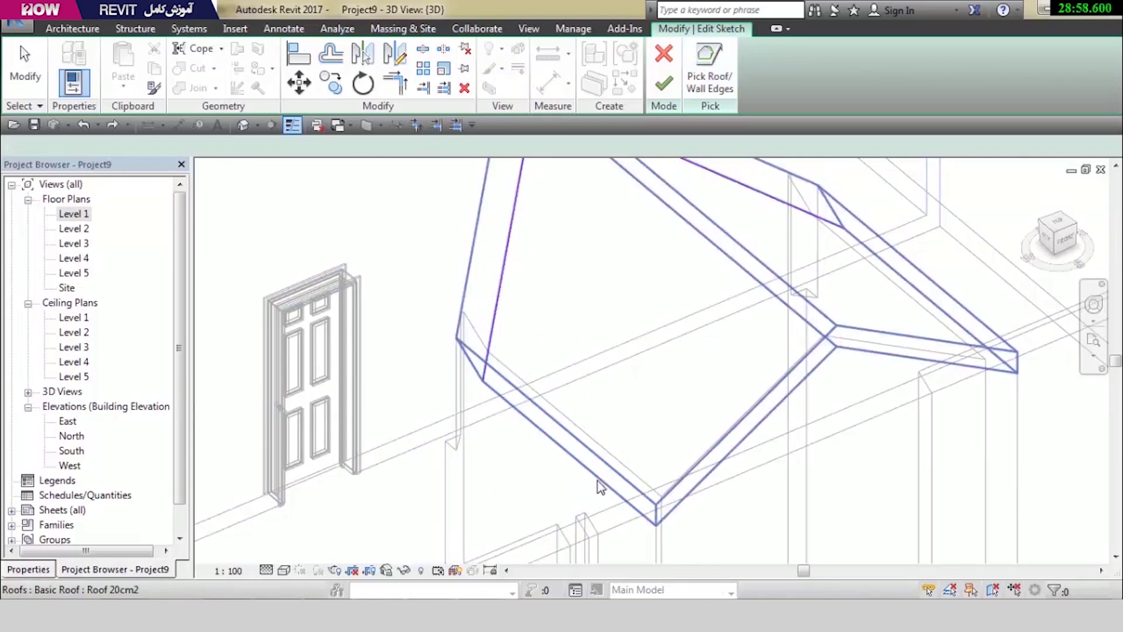
Undo the last boundary and pick another roof edge instead
{"action": "key", "text": "ctrl+z"}
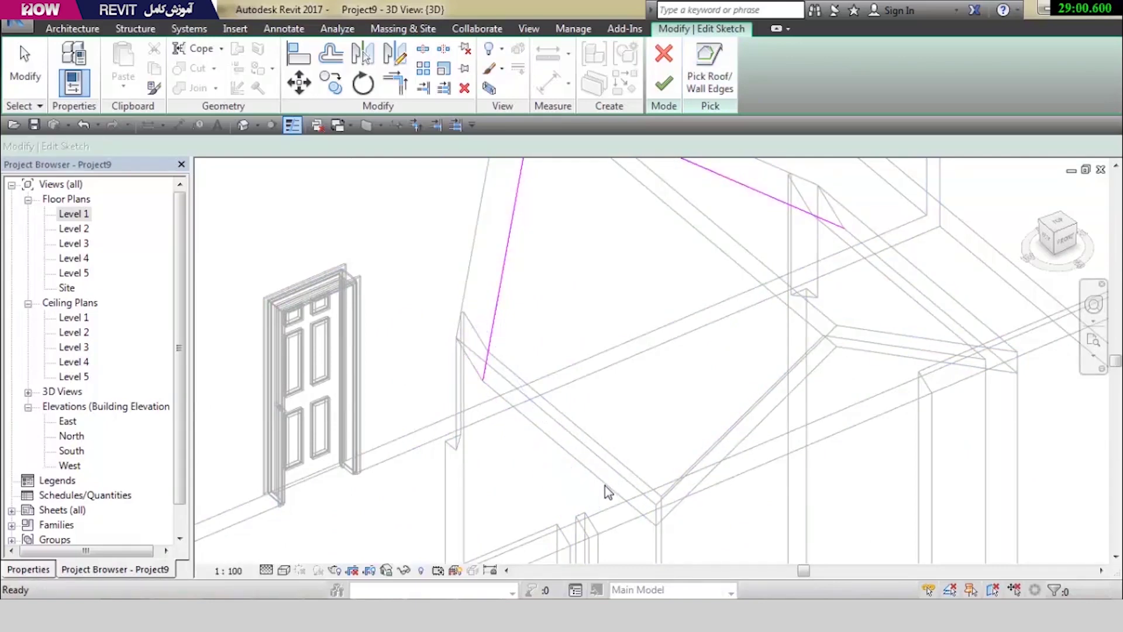
{"action": "middle_click_drag", "start_coordinate": [627, 489], "coordinate": [676, 520], "text": "shift"}
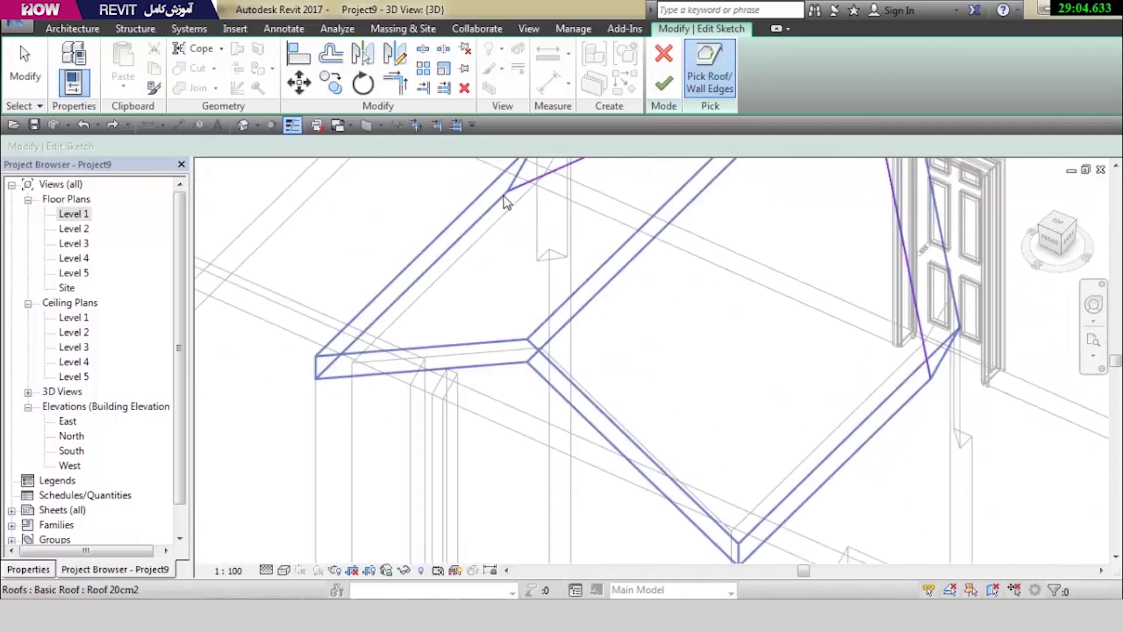
{"action": "left_click", "coordinate": [558, 243]}
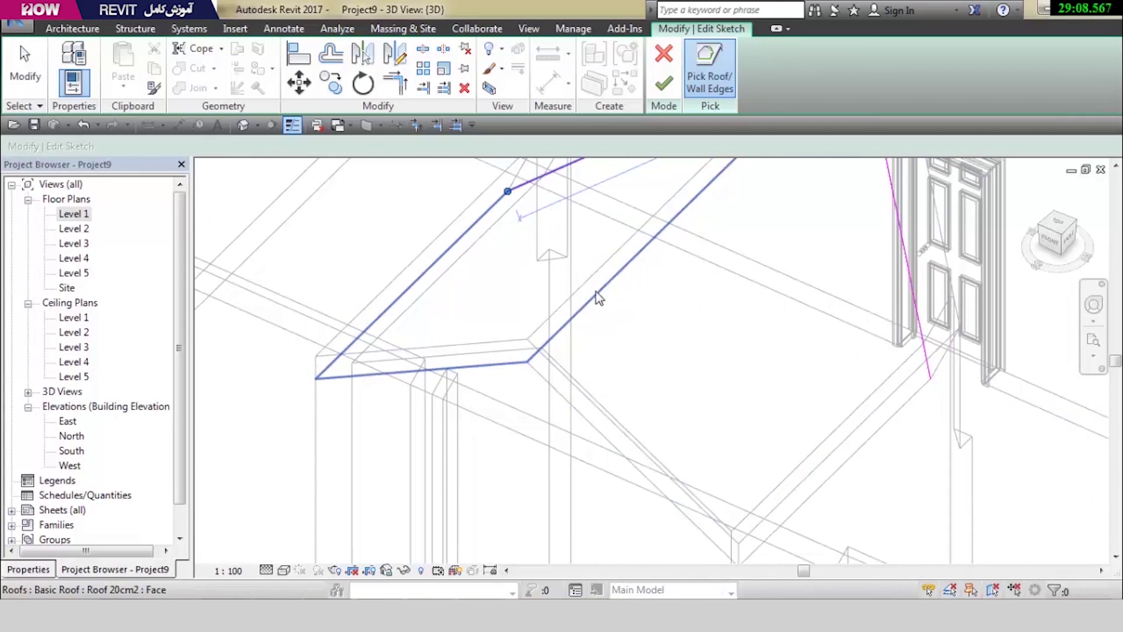
{"action": "middle_click_drag", "start_coordinate": [722, 296], "coordinate": [705, 324]}
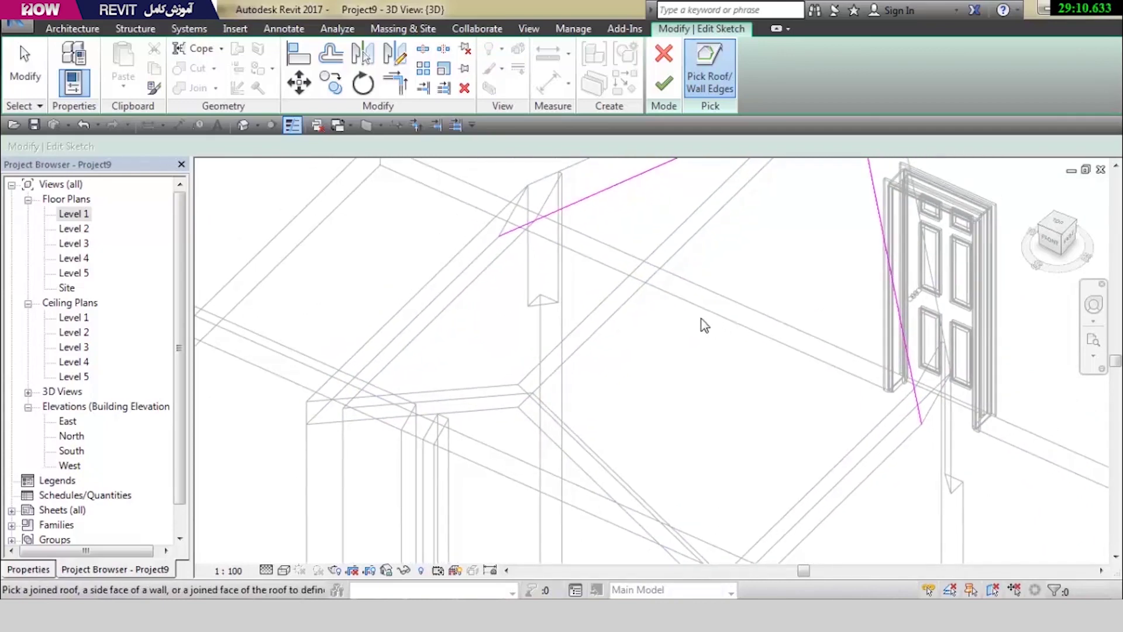
Stop picking edges and finish the dormer sketch, which returns a cut-not-performed warning
{"action": "key", "text": "Escape"}
{"action": "scroll", "coordinate": [701, 318], "scroll_direction": "down", "scroll_amount": 2}
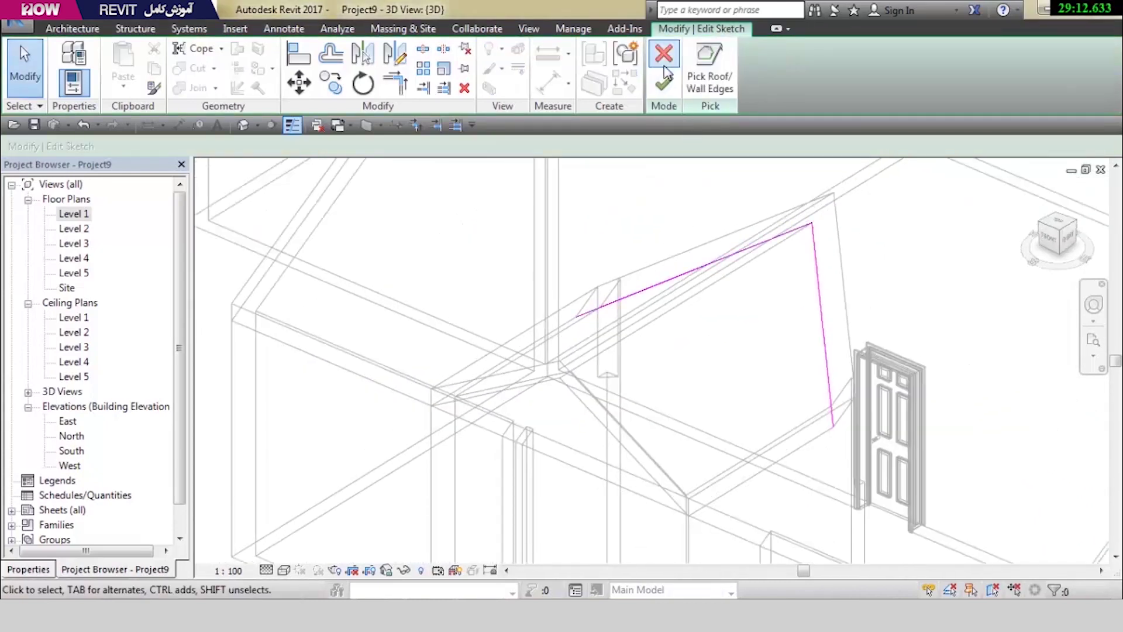
{"action": "key", "text": "Escape"}
{"action": "left_click", "coordinate": [620, 318]}
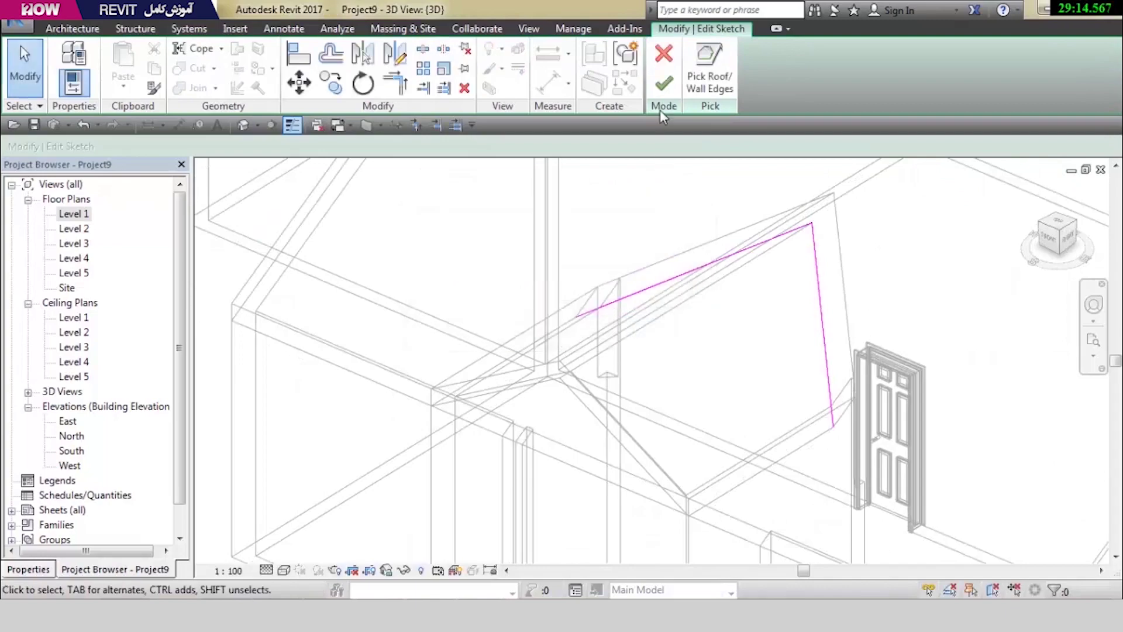
{"action": "left_click", "coordinate": [663, 84]}
Delete the failed dormer opening and restore the Realistic visual style
{"action": "left_click", "coordinate": [799, 573]}
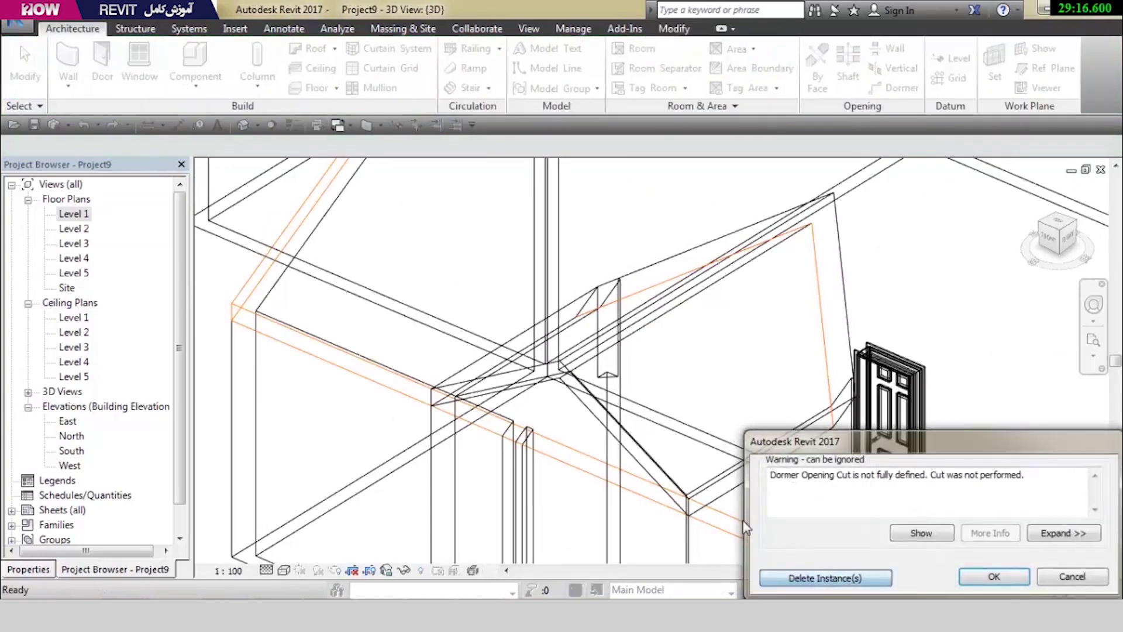
{"action": "middle_click_drag", "start_coordinate": [695, 456], "coordinate": [345, 550]}
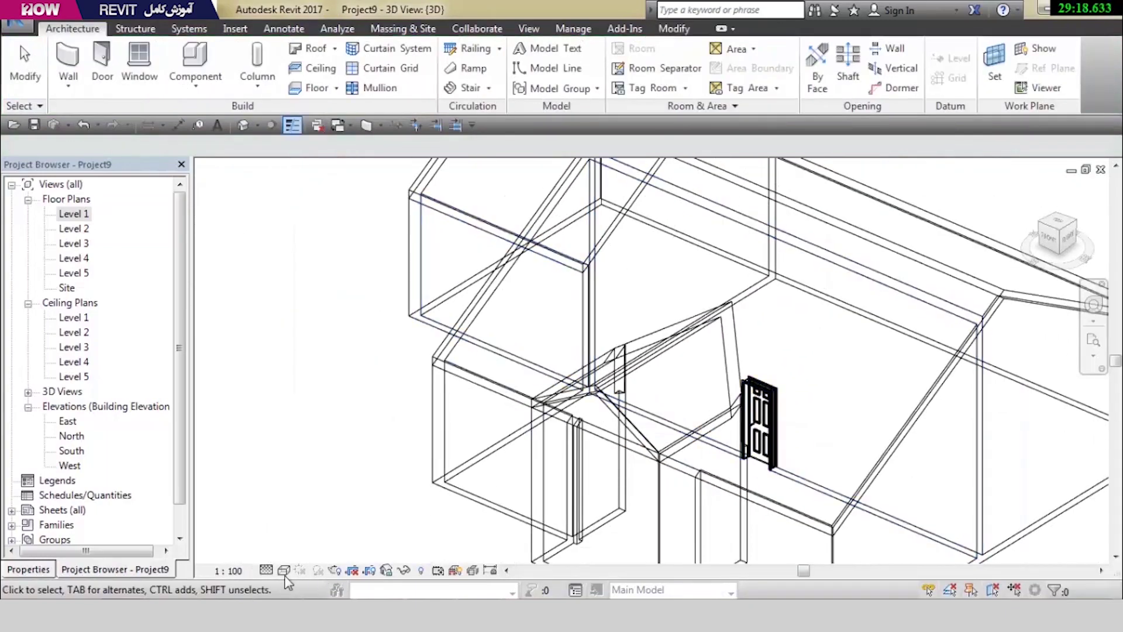
{"action": "left_click", "coordinate": [284, 570]}
{"action": "left_click", "coordinate": [316, 536]}
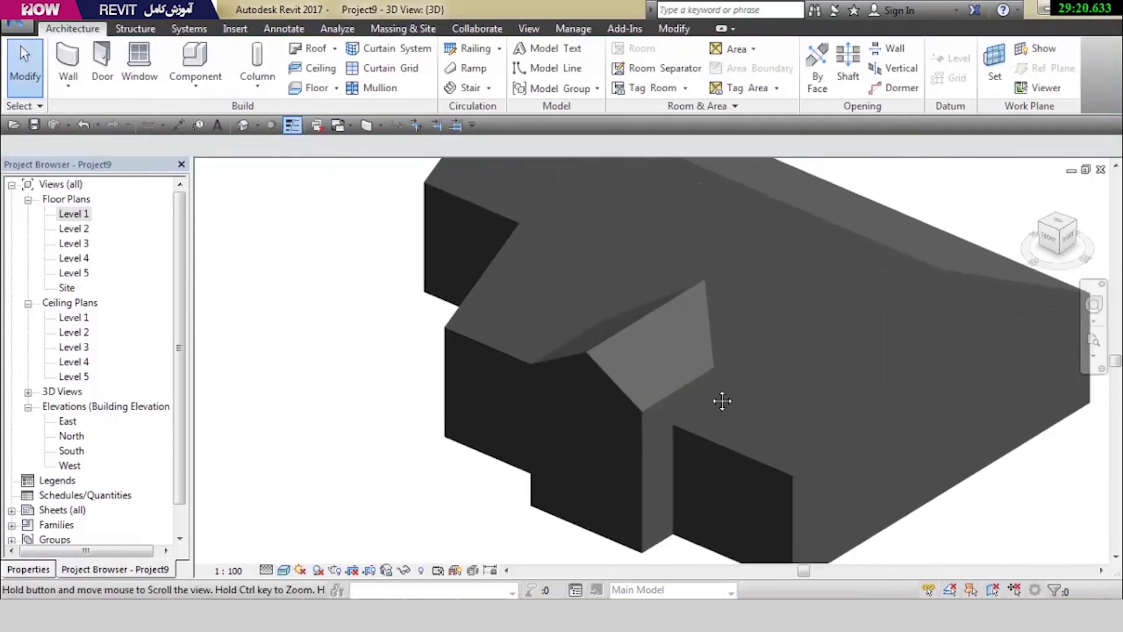
{"action": "middle_click_drag", "start_coordinate": [723, 401], "coordinate": [704, 433]}
Select the main roof and drag its front footprint line out past the wall
{"action": "left_click", "coordinate": [704, 433]}
{"action": "middle_click_drag", "start_coordinate": [637, 376], "coordinate": [1040, 240], "text": "shift"}
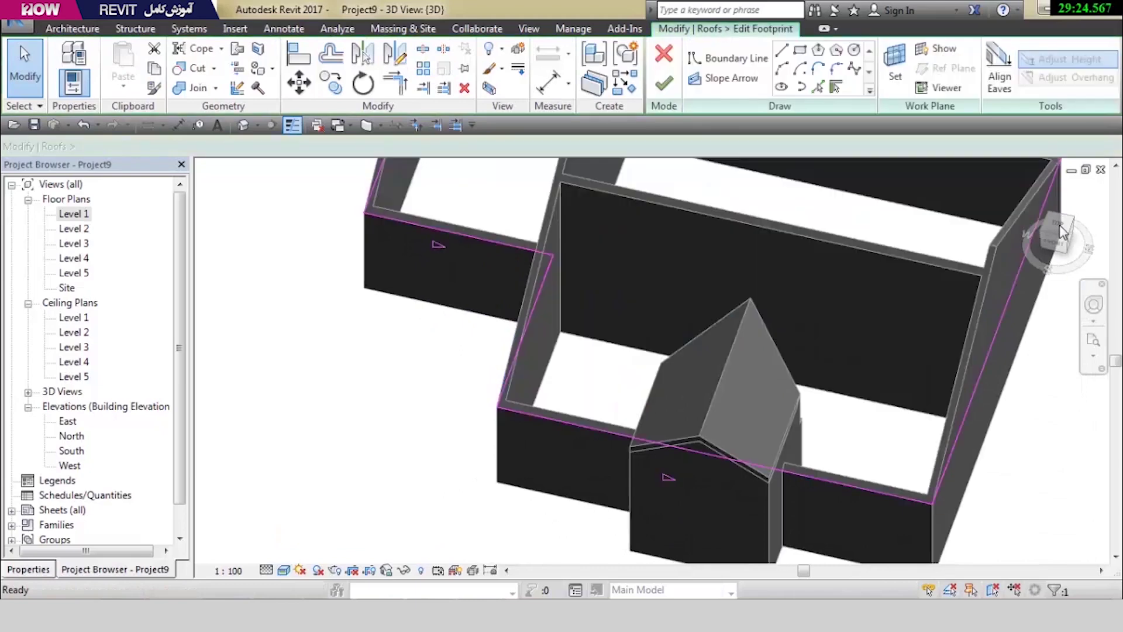
{"action": "left_click", "coordinate": [1065, 235]}
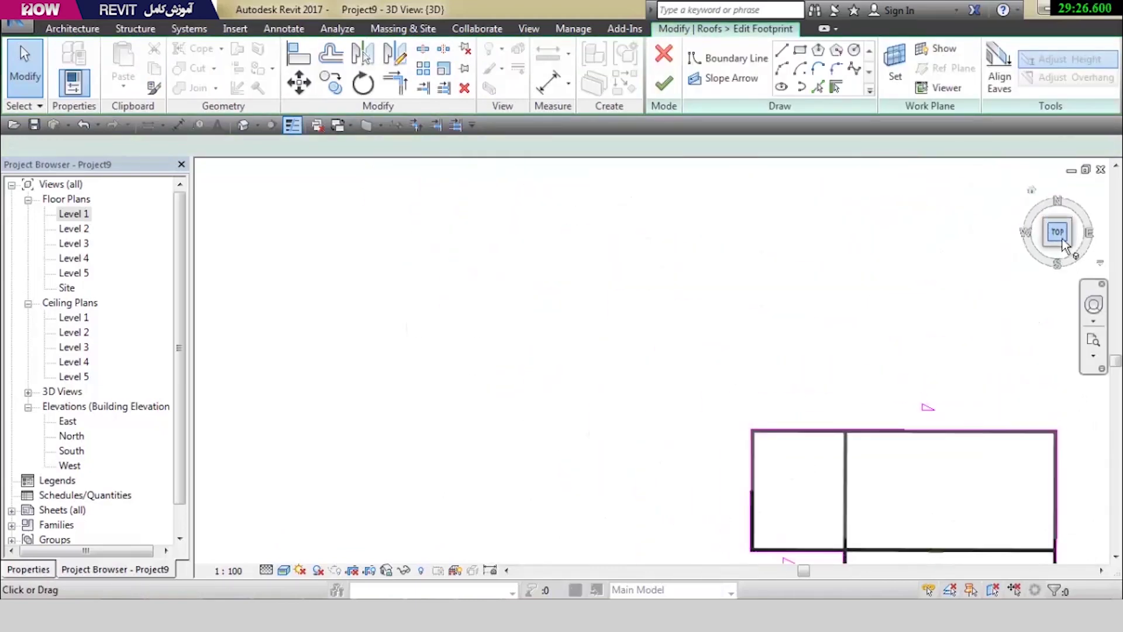
{"action": "scroll", "coordinate": [760, 380], "scroll_direction": "up", "scroll_amount": 3}
{"action": "scroll", "coordinate": [722, 429], "scroll_direction": "up", "scroll_amount": 2}
{"action": "scroll", "coordinate": [714, 467], "scroll_direction": "up", "scroll_amount": 3}
{"action": "left_click", "coordinate": [714, 489]}
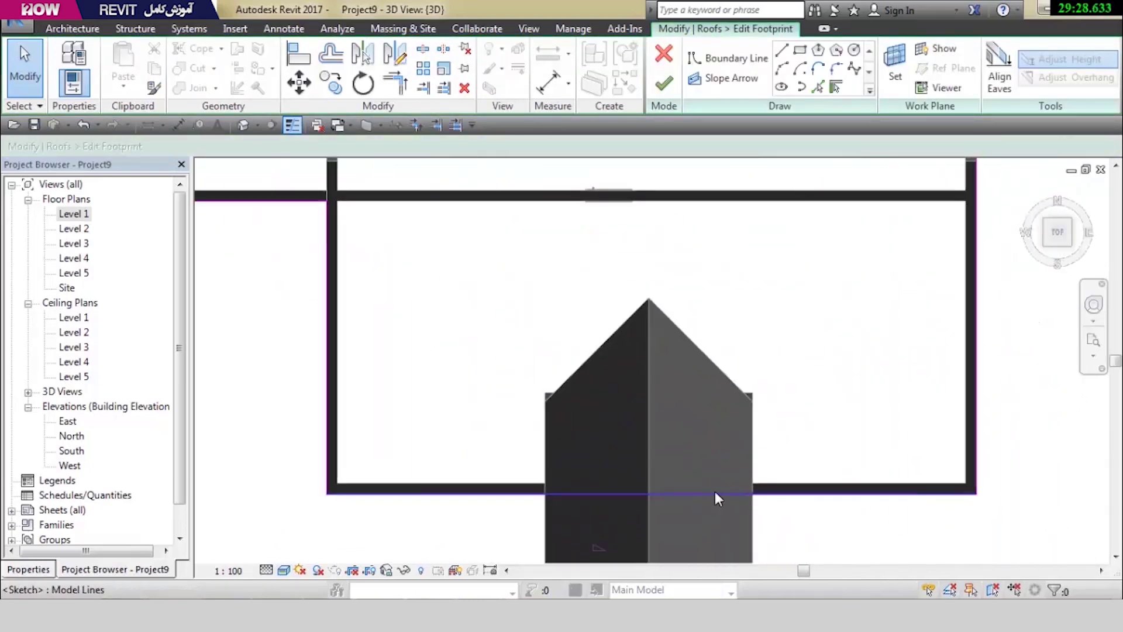
{"action": "left_click_drag", "start_coordinate": [714, 491], "coordinate": [716, 515]}
{"action": "key", "text": "Escape"}
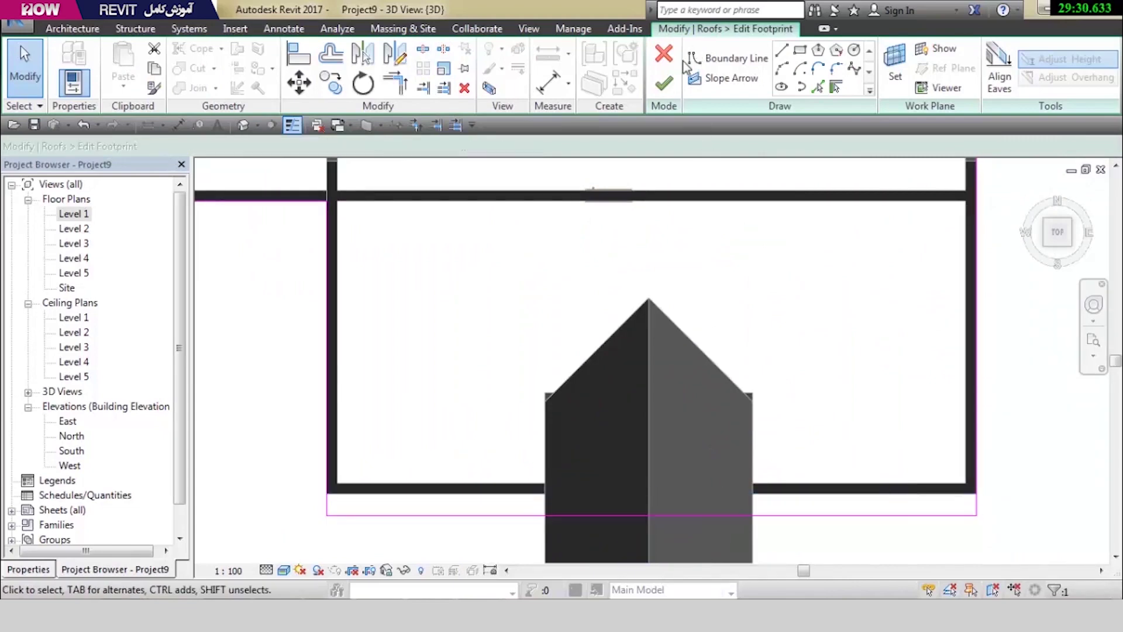
Finish the roof footprint edit and clear the selection
{"action": "left_click", "coordinate": [662, 89]}
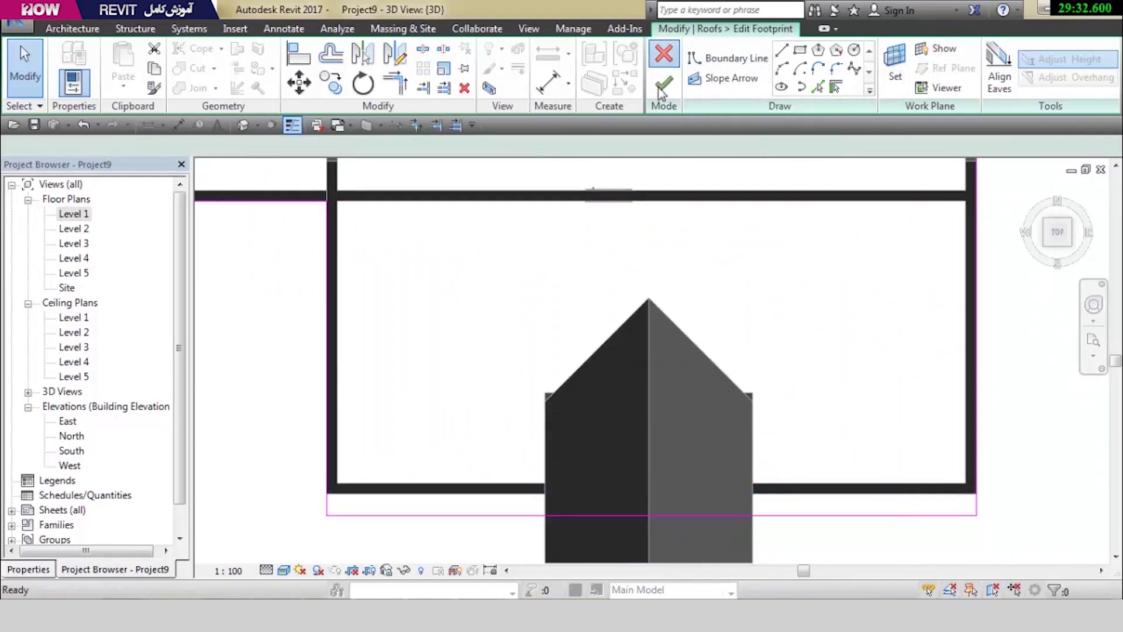
{"action": "left_click", "coordinate": [663, 85]}
{"action": "mouse_move", "coordinate": [754, 483]}
{"action": "middle_mouse_down", "text": "shift"}
{"action": "mouse_move", "coordinate": [692, 373]}
{"action": "mouse_move", "coordinate": [666, 149]}
{"action": "middle_mouse_up", "text": "shift"}
{"action": "left_click", "coordinate": [669, 83]}
{"action": "key", "text": "Escape"}
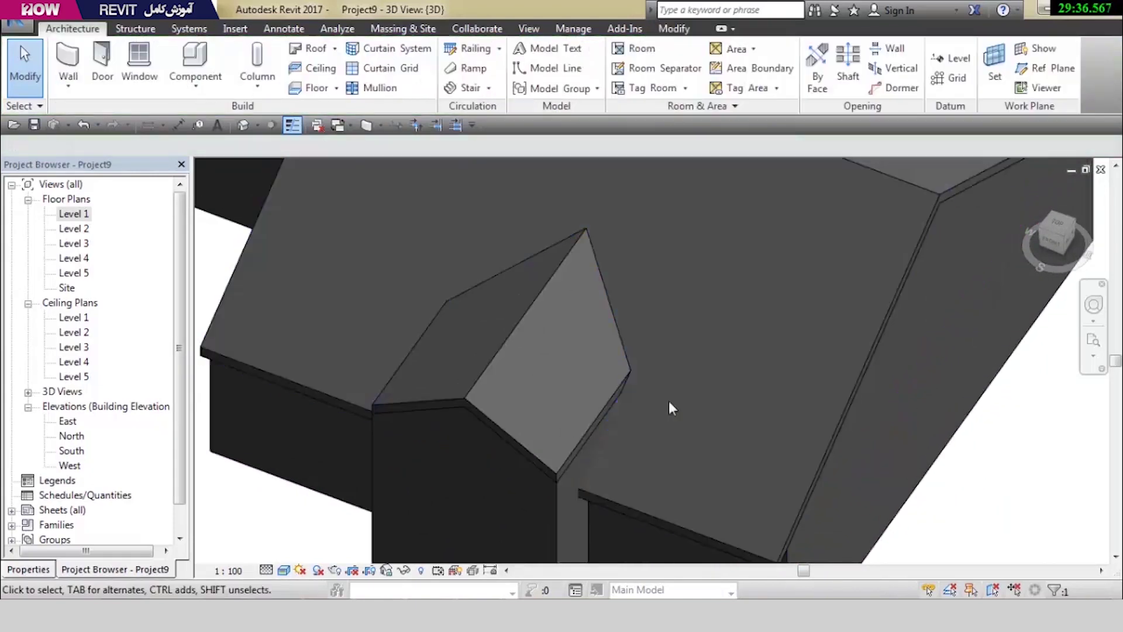
{"action": "mouse_move", "coordinate": [669, 401]}
{"action": "middle_mouse_down"}
{"action": "mouse_move", "coordinate": [741, 405]}
{"action": "mouse_move", "coordinate": [663, 345]}
{"action": "middle_mouse_up"}
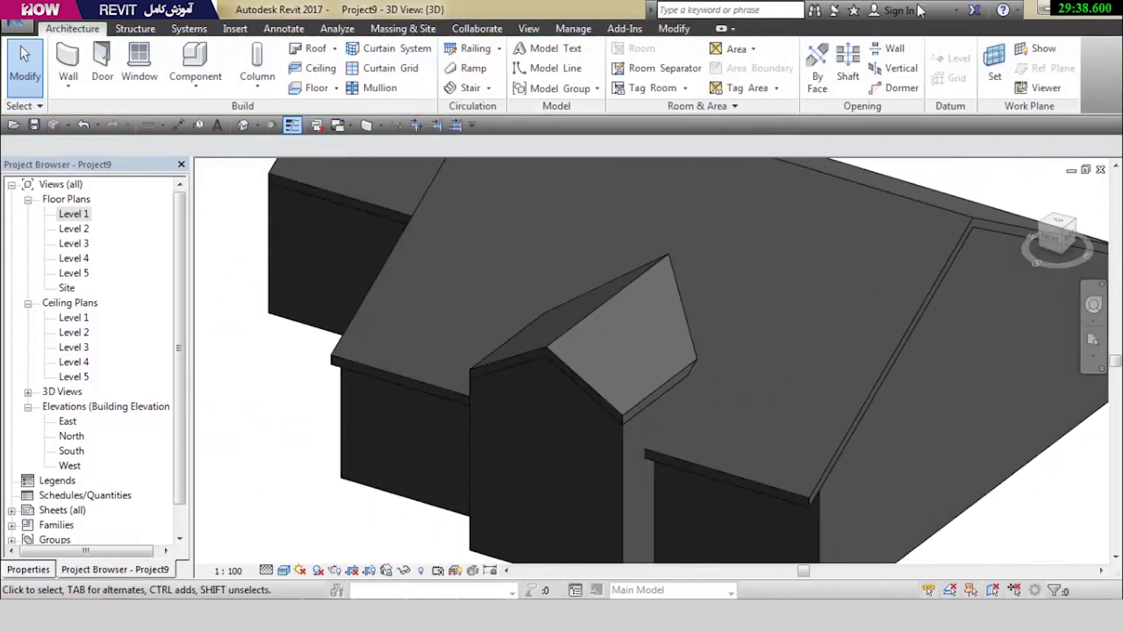
Start a new dormer opening on the main roof in Wireframe view
{"action": "left_click", "coordinate": [889, 89]}
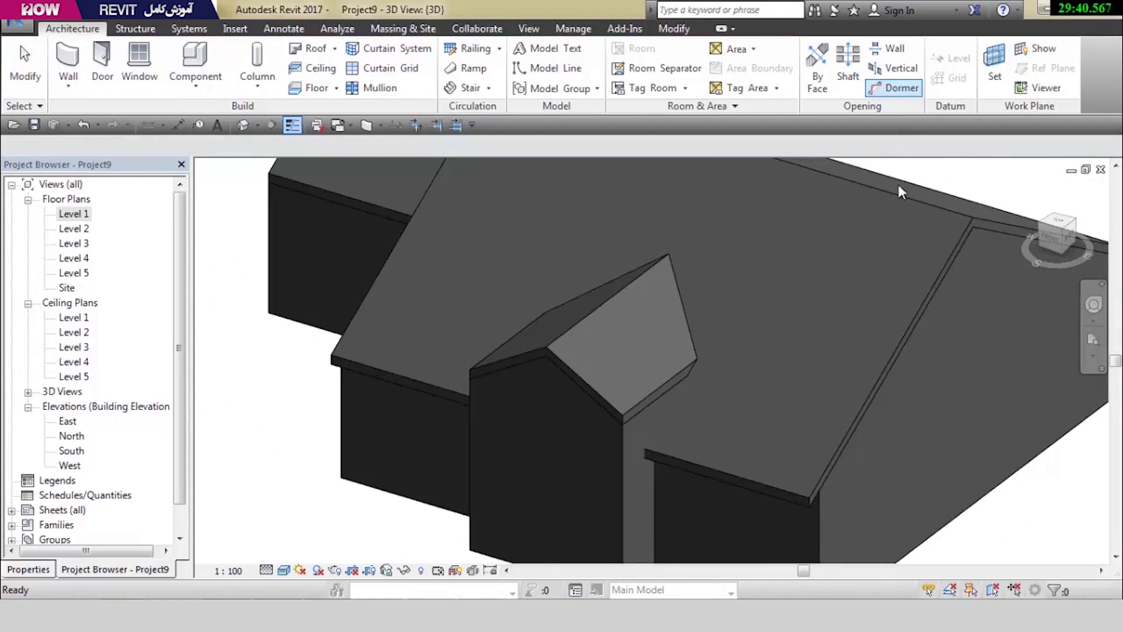
{"action": "left_click", "coordinate": [898, 199]}
{"action": "scroll", "coordinate": [720, 291], "scroll_direction": "up", "scroll_amount": 2}
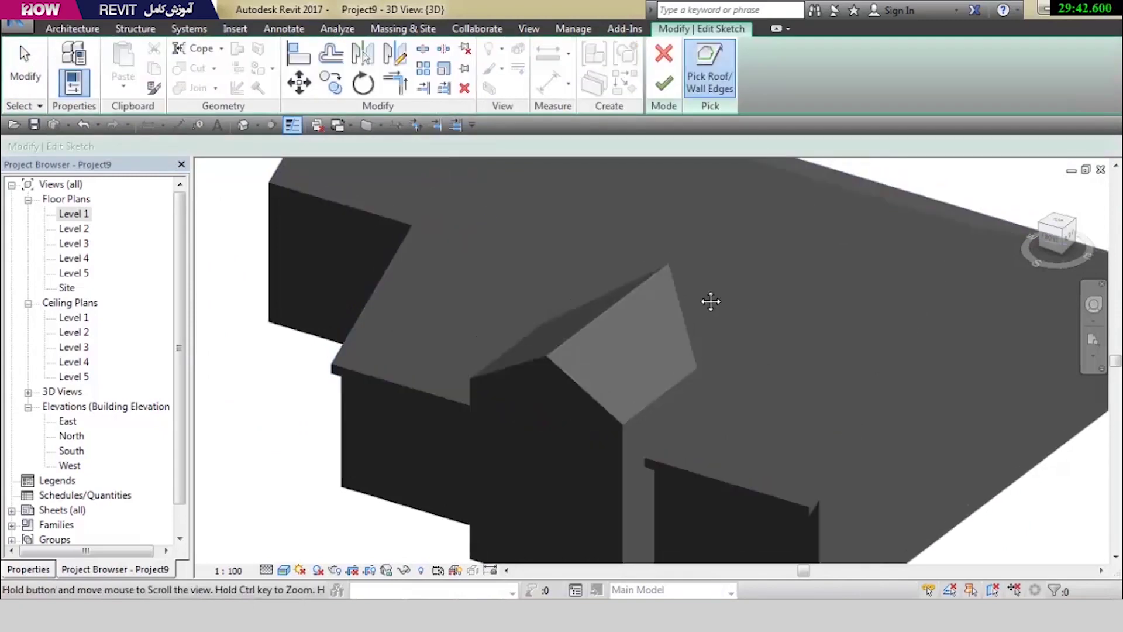
{"action": "scroll", "coordinate": [667, 314], "scroll_direction": "up", "scroll_amount": 1}
{"action": "scroll", "coordinate": [667, 314], "scroll_direction": "up", "scroll_amount": 1}
{"action": "left_click", "coordinate": [283, 572]}
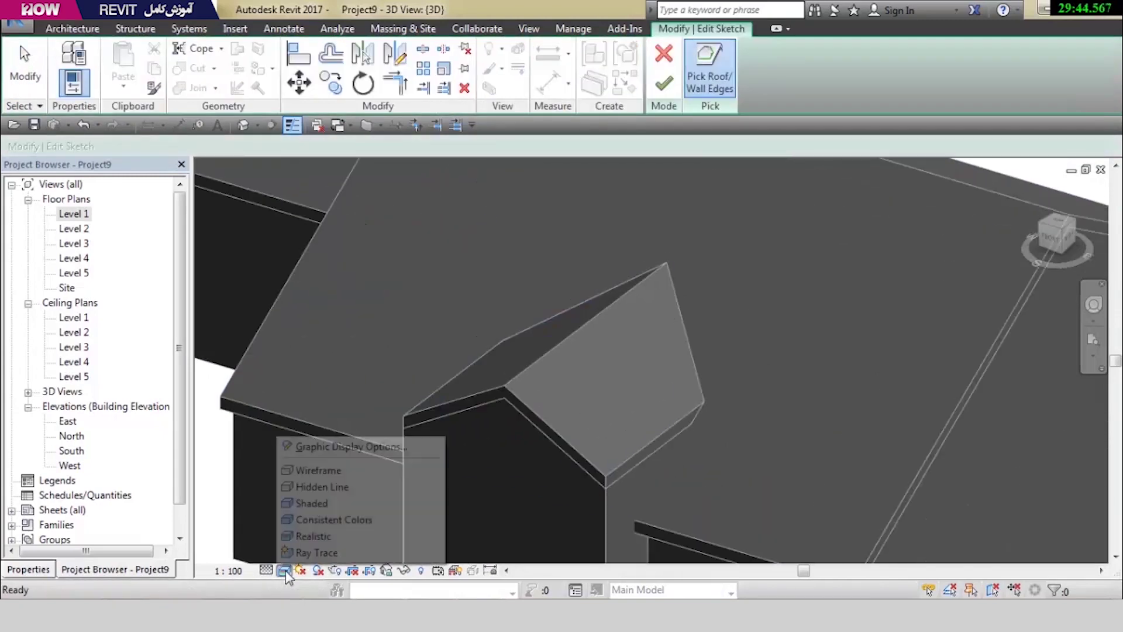
{"action": "left_click", "coordinate": [303, 470]}
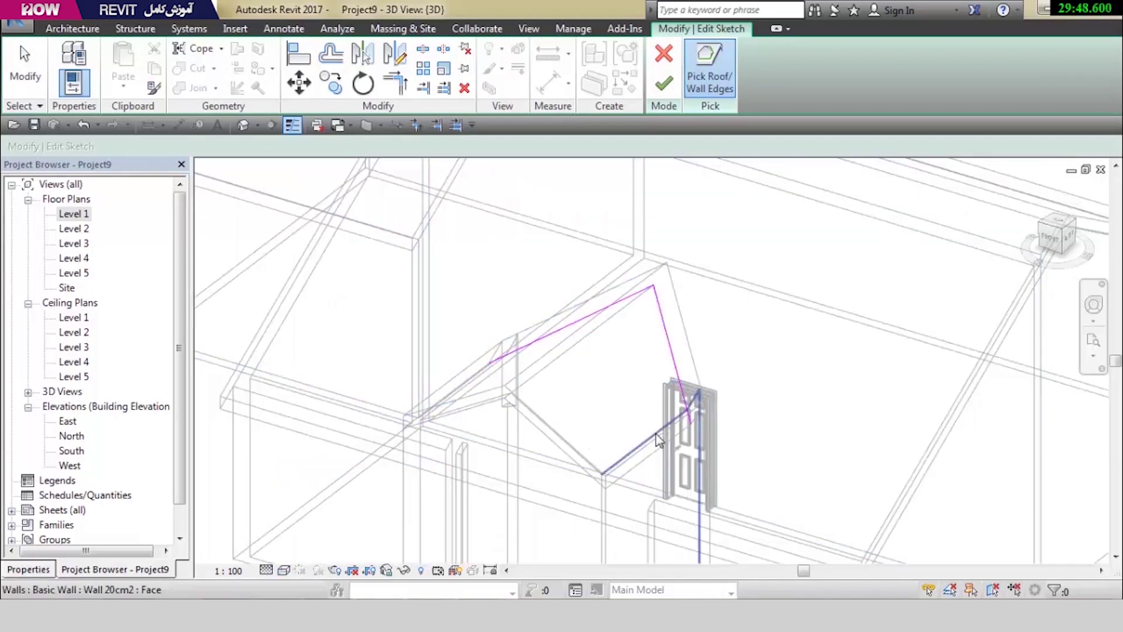
Pick the wall edge by the door, the left wall edge and the long wall edge as boundaries
{"action": "left_click", "coordinate": [672, 456]}
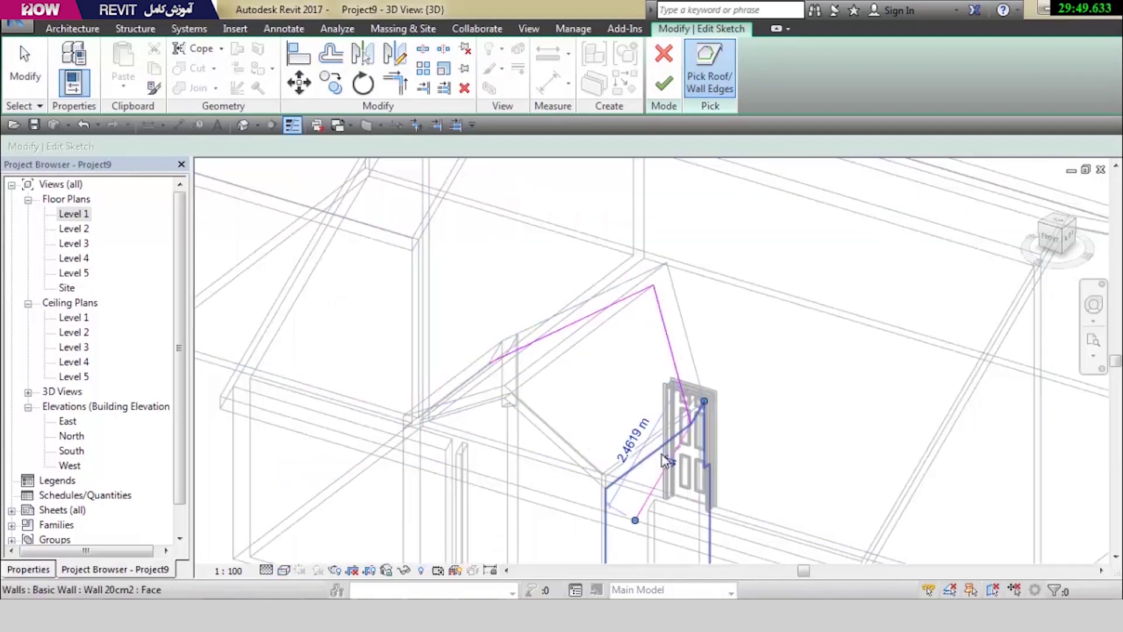
{"action": "left_click", "coordinate": [462, 397]}
{"action": "middle_click_drag", "start_coordinate": [608, 383], "coordinate": [667, 389], "text": "shift"}
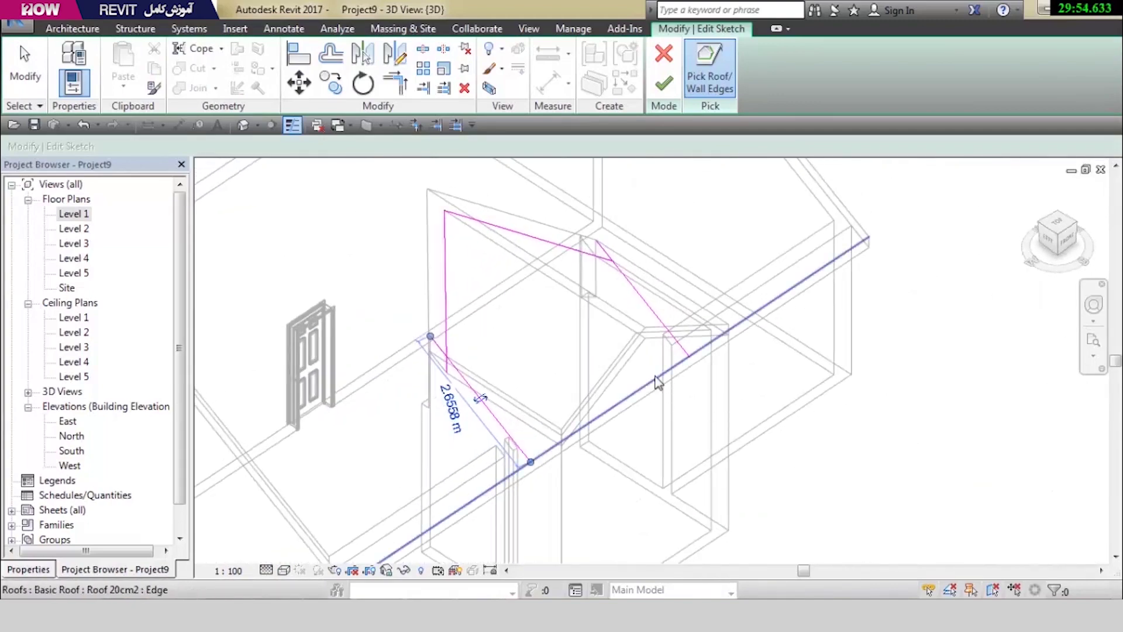
{"action": "left_click", "coordinate": [657, 377]}
{"action": "scroll", "coordinate": [591, 338], "scroll_direction": "up", "scroll_amount": 2}
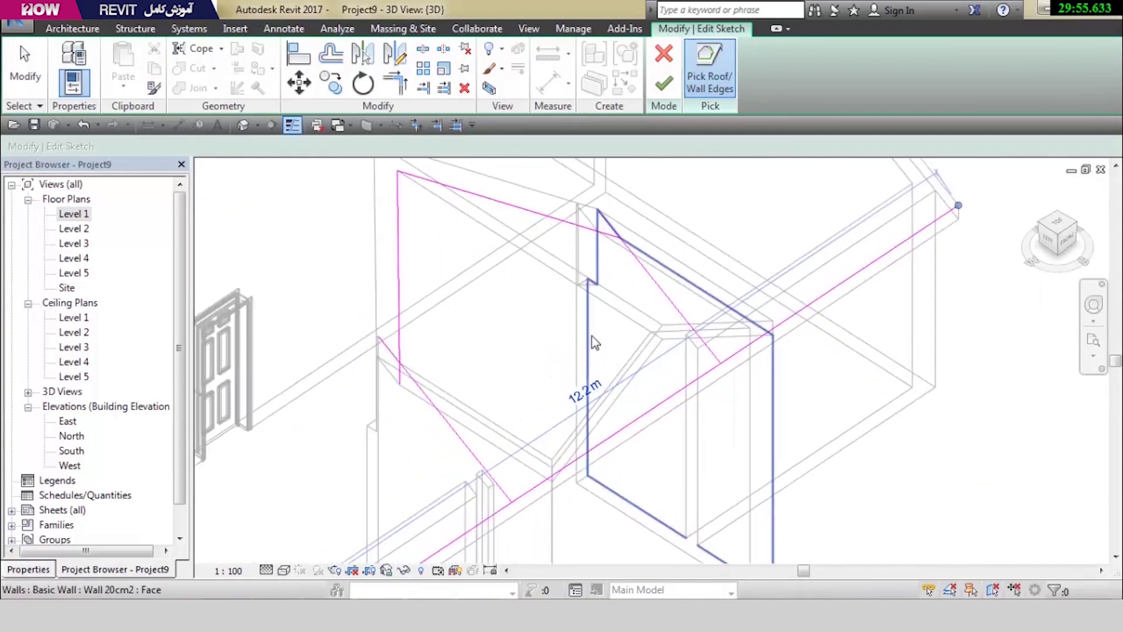
Trim/Extend the top, diagonal, long and bottom sketch lines to corners, closing the outline
{"action": "left_click", "coordinate": [395, 82]}
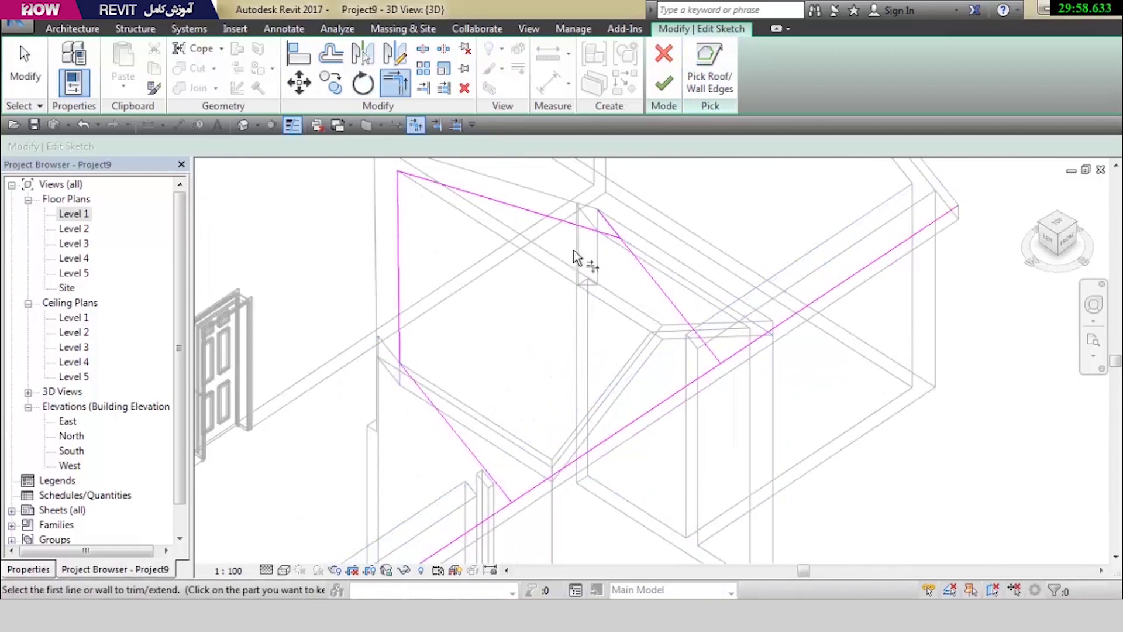
{"action": "left_click", "coordinate": [625, 252]}
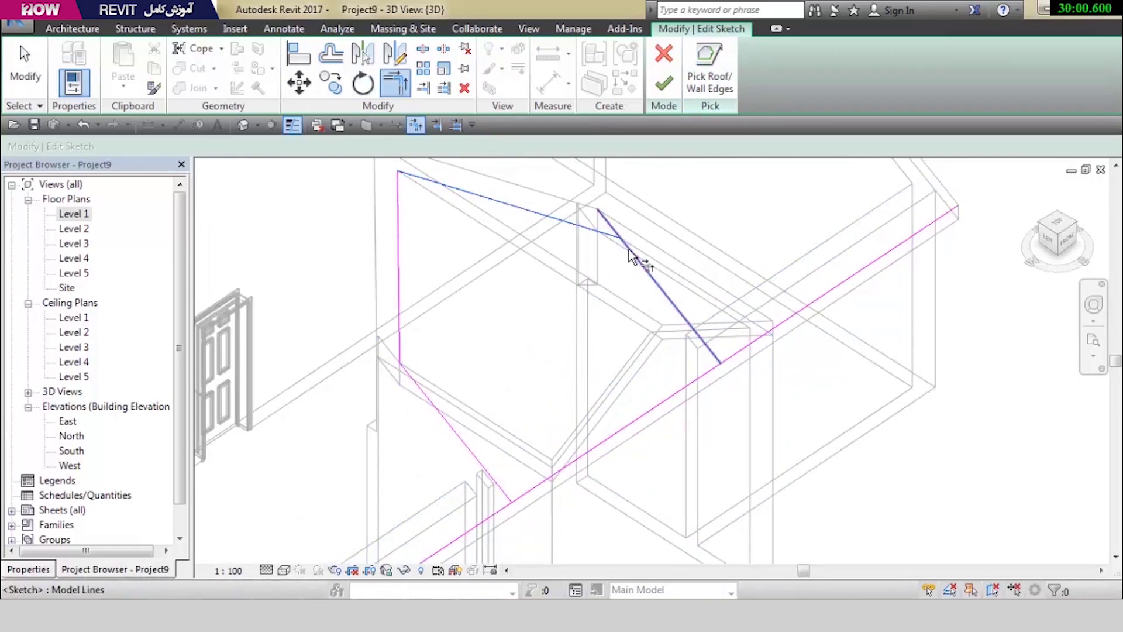
{"action": "left_click", "coordinate": [624, 248]}
{"action": "left_click", "coordinate": [705, 345]}
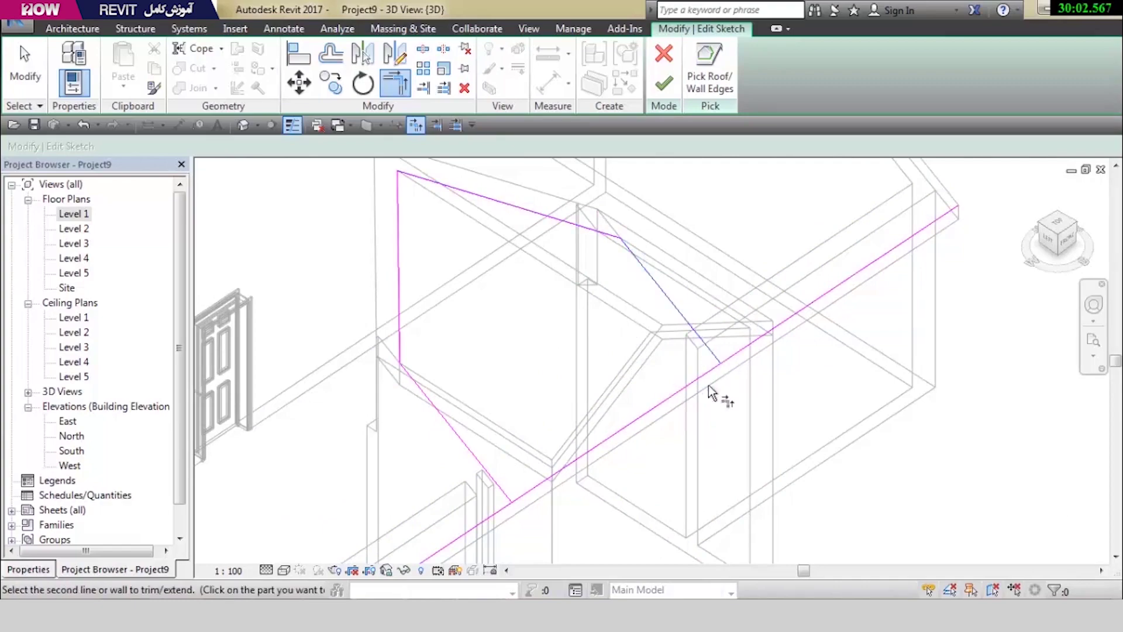
{"action": "left_click", "coordinate": [711, 370]}
{"action": "left_click", "coordinate": [499, 494]}
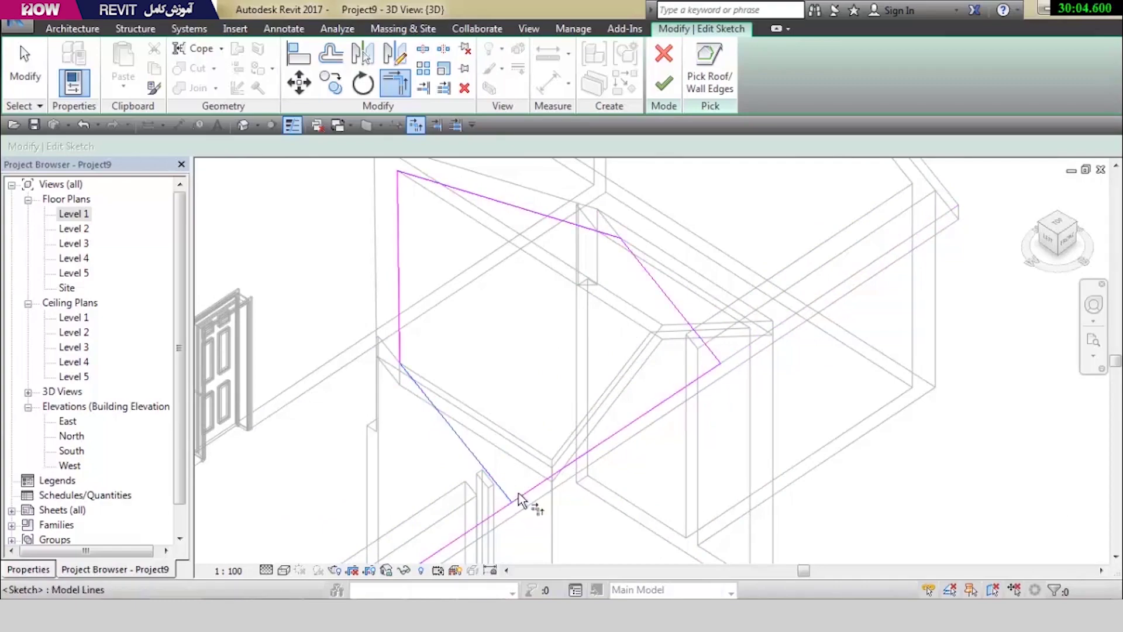
{"action": "mouse_move", "coordinate": [521, 500]}
{"action": "middle_mouse_down", "text": "shift"}
{"action": "mouse_move", "coordinate": [527, 383]}
{"action": "mouse_move", "coordinate": [502, 233]}
{"action": "mouse_move", "coordinate": [547, 339]}
{"action": "middle_mouse_up", "text": "shift"}
{"action": "mouse_move", "coordinate": [483, 246]}
{"action": "middle_mouse_down", "text": "shift"}
{"action": "mouse_move", "coordinate": [436, 220]}
{"action": "mouse_move", "coordinate": [454, 218]}
{"action": "mouse_move", "coordinate": [503, 290]}
{"action": "middle_mouse_up", "text": "shift"}
Finish the dormer opening sketch and view the cut in Realistic style
{"action": "left_click", "coordinate": [664, 84]}
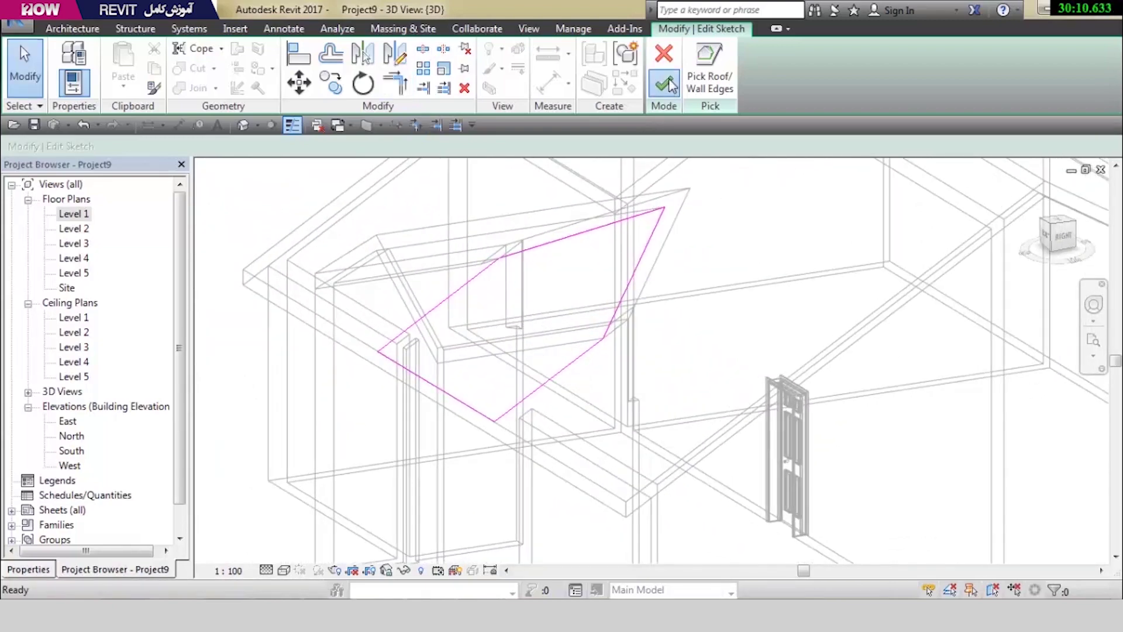
{"action": "left_click", "coordinate": [284, 570]}
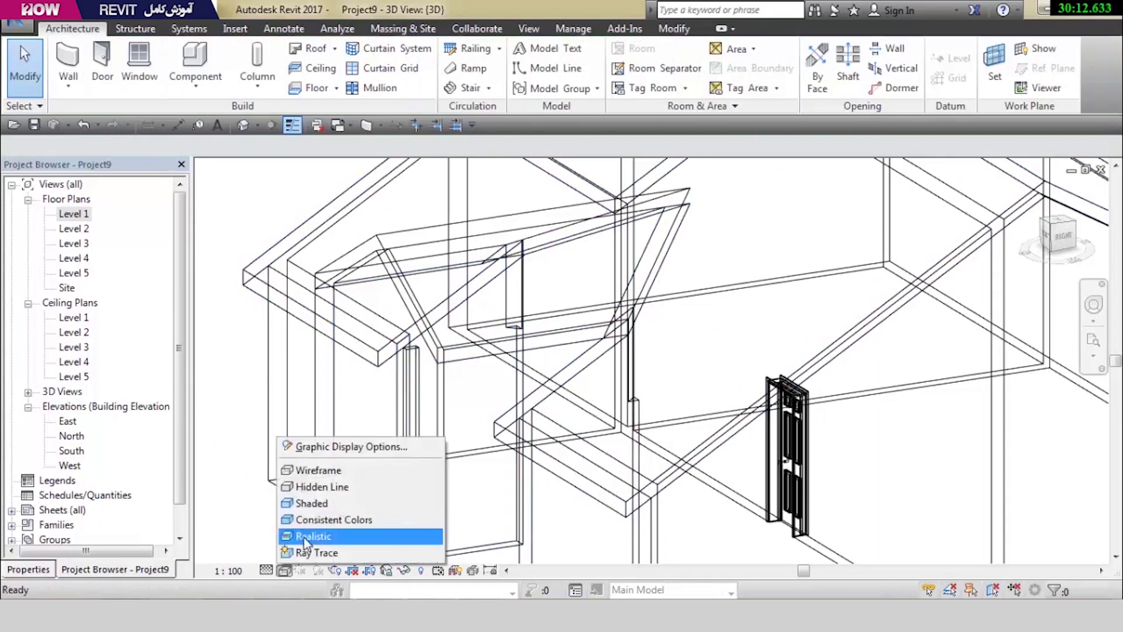
{"action": "left_click", "coordinate": [328, 531]}
{"action": "mouse_move", "coordinate": [747, 434]}
{"action": "middle_mouse_down", "text": "shift"}
{"action": "mouse_move", "coordinate": [614, 238]}
{"action": "mouse_move", "coordinate": [584, 158]}
{"action": "mouse_move", "coordinate": [709, 325]}
{"action": "mouse_move", "coordinate": [770, 195]}
{"action": "mouse_move", "coordinate": [745, 239]}
{"action": "middle_mouse_up", "text": "shift"}
{"action": "mouse_move", "coordinate": [671, 272]}
{"action": "middle_mouse_down", "text": "shift"}
{"action": "mouse_move", "coordinate": [576, 358]}
{"action": "mouse_move", "coordinate": [640, 534]}
{"action": "mouse_move", "coordinate": [446, 279]}
{"action": "mouse_move", "coordinate": [608, 394]}
{"action": "mouse_move", "coordinate": [497, 501]}
{"action": "middle_mouse_up", "text": "shift"}
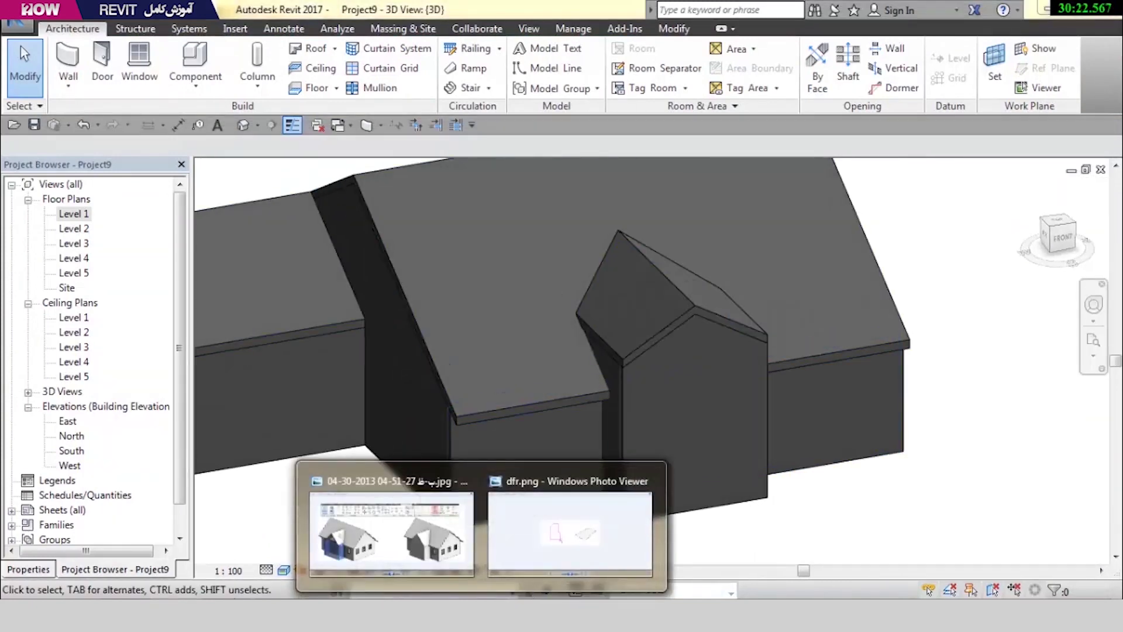
{"action": "mouse_move", "coordinate": [286, 531]}
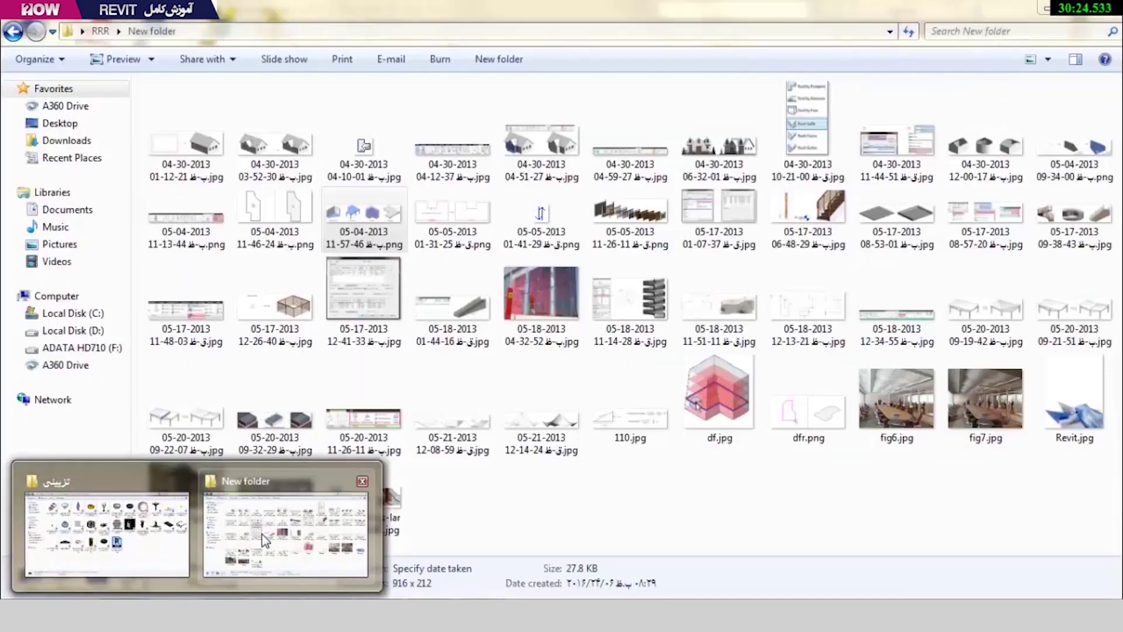
{"action": "left_click", "coordinate": [275, 532]}
{"action": "double_click", "coordinate": [706, 153]}
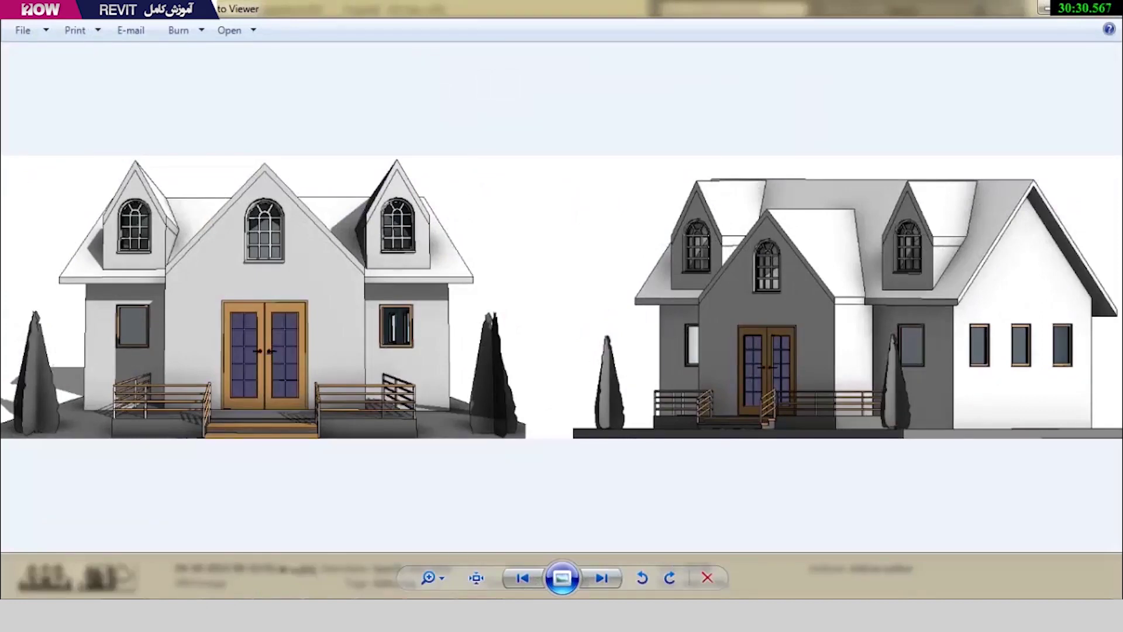
{"action": "key", "text": "alt+F4"}
{"action": "scroll", "coordinate": [752, 443], "scroll_direction": "down", "scroll_amount": 2}
{"action": "middle_click_drag", "start_coordinate": [684, 462], "coordinate": [639, 434], "text": "shift"}
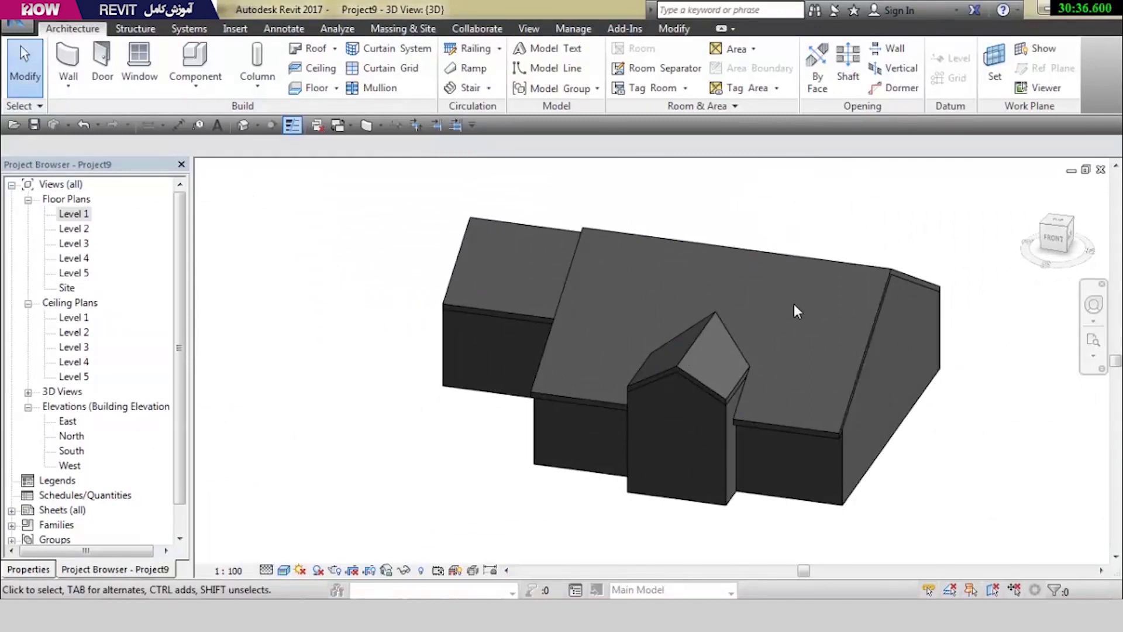
Crossing-select and delete the entire model, open Level 1 plan, and browse the Roof dropdown
{"action": "middle_click_drag", "start_coordinate": [797, 310], "coordinate": [611, 316], "text": "shift"}
{"action": "mouse_move", "coordinate": [801, 179]}
{"action": "left_mouse_down"}
{"action": "mouse_move", "coordinate": [481, 497]}
{"action": "mouse_move", "coordinate": [441, 514]}
{"action": "left_mouse_up"}
{"action": "key", "text": "Delete"}
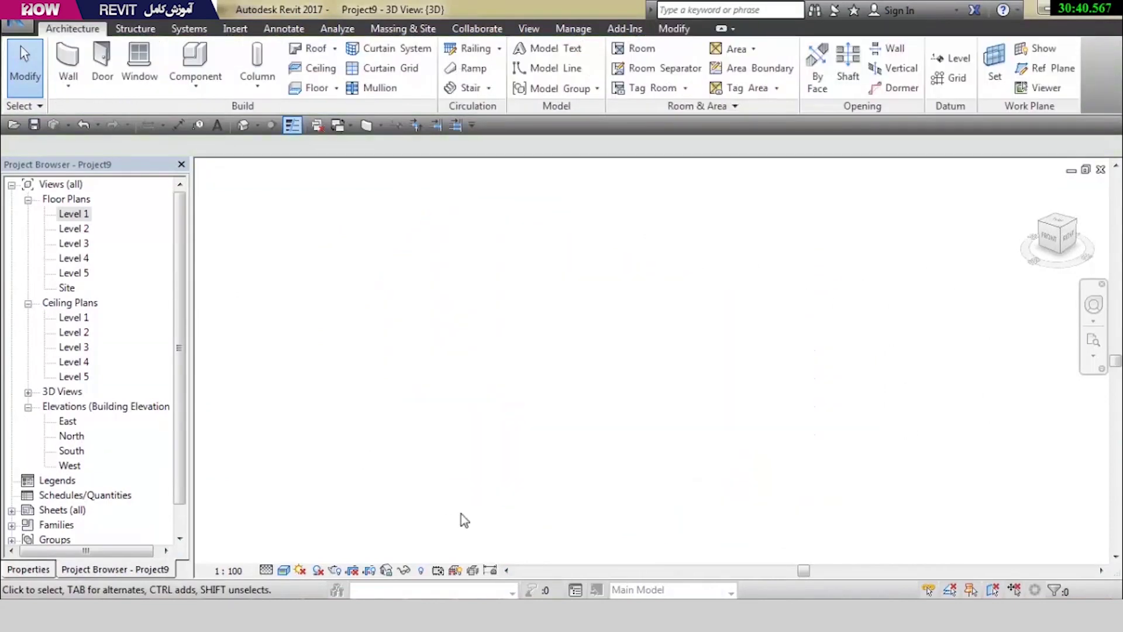
{"action": "double_click", "coordinate": [75, 214]}
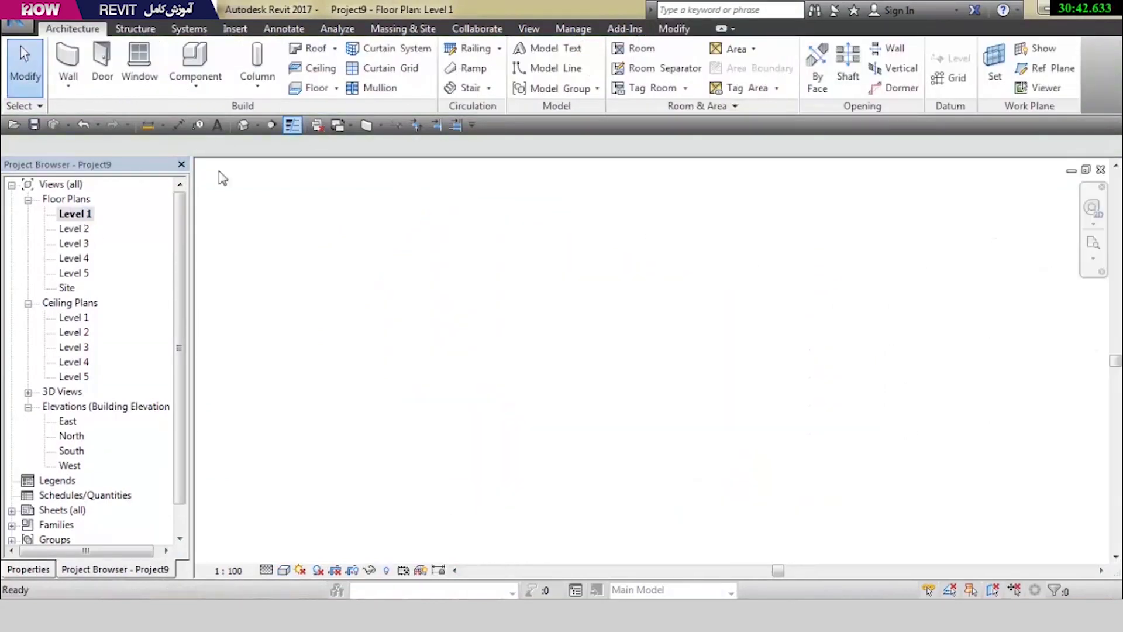
{"action": "left_click", "coordinate": [335, 48]}
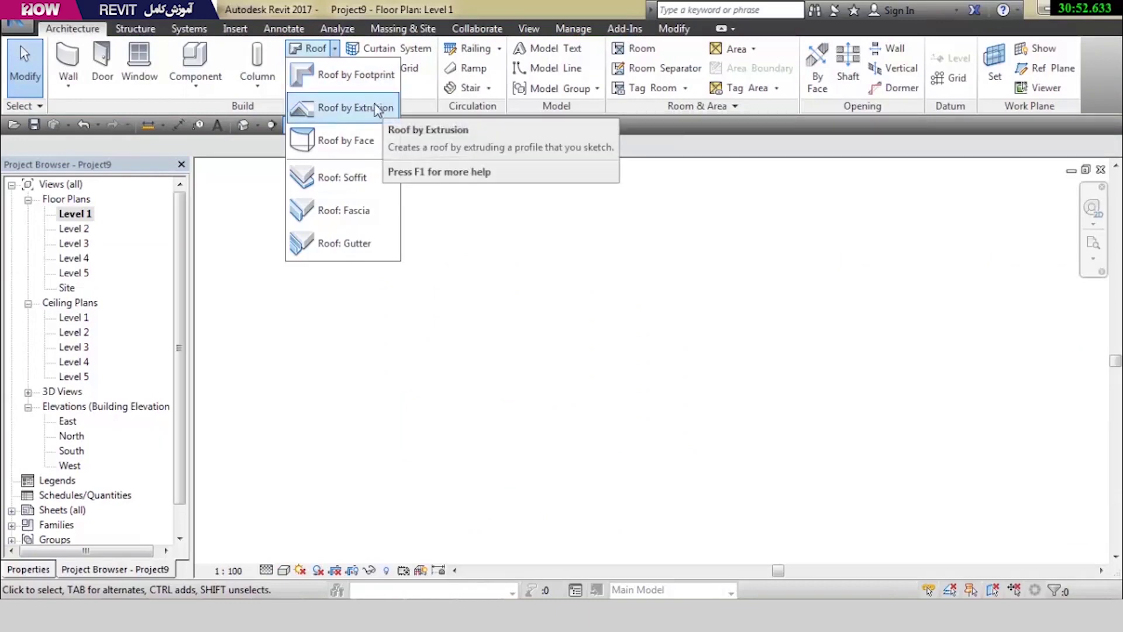
{"action": "mouse_move", "coordinate": [354, 107]}
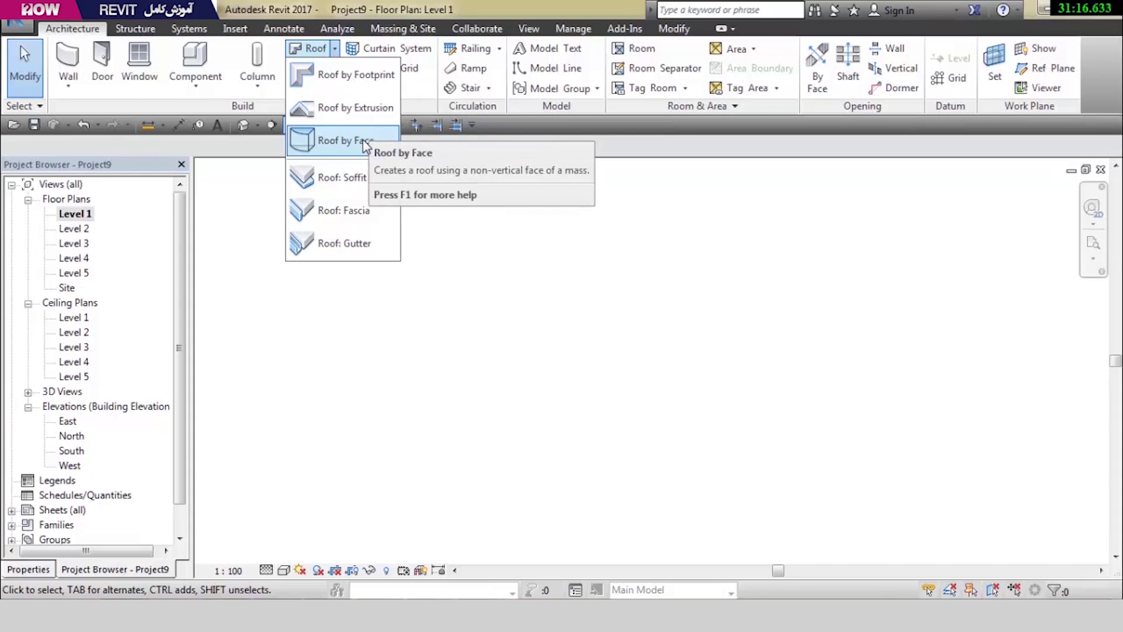
{"action": "mouse_move", "coordinate": [346, 140]}
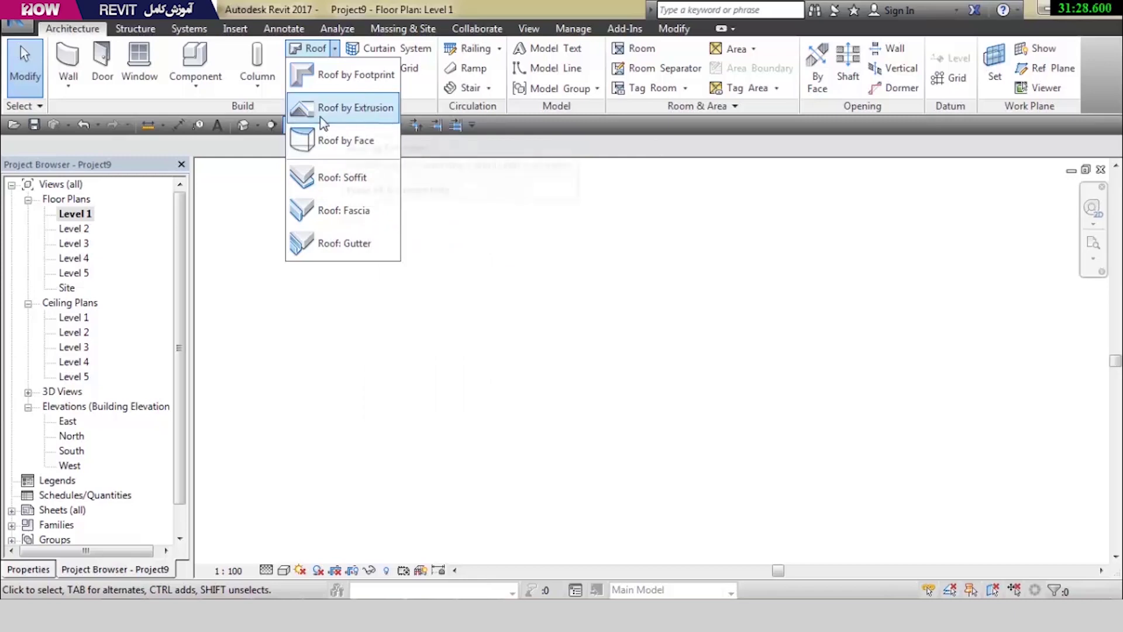
Chain walls: 3.2 m vertical, long top, right vertical, short bottom, then 4.5 m upward
{"action": "left_click", "coordinate": [68, 59]}
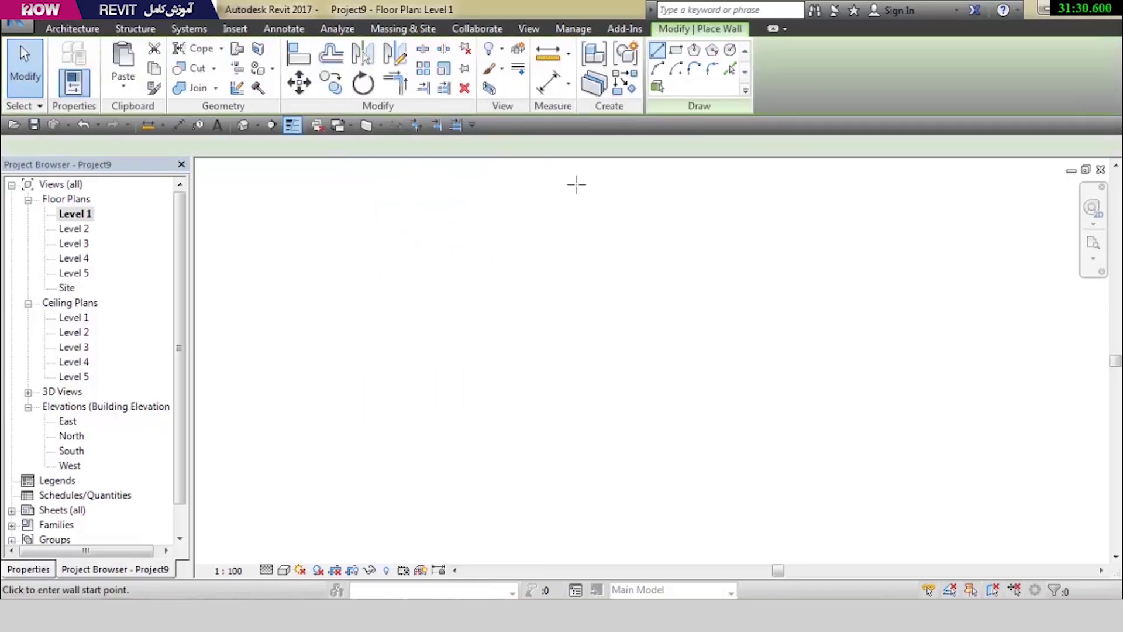
{"action": "left_click", "coordinate": [452, 403]}
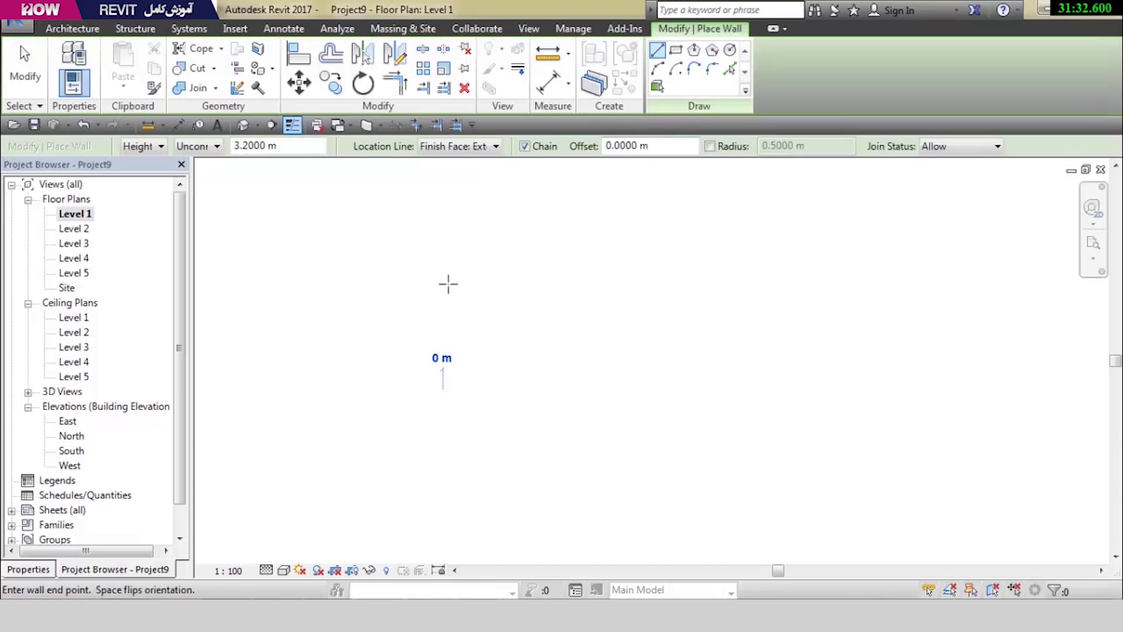
{"action": "left_click", "coordinate": [444, 286]}
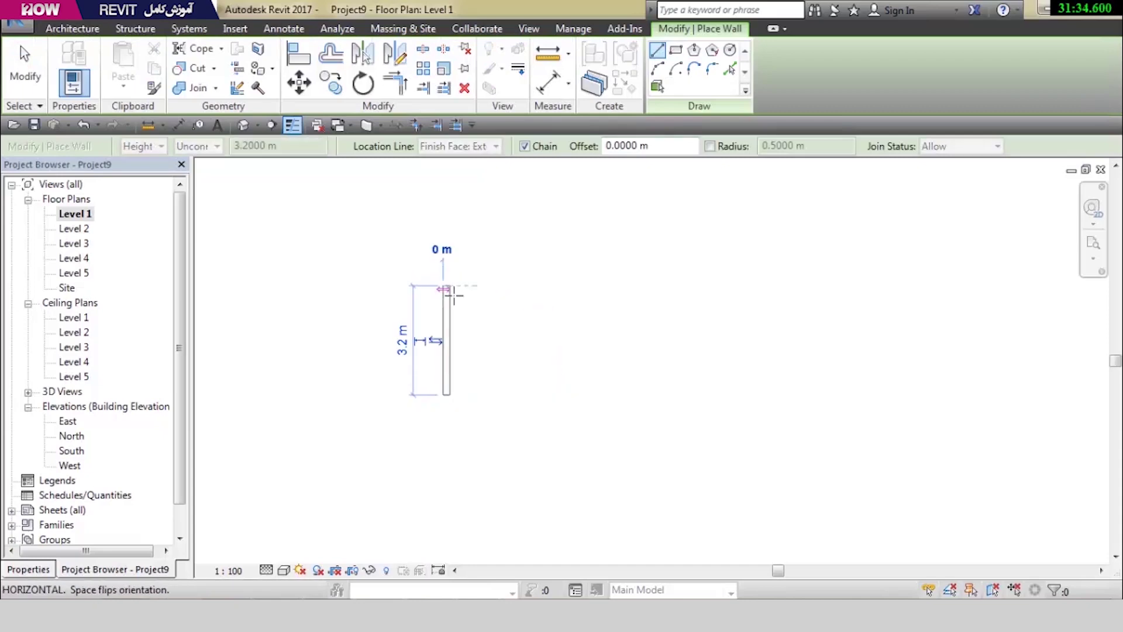
{"action": "left_click", "coordinate": [647, 286]}
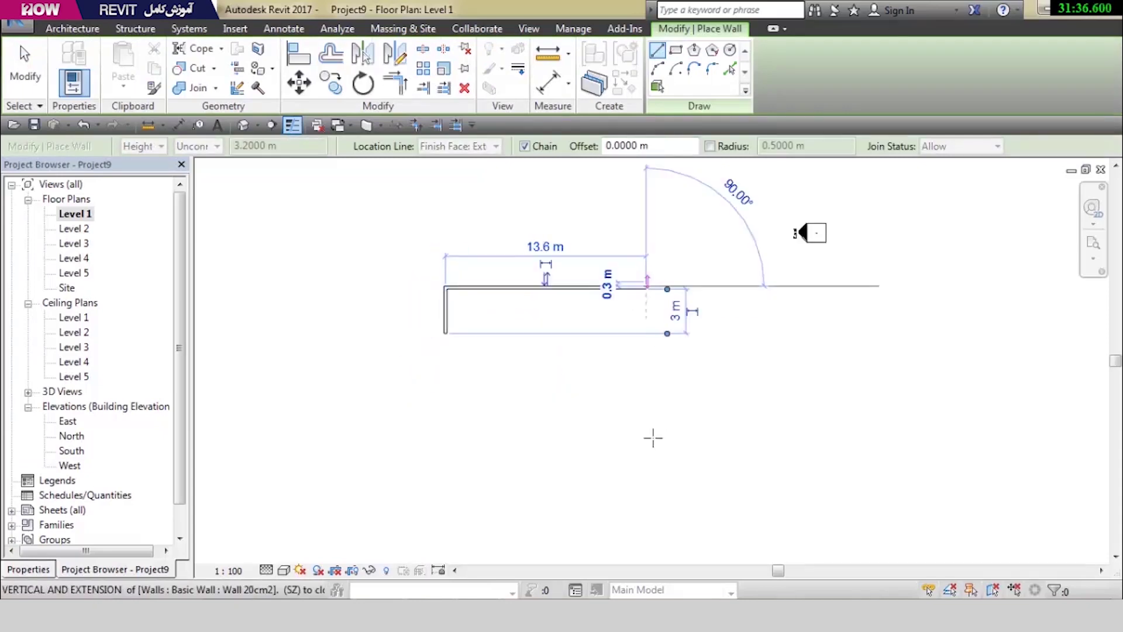
{"action": "left_click", "coordinate": [646, 435]}
{"action": "left_click", "coordinate": [590, 435]}
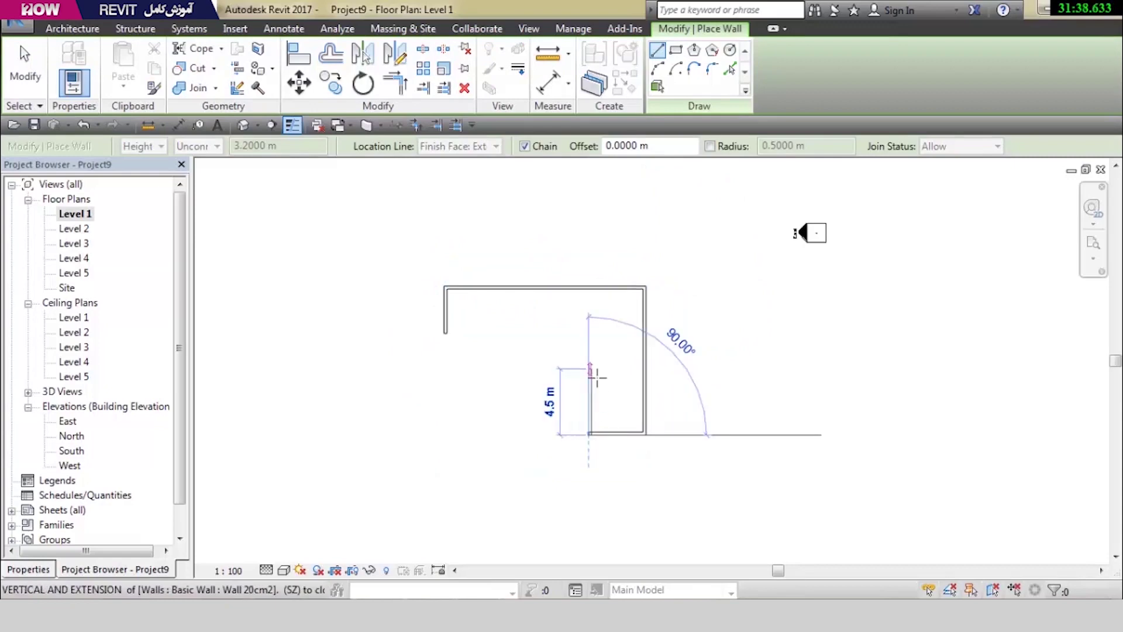
{"action": "left_click", "coordinate": [515, 385]}
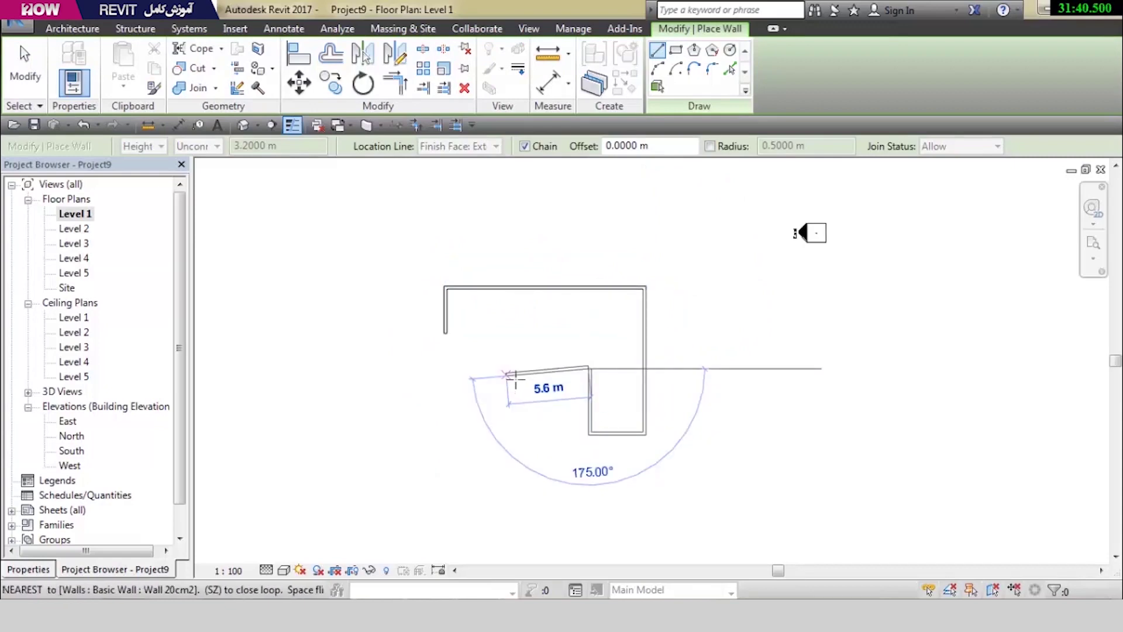
{"action": "key", "text": "Escape"}
{"action": "key", "text": "Escape"}
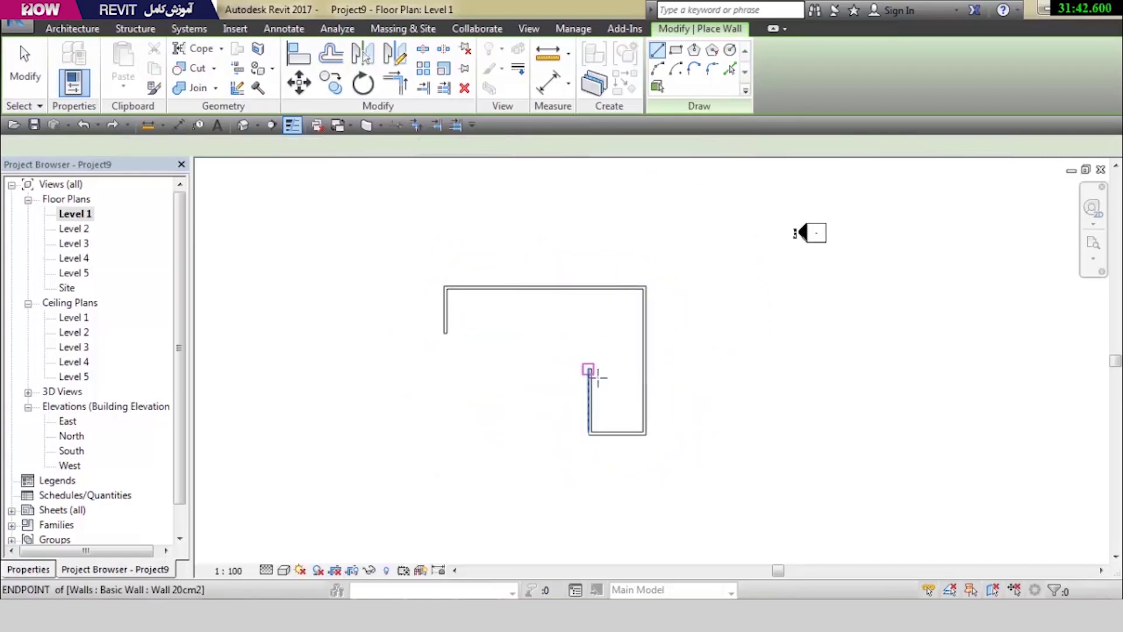
Add short left and upward walls from the last end, closing the loop at the start point
{"action": "left_click", "coordinate": [590, 368]}
{"action": "left_click", "coordinate": [528, 368]}
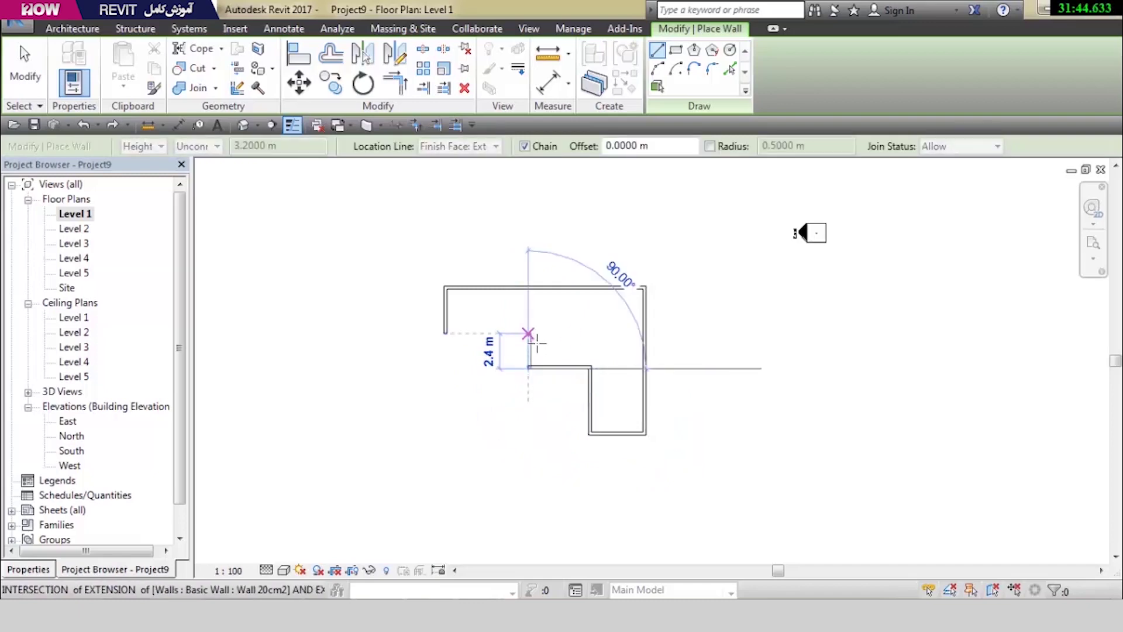
{"action": "left_click", "coordinate": [528, 332]}
{"action": "left_click", "coordinate": [445, 333]}
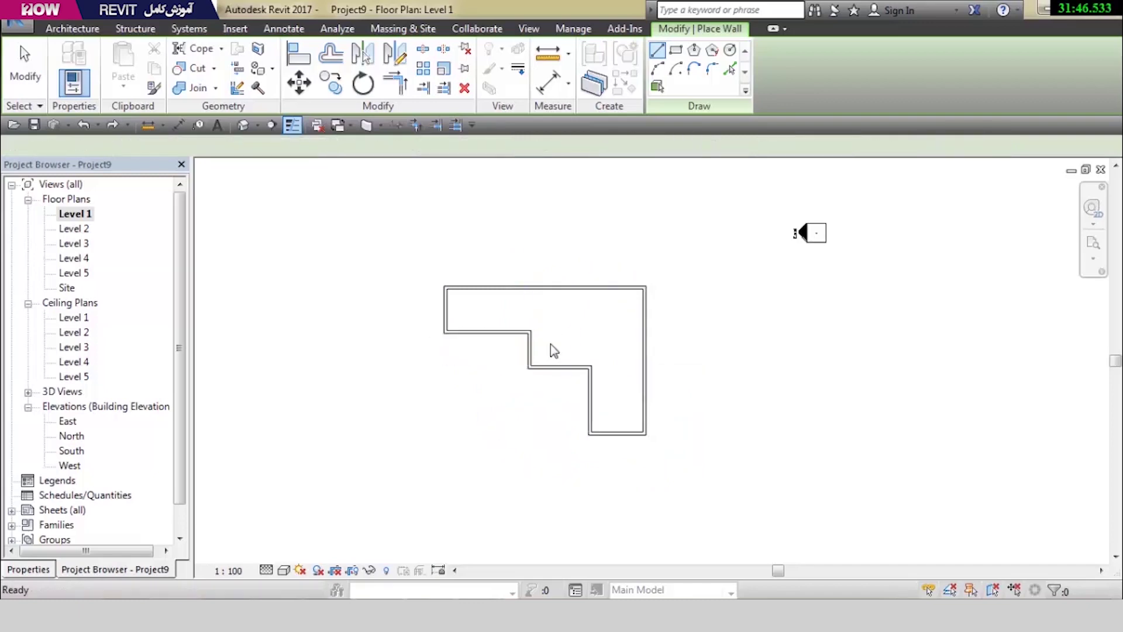
{"action": "scroll", "coordinate": [552, 350], "scroll_direction": "up", "scroll_amount": 3}
{"action": "key", "text": "Escape"}
{"action": "key", "text": "Escape"}
{"action": "middle_click_drag", "start_coordinate": [626, 279], "coordinate": [650, 281]}
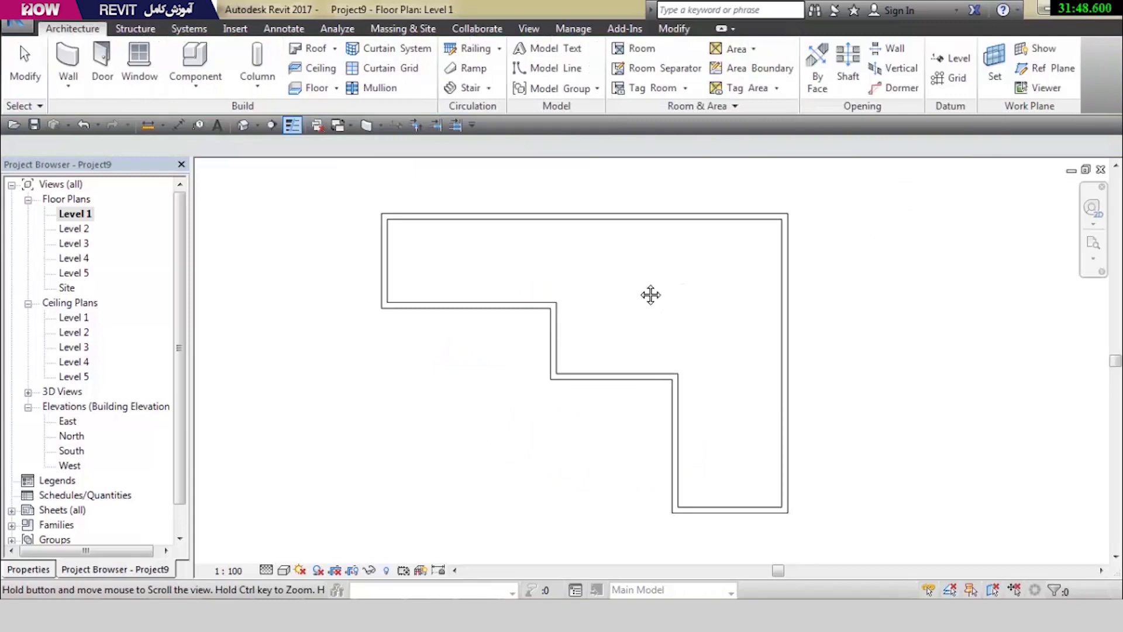
{"action": "scroll", "coordinate": [649, 281], "scroll_direction": "down", "scroll_amount": 2}
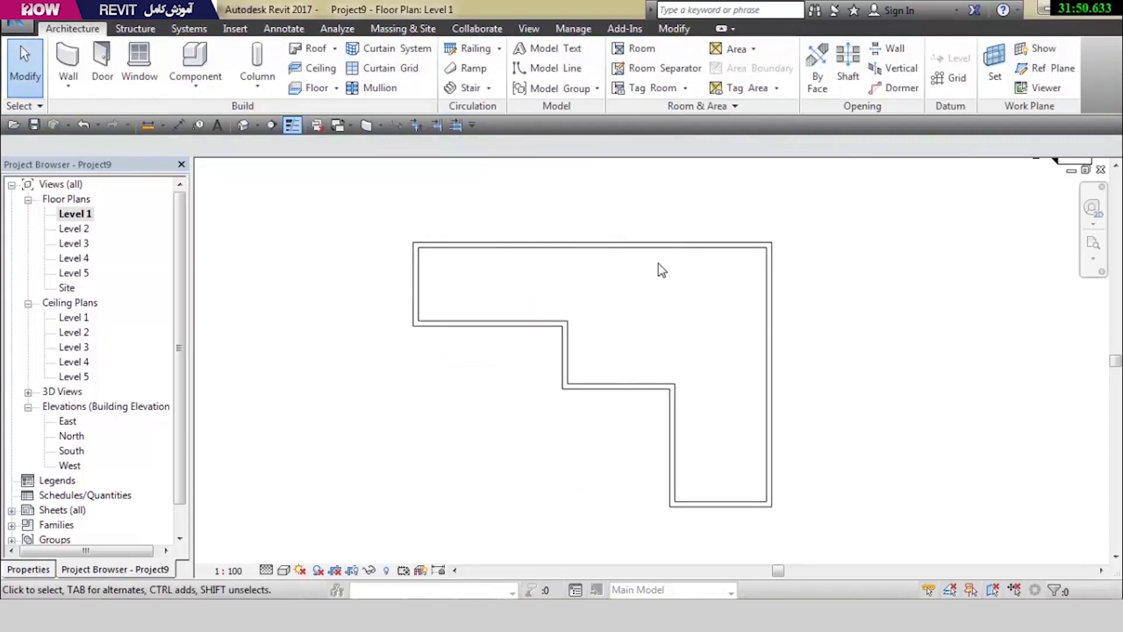
{"action": "left_click", "coordinate": [335, 49]}
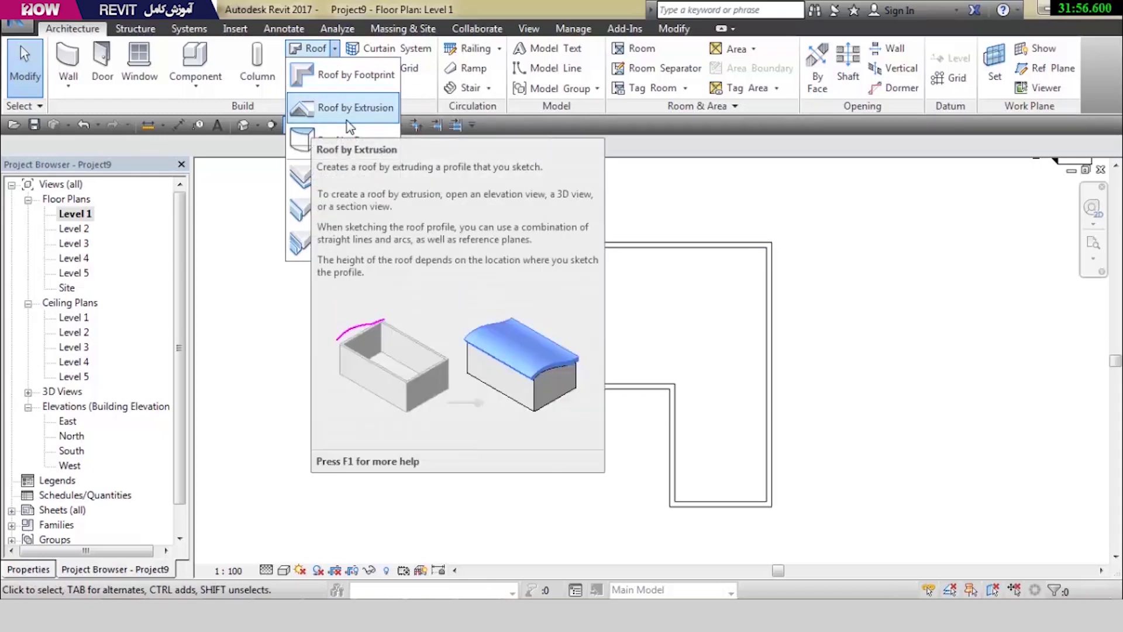
{"action": "left_click", "coordinate": [357, 117]}
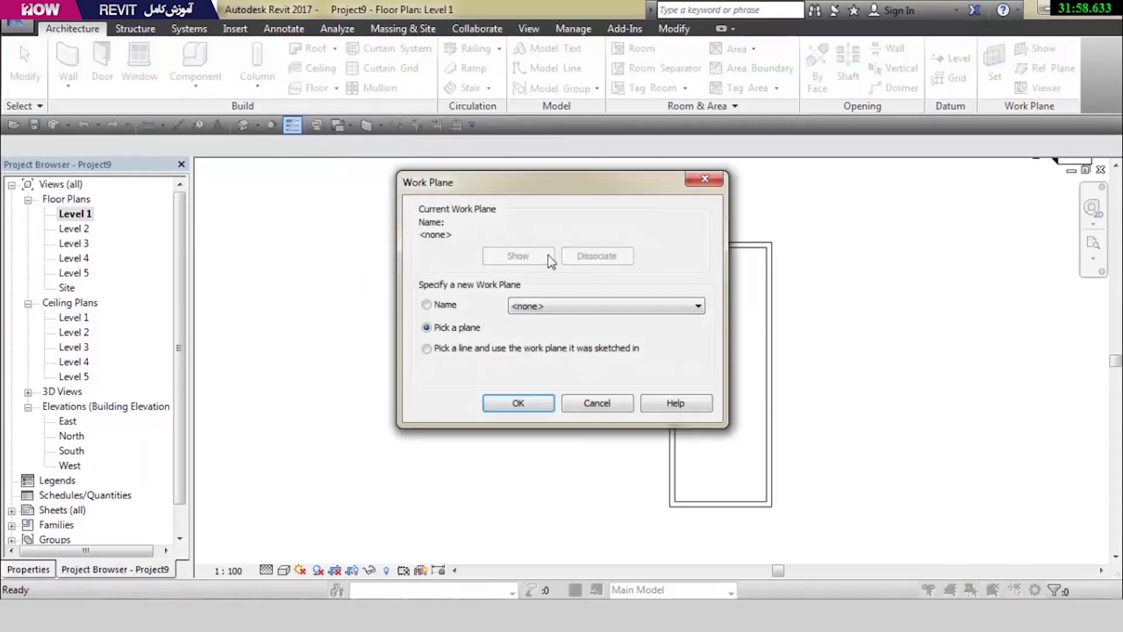
{"action": "left_click_drag", "start_coordinate": [605, 183], "coordinate": [374, 186]}
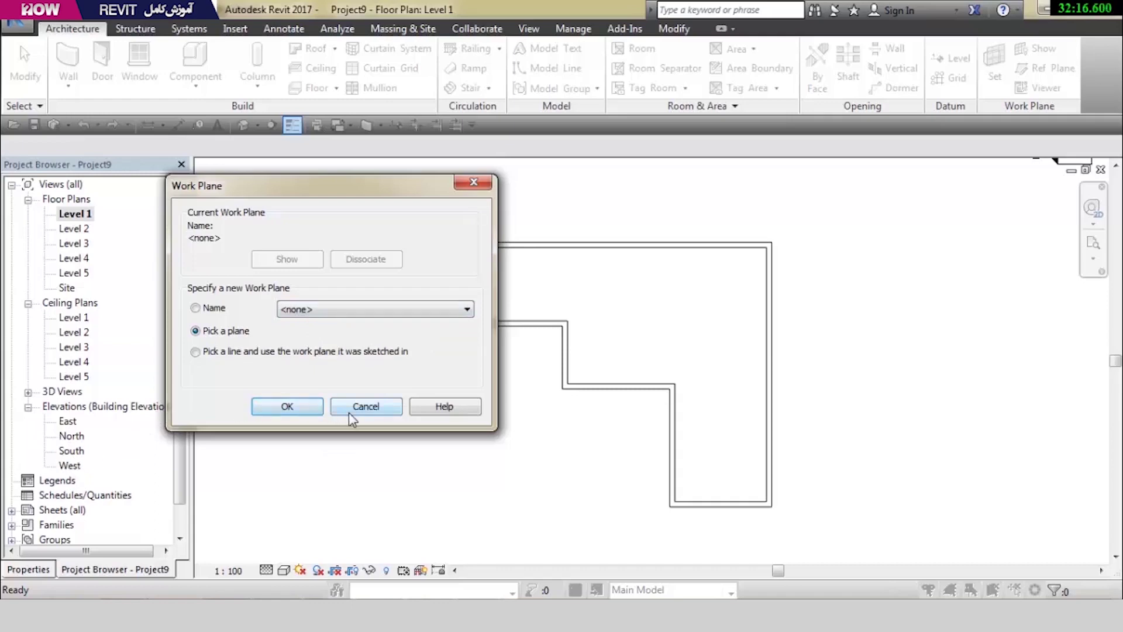
{"action": "left_click", "coordinate": [365, 407]}
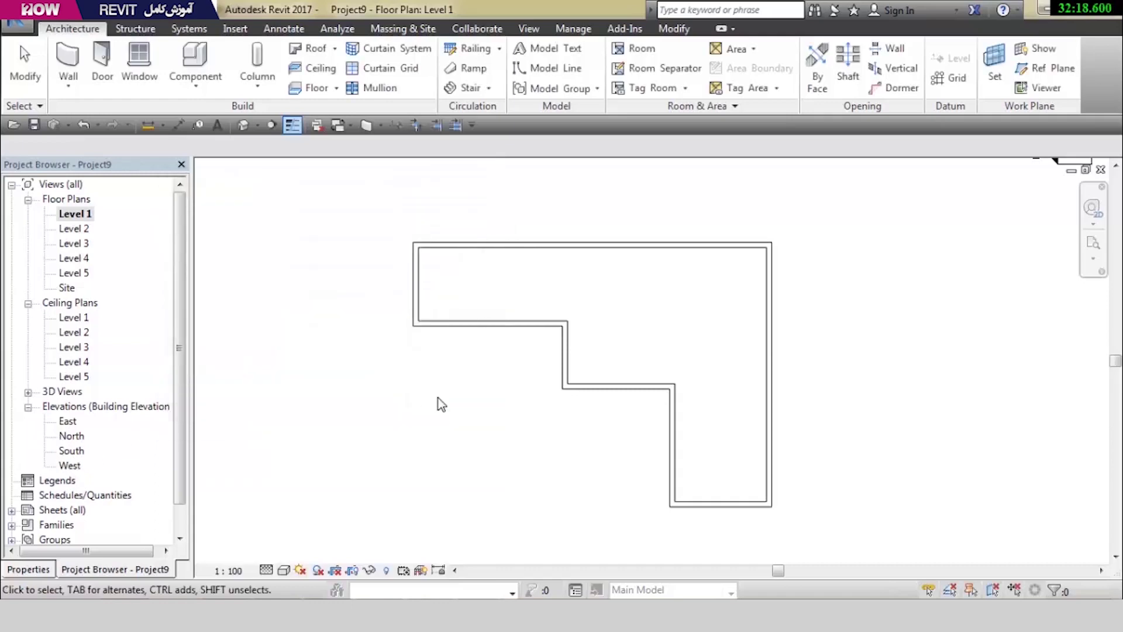
Start a reference plane, dismiss the save reminder without saving, and cancel placement
{"action": "scroll", "coordinate": [439, 401], "scroll_direction": "down", "scroll_amount": 1}
{"action": "scroll", "coordinate": [438, 404], "scroll_direction": "down", "scroll_amount": 1}
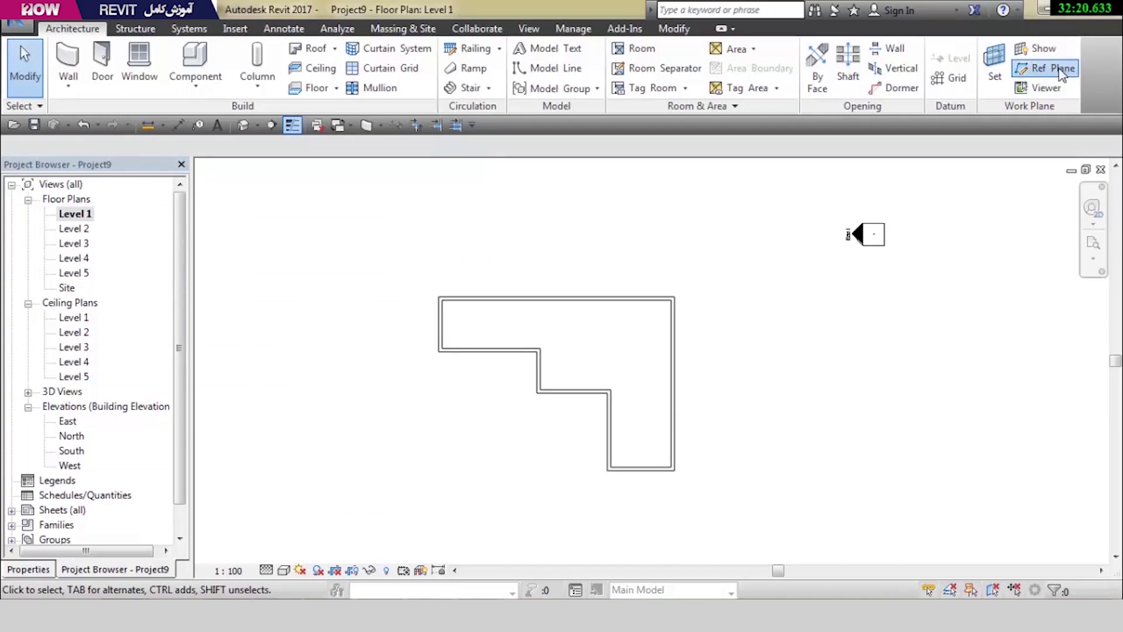
{"action": "left_click", "coordinate": [1047, 68]}
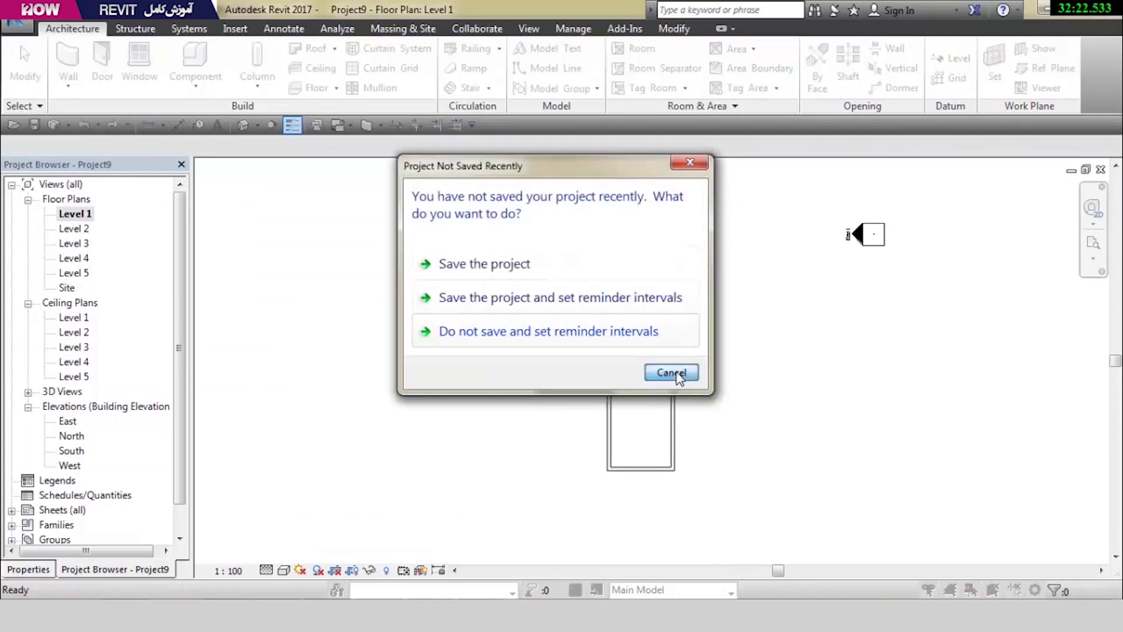
{"action": "left_click", "coordinate": [668, 371]}
{"action": "right_click", "coordinate": [609, 245]}
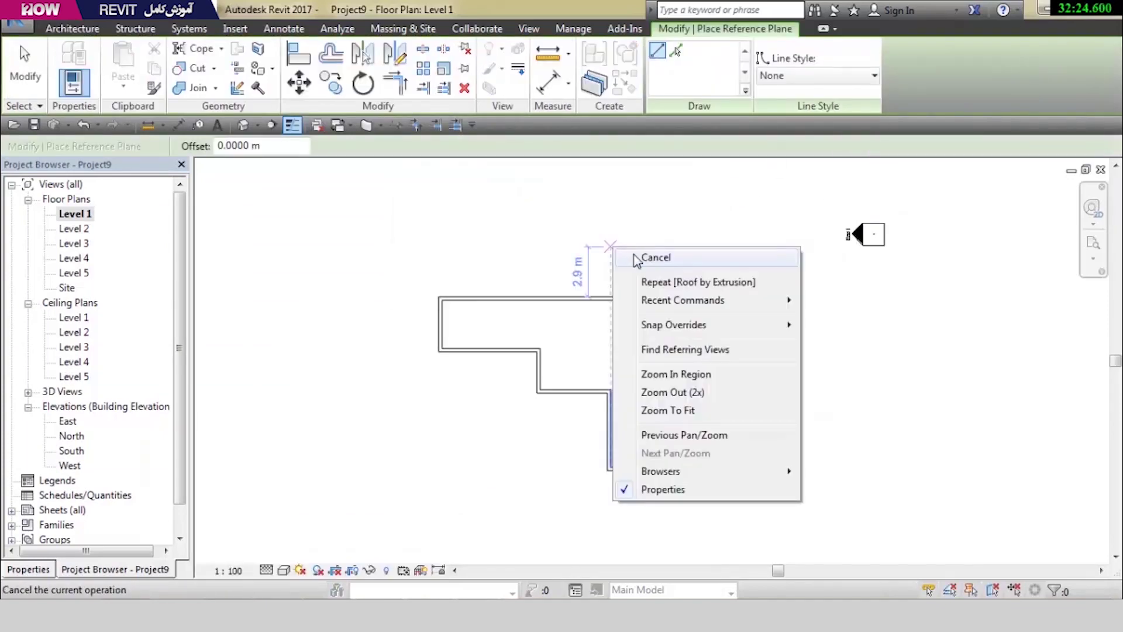
{"action": "left_click", "coordinate": [638, 258]}
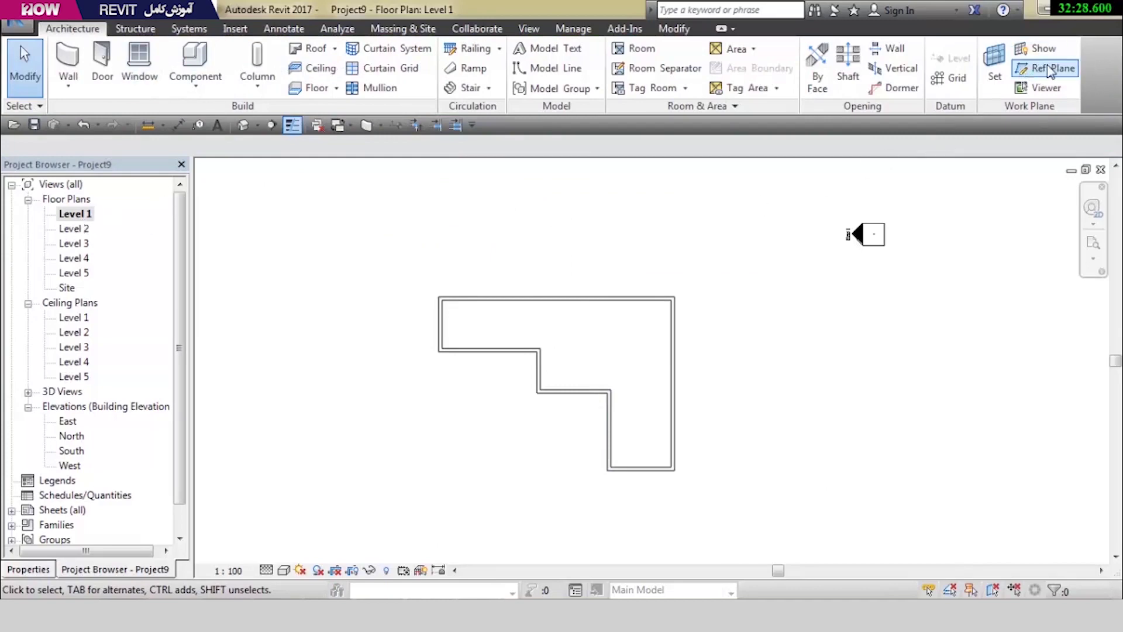
{"action": "scroll", "coordinate": [624, 365], "scroll_direction": "down", "scroll_amount": 2}
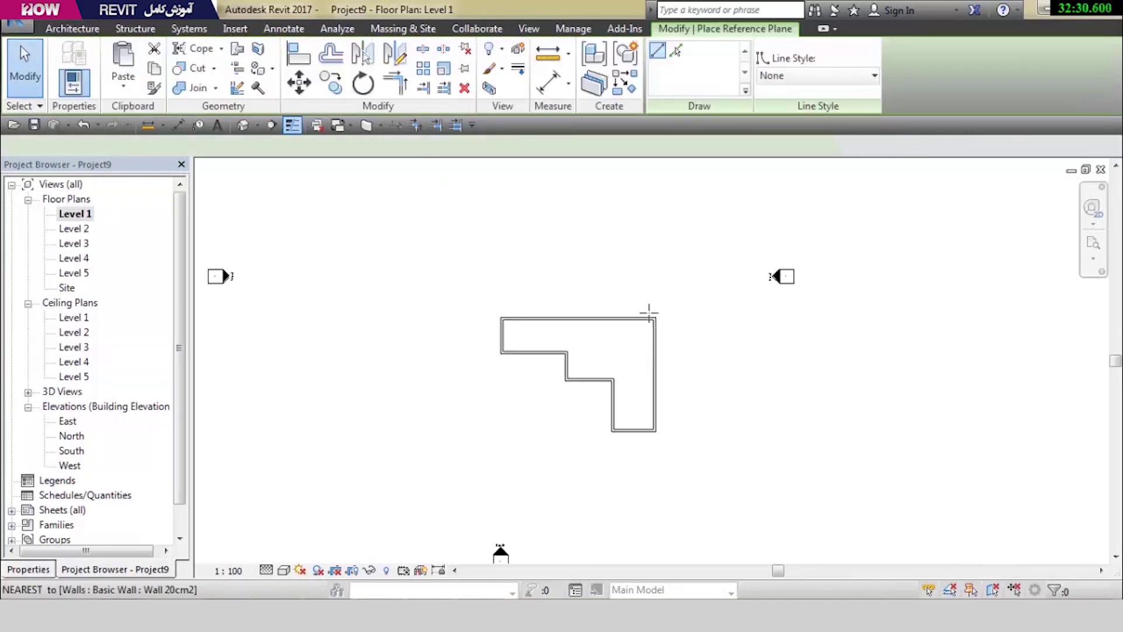
Draw a vertical reference plane and a horizontal one across the wall outline
{"action": "left_click", "coordinate": [588, 214]}
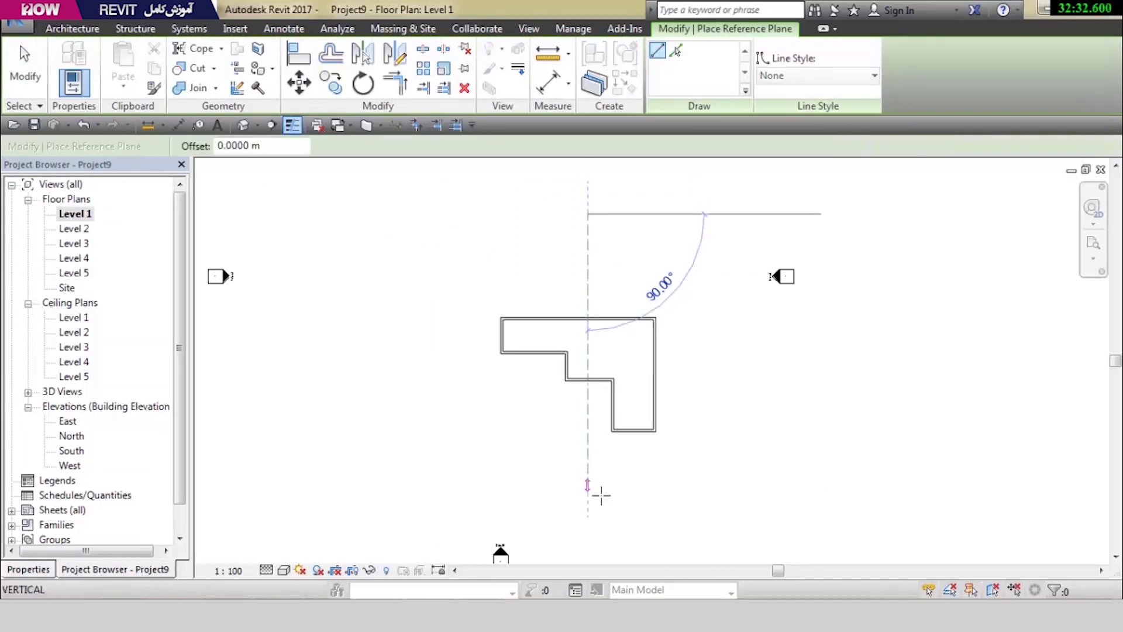
{"action": "left_click", "coordinate": [596, 486]}
{"action": "left_click", "coordinate": [717, 364]}
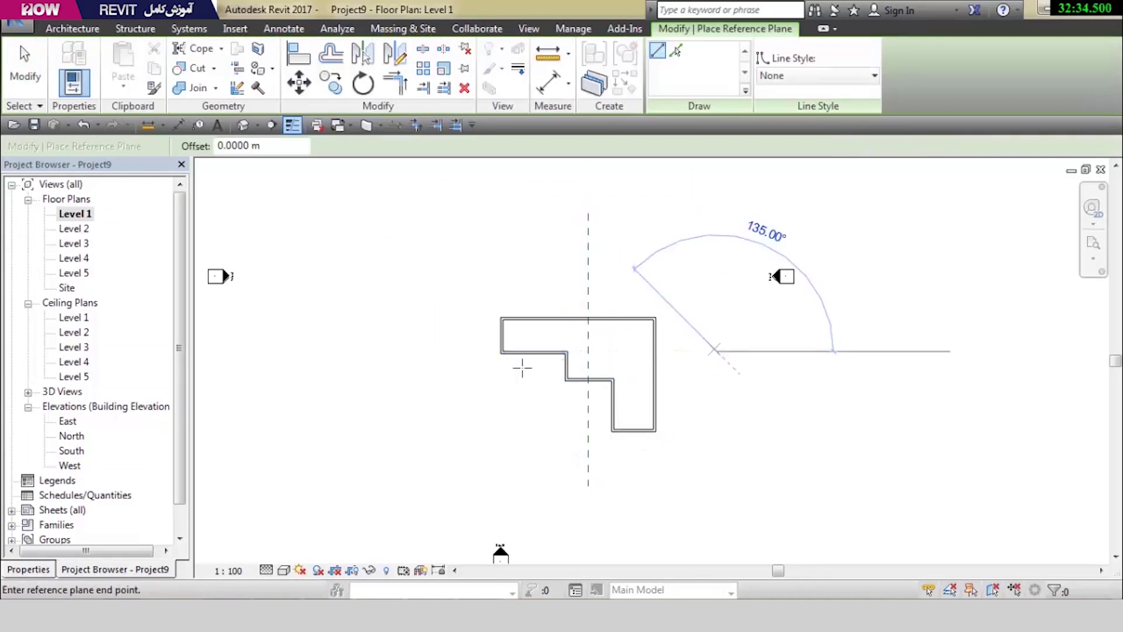
{"action": "left_click", "coordinate": [454, 354]}
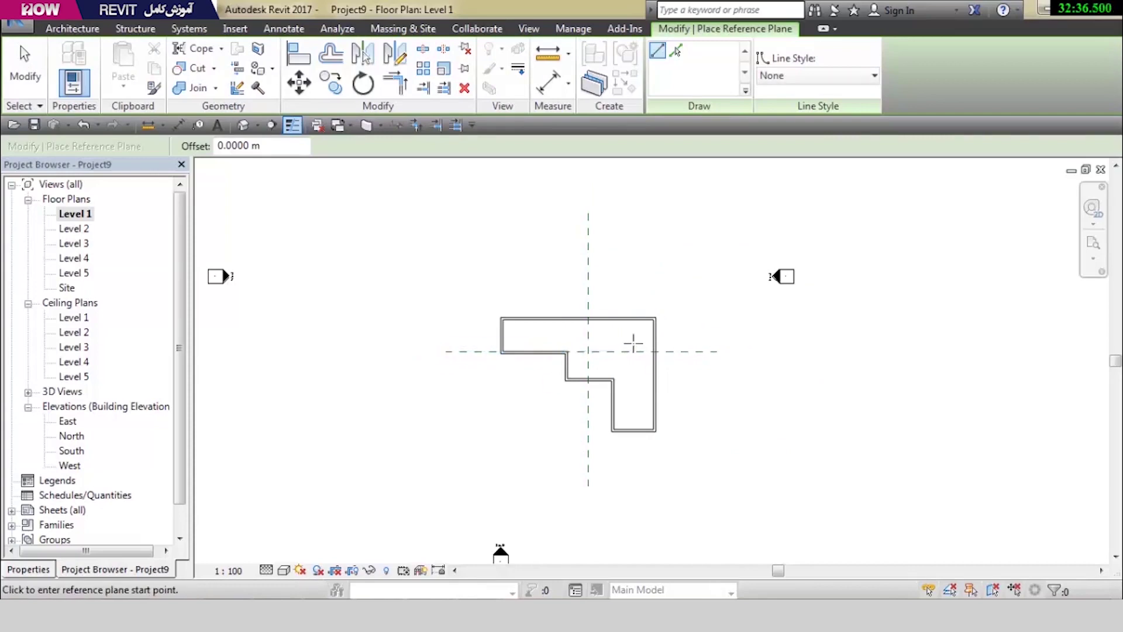
{"action": "key", "text": "Escape"}
{"action": "key", "text": "Escape"}
{"action": "scroll", "coordinate": [589, 349], "scroll_direction": "up", "scroll_amount": 2}
Name the vertical reference plane 001
{"action": "left_click", "coordinate": [577, 348]}
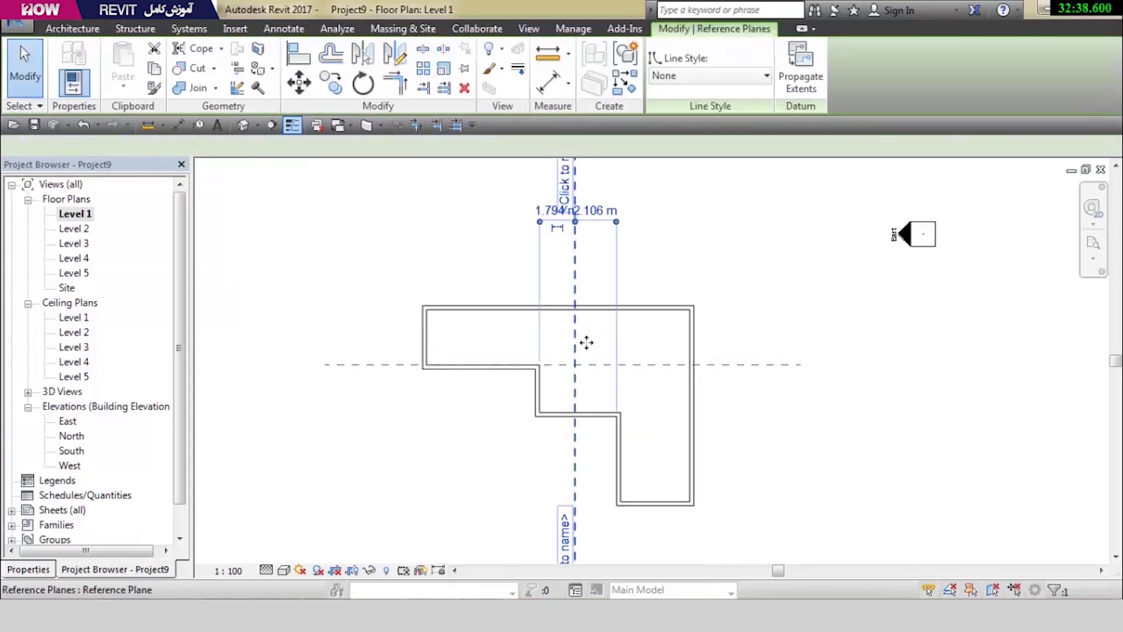
{"action": "scroll", "coordinate": [643, 263], "scroll_direction": "up", "scroll_amount": 1}
{"action": "scroll", "coordinate": [647, 282], "scroll_direction": "down", "scroll_amount": 2}
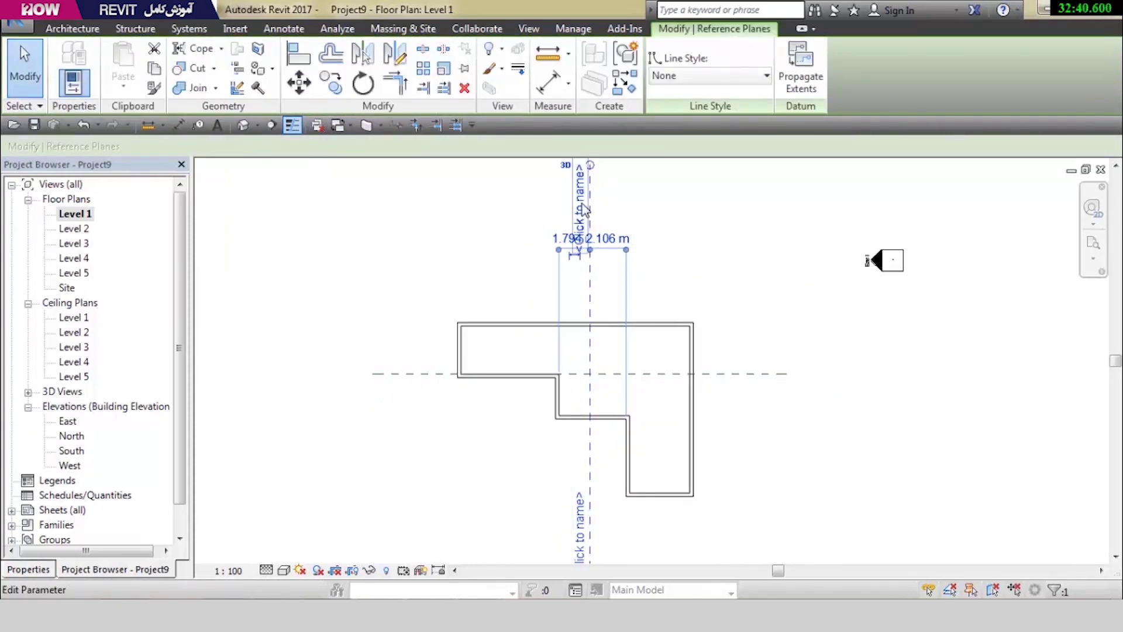
{"action": "middle_click_drag", "start_coordinate": [589, 276], "coordinate": [586, 381]}
{"action": "left_click", "coordinate": [551, 269]}
{"action": "type", "text": "001"}
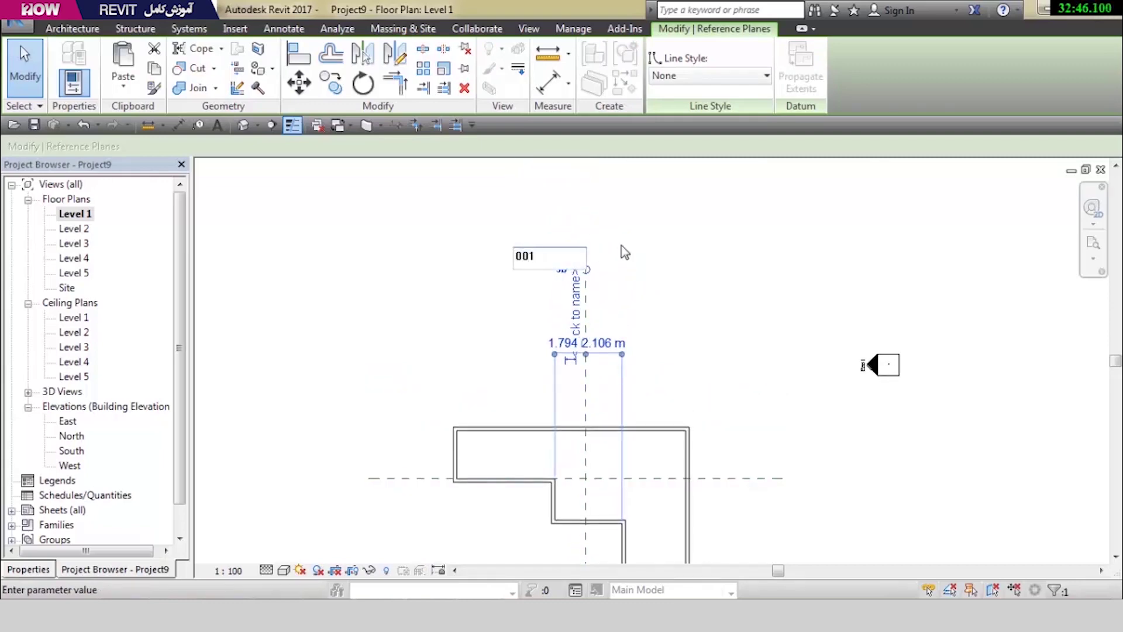
{"action": "key", "text": "Return"}
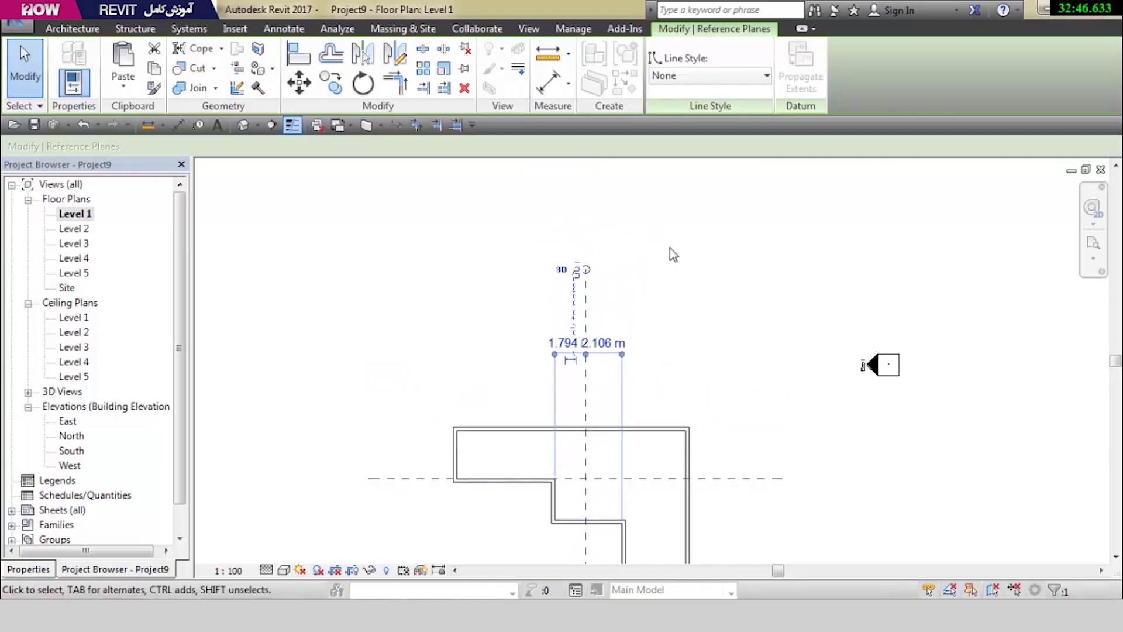
{"action": "left_click", "coordinate": [696, 244]}
Name the horizontal reference plane 002
{"action": "scroll", "coordinate": [683, 435], "scroll_direction": "down", "scroll_amount": 1}
{"action": "middle_click_drag", "start_coordinate": [707, 402], "coordinate": [722, 359]}
{"action": "scroll", "coordinate": [619, 313], "scroll_direction": "up", "scroll_amount": 1}
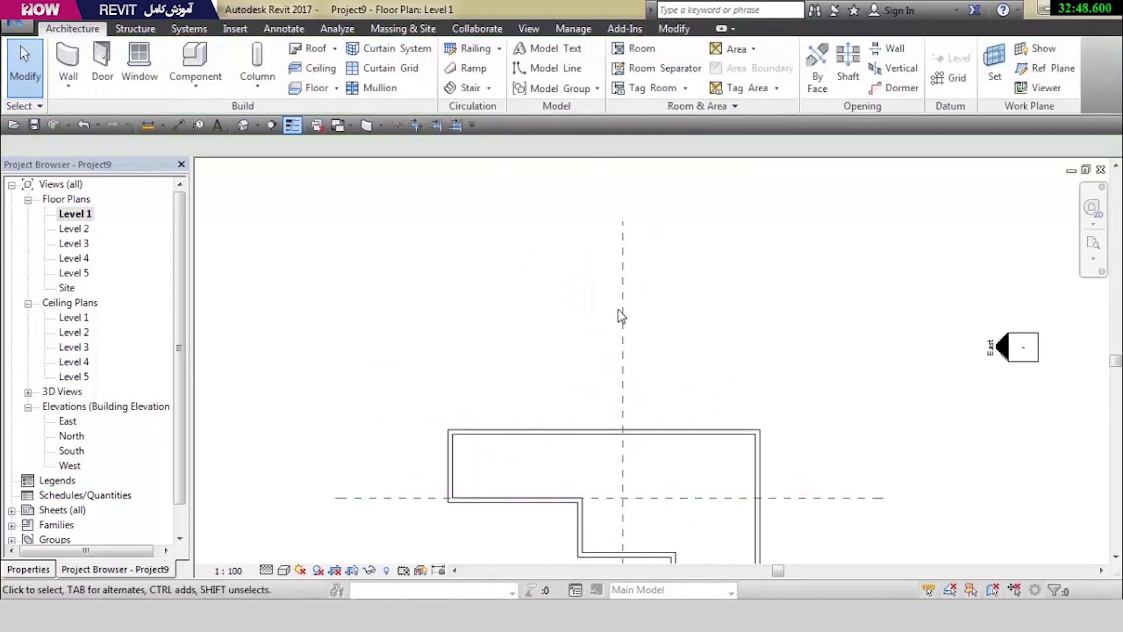
{"action": "scroll", "coordinate": [646, 208], "scroll_direction": "up", "scroll_amount": 2}
{"action": "left_click", "coordinate": [606, 243]}
{"action": "scroll", "coordinate": [607, 243], "scroll_direction": "down", "scroll_amount": 2}
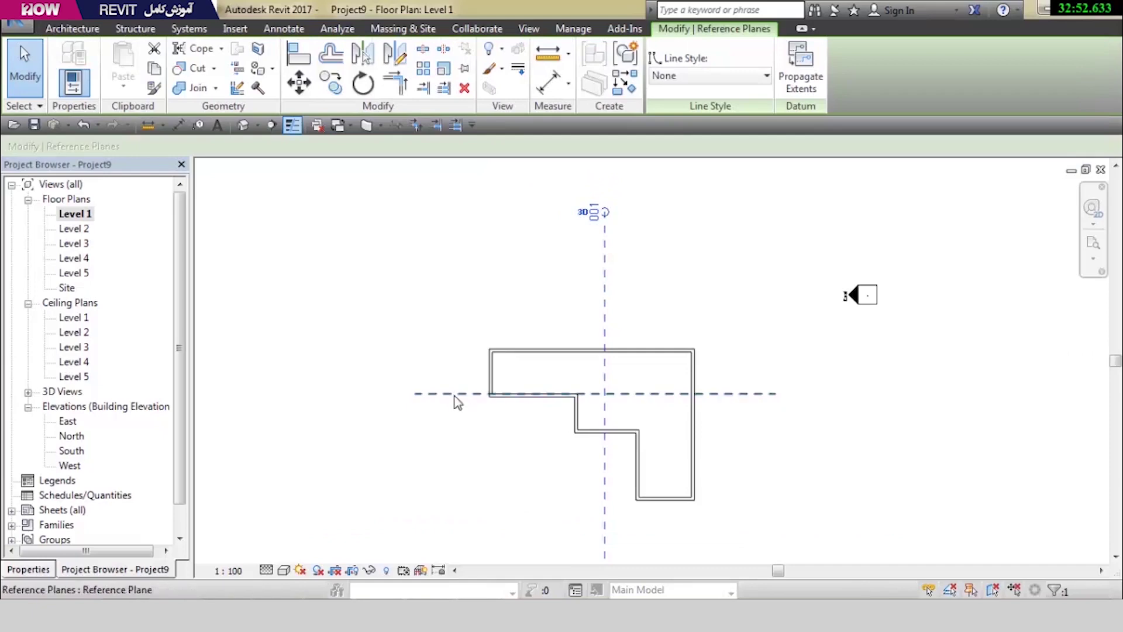
{"action": "left_click", "coordinate": [457, 394]}
{"action": "left_click", "coordinate": [728, 385]}
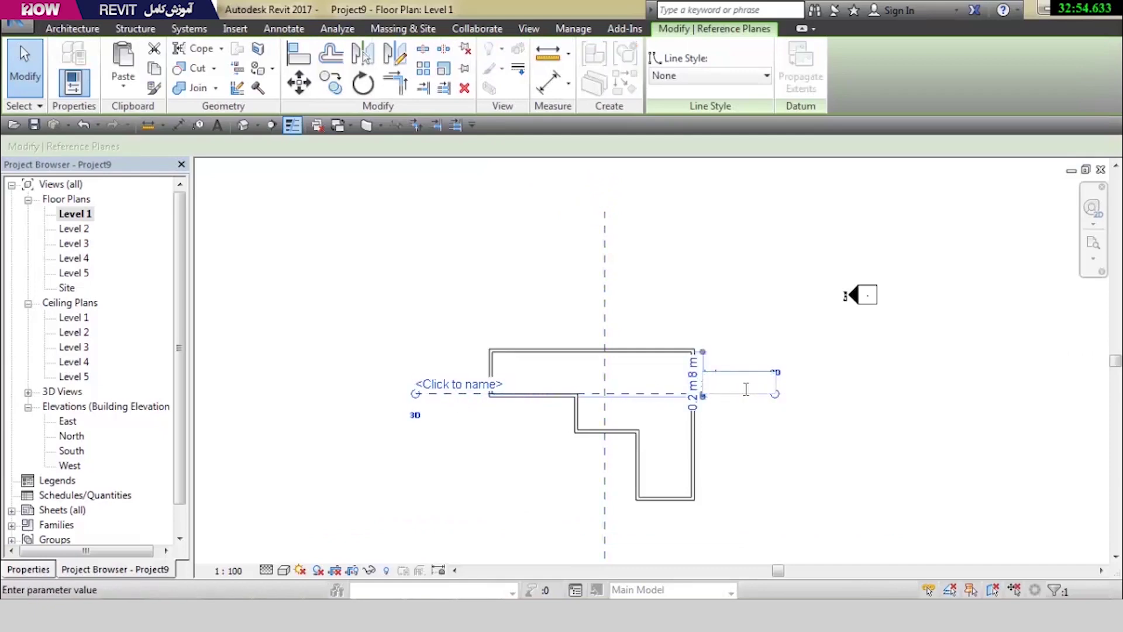
{"action": "type", "text": "002"}
{"action": "key", "text": "Return"}
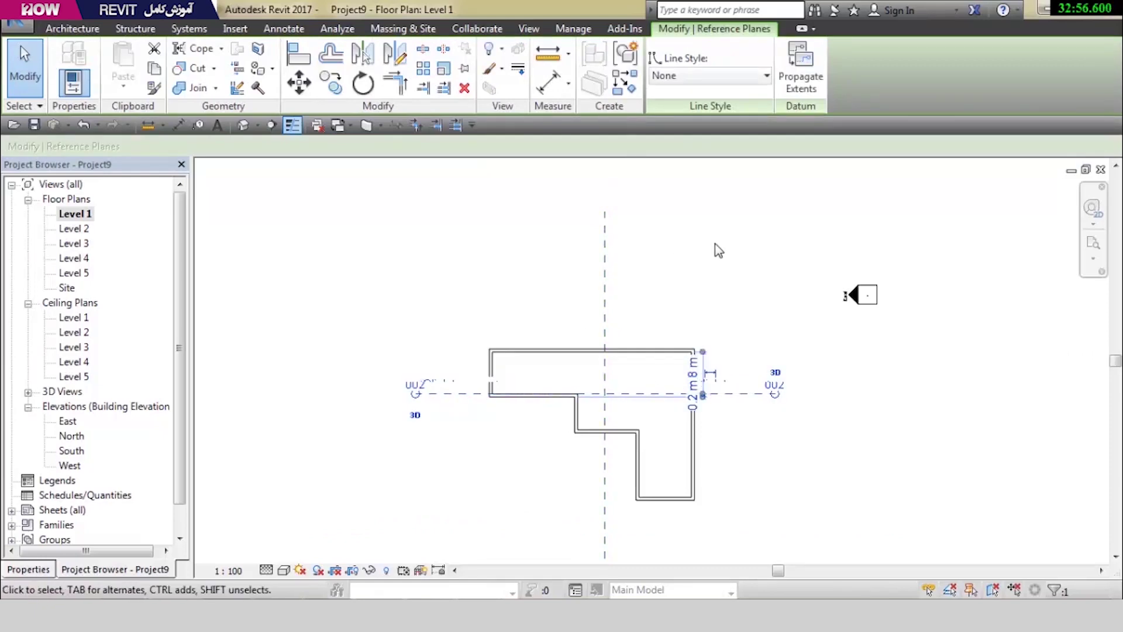
{"action": "left_click", "coordinate": [711, 244]}
{"action": "scroll", "coordinate": [641, 369], "scroll_direction": "up", "scroll_amount": 2}
{"action": "scroll", "coordinate": [594, 374], "scroll_direction": "up", "scroll_amount": 1}
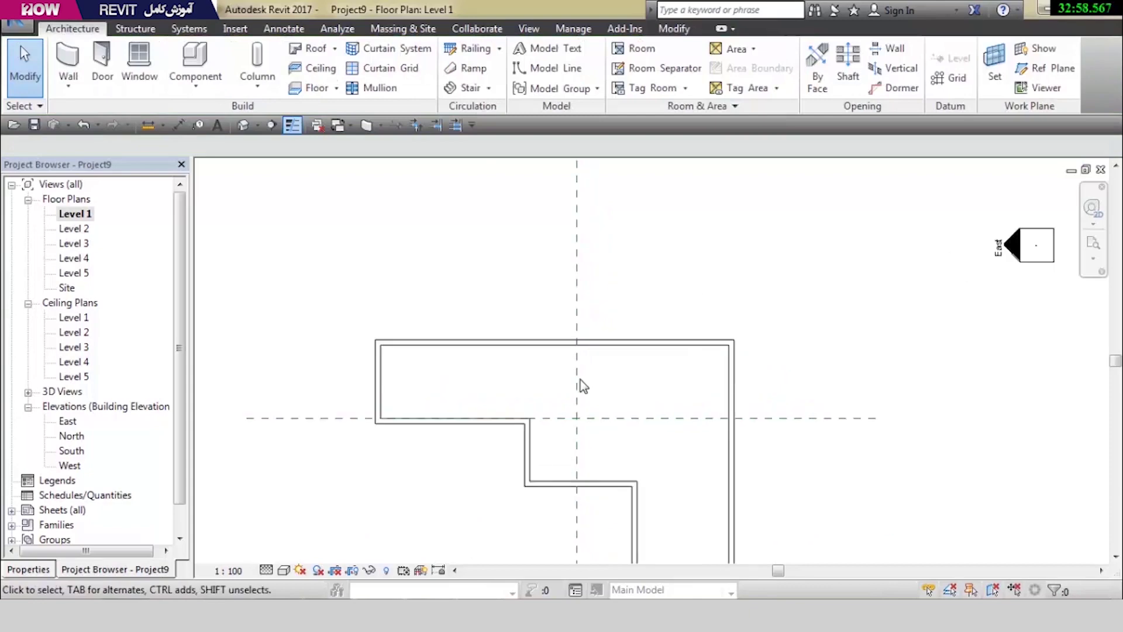
{"action": "scroll", "coordinate": [580, 380], "scroll_direction": "up", "scroll_amount": 1}
{"action": "scroll", "coordinate": [571, 413], "scroll_direction": "down", "scroll_amount": 2}
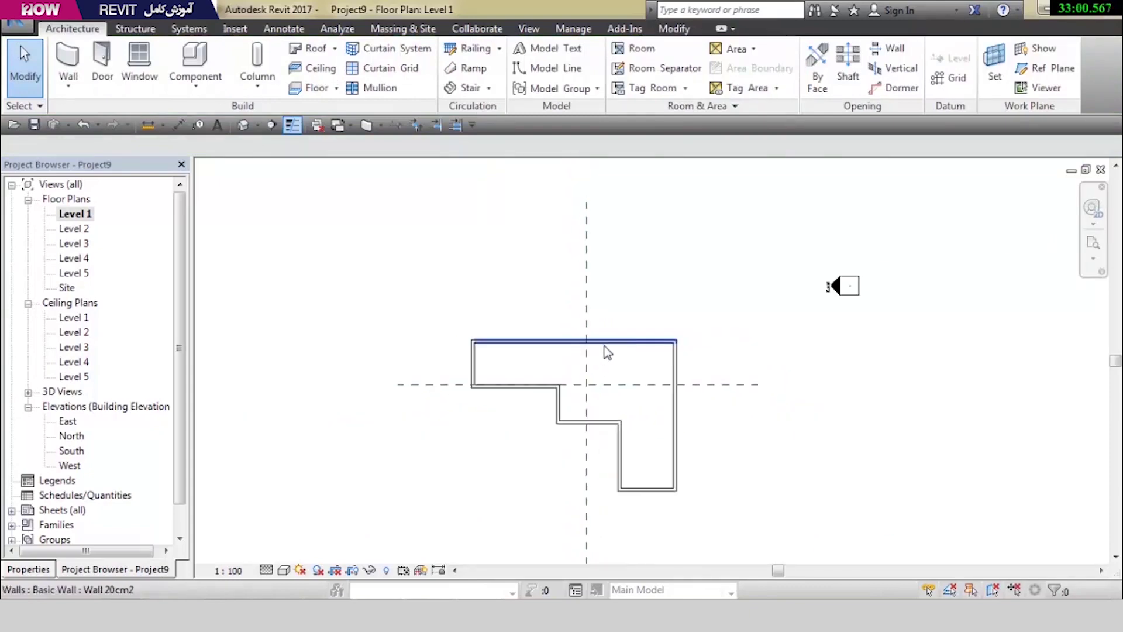
{"action": "scroll", "coordinate": [626, 342], "scroll_direction": "down", "scroll_amount": 1}
{"action": "scroll", "coordinate": [645, 365], "scroll_direction": "up", "scroll_amount": 1}
{"action": "scroll", "coordinate": [645, 366], "scroll_direction": "up", "scroll_amount": 1}
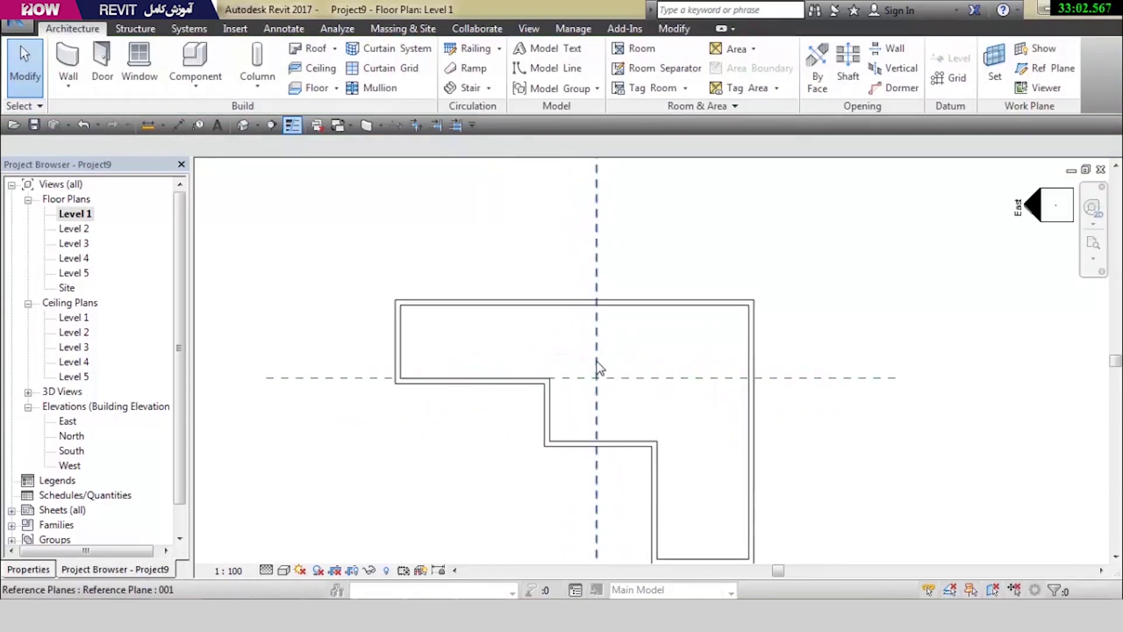
Start Roof by Extrusion on Reference Plane : 001, then cancel the Go To View prompt
{"action": "mouse_move", "coordinate": [588, 330]}
{"action": "middle_mouse_down"}
{"action": "mouse_move", "coordinate": [597, 345]}
{"action": "mouse_move", "coordinate": [577, 321]}
{"action": "middle_mouse_up"}
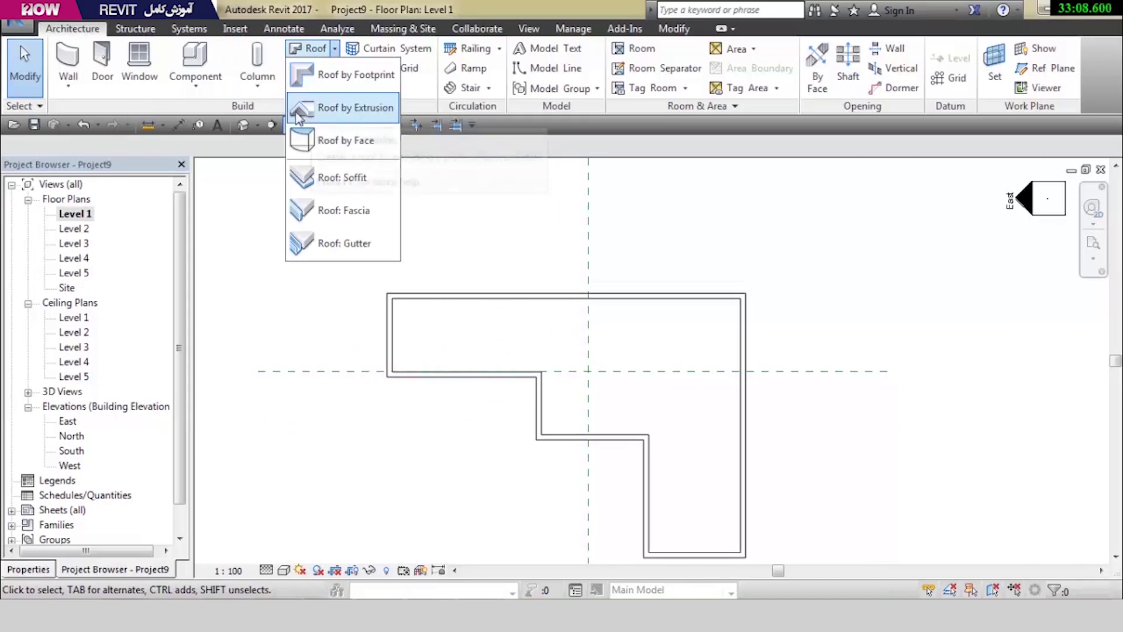
{"action": "left_click", "coordinate": [381, 116]}
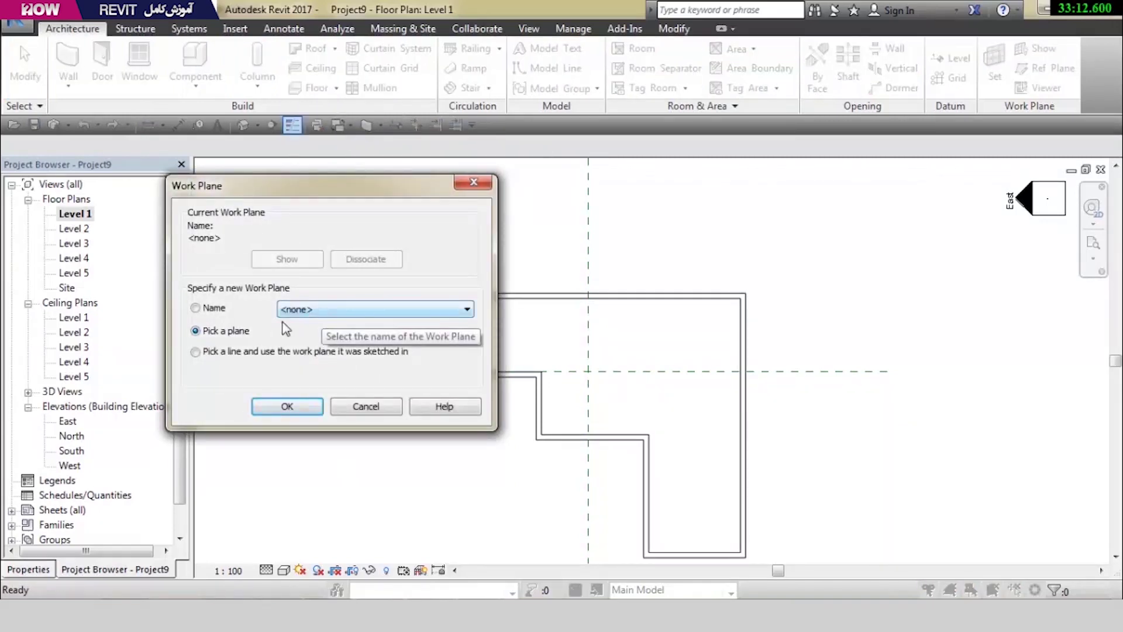
{"action": "left_click", "coordinate": [214, 313]}
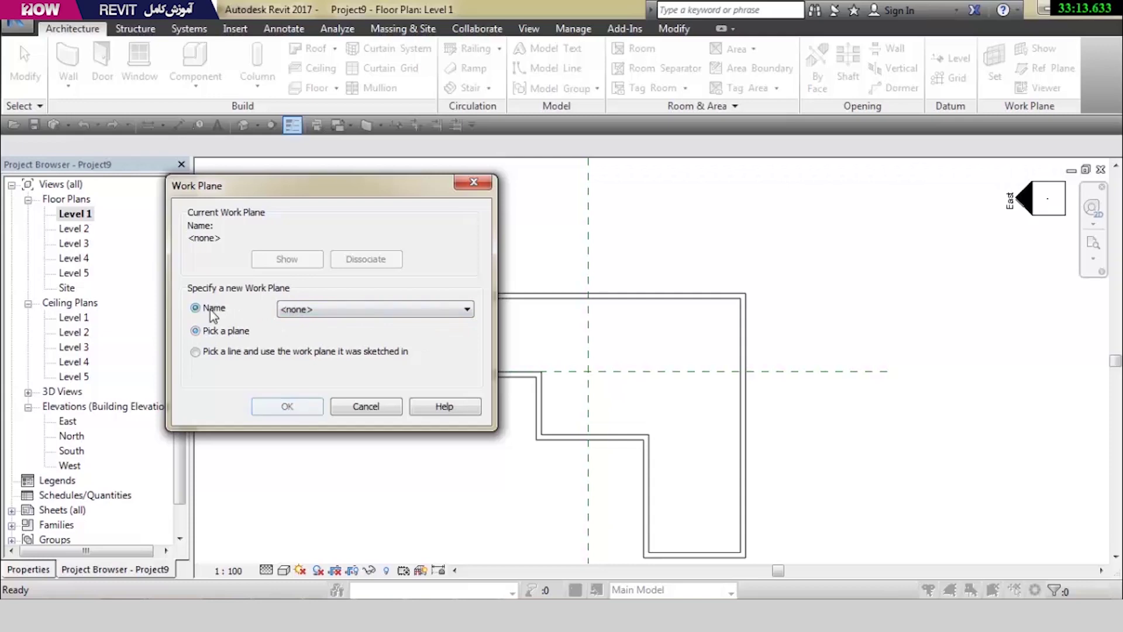
{"action": "left_click", "coordinate": [360, 312]}
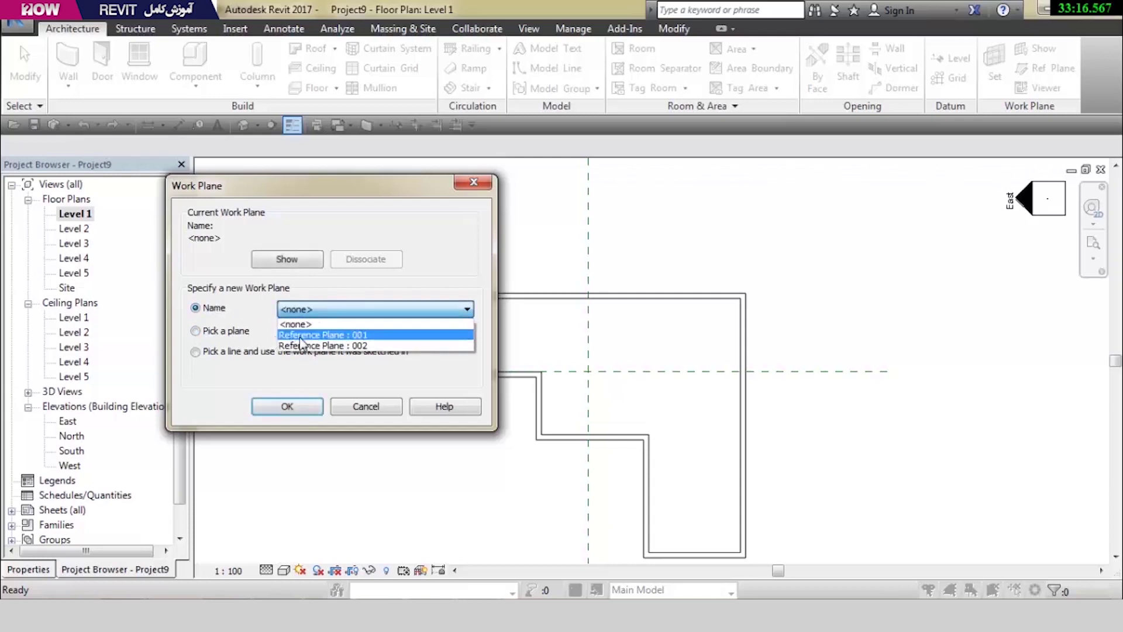
{"action": "left_click", "coordinate": [357, 337]}
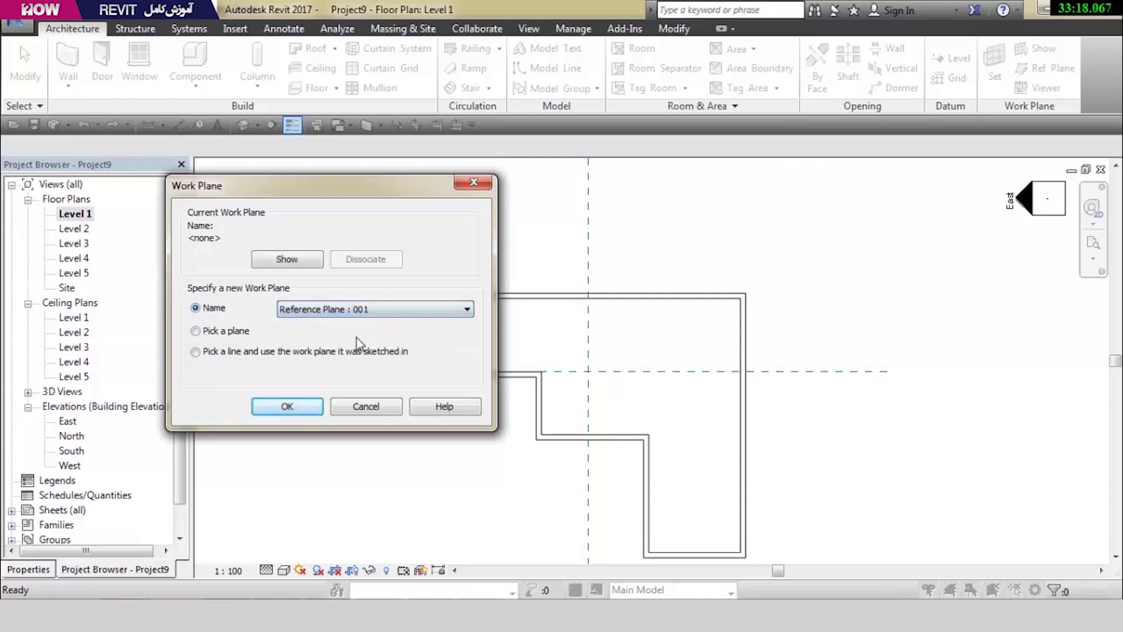
{"action": "left_click", "coordinate": [299, 408]}
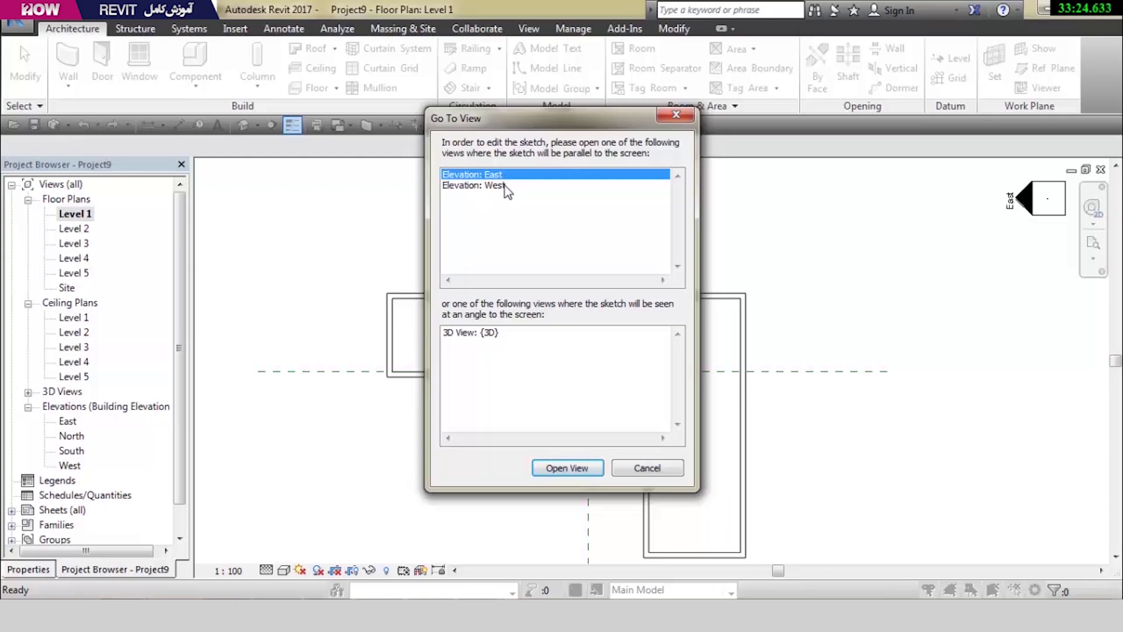
{"action": "key", "text": "Escape"}
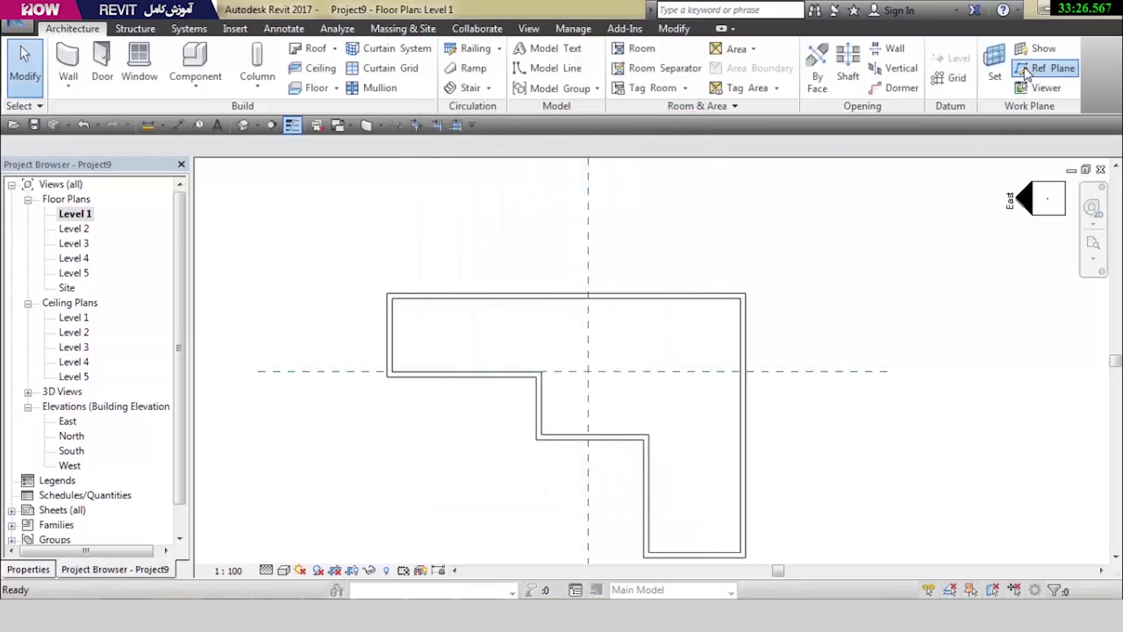
Start a Roof by Extrusion on the named work plane Reference Plane : 002
{"action": "left_click", "coordinate": [1024, 74]}
{"action": "key", "text": "Escape"}
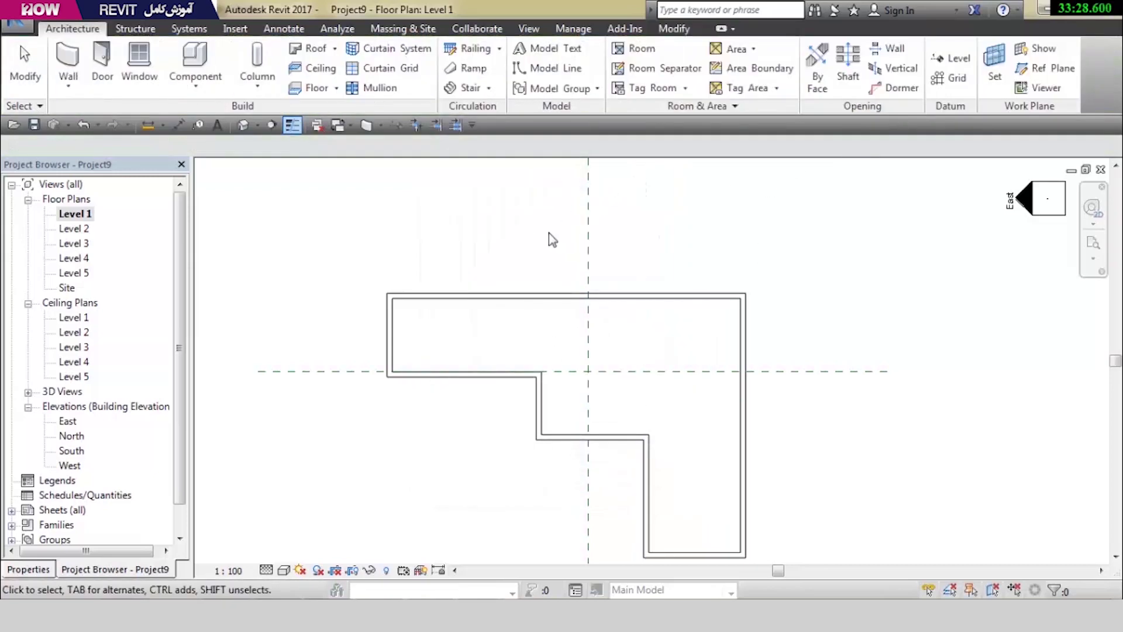
{"action": "left_click", "coordinate": [333, 49]}
{"action": "left_click", "coordinate": [345, 108]}
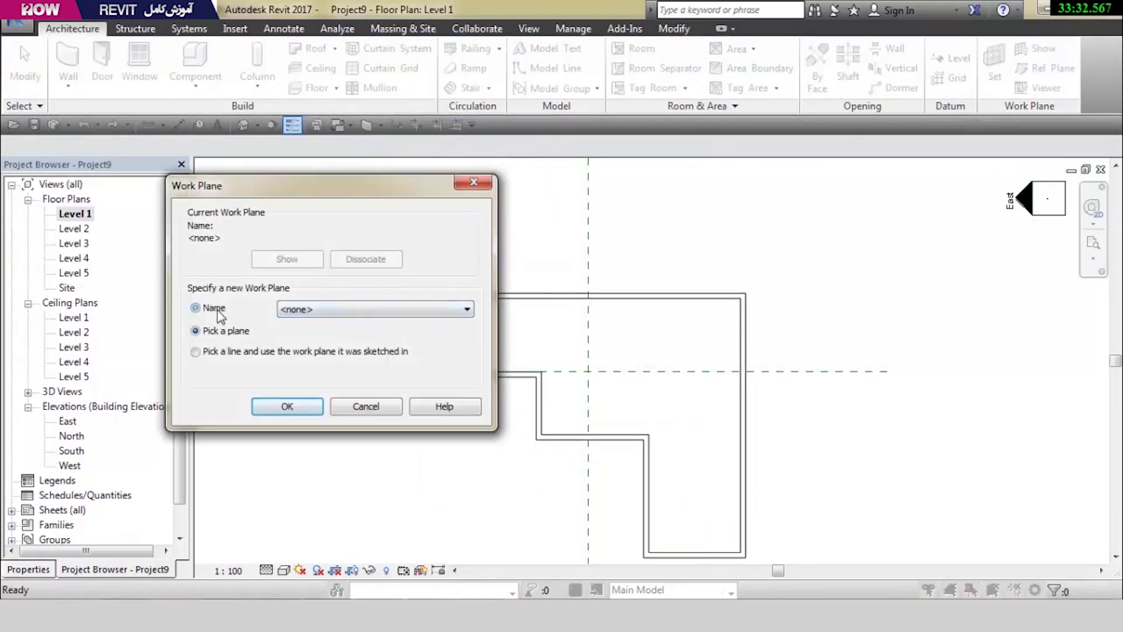
{"action": "left_click", "coordinate": [299, 315]}
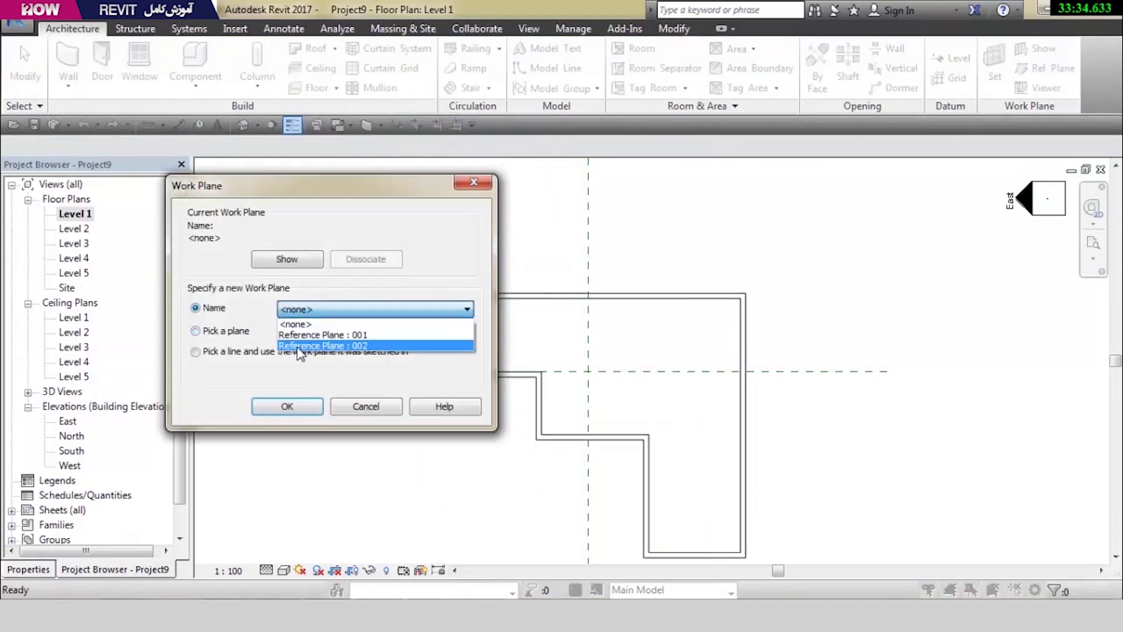
{"action": "left_click", "coordinate": [299, 345]}
{"action": "left_click", "coordinate": [286, 405]}
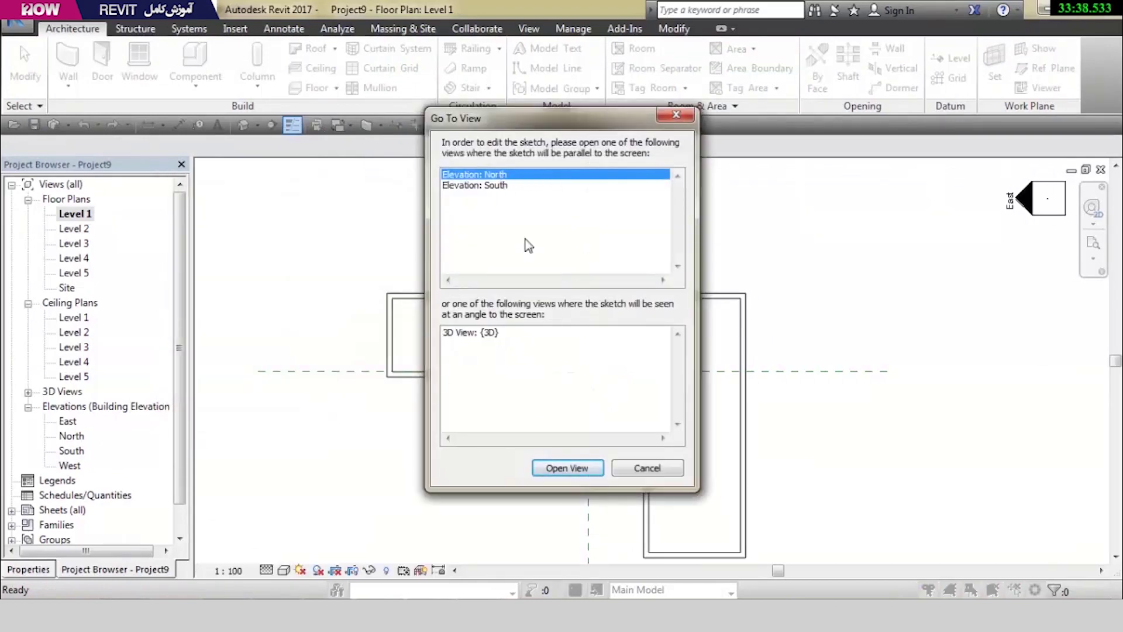
Restart Roof by Extrusion and pick the vertical reference plane in the drawing as work plane
{"action": "left_click", "coordinate": [576, 468]}
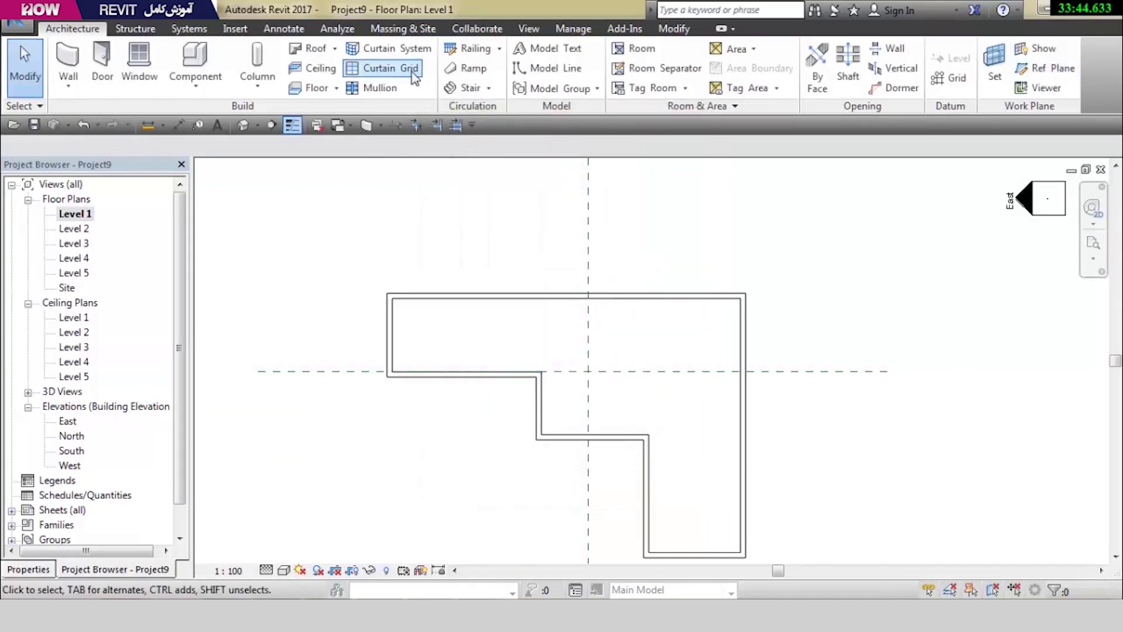
{"action": "left_click", "coordinate": [335, 49]}
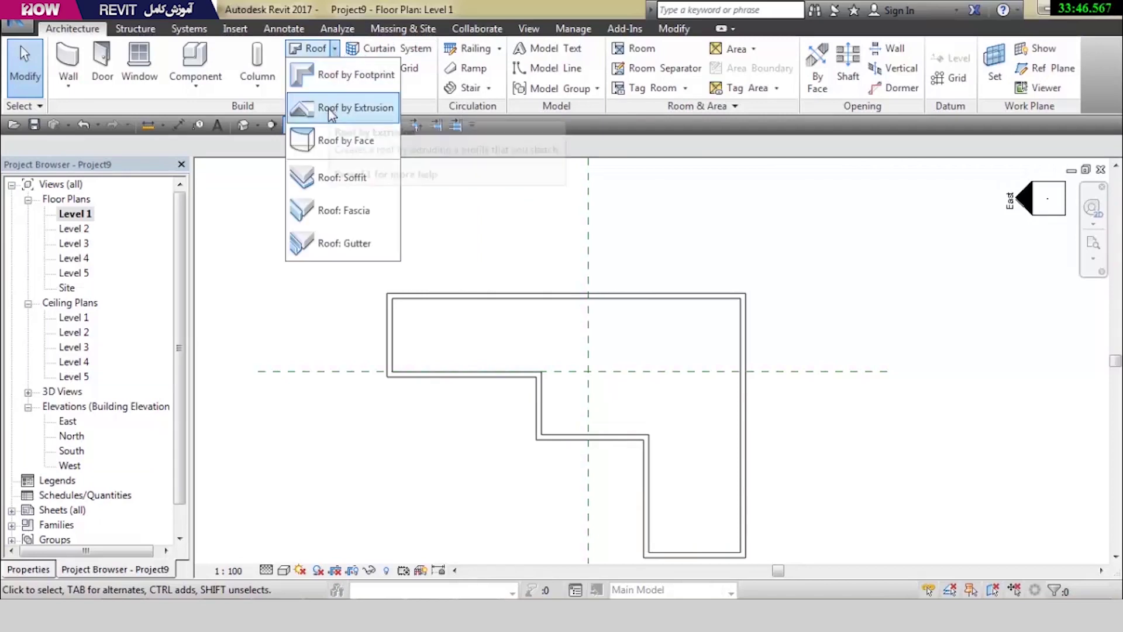
{"action": "left_click", "coordinate": [328, 107]}
{"action": "left_click_drag", "start_coordinate": [427, 179], "coordinate": [286, 169]}
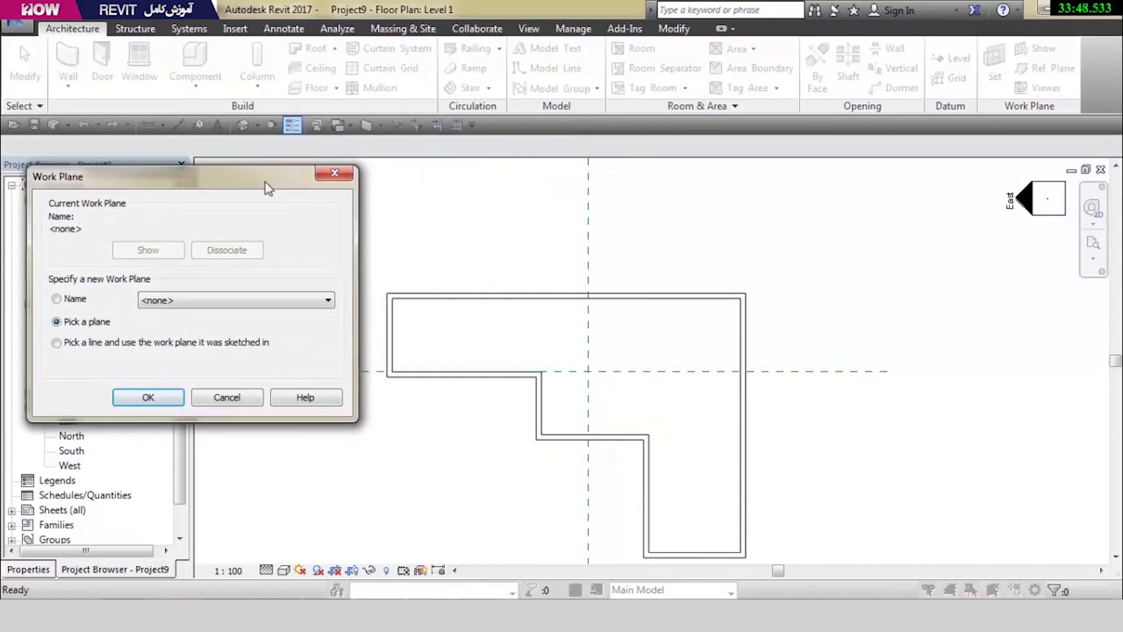
{"action": "left_click", "coordinate": [185, 300]}
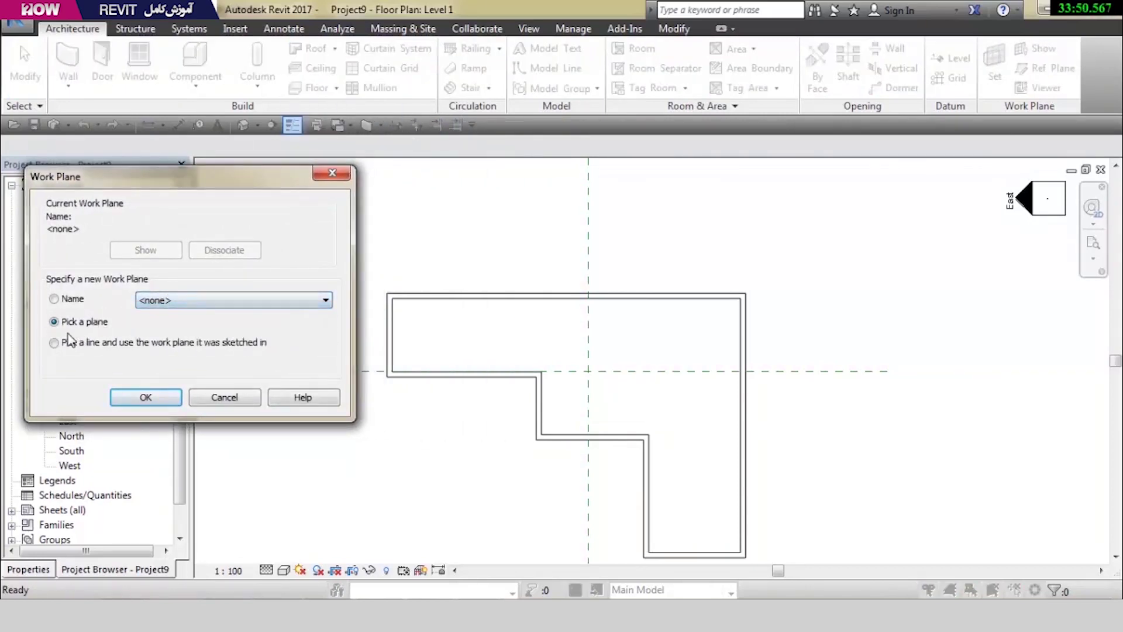
{"action": "left_click", "coordinate": [142, 399]}
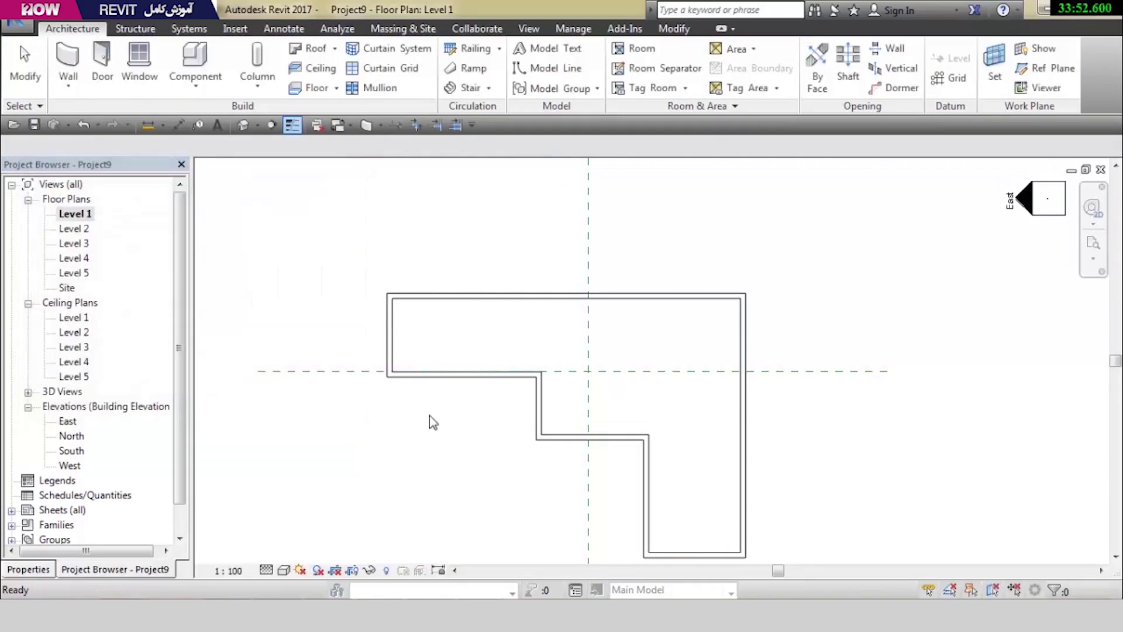
{"action": "left_click", "coordinate": [589, 345]}
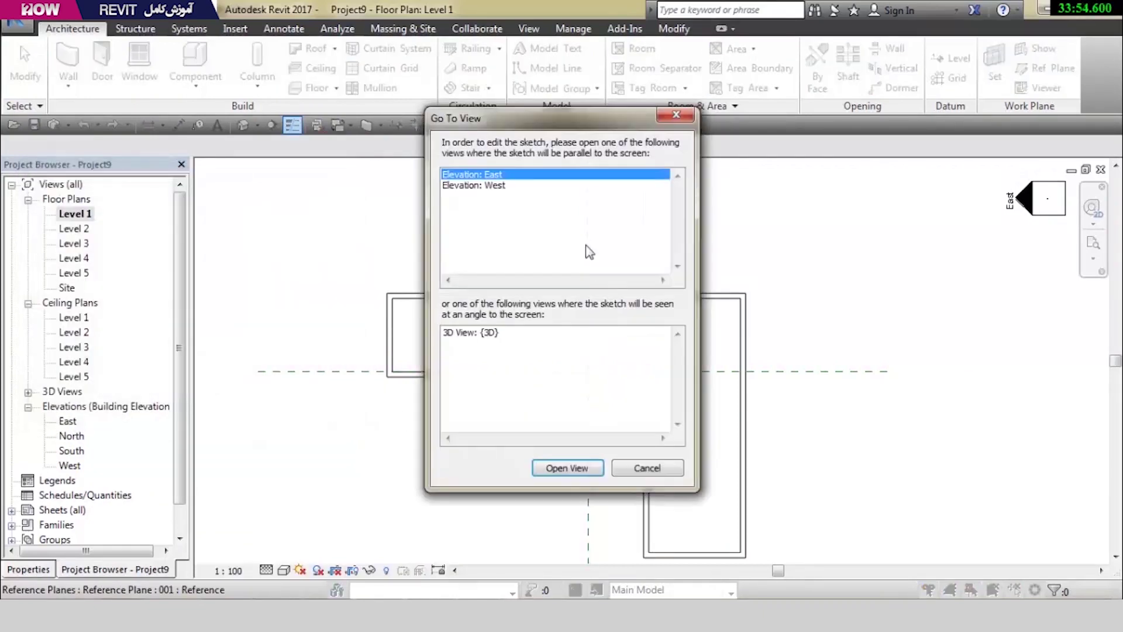
Restart Roof by Extrusion on the horizontal reference plane and go to Elevation: North
{"action": "key", "text": "Escape"}
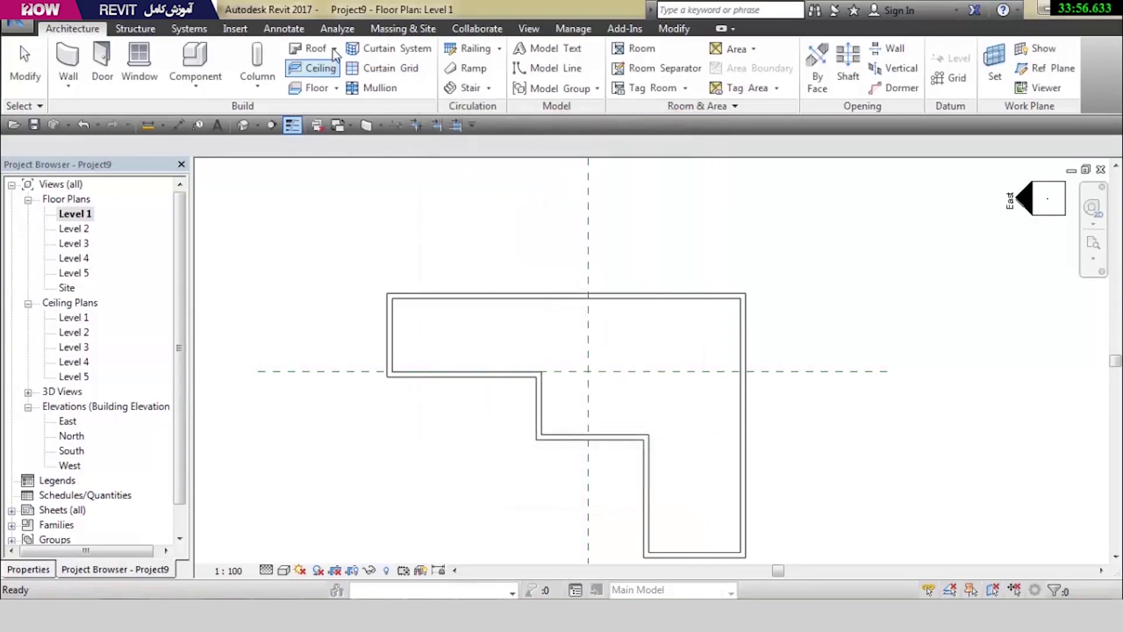
{"action": "left_click", "coordinate": [328, 48]}
{"action": "left_click", "coordinate": [322, 111]}
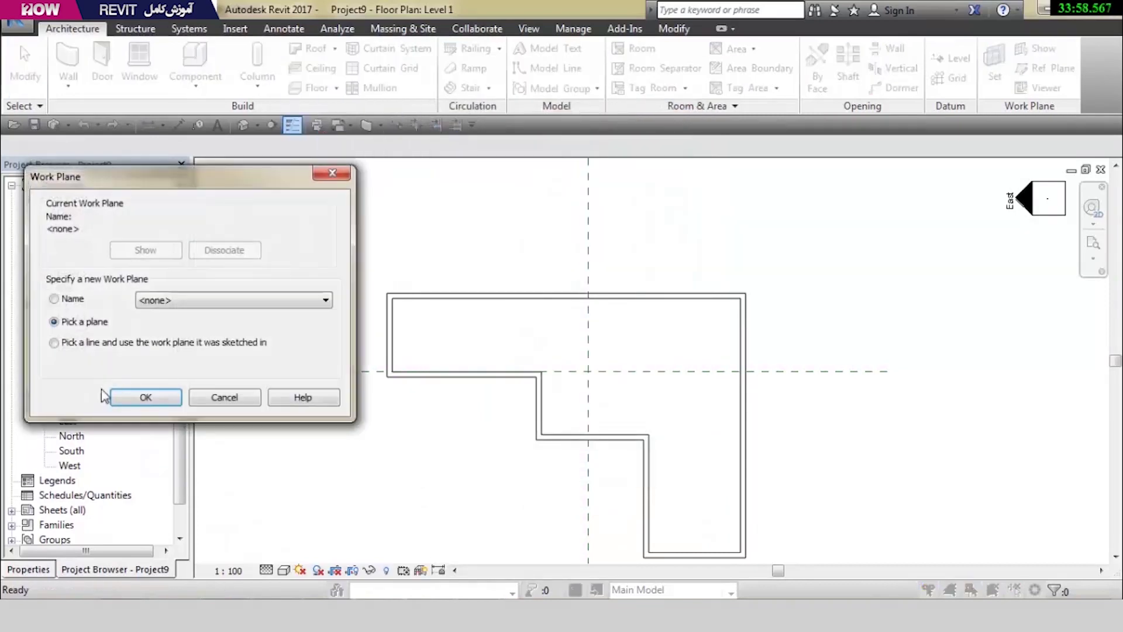
{"action": "left_click", "coordinate": [166, 392]}
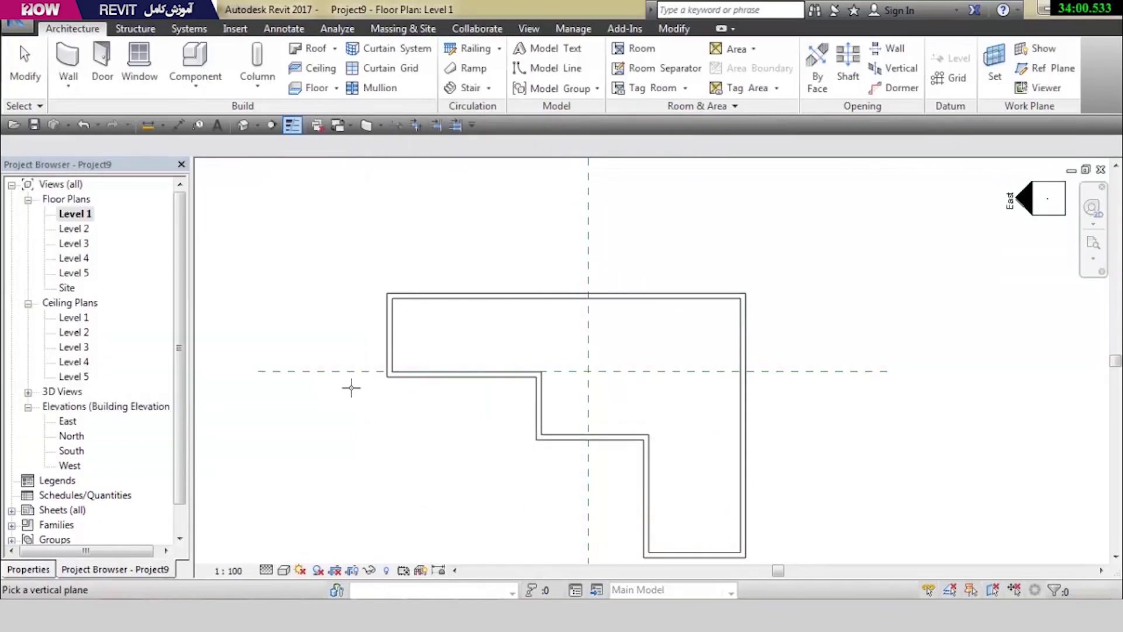
{"action": "left_click", "coordinate": [354, 371]}
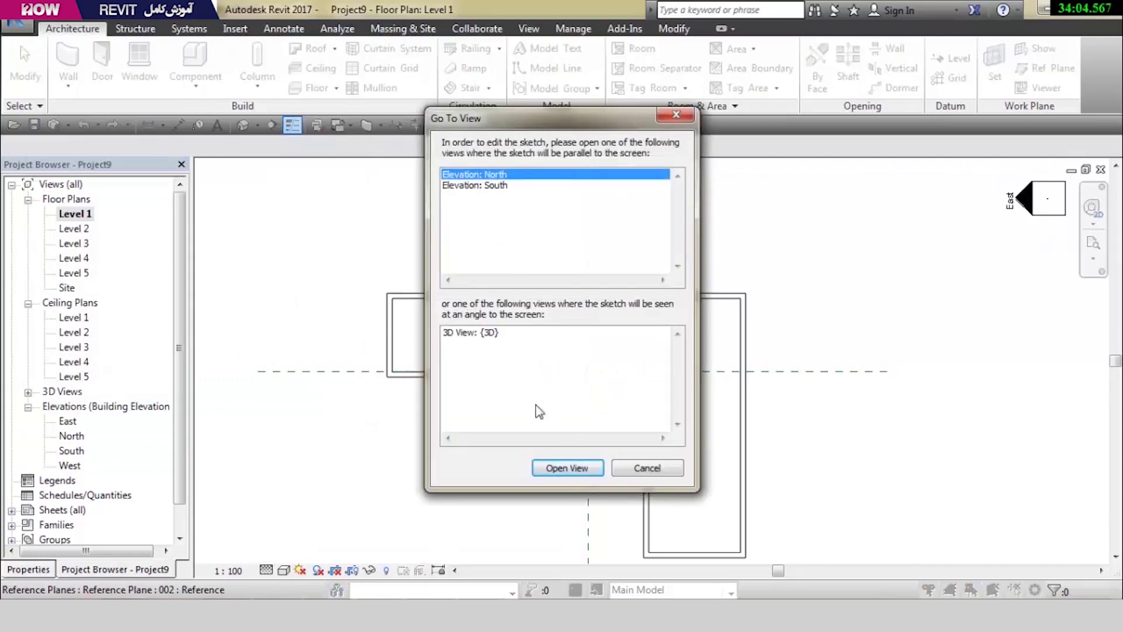
{"action": "left_click", "coordinate": [547, 468]}
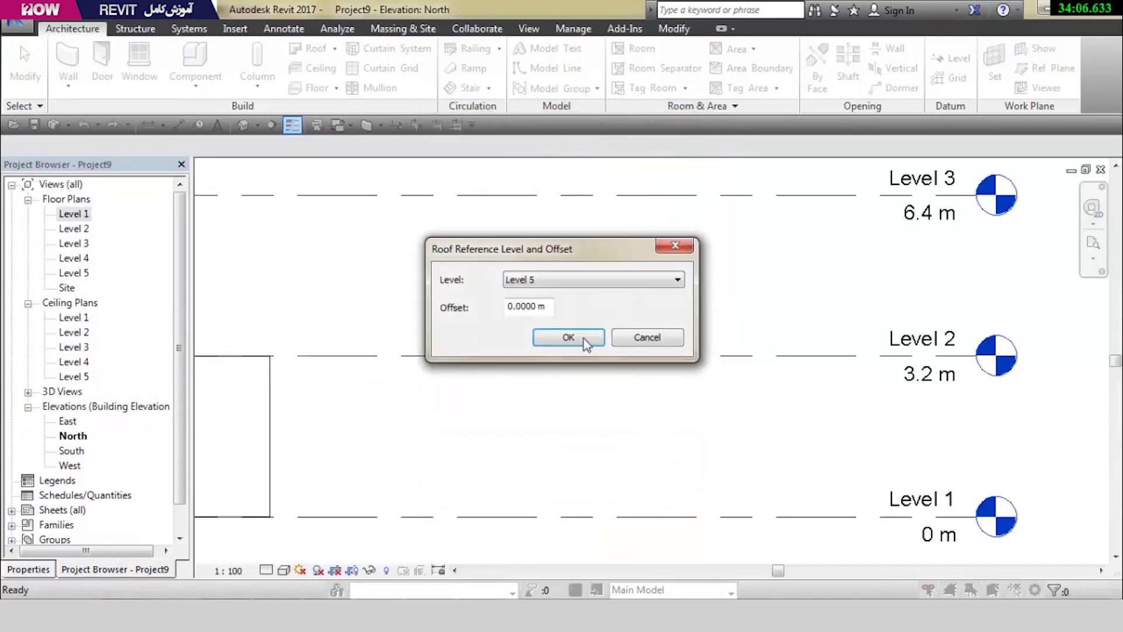
Confirm the roof's reference level and offset, and frame the whole building in view
{"action": "left_click", "coordinate": [555, 281]}
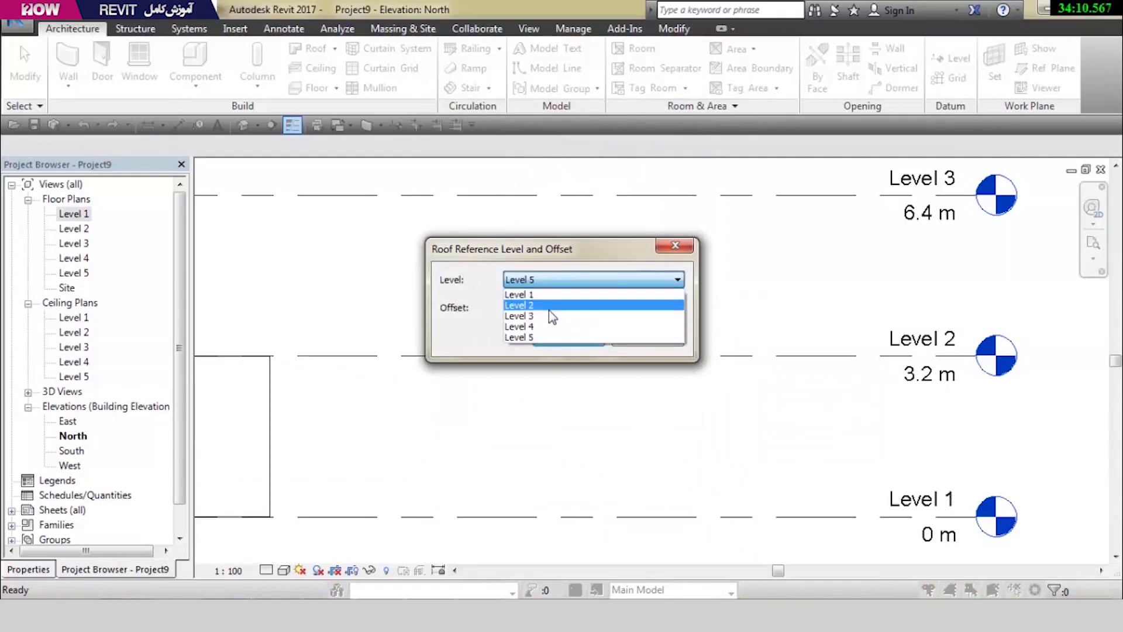
{"action": "left_click", "coordinate": [550, 294]}
{"action": "left_click", "coordinate": [552, 338]}
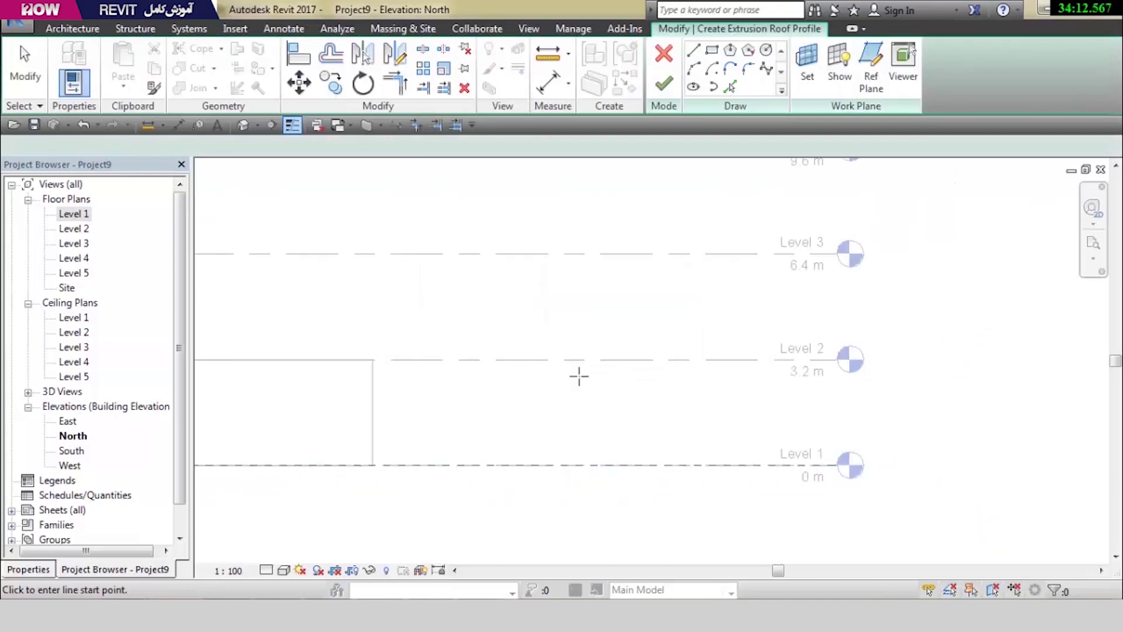
{"action": "scroll", "coordinate": [576, 376], "scroll_direction": "down", "scroll_amount": 2}
{"action": "middle_click_drag", "start_coordinate": [502, 401], "coordinate": [743, 393]}
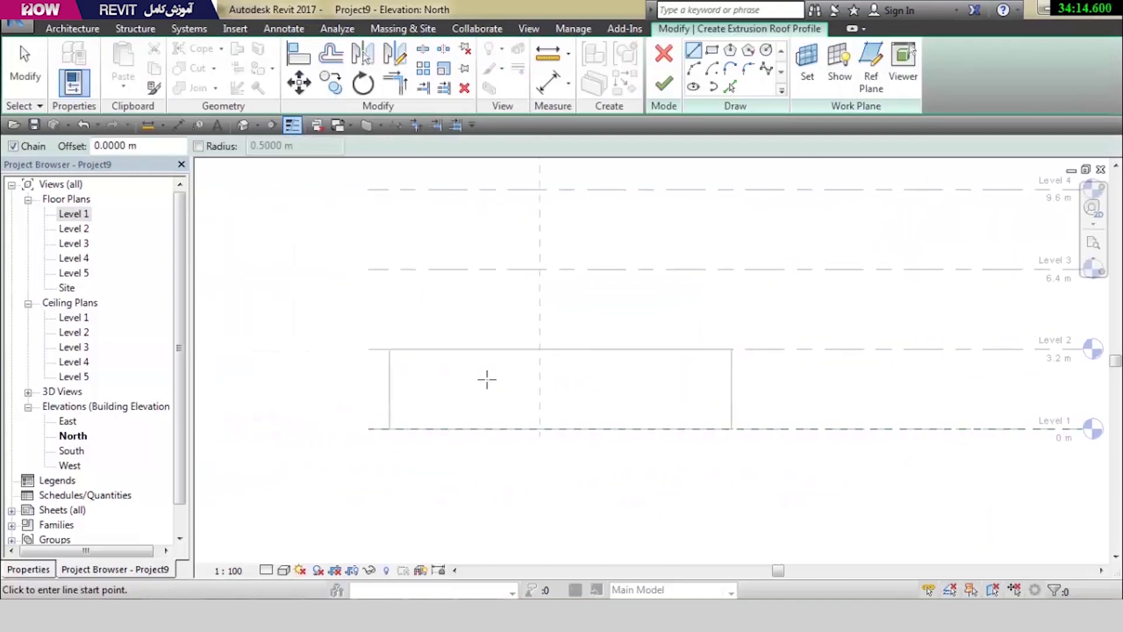
{"action": "scroll", "coordinate": [486, 379], "scroll_direction": "up", "scroll_amount": 2}
{"action": "scroll", "coordinate": [736, 444], "scroll_direction": "down", "scroll_amount": 1}
{"action": "scroll", "coordinate": [737, 445], "scroll_direction": "down", "scroll_amount": 2}
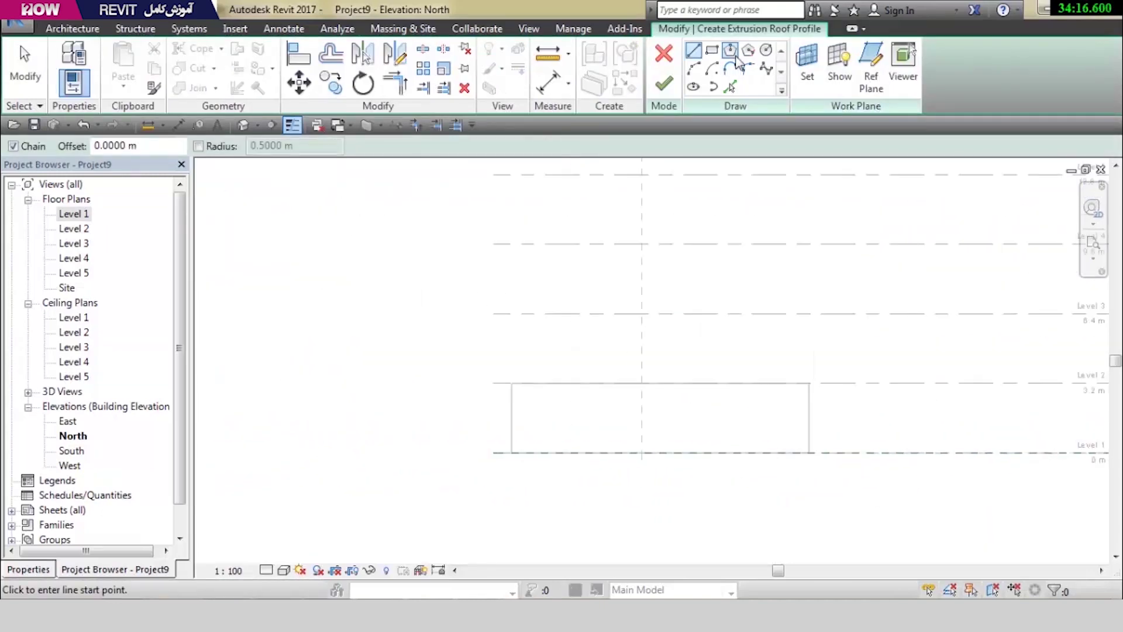
Draw a start-end-radius arc over the building from Level 2 and finish the curved roof
{"action": "left_click", "coordinate": [696, 68]}
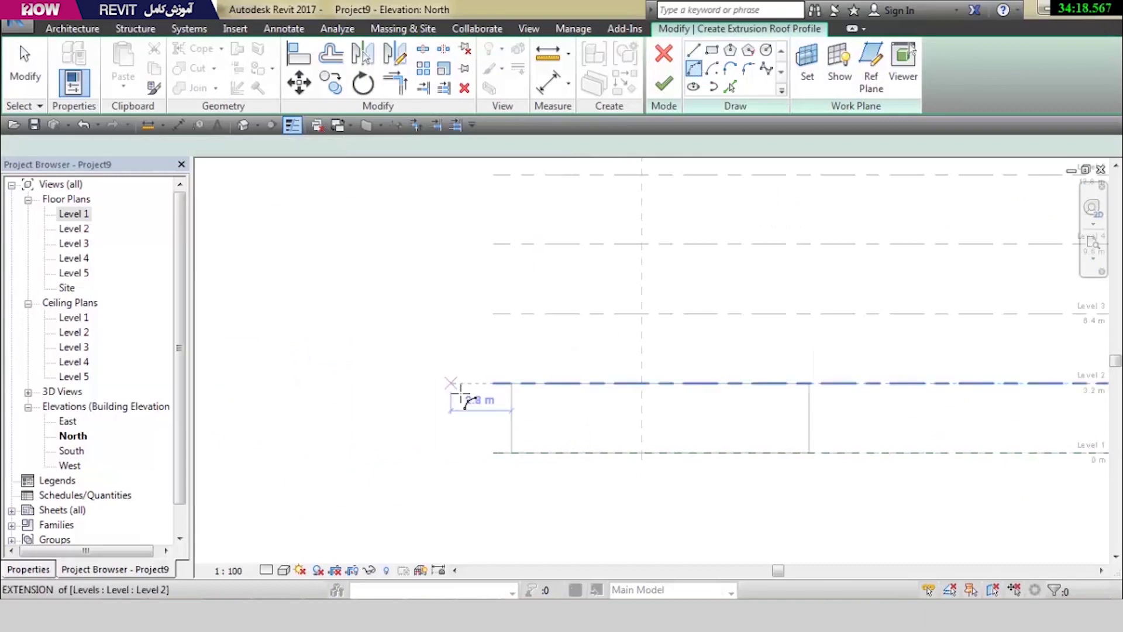
{"action": "left_click", "coordinate": [451, 383]}
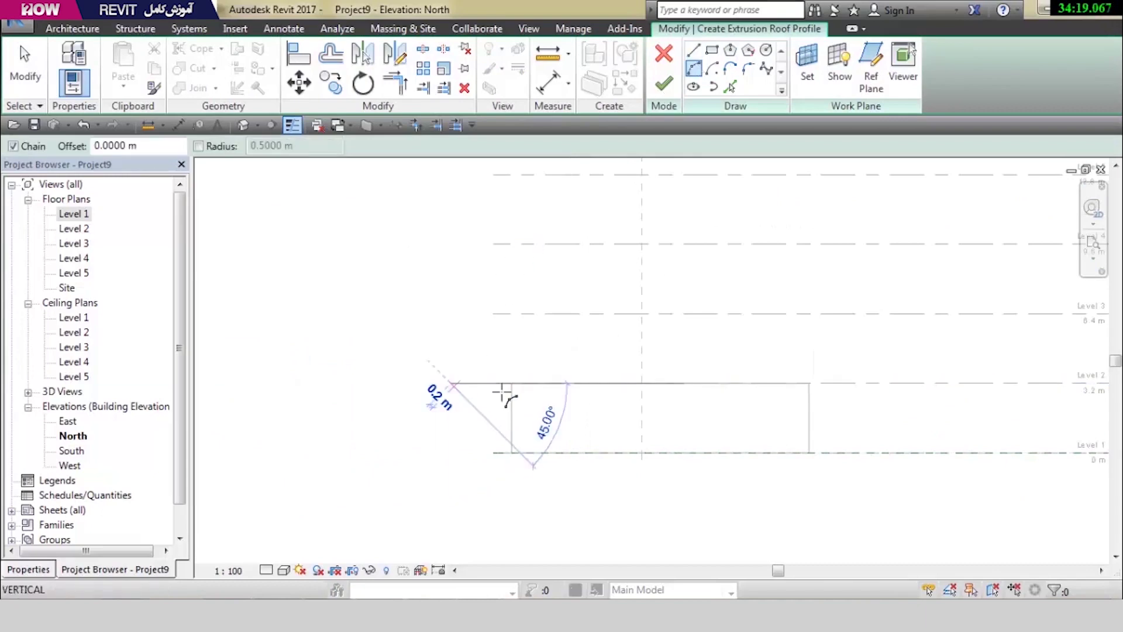
{"action": "left_click", "coordinate": [877, 390]}
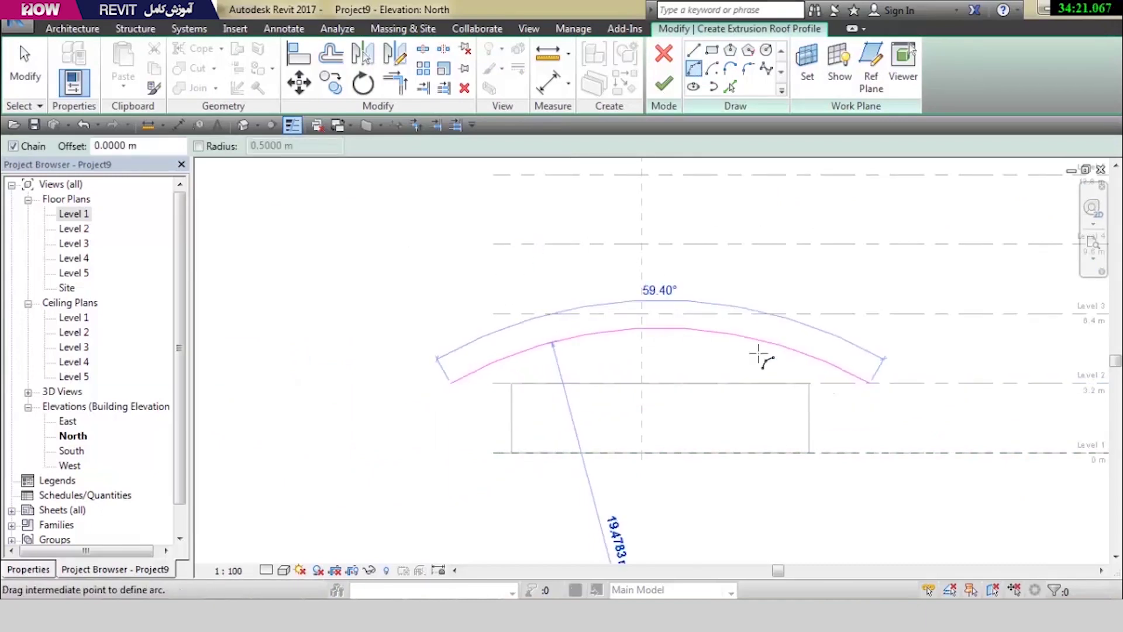
{"action": "left_click", "coordinate": [725, 351]}
{"action": "scroll", "coordinate": [719, 286], "scroll_direction": "up", "scroll_amount": 1}
{"action": "middle_click_drag", "start_coordinate": [719, 286], "coordinate": [639, 369]}
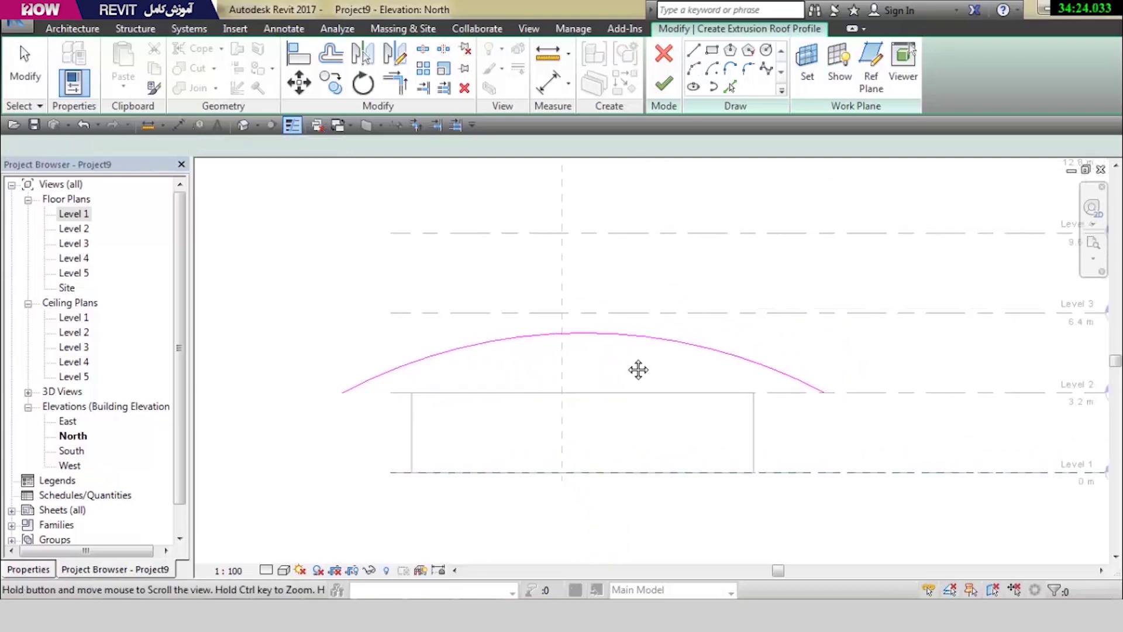
{"action": "left_click", "coordinate": [663, 78]}
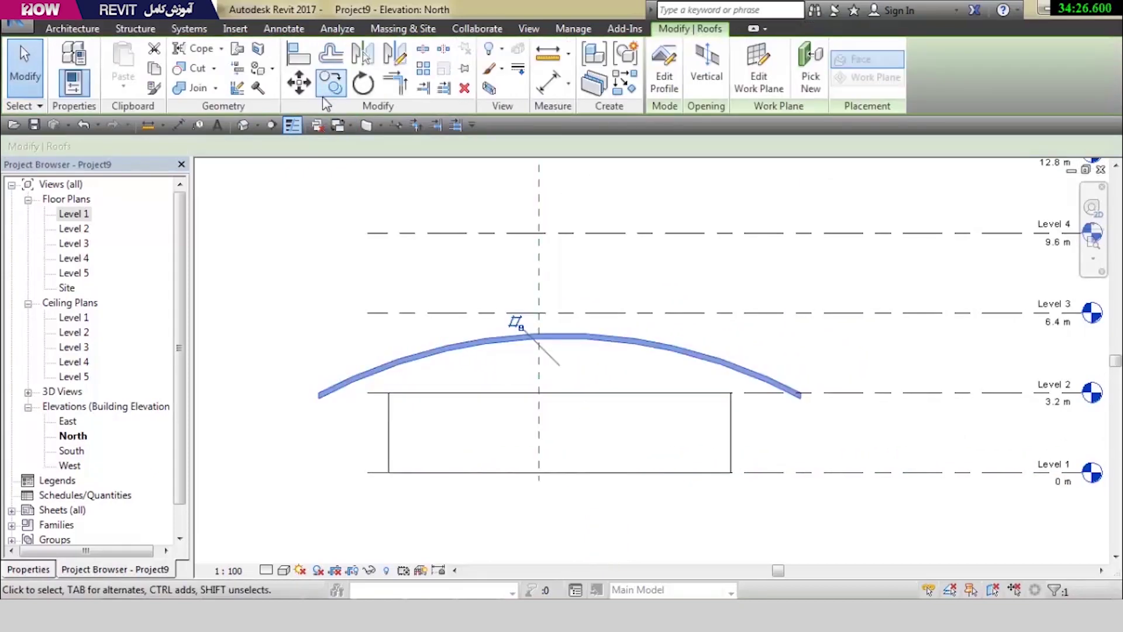
In 3D, drag the curved roof's edge handle to stretch its depth from 10.9 m to 12 m
{"action": "left_click", "coordinate": [242, 125]}
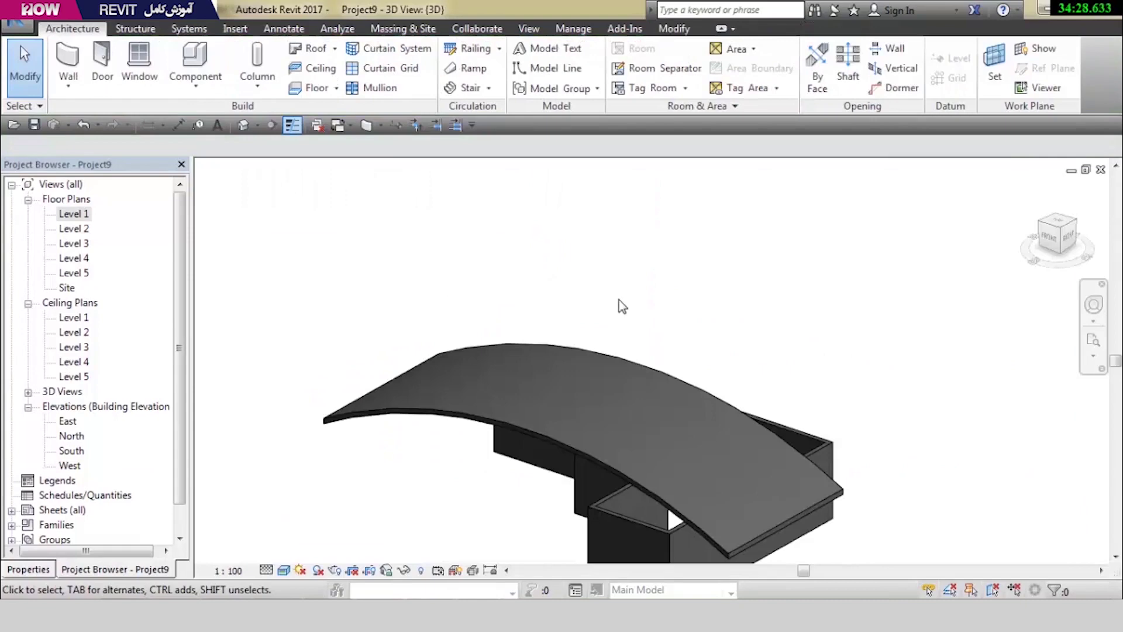
{"action": "mouse_move", "coordinate": [619, 300]}
{"action": "middle_mouse_down", "text": "shift"}
{"action": "mouse_move", "coordinate": [614, 323]}
{"action": "mouse_move", "coordinate": [476, 328]}
{"action": "mouse_move", "coordinate": [607, 331]}
{"action": "mouse_move", "coordinate": [727, 253]}
{"action": "mouse_move", "coordinate": [626, 313]}
{"action": "mouse_move", "coordinate": [430, 395]}
{"action": "mouse_move", "coordinate": [842, 250]}
{"action": "mouse_move", "coordinate": [907, 441]}
{"action": "mouse_move", "coordinate": [1030, 169]}
{"action": "middle_mouse_up", "text": "shift"}
{"action": "left_click", "coordinate": [459, 425]}
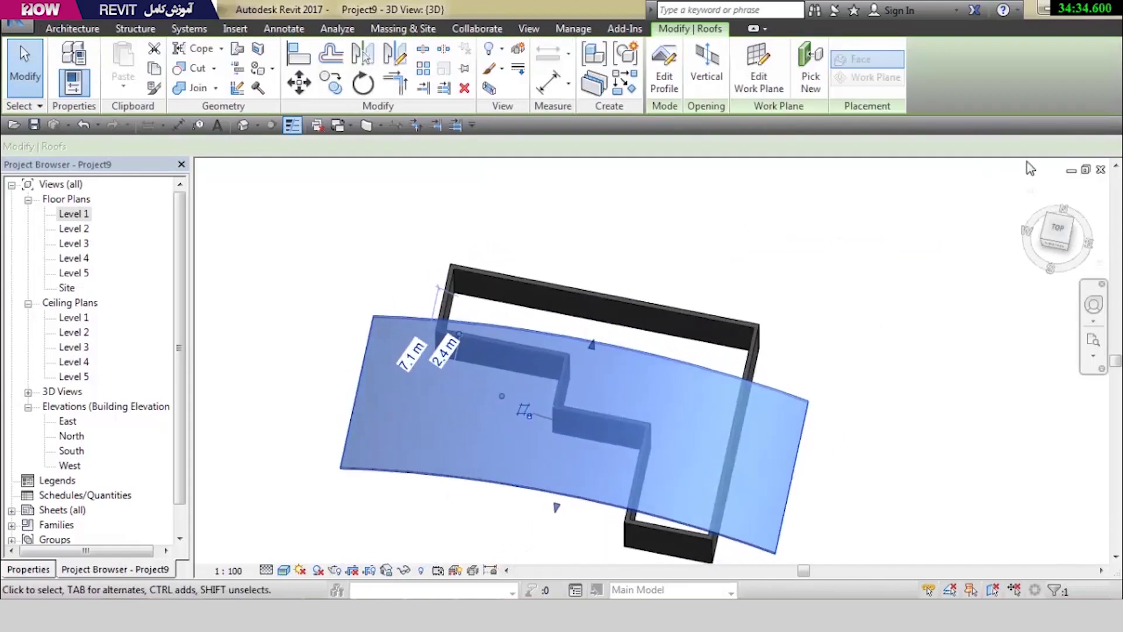
{"action": "left_click", "coordinate": [1058, 230]}
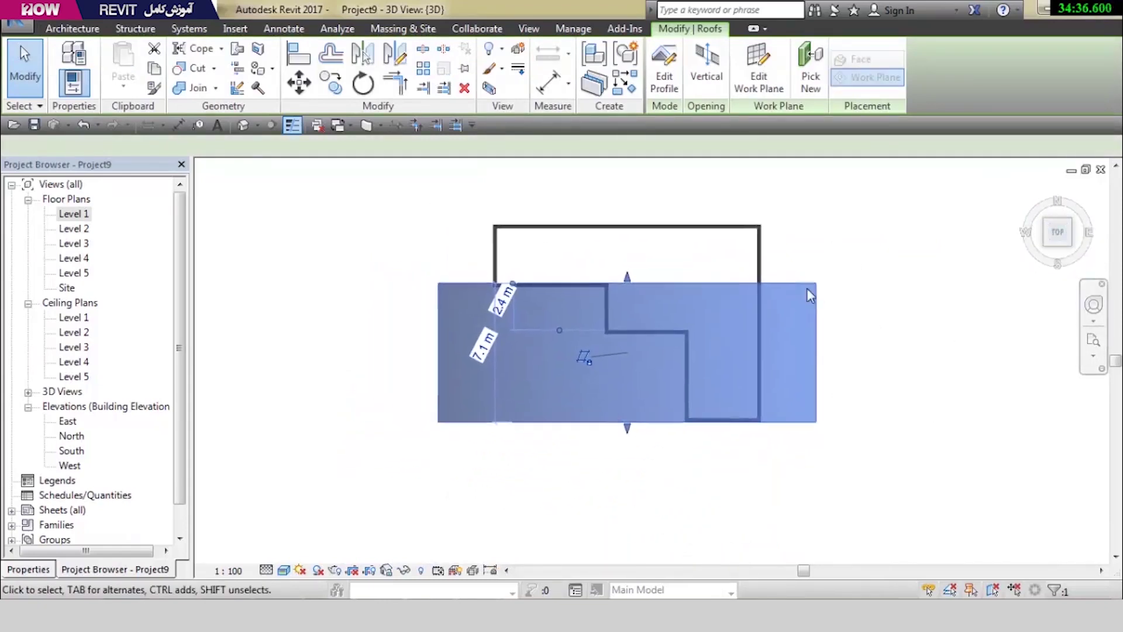
{"action": "left_click_drag", "start_coordinate": [652, 284], "coordinate": [660, 224]}
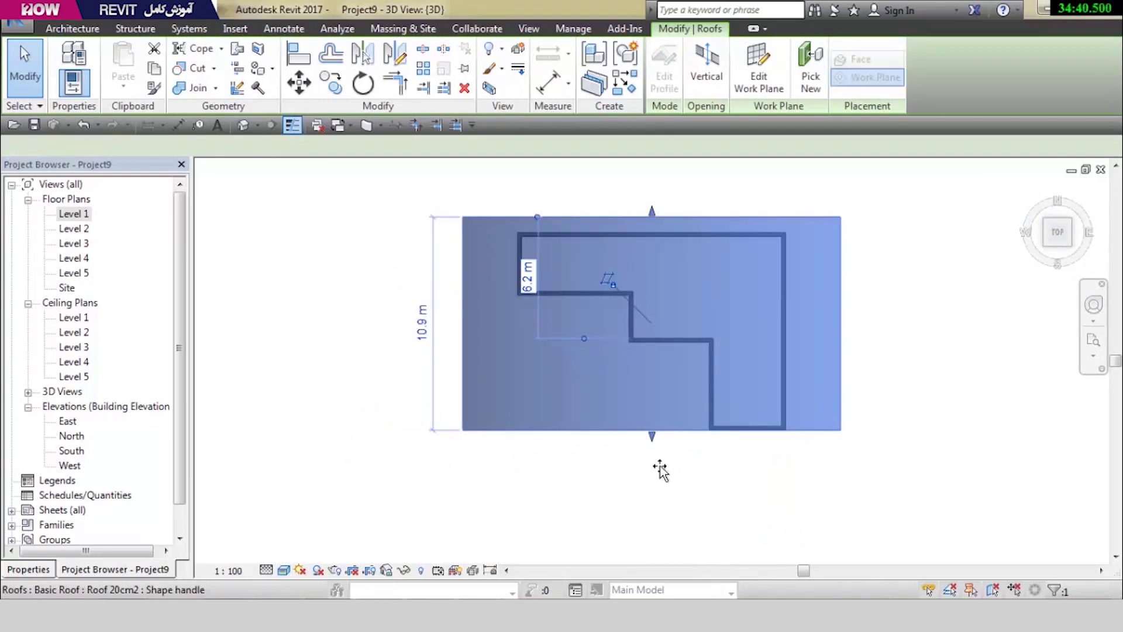
{"action": "left_click_drag", "start_coordinate": [655, 466], "coordinate": [659, 487]}
{"action": "scroll", "coordinate": [735, 373], "scroll_direction": "up", "scroll_amount": 1}
{"action": "middle_click_drag", "start_coordinate": [739, 389], "coordinate": [880, 363], "text": "shift"}
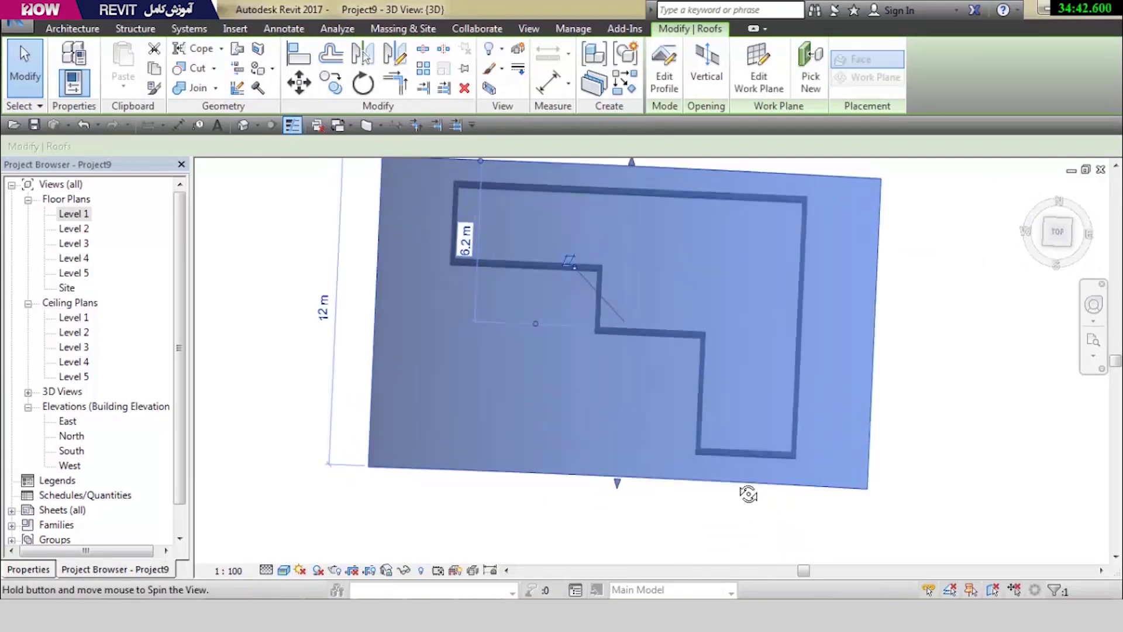
{"action": "left_click", "coordinate": [872, 405]}
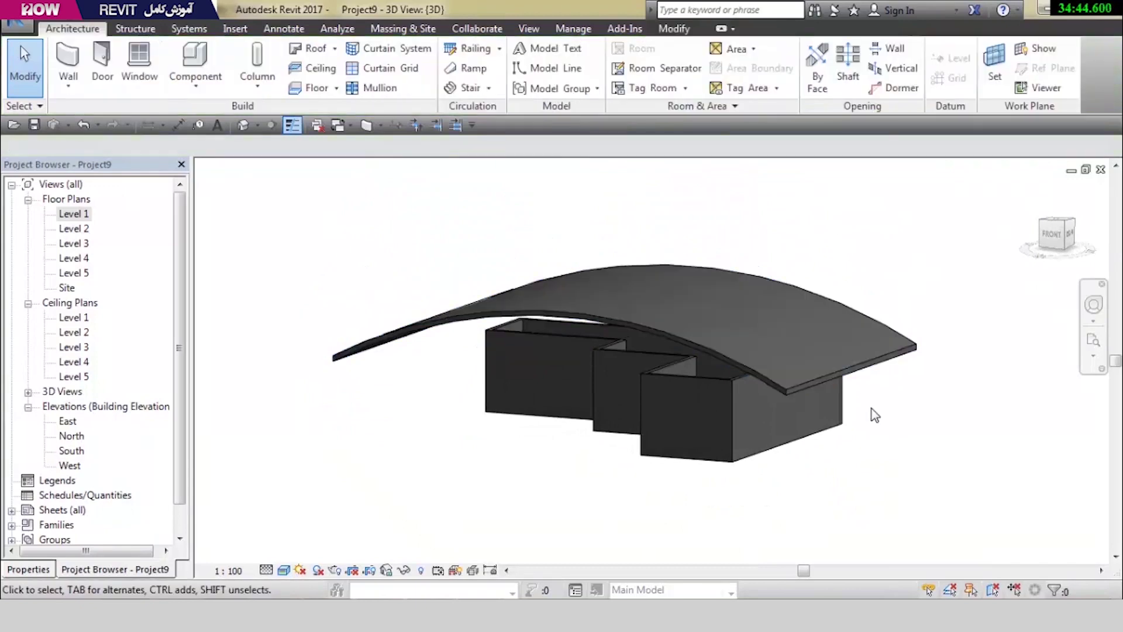
{"action": "left_click_drag", "start_coordinate": [869, 400], "coordinate": [457, 500]}
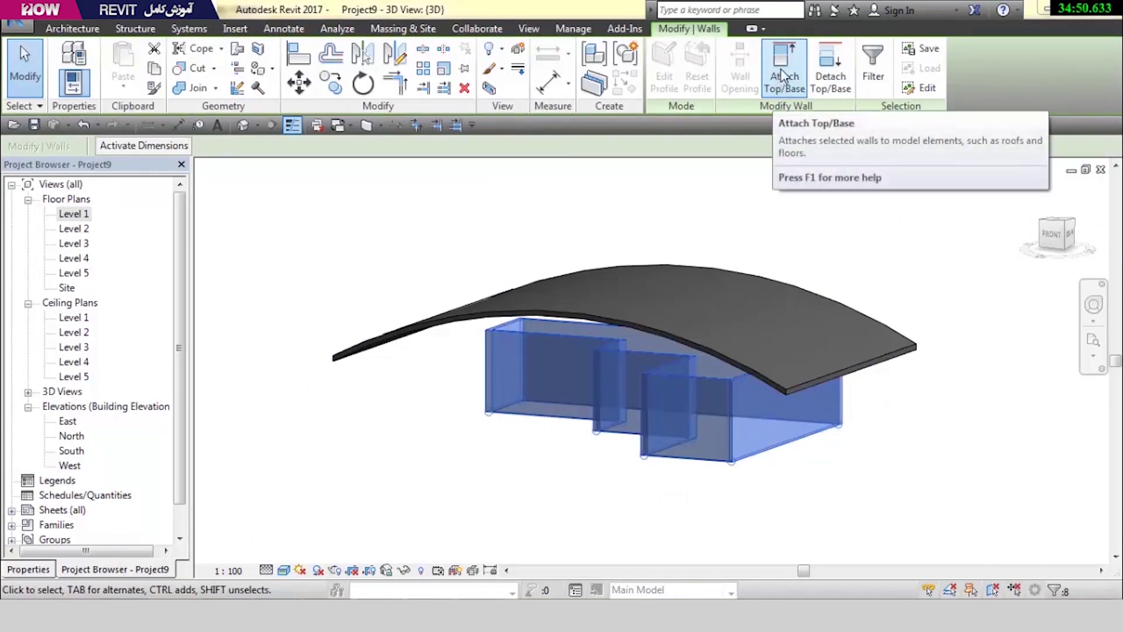
{"action": "left_click", "coordinate": [775, 75]}
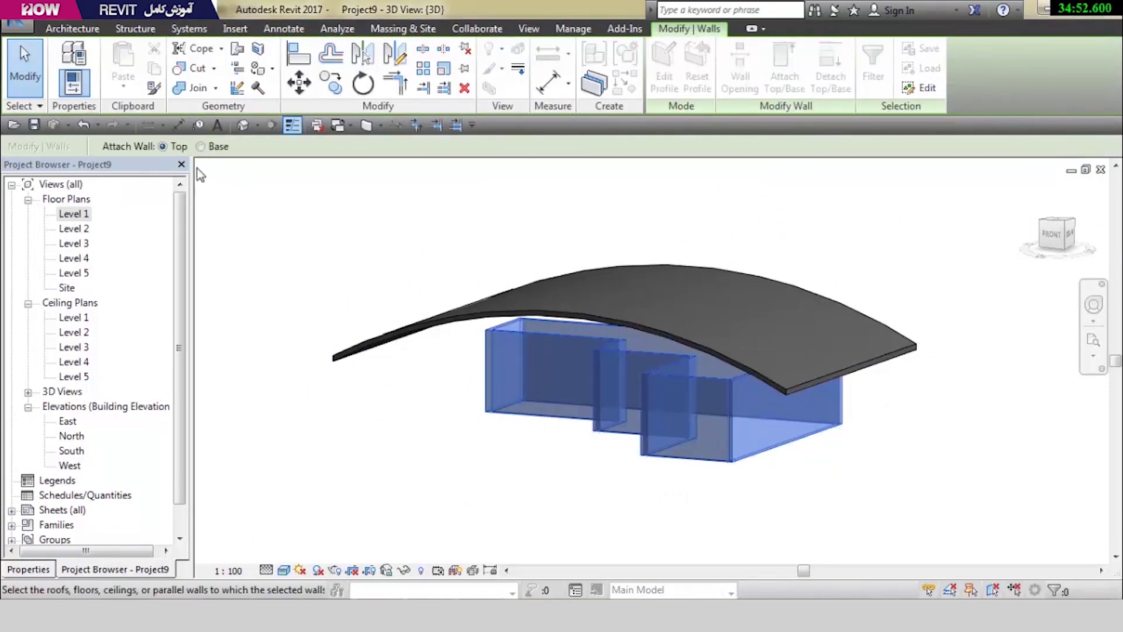
{"action": "left_click", "coordinate": [445, 323]}
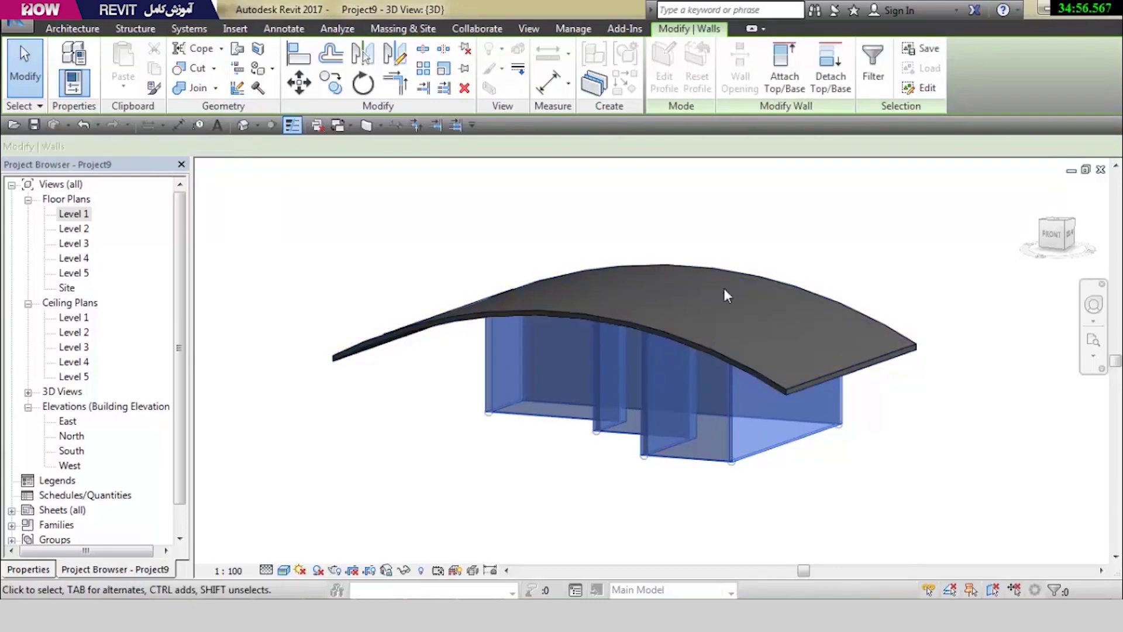
{"action": "mouse_move", "coordinate": [735, 339]}
{"action": "middle_mouse_down", "text": "shift"}
{"action": "mouse_move", "coordinate": [759, 356]}
{"action": "mouse_move", "coordinate": [807, 300]}
{"action": "mouse_move", "coordinate": [768, 248]}
{"action": "mouse_move", "coordinate": [594, 238]}
{"action": "mouse_move", "coordinate": [461, 296]}
{"action": "mouse_move", "coordinate": [1035, 451]}
{"action": "mouse_move", "coordinate": [882, 318]}
{"action": "mouse_move", "coordinate": [472, 386]}
{"action": "middle_mouse_up", "text": "shift"}
{"action": "key", "text": "Escape"}
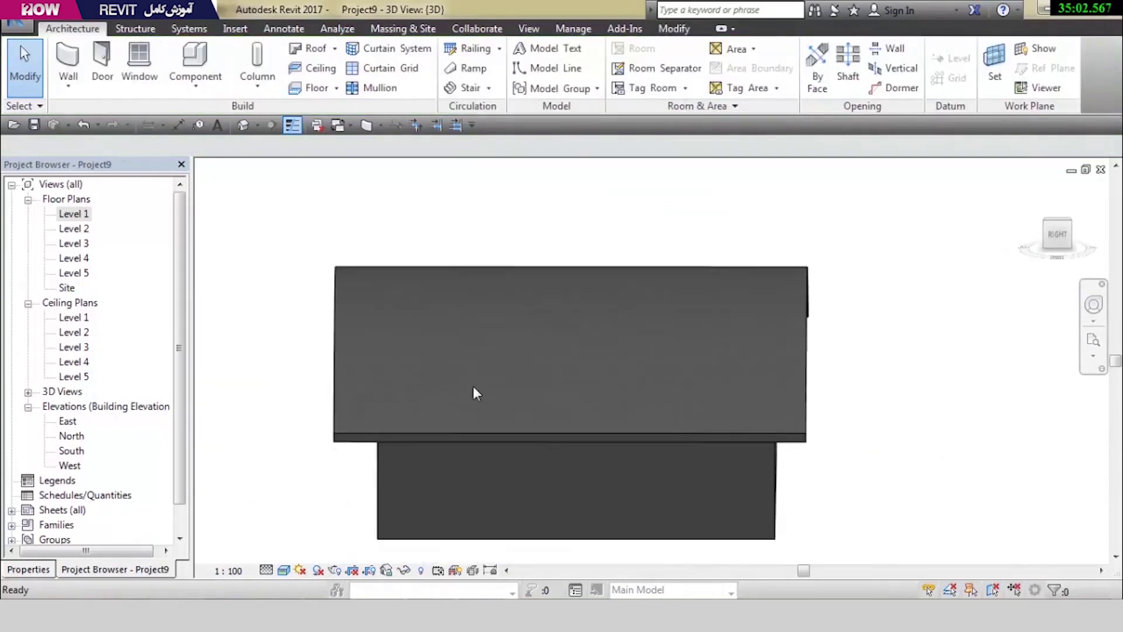
{"action": "mouse_move", "coordinate": [549, 373]}
{"action": "middle_mouse_down", "text": "shift"}
{"action": "mouse_move", "coordinate": [568, 378]}
{"action": "mouse_move", "coordinate": [513, 369]}
{"action": "middle_mouse_up", "text": "shift"}
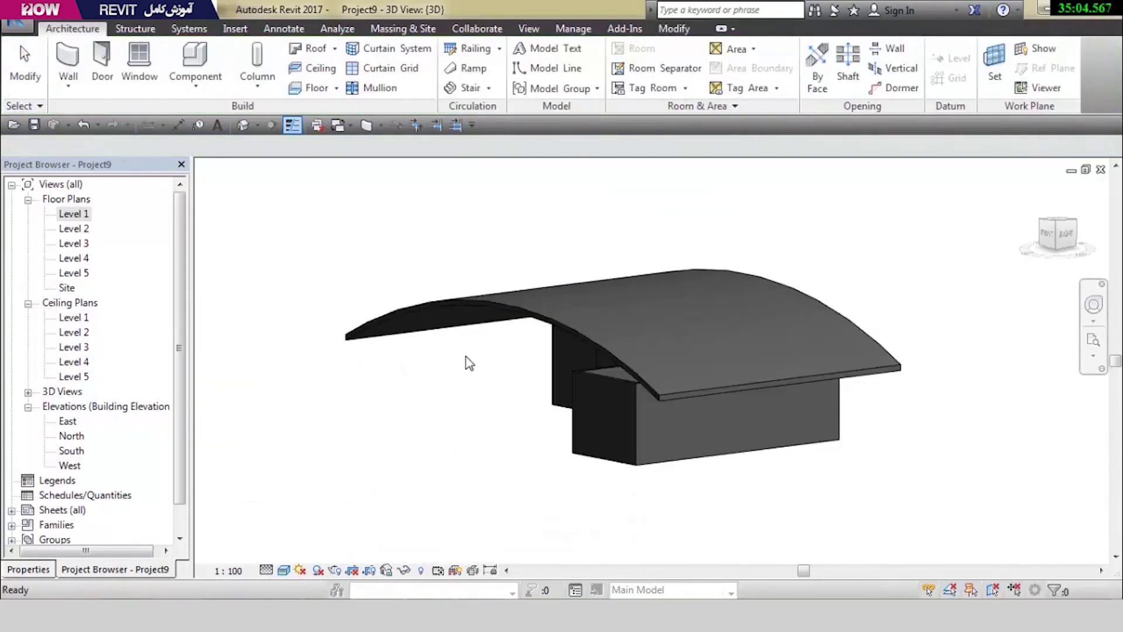
{"action": "mouse_move", "coordinate": [623, 301]}
{"action": "middle_mouse_down", "text": "shift"}
{"action": "mouse_move", "coordinate": [656, 359]}
{"action": "mouse_move", "coordinate": [739, 351]}
{"action": "mouse_move", "coordinate": [751, 372]}
{"action": "middle_mouse_up", "text": "shift"}
Select all visible walls of one type and attach their tops to the curved roof
{"action": "right_click", "coordinate": [753, 372]}
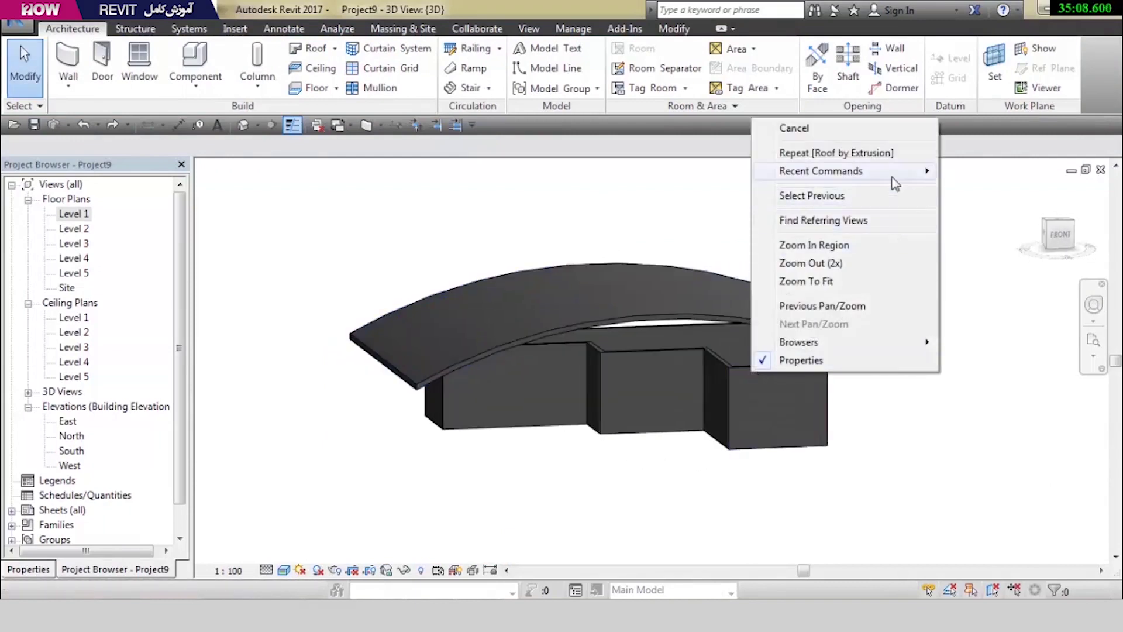
{"action": "left_click", "coordinate": [721, 352]}
{"action": "right_click", "coordinate": [721, 356]}
{"action": "mouse_move", "coordinate": [791, 404]}
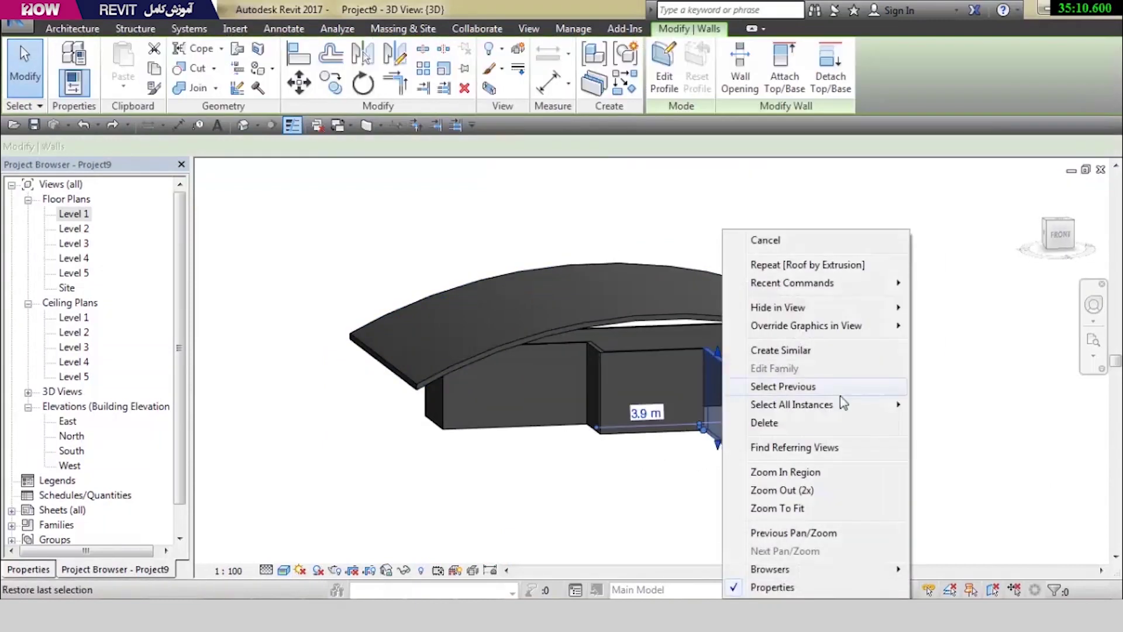
{"action": "left_click", "coordinate": [951, 412]}
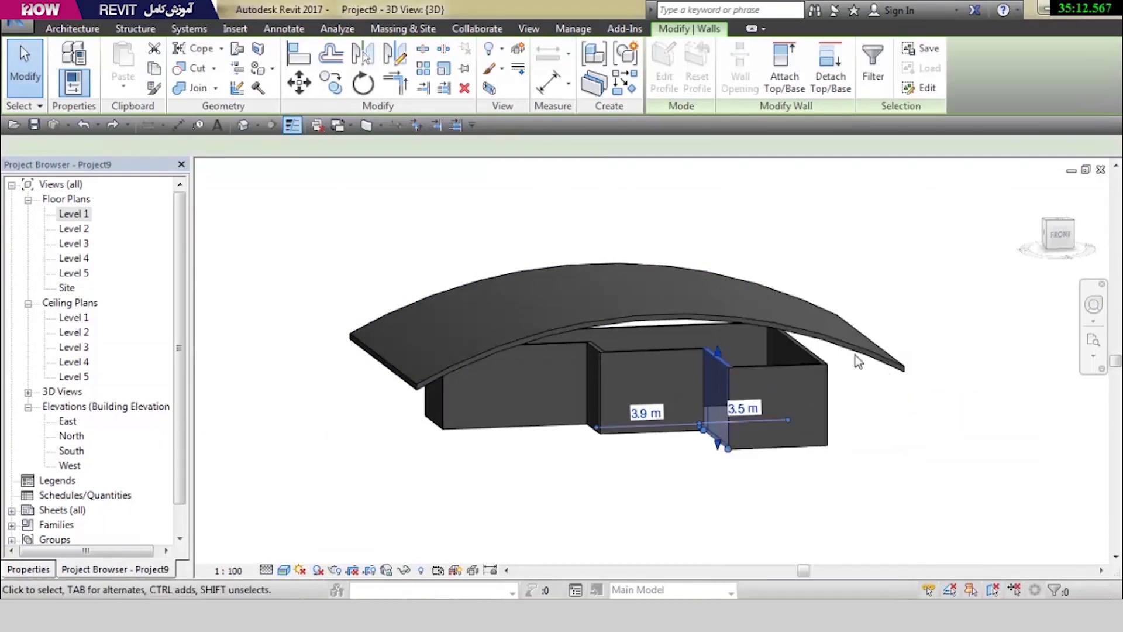
{"action": "mouse_move", "coordinate": [882, 360]}
{"action": "middle_mouse_down", "text": "shift"}
{"action": "mouse_move", "coordinate": [799, 381]}
{"action": "mouse_move", "coordinate": [744, 281]}
{"action": "mouse_move", "coordinate": [721, 293]}
{"action": "middle_mouse_up", "text": "shift"}
{"action": "left_click", "coordinate": [784, 73]}
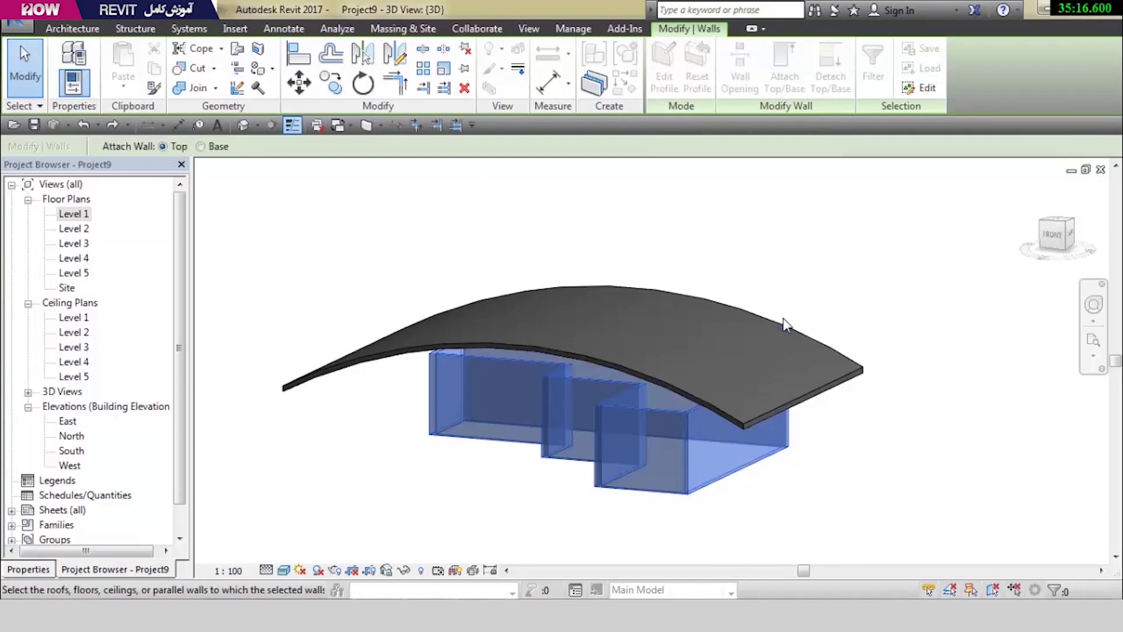
{"action": "left_click", "coordinate": [782, 325]}
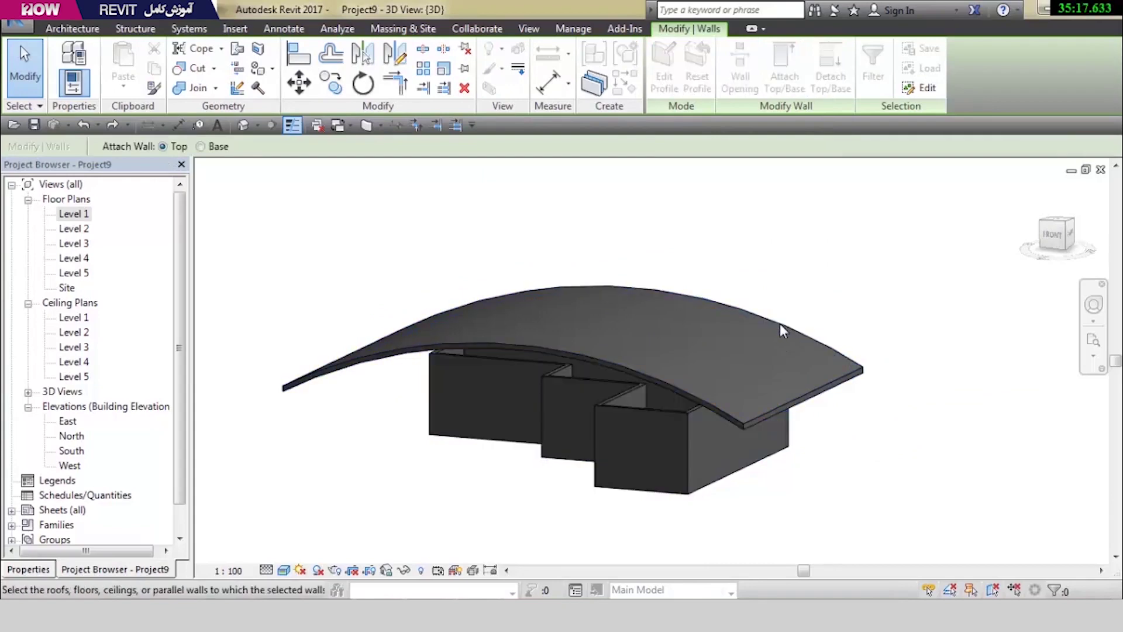
Select the remaining matching walls, attach them to the roof, and orbit to check
{"action": "right_click", "coordinate": [690, 459]}
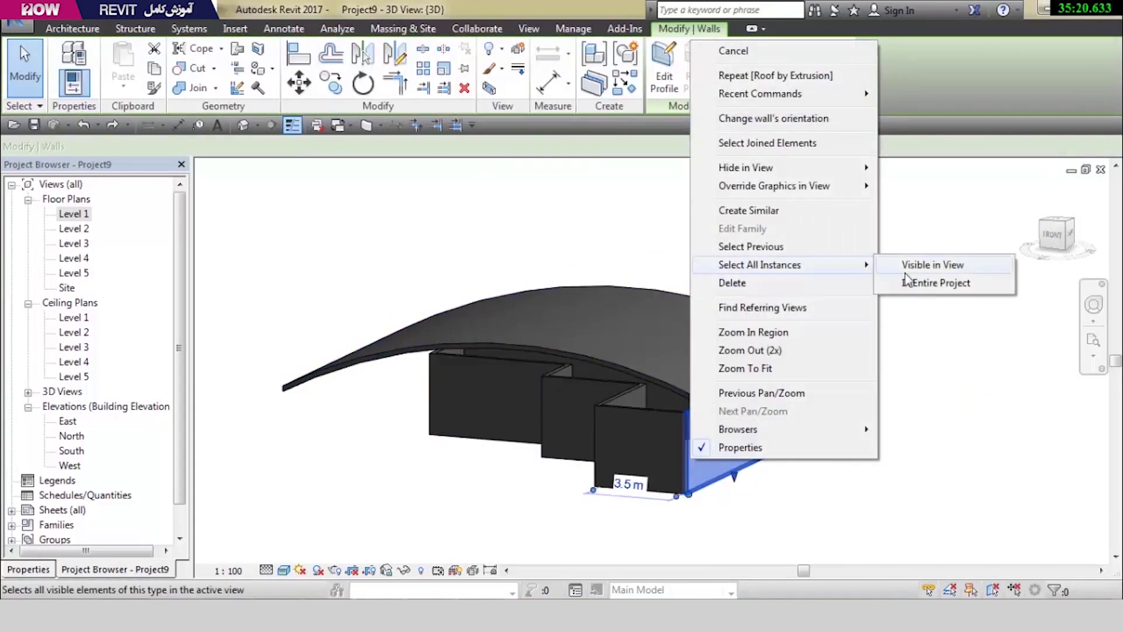
{"action": "left_click", "coordinate": [935, 268]}
{"action": "left_click", "coordinate": [778, 64]}
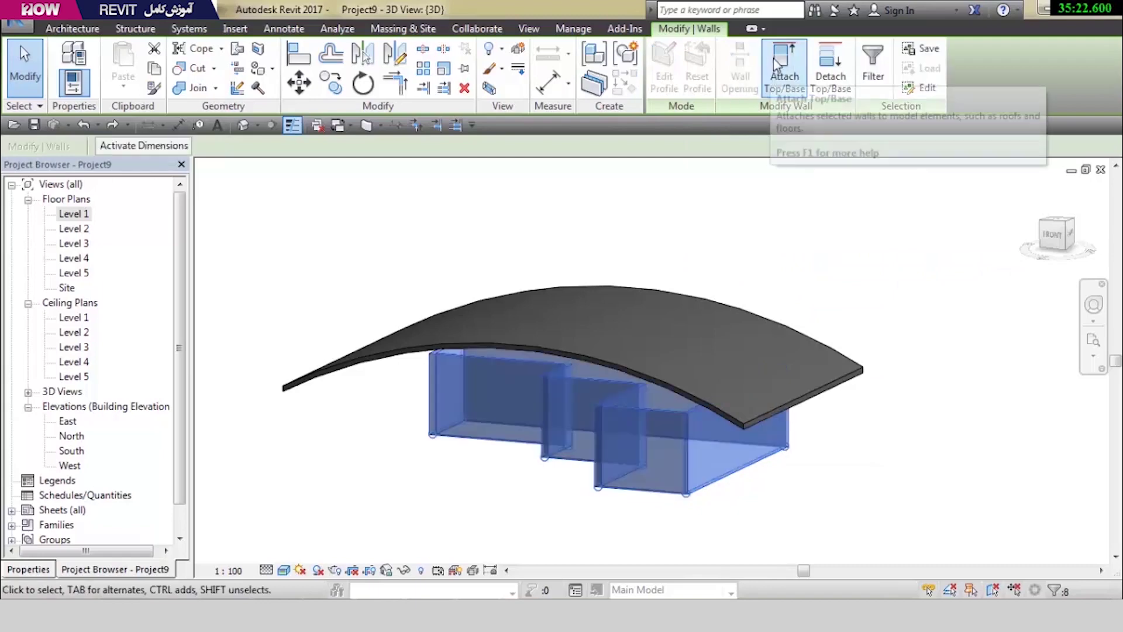
{"action": "left_click", "coordinate": [376, 351]}
{"action": "left_click", "coordinate": [825, 470]}
{"action": "mouse_move", "coordinate": [825, 471]}
{"action": "middle_mouse_down", "text": "shift"}
{"action": "mouse_move", "coordinate": [887, 351]}
{"action": "mouse_move", "coordinate": [920, 456]}
{"action": "mouse_move", "coordinate": [917, 304]}
{"action": "mouse_move", "coordinate": [915, 431]}
{"action": "mouse_move", "coordinate": [790, 301]}
{"action": "mouse_move", "coordinate": [546, 313]}
{"action": "mouse_move", "coordinate": [624, 327]}
{"action": "mouse_move", "coordinate": [897, 521]}
{"action": "mouse_move", "coordinate": [699, 331]}
{"action": "middle_mouse_up", "text": "shift"}
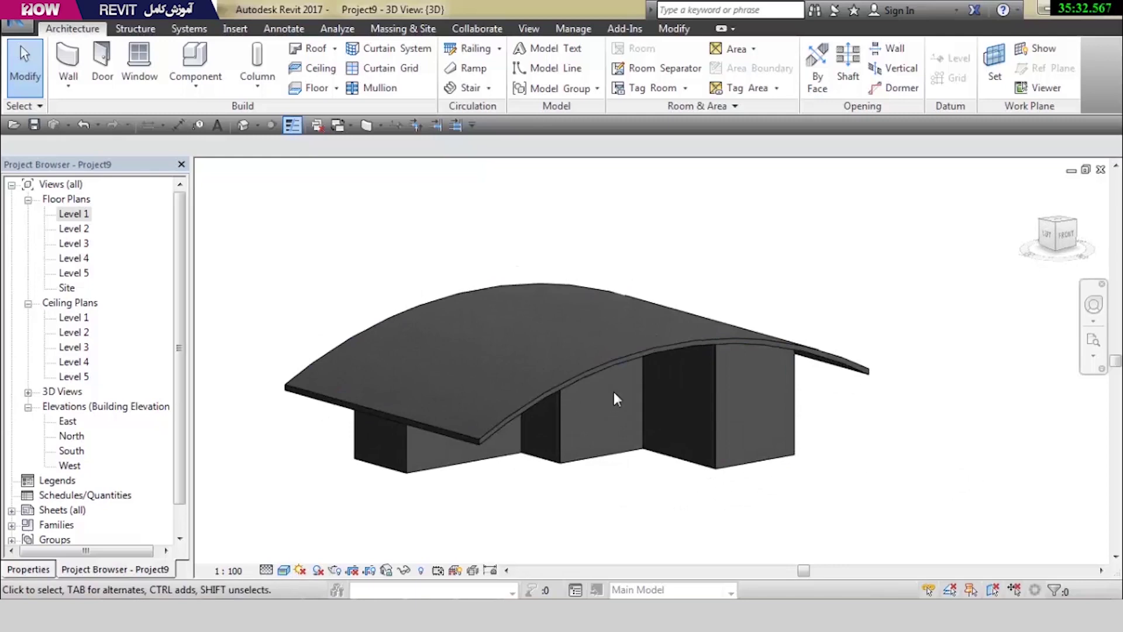
{"action": "mouse_move", "coordinate": [613, 391]}
{"action": "middle_mouse_down", "text": "shift"}
{"action": "mouse_move", "coordinate": [682, 409]}
{"action": "mouse_move", "coordinate": [687, 371]}
{"action": "middle_mouse_up", "text": "shift"}
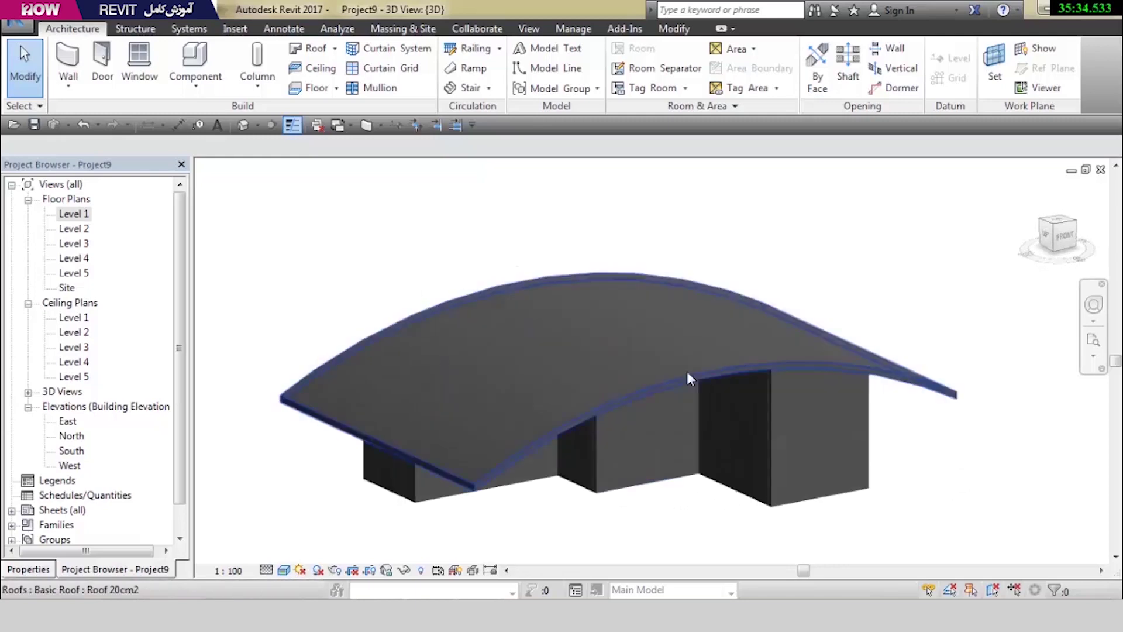
Select the curved roof, open the Level 2 plan and enter its profile sketch mode
{"action": "left_click", "coordinate": [698, 370]}
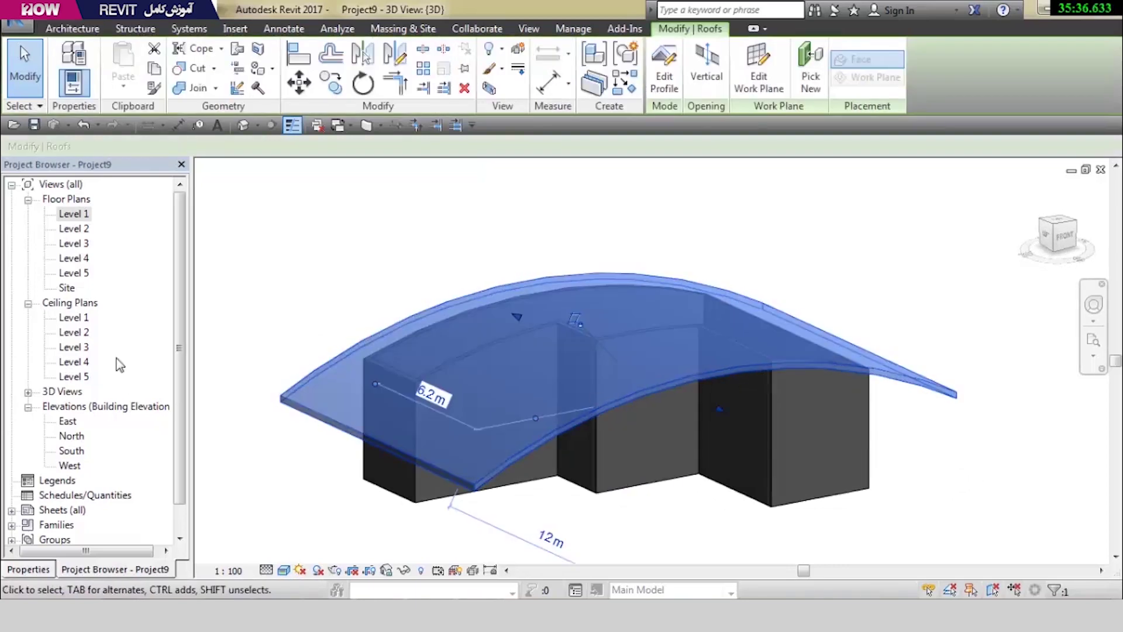
{"action": "double_click", "coordinate": [73, 228]}
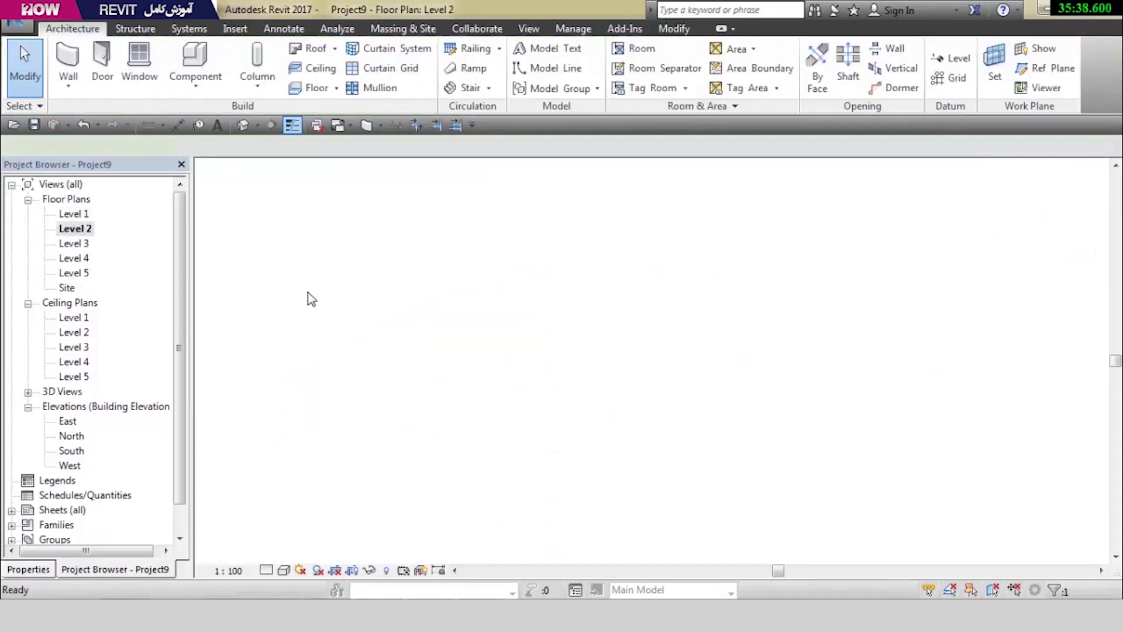
{"action": "scroll", "coordinate": [444, 275], "scroll_direction": "down", "scroll_amount": 3}
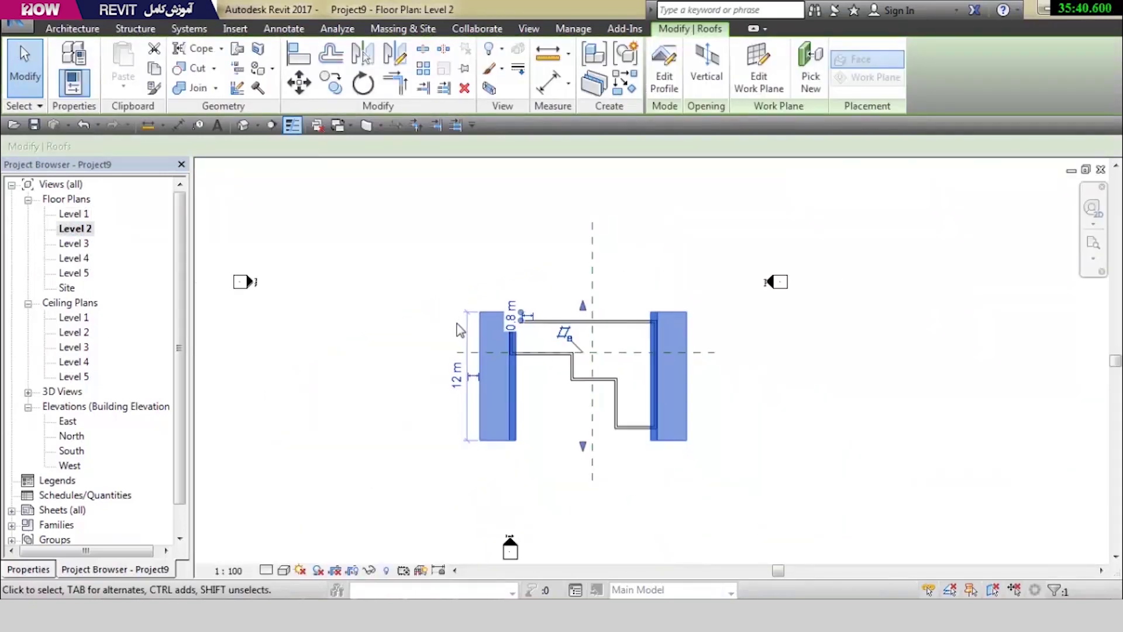
{"action": "scroll", "coordinate": [507, 336], "scroll_direction": "up", "scroll_amount": 2}
{"action": "middle_click_drag", "start_coordinate": [651, 357], "coordinate": [621, 342]}
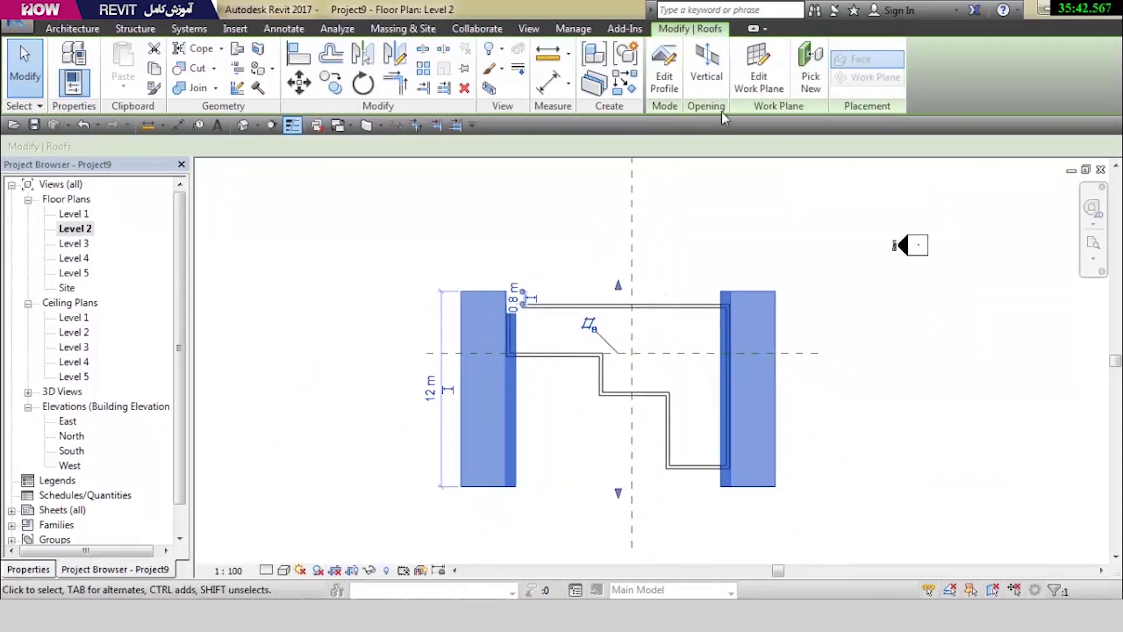
{"action": "left_click", "coordinate": [720, 69]}
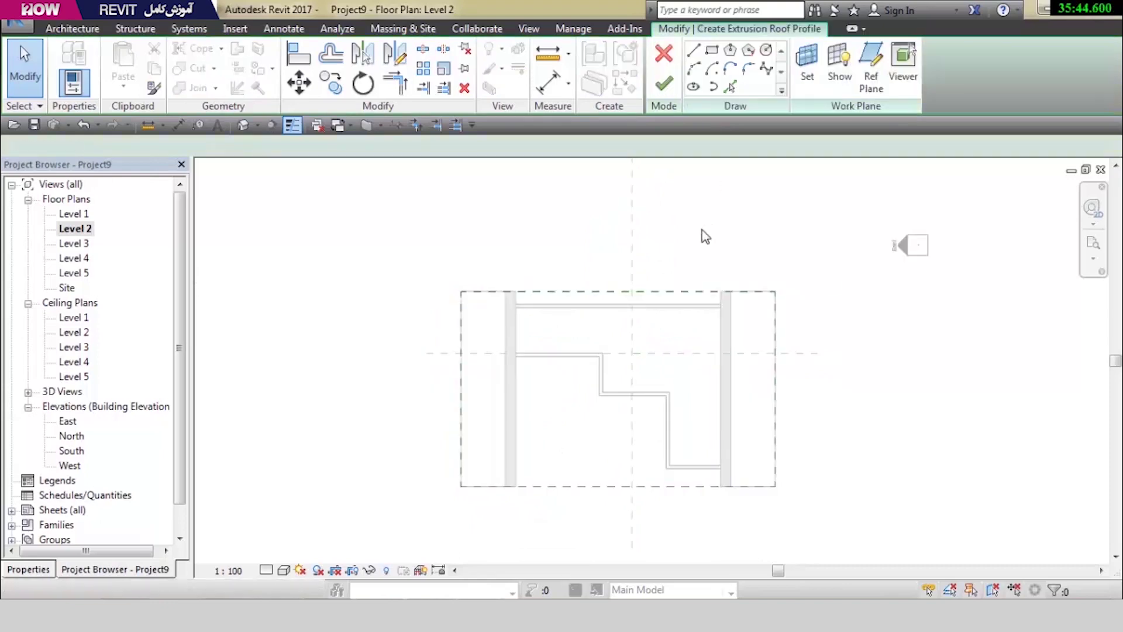
{"action": "scroll", "coordinate": [577, 401], "scroll_direction": "up", "scroll_amount": 1}
{"action": "scroll", "coordinate": [577, 401], "scroll_direction": "up", "scroll_amount": 2}
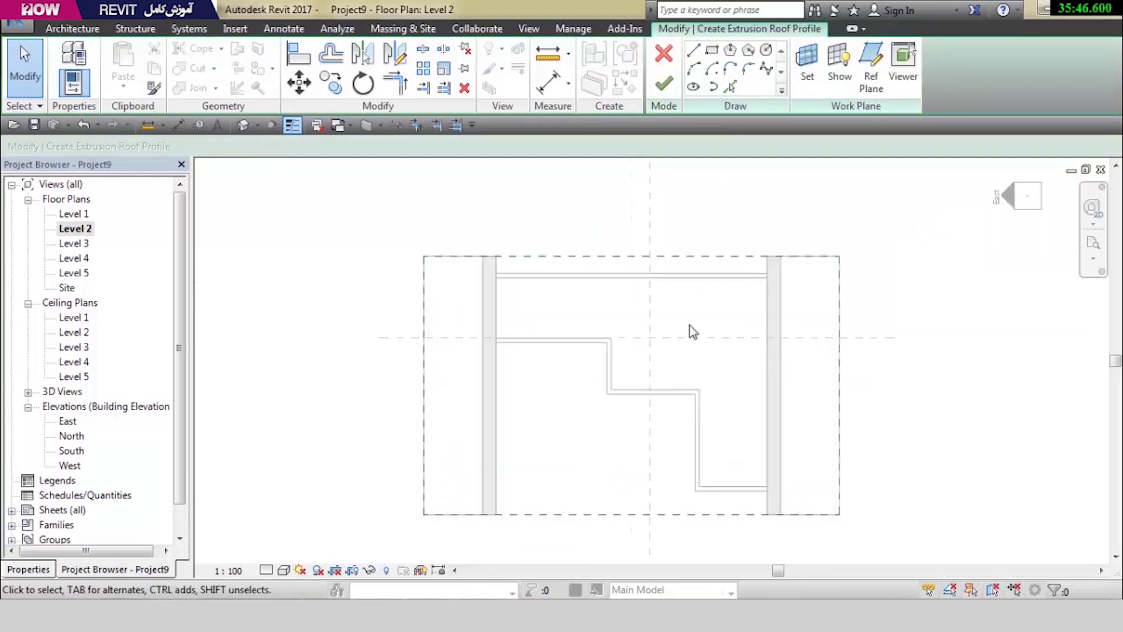
{"action": "scroll", "coordinate": [735, 320], "scroll_direction": "down", "scroll_amount": 1}
{"action": "scroll", "coordinate": [736, 319], "scroll_direction": "down", "scroll_amount": 2}
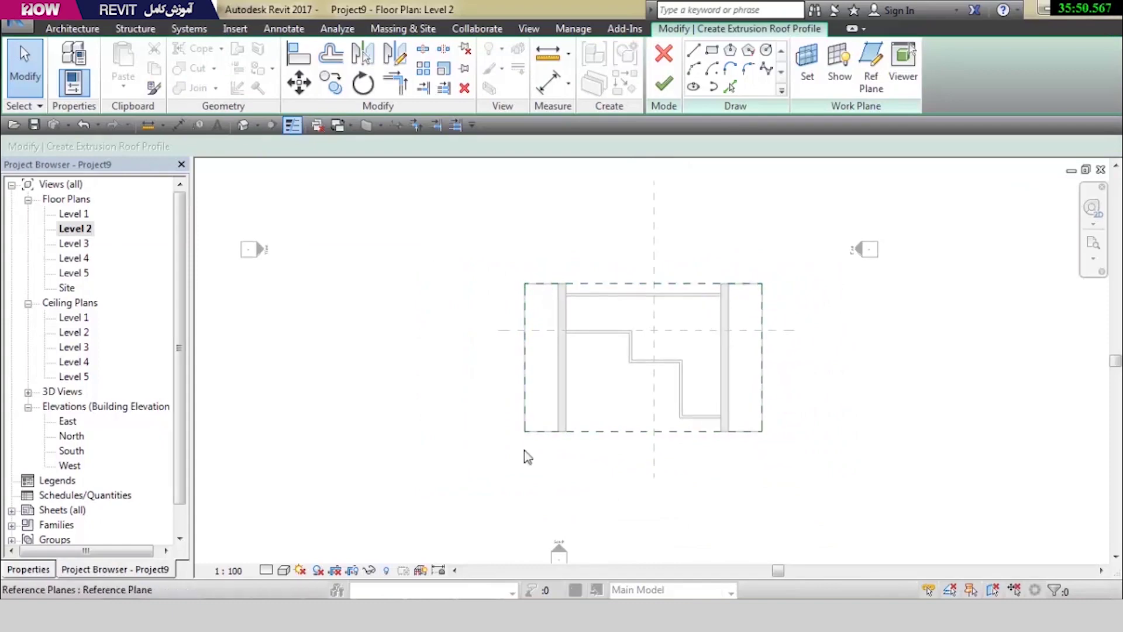
{"action": "scroll", "coordinate": [671, 329], "scroll_direction": "up", "scroll_amount": 2}
{"action": "scroll", "coordinate": [672, 328], "scroll_direction": "up", "scroll_amount": 1}
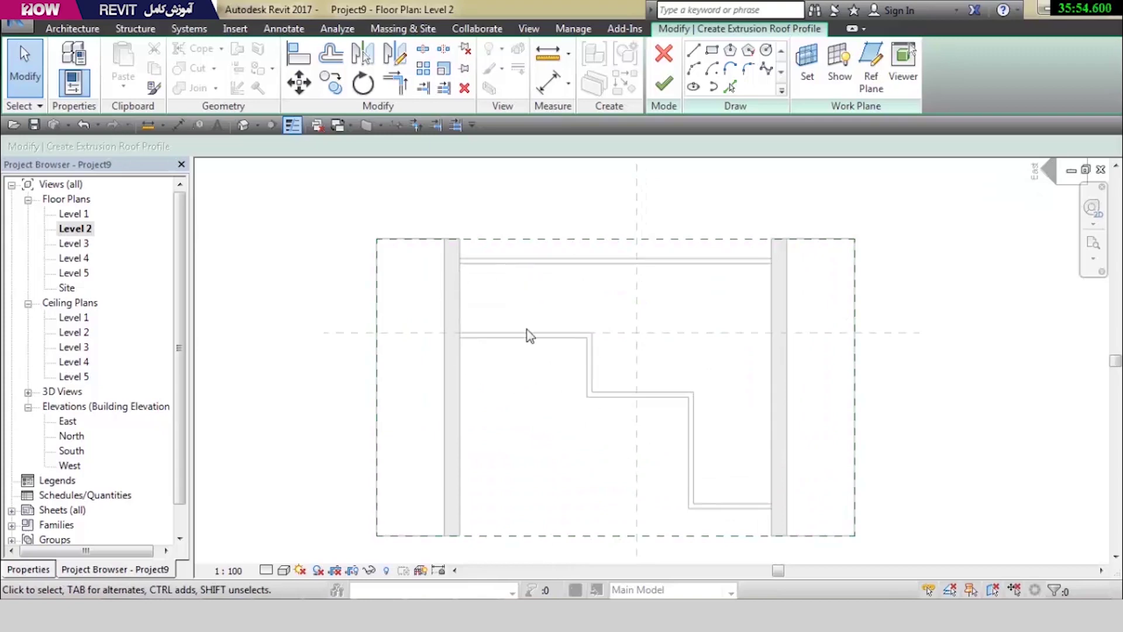
Try picking the whole wall chain with Tab, undo it, and switch the plan to wireframe
{"action": "left_click", "coordinate": [729, 89]}
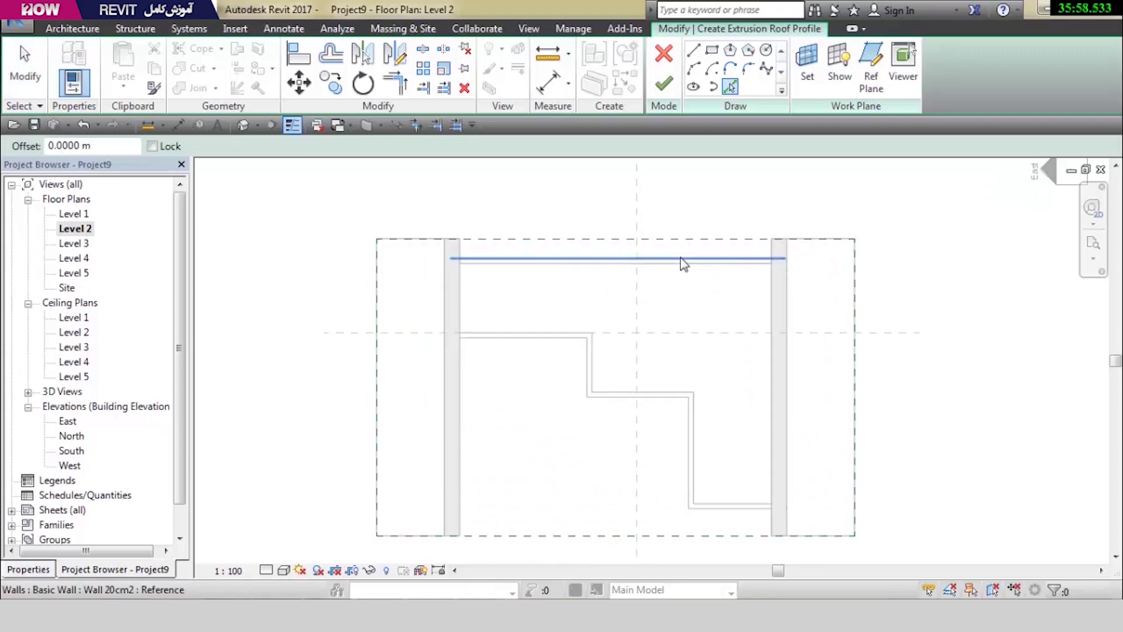
{"action": "key", "text": "Tab"}
{"action": "left_click", "coordinate": [683, 258]}
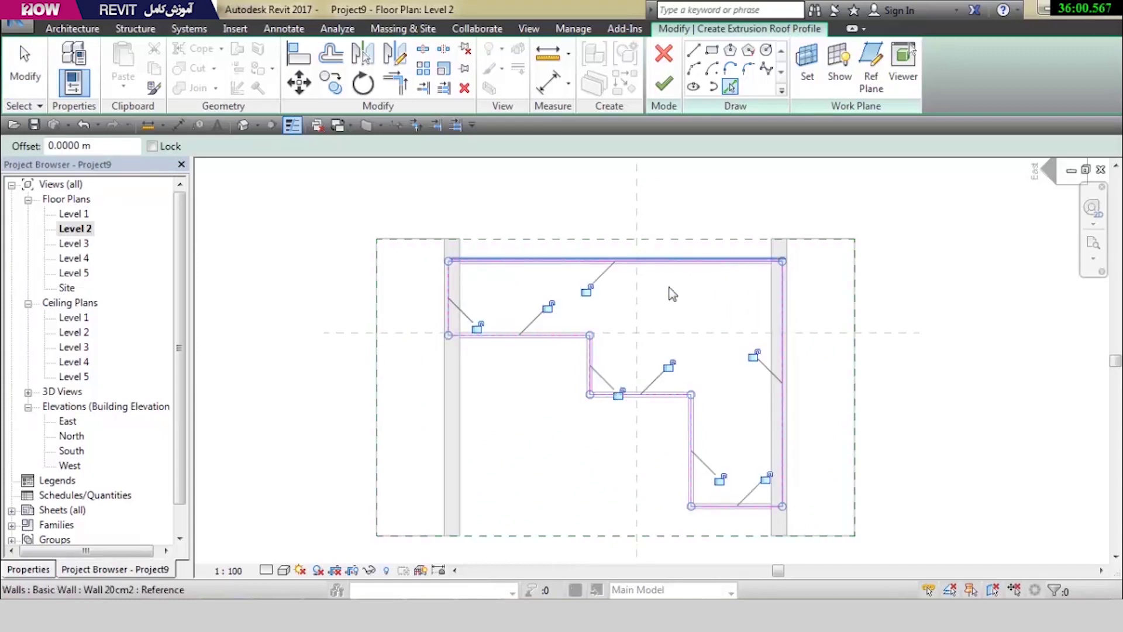
{"action": "key", "text": "Escape"}
{"action": "key", "text": "ctrl+z"}
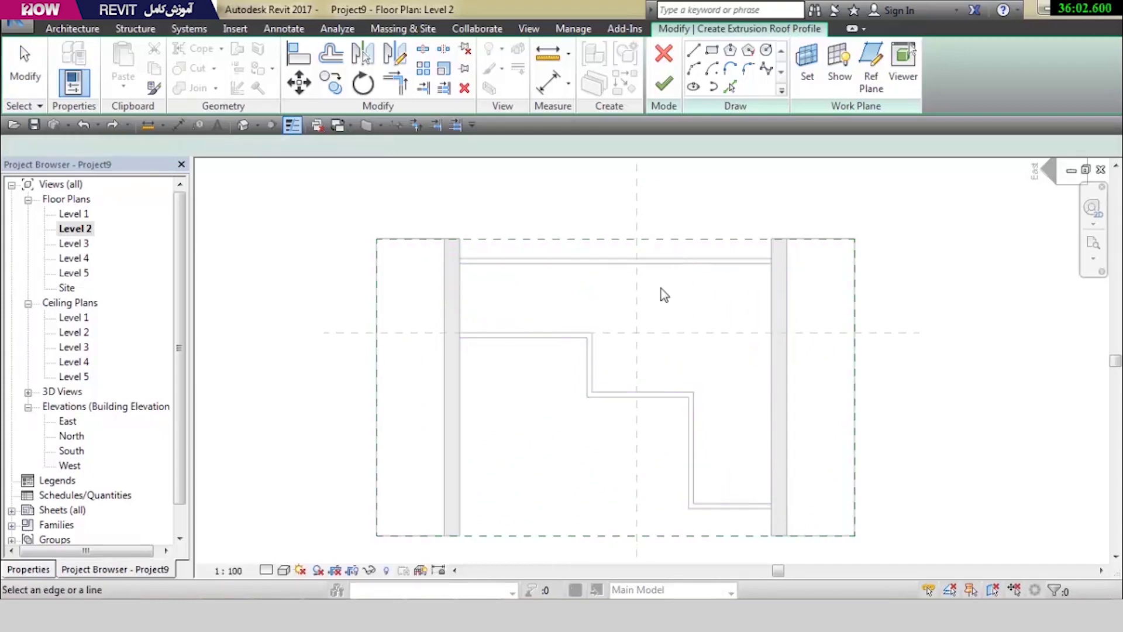
{"action": "left_click", "coordinate": [283, 570]}
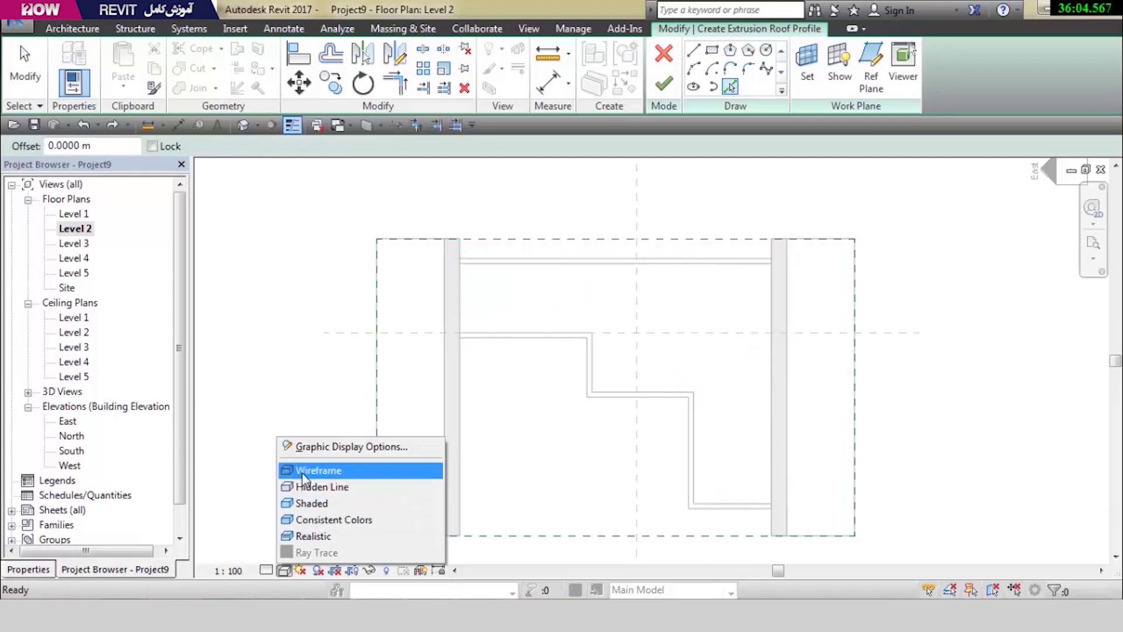
{"action": "left_click", "coordinate": [327, 468]}
Pick the seven inner wall edges, top, left, the steps and right, as sketch lines
{"action": "left_click", "coordinate": [496, 261]}
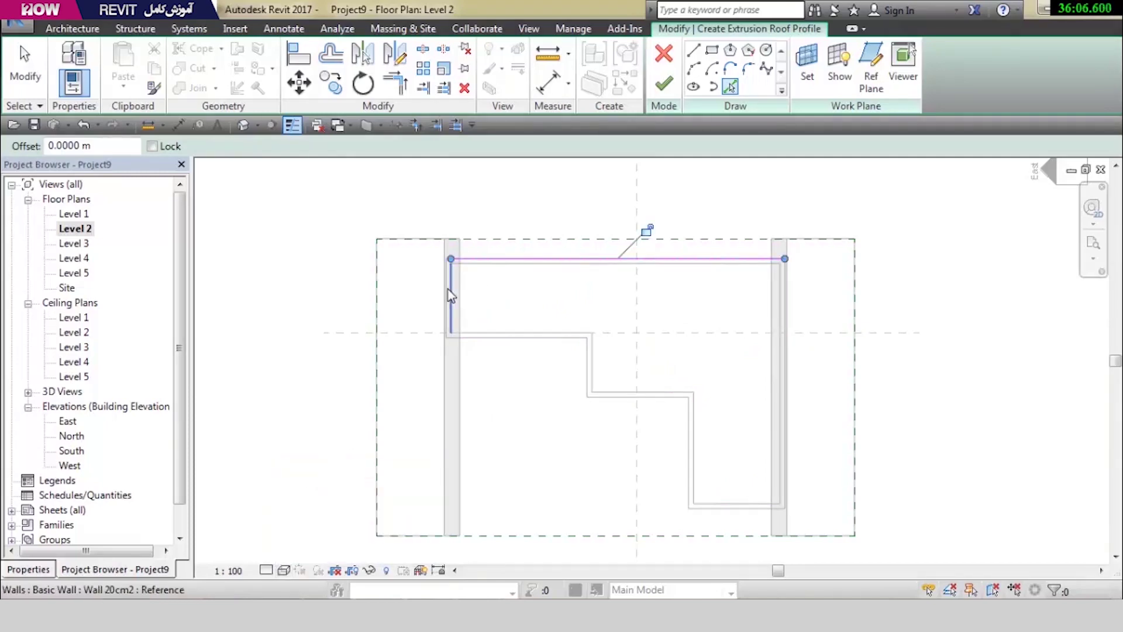
{"action": "left_click", "coordinate": [448, 294]}
{"action": "left_click", "coordinate": [500, 341]}
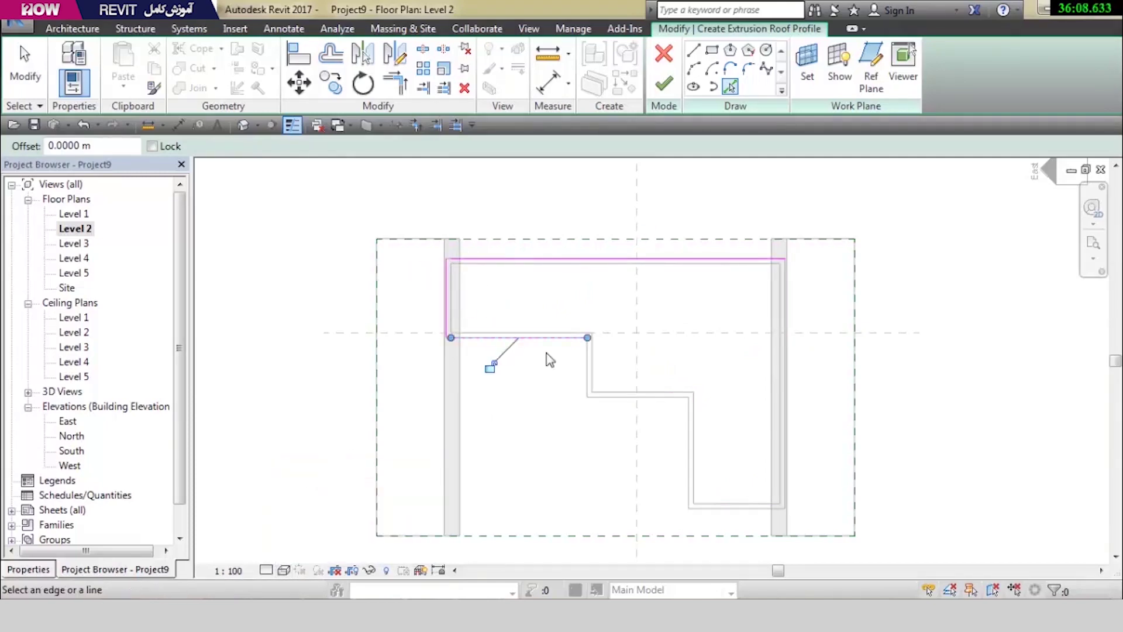
{"action": "left_click", "coordinate": [599, 378]}
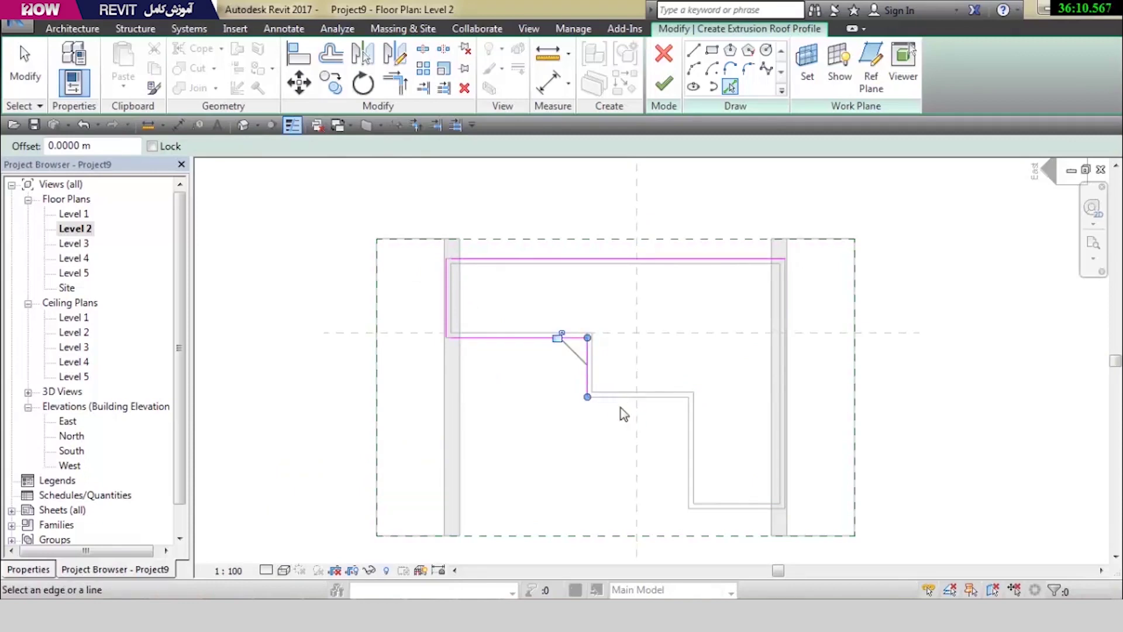
{"action": "left_click", "coordinate": [626, 409]}
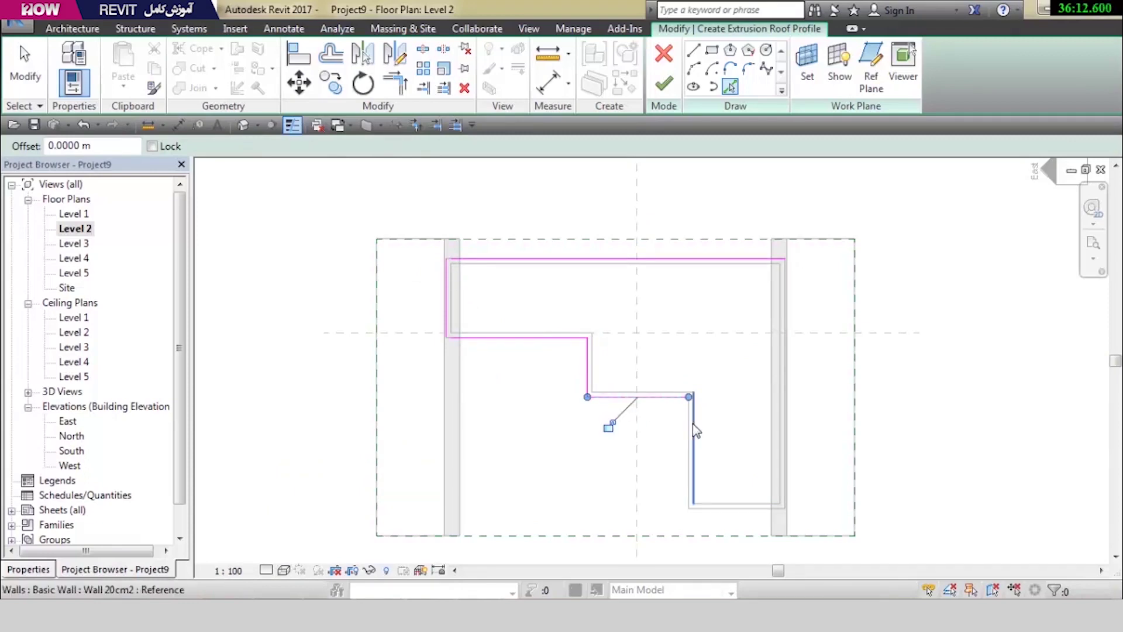
{"action": "left_click", "coordinate": [690, 430]}
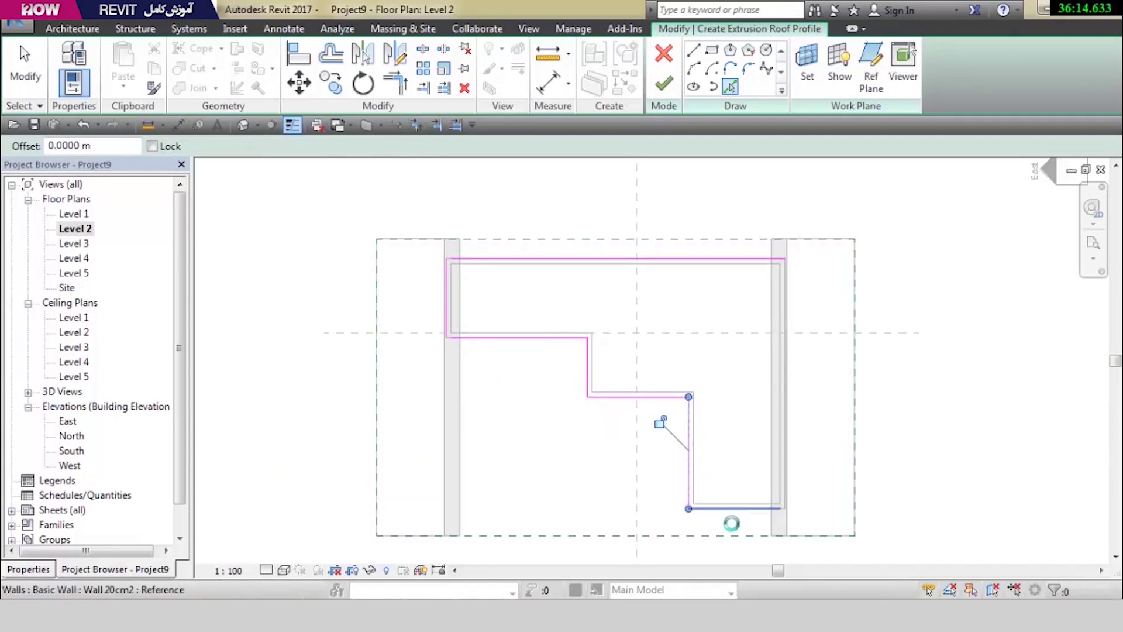
{"action": "scroll", "coordinate": [805, 507], "scroll_direction": "up", "scroll_amount": 2}
{"action": "scroll", "coordinate": [805, 507], "scroll_direction": "up", "scroll_amount": 1}
{"action": "left_click", "coordinate": [769, 515]}
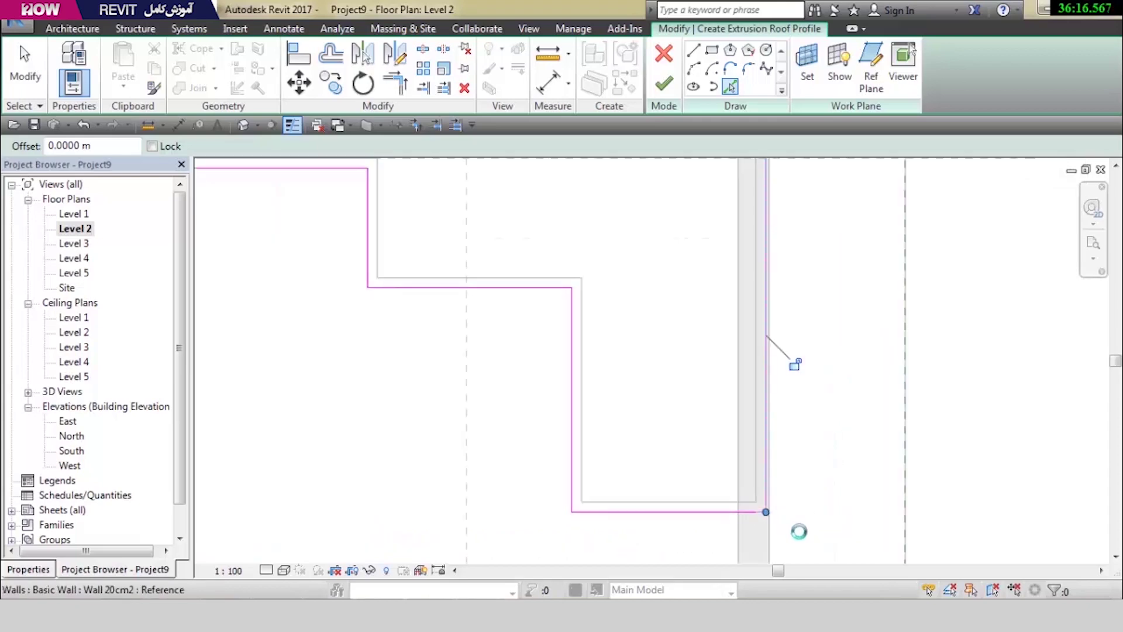
{"action": "scroll", "coordinate": [791, 518], "scroll_direction": "down", "scroll_amount": 3}
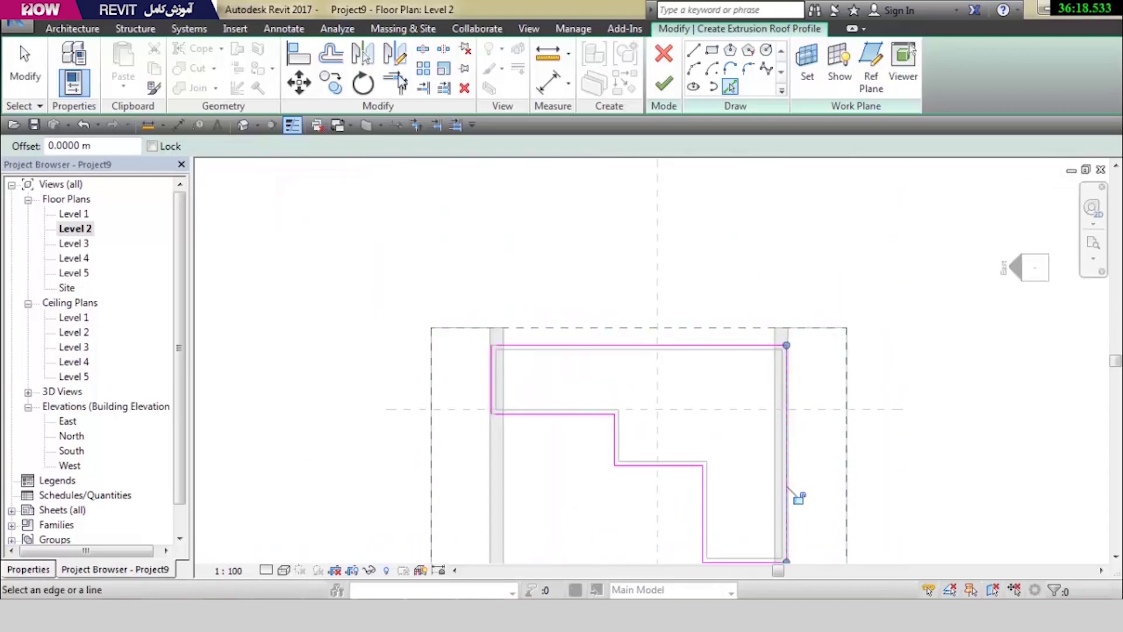
Join the bottom and right sketch lines into a clean corner with Trim/Extend (TR)
{"action": "key", "text": "t"}
{"action": "key", "text": "r"}
{"action": "scroll", "coordinate": [490, 395], "scroll_direction": "up", "scroll_amount": 2}
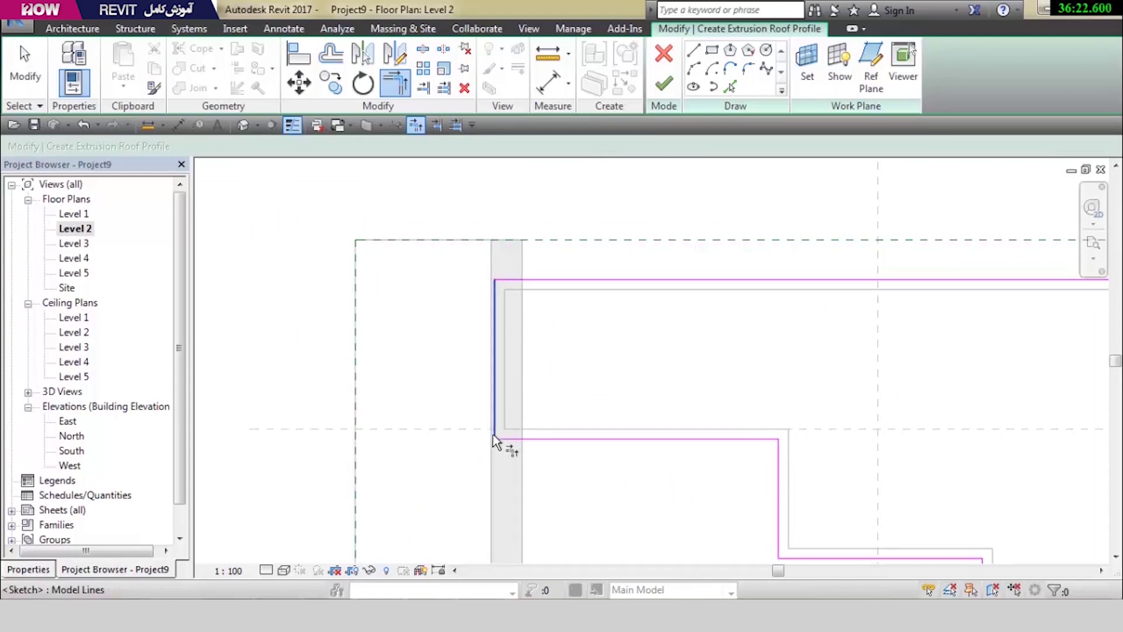
{"action": "middle_click_drag", "start_coordinate": [955, 508], "coordinate": [778, 328]}
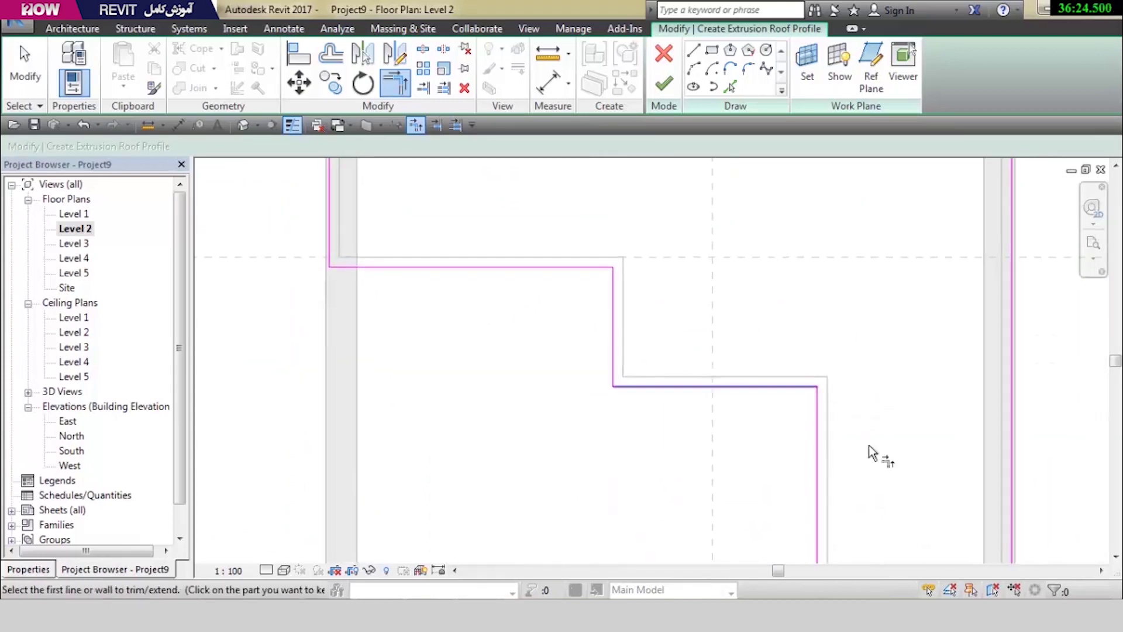
{"action": "middle_click_drag", "start_coordinate": [877, 454], "coordinate": [802, 366]}
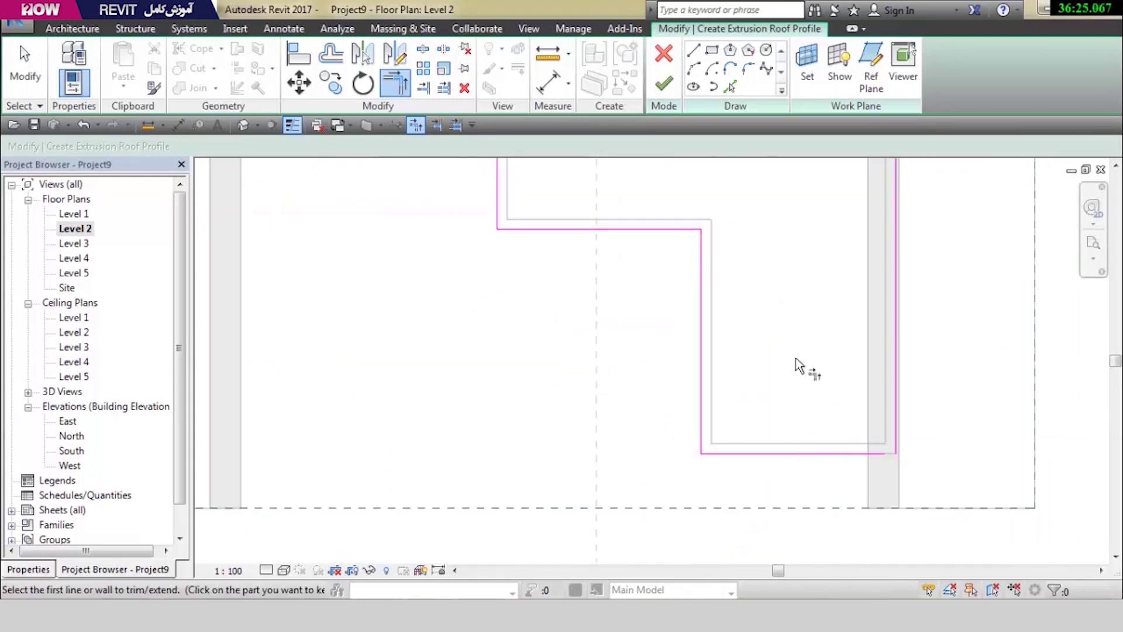
{"action": "left_click", "coordinate": [882, 452]}
{"action": "middle_click_drag", "start_coordinate": [844, 518], "coordinate": [855, 391]}
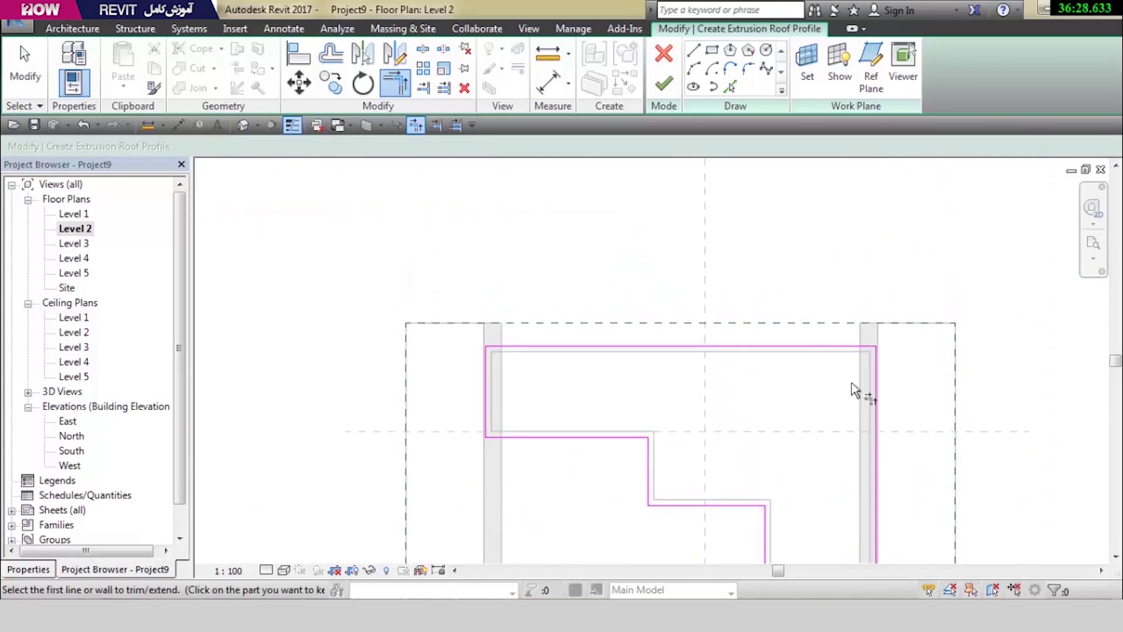
{"action": "middle_click_drag", "start_coordinate": [752, 391], "coordinate": [692, 253]}
{"action": "key", "text": "Escape"}
{"action": "middle_click_drag", "start_coordinate": [668, 310], "coordinate": [659, 328]}
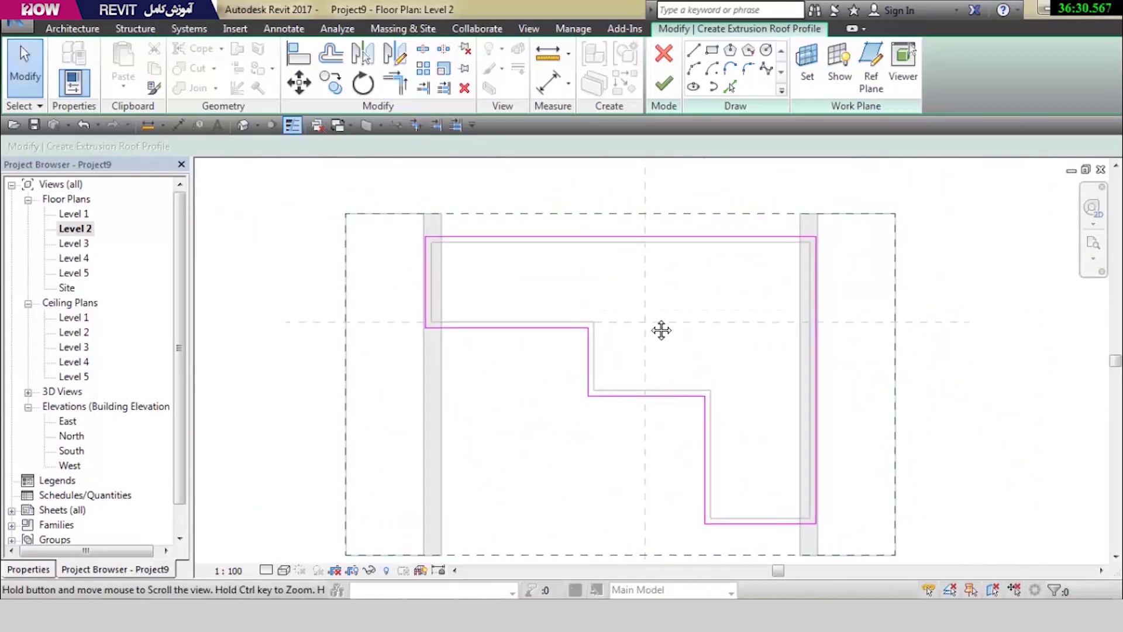
Finish the sketch, detach walls missing the roof, inspect it in 3D, and reopen Level 2
{"action": "left_click", "coordinate": [665, 97]}
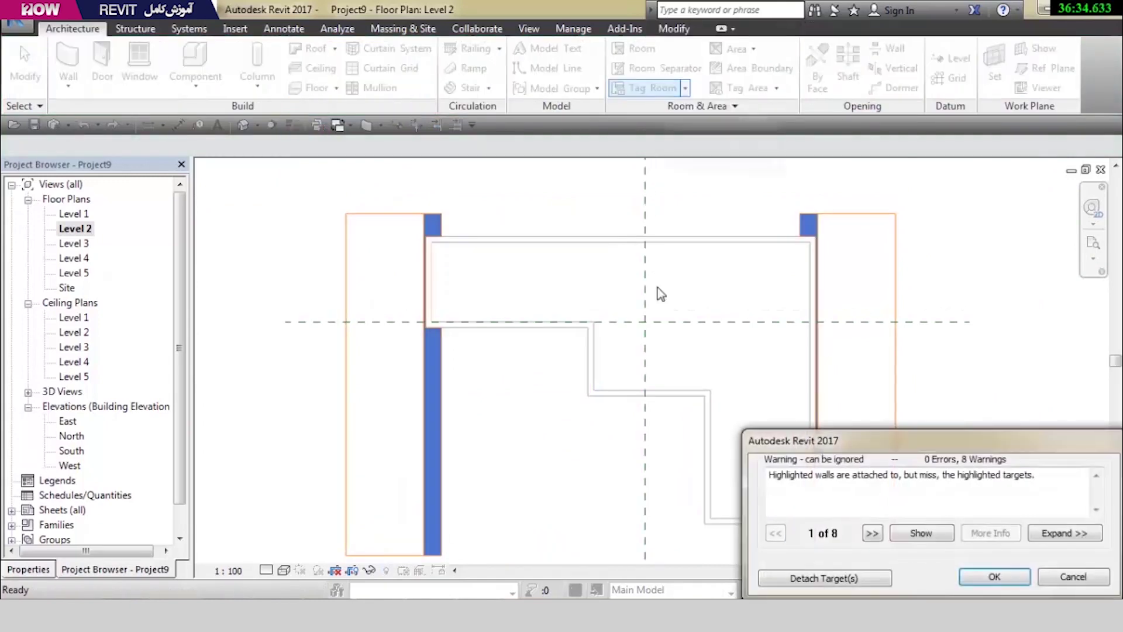
{"action": "left_click", "coordinate": [826, 578]}
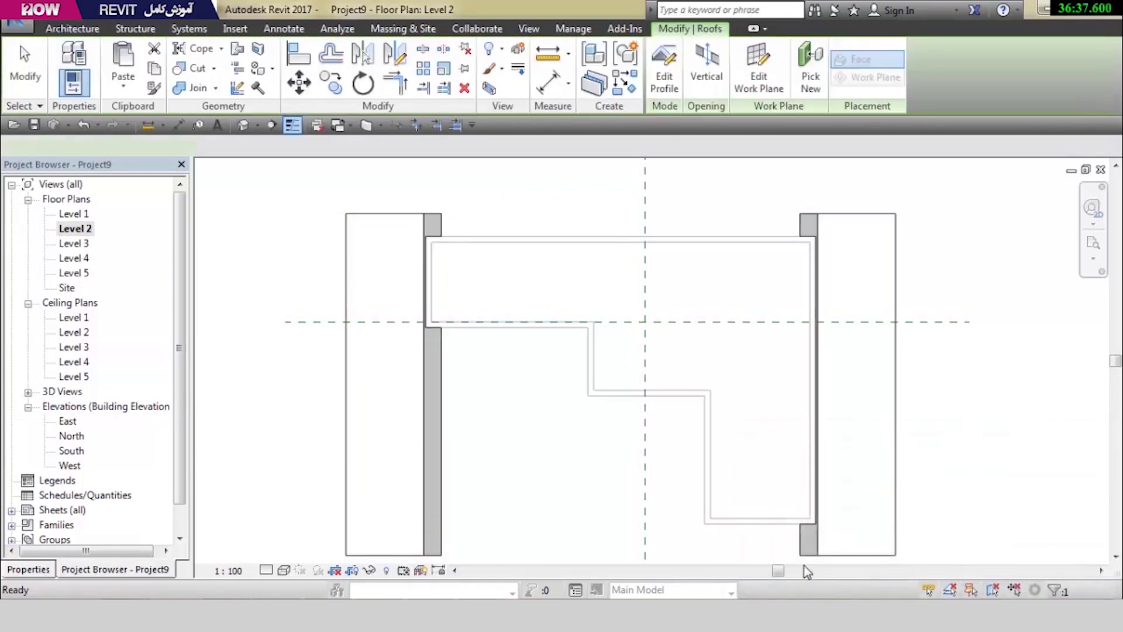
{"action": "left_click", "coordinate": [243, 125]}
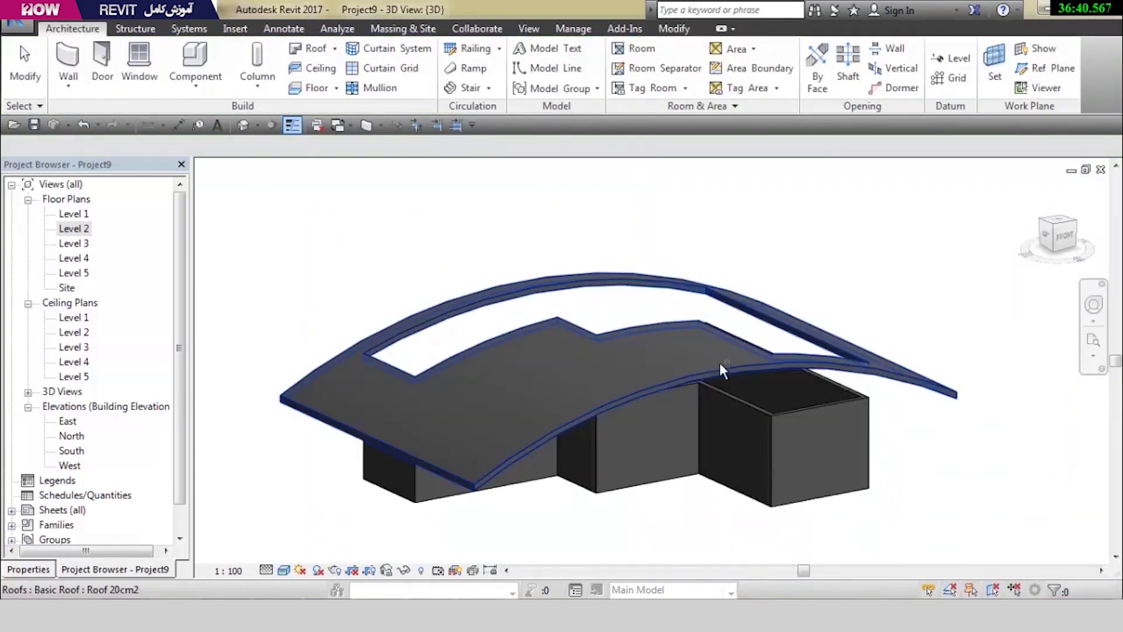
{"action": "middle_click_drag", "start_coordinate": [720, 363], "coordinate": [647, 310], "text": "shift"}
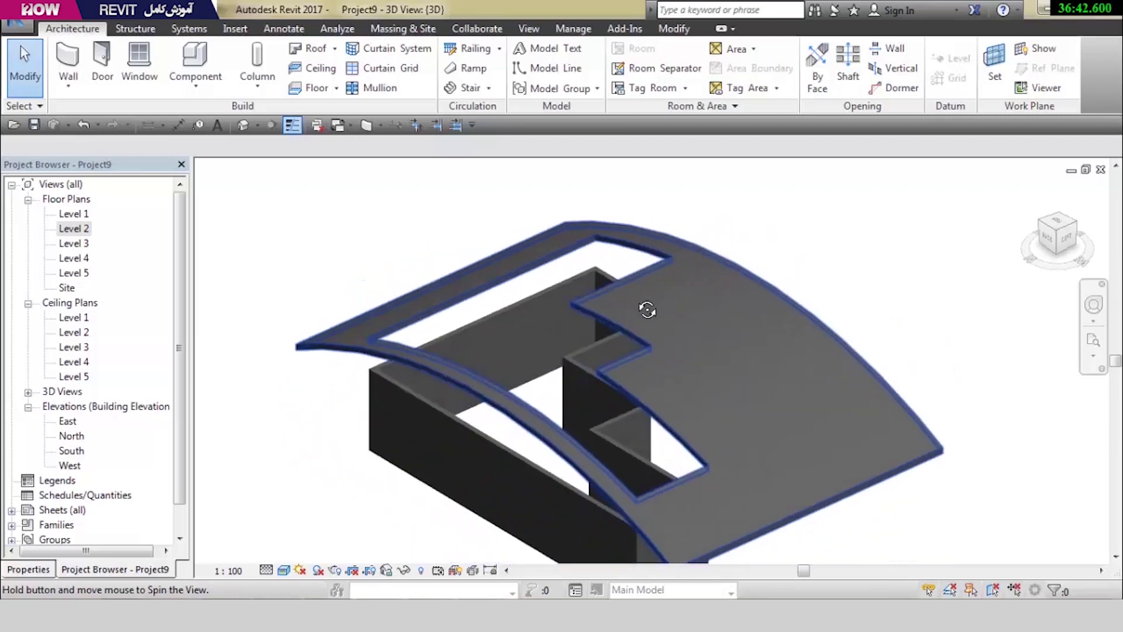
{"action": "left_click", "coordinate": [818, 320]}
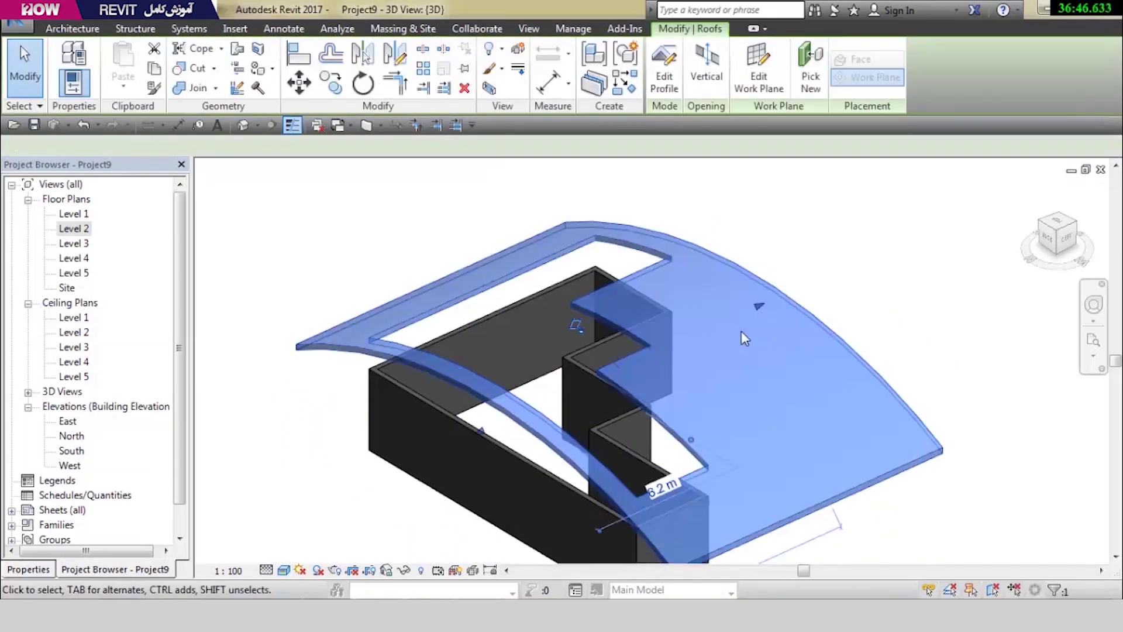
{"action": "left_click", "coordinate": [73, 229]}
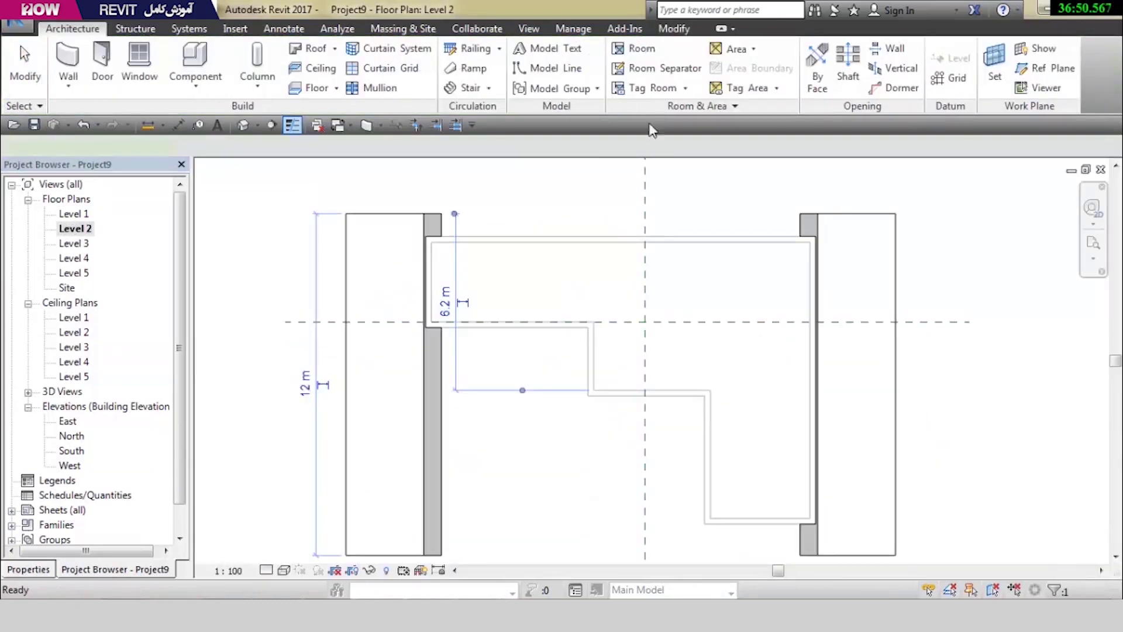
Draw a rectangle around the stepped loop in the roof's footprint sketch and finish editing
{"action": "left_click", "coordinate": [649, 237]}
{"action": "left_click", "coordinate": [711, 67]}
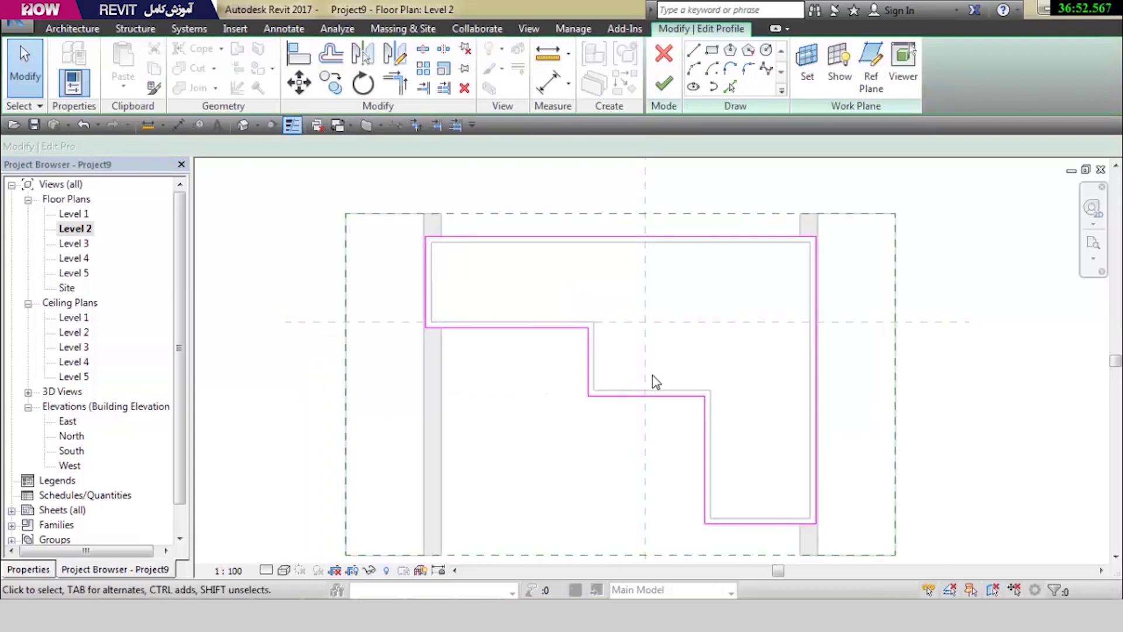
{"action": "scroll", "coordinate": [652, 380], "scroll_direction": "down", "scroll_amount": 1}
{"action": "scroll", "coordinate": [651, 380], "scroll_direction": "down", "scroll_amount": 1}
{"action": "left_click", "coordinate": [717, 54]}
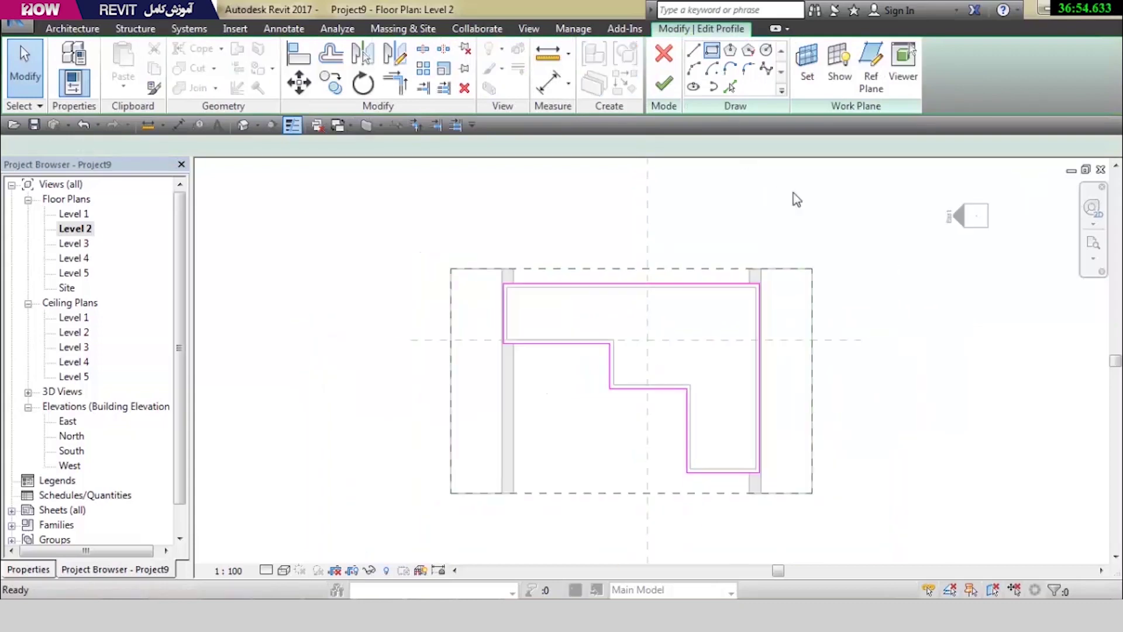
{"action": "left_click", "coordinate": [838, 227]}
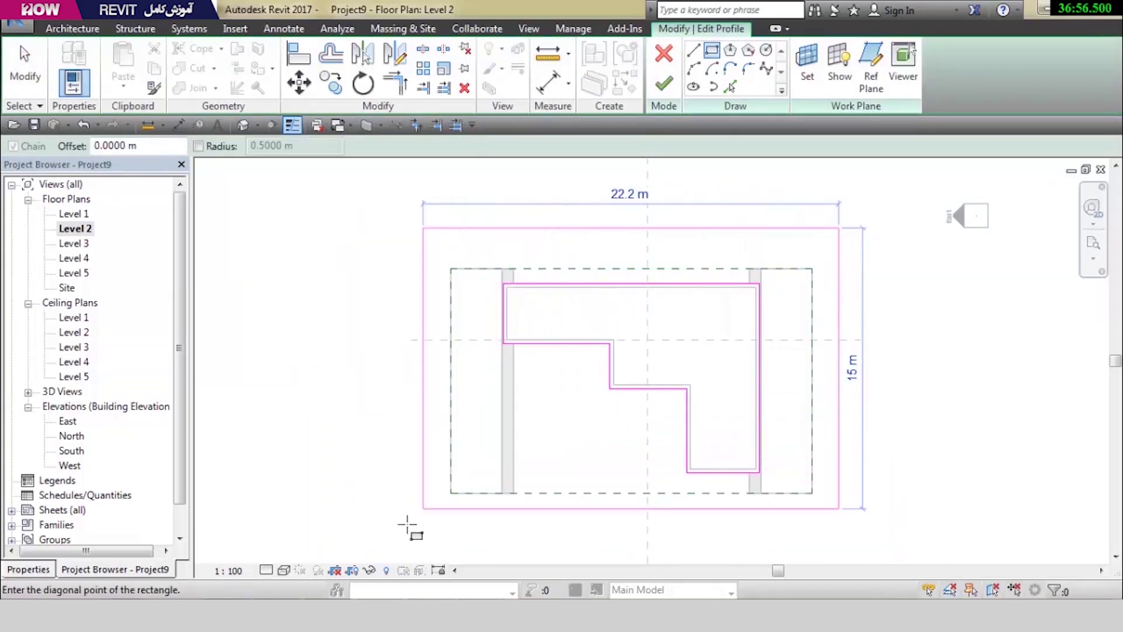
{"action": "left_click", "coordinate": [420, 532]}
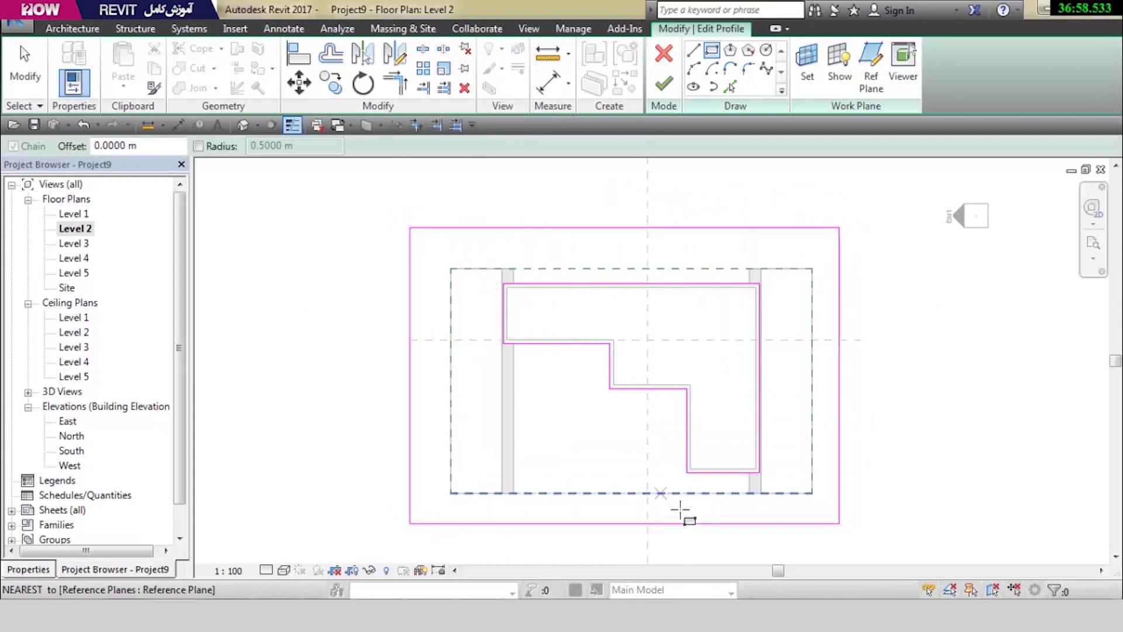
{"action": "key", "text": "Escape"}
{"action": "key", "text": "Escape"}
{"action": "scroll", "coordinate": [689, 410], "scroll_direction": "up", "scroll_amount": 1}
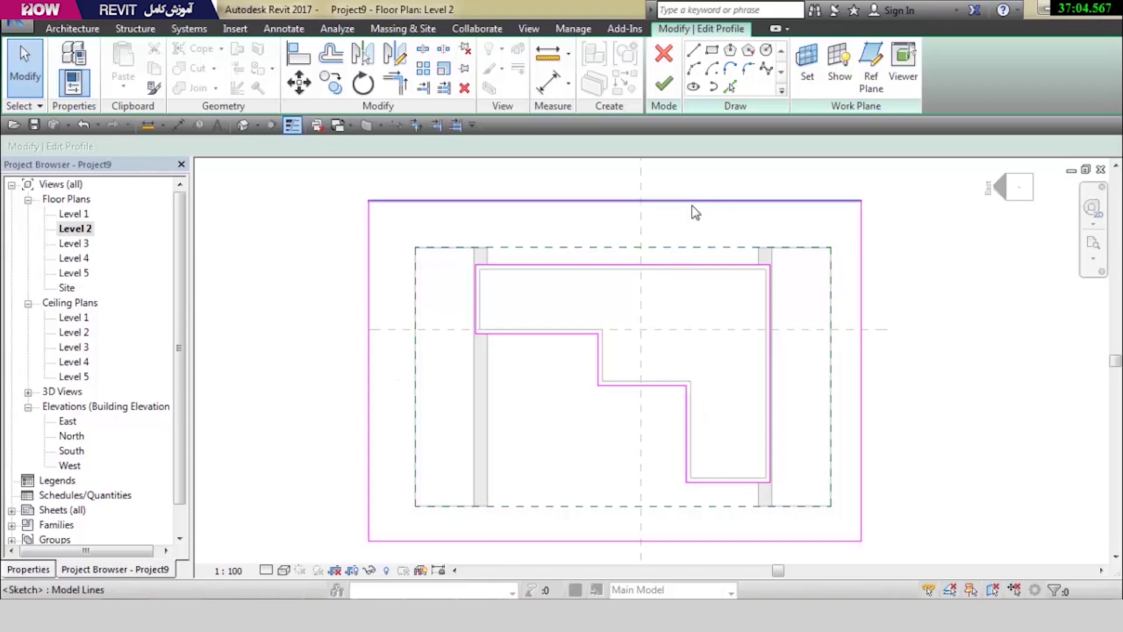
{"action": "key", "text": "Return"}
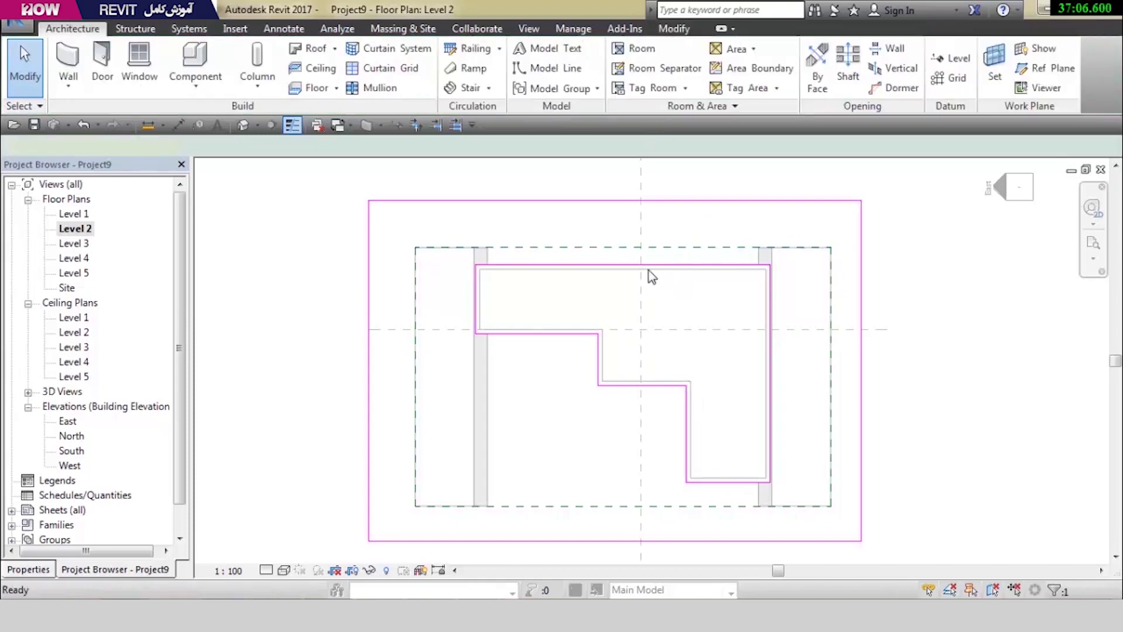
{"action": "left_click", "coordinate": [245, 124]}
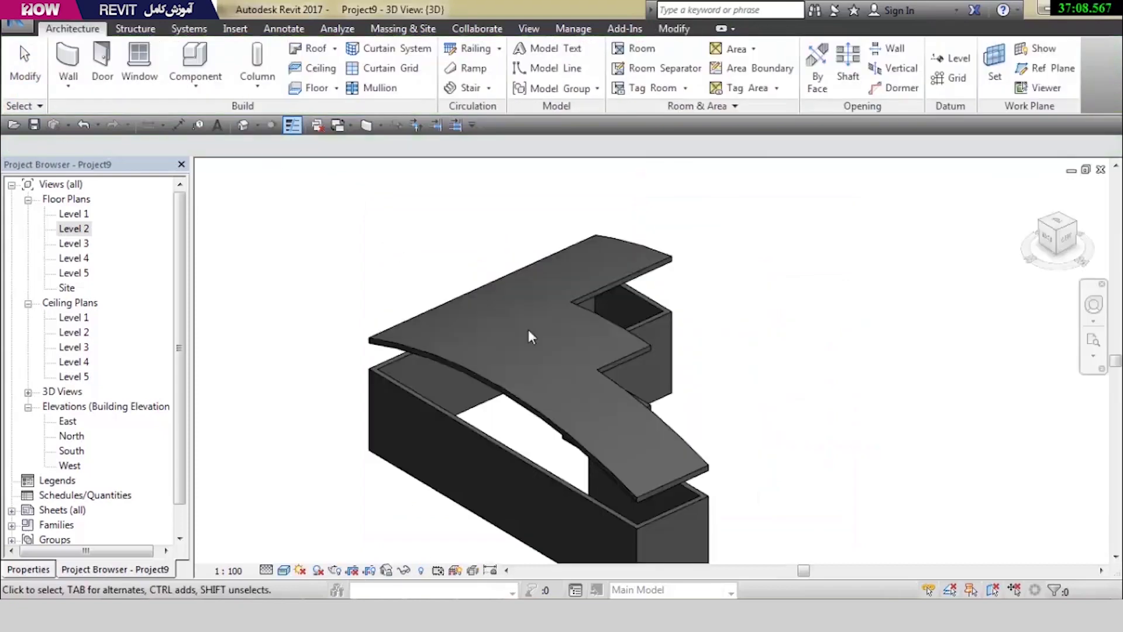
{"action": "mouse_move", "coordinate": [772, 403]}
{"action": "middle_mouse_down", "text": "shift"}
{"action": "mouse_move", "coordinate": [466, 344]}
{"action": "mouse_move", "coordinate": [462, 359]}
{"action": "middle_mouse_up", "text": "shift"}
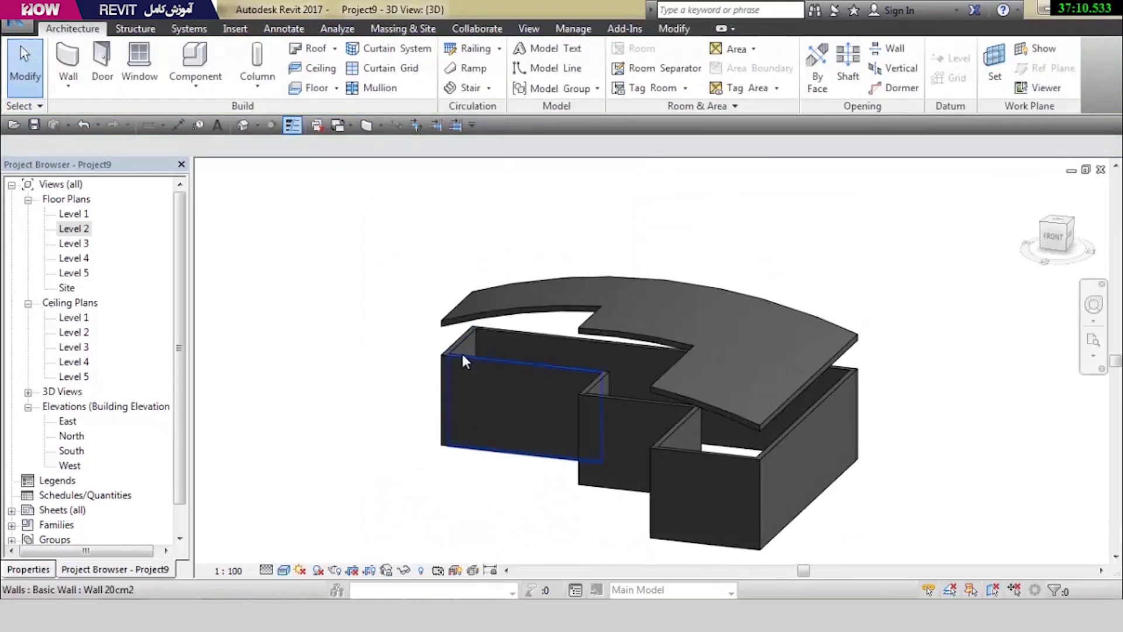
{"action": "key", "text": "Tab"}
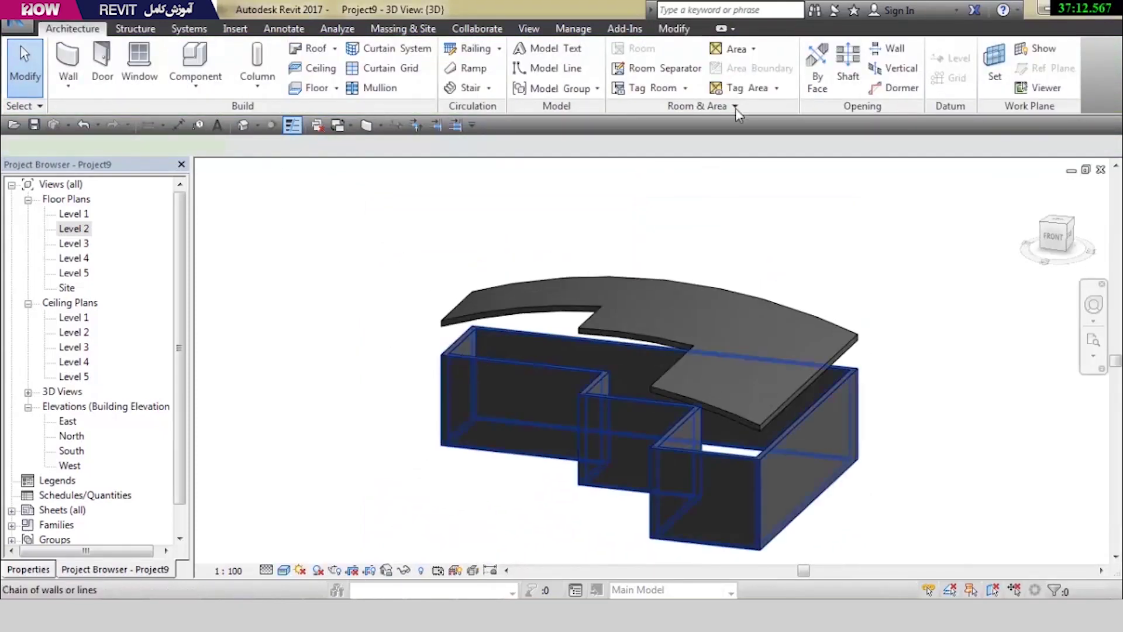
{"action": "left_click", "coordinate": [785, 76]}
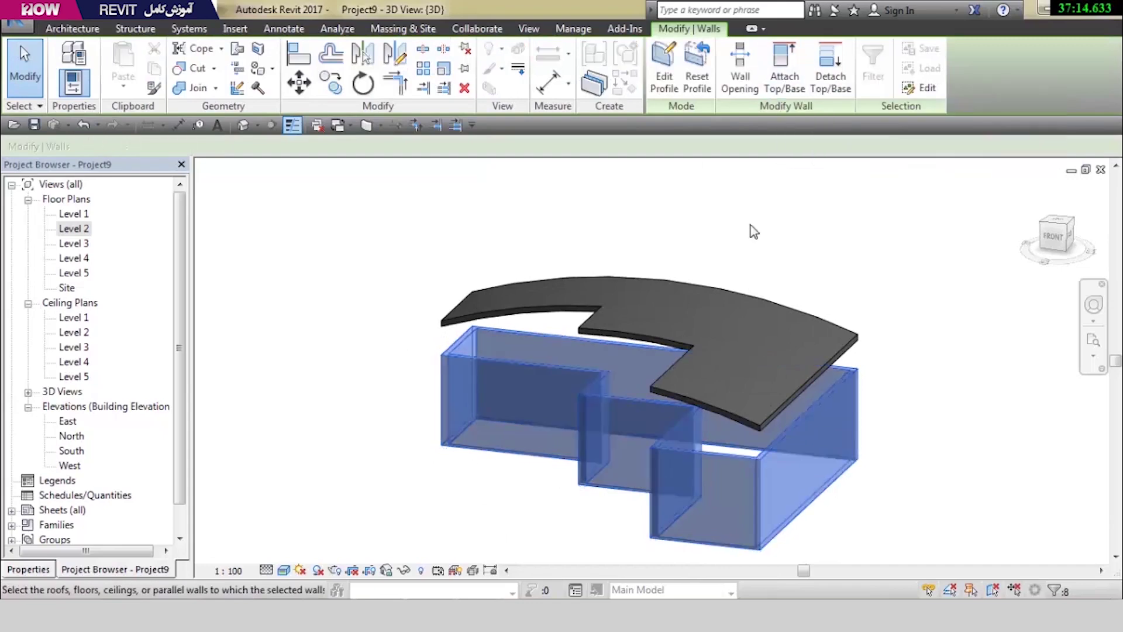
{"action": "left_click", "coordinate": [747, 293]}
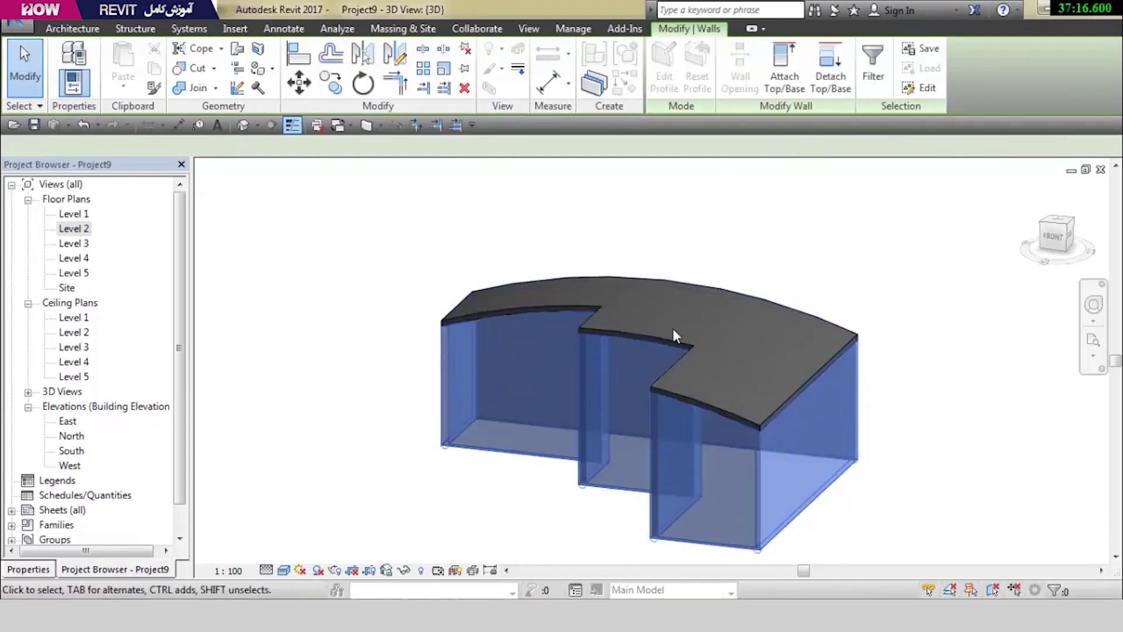
{"action": "key", "text": "Escape"}
{"action": "mouse_move", "coordinate": [494, 521]}
{"action": "middle_mouse_down", "text": "shift"}
{"action": "mouse_move", "coordinate": [710, 537]}
{"action": "mouse_move", "coordinate": [493, 534]}
{"action": "mouse_move", "coordinate": [354, 516]}
{"action": "mouse_move", "coordinate": [248, 466]}
{"action": "mouse_move", "coordinate": [260, 426]}
{"action": "mouse_move", "coordinate": [476, 484]}
{"action": "mouse_move", "coordinate": [656, 504]}
{"action": "middle_mouse_up", "text": "shift"}
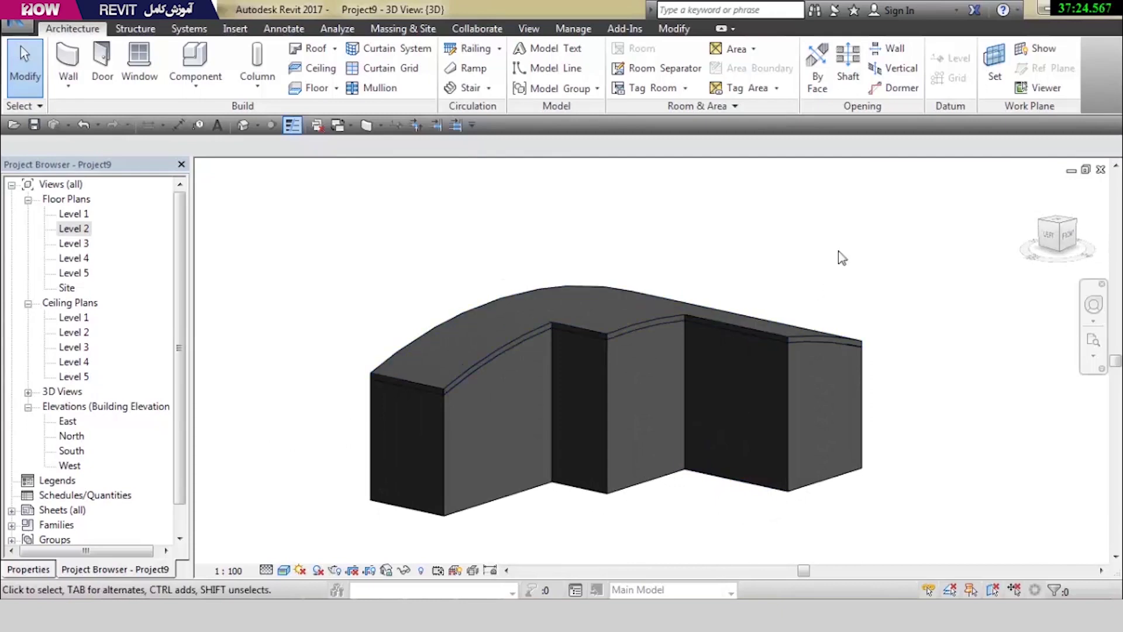
Delete the curved mass and open Level 1, selecting and clearing the reference planes
{"action": "left_click", "coordinate": [649, 347]}
{"action": "key", "text": "Delete"}
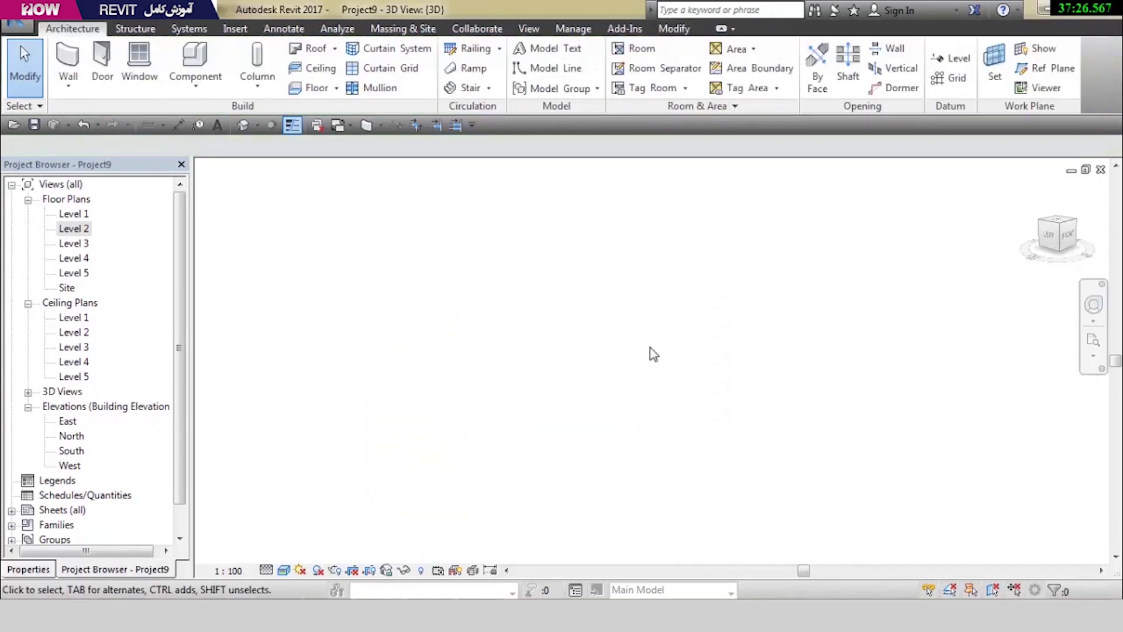
{"action": "left_click", "coordinate": [75, 216]}
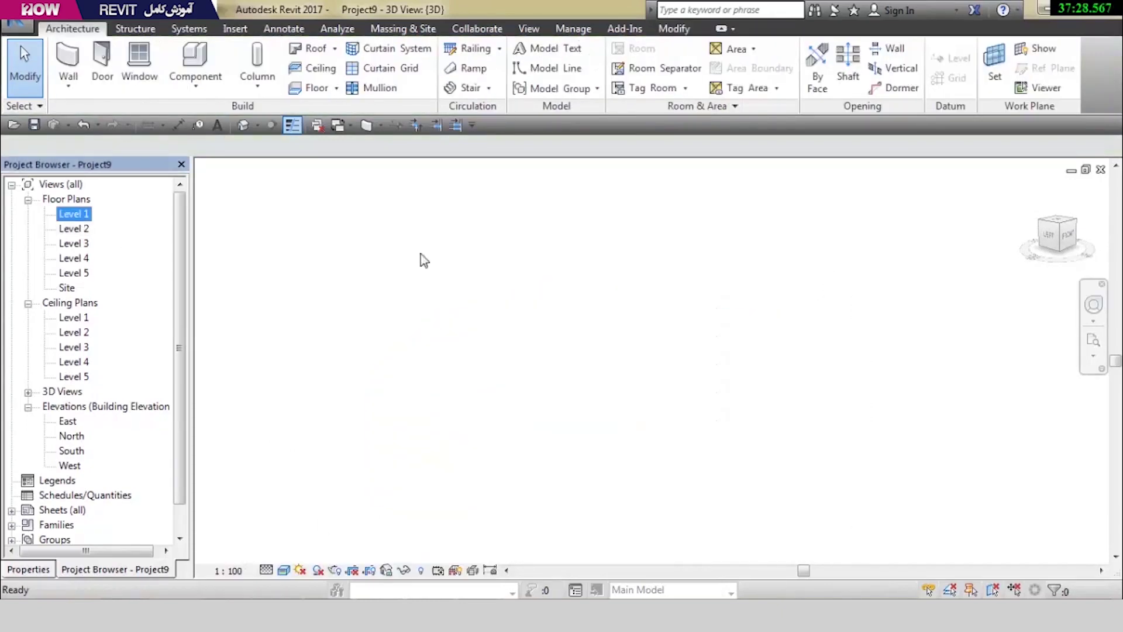
{"action": "scroll", "coordinate": [668, 350], "scroll_direction": "down", "scroll_amount": 3}
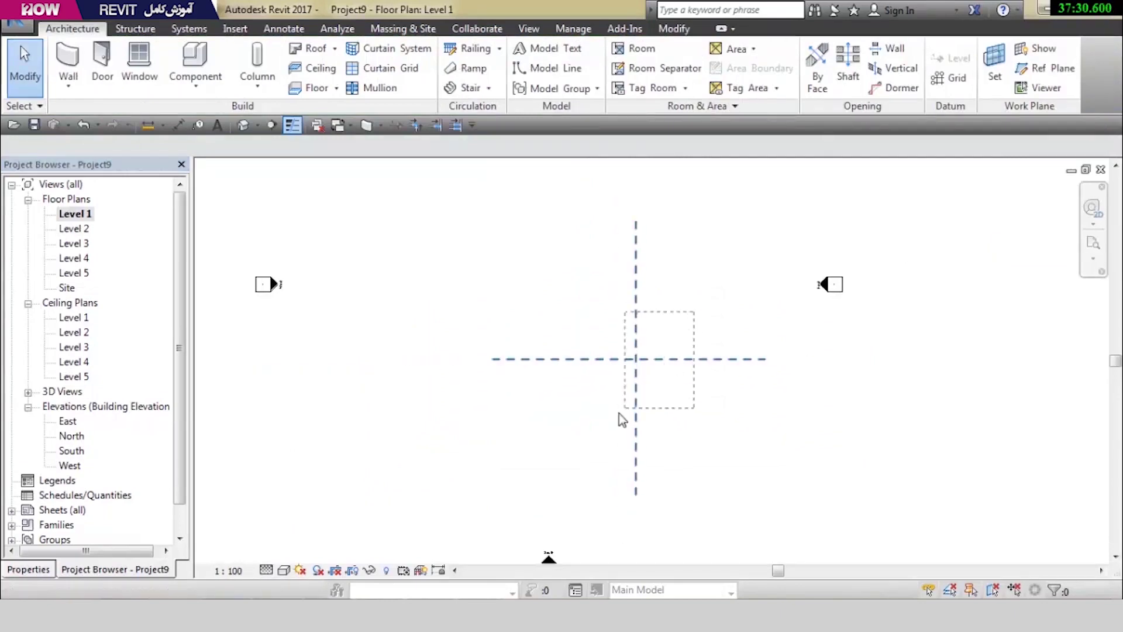
{"action": "left_click_drag", "start_coordinate": [618, 413], "coordinate": [596, 418]}
{"action": "left_click", "coordinate": [591, 416]}
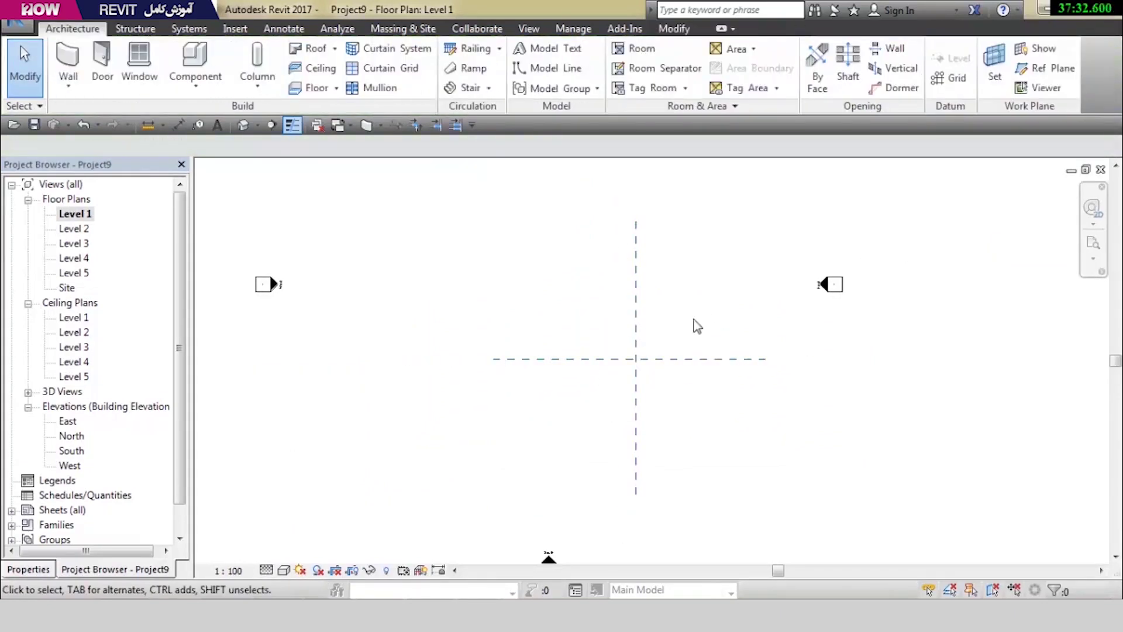
{"action": "scroll", "coordinate": [672, 331], "scroll_direction": "up", "scroll_amount": 2}
{"action": "left_click", "coordinate": [592, 375]}
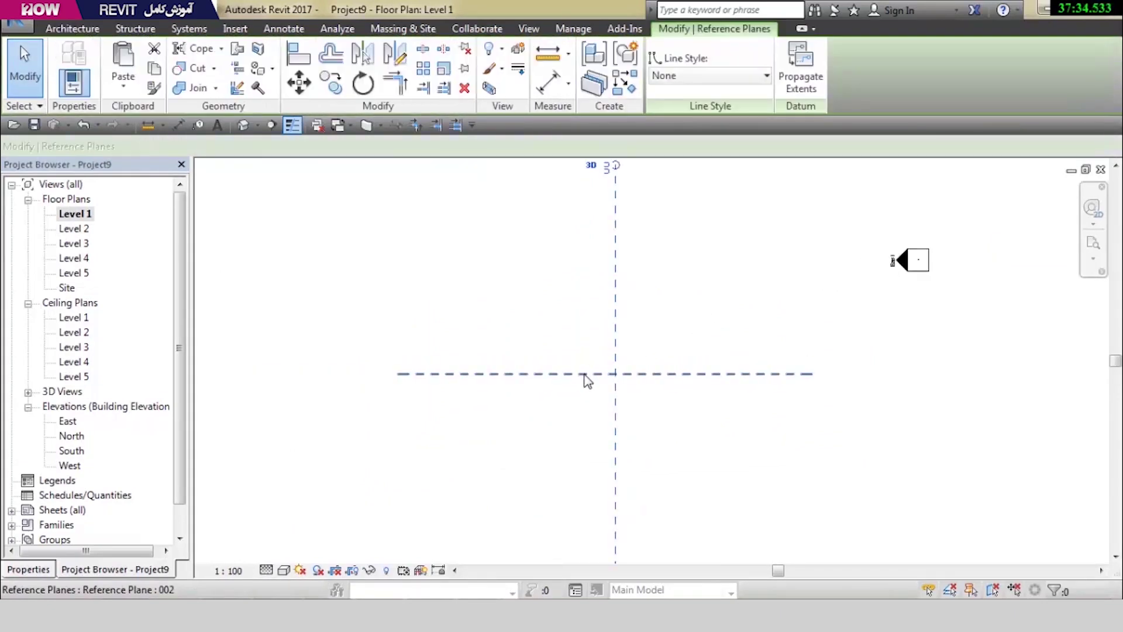
{"action": "left_click", "coordinate": [63, 425]}
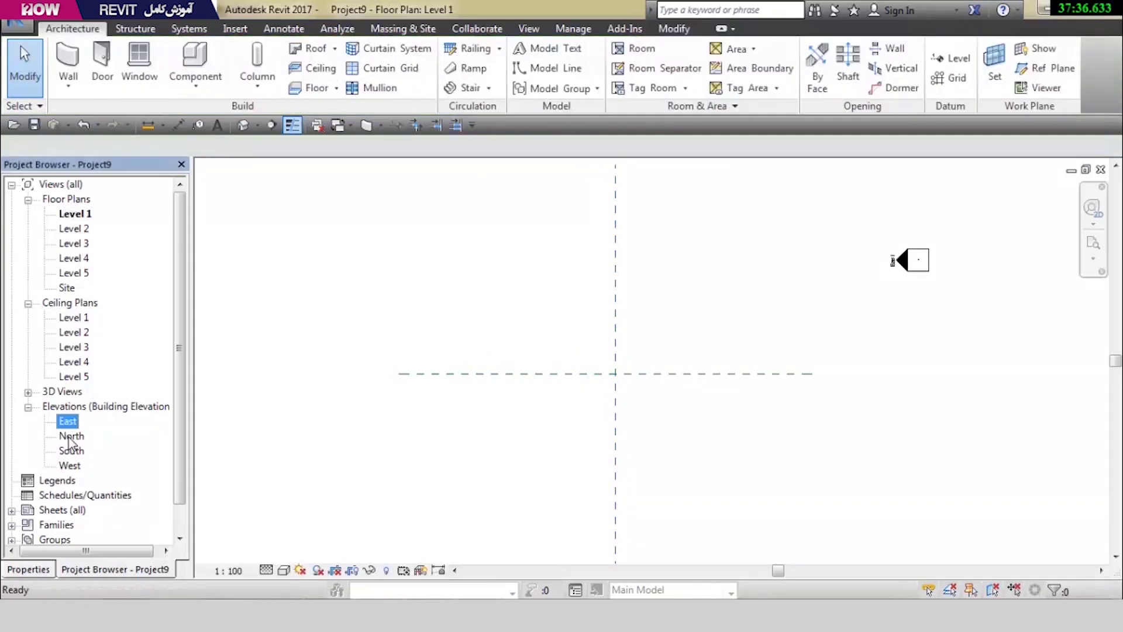
{"action": "left_click", "coordinate": [70, 452]}
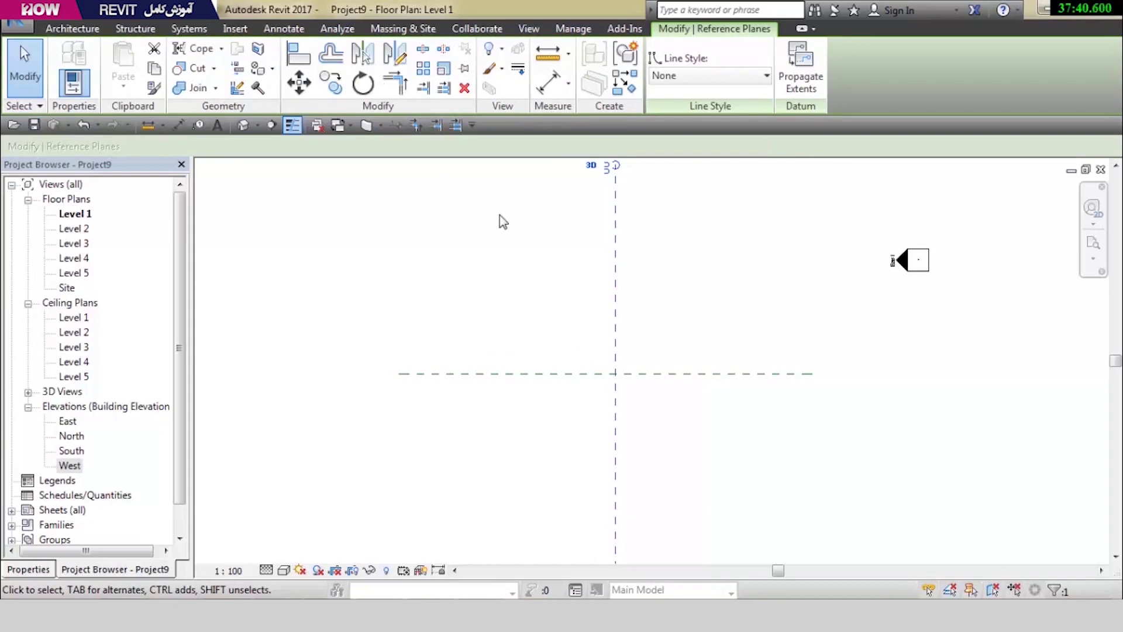
Draw a rectangular loop of walls on Level 1 and view it in the default 3D view
{"action": "left_click", "coordinate": [52, 32]}
{"action": "left_click", "coordinate": [69, 58]}
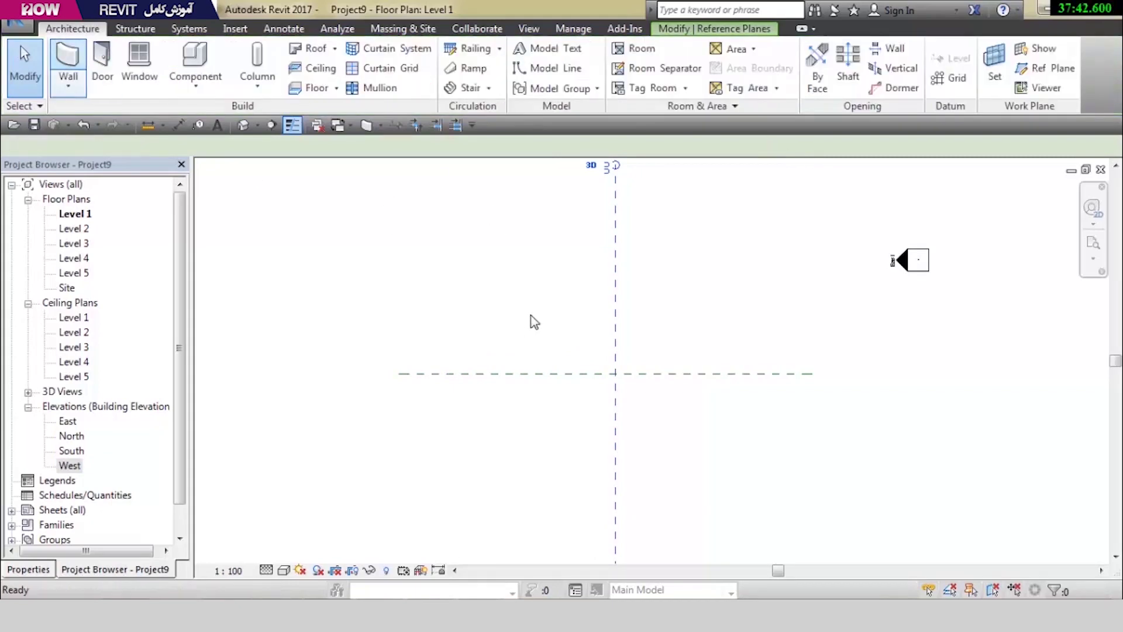
{"action": "left_click", "coordinate": [676, 51]}
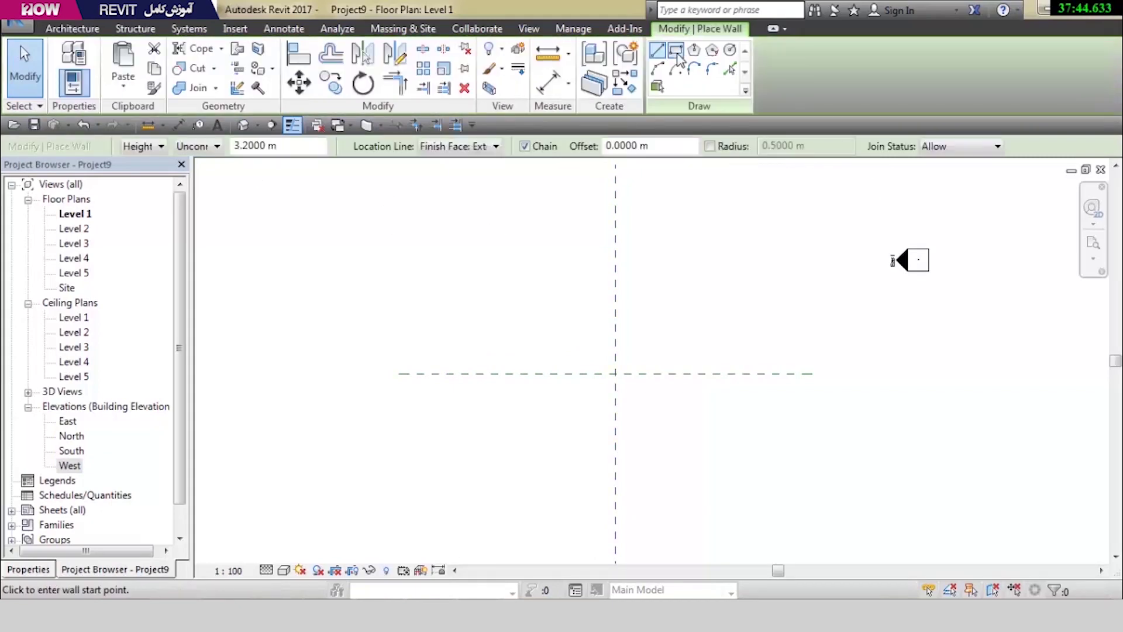
{"action": "left_click", "coordinate": [477, 281]}
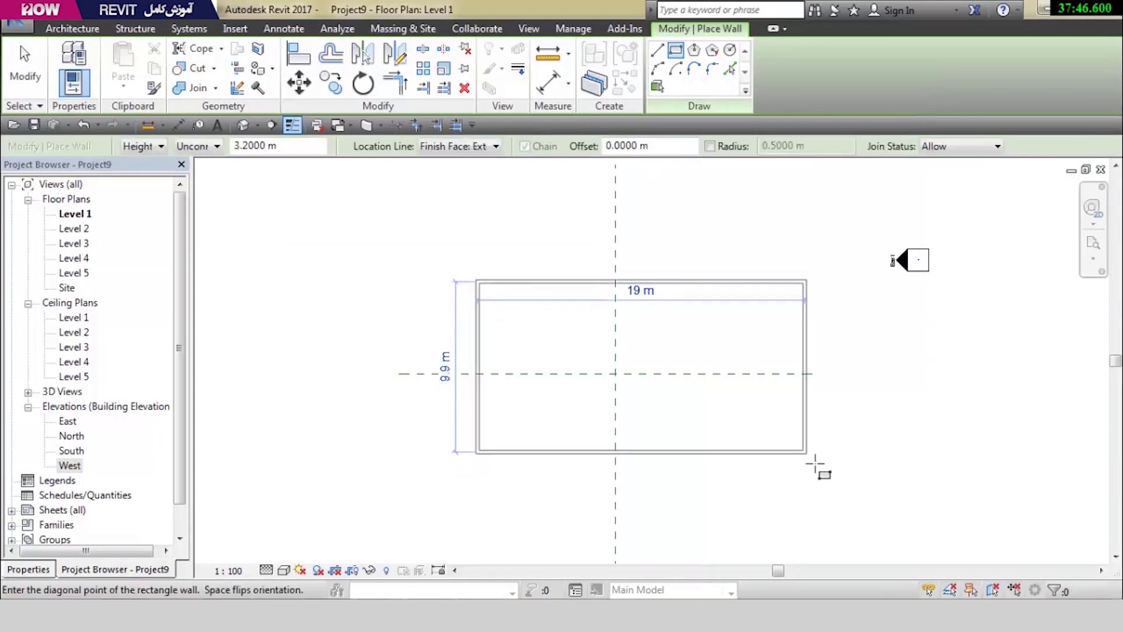
{"action": "left_click", "coordinate": [770, 456]}
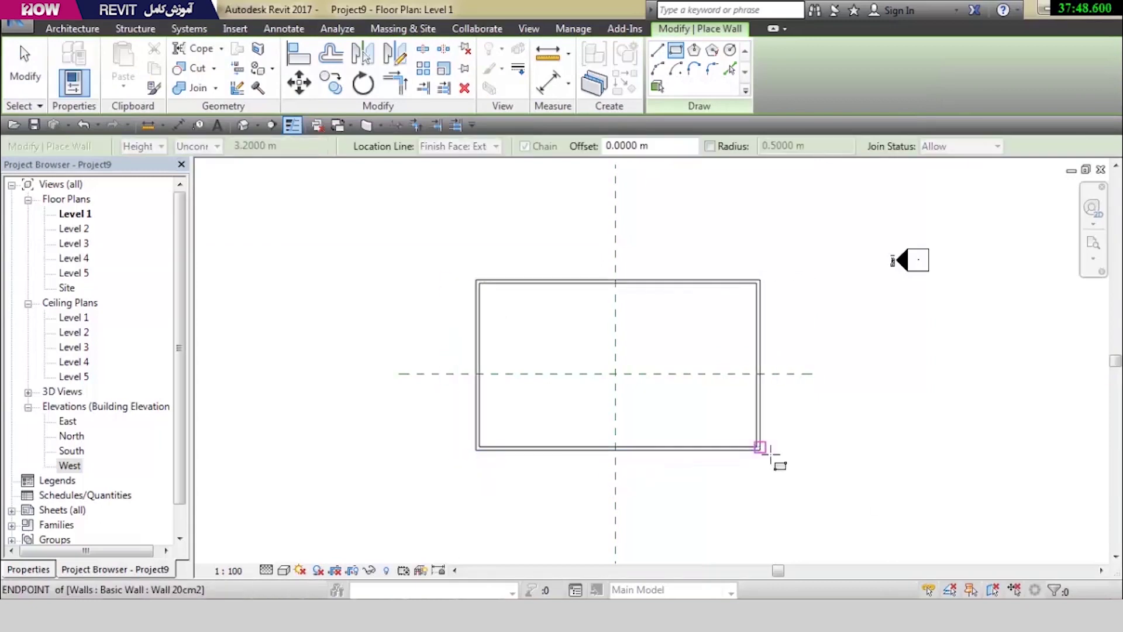
{"action": "key", "text": "Escape"}
{"action": "key", "text": "Escape"}
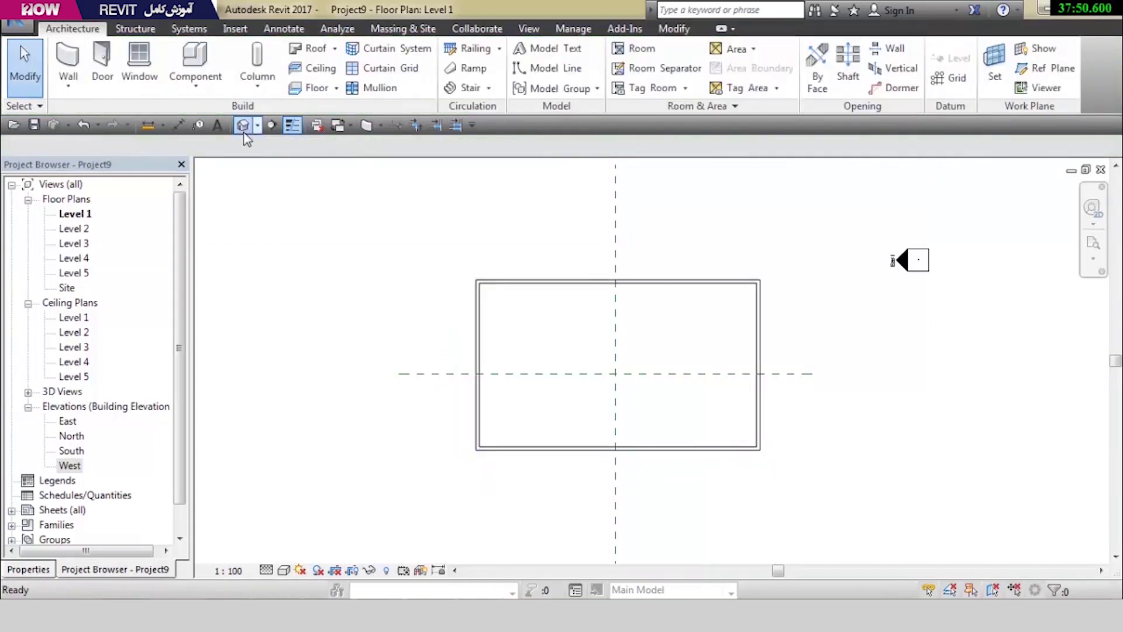
{"action": "left_click", "coordinate": [243, 125]}
{"action": "middle_click_drag", "start_coordinate": [556, 271], "coordinate": [527, 269], "text": "shift"}
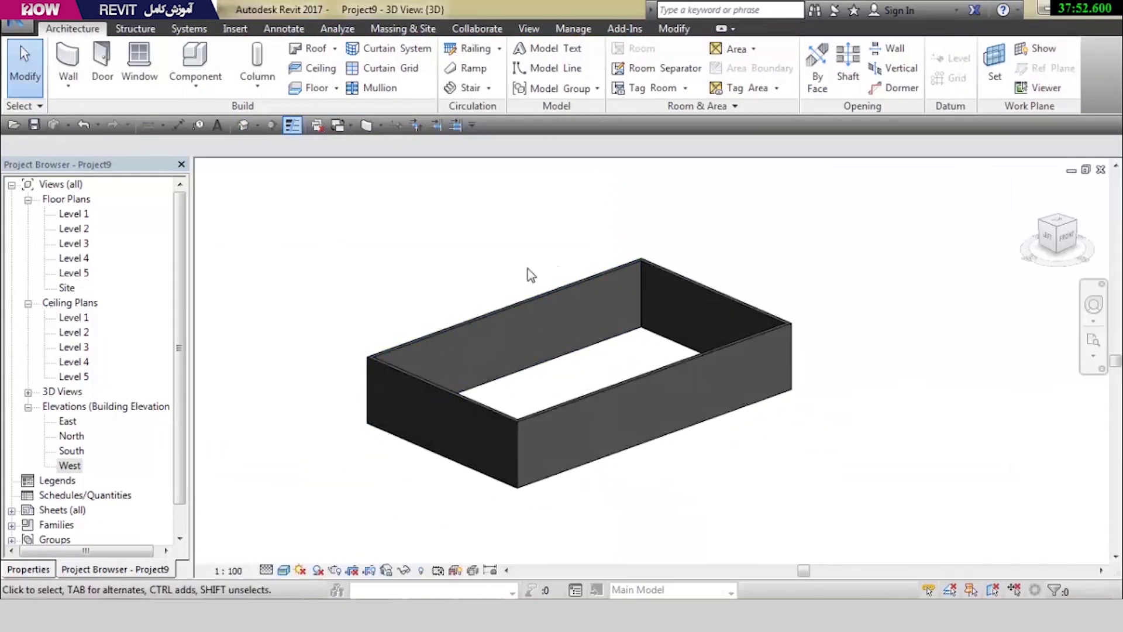
{"action": "left_click", "coordinate": [339, 50]}
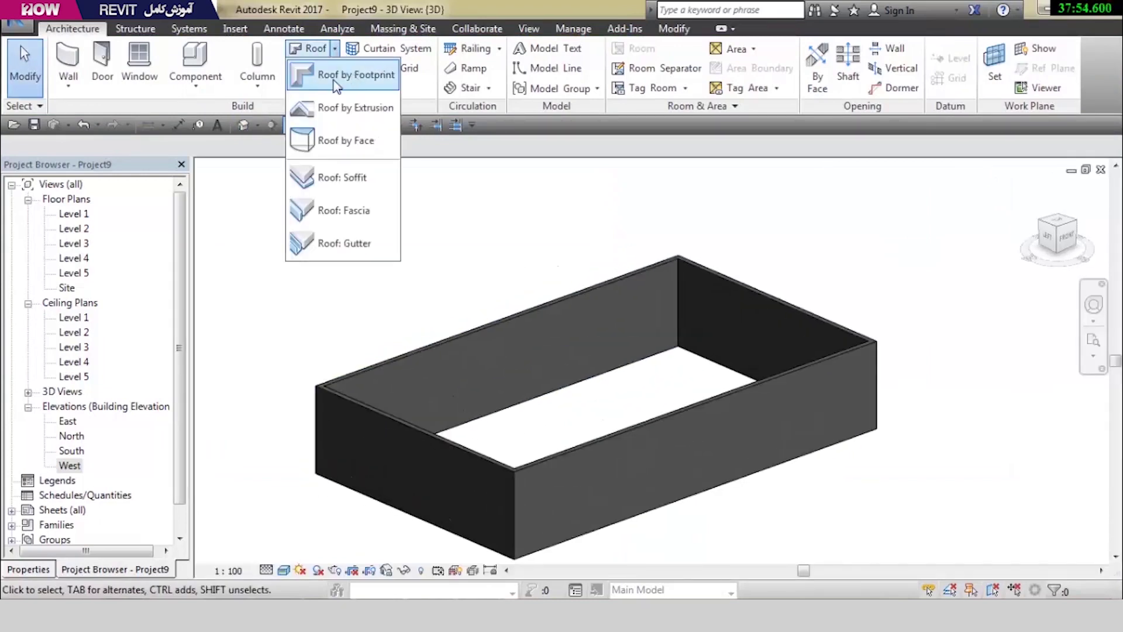
{"action": "left_click", "coordinate": [322, 108]}
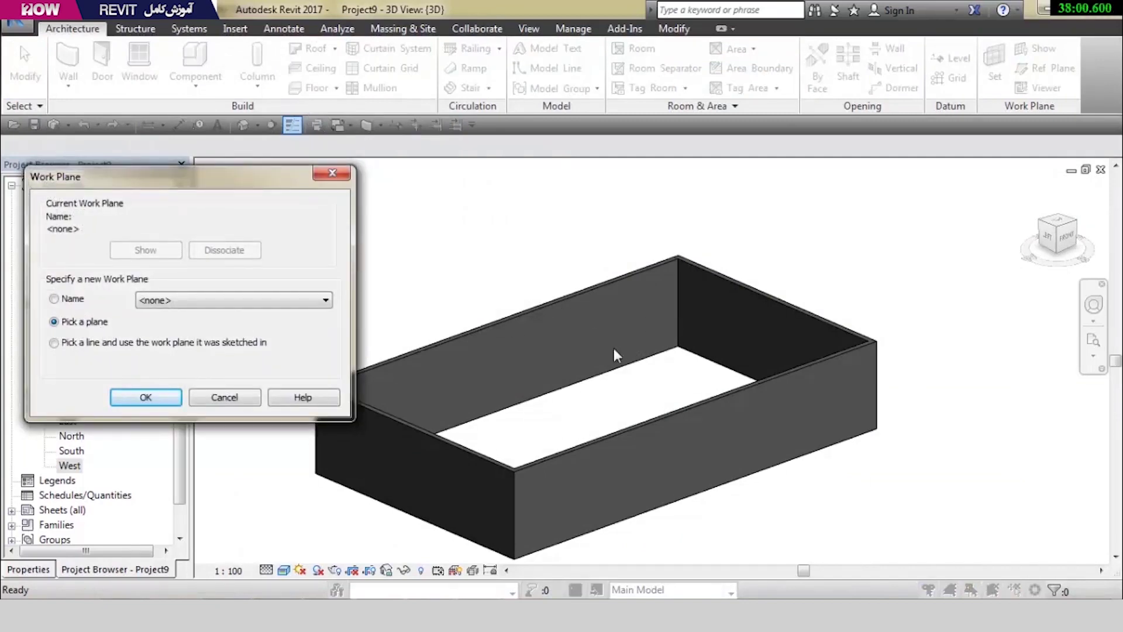
{"action": "key", "text": "Escape"}
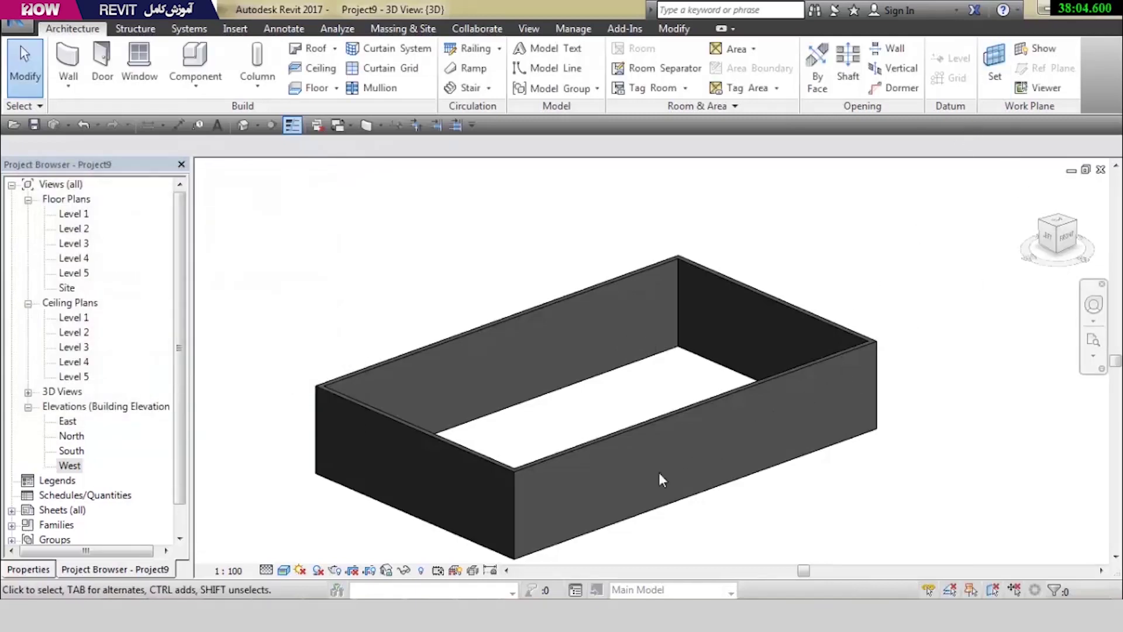
{"action": "middle_click_drag", "start_coordinate": [757, 433], "coordinate": [671, 310], "text": "shift"}
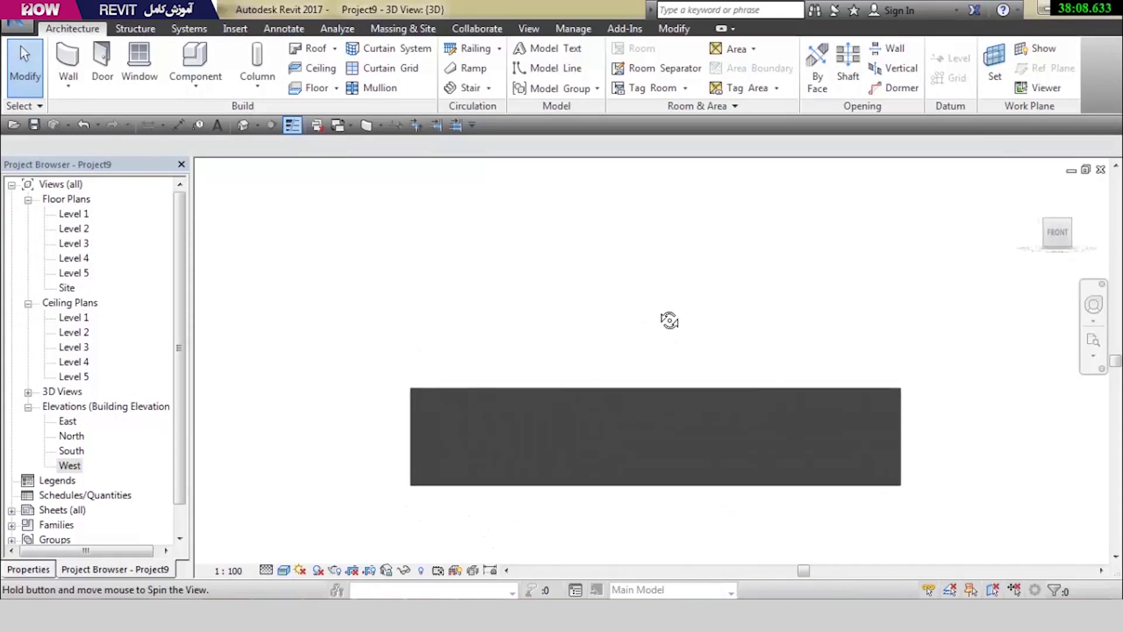
{"action": "mouse_move", "coordinate": [623, 283]}
{"action": "middle_mouse_down", "text": "shift"}
{"action": "mouse_move", "coordinate": [749, 399]}
{"action": "mouse_move", "coordinate": [747, 371]}
{"action": "middle_mouse_up", "text": "shift"}
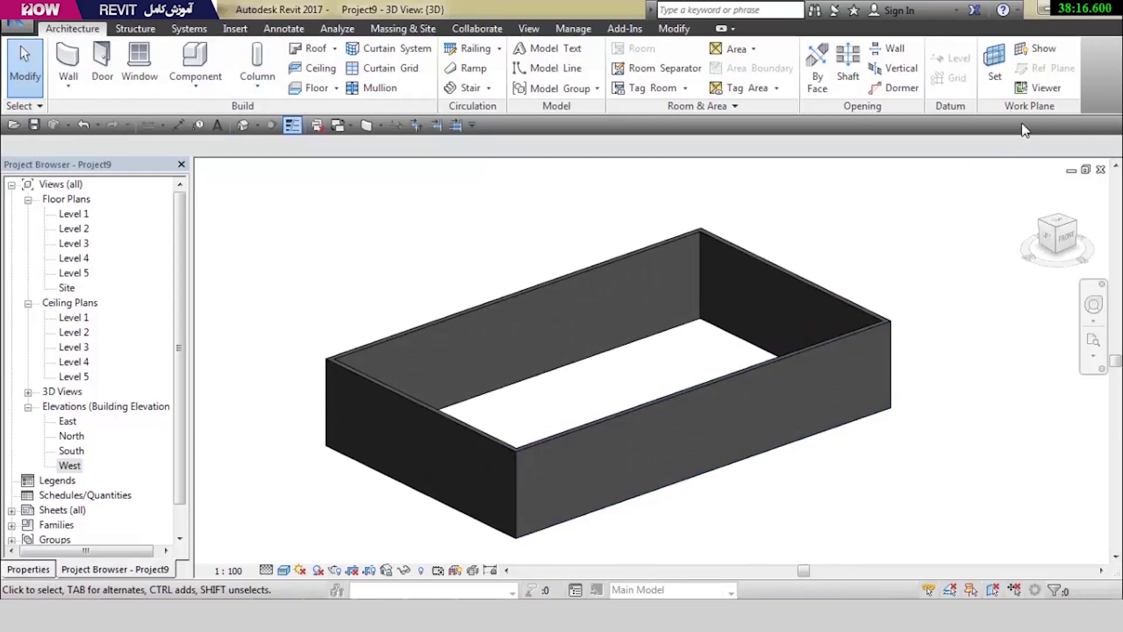
Keep Level 1 as the work plane and display its grid
{"action": "left_click", "coordinate": [1001, 79]}
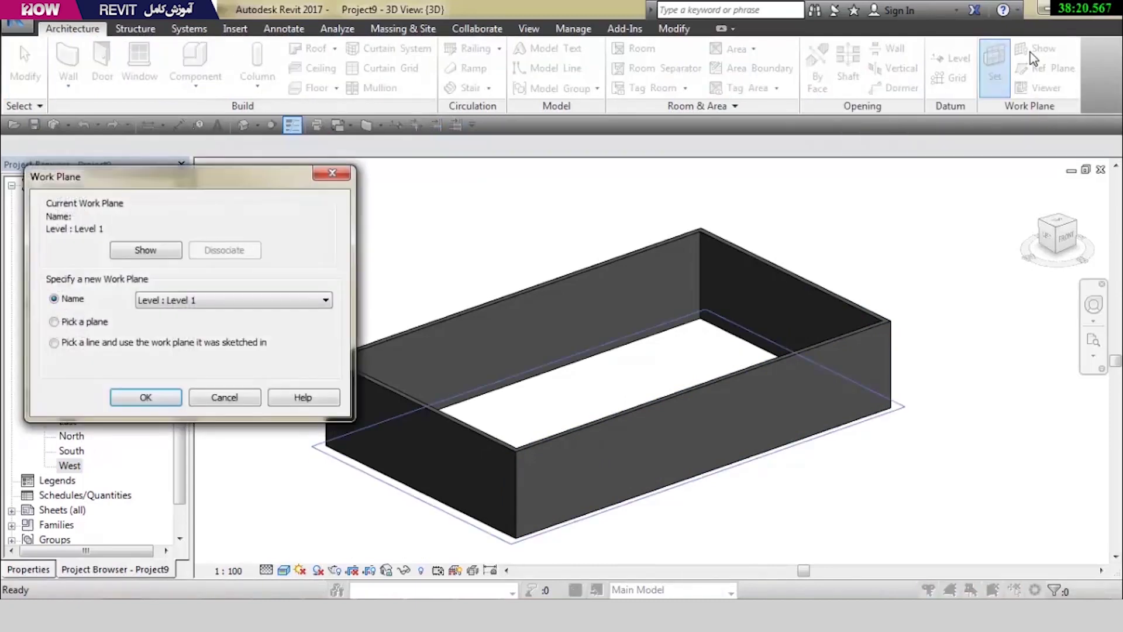
{"action": "key", "text": "Return"}
{"action": "left_click", "coordinate": [1029, 50]}
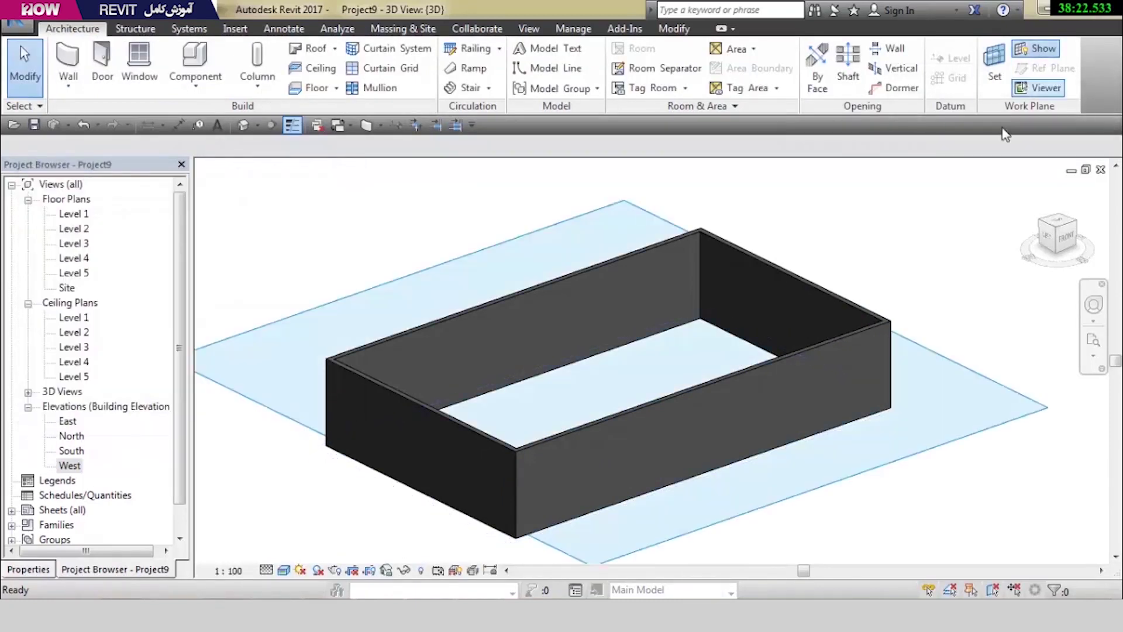
{"action": "scroll", "coordinate": [959, 344], "scroll_direction": "down", "scroll_amount": 1}
Drag the Level 1 work plane grid's left and right edges outward around the walls
{"action": "left_click", "coordinate": [940, 371]}
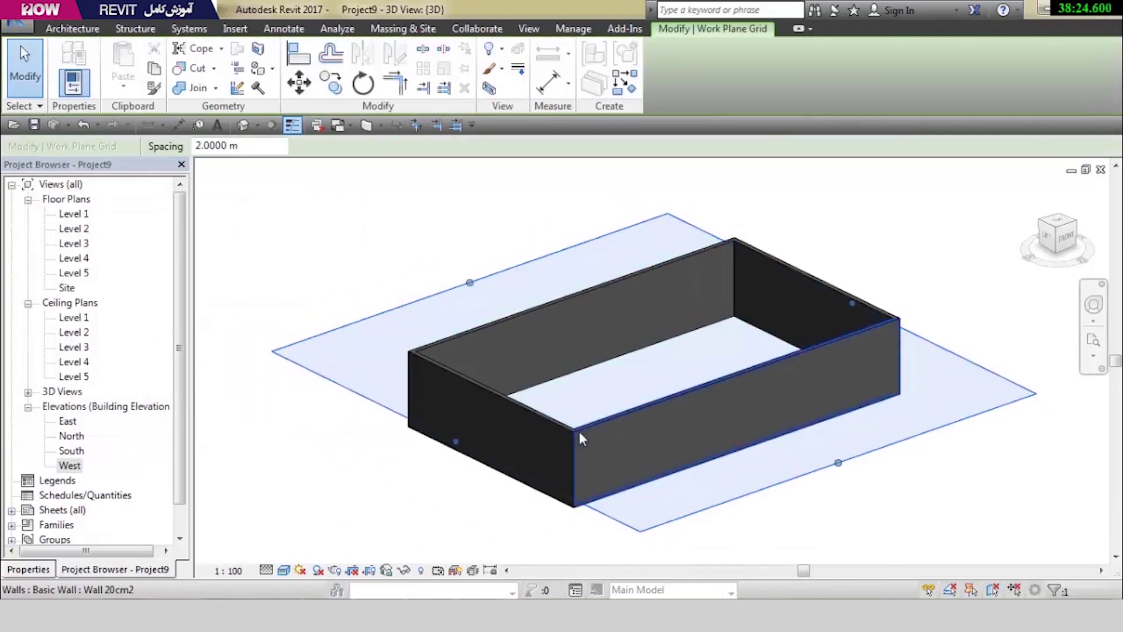
{"action": "left_click_drag", "start_coordinate": [456, 442], "coordinate": [334, 512]}
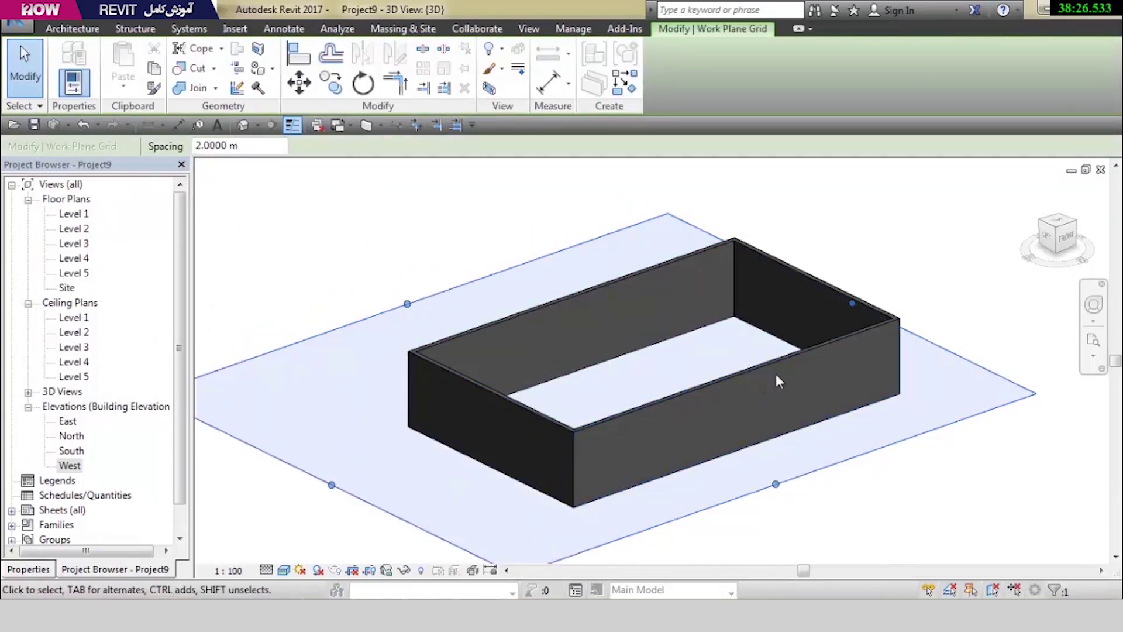
{"action": "left_click_drag", "start_coordinate": [852, 303], "coordinate": [972, 263]}
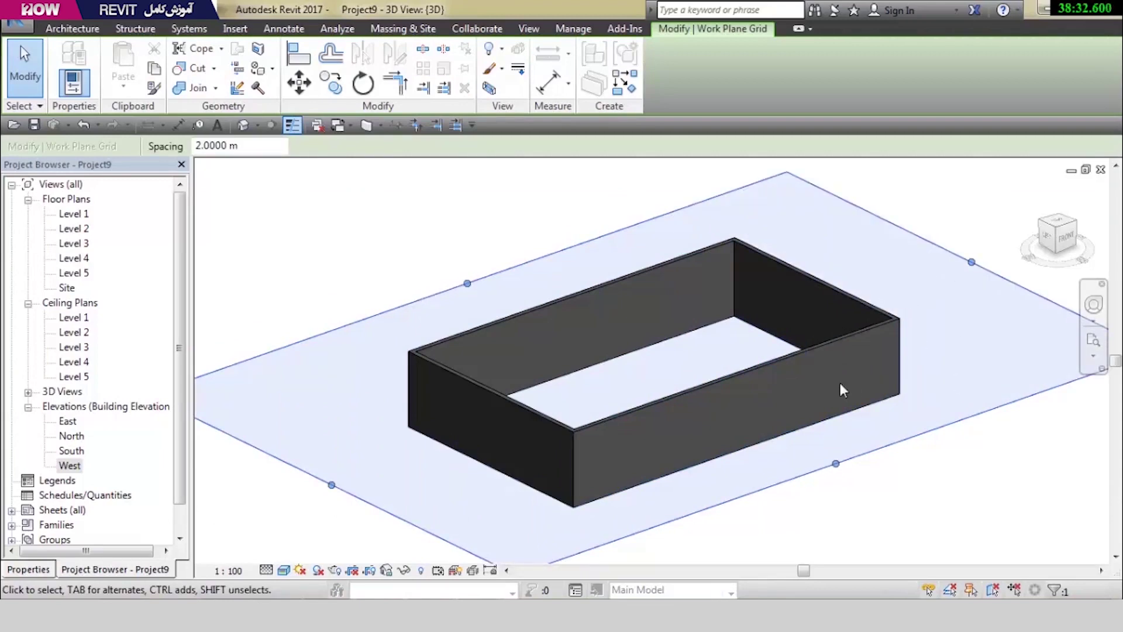
{"action": "key", "text": "Escape"}
{"action": "scroll", "coordinate": [931, 377], "scroll_direction": "up", "scroll_amount": 2}
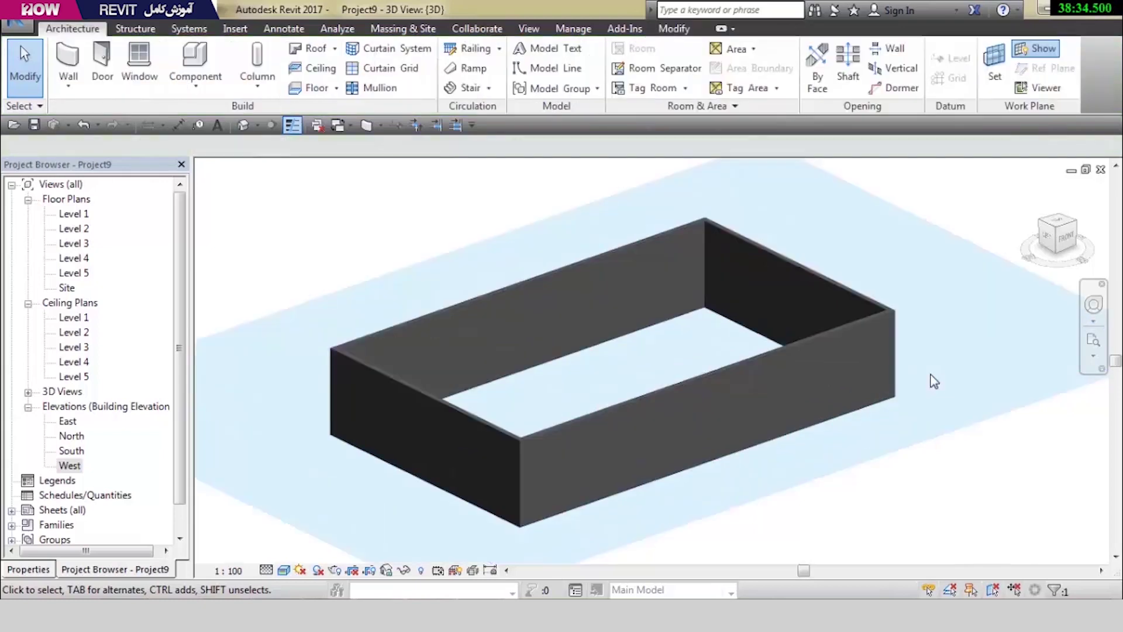
{"action": "middle_click_drag", "start_coordinate": [853, 386], "coordinate": [841, 374], "text": "shift"}
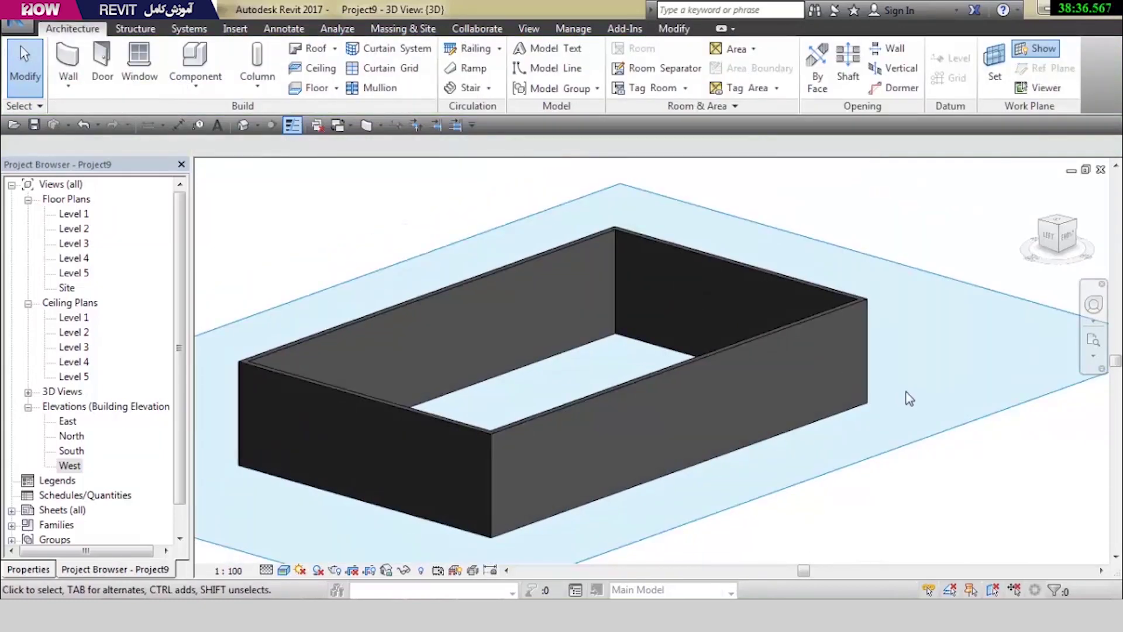
{"action": "left_click", "coordinate": [994, 65]}
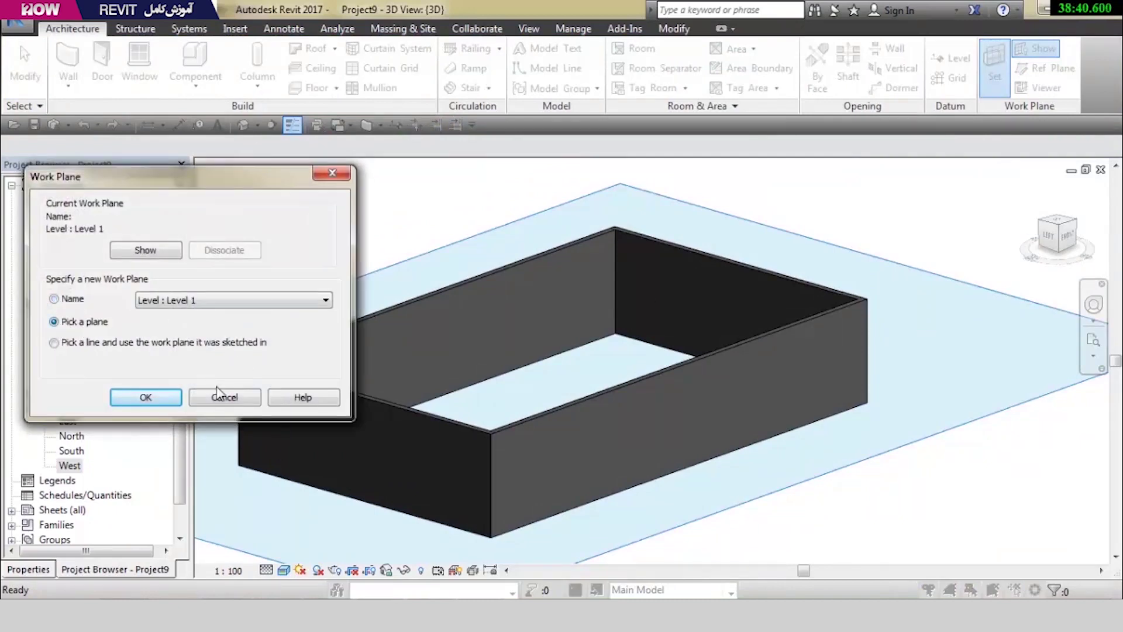
Set the work plane on the front wall face and stretch it beyond all four wall edges
{"action": "left_click", "coordinate": [149, 402]}
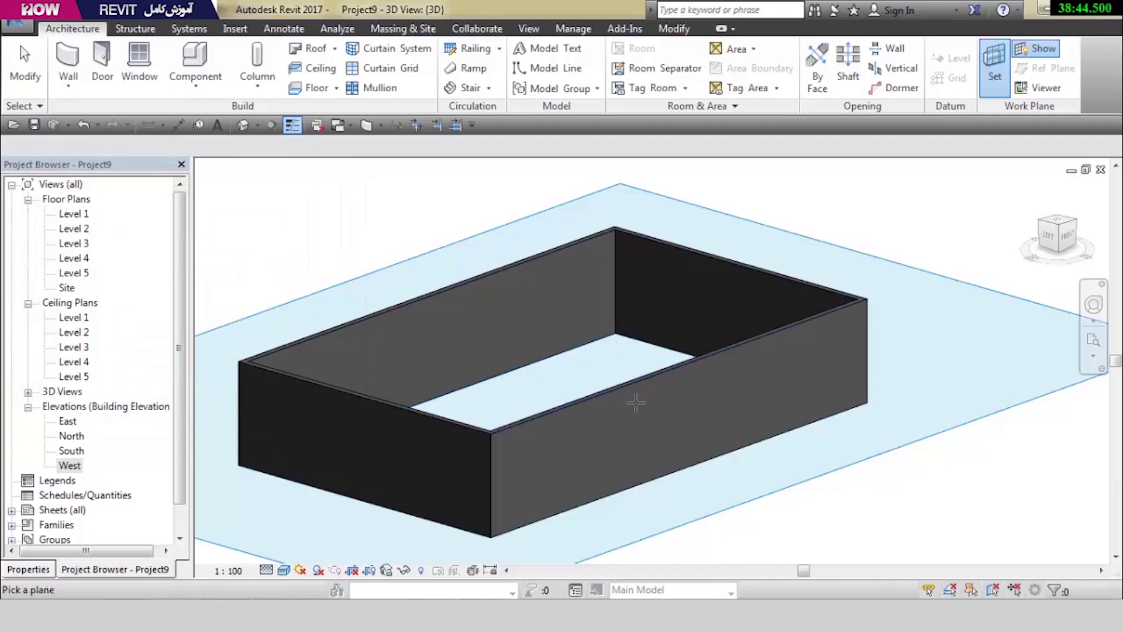
{"action": "left_click", "coordinate": [636, 493]}
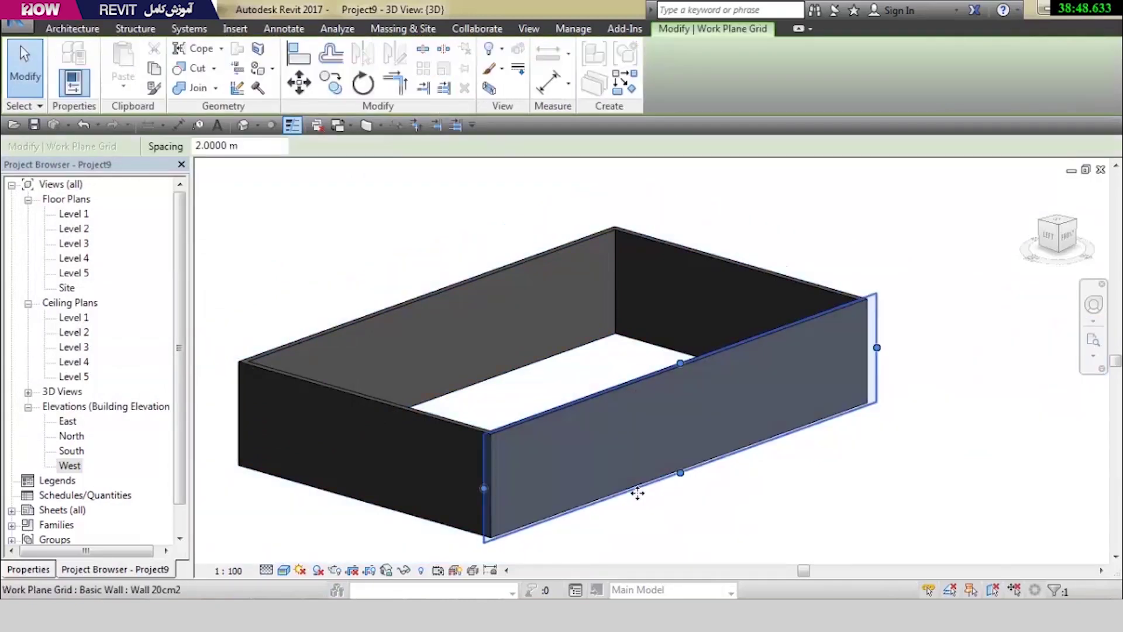
{"action": "mouse_move", "coordinate": [800, 448]}
{"action": "middle_mouse_down", "text": "shift"}
{"action": "mouse_move", "coordinate": [744, 501]}
{"action": "mouse_move", "coordinate": [483, 462]}
{"action": "middle_mouse_up", "text": "shift"}
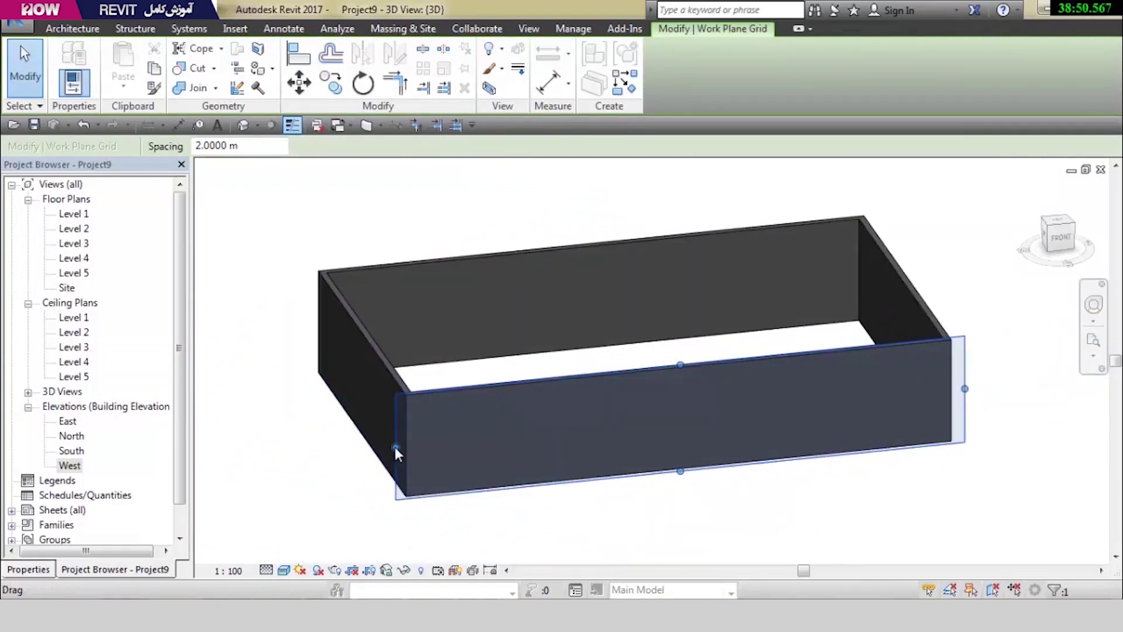
{"action": "left_click_drag", "start_coordinate": [965, 388], "coordinate": [1020, 384]}
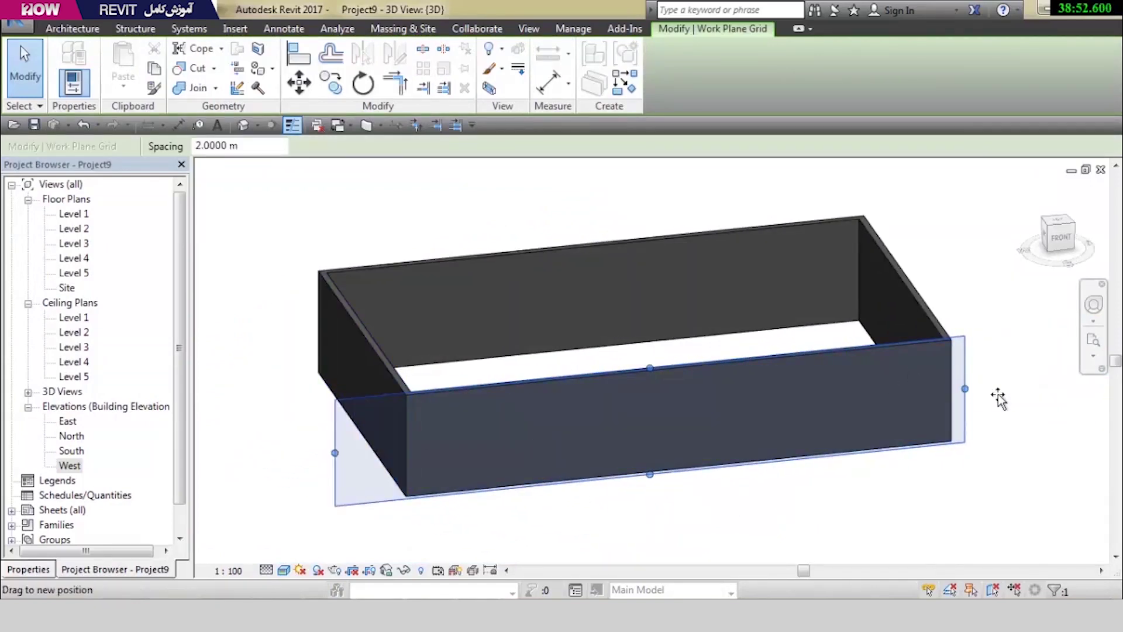
{"action": "left_click_drag", "start_coordinate": [678, 365], "coordinate": [682, 327]}
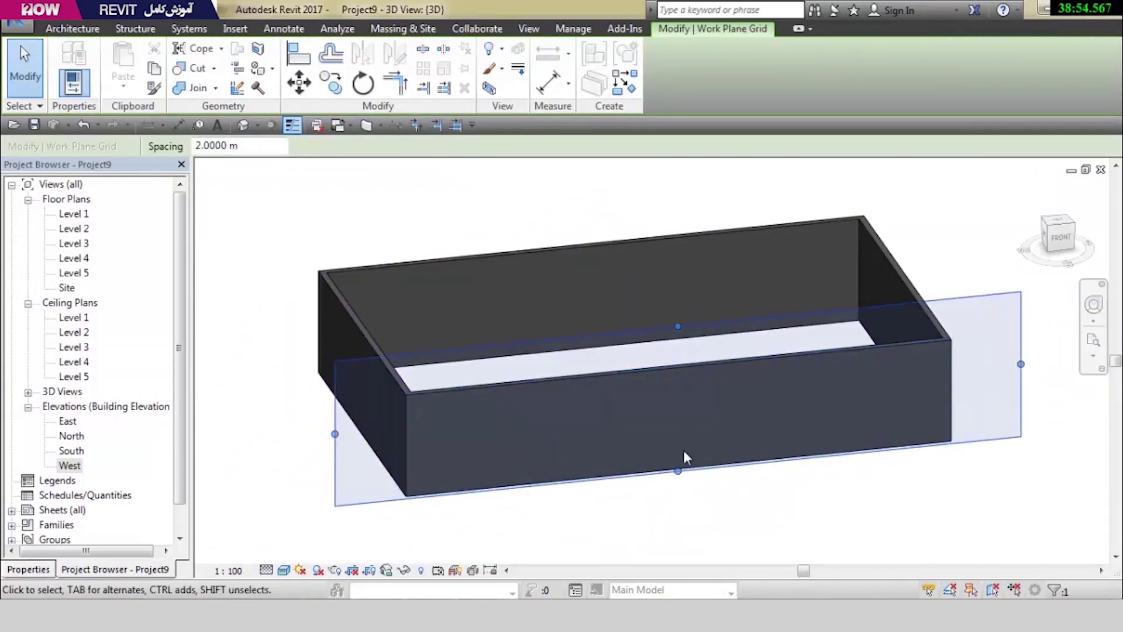
{"action": "left_click_drag", "start_coordinate": [677, 470], "coordinate": [691, 526]}
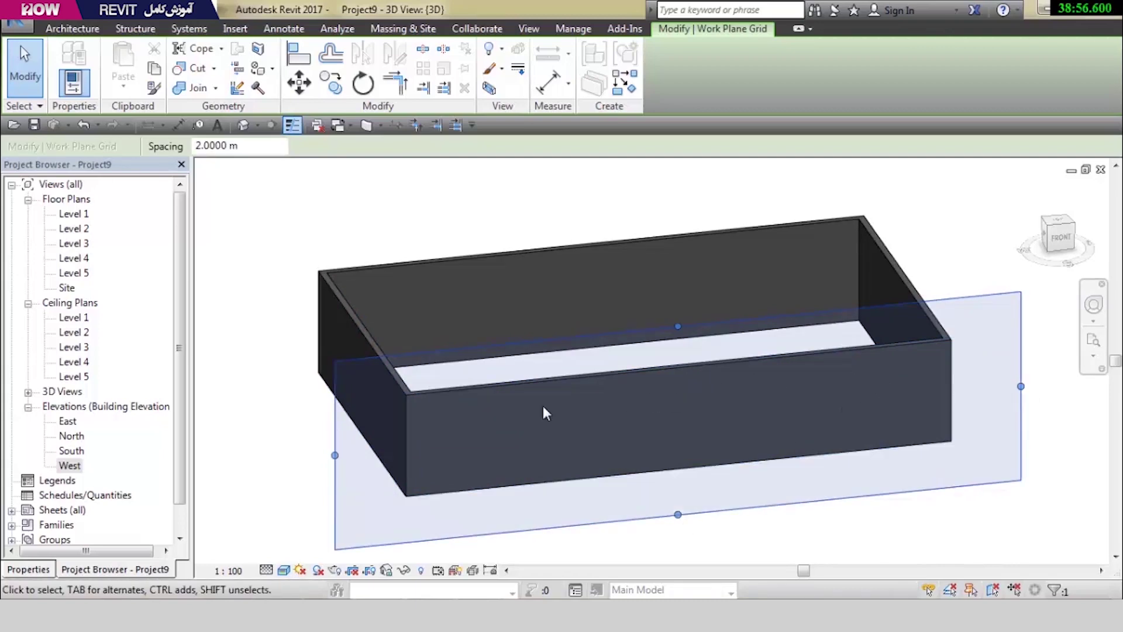
Pin the Set work plane command to the Quick Access Toolbar
{"action": "middle_click_drag", "start_coordinate": [552, 444], "coordinate": [298, 183], "text": "shift"}
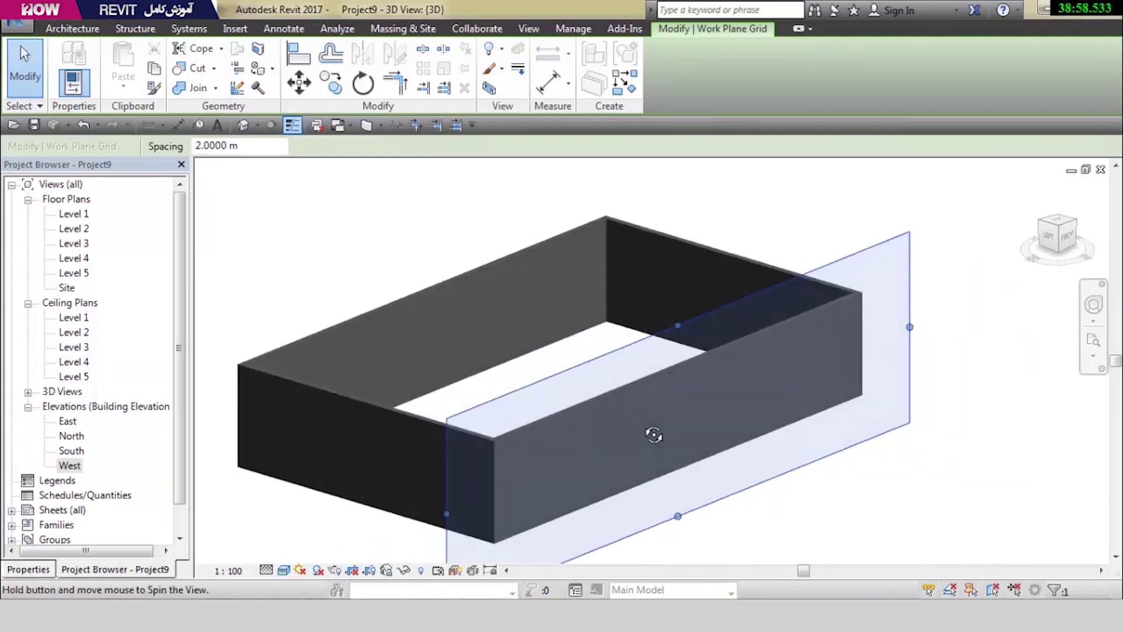
{"action": "left_click", "coordinate": [297, 183]}
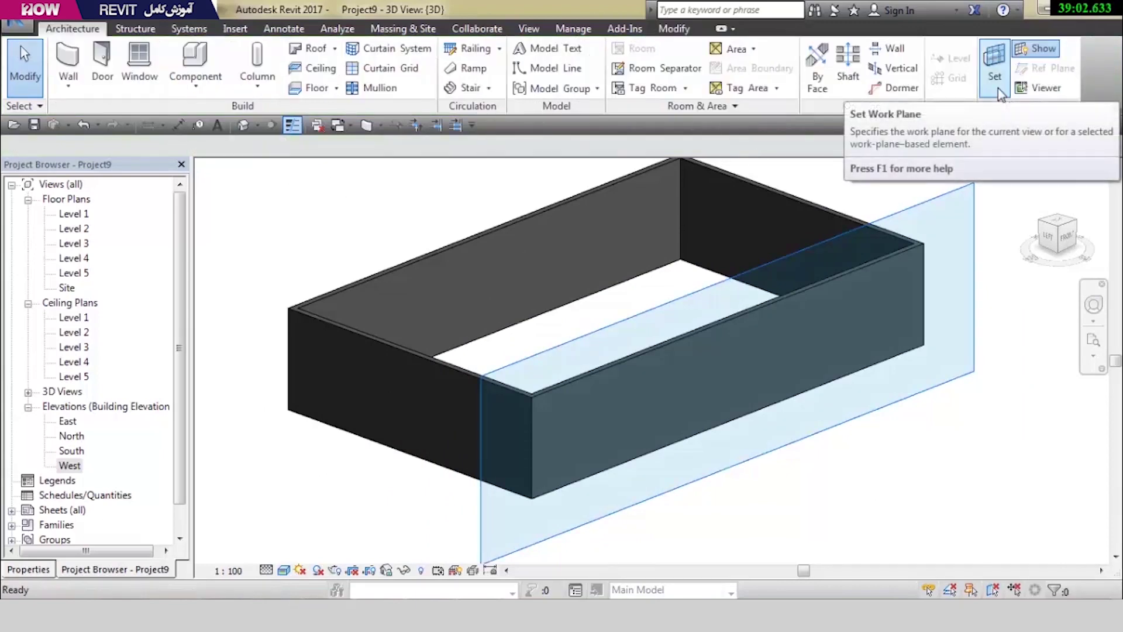
{"action": "mouse_move", "coordinate": [994, 69]}
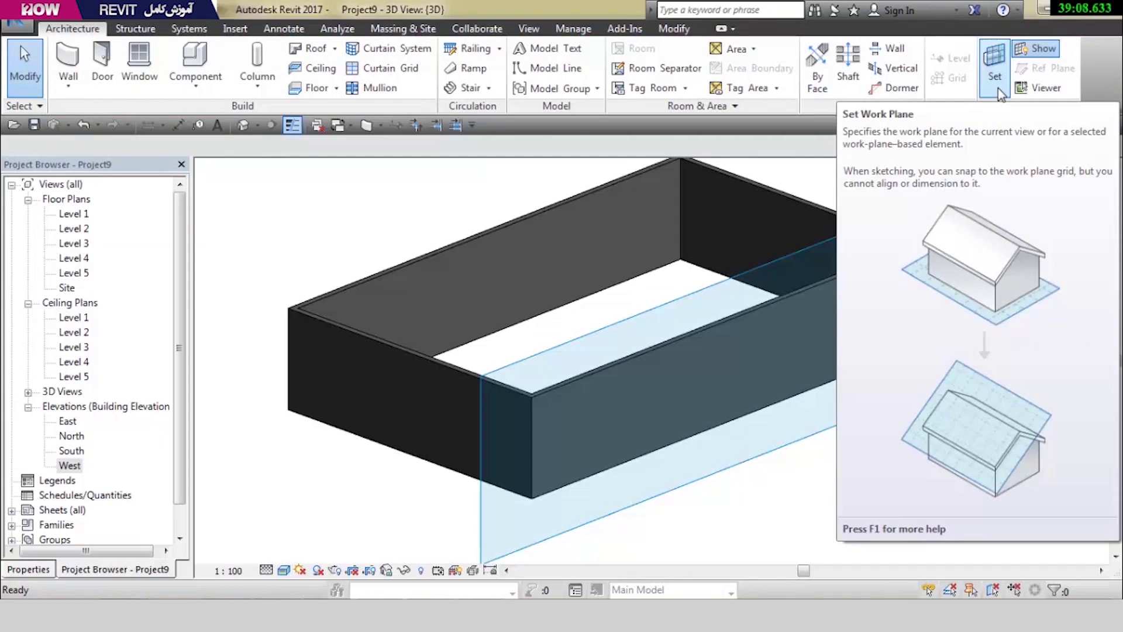
{"action": "right_click", "coordinate": [996, 91]}
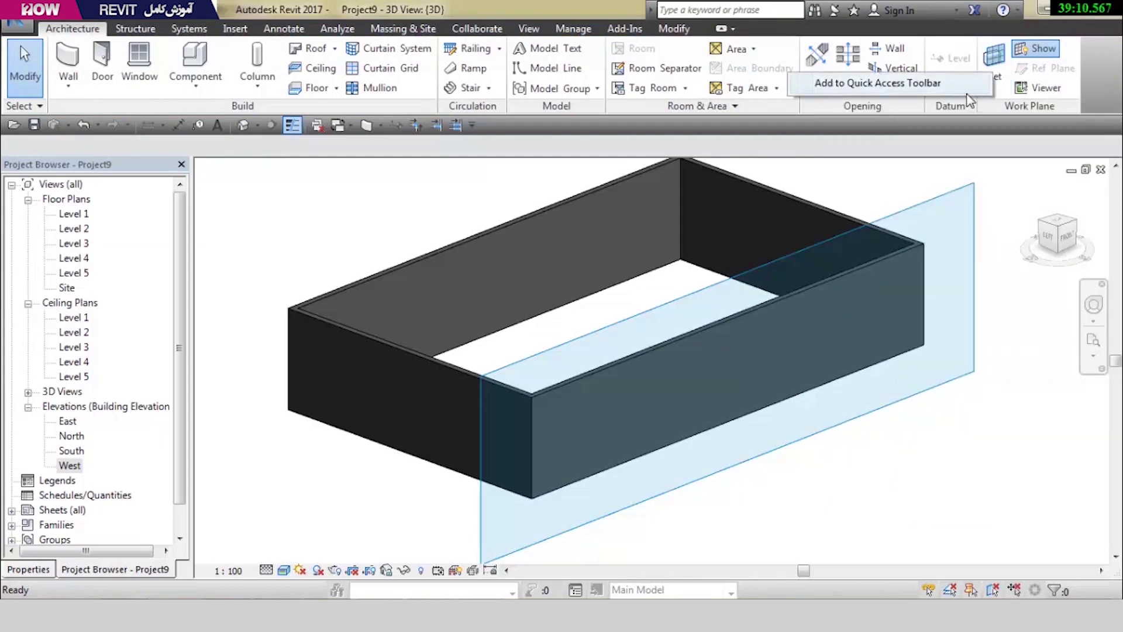
{"action": "left_click", "coordinate": [965, 85]}
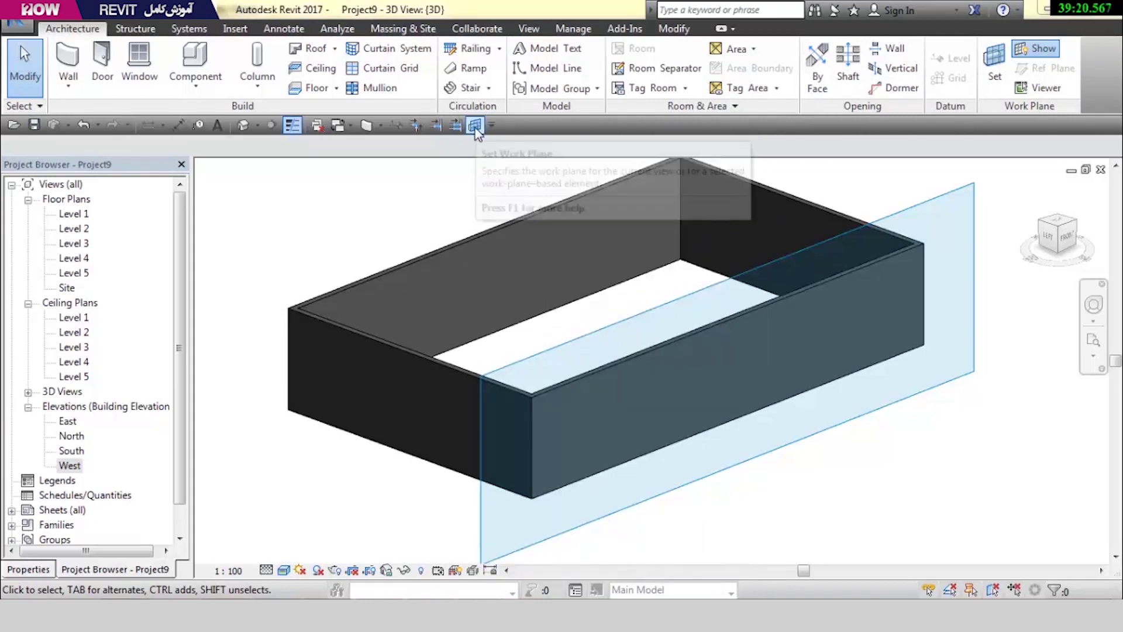
Set the work plane on the short end wall's face
{"action": "left_click", "coordinate": [481, 131]}
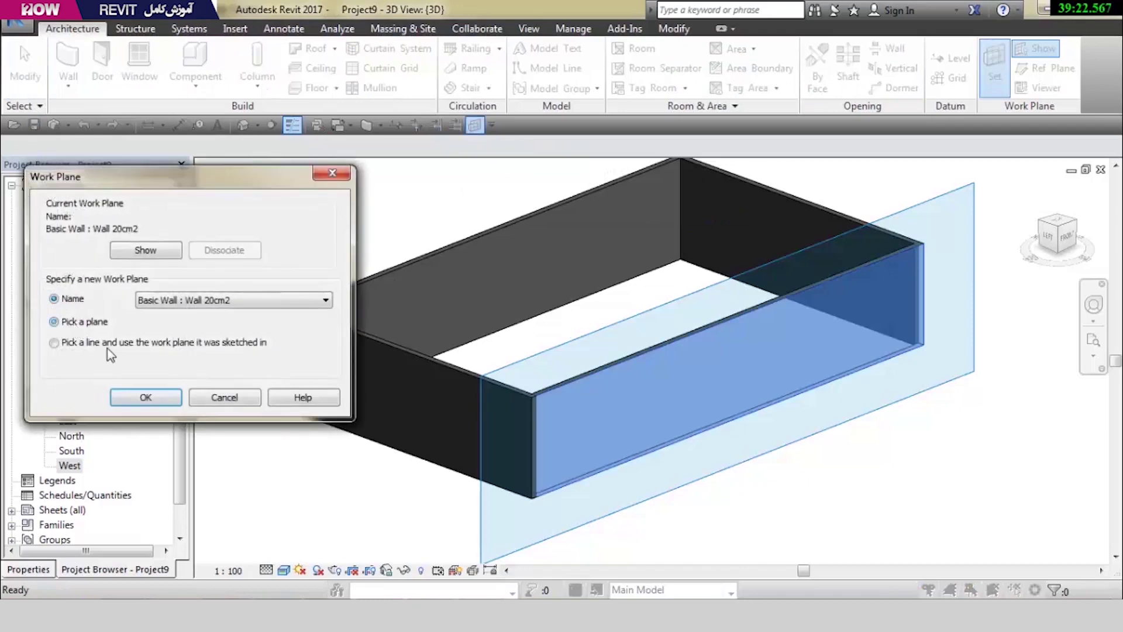
{"action": "left_click", "coordinate": [144, 399]}
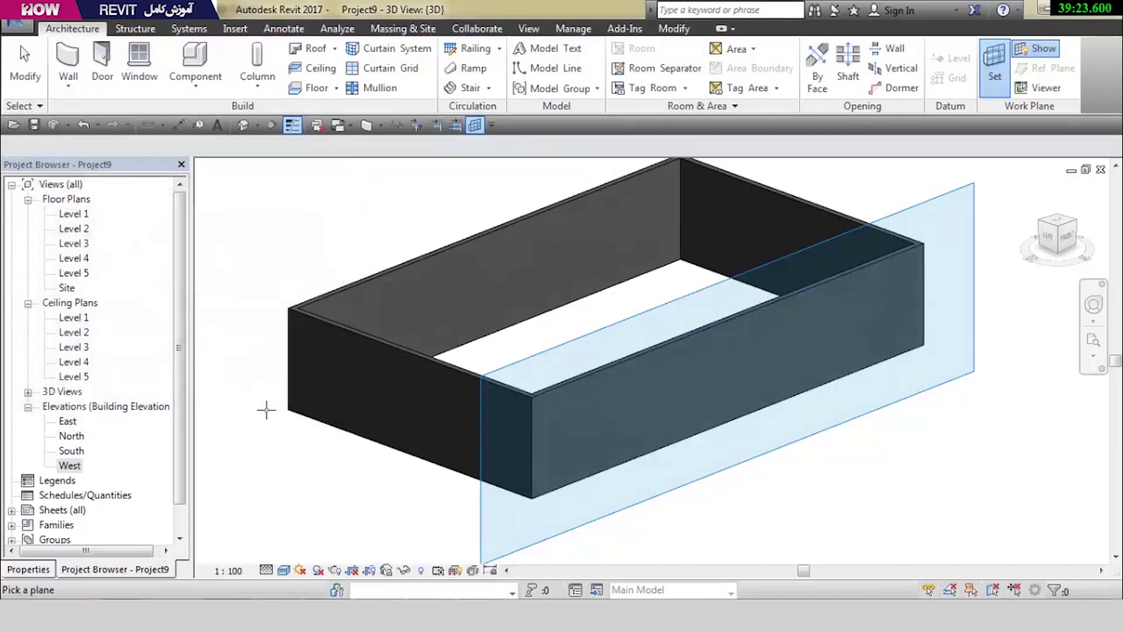
{"action": "left_click", "coordinate": [313, 421]}
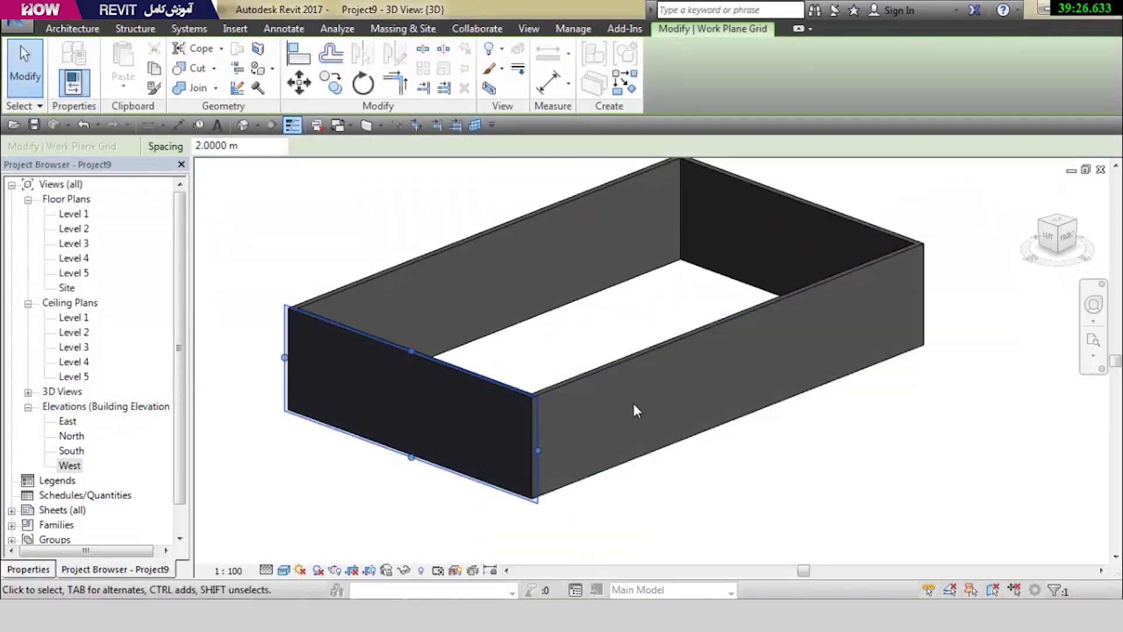
Reset the work plane to the long front wall's face and orbit around the box
{"action": "left_click", "coordinate": [476, 130]}
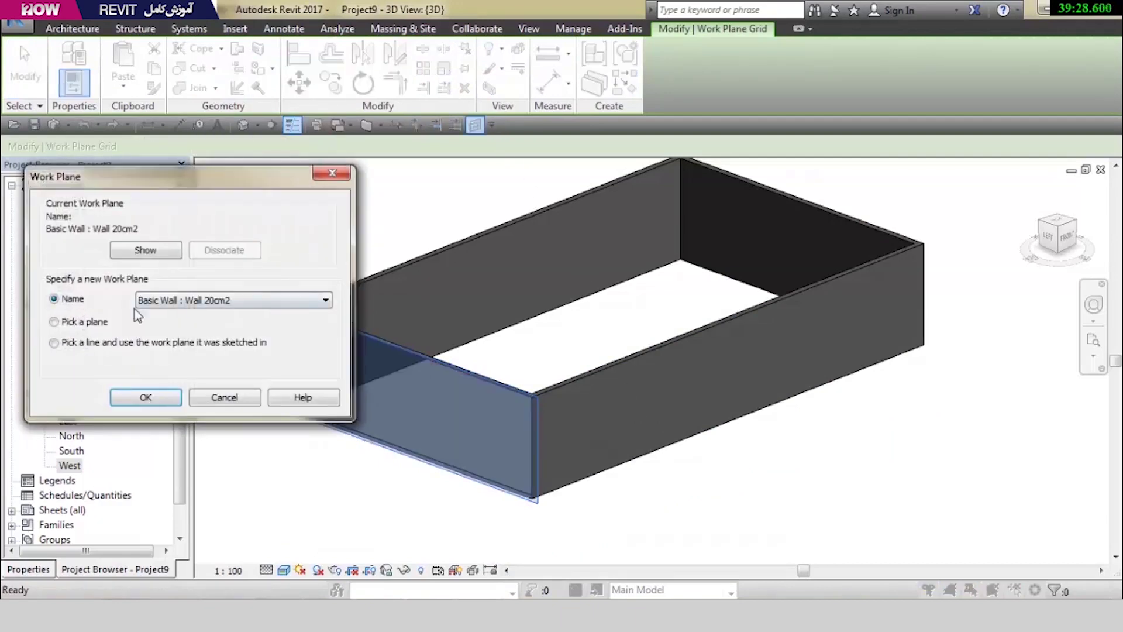
{"action": "left_click", "coordinate": [147, 398]}
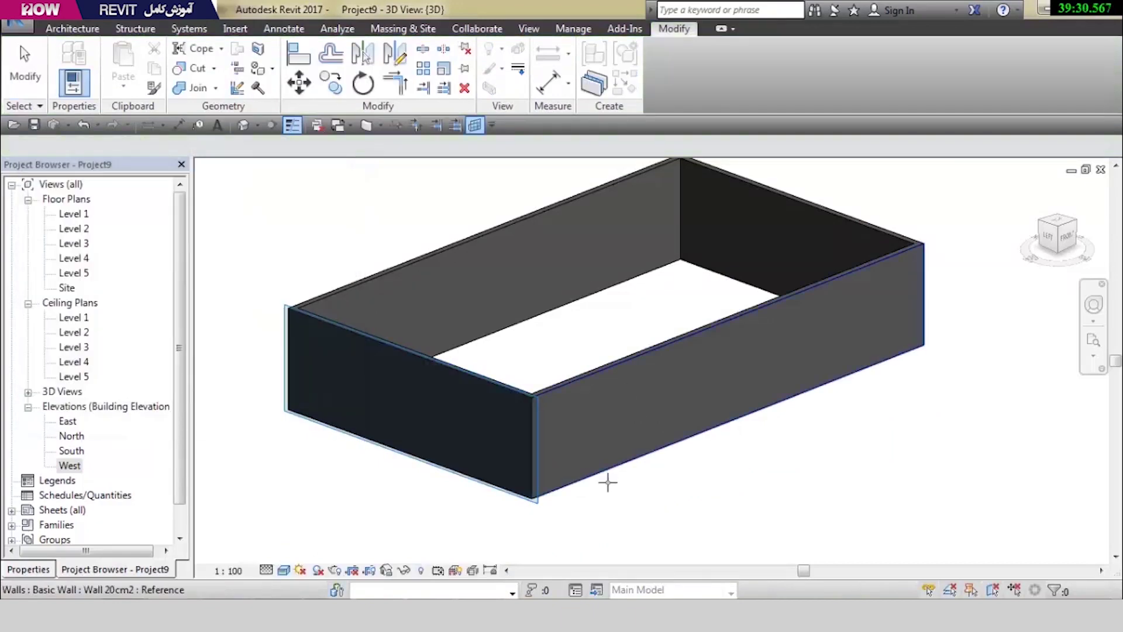
{"action": "left_click", "coordinate": [601, 474]}
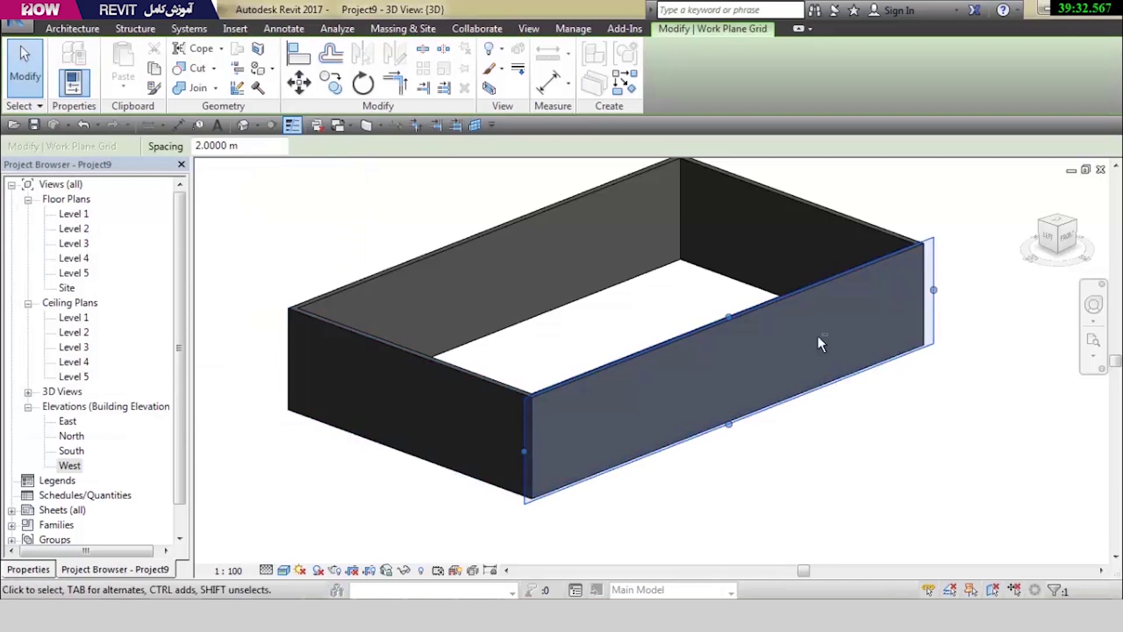
{"action": "middle_click_drag", "start_coordinate": [817, 335], "coordinate": [723, 272], "text": "shift"}
{"action": "mouse_move", "coordinate": [1059, 244]}
{"action": "left_mouse_down"}
{"action": "mouse_move", "coordinate": [631, 316]}
{"action": "mouse_move", "coordinate": [742, 294]}
{"action": "left_mouse_up"}
{"action": "middle_click_drag", "start_coordinate": [742, 294], "coordinate": [841, 447], "text": "shift"}
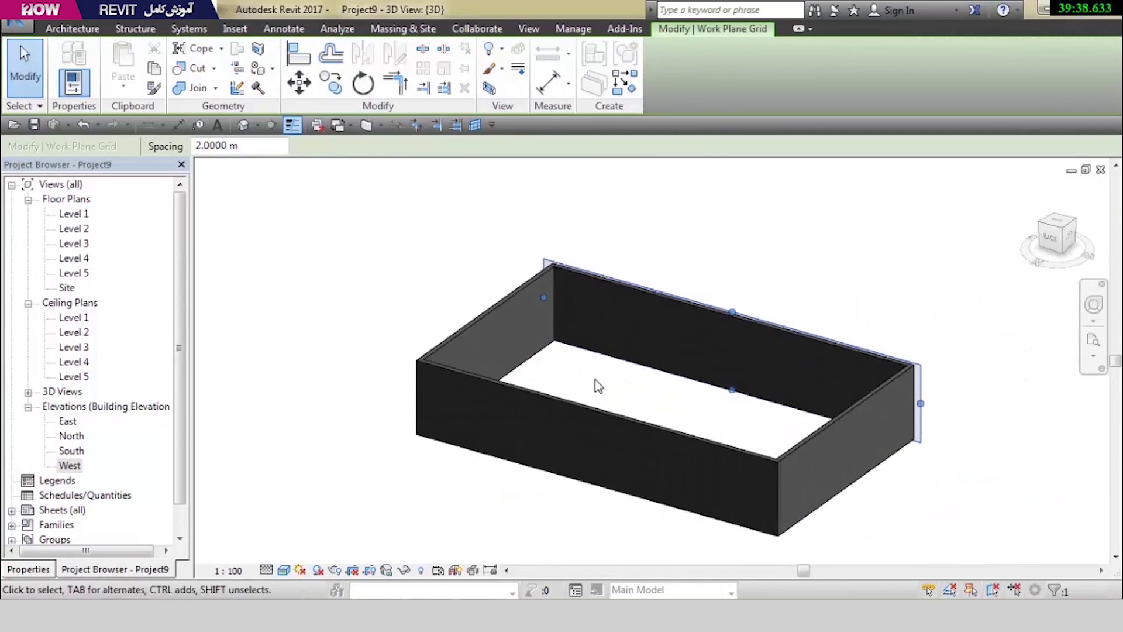
{"action": "mouse_move", "coordinate": [597, 385]}
{"action": "middle_mouse_down", "text": "shift"}
{"action": "mouse_move", "coordinate": [871, 347]}
{"action": "mouse_move", "coordinate": [792, 373]}
{"action": "middle_mouse_up", "text": "shift"}
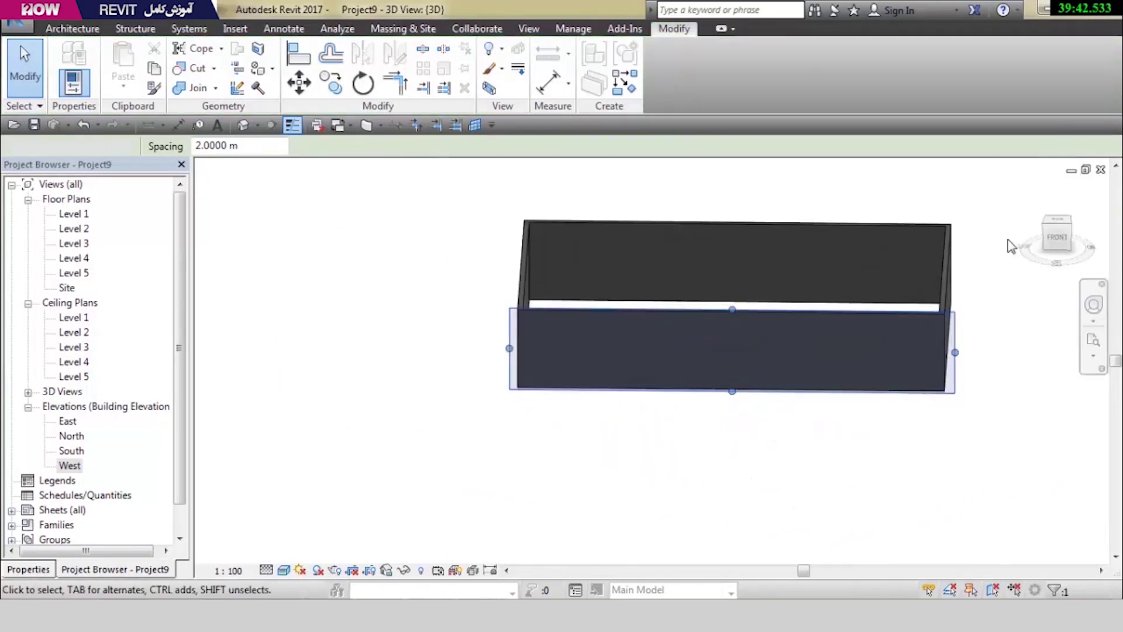
Show the FRONT view of the box in Hidden Line visual style
{"action": "left_click", "coordinate": [1060, 235]}
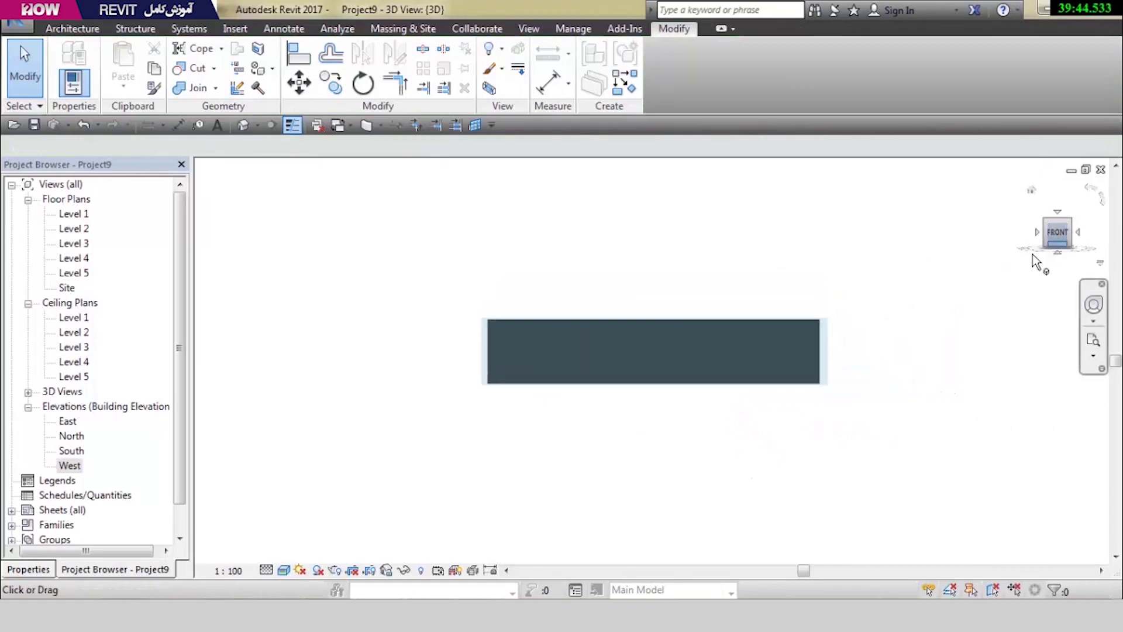
{"action": "scroll", "coordinate": [680, 291], "scroll_direction": "up", "scroll_amount": 3}
{"action": "left_click", "coordinate": [363, 470]}
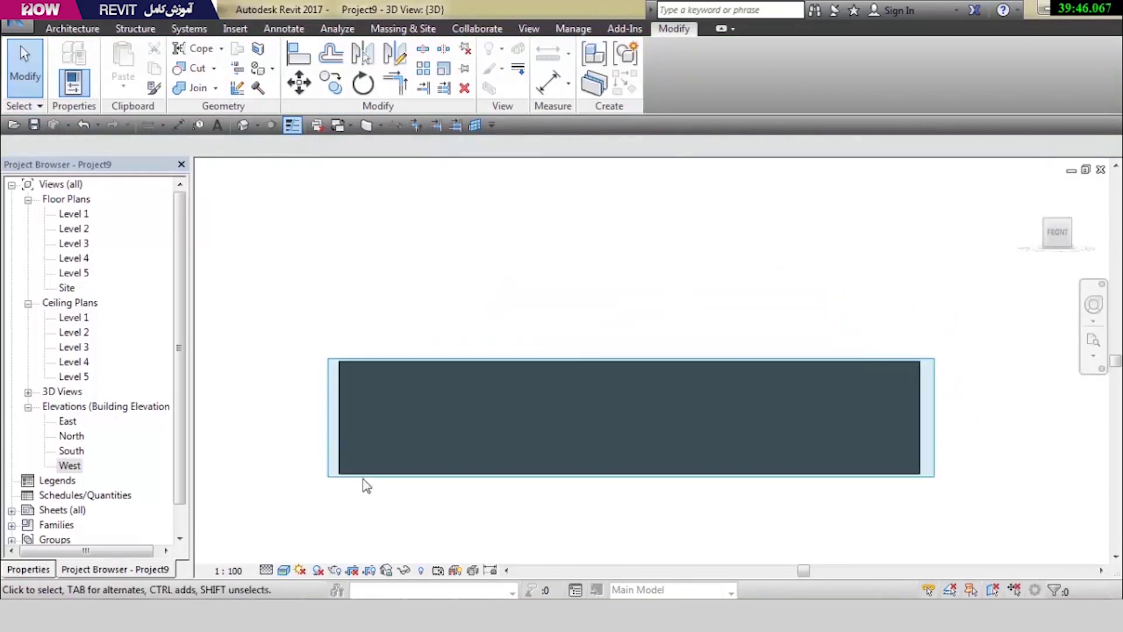
{"action": "left_click", "coordinate": [285, 575]}
{"action": "left_click", "coordinate": [304, 488]}
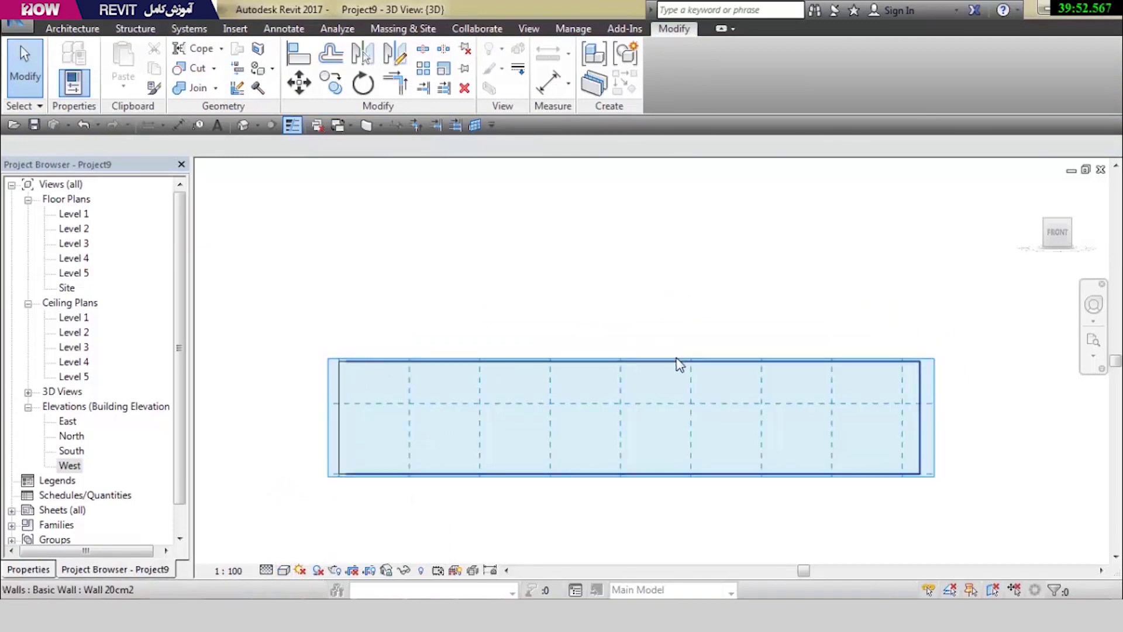
Turn off the work plane grid display
{"action": "left_click", "coordinate": [930, 358]}
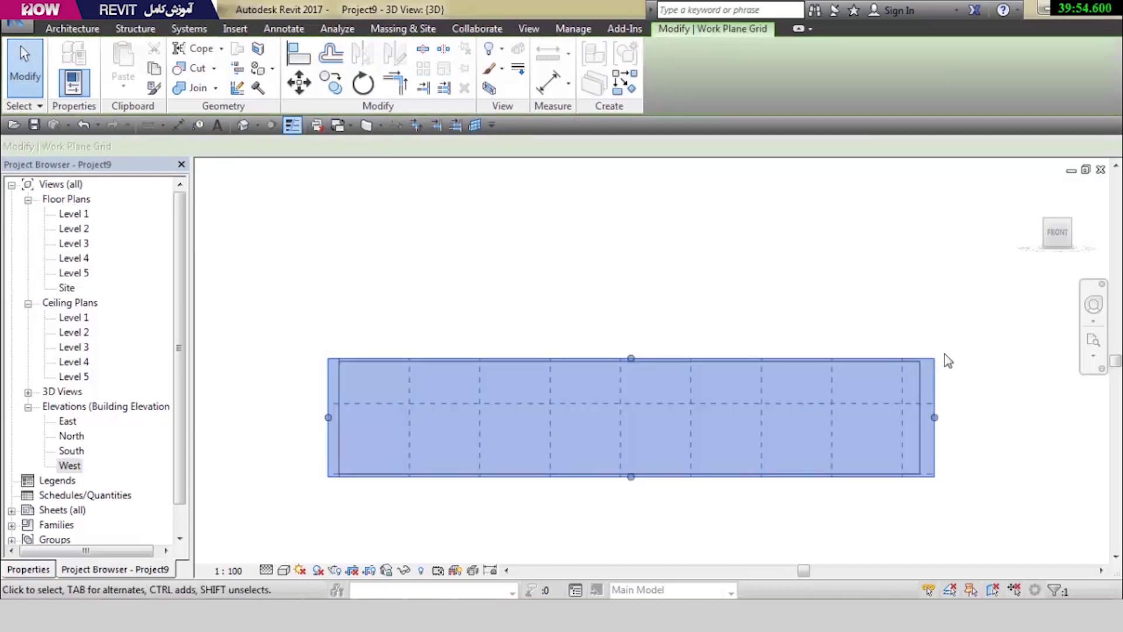
{"action": "left_click", "coordinate": [792, 259]}
{"action": "left_click", "coordinate": [72, 28]}
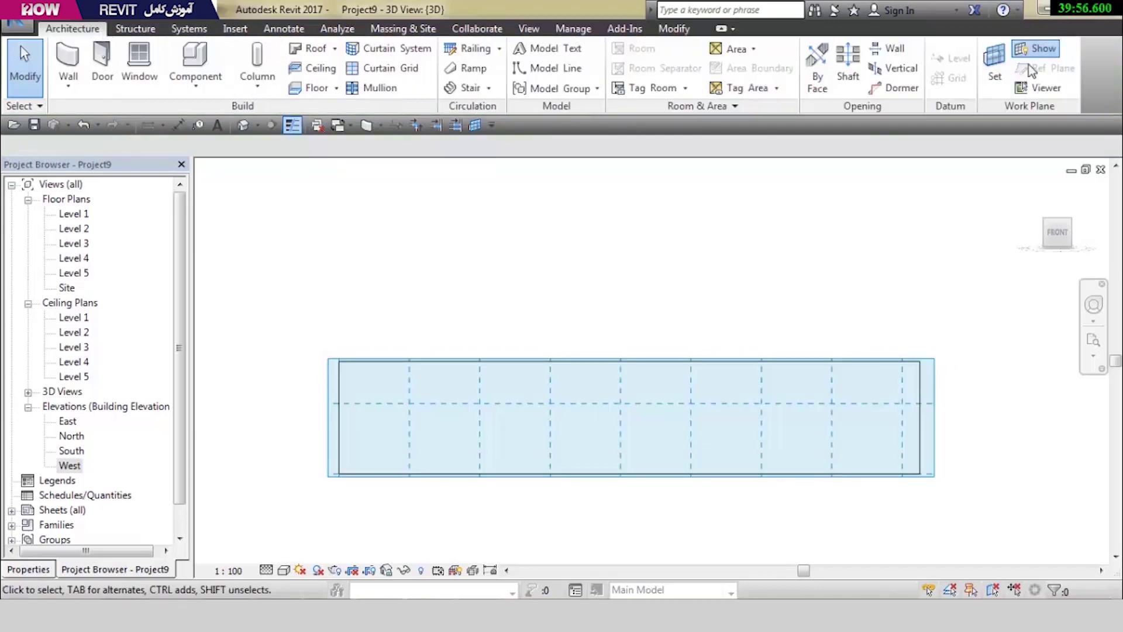
{"action": "left_click", "coordinate": [1036, 48]}
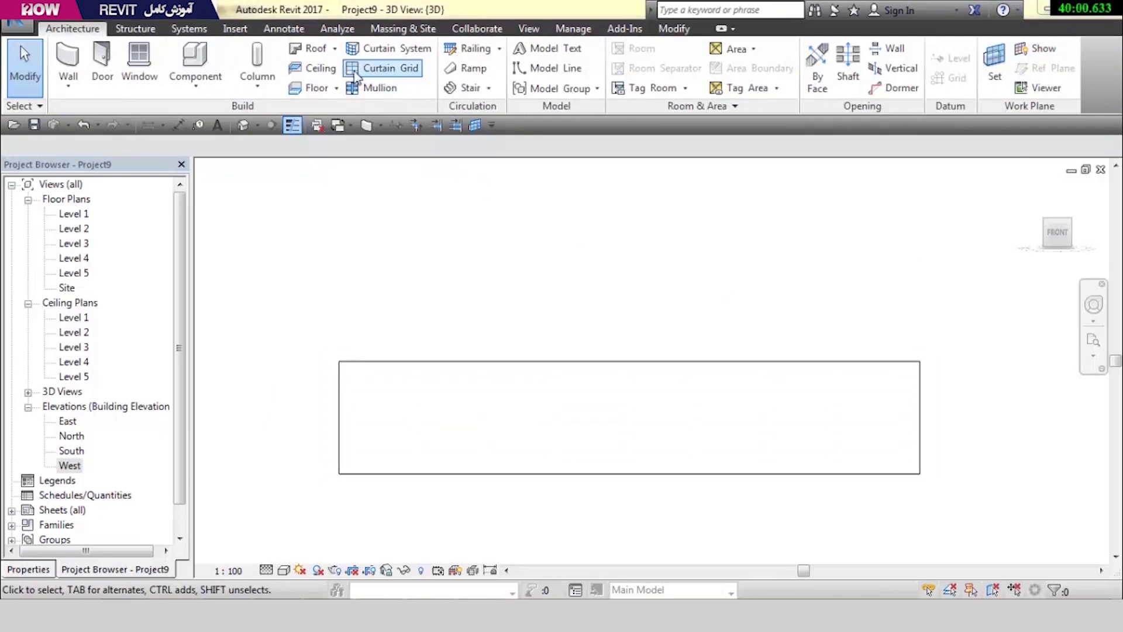
{"action": "left_click", "coordinate": [334, 49]}
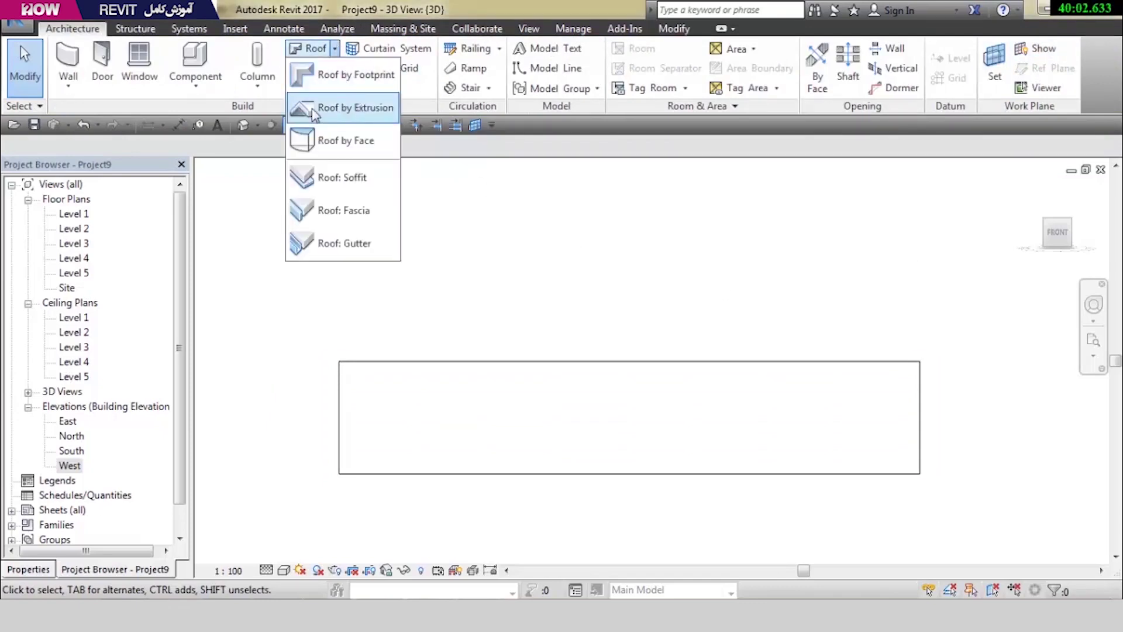
Start a Roof by Extrusion, choosing its reference level
{"action": "left_click", "coordinate": [328, 108]}
{"action": "left_click", "coordinate": [562, 282]}
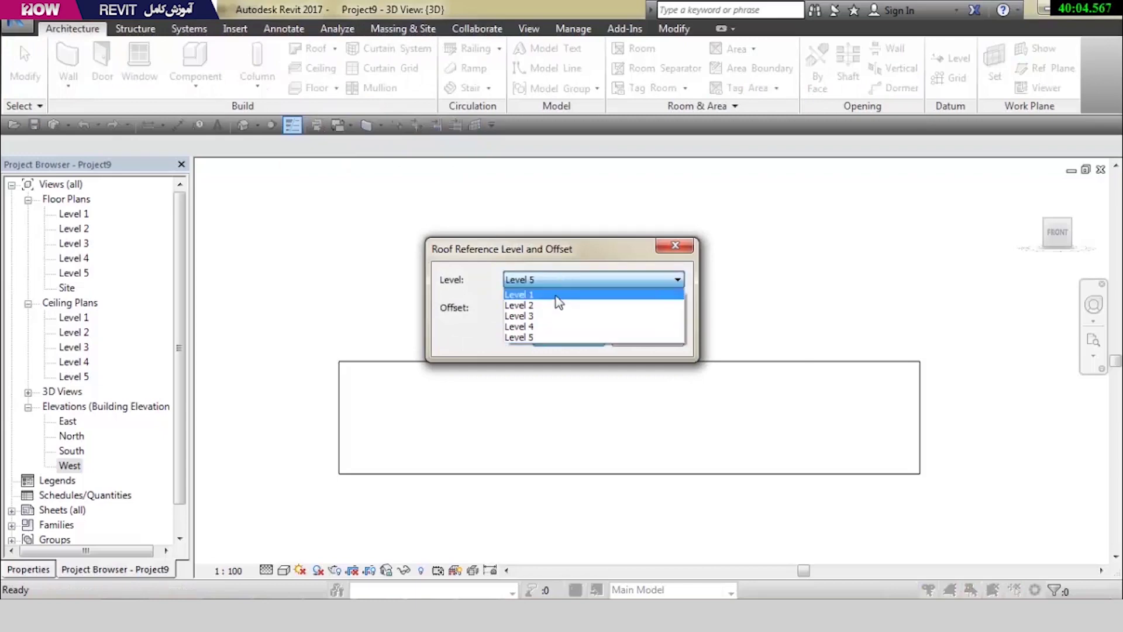
{"action": "left_click", "coordinate": [562, 306]}
{"action": "left_click", "coordinate": [565, 337]}
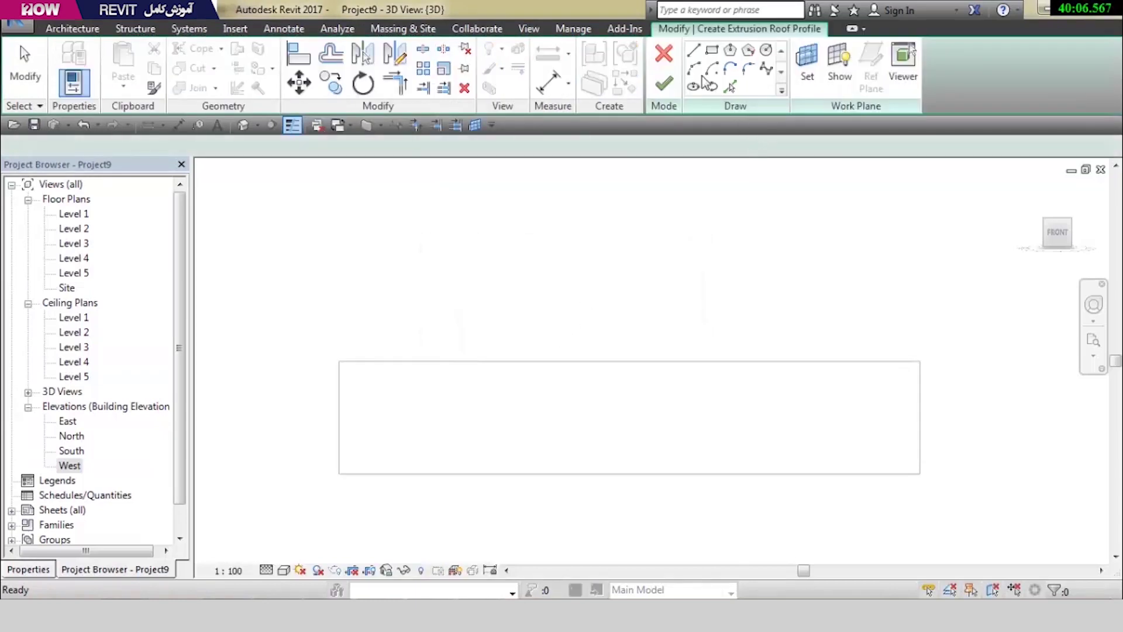
Draw a Start-End-Radius arc bowing above the wall's left half, then begin the next arc about 12 m right
{"action": "left_click", "coordinate": [694, 68]}
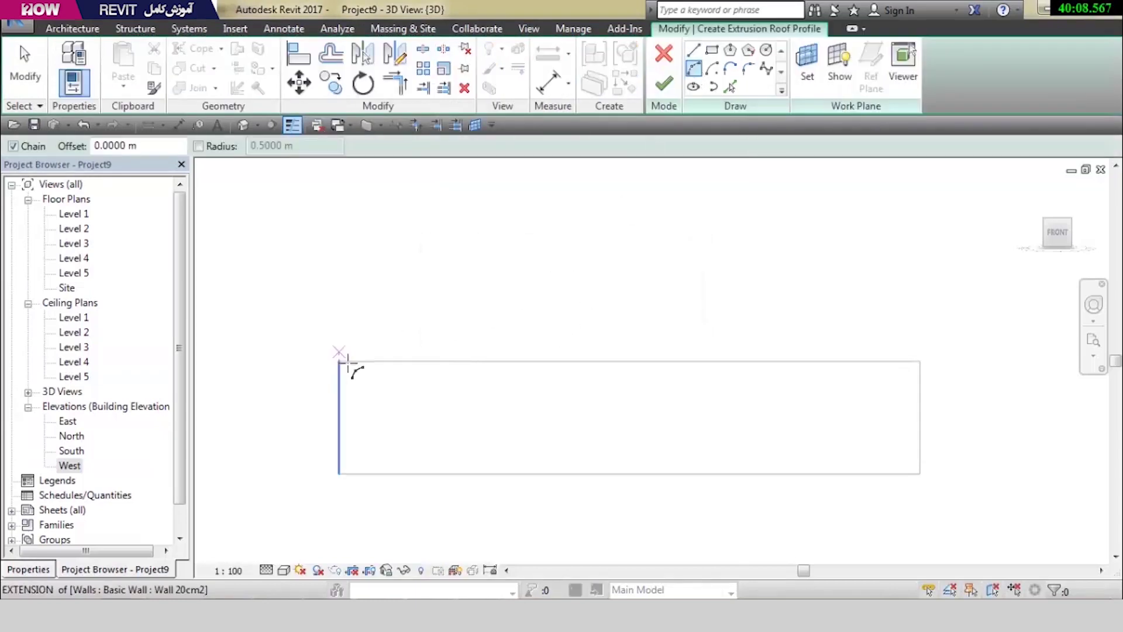
{"action": "left_click", "coordinate": [275, 361]}
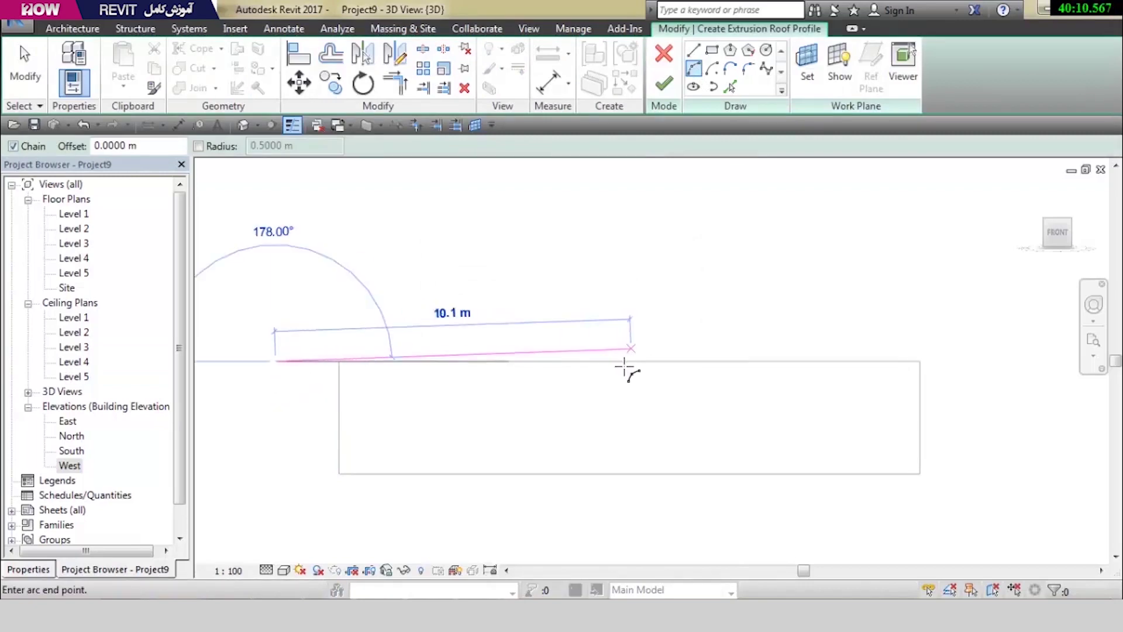
{"action": "left_click", "coordinate": [503, 320]}
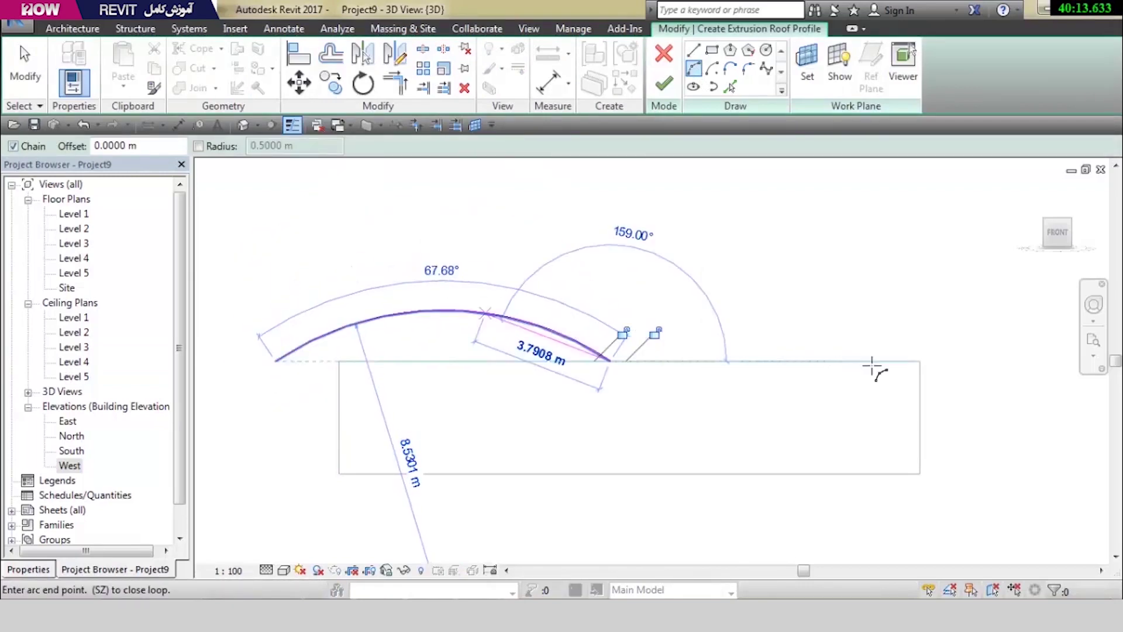
{"action": "left_click", "coordinate": [1033, 361]}
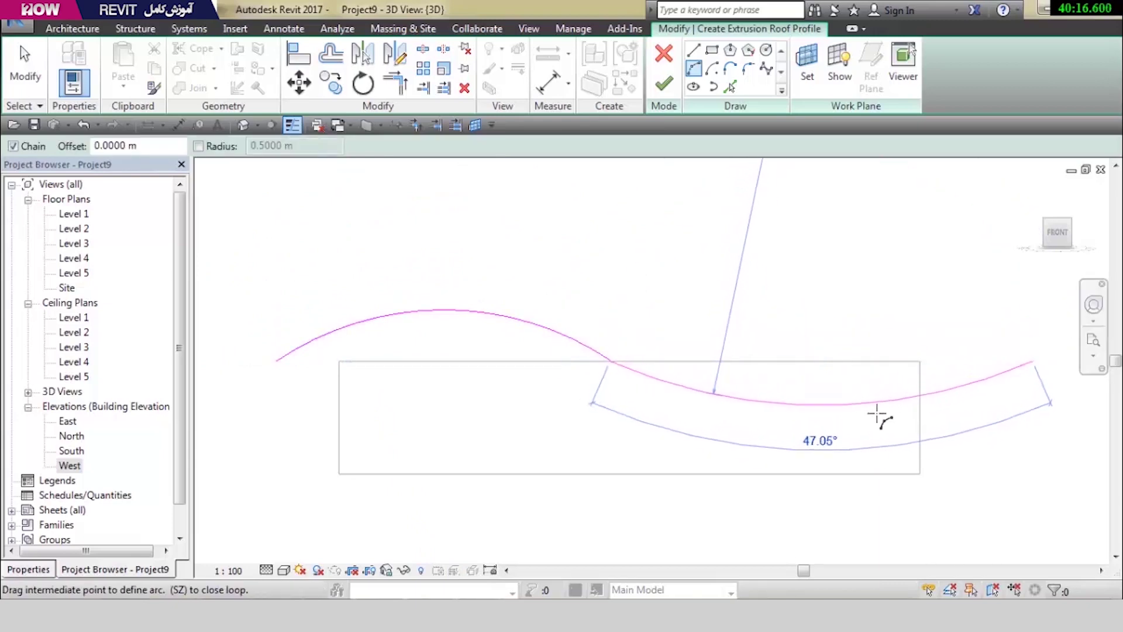
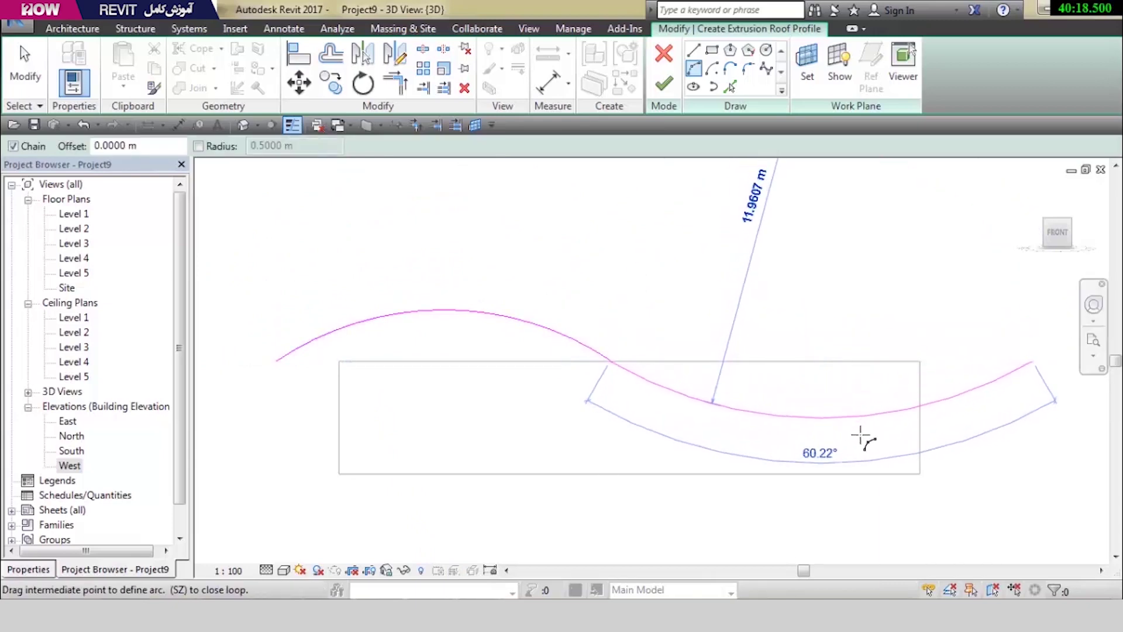
Close the second arc into an S-curve, raise the curve above the box, and finish the profile
{"action": "left_click", "coordinate": [810, 407]}
{"action": "key", "text": "Escape"}
{"action": "key", "text": "Escape"}
{"action": "scroll", "coordinate": [730, 389], "scroll_direction": "up", "scroll_amount": 1}
{"action": "mouse_move", "coordinate": [778, 296]}
{"action": "left_mouse_down"}
{"action": "mouse_move", "coordinate": [592, 394]}
{"action": "mouse_move", "coordinate": [550, 338]}
{"action": "left_mouse_up"}
{"action": "scroll", "coordinate": [590, 387], "scroll_direction": "down", "scroll_amount": 1}
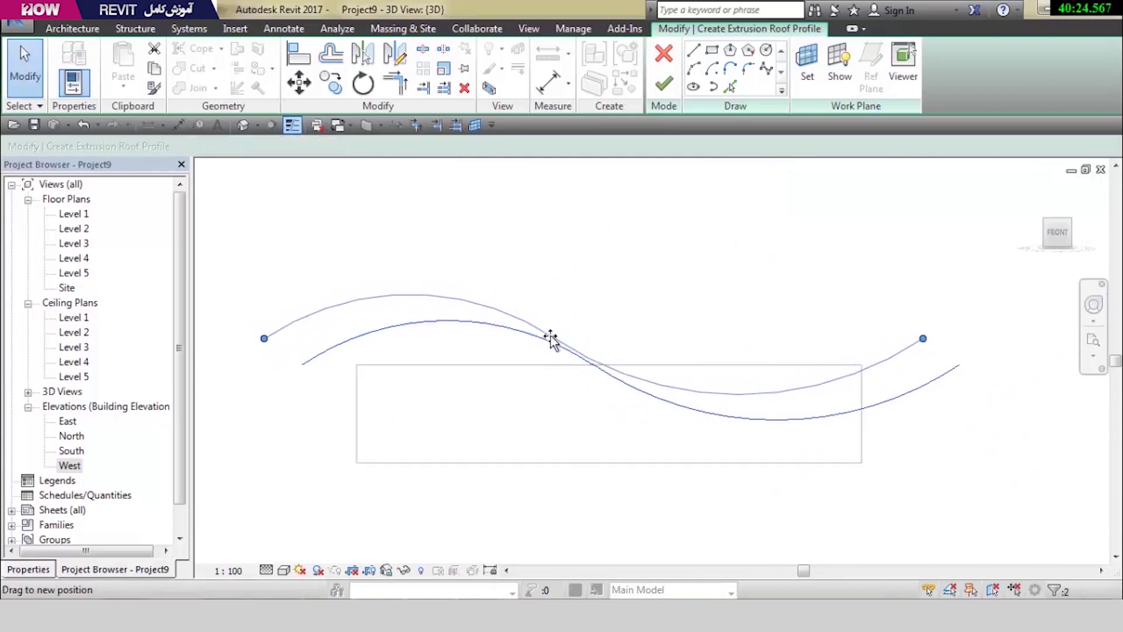
{"action": "left_click", "coordinate": [663, 234]}
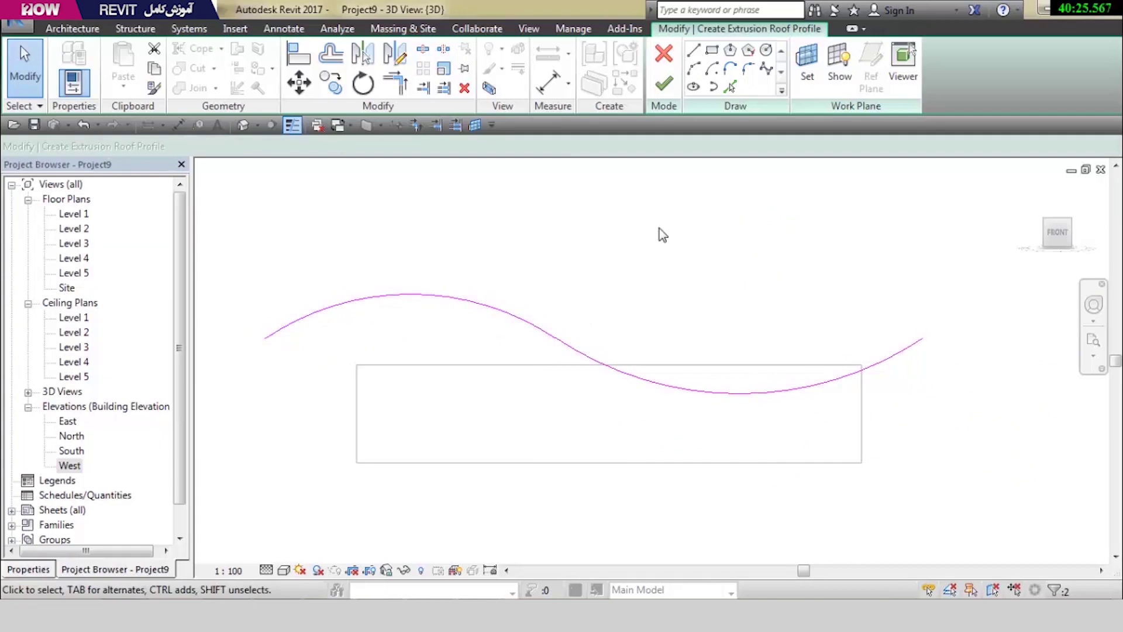
{"action": "left_click", "coordinate": [664, 85]}
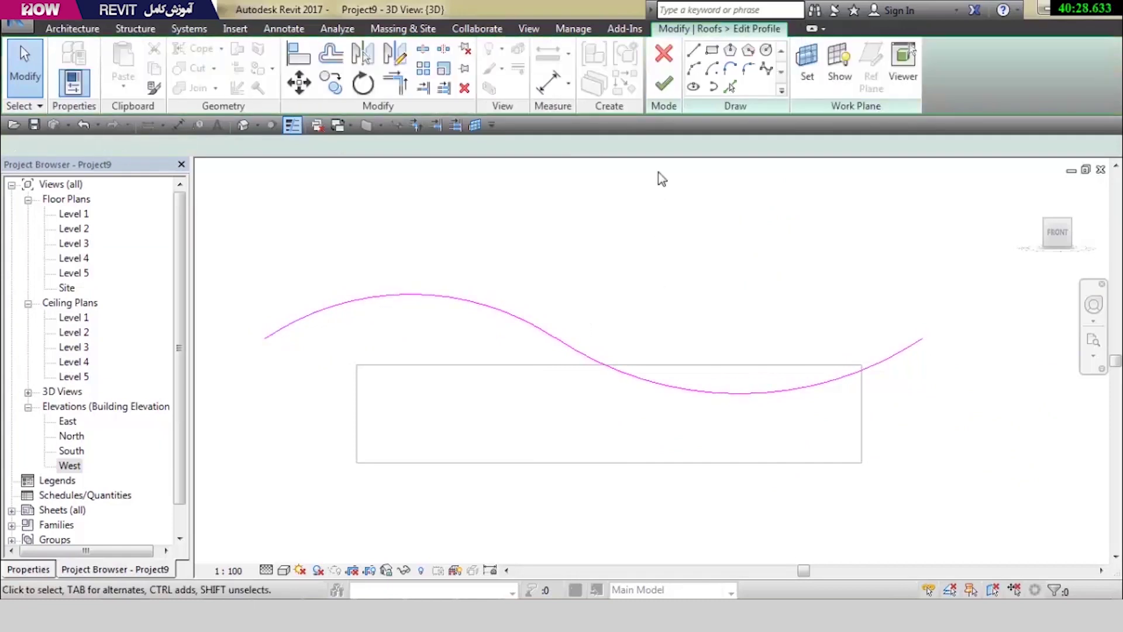
Finish the extrusion roof and change its type to Roof 10cm2
{"action": "left_click", "coordinate": [667, 86]}
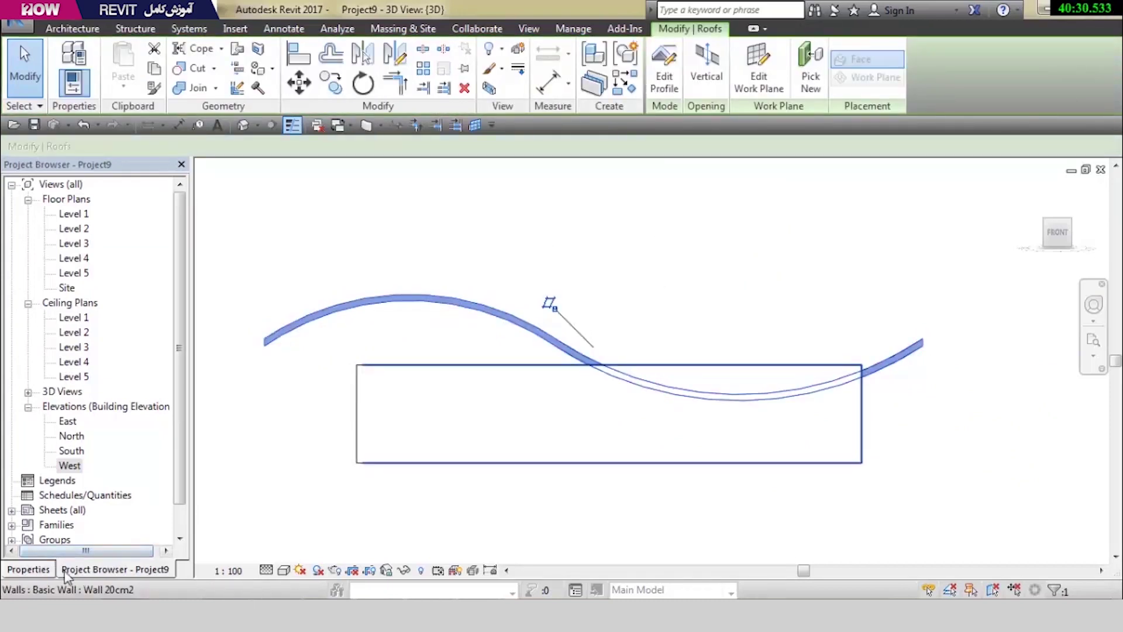
{"action": "left_click", "coordinate": [30, 573]}
{"action": "left_click", "coordinate": [79, 218]}
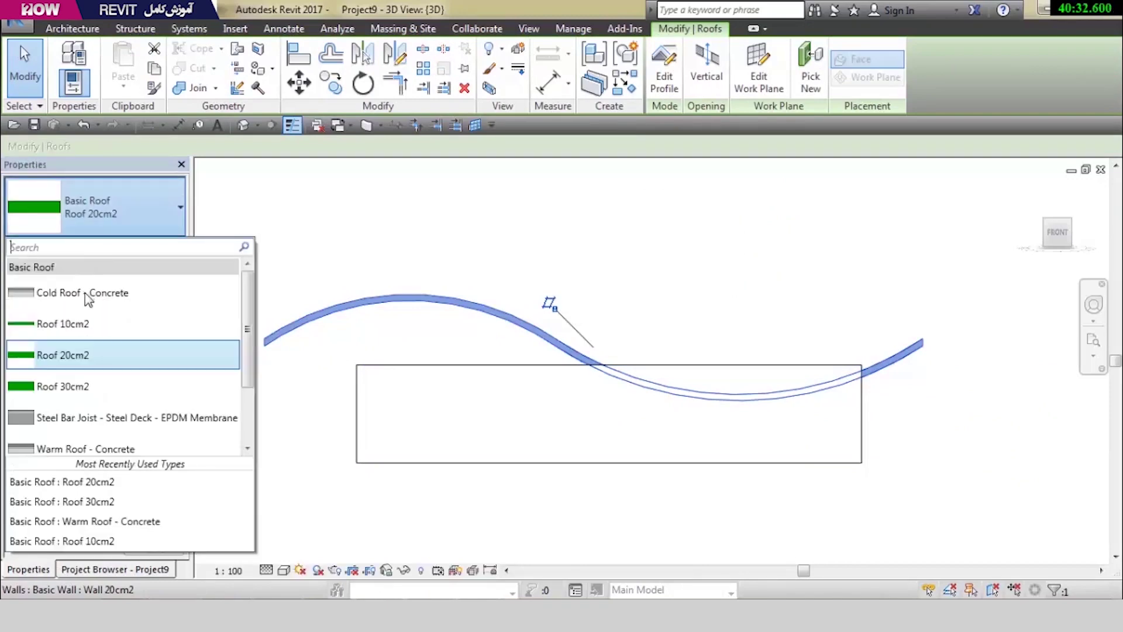
{"action": "left_click", "coordinate": [92, 326]}
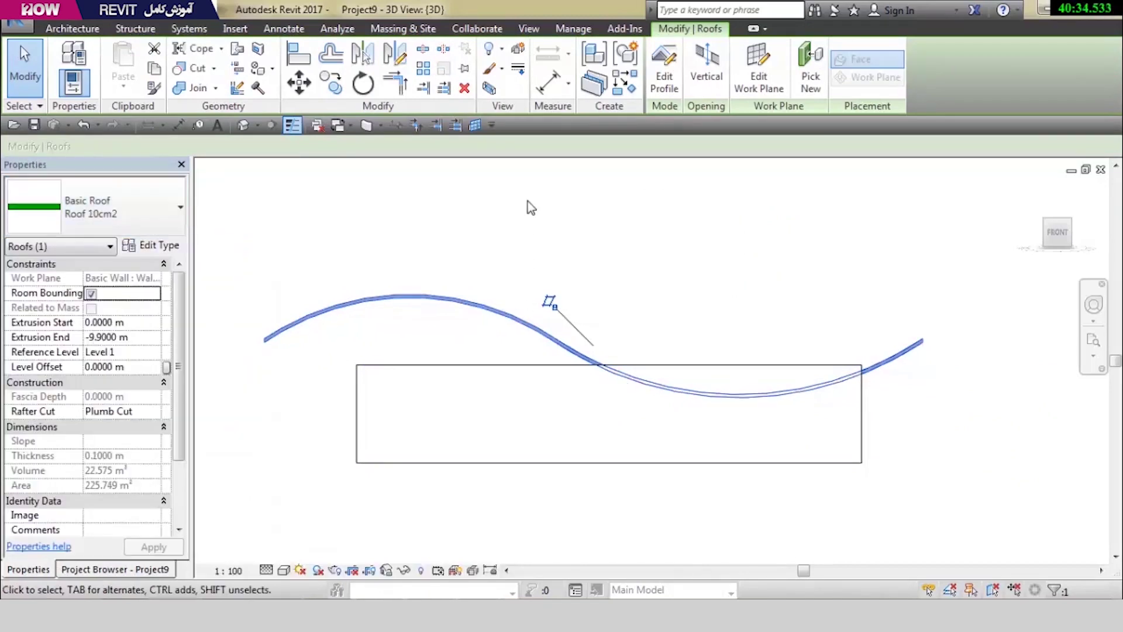
Orbit the model and switch the visual style to Shaded
{"action": "mouse_move", "coordinate": [526, 205]}
{"action": "middle_mouse_down", "text": "shift"}
{"action": "mouse_move", "coordinate": [591, 279]}
{"action": "mouse_move", "coordinate": [581, 325]}
{"action": "middle_mouse_up", "text": "shift"}
{"action": "key", "text": "Escape"}
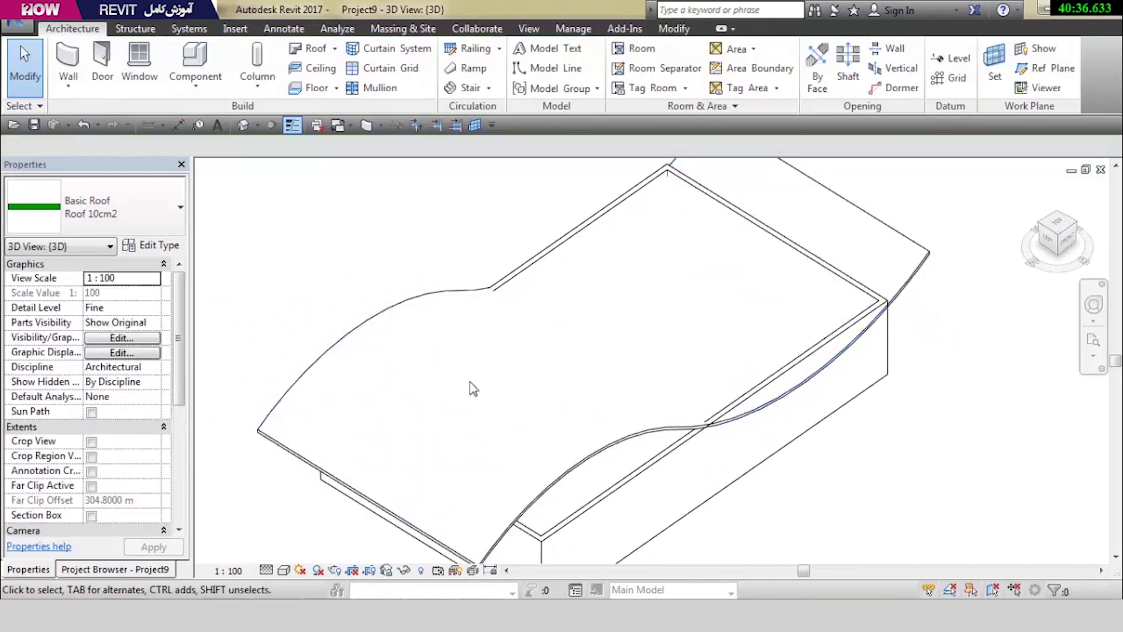
{"action": "left_click", "coordinate": [283, 570]}
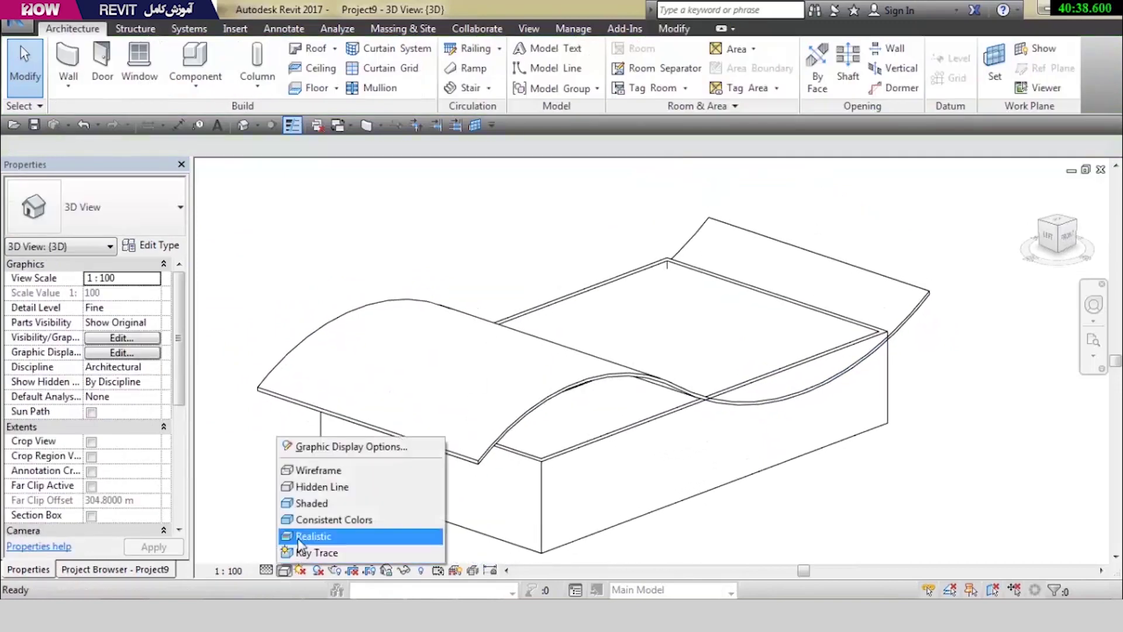
{"action": "left_click", "coordinate": [336, 526]}
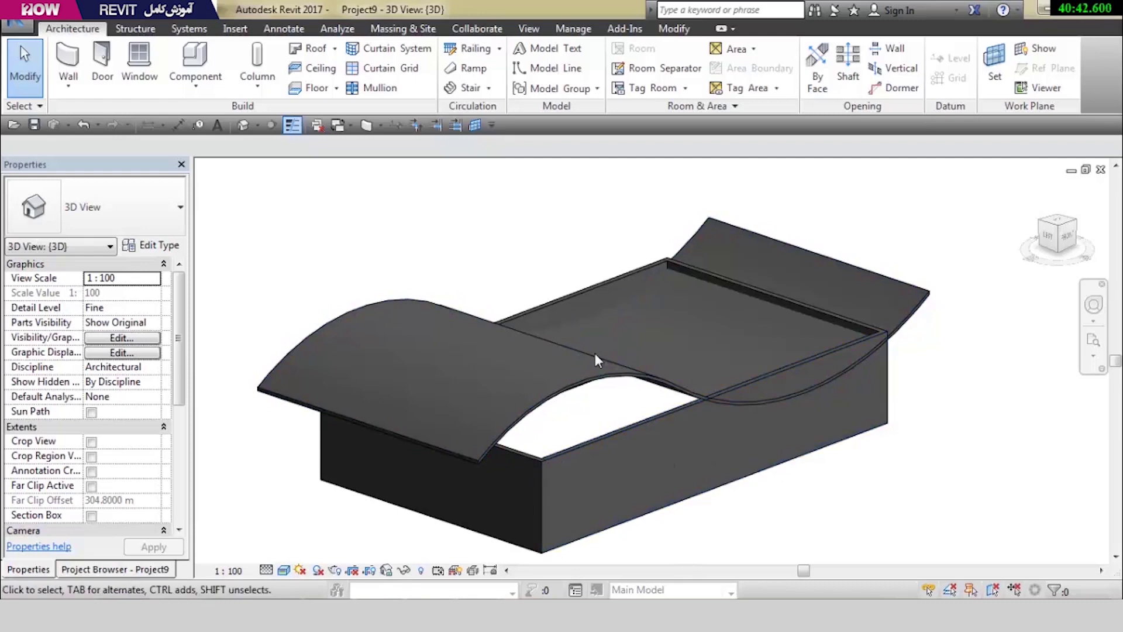
{"action": "key", "text": "Tab"}
Attach the four box walls' tops to the wavy roof, then orbit to check the wall tops
{"action": "left_click", "coordinate": [602, 438]}
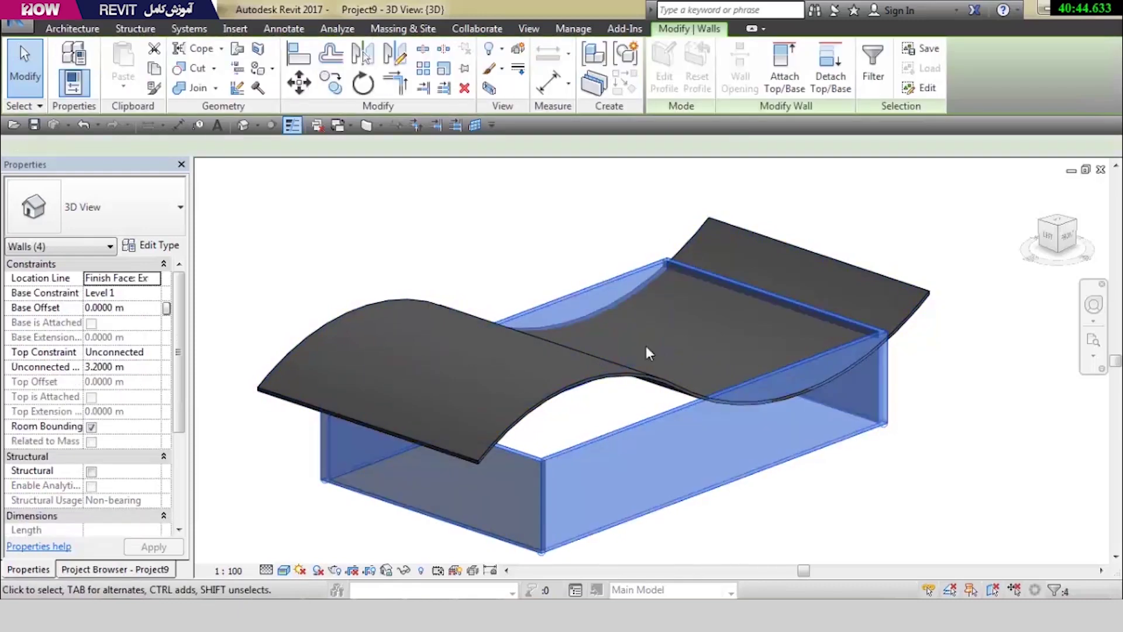
{"action": "left_click", "coordinate": [790, 71]}
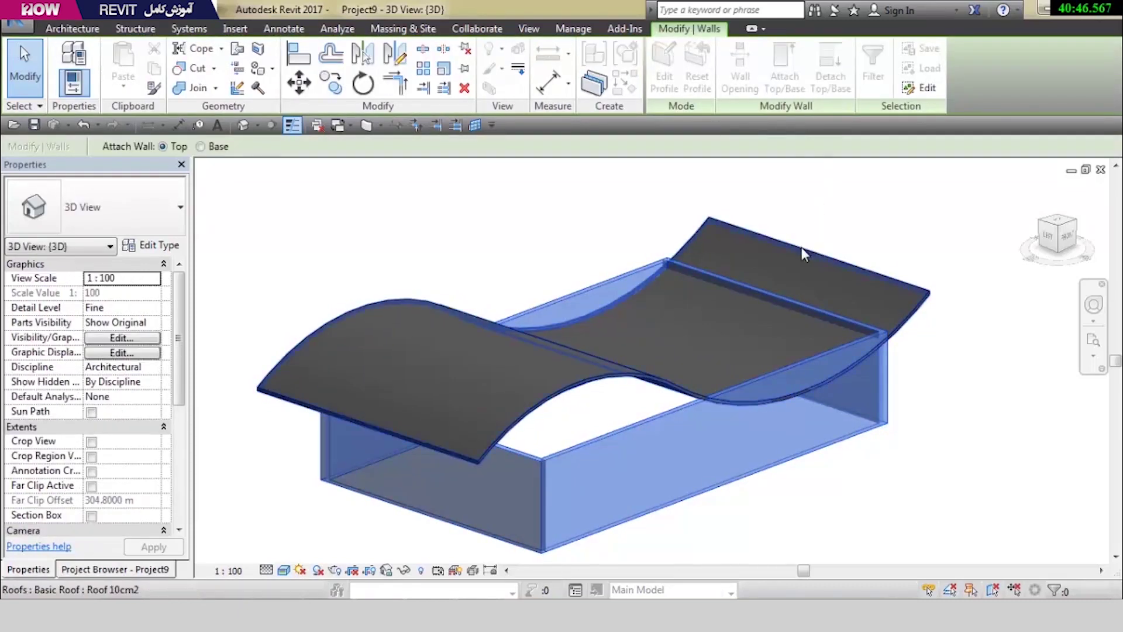
{"action": "left_click", "coordinate": [803, 289]}
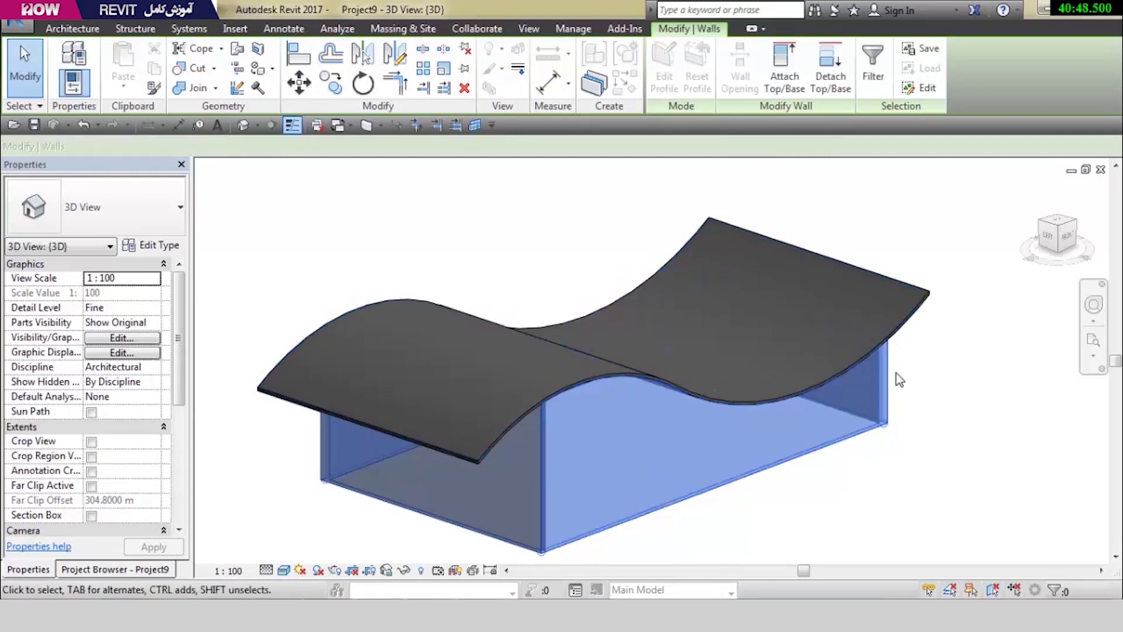
{"action": "left_click", "coordinate": [927, 466]}
{"action": "mouse_move", "coordinate": [928, 466]}
{"action": "middle_mouse_down", "text": "shift"}
{"action": "mouse_move", "coordinate": [702, 367]}
{"action": "mouse_move", "coordinate": [657, 429]}
{"action": "mouse_move", "coordinate": [763, 323]}
{"action": "middle_mouse_up", "text": "shift"}
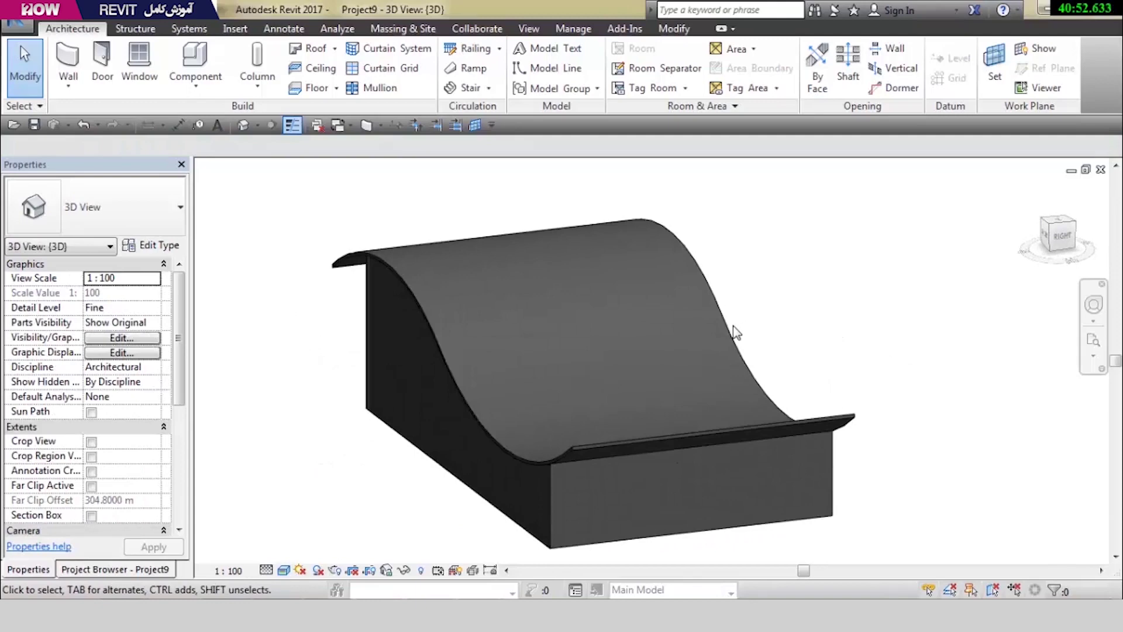
Drag the roof's shape handle to extend the extrusion to 12.9965 m, overhanging both box ends
{"action": "left_click", "coordinate": [730, 345]}
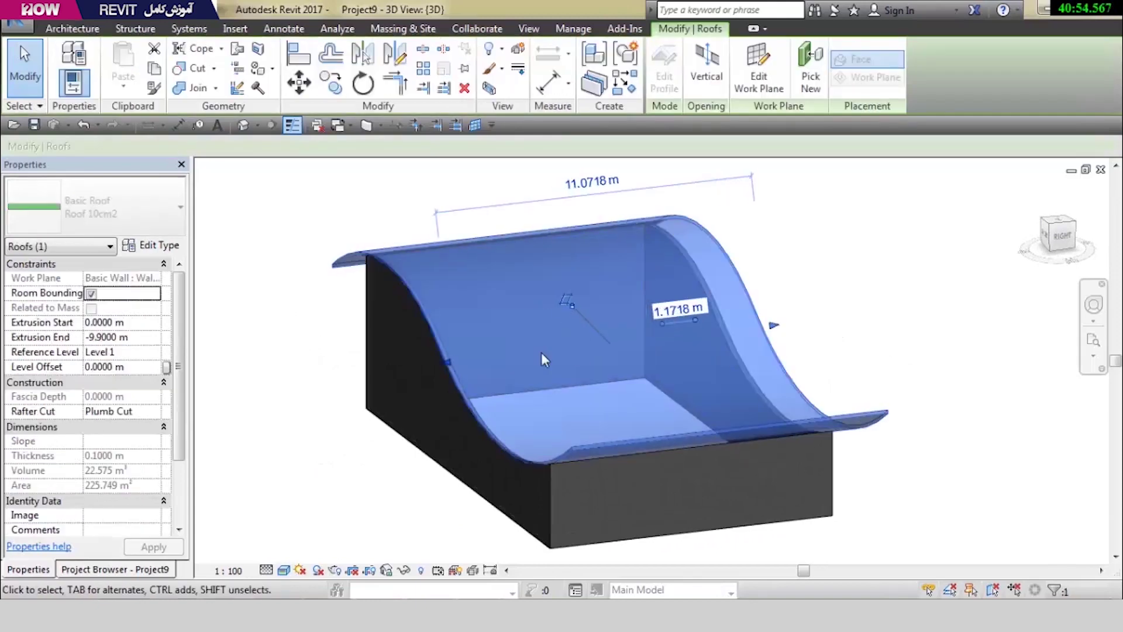
{"action": "left_click_drag", "start_coordinate": [448, 364], "coordinate": [396, 376]}
{"action": "key", "text": "Escape"}
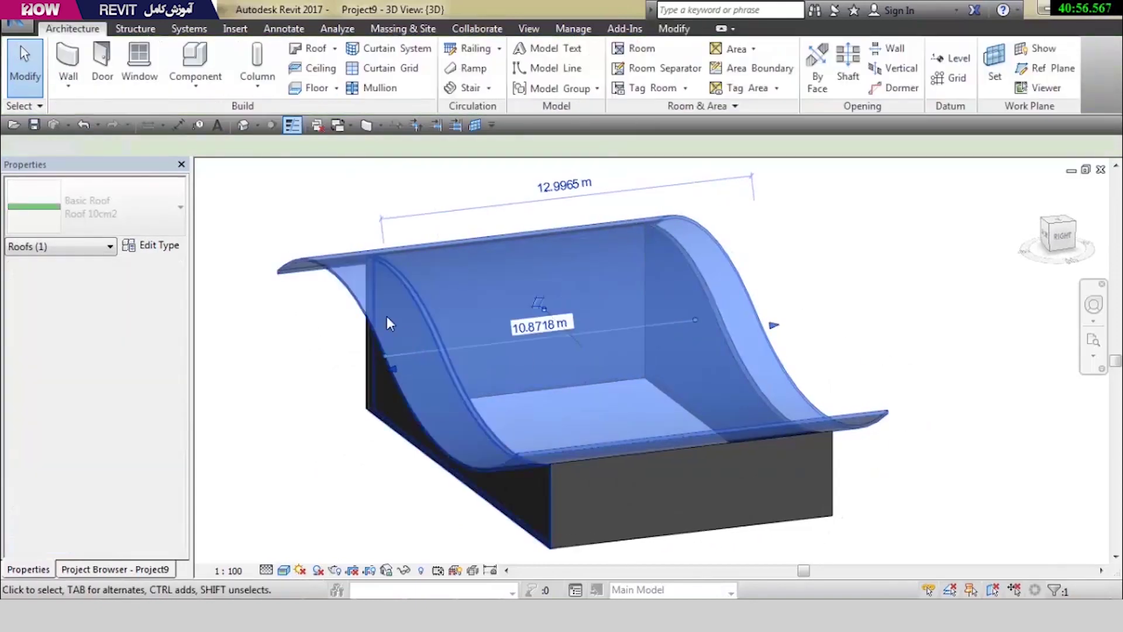
{"action": "mouse_move", "coordinate": [456, 334]}
{"action": "middle_mouse_down", "text": "shift"}
{"action": "mouse_move", "coordinate": [577, 333]}
{"action": "mouse_move", "coordinate": [497, 333]}
{"action": "mouse_move", "coordinate": [594, 230]}
{"action": "mouse_move", "coordinate": [513, 413]}
{"action": "middle_mouse_up", "text": "shift"}
{"action": "left_click", "coordinate": [486, 261]}
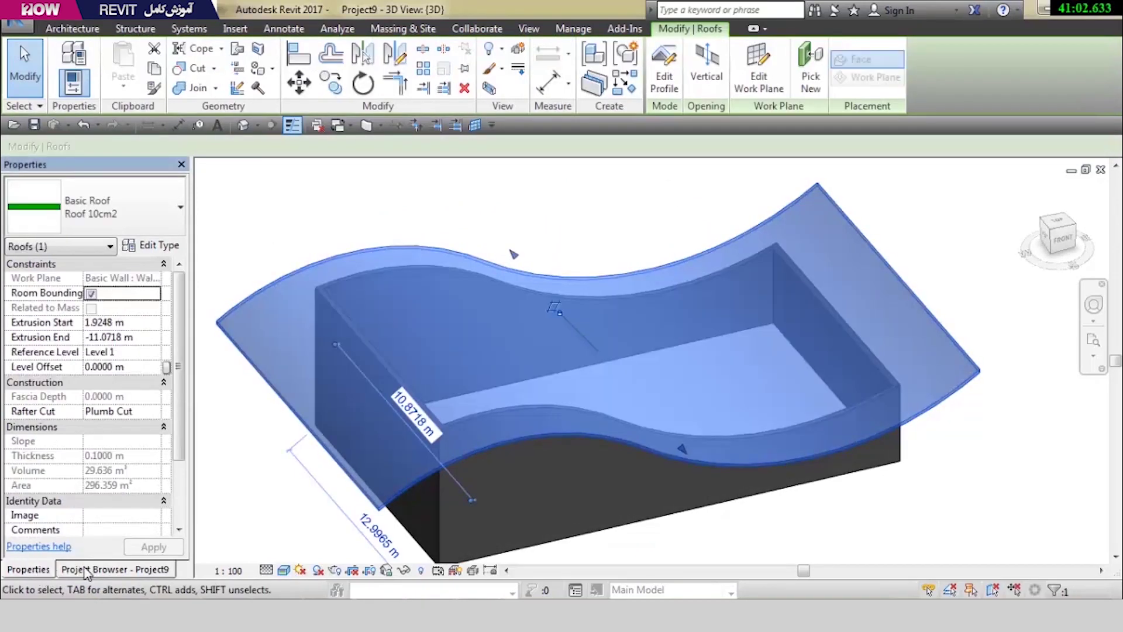
{"action": "left_click", "coordinate": [89, 569]}
{"action": "left_click", "coordinate": [74, 233]}
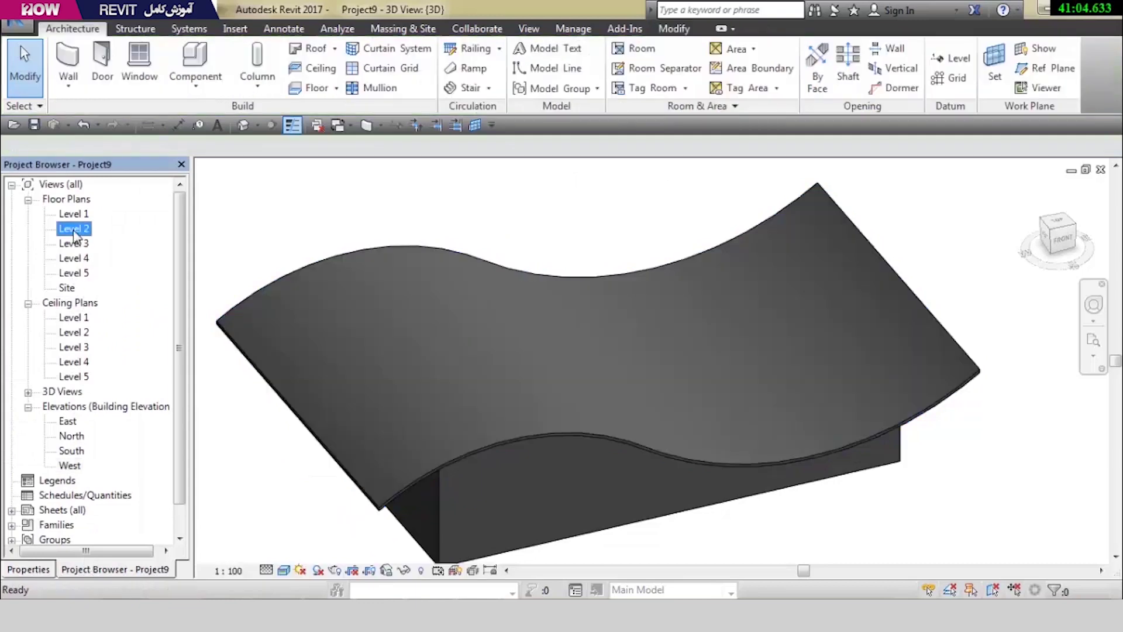
In the Level 2 plan, sketch rectangles from the wall corners outward to trim the roof overhang
{"action": "double_click", "coordinate": [85, 234]}
{"action": "left_click", "coordinate": [620, 186]}
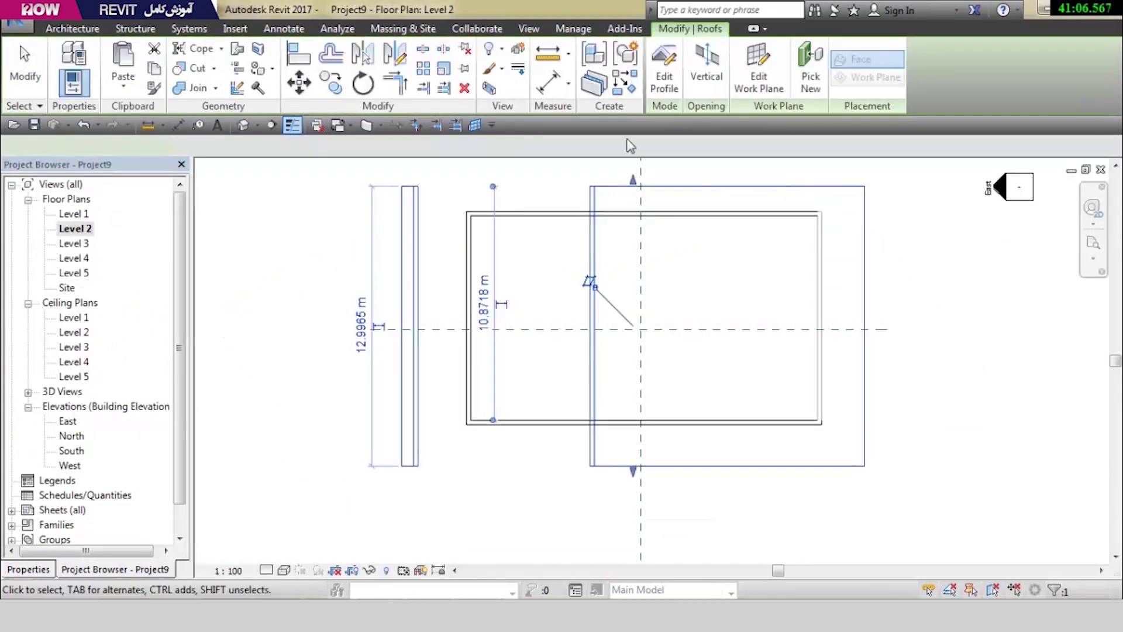
{"action": "left_click", "coordinate": [663, 76]}
{"action": "scroll", "coordinate": [694, 205], "scroll_direction": "up", "scroll_amount": 2}
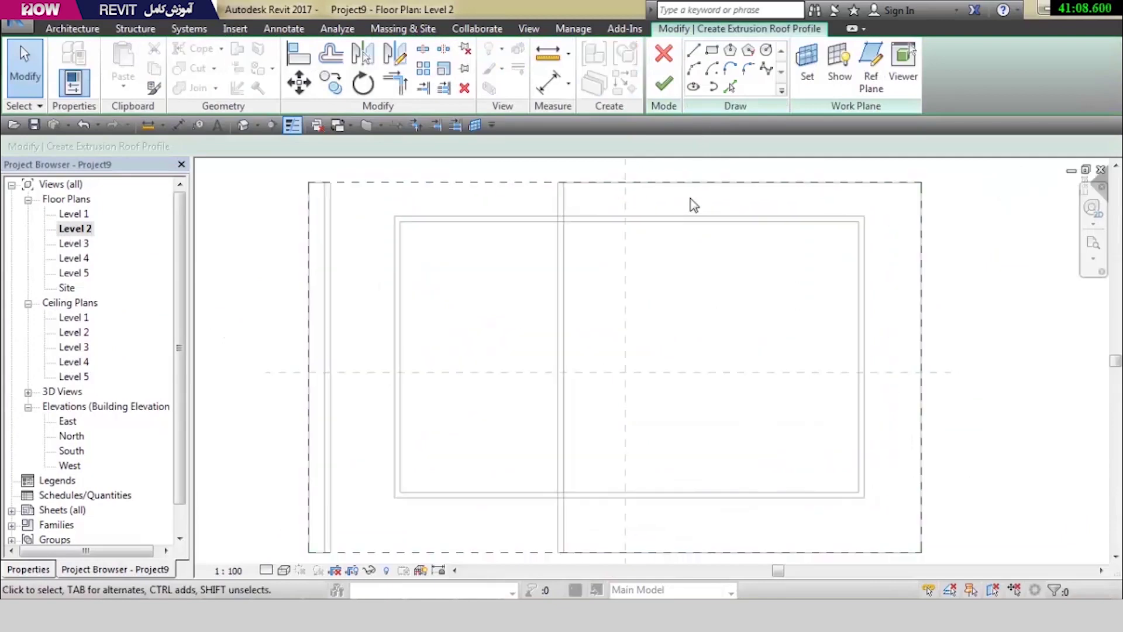
{"action": "left_click", "coordinate": [713, 52]}
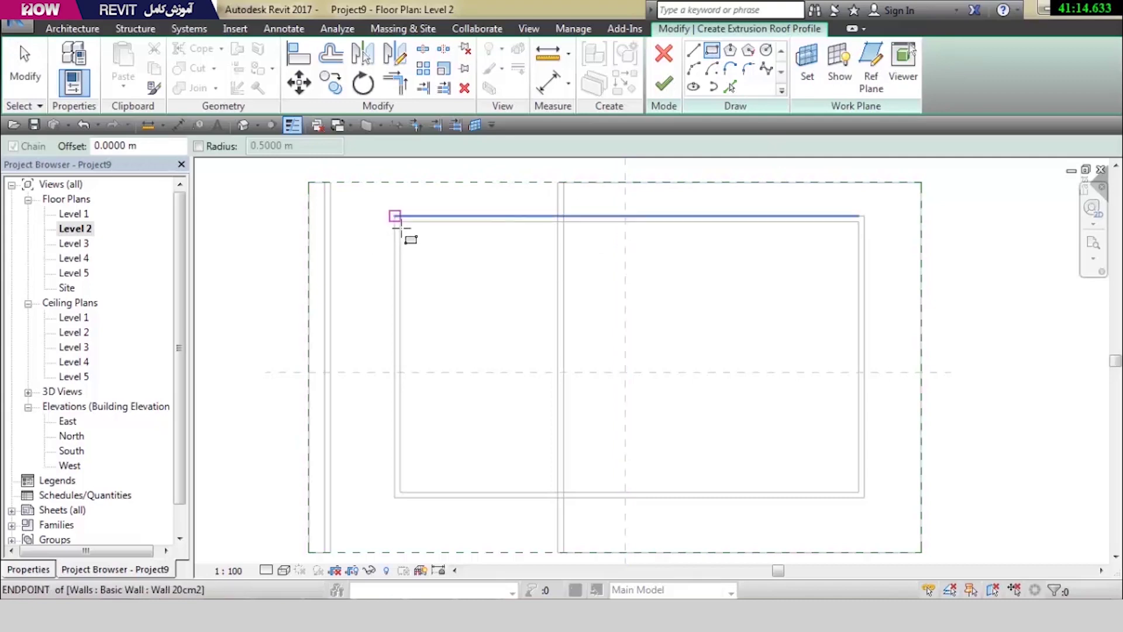
{"action": "left_click", "coordinate": [395, 216]}
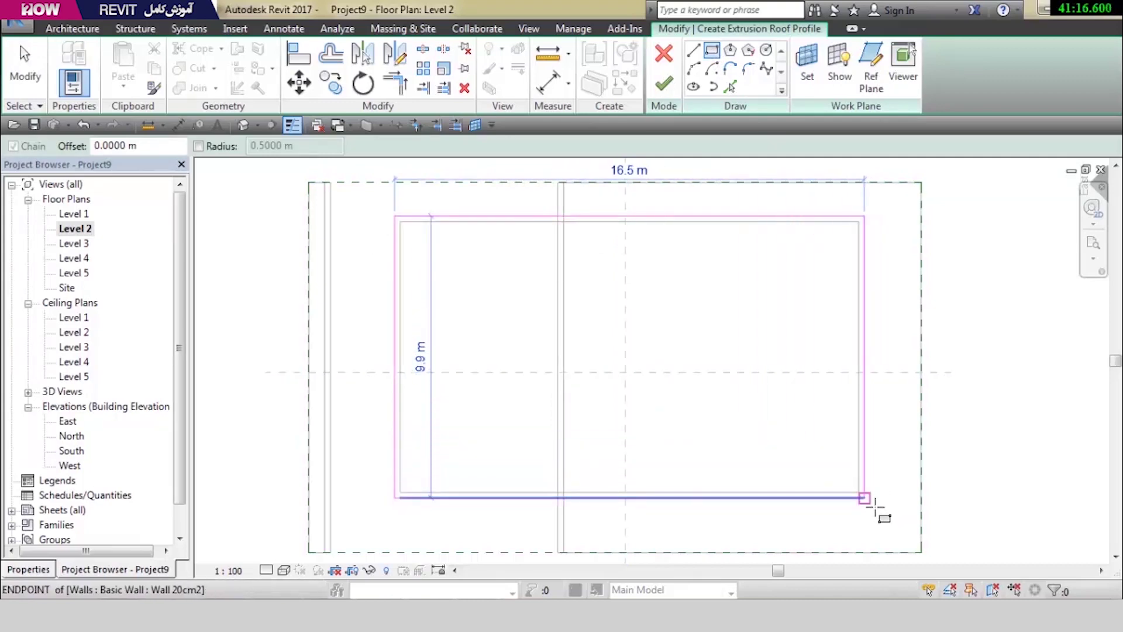
{"action": "left_click", "coordinate": [828, 490]}
{"action": "scroll", "coordinate": [558, 322], "scroll_direction": "down", "scroll_amount": 2}
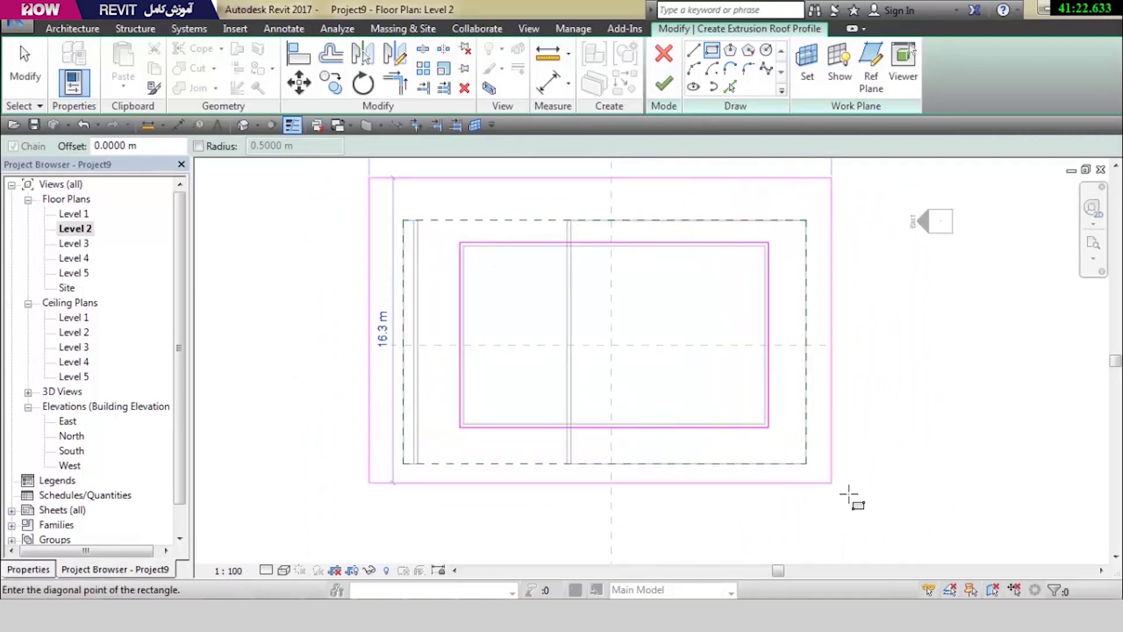
{"action": "left_click", "coordinate": [852, 513]}
{"action": "key", "text": "Escape"}
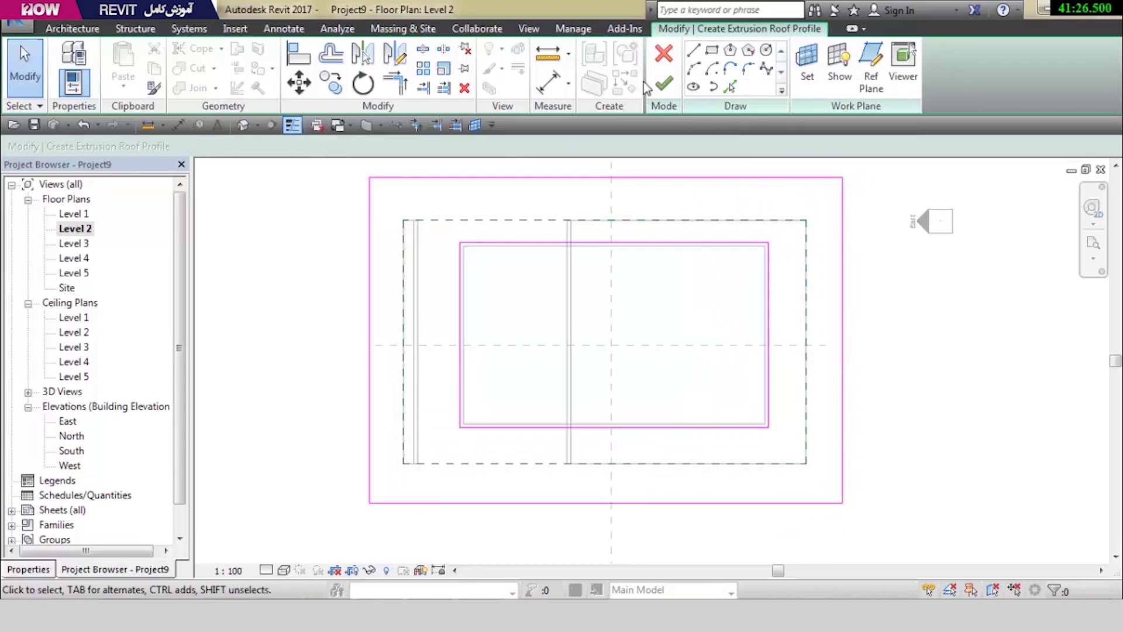
{"action": "left_click", "coordinate": [661, 84]}
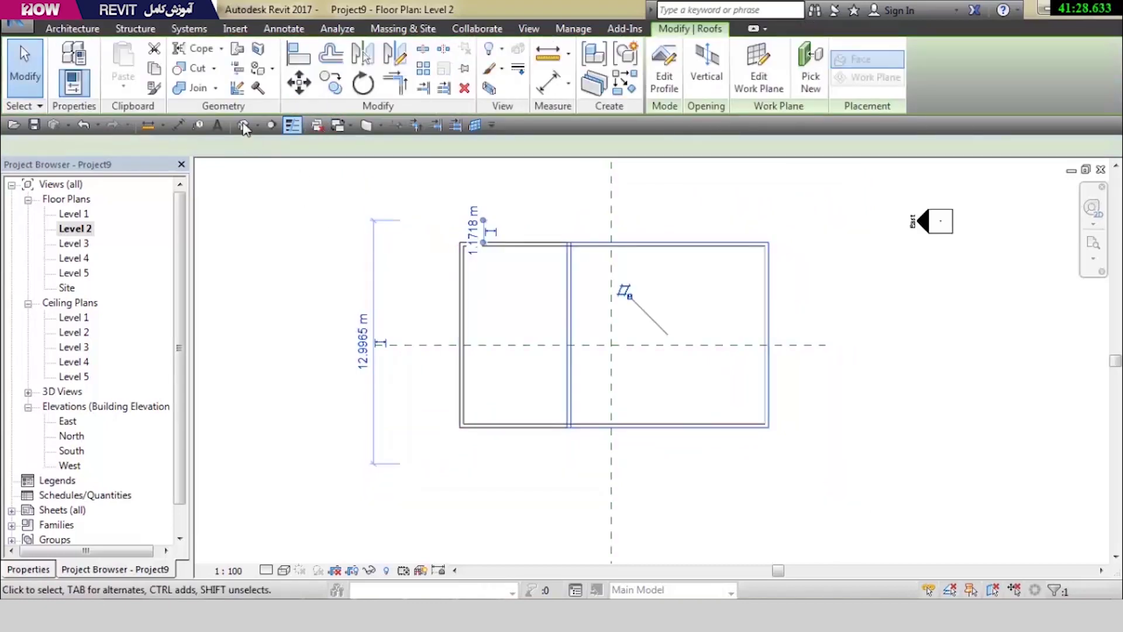
Return to the default 3D view and orbit to inspect the trimmed wavy roof
{"action": "left_click", "coordinate": [250, 131]}
{"action": "key", "text": "Escape"}
{"action": "mouse_move", "coordinate": [634, 349]}
{"action": "middle_mouse_down", "text": "shift"}
{"action": "mouse_move", "coordinate": [313, 253]}
{"action": "mouse_move", "coordinate": [652, 258]}
{"action": "middle_mouse_up", "text": "shift"}
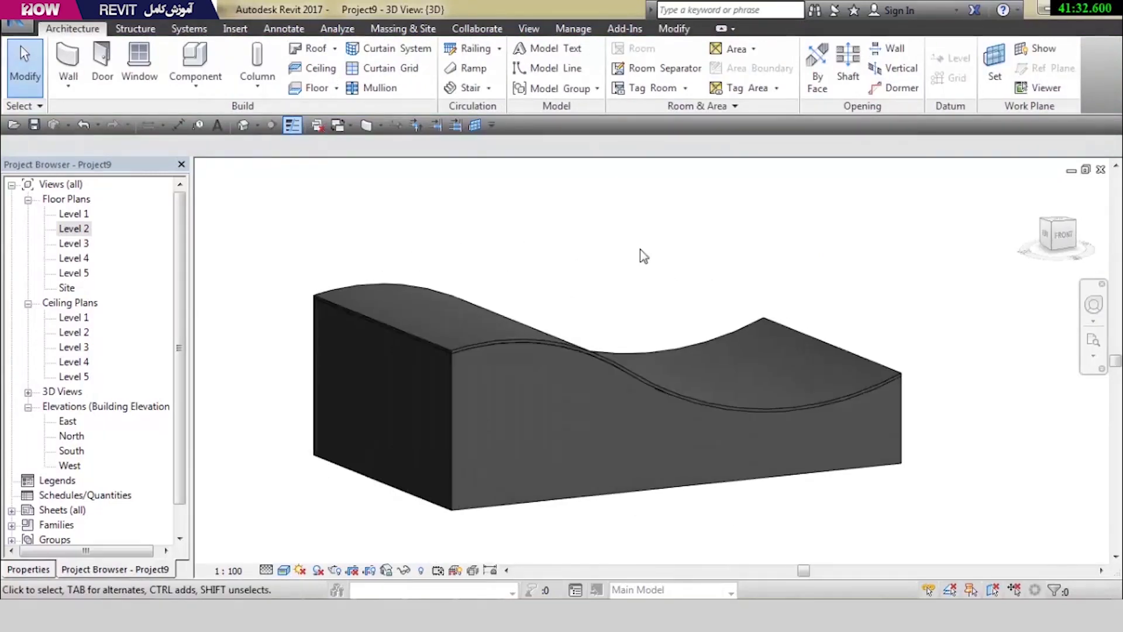
{"action": "left_click", "coordinate": [465, 299]}
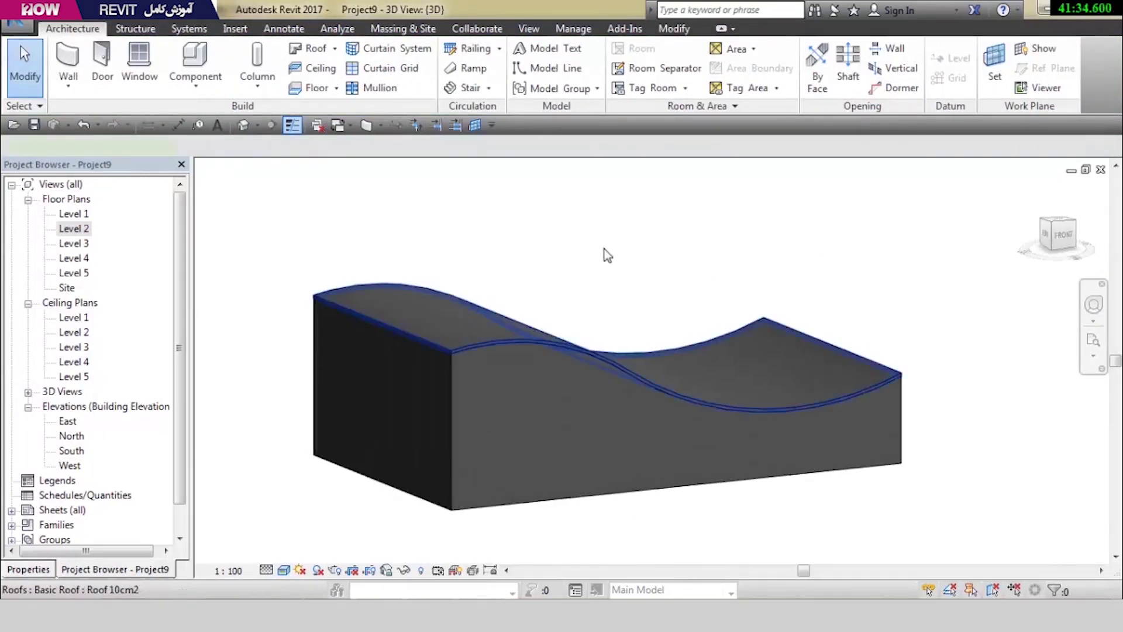
{"action": "mouse_move", "coordinate": [602, 251]}
{"action": "middle_mouse_down", "text": "shift"}
{"action": "mouse_move", "coordinate": [587, 361]}
{"action": "mouse_move", "coordinate": [890, 217]}
{"action": "middle_mouse_up", "text": "shift"}
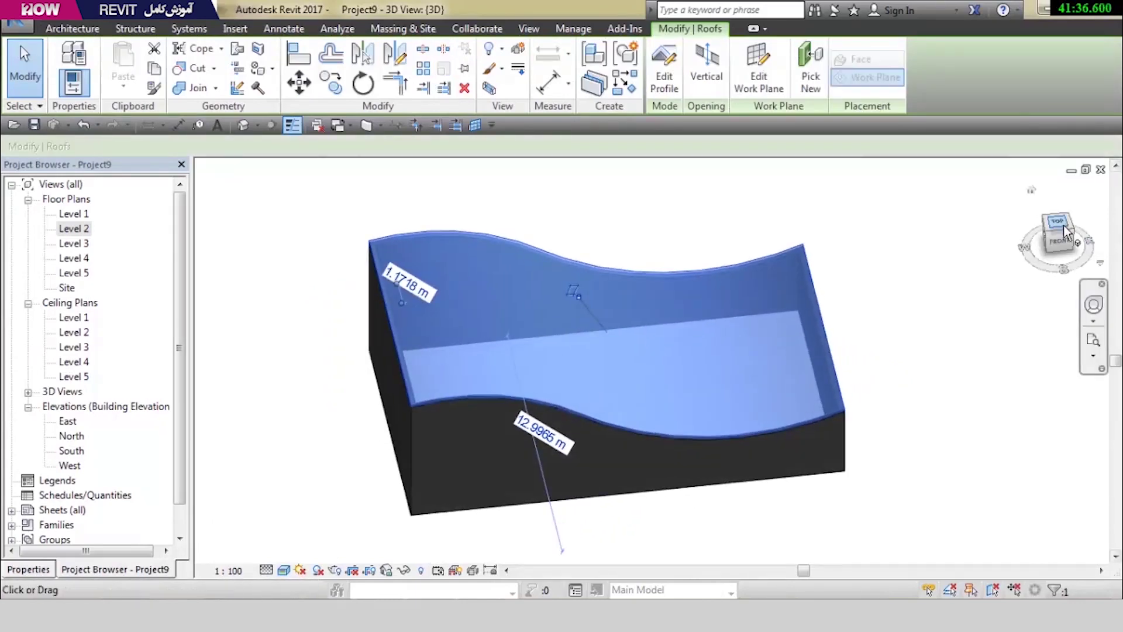
Reopen the roof sketch and add a roughly 13.5 m by 1.7 m skylight-strip rectangle opening
{"action": "left_click", "coordinate": [887, 220]}
{"action": "double_click", "coordinate": [831, 281]}
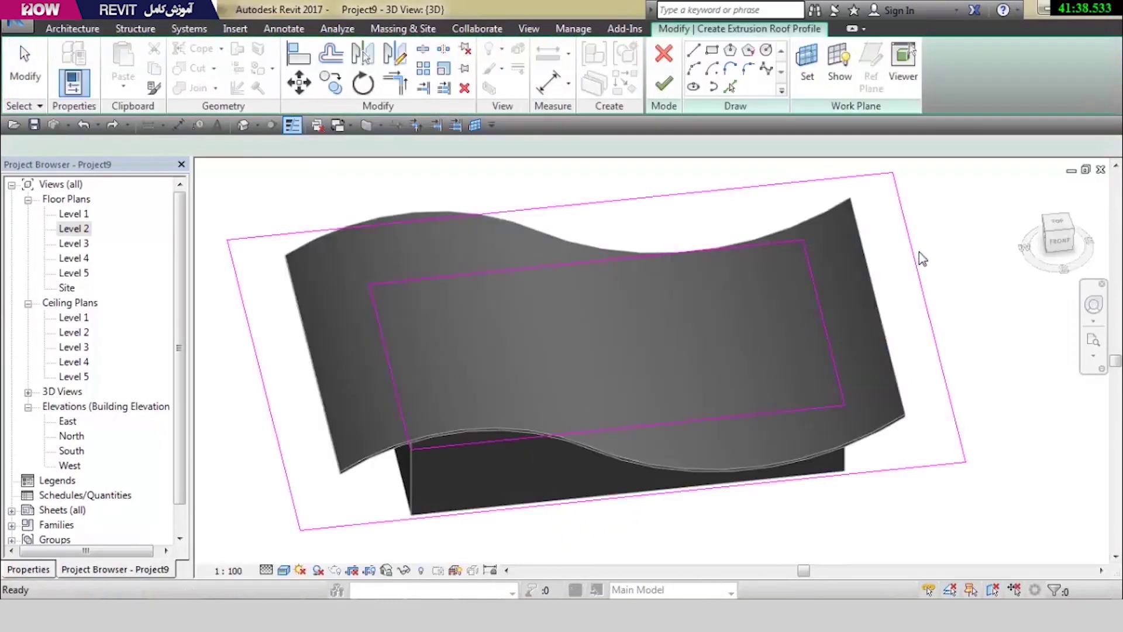
{"action": "left_click", "coordinate": [1062, 228]}
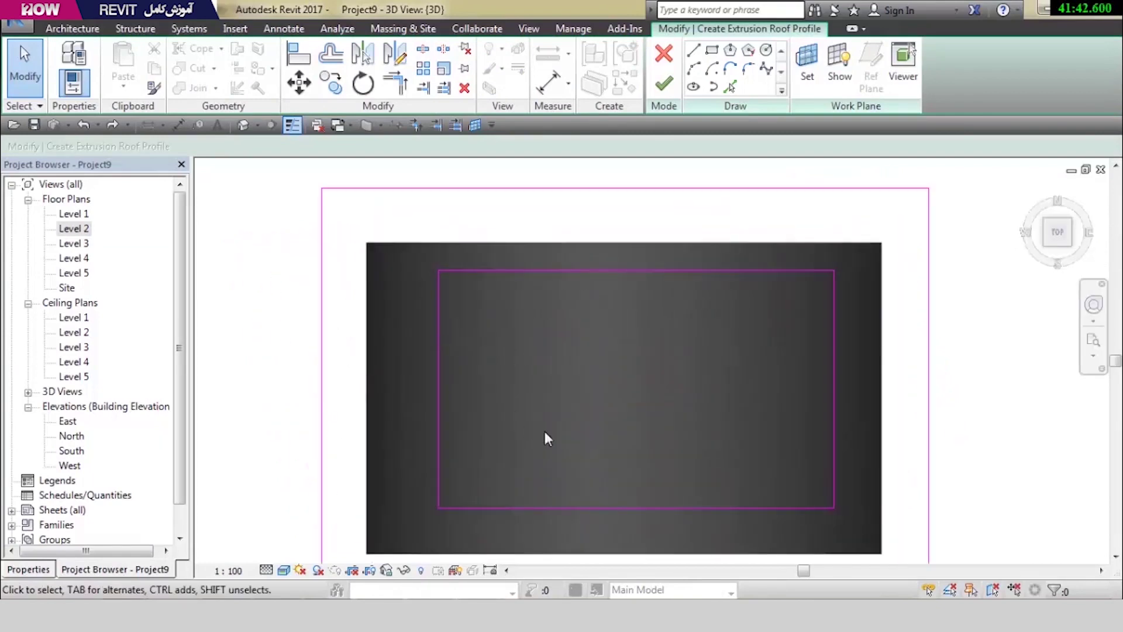
{"action": "left_click", "coordinate": [712, 52]}
{"action": "left_click", "coordinate": [489, 364]}
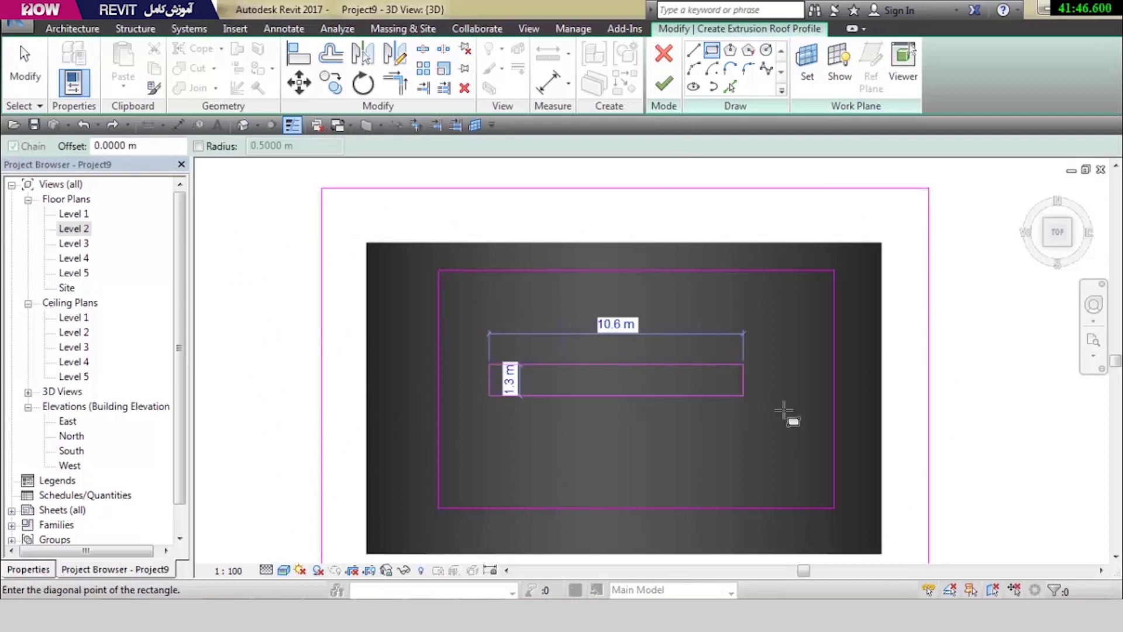
{"action": "left_click", "coordinate": [821, 415]}
{"action": "left_click", "coordinate": [665, 89]}
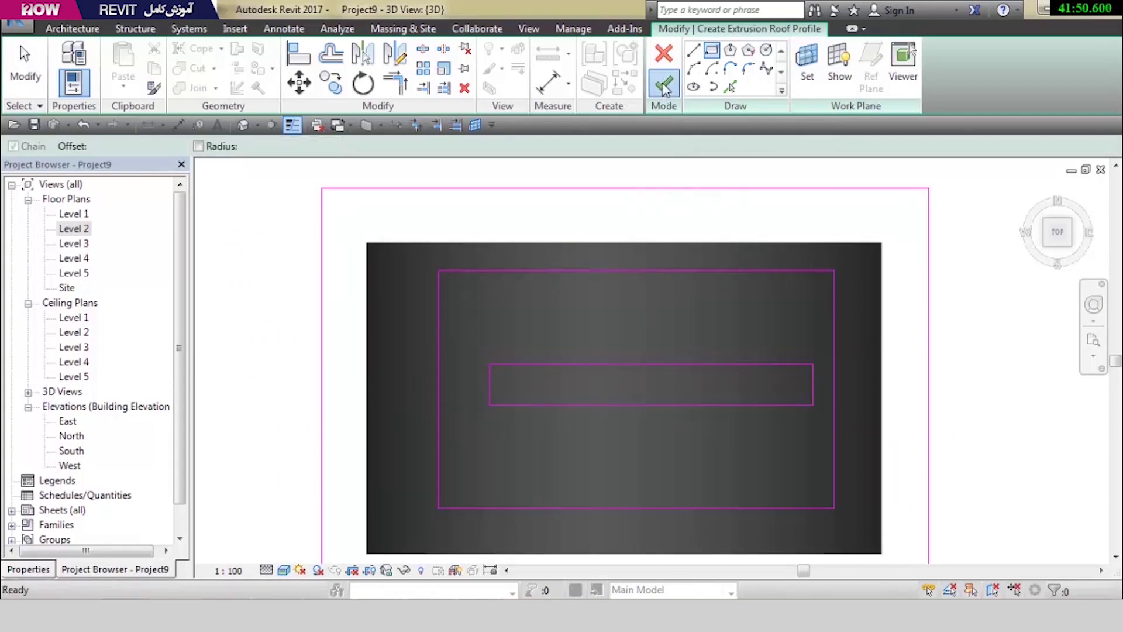
{"action": "mouse_move", "coordinate": [624, 471]}
{"action": "middle_mouse_down", "text": "shift"}
{"action": "mouse_move", "coordinate": [664, 260]}
{"action": "mouse_move", "coordinate": [702, 178]}
{"action": "middle_mouse_up", "text": "shift"}
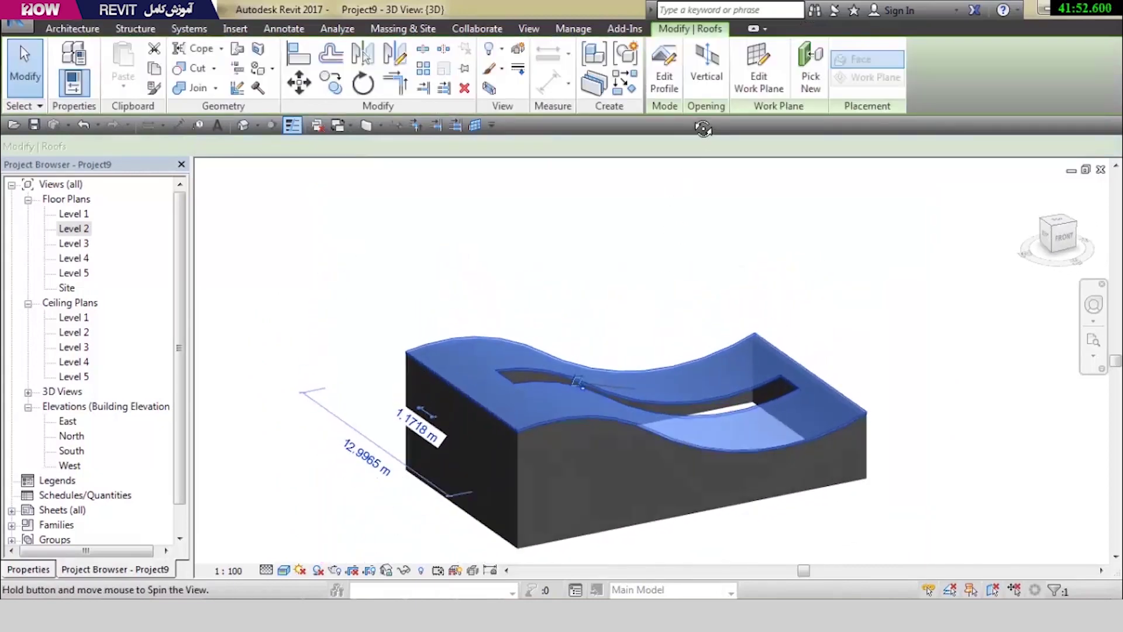
Inspect the wavy roof's type properties and family list, then close without changes
{"action": "left_click", "coordinate": [718, 290]}
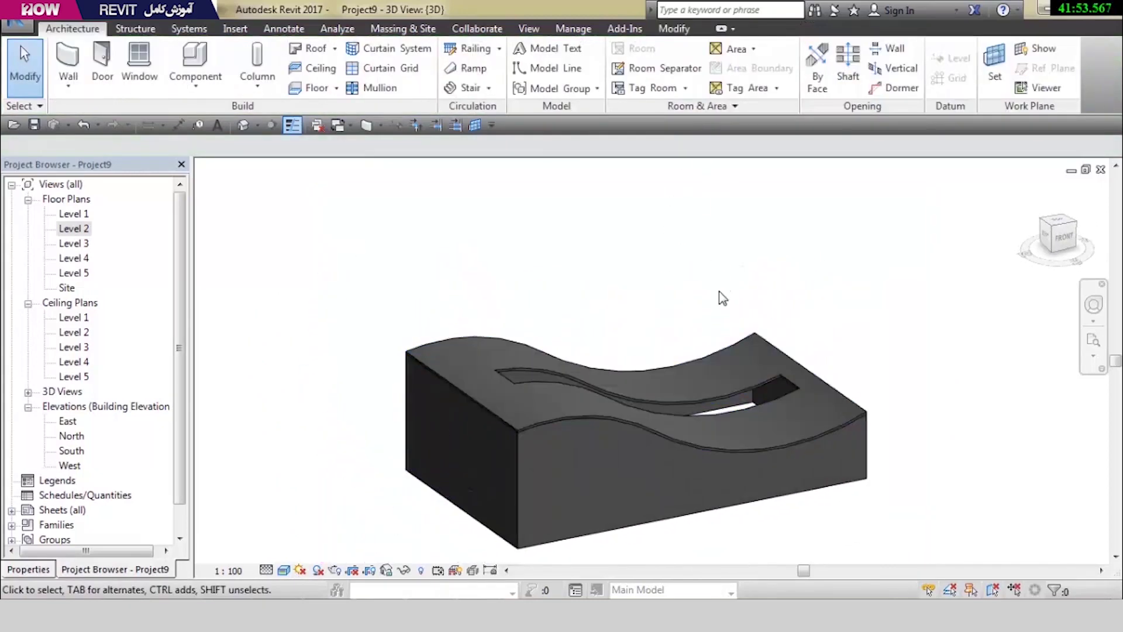
{"action": "left_click", "coordinate": [719, 417]}
{"action": "left_click", "coordinate": [34, 569]}
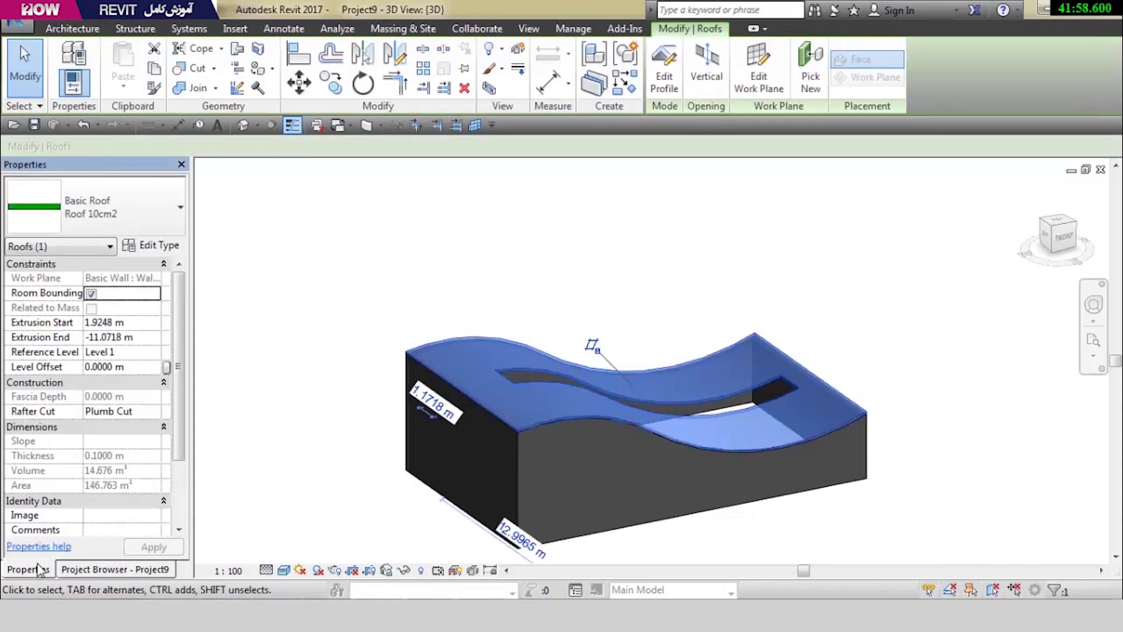
{"action": "left_click", "coordinate": [153, 245]}
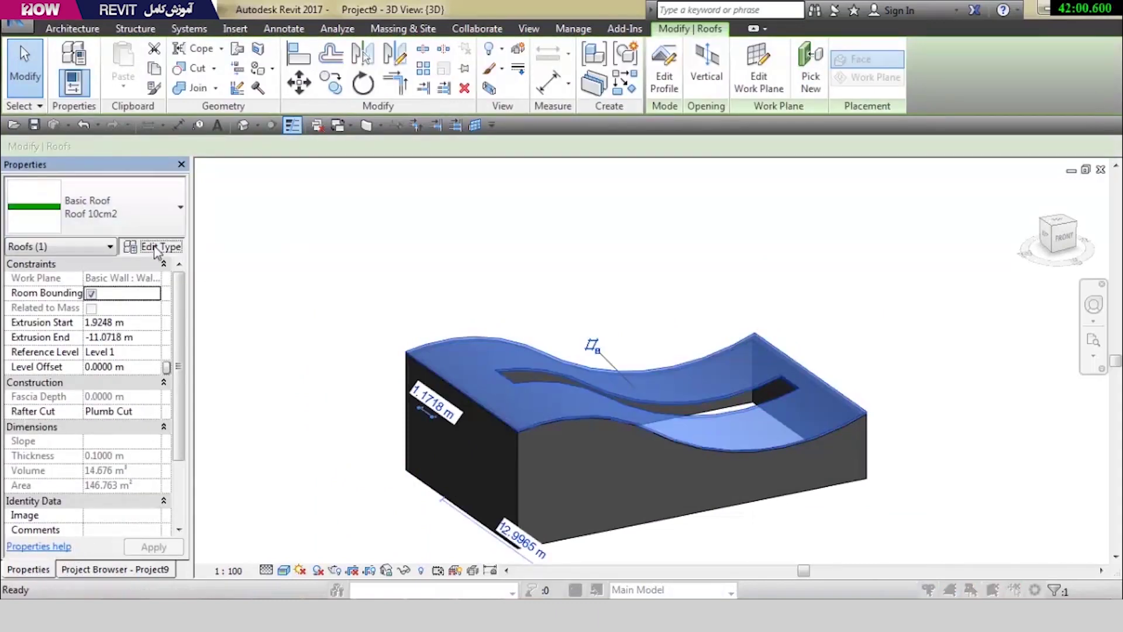
{"action": "left_click", "coordinate": [471, 111]}
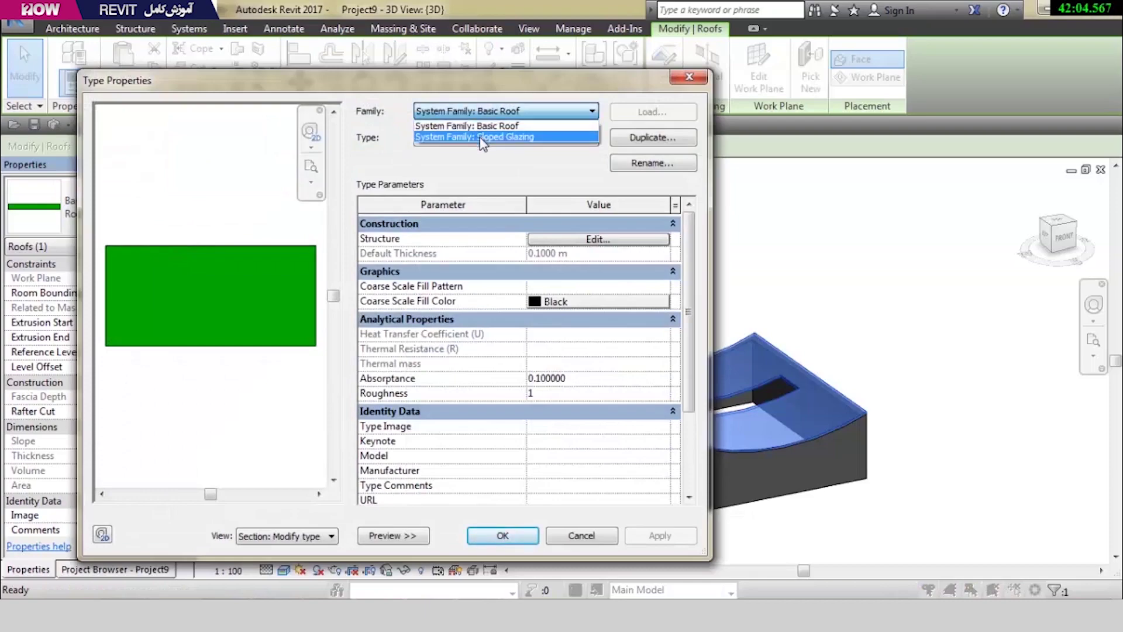
{"action": "key", "text": "Escape"}
{"action": "key", "text": "Escape"}
{"action": "key", "text": "Escape"}
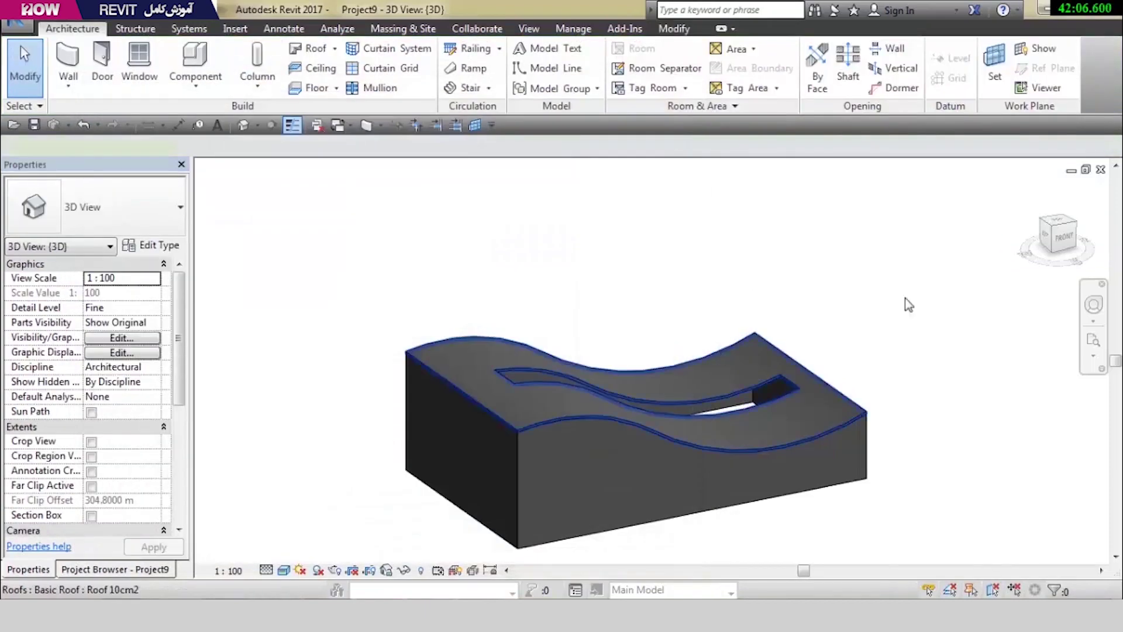
From the Top view, copy the wavy roof a short distance from the original
{"action": "left_click", "coordinate": [725, 357]}
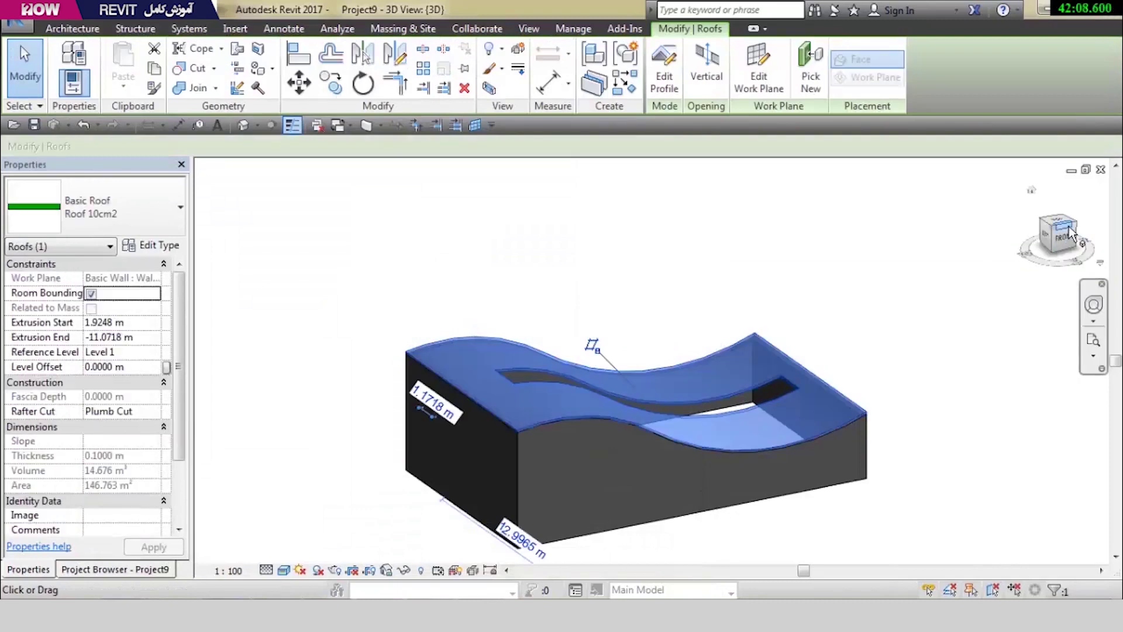
{"action": "left_click", "coordinate": [1065, 227]}
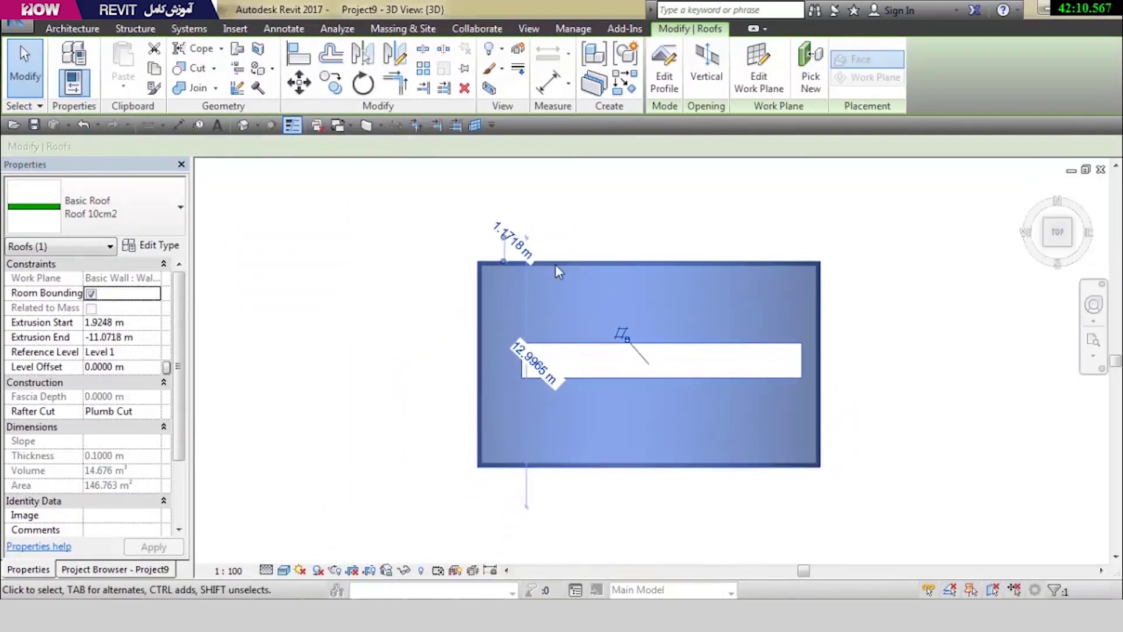
{"action": "scroll", "coordinate": [700, 284], "scroll_direction": "up", "scroll_amount": 2}
{"action": "key", "text": "c"}
{"action": "key", "text": "o"}
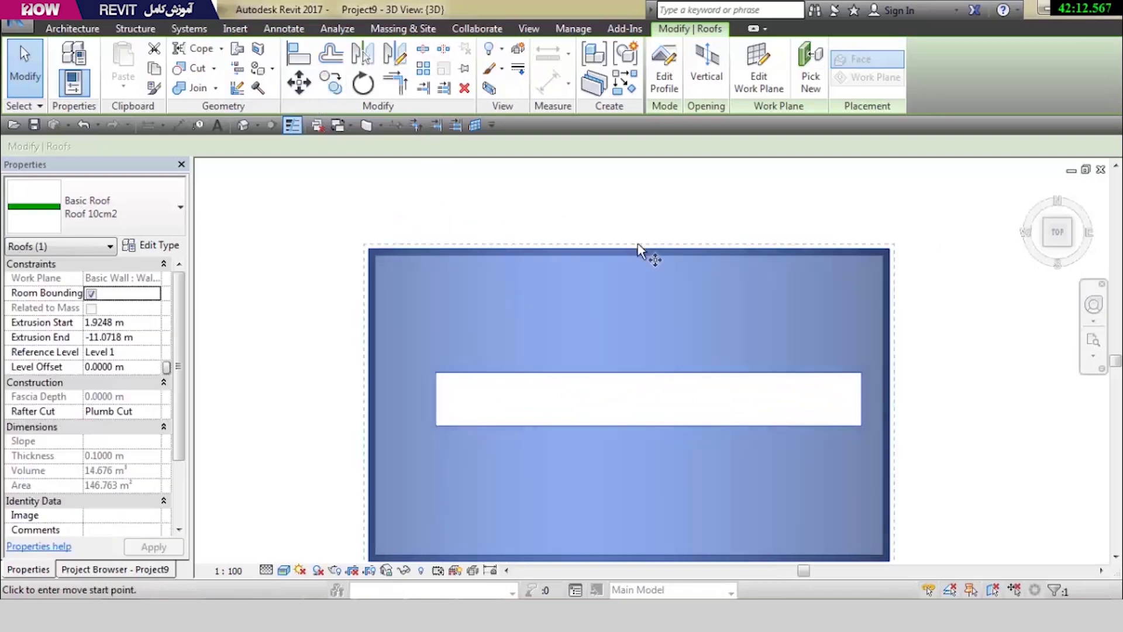
{"action": "left_click", "coordinate": [640, 249]}
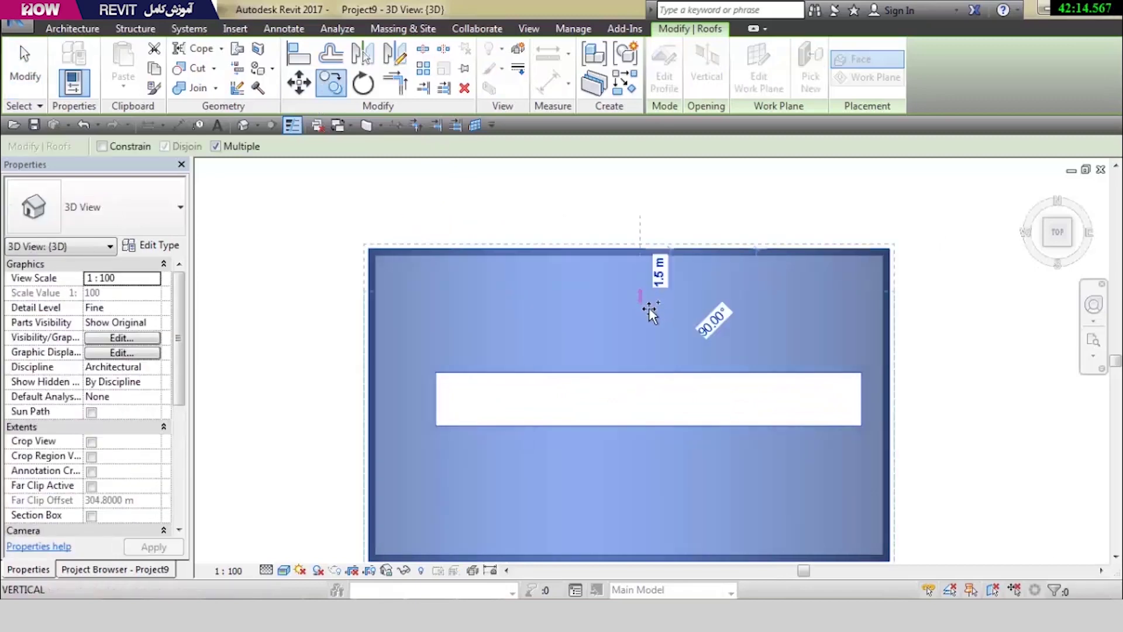
{"action": "scroll", "coordinate": [649, 309], "scroll_direction": "down", "scroll_amount": 2}
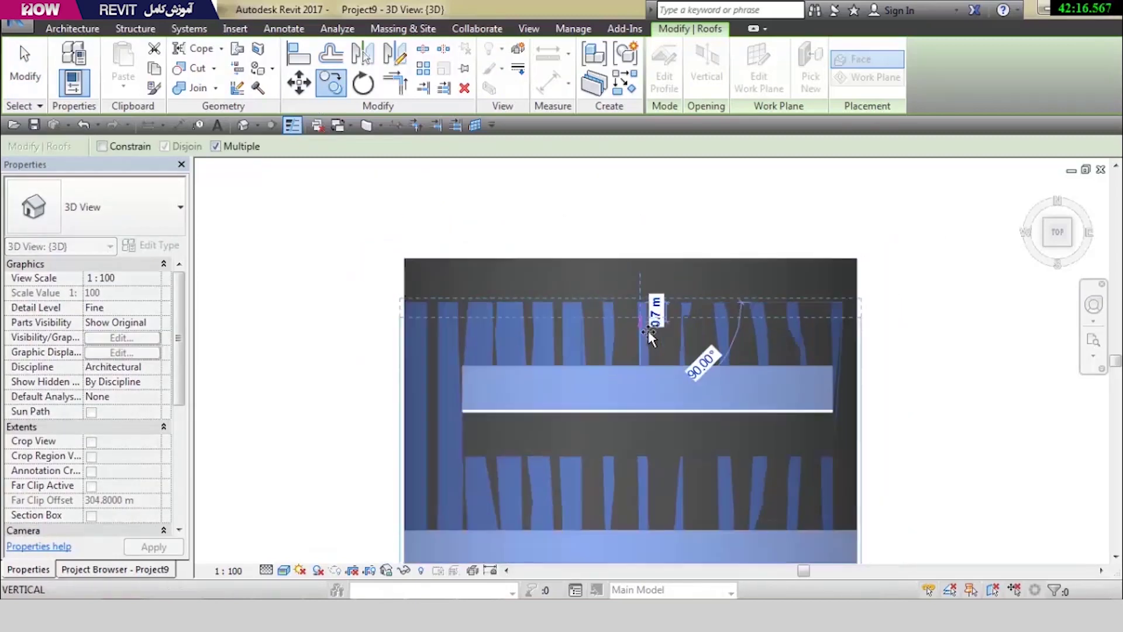
{"action": "left_click", "coordinate": [658, 365]}
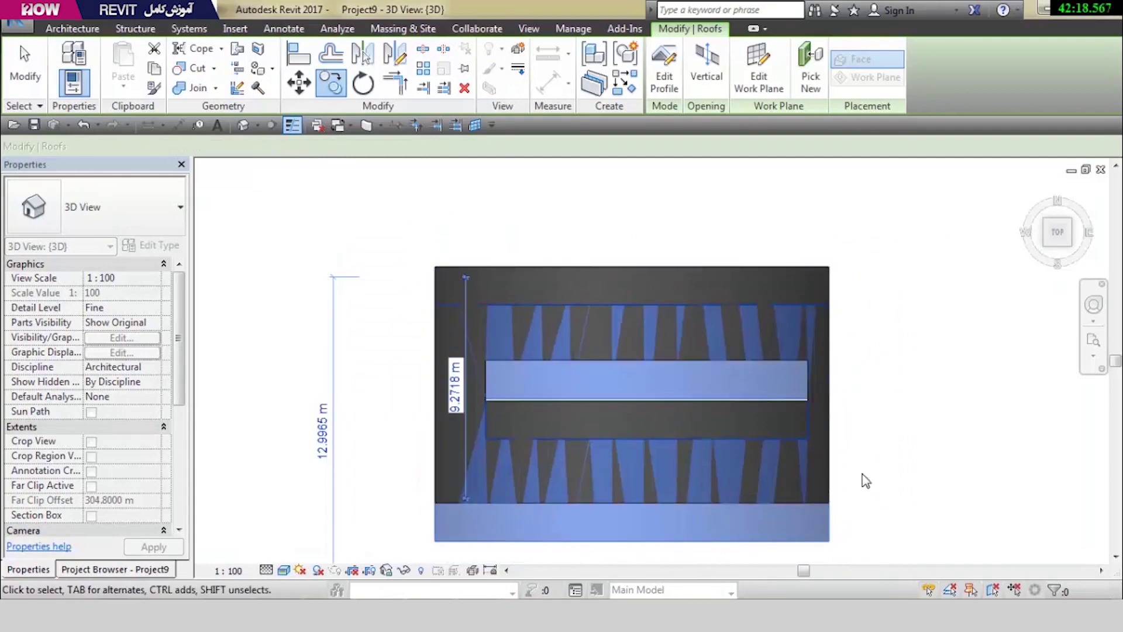
{"action": "key", "text": "Escape"}
{"action": "middle_click_drag", "start_coordinate": [863, 479], "coordinate": [777, 468]}
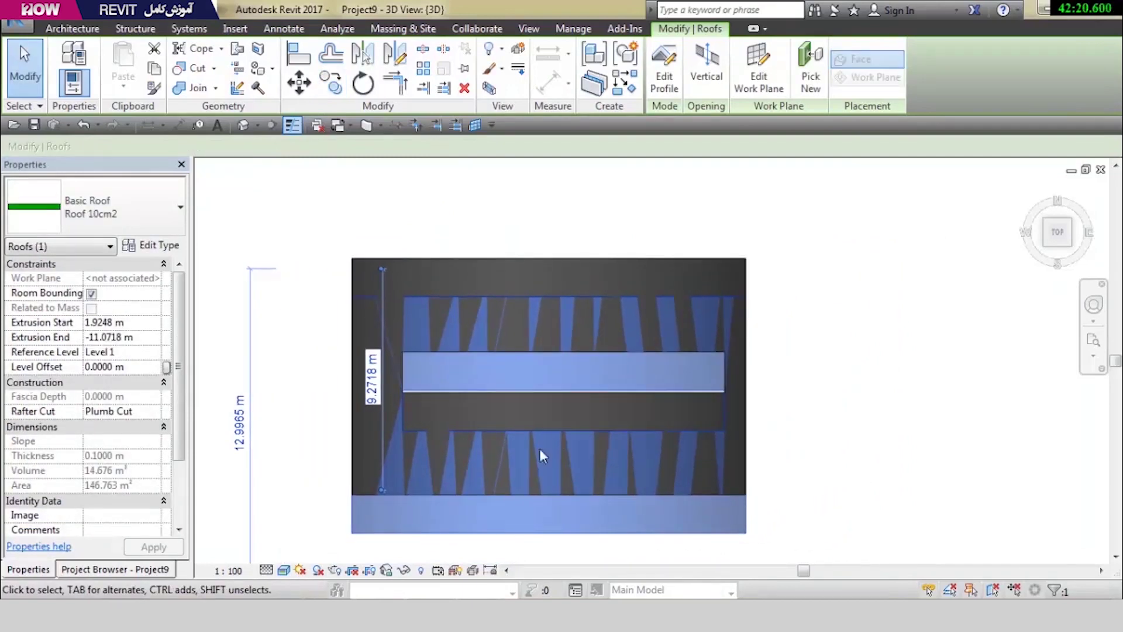
{"action": "middle_click_drag", "start_coordinate": [614, 346], "coordinate": [666, 336]}
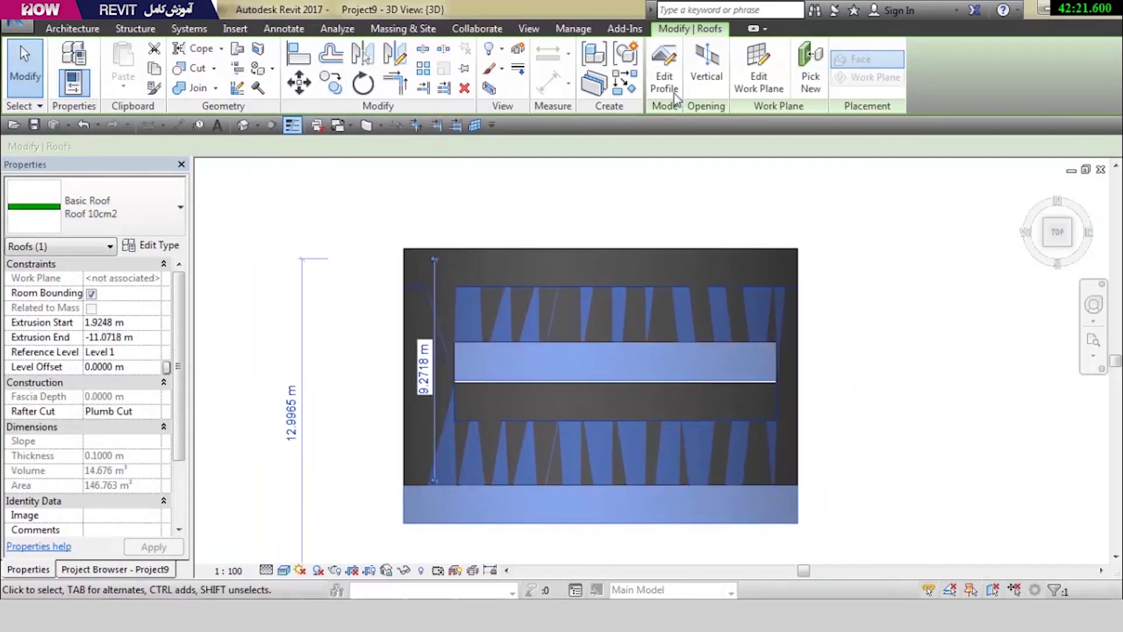
{"action": "left_click", "coordinate": [707, 61]}
Pick the roof for opening editing and open the Level 2 floor plan
{"action": "left_click", "coordinate": [647, 287]}
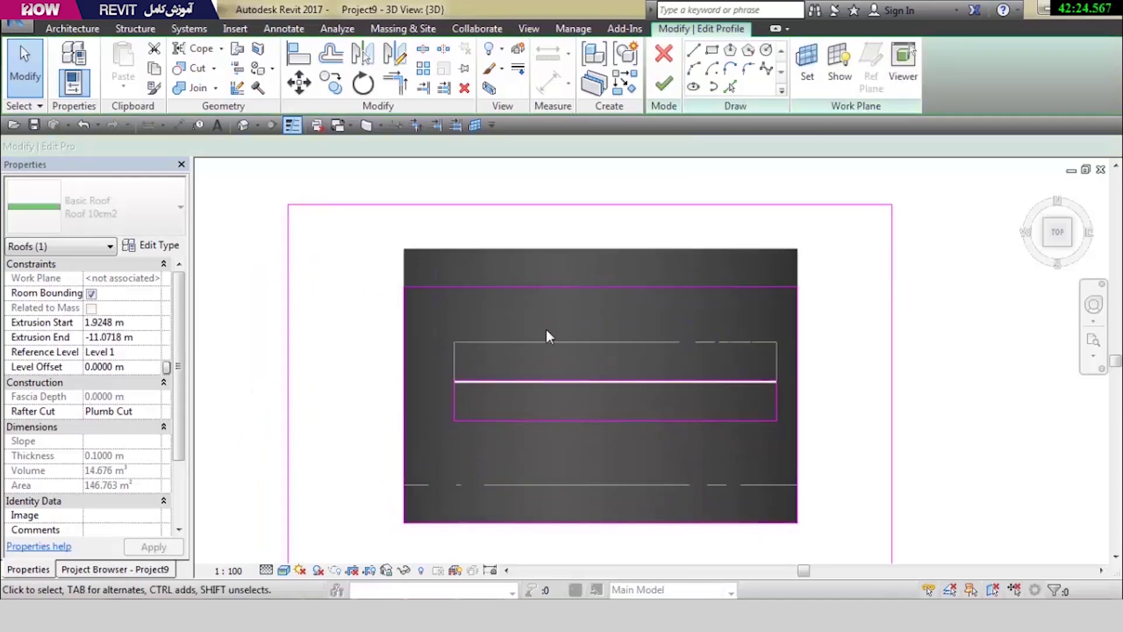
{"action": "scroll", "coordinate": [651, 360], "scroll_direction": "up", "scroll_amount": 1}
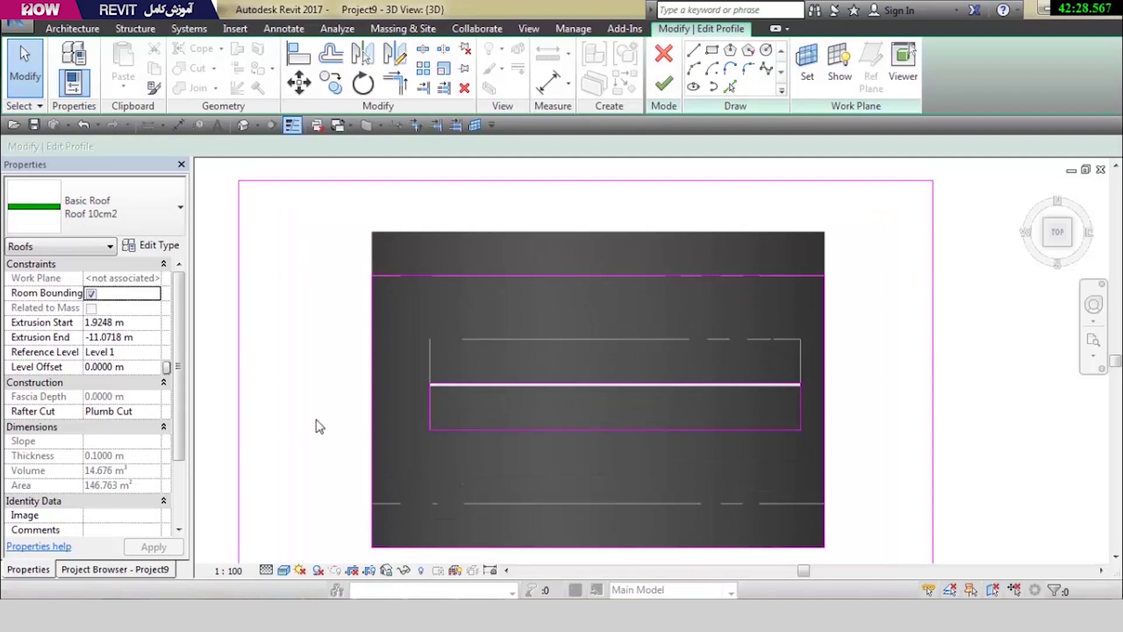
{"action": "left_click", "coordinate": [66, 570]}
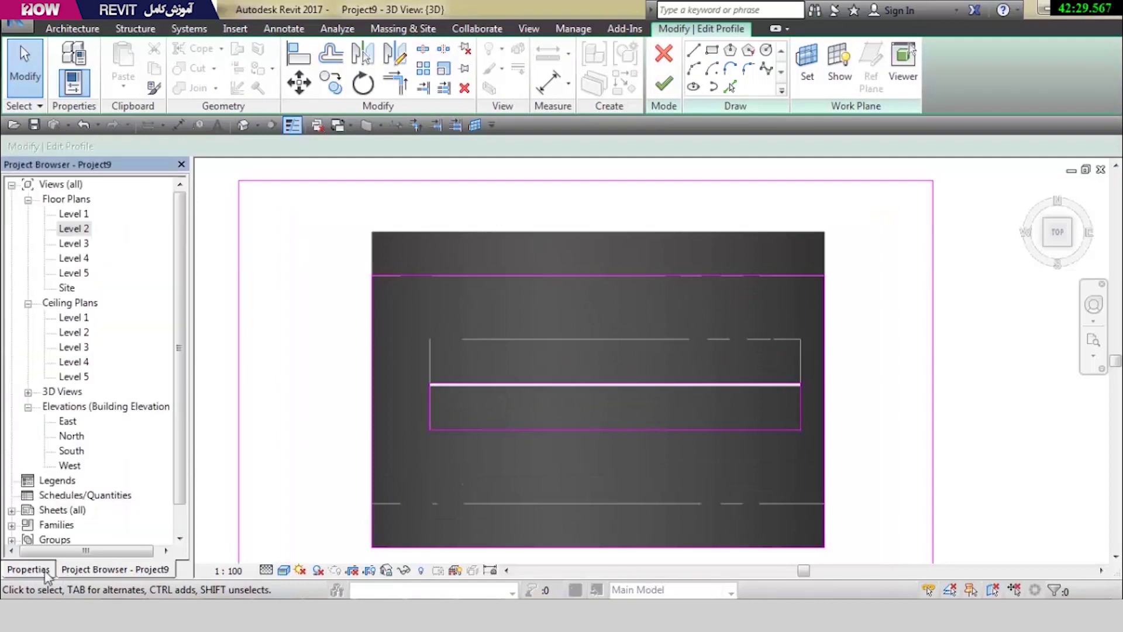
{"action": "left_click", "coordinate": [77, 233]}
{"action": "double_click", "coordinate": [78, 232]}
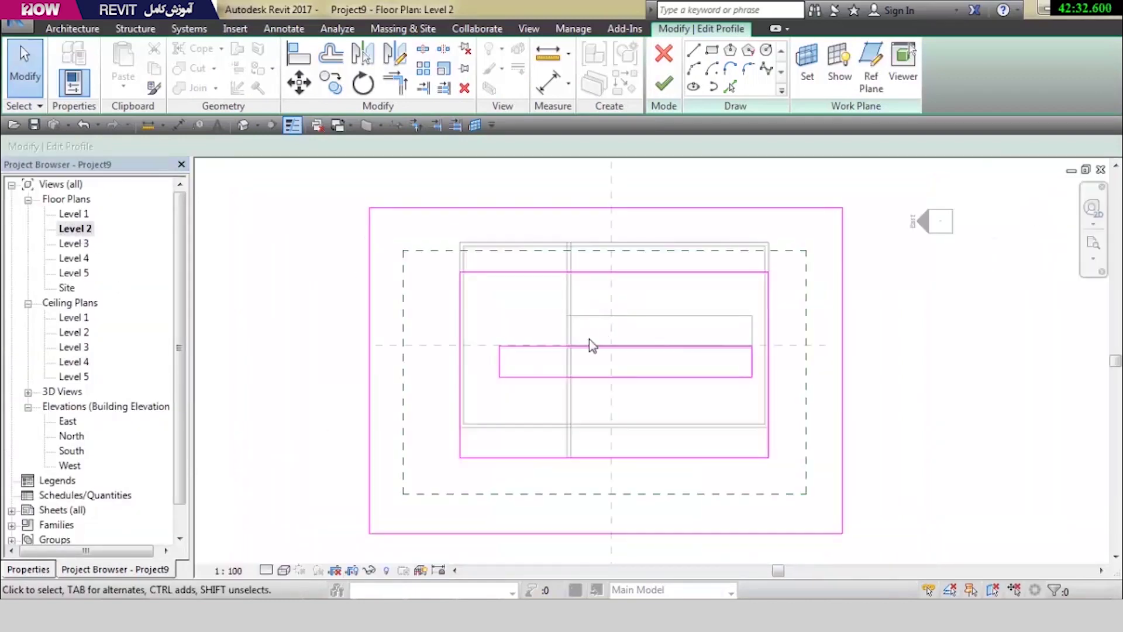
{"action": "scroll", "coordinate": [634, 324], "scroll_direction": "up", "scroll_amount": 2}
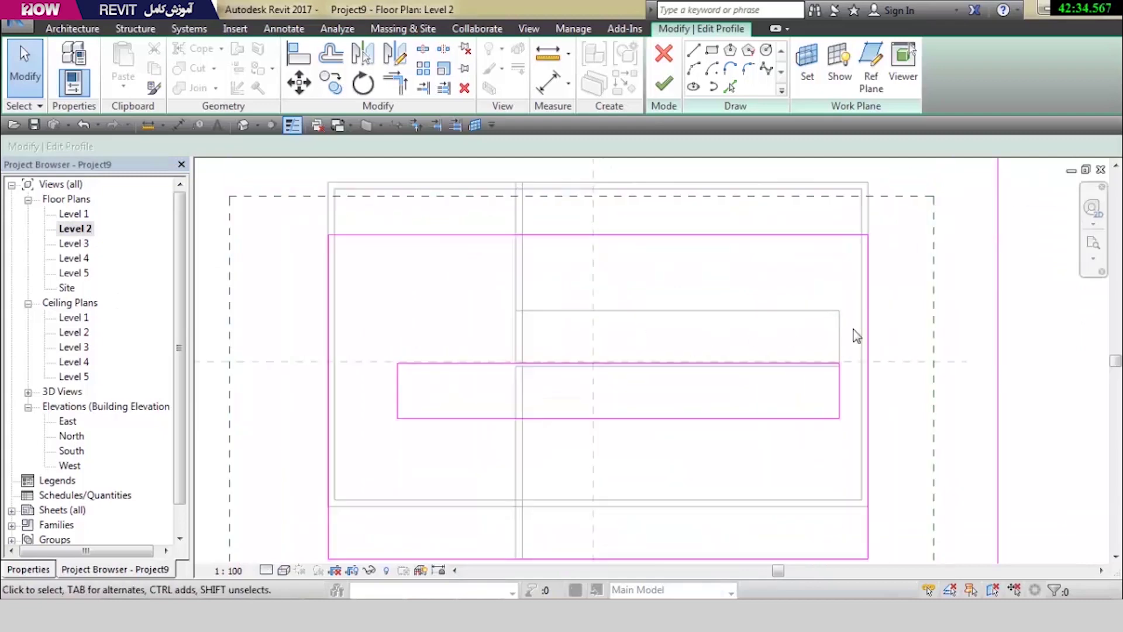
Move the slot rectangle 1.6 m upward and finish the opening sketch
{"action": "left_click_drag", "start_coordinate": [853, 334], "coordinate": [605, 430]}
{"action": "left_click_drag", "start_coordinate": [388, 443], "coordinate": [386, 436]}
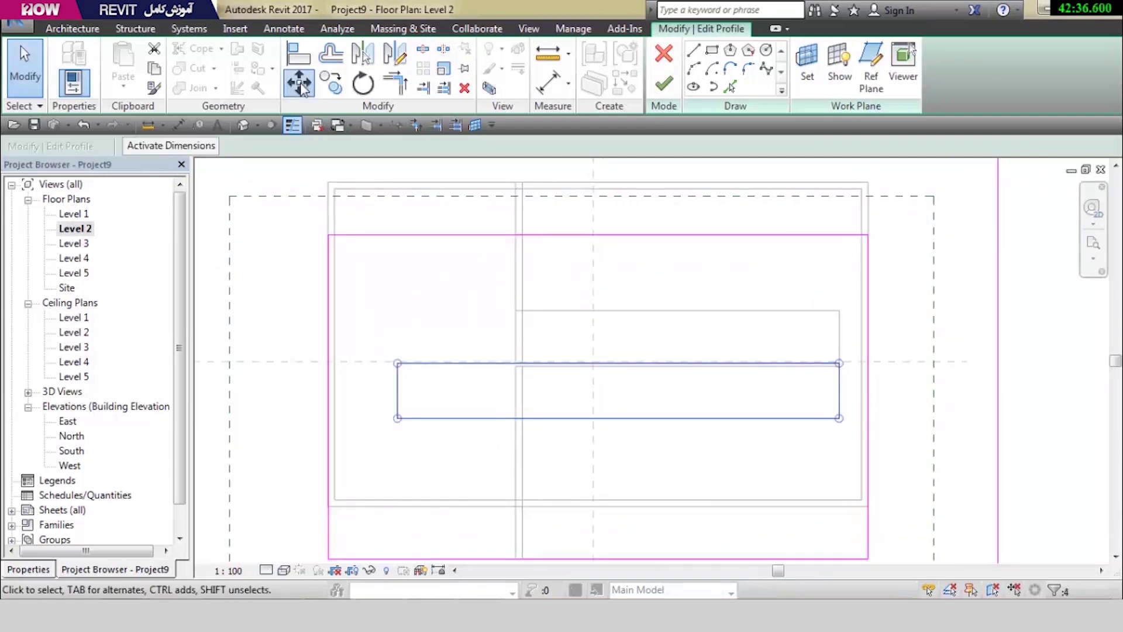
{"action": "key", "text": "m"}
{"action": "key", "text": "v"}
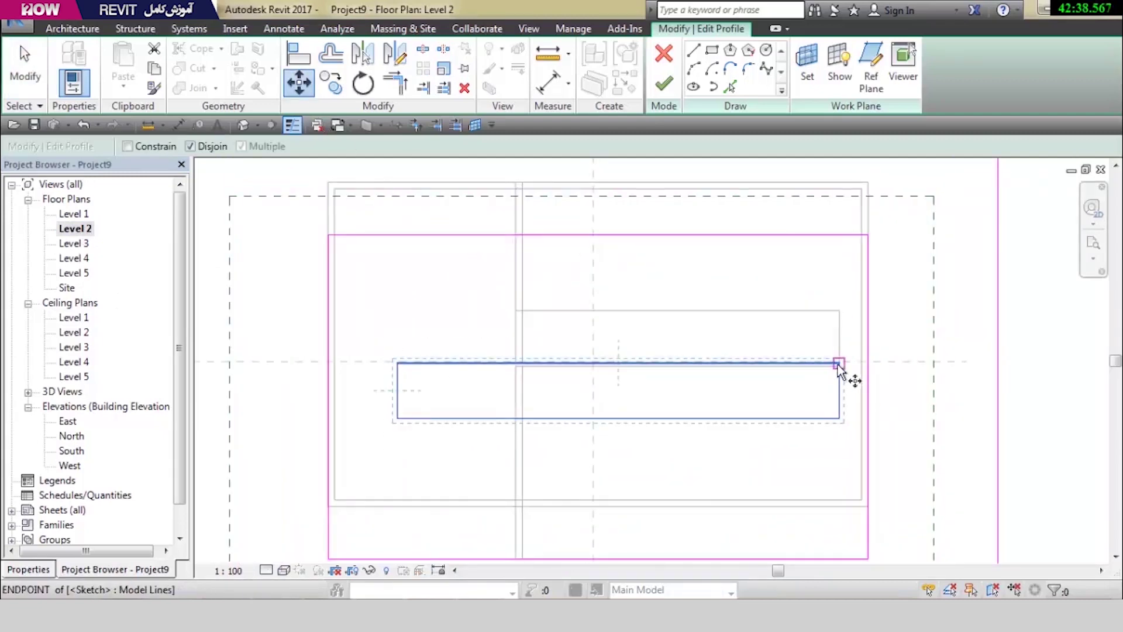
{"action": "left_click", "coordinate": [839, 364]}
{"action": "left_click", "coordinate": [844, 316]}
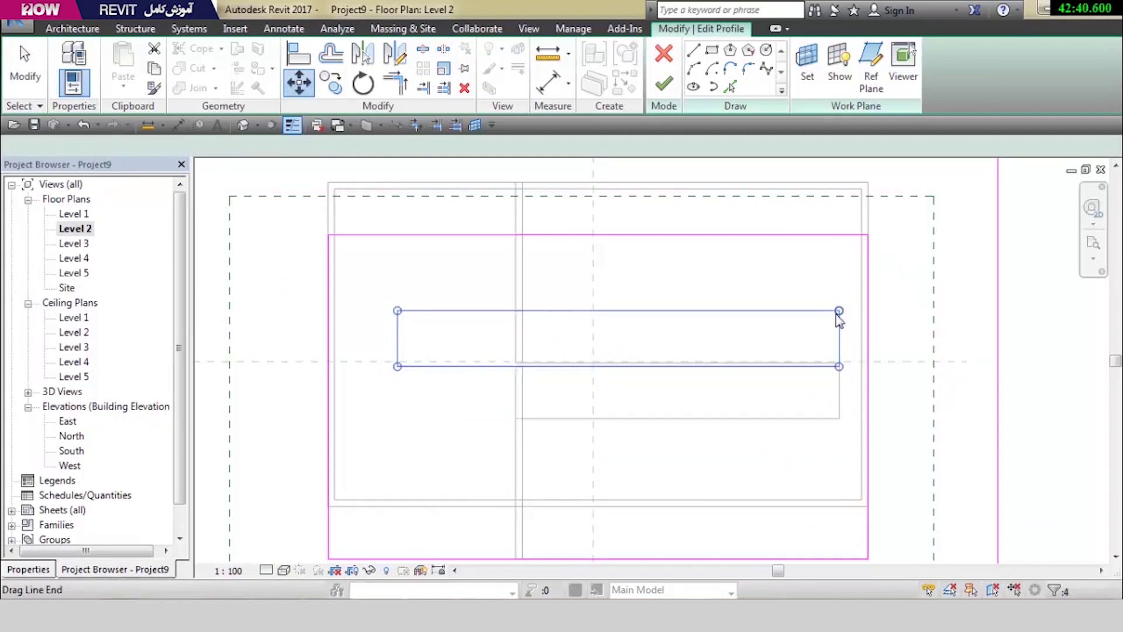
{"action": "scroll", "coordinate": [742, 359], "scroll_direction": "down", "scroll_amount": 3}
{"action": "scroll", "coordinate": [719, 368], "scroll_direction": "down", "scroll_amount": 2}
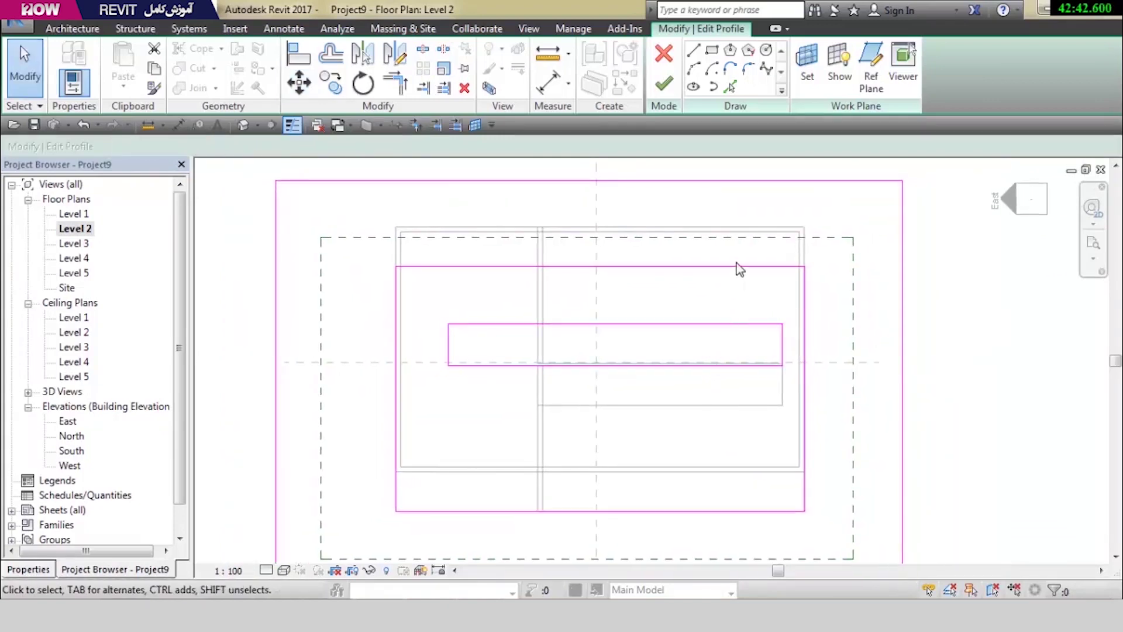
{"action": "key", "text": "Tab"}
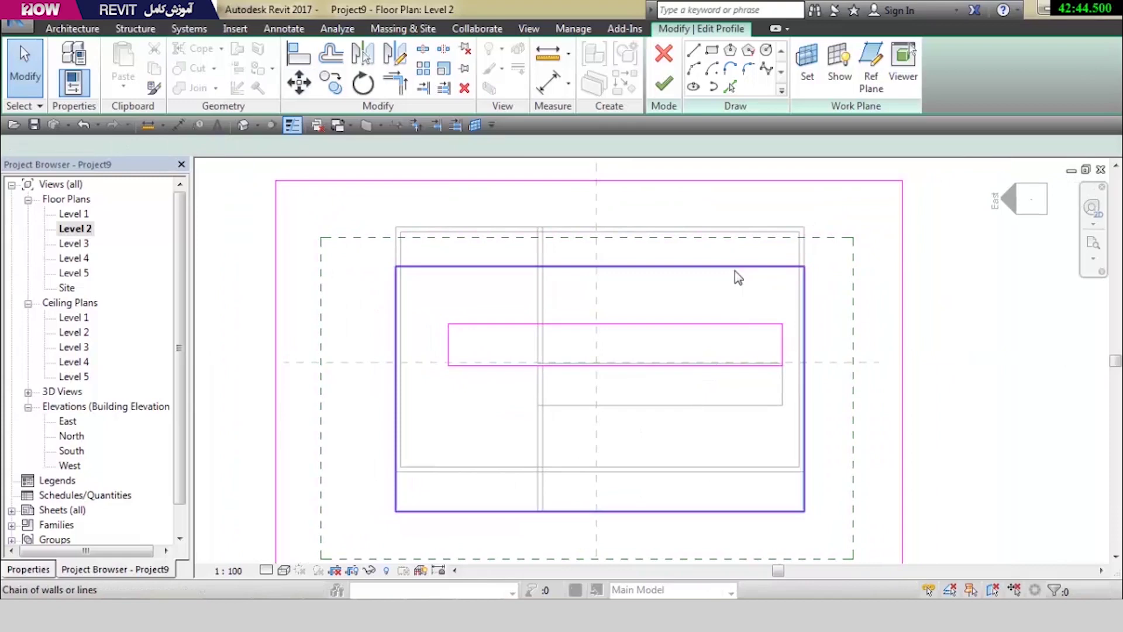
{"action": "scroll", "coordinate": [717, 298], "scroll_direction": "down", "scroll_amount": 2}
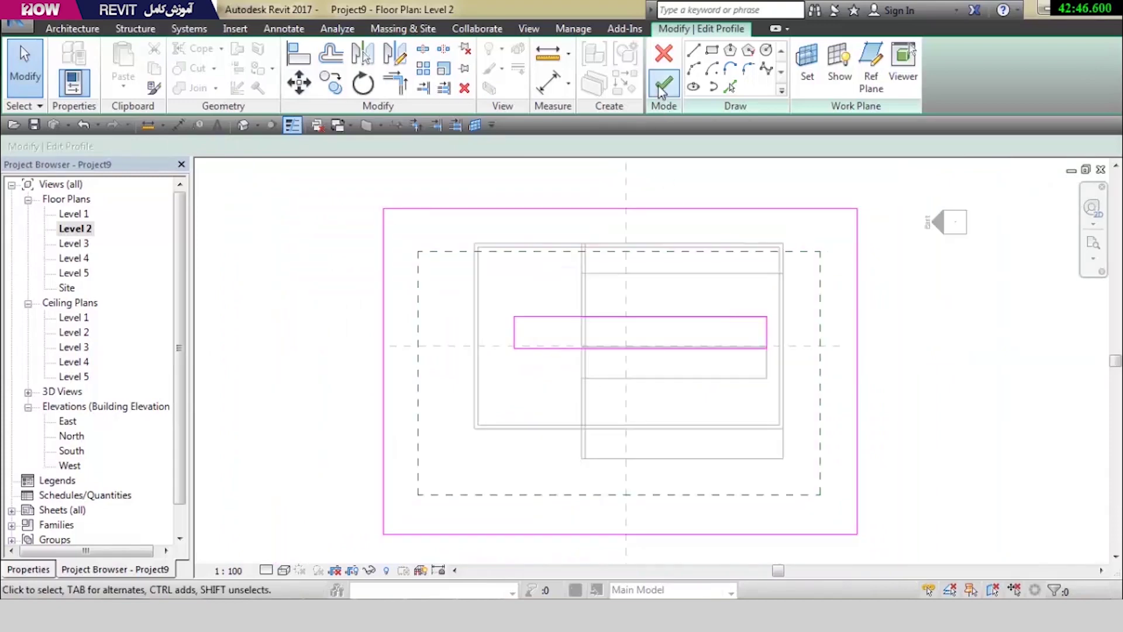
{"action": "left_click", "coordinate": [663, 86]}
Return to the 3D view and orbit around the roof from several angles
{"action": "left_click", "coordinate": [245, 128]}
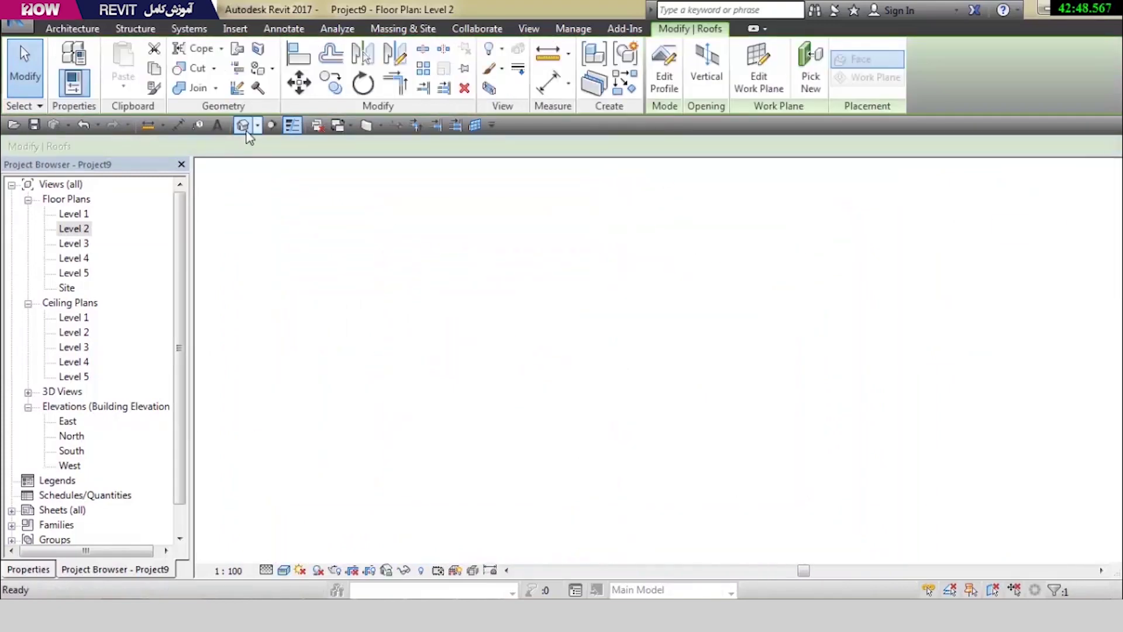
{"action": "mouse_move", "coordinate": [518, 349]}
{"action": "middle_mouse_down", "text": "shift"}
{"action": "mouse_move", "coordinate": [556, 213]}
{"action": "mouse_move", "coordinate": [655, 285]}
{"action": "middle_mouse_up", "text": "shift"}
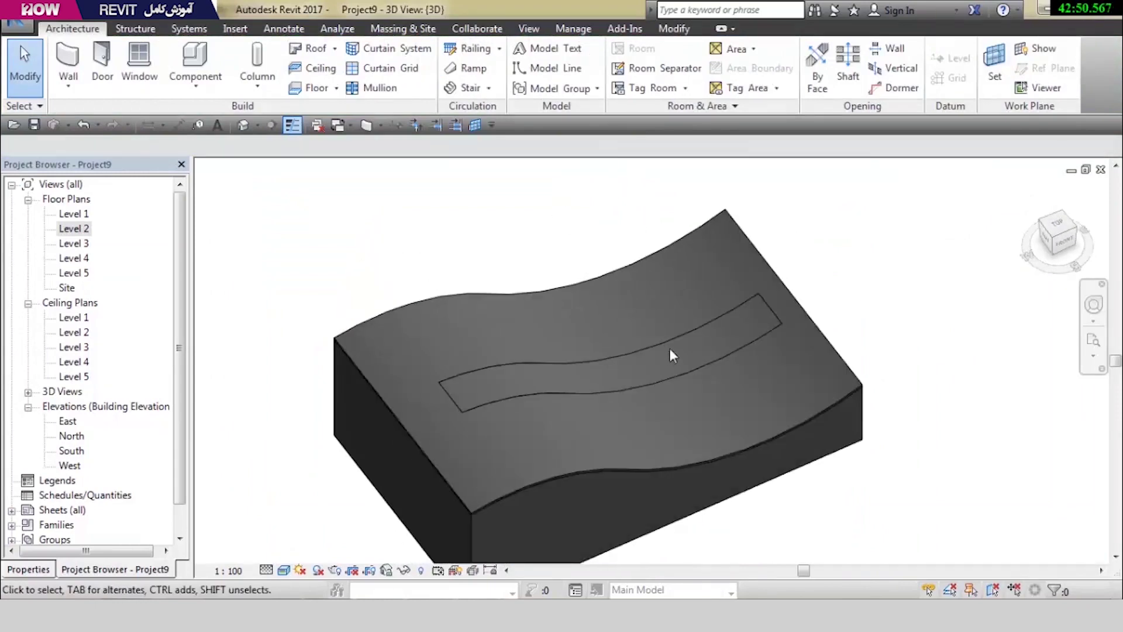
{"action": "left_click", "coordinate": [632, 392]}
{"action": "middle_click_drag", "start_coordinate": [605, 359], "coordinate": [484, 316], "text": "shift"}
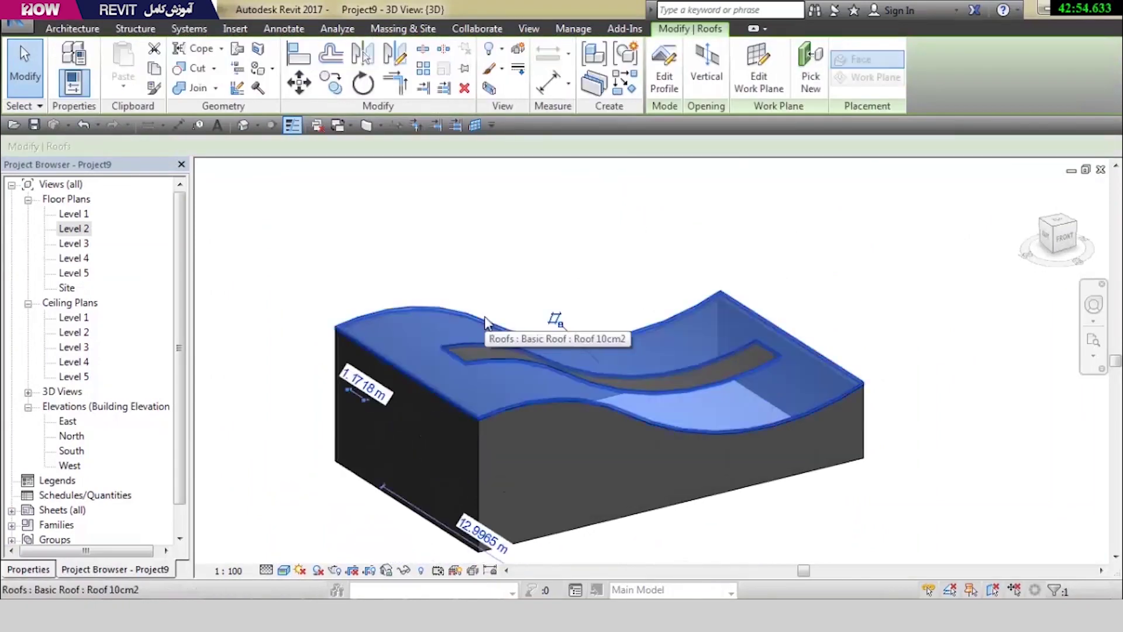
{"action": "left_click", "coordinate": [534, 283]}
{"action": "middle_click_drag", "start_coordinate": [534, 283], "coordinate": [669, 303], "text": "shift"}
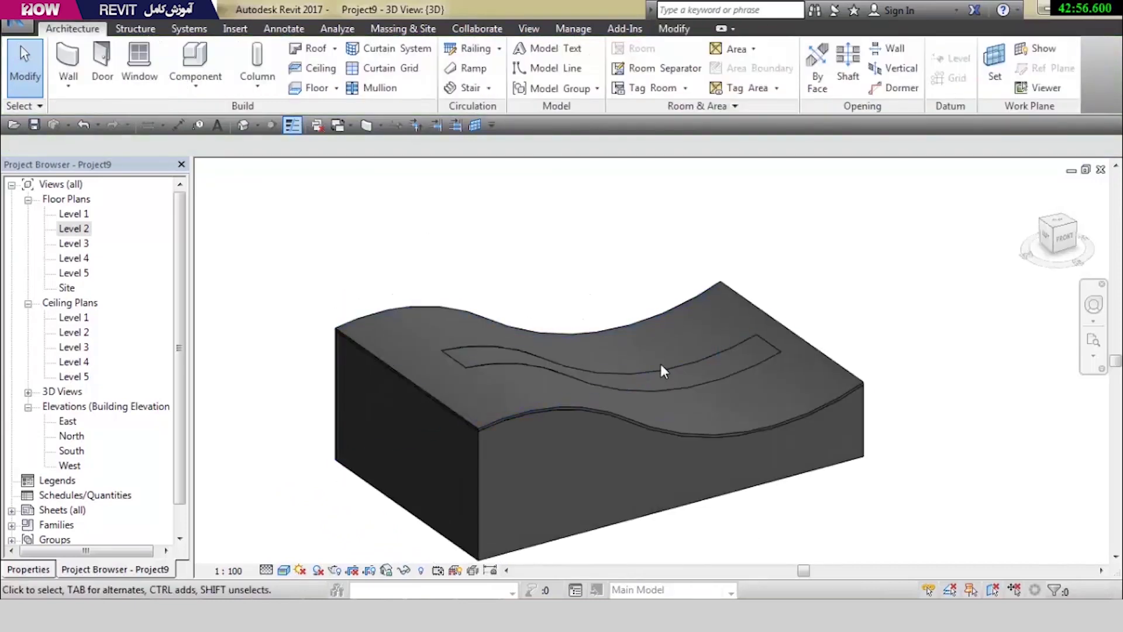
Select the roof and bring up its Roof 10cm2 type properties
{"action": "left_click", "coordinate": [585, 367]}
{"action": "scroll", "coordinate": [584, 367], "scroll_direction": "up", "scroll_amount": 2}
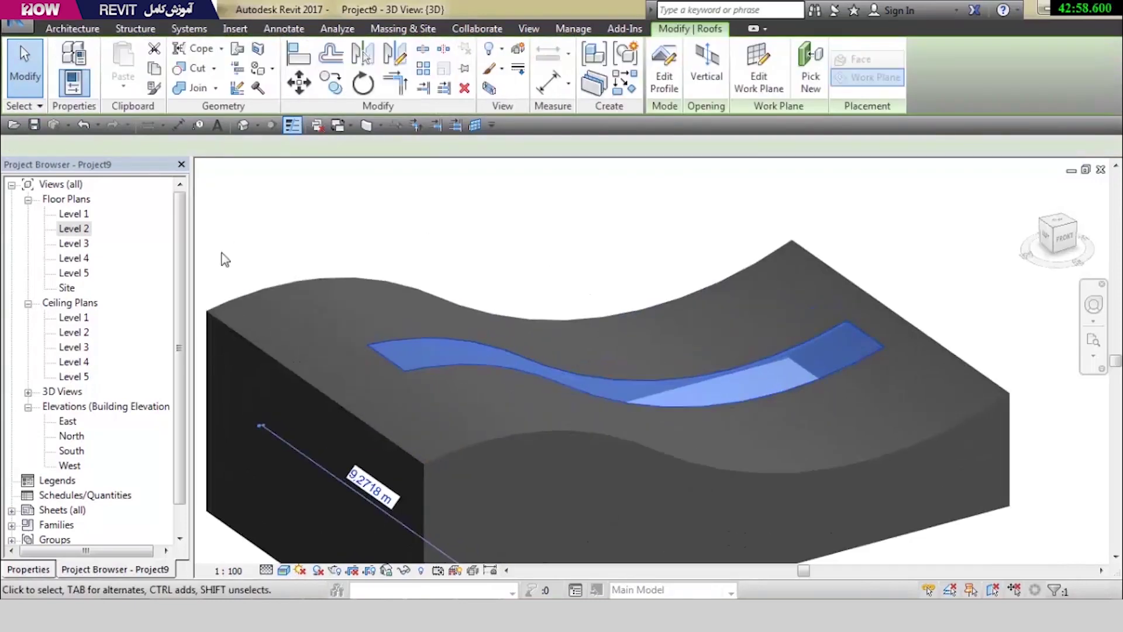
{"action": "left_click", "coordinate": [28, 569]}
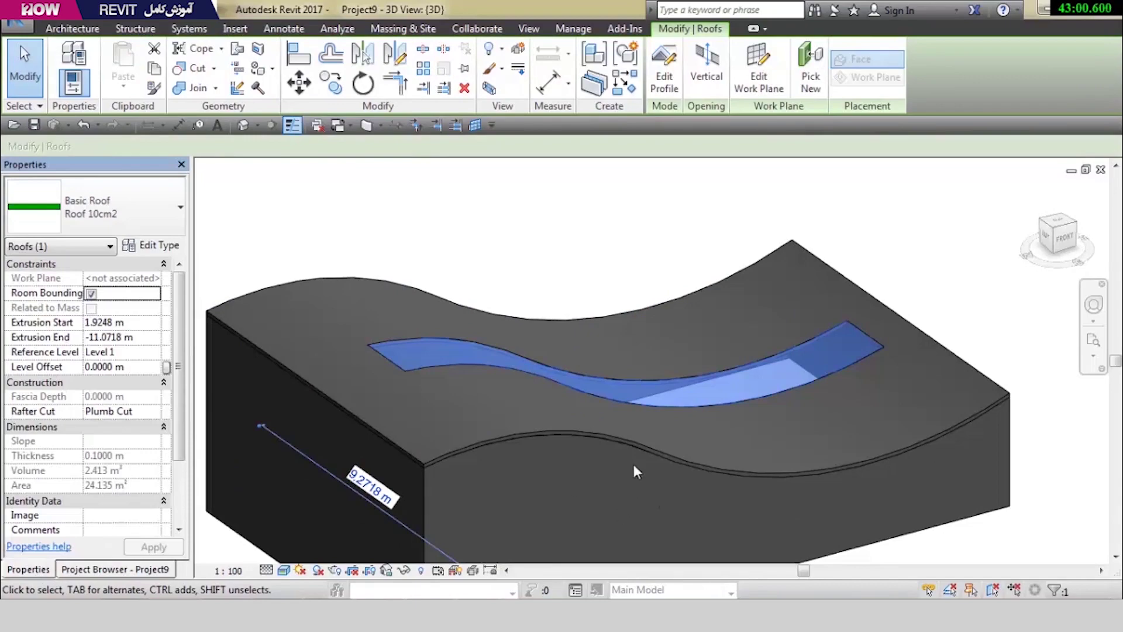
{"action": "left_click", "coordinate": [151, 248]}
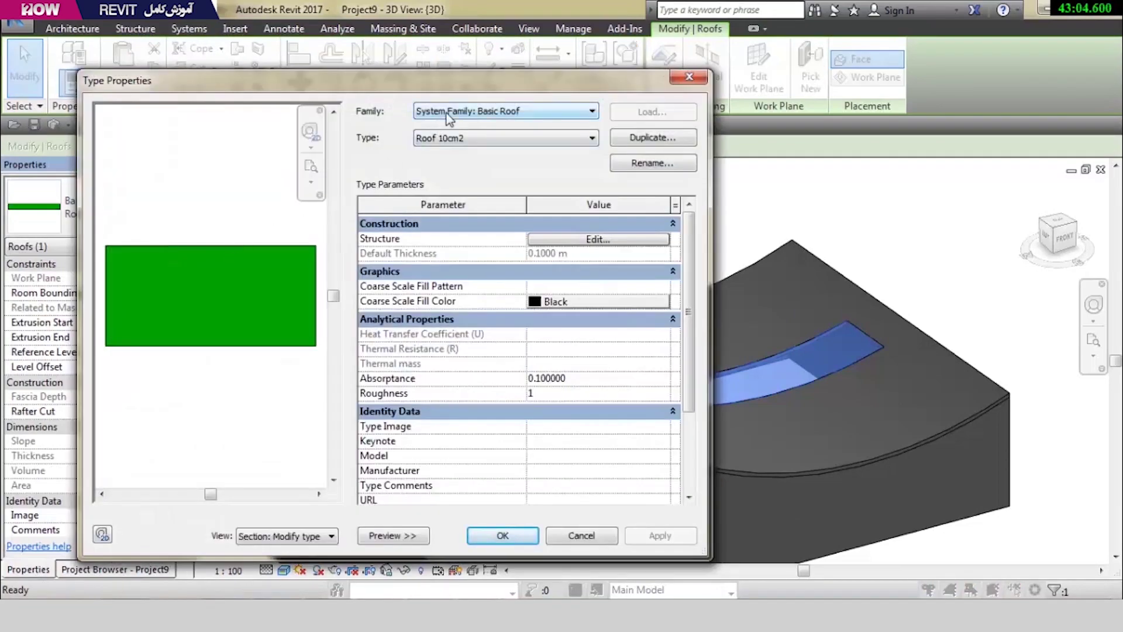
Duplicate the roof type as 001 and change its family to Sloped Glazing
{"action": "left_click", "coordinate": [631, 138]}
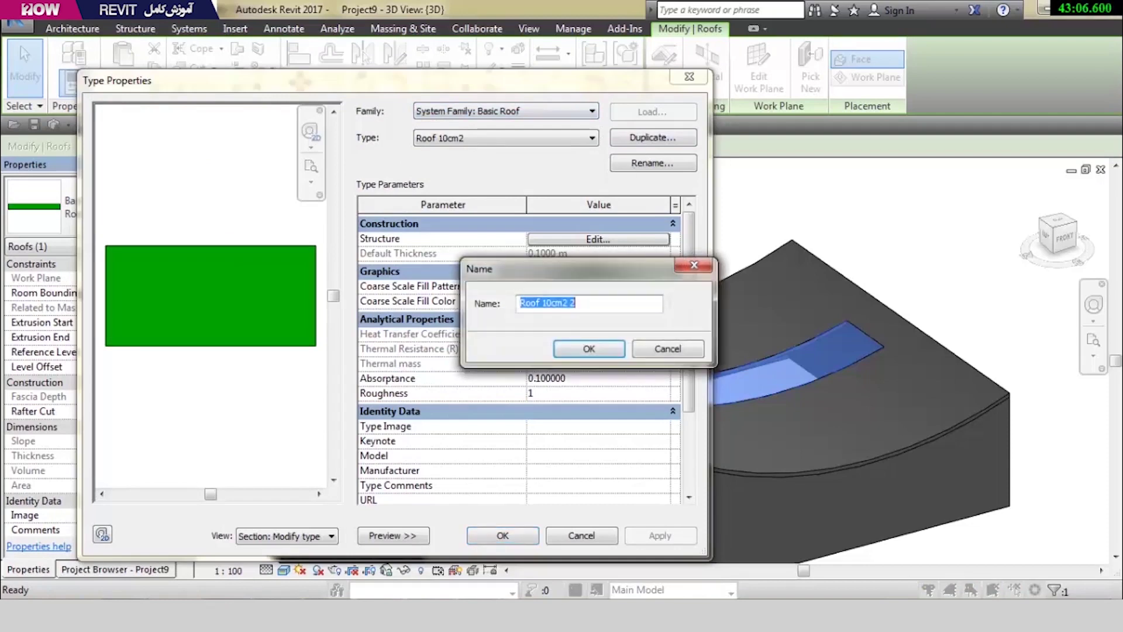
{"action": "type", "text": "001"}
{"action": "left_click", "coordinate": [585, 350]}
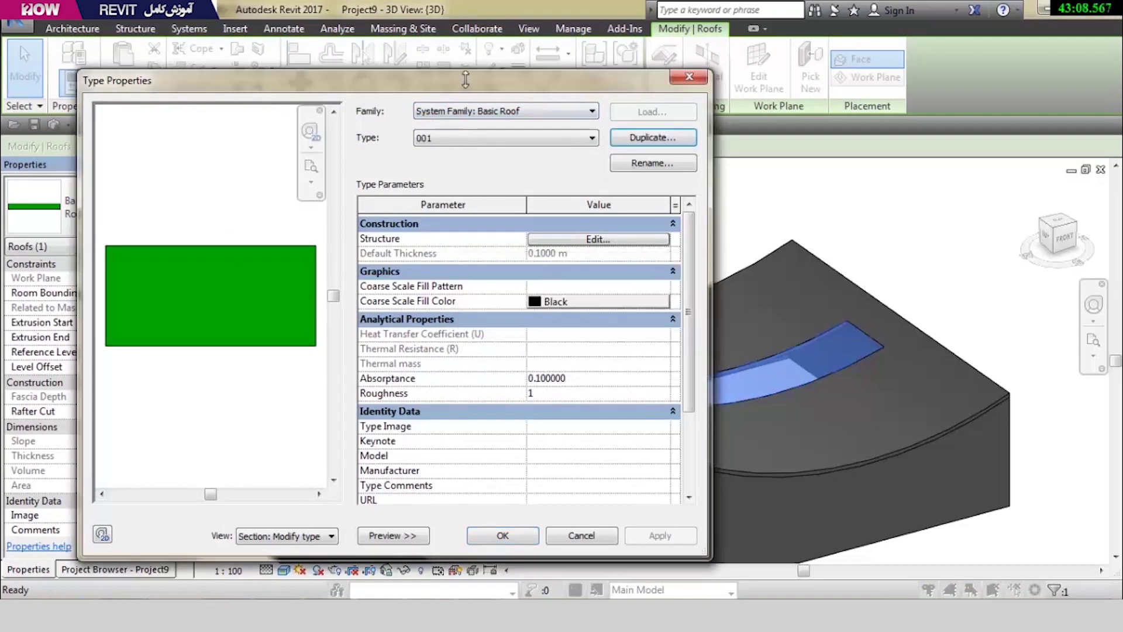
{"action": "left_click", "coordinate": [498, 111]}
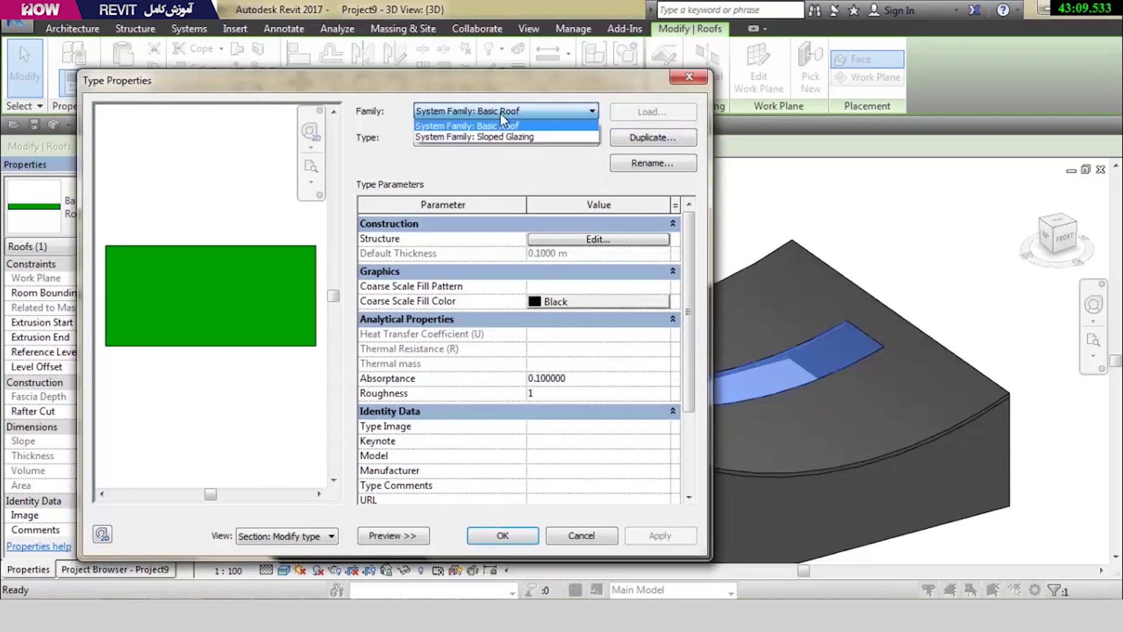
{"action": "left_click", "coordinate": [454, 138]}
Set Grid 1 and Grid 2 layouts to Fixed Distance at 1 m and apply the type
{"action": "left_click_drag", "start_coordinate": [444, 93], "coordinate": [306, 63]}
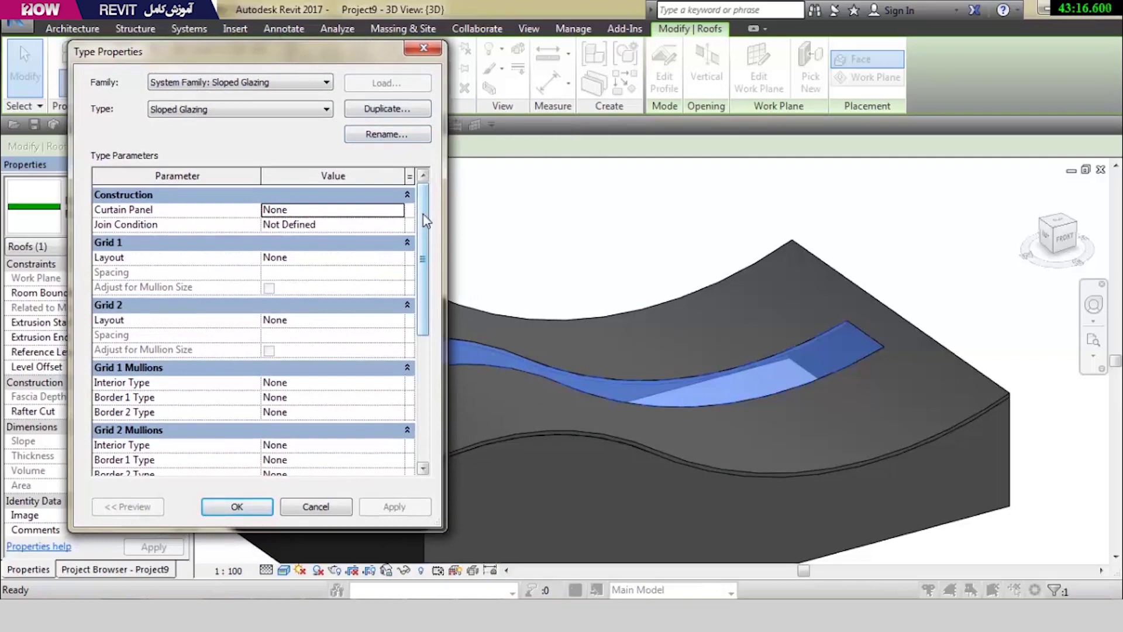
{"action": "mouse_move", "coordinate": [425, 221]}
{"action": "left_mouse_down"}
{"action": "mouse_move", "coordinate": [425, 244]}
{"action": "mouse_move", "coordinate": [431, 235]}
{"action": "left_mouse_up"}
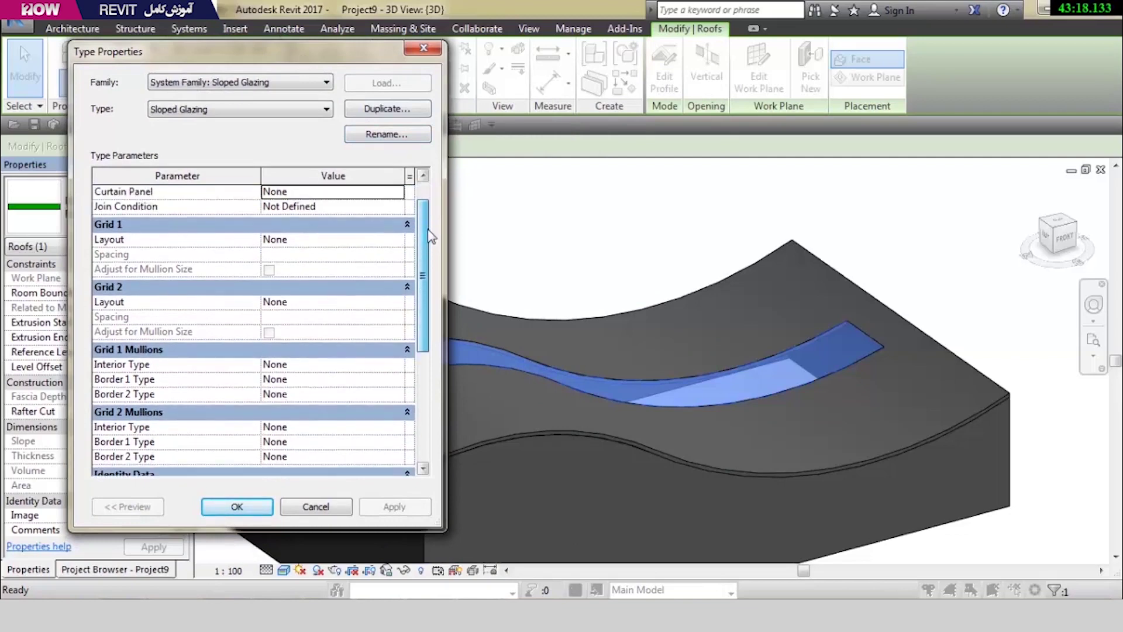
{"action": "left_click", "coordinate": [396, 240]}
{"action": "left_click", "coordinate": [311, 267]}
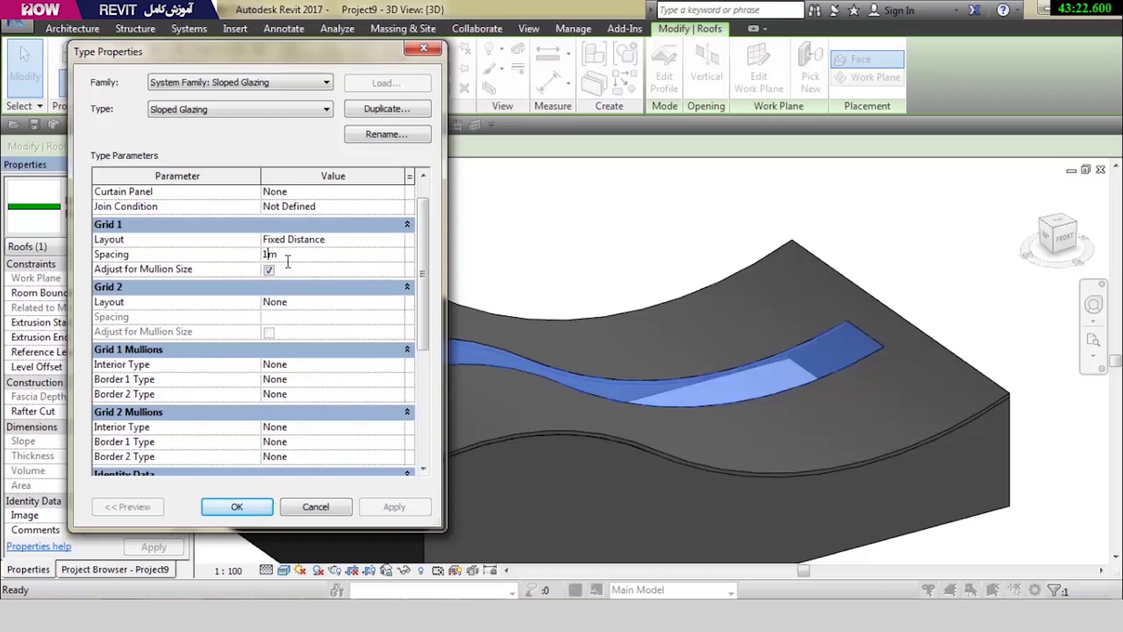
{"action": "left_click", "coordinate": [398, 303]}
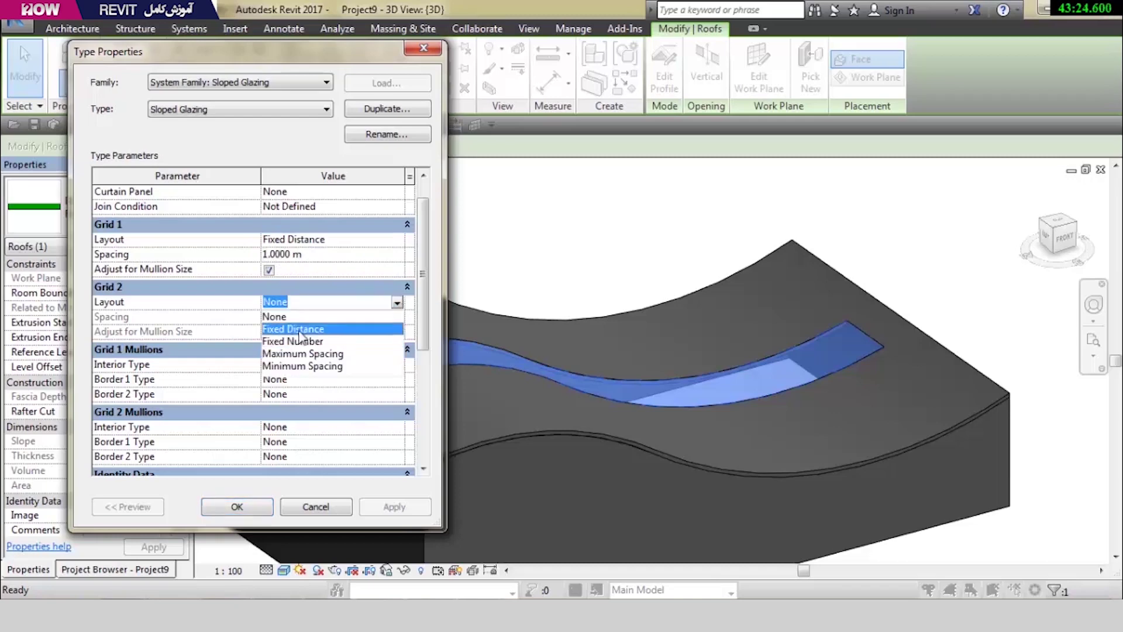
{"action": "left_click", "coordinate": [281, 329]}
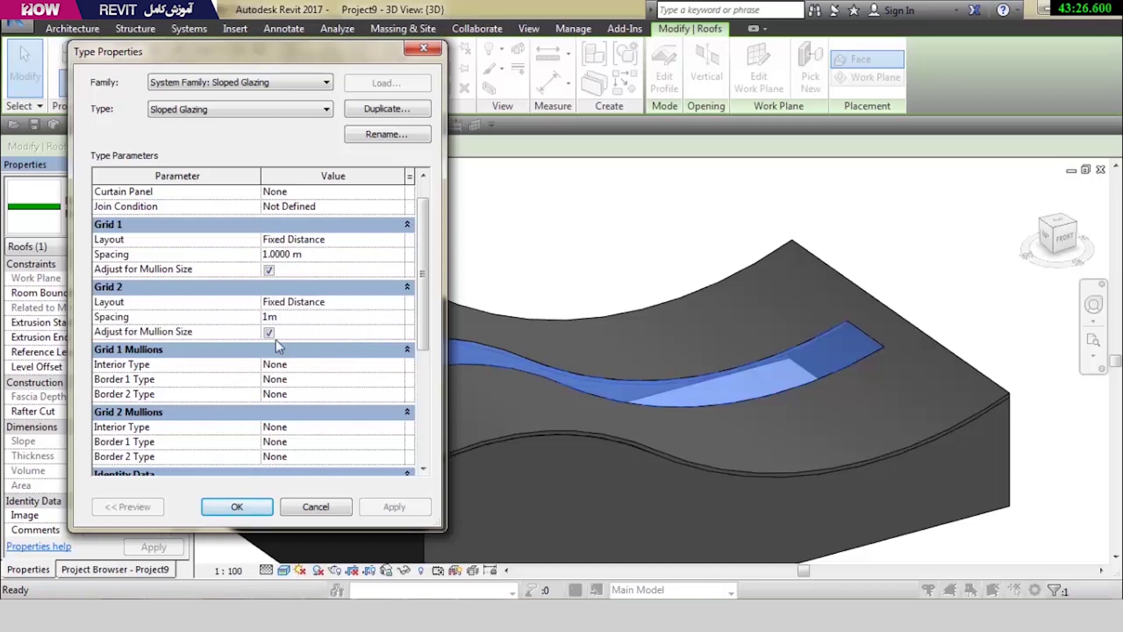
{"action": "left_click", "coordinate": [250, 506]}
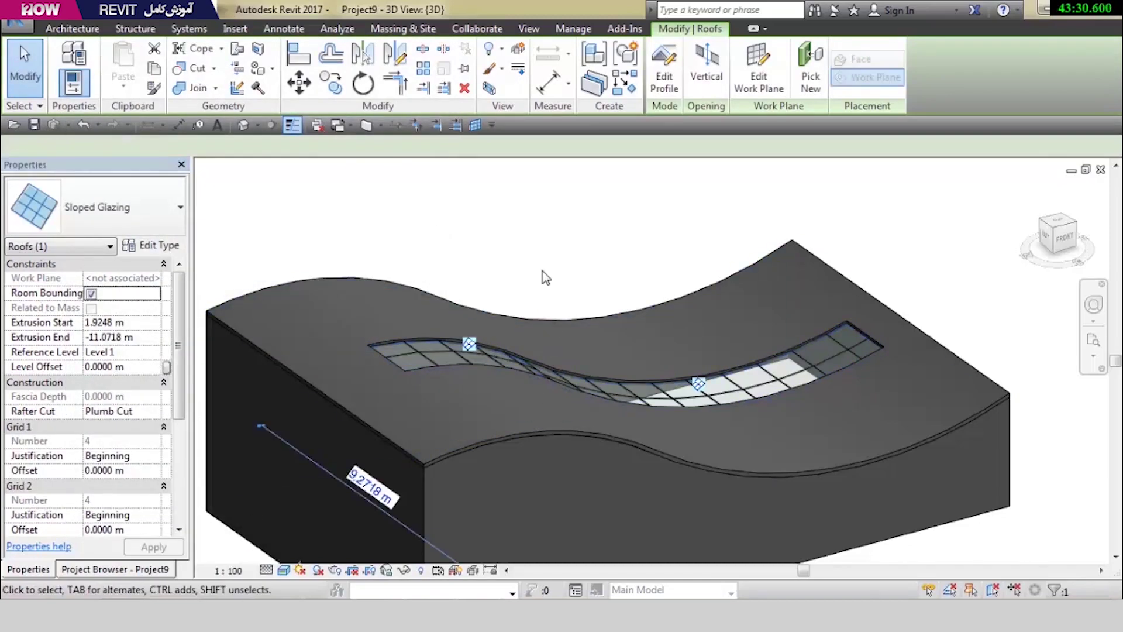
Orbit to a side view of the curved roof and select the sloped glazing
{"action": "left_click", "coordinate": [601, 263]}
{"action": "mouse_move", "coordinate": [601, 263]}
{"action": "middle_mouse_down", "text": "shift"}
{"action": "mouse_move", "coordinate": [469, 258]}
{"action": "mouse_move", "coordinate": [326, 230]}
{"action": "mouse_move", "coordinate": [345, 233]}
{"action": "middle_mouse_up", "text": "shift"}
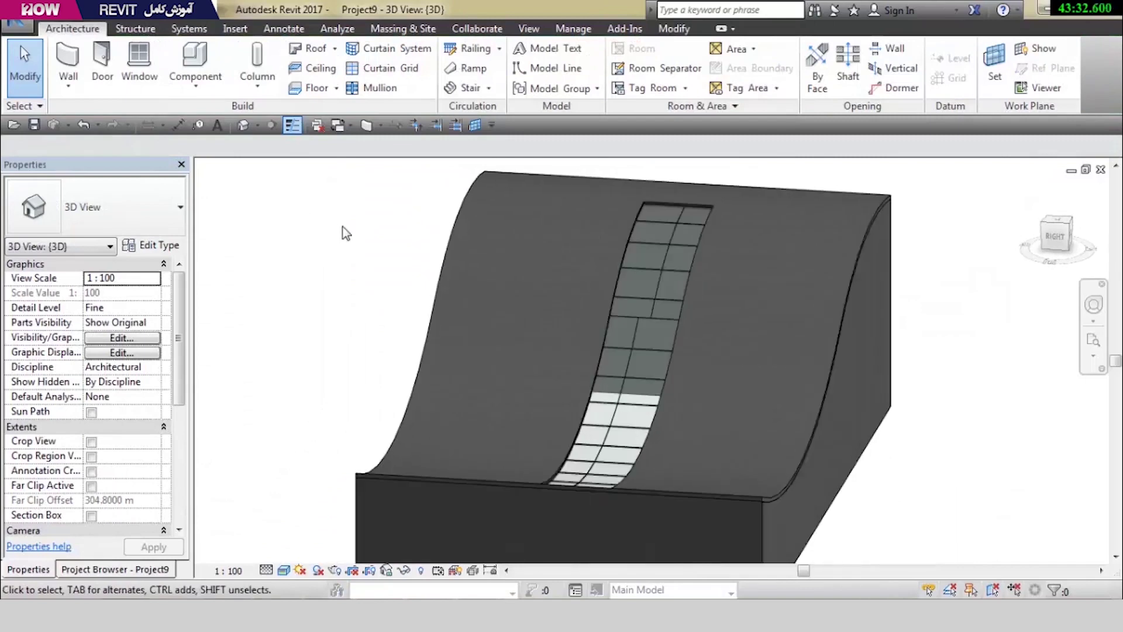
{"action": "scroll", "coordinate": [609, 327], "scroll_direction": "up", "scroll_amount": 5}
{"action": "middle_click_drag", "start_coordinate": [608, 326], "coordinate": [561, 342], "text": "shift"}
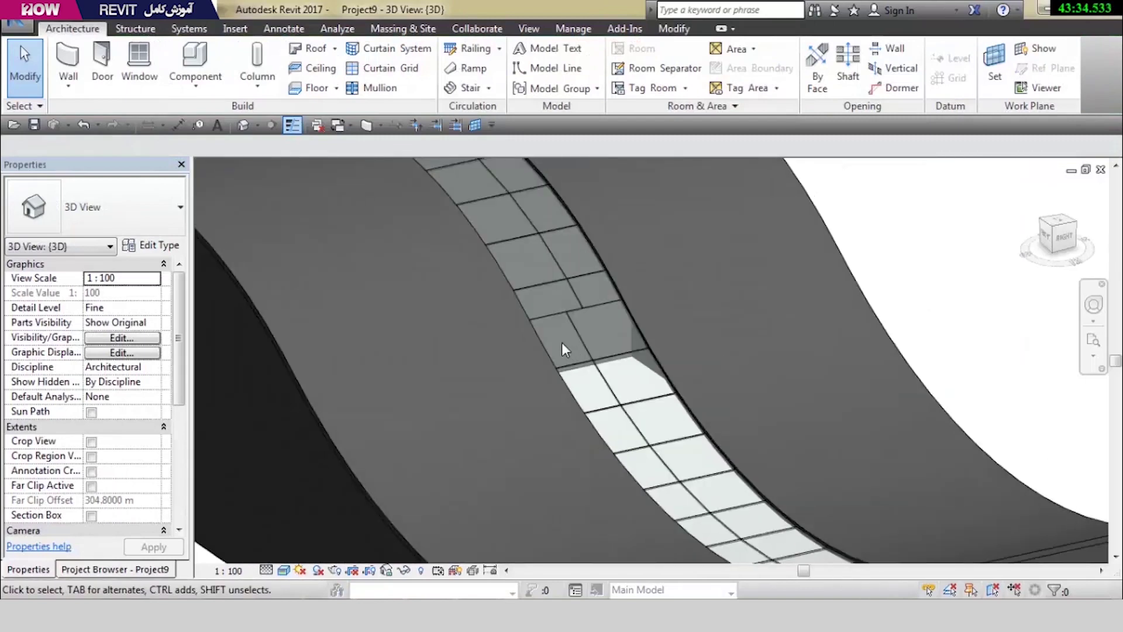
{"action": "left_click", "coordinate": [604, 268]}
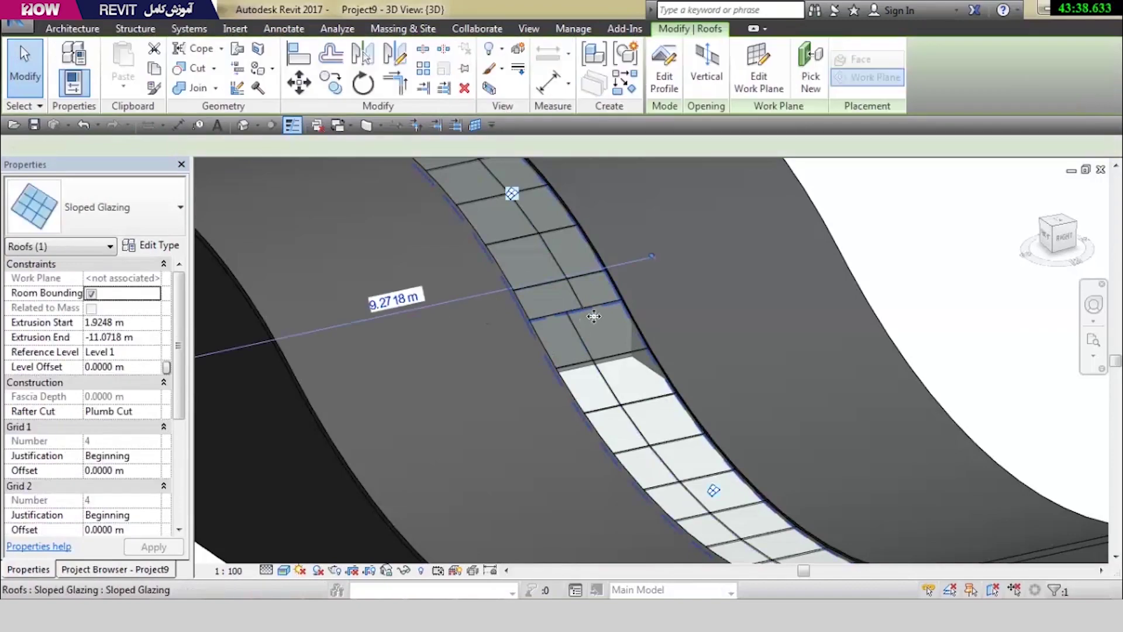
{"action": "scroll", "coordinate": [593, 316], "scroll_direction": "down", "scroll_amount": 5}
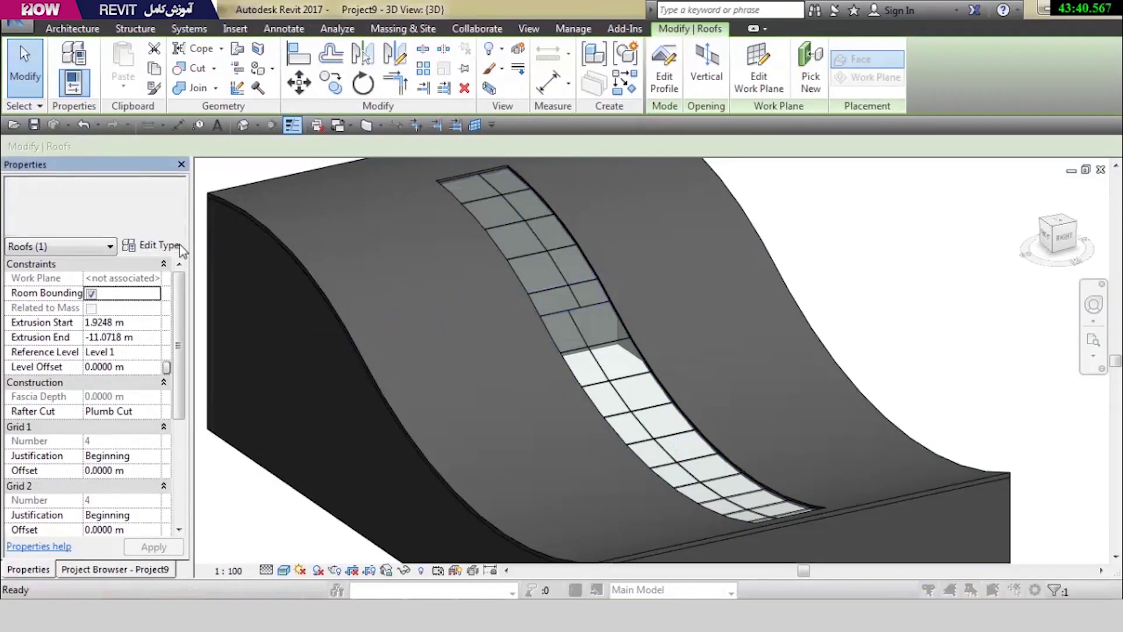
Change the glazing type's Grid 2 layout to None and confirm
{"action": "left_click", "coordinate": [157, 245]}
{"action": "left_click", "coordinate": [384, 323]}
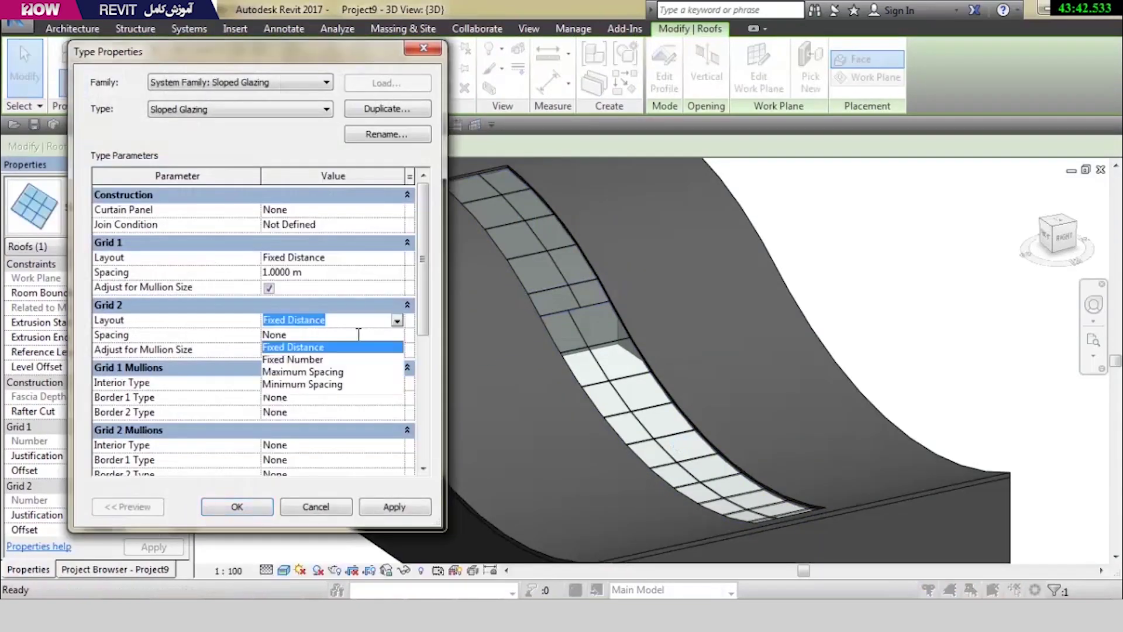
{"action": "left_click", "coordinate": [351, 337]}
{"action": "left_click", "coordinate": [397, 321]}
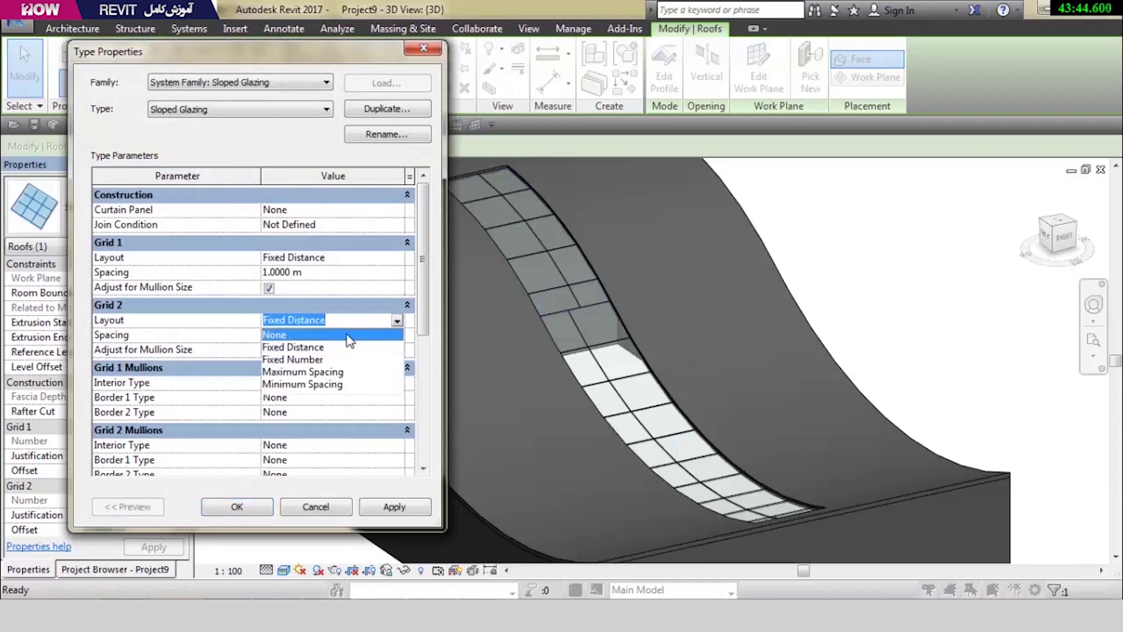
{"action": "left_click", "coordinate": [287, 337]}
{"action": "left_click", "coordinate": [250, 509]}
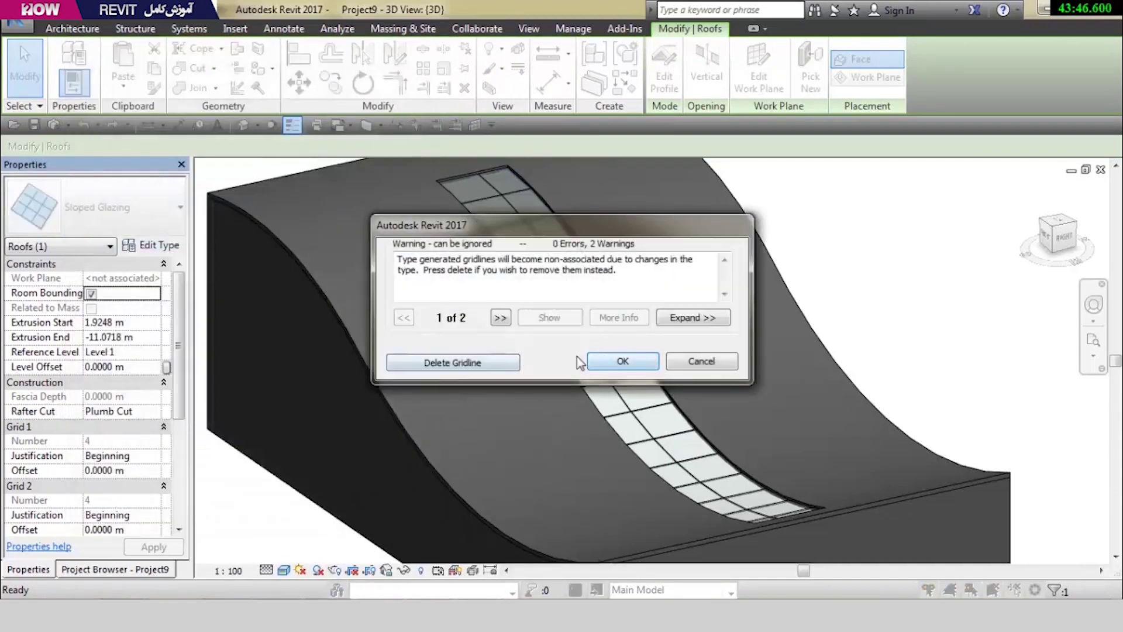
Accept the gridline warning and add a lengthwise curtain gridline through the upper and lower glazing panels
{"action": "left_click", "coordinate": [501, 432]}
{"action": "key", "text": "Escape"}
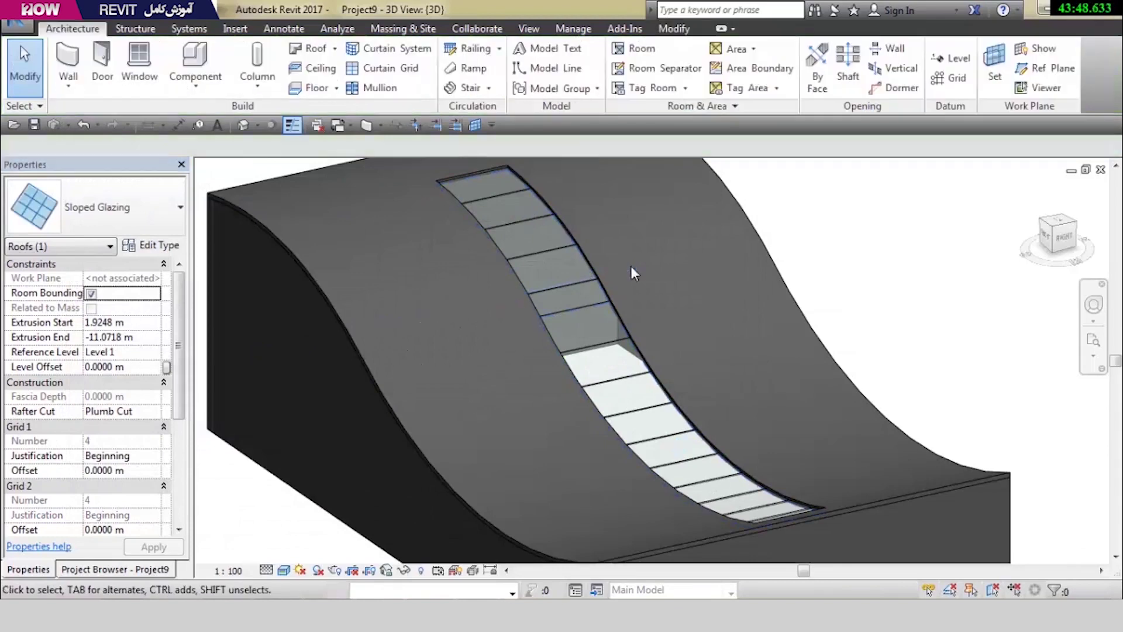
{"action": "left_click", "coordinate": [380, 65]}
{"action": "left_click", "coordinate": [531, 229]}
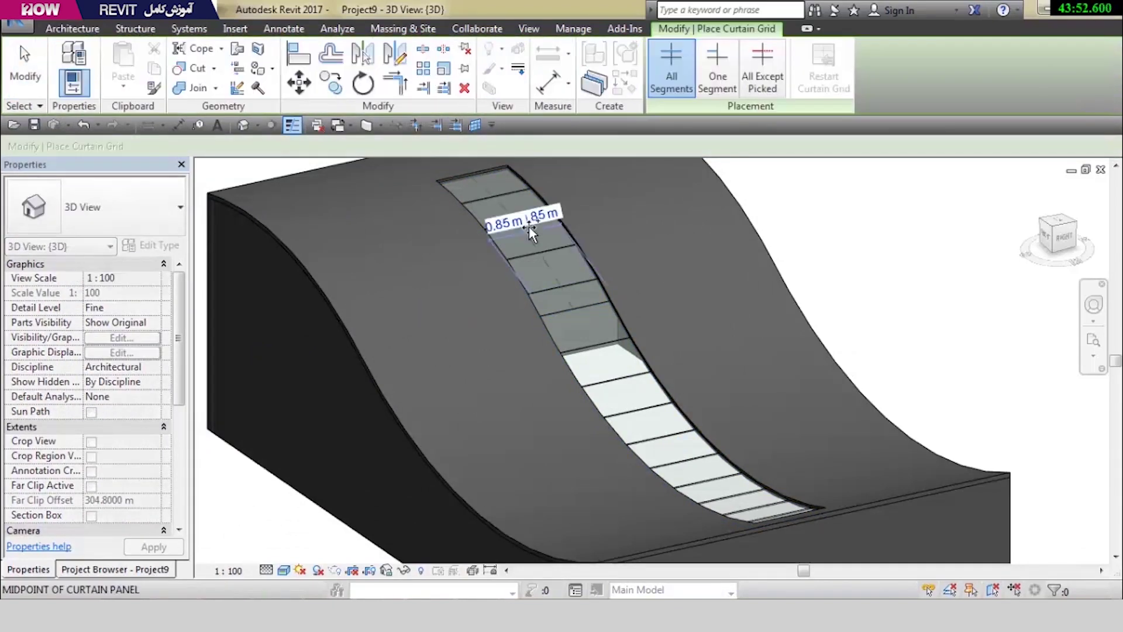
{"action": "left_click", "coordinate": [604, 360]}
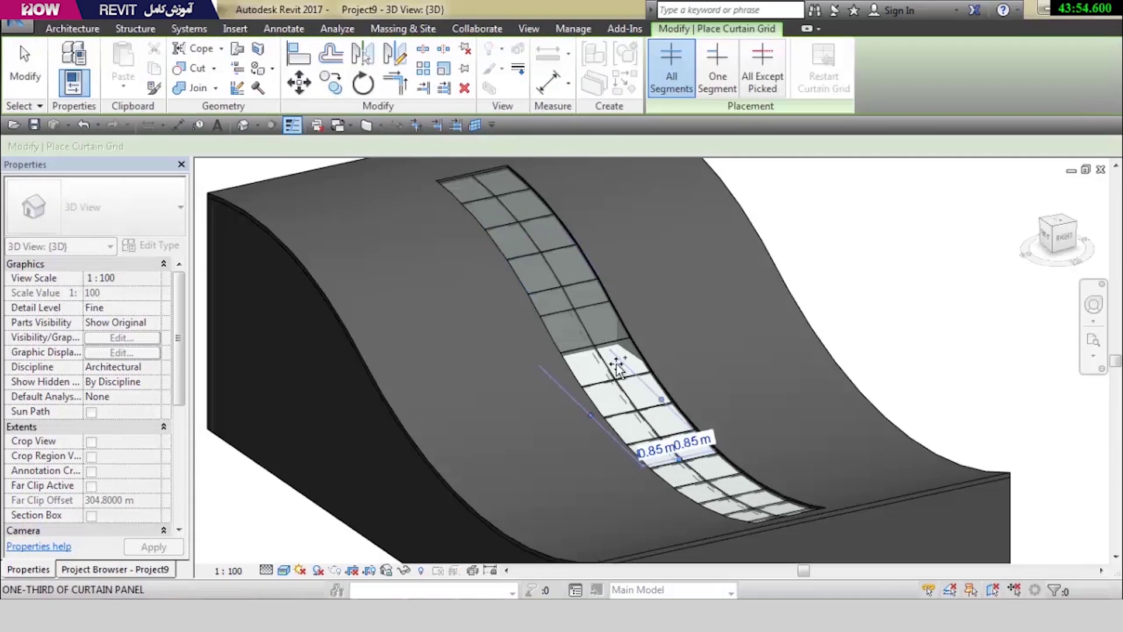
{"action": "middle_click_drag", "start_coordinate": [604, 360], "coordinate": [741, 365], "text": "shift"}
{"action": "key", "text": "Escape"}
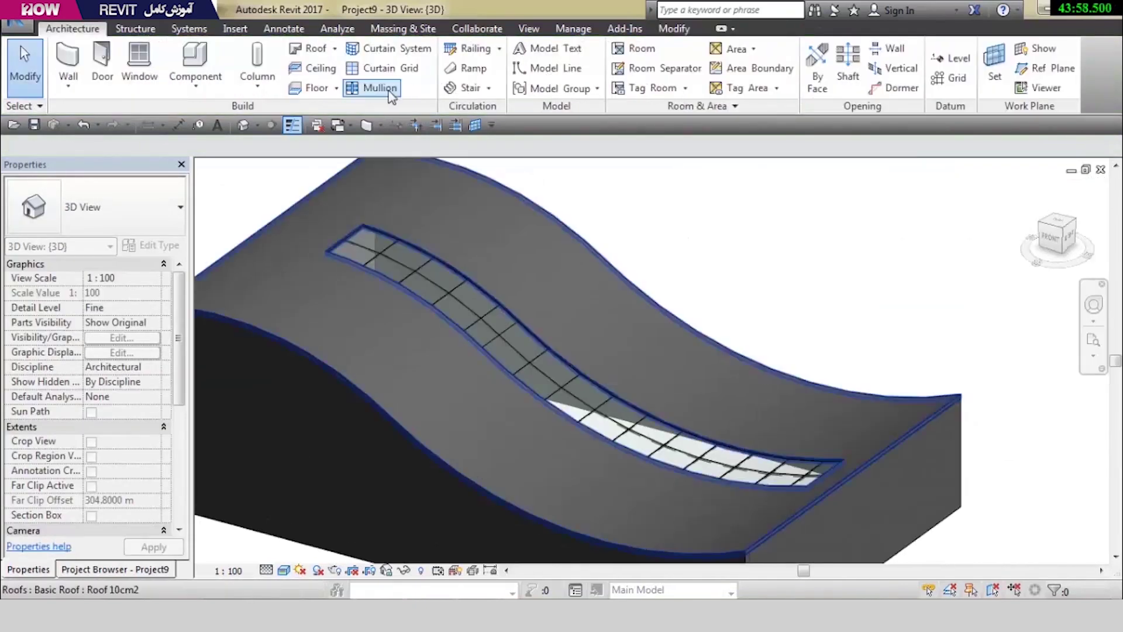
{"action": "left_click", "coordinate": [377, 88]}
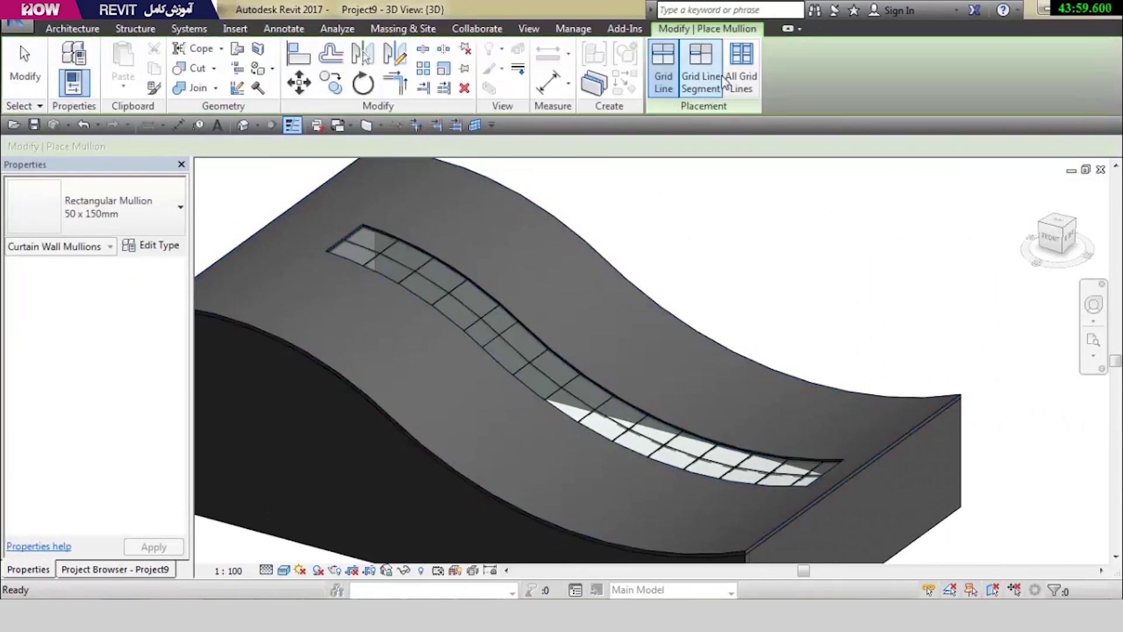
Place Rectangular Mullion 50 x 150mm along the lower and upper glazing gridlines
{"action": "left_click", "coordinate": [529, 363]}
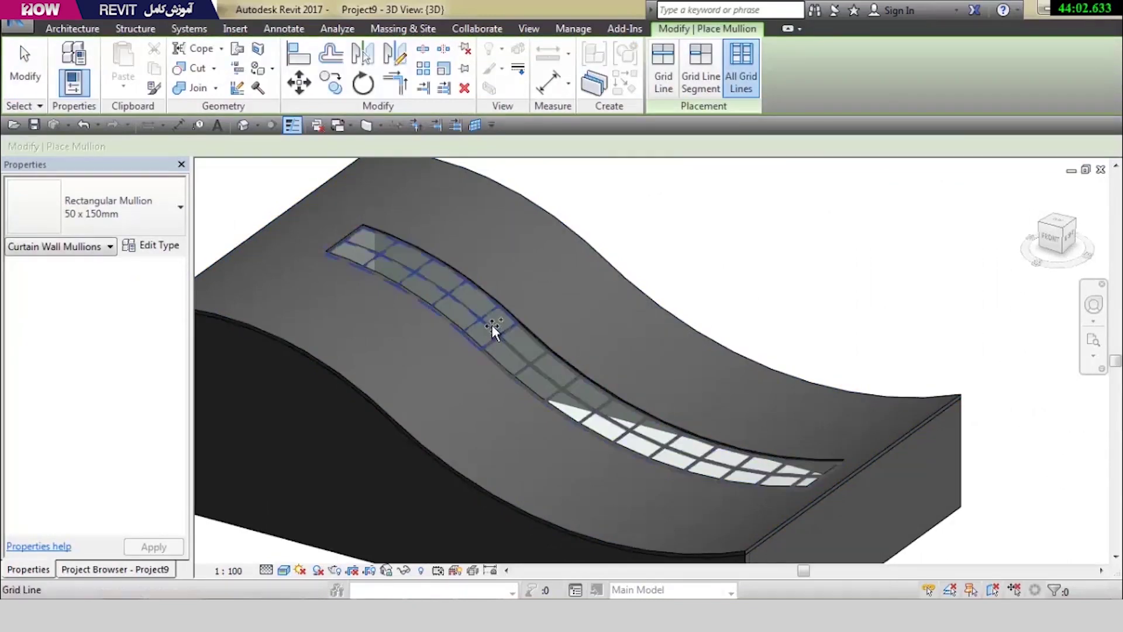
{"action": "left_click", "coordinate": [491, 324]}
{"action": "key", "text": "Escape"}
{"action": "scroll", "coordinate": [574, 377], "scroll_direction": "up", "scroll_amount": 3}
{"action": "key", "text": "Escape"}
Orbit and zoom around the block to inspect the mullioned skylight strip
{"action": "middle_click_drag", "start_coordinate": [466, 341], "coordinate": [669, 402], "text": "shift"}
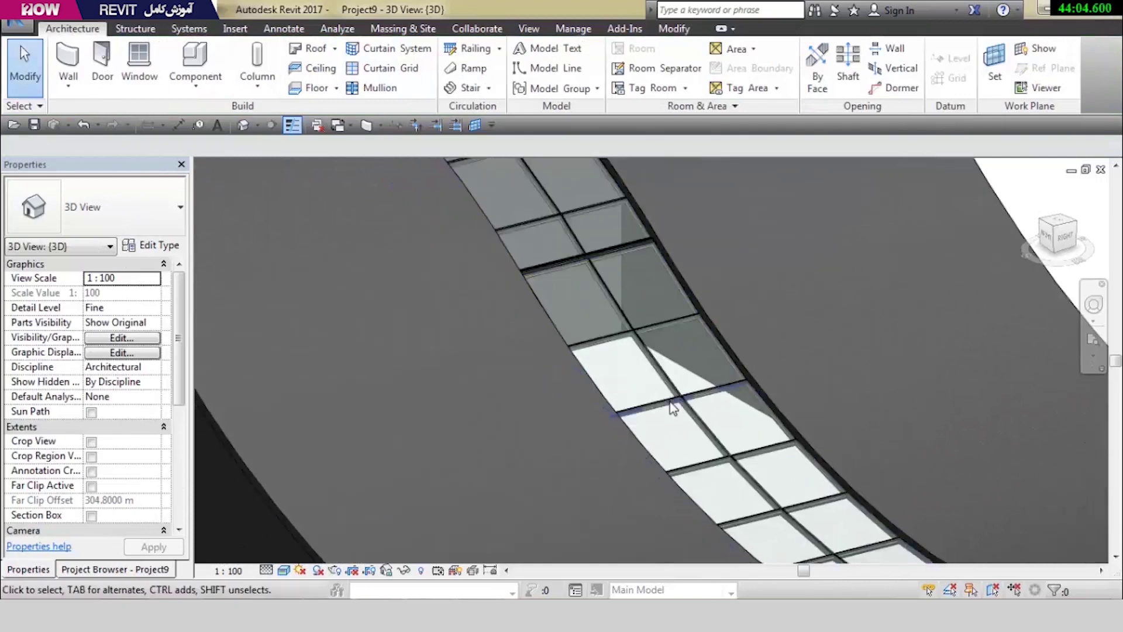
{"action": "scroll", "coordinate": [669, 402], "scroll_direction": "up", "scroll_amount": 3}
{"action": "scroll", "coordinate": [566, 326], "scroll_direction": "up", "scroll_amount": 2}
{"action": "scroll", "coordinate": [566, 327], "scroll_direction": "down", "scroll_amount": 2}
{"action": "scroll", "coordinate": [566, 327], "scroll_direction": "down", "scroll_amount": 4}
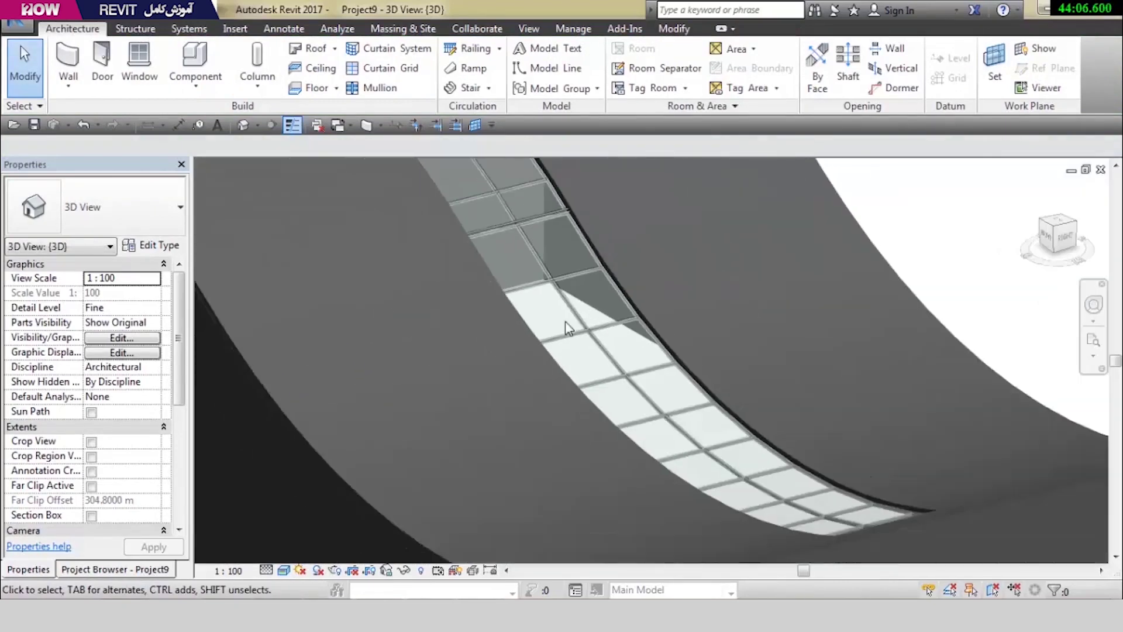
{"action": "scroll", "coordinate": [566, 326], "scroll_direction": "down", "scroll_amount": 5}
{"action": "mouse_move", "coordinate": [576, 321]}
{"action": "middle_mouse_down", "text": "shift"}
{"action": "mouse_move", "coordinate": [797, 358]}
{"action": "mouse_move", "coordinate": [756, 358]}
{"action": "middle_mouse_up", "text": "shift"}
{"action": "scroll", "coordinate": [734, 358], "scroll_direction": "up", "scroll_amount": 3}
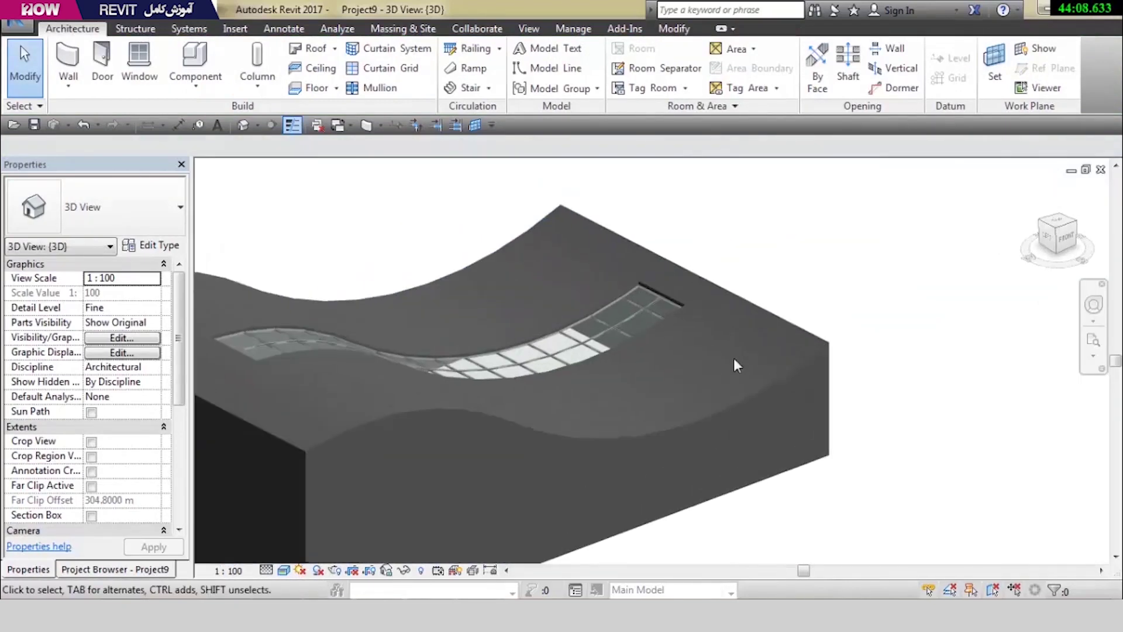
{"action": "scroll", "coordinate": [733, 358], "scroll_direction": "down", "scroll_amount": 2}
{"action": "scroll", "coordinate": [790, 345], "scroll_direction": "down", "scroll_amount": 3}
{"action": "mouse_move", "coordinate": [686, 442]}
{"action": "middle_mouse_down", "text": "shift"}
{"action": "mouse_move", "coordinate": [464, 394]}
{"action": "mouse_move", "coordinate": [514, 444]}
{"action": "middle_mouse_up", "text": "shift"}
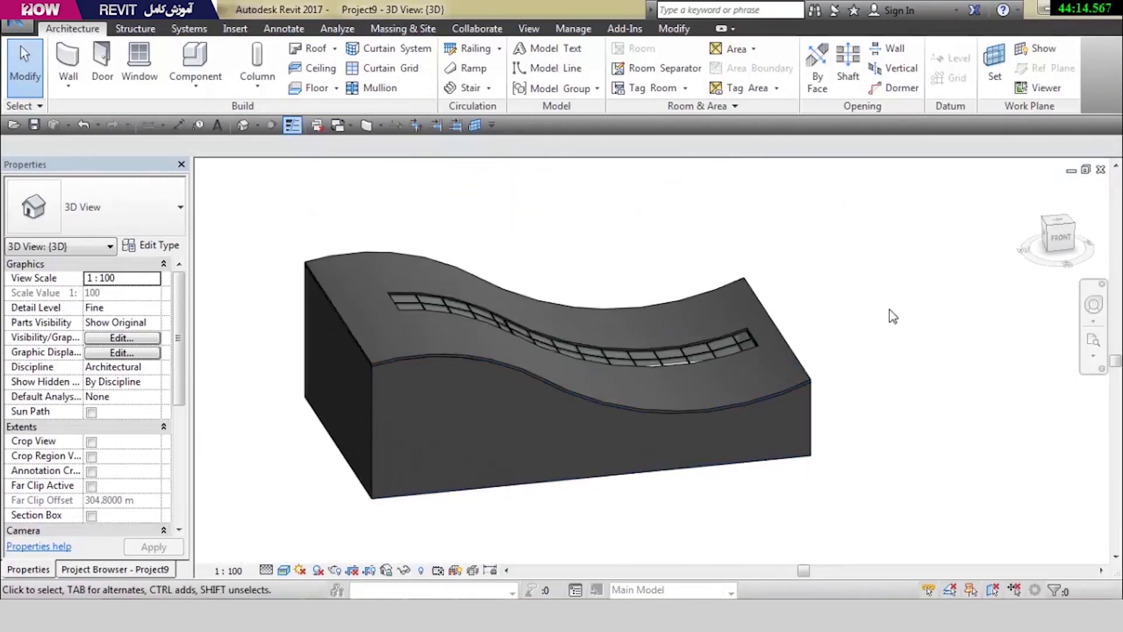
In top view, draw a rectangle of Wall 20cm2 walls, about 5.4 m by 8 m, right of the roof
{"action": "left_click", "coordinate": [1062, 228]}
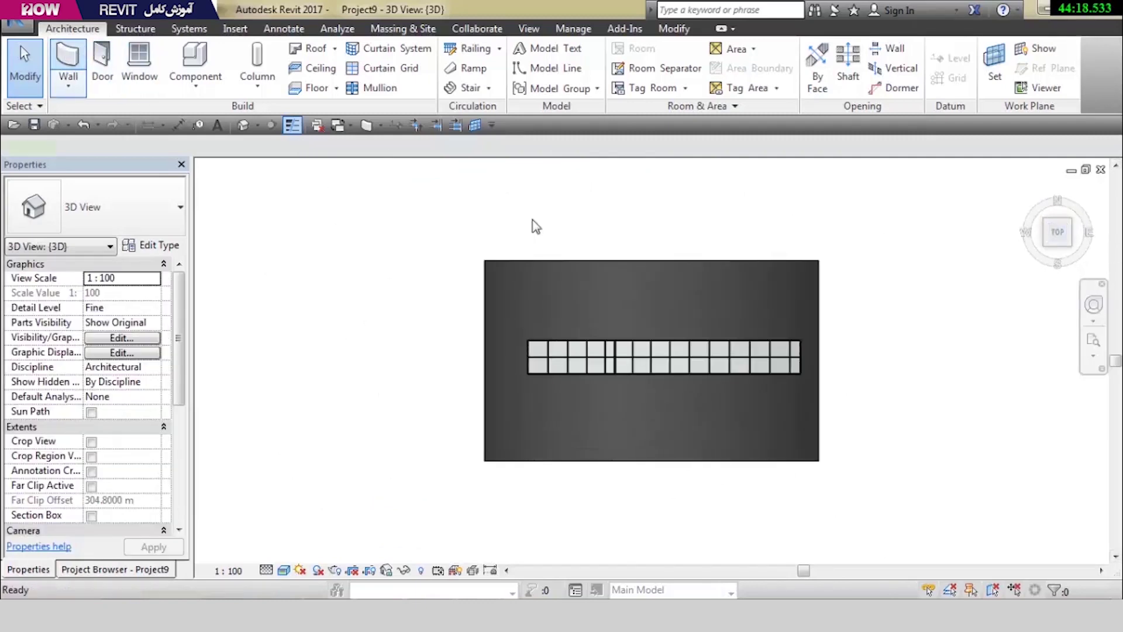
{"action": "middle_click_drag", "start_coordinate": [661, 275], "coordinate": [374, 298]}
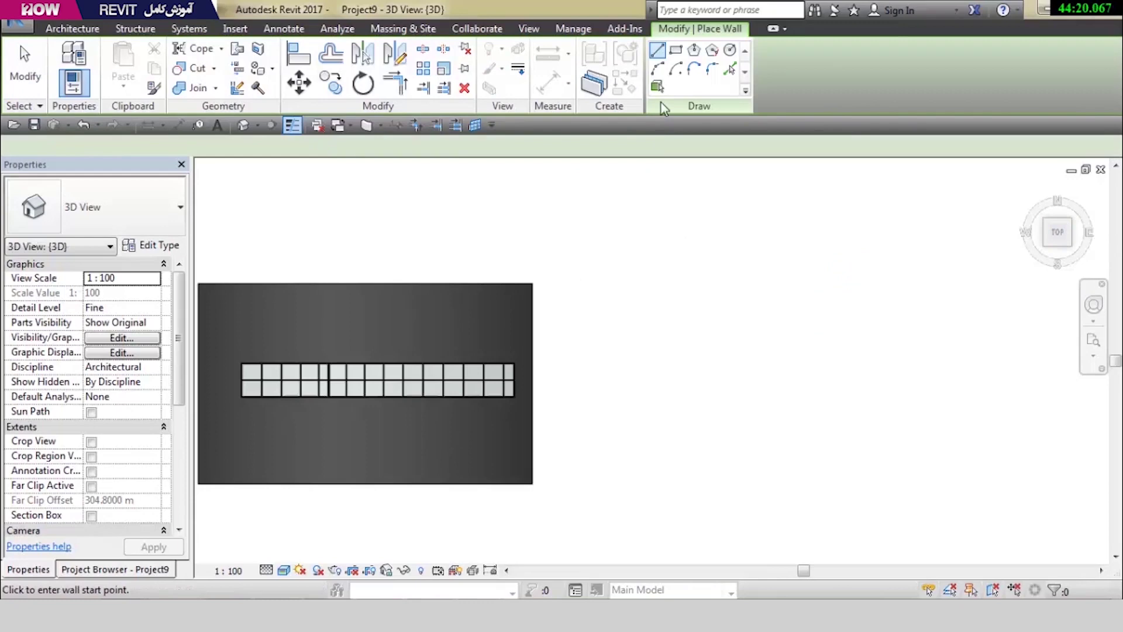
{"action": "left_click", "coordinate": [675, 51]}
{"action": "left_click", "coordinate": [671, 277]}
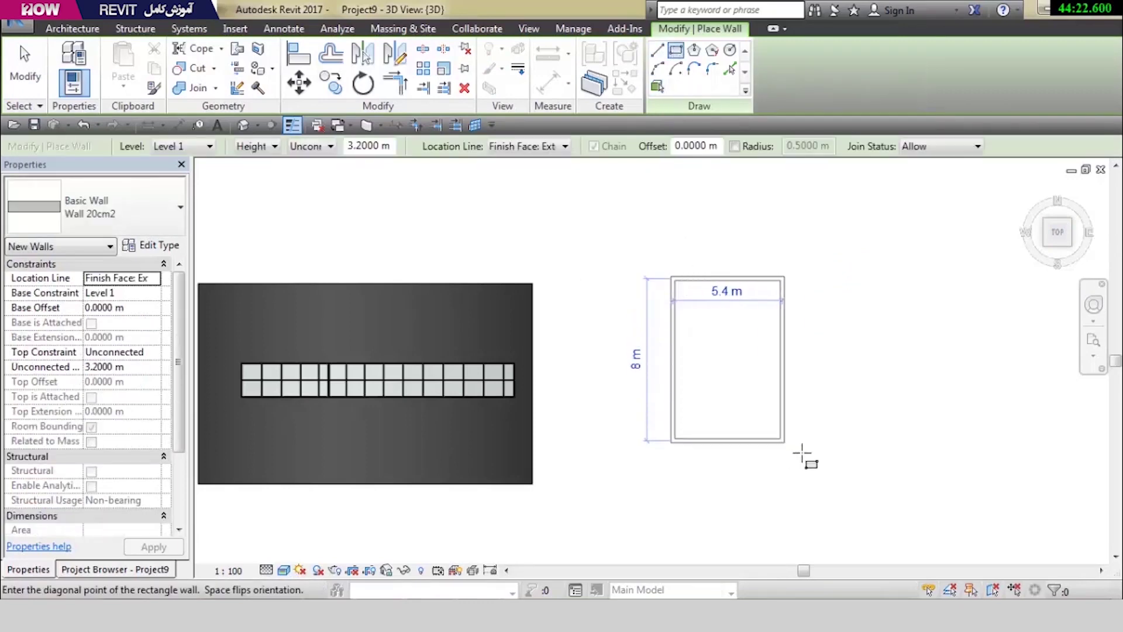
{"action": "left_click", "coordinate": [854, 423]}
{"action": "key", "text": "Escape"}
{"action": "key", "text": "Escape"}
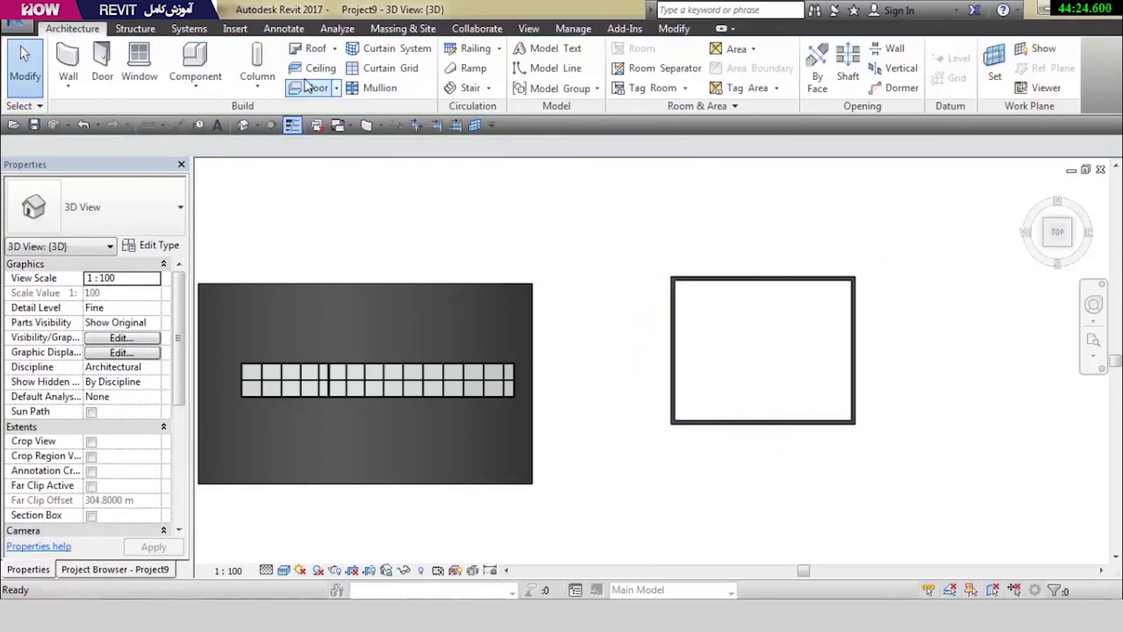
Dismiss the Cannot Use Work Plane warnings and set the work plane to Level 1
{"action": "left_click", "coordinate": [316, 49]}
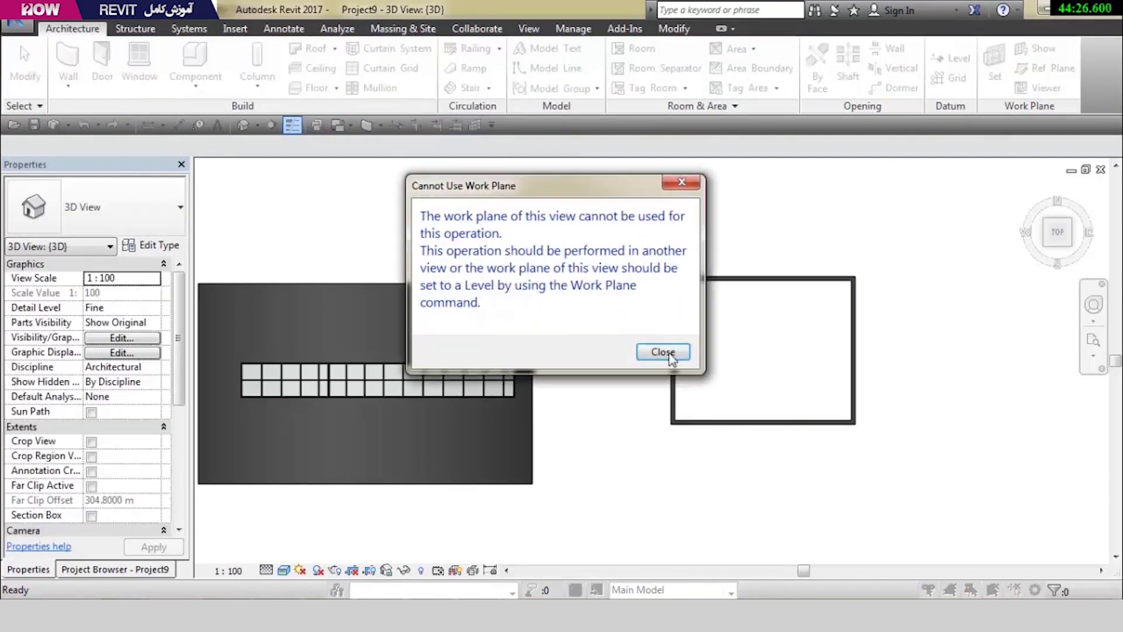
{"action": "left_click", "coordinate": [671, 354]}
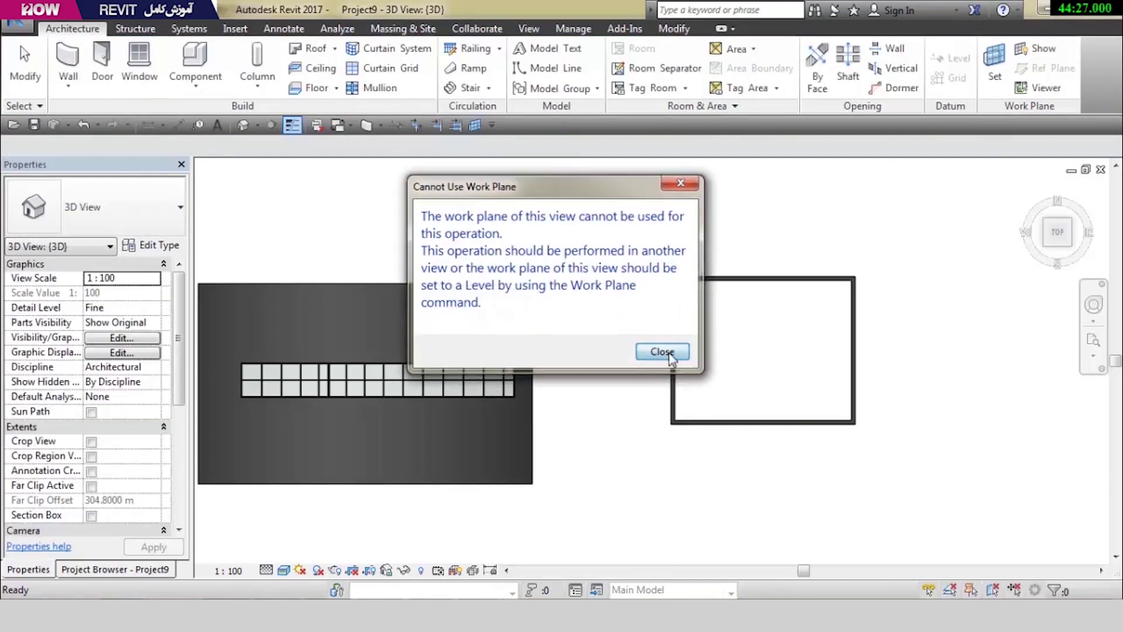
{"action": "left_click", "coordinate": [328, 48]}
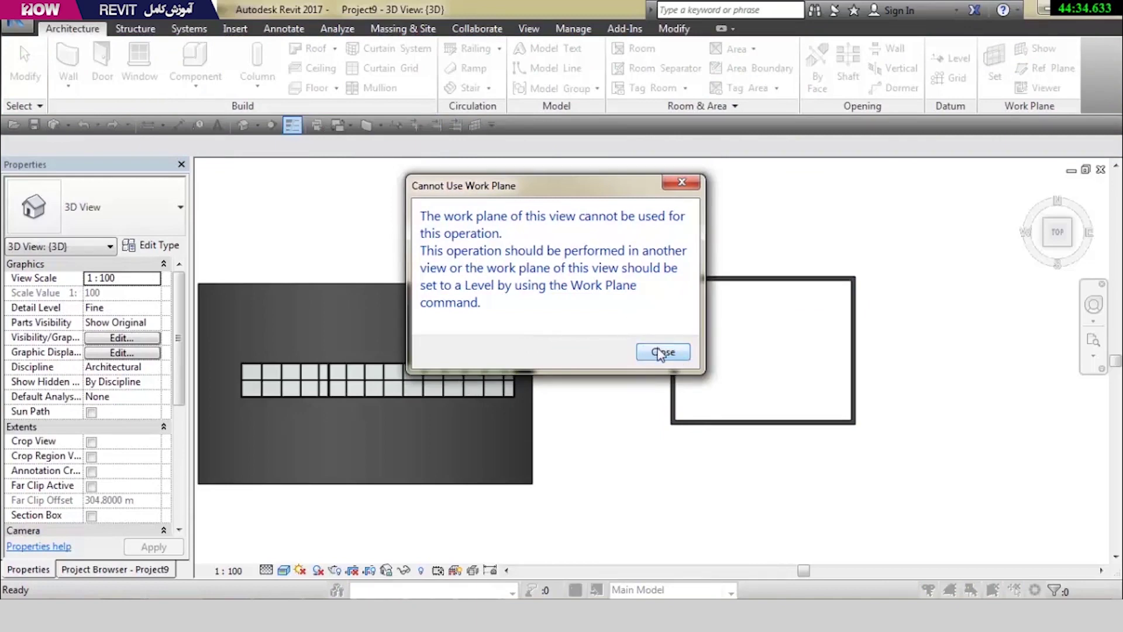
{"action": "left_click", "coordinate": [659, 354]}
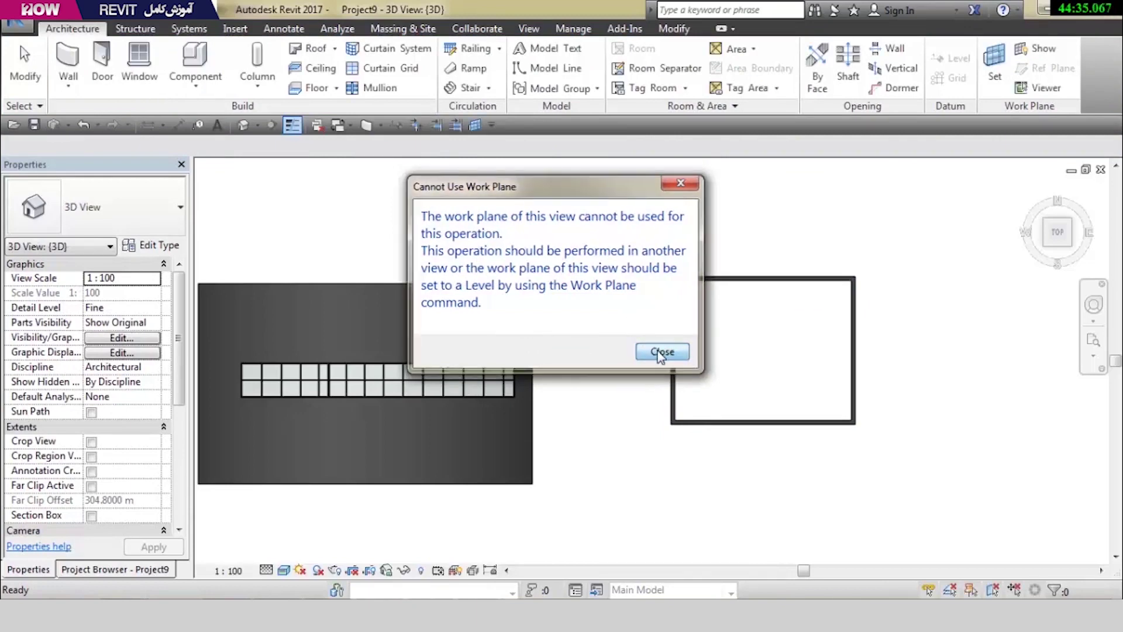
{"action": "left_click", "coordinate": [993, 60]}
{"action": "left_click", "coordinate": [241, 300]}
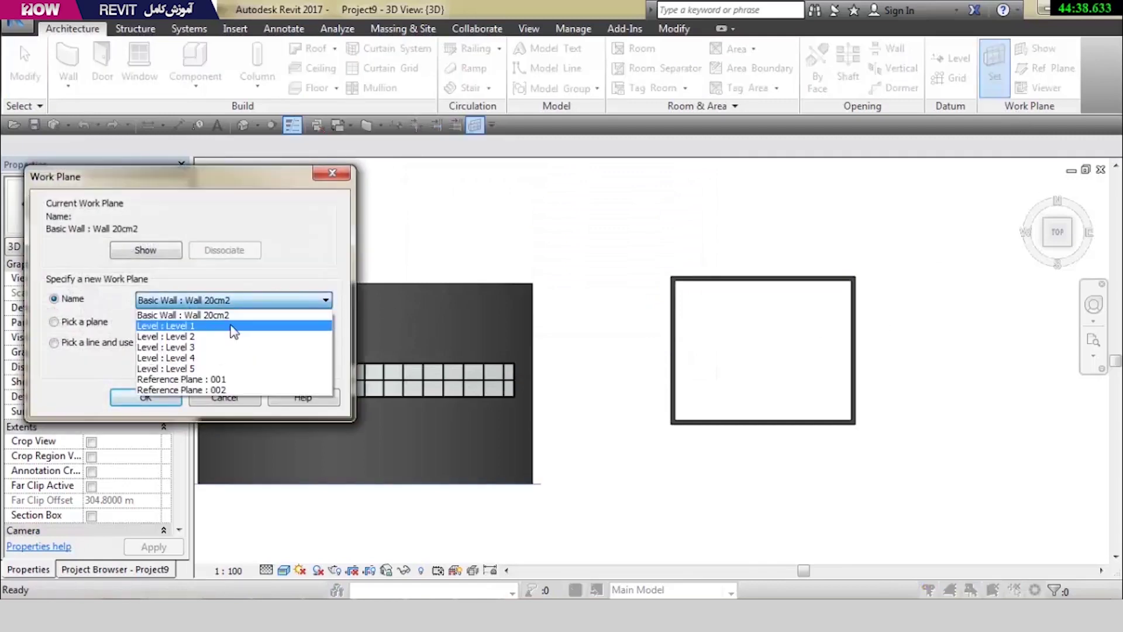
{"action": "left_click", "coordinate": [234, 326]}
{"action": "left_click", "coordinate": [166, 402]}
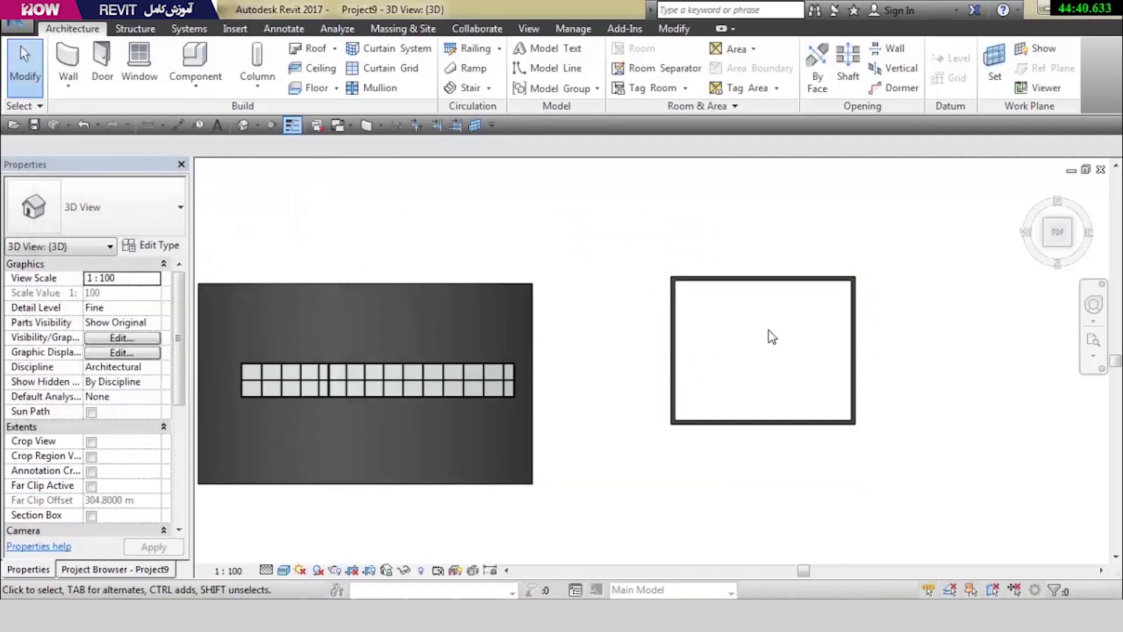
Pan the view and set the work plane to Level 2 instead
{"action": "middle_click_drag", "start_coordinate": [875, 350], "coordinate": [838, 351]}
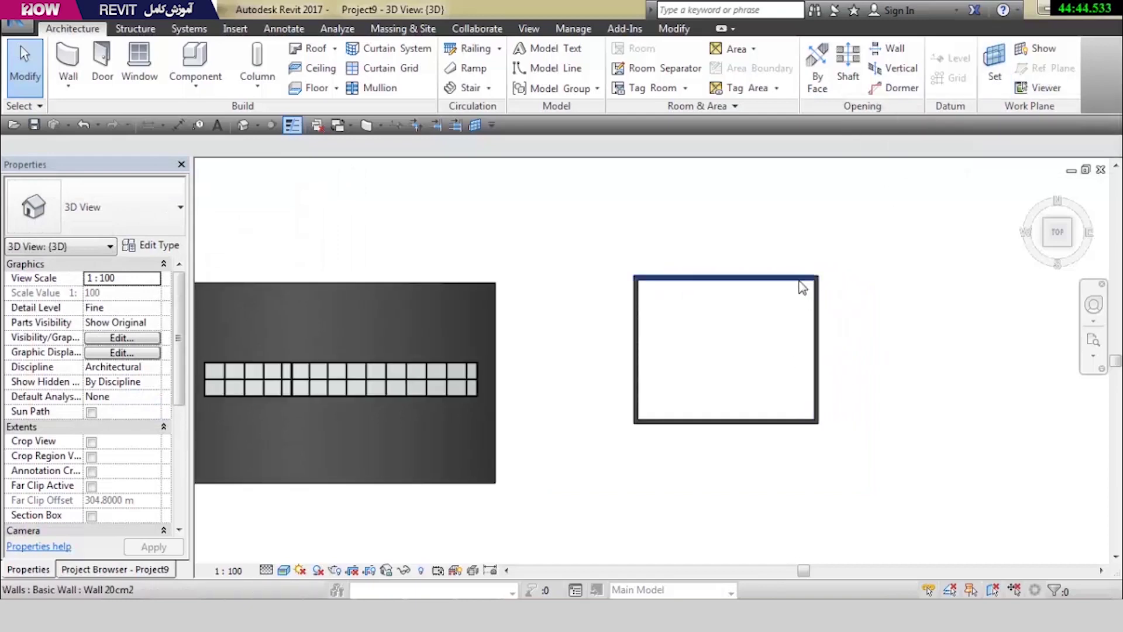
{"action": "scroll", "coordinate": [801, 283], "scroll_direction": "up", "scroll_amount": 2}
{"action": "left_click", "coordinate": [998, 65]}
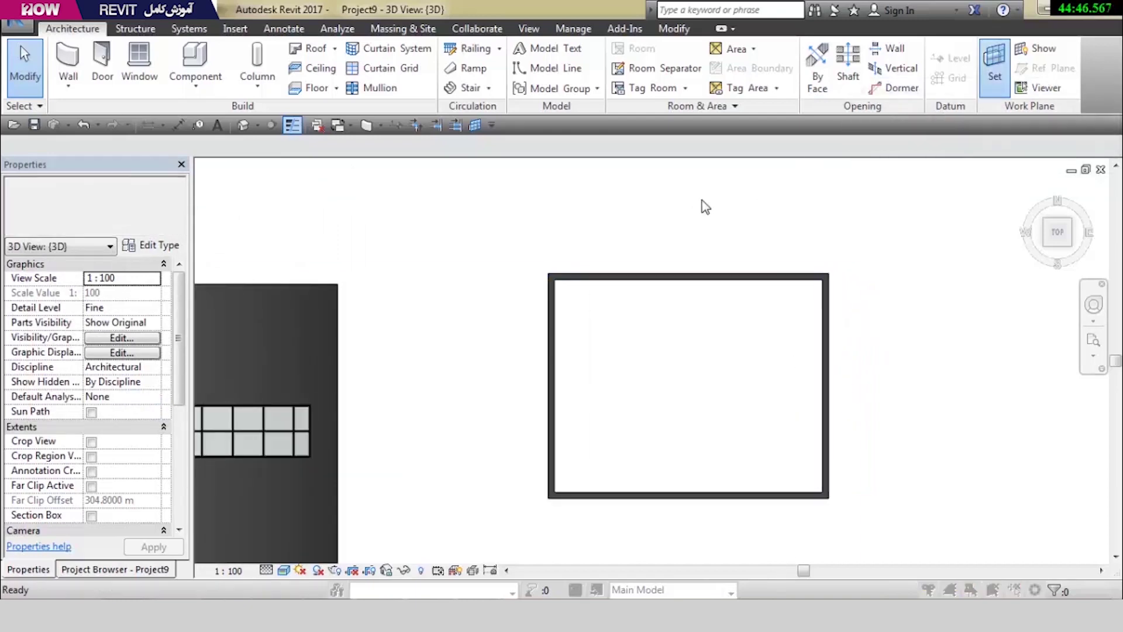
{"action": "left_click", "coordinate": [153, 299]}
{"action": "left_click", "coordinate": [162, 326]}
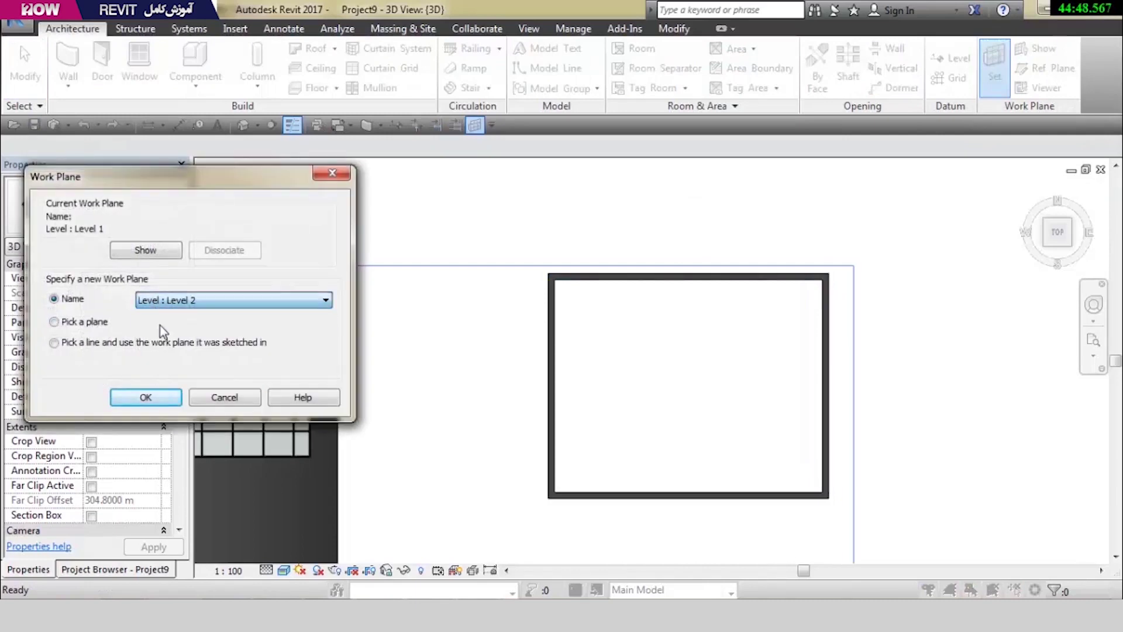
{"action": "left_click", "coordinate": [171, 398]}
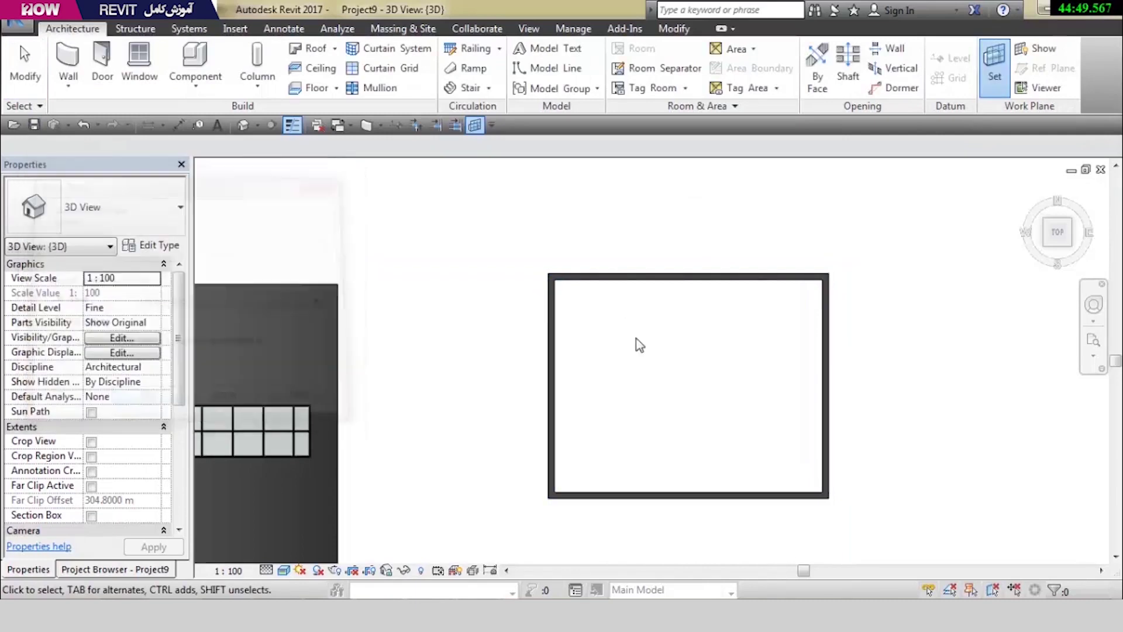
Sketch a rectangular roof footprint over the wall box, finish the 30° roof, and attach the walls
{"action": "left_click", "coordinate": [314, 53]}
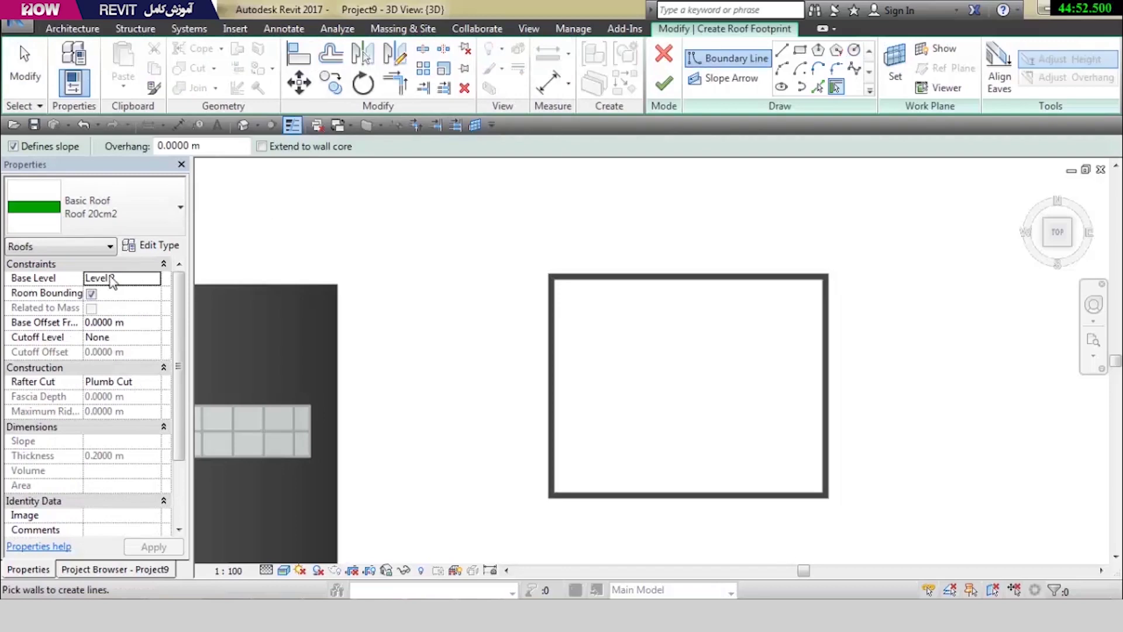
{"action": "left_click", "coordinate": [806, 53]}
{"action": "left_click", "coordinate": [549, 275]}
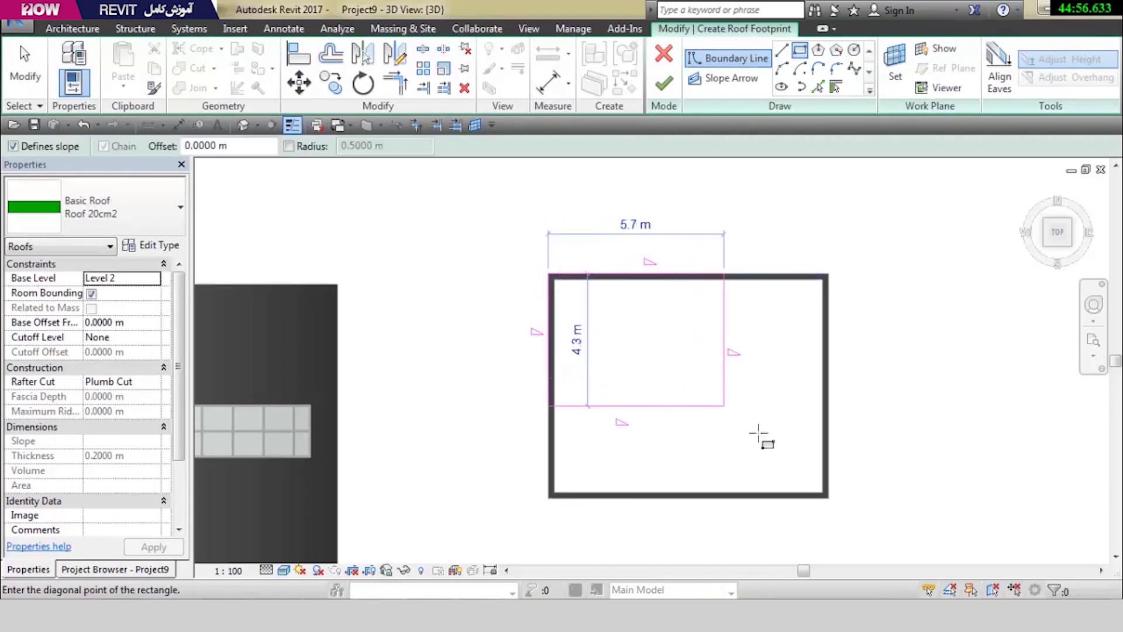
{"action": "left_click", "coordinate": [826, 496]}
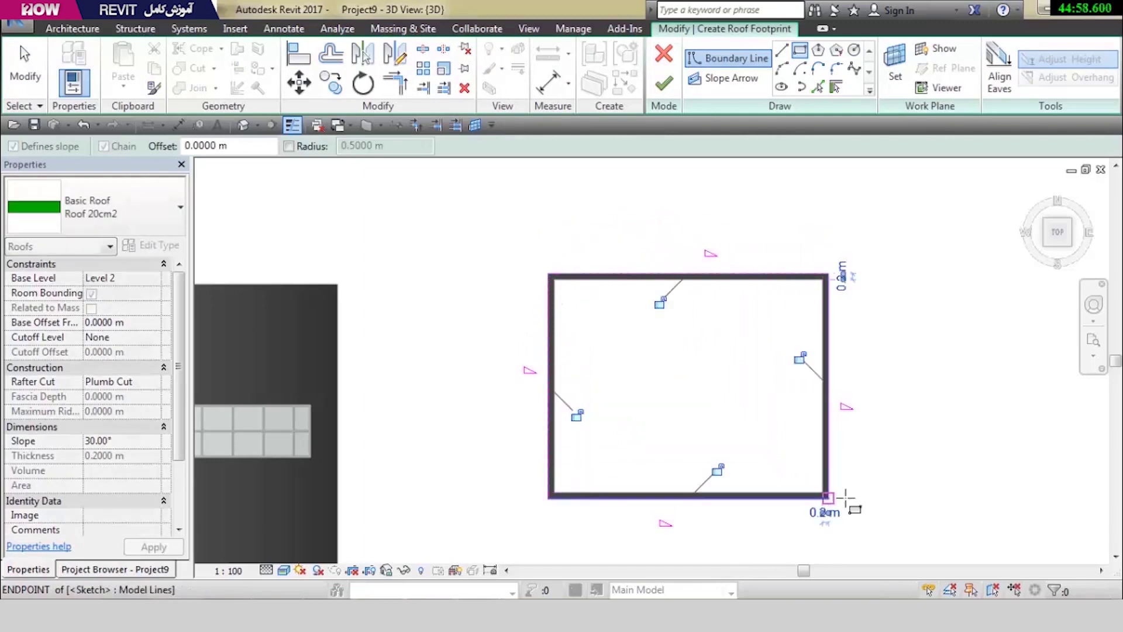
{"action": "left_click", "coordinate": [663, 84]}
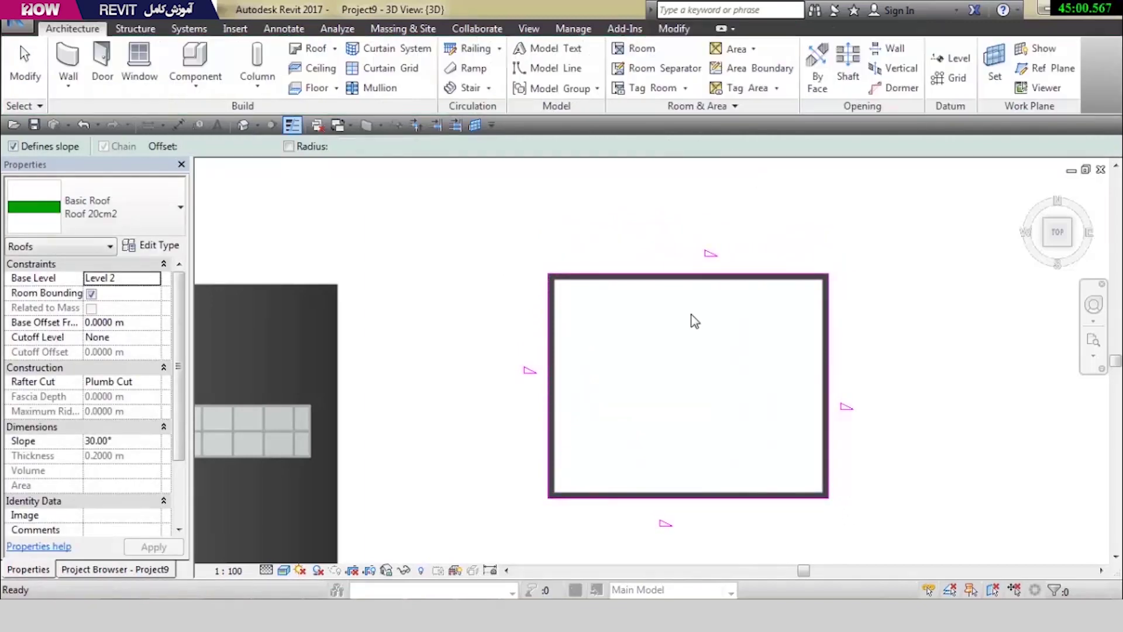
{"action": "left_click", "coordinate": [607, 322]}
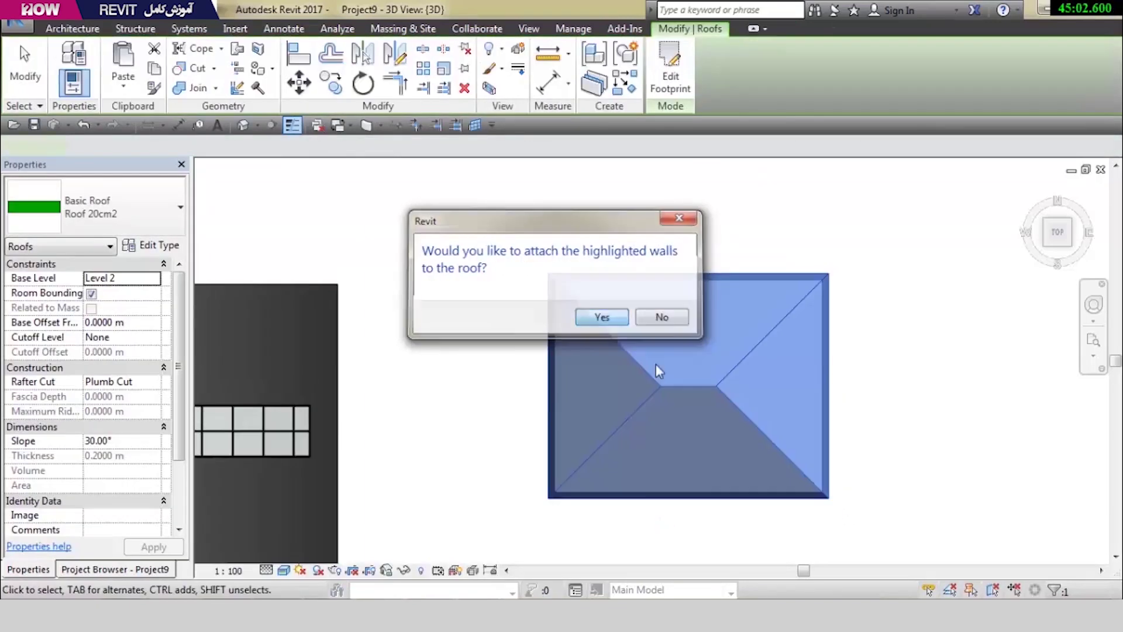
{"action": "middle_click_drag", "start_coordinate": [691, 489], "coordinate": [722, 201], "text": "shift"}
Change the hipped roof's family to Sloped Glazing with Grid 2 at Fixed Distance 1 m
{"action": "left_click", "coordinate": [153, 244]}
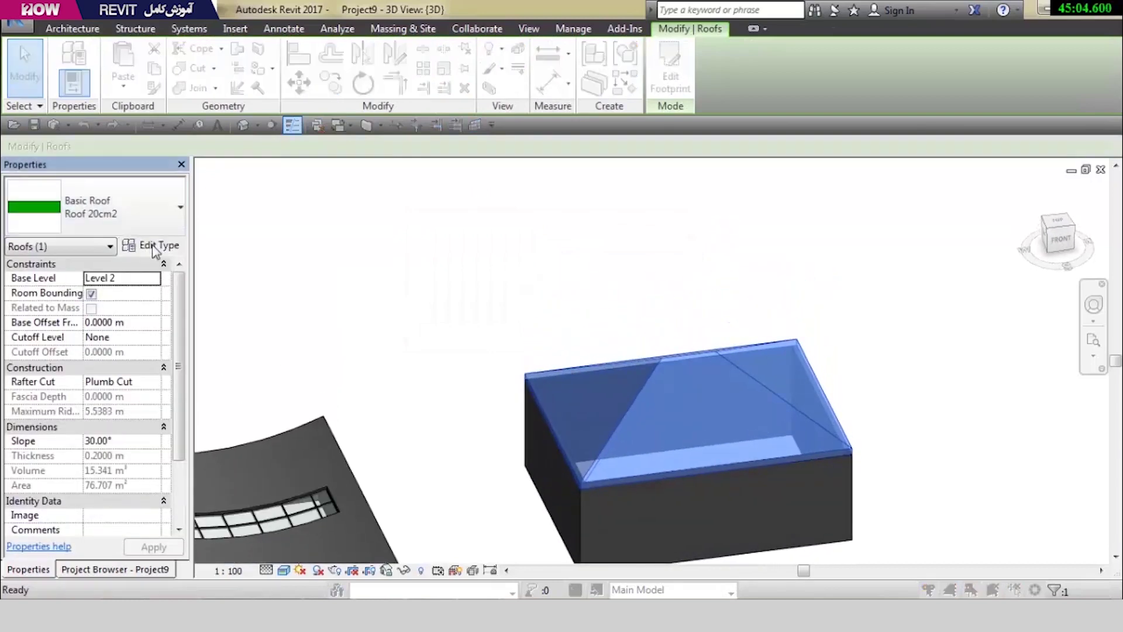
{"action": "left_click", "coordinate": [283, 88]}
{"action": "left_click", "coordinate": [318, 104]}
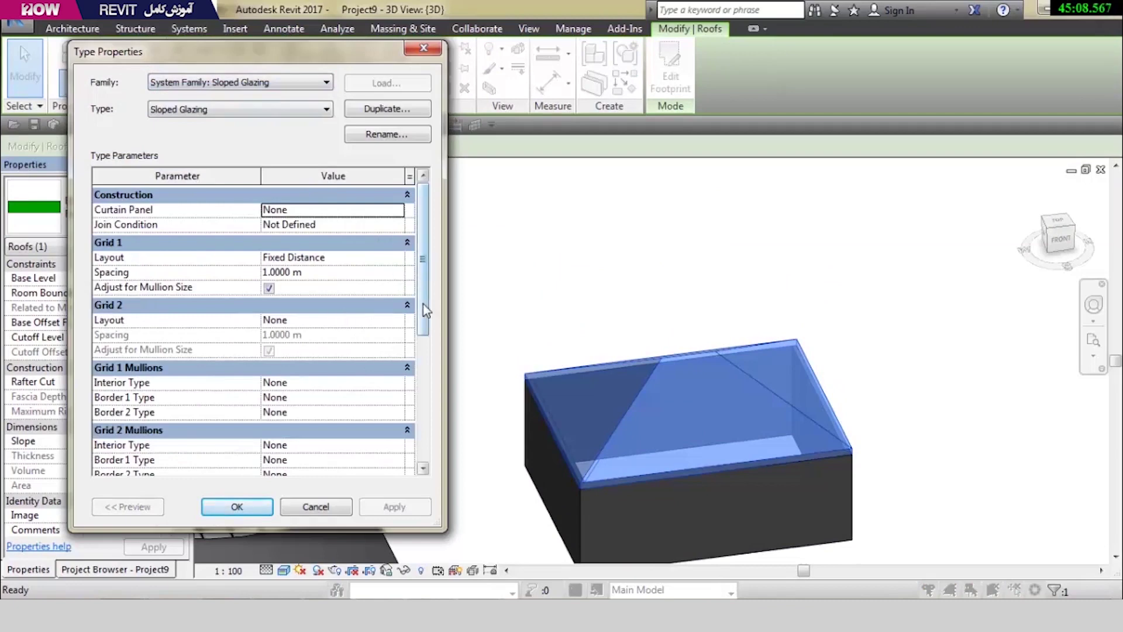
{"action": "left_click", "coordinate": [393, 323]}
{"action": "left_click", "coordinate": [303, 349]}
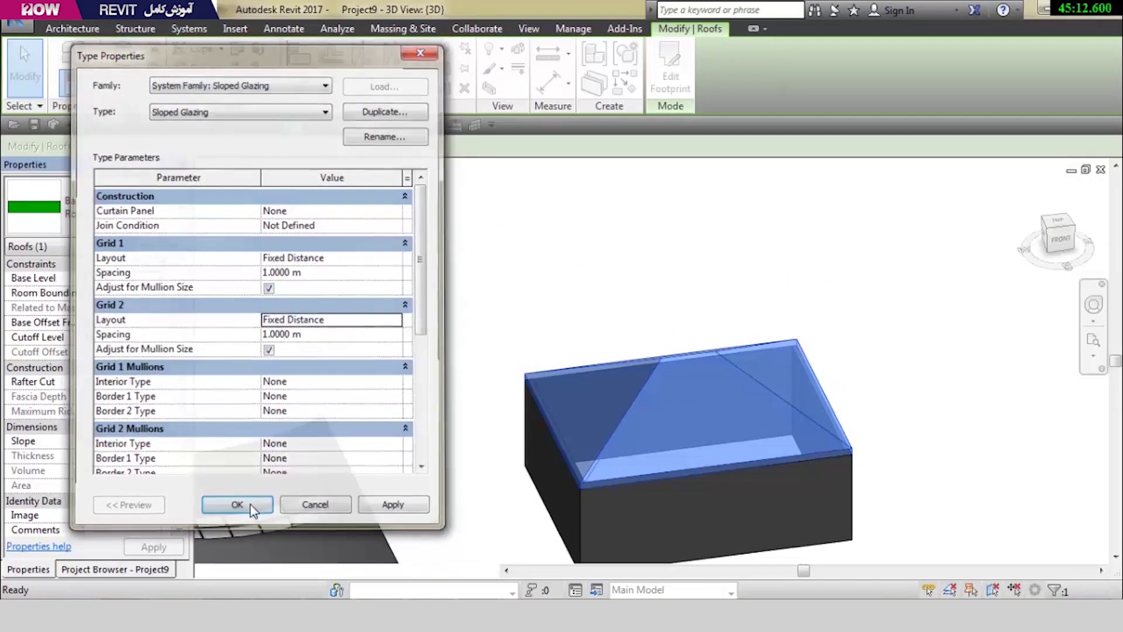
{"action": "left_click", "coordinate": [252, 506]}
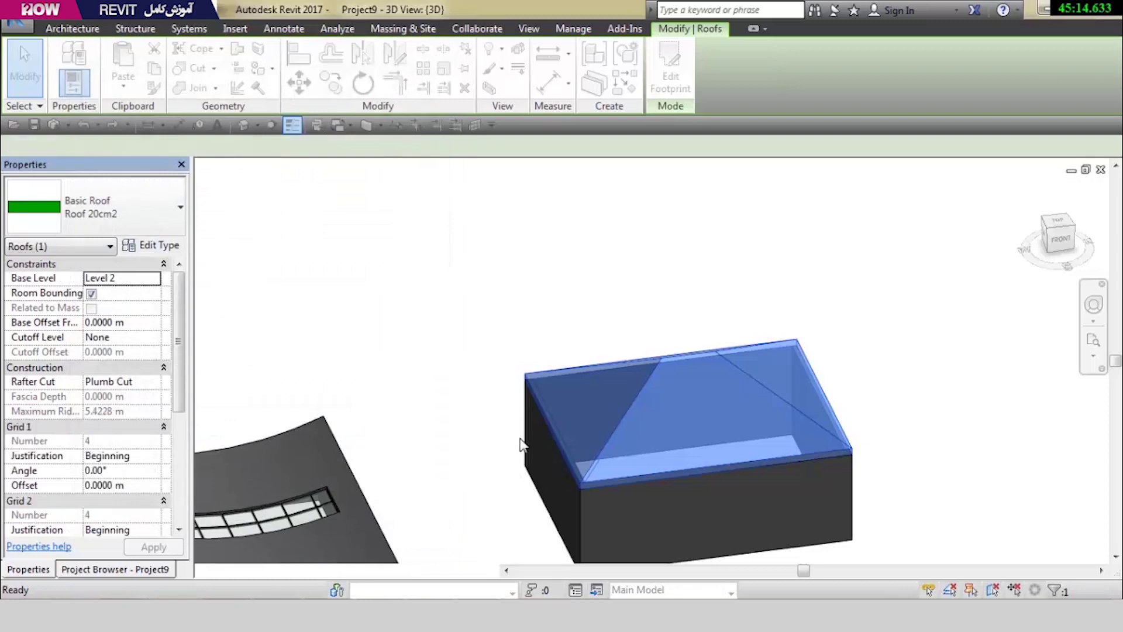
{"action": "left_click", "coordinate": [629, 328]}
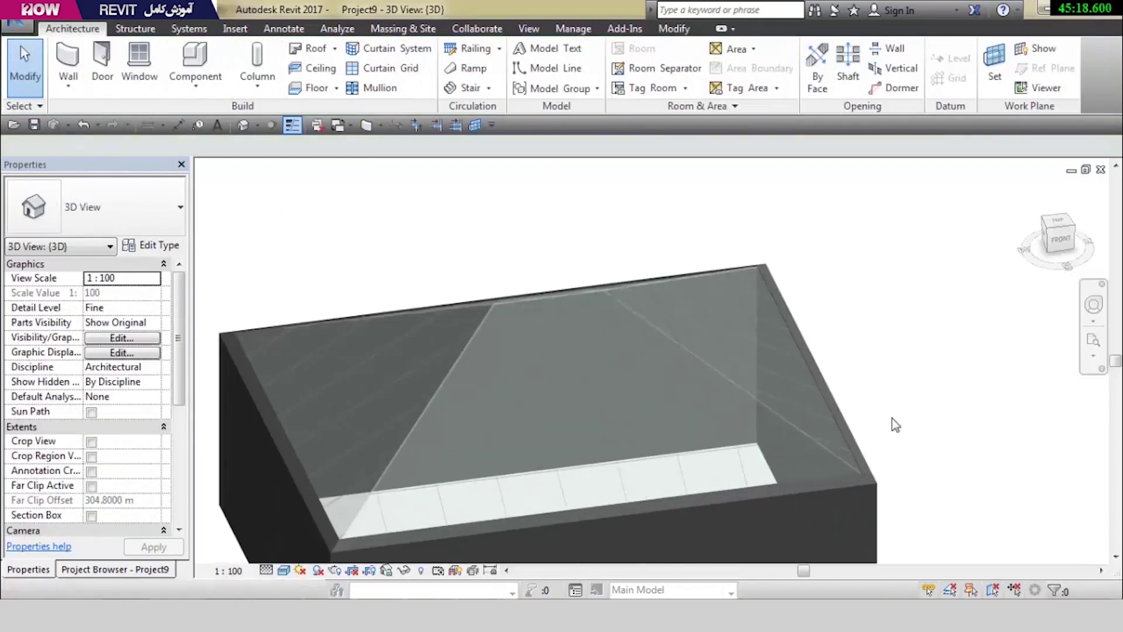
{"action": "mouse_move", "coordinate": [827, 426]}
{"action": "middle_mouse_down", "text": "shift"}
{"action": "mouse_move", "coordinate": [895, 414]}
{"action": "mouse_move", "coordinate": [747, 211]}
{"action": "mouse_move", "coordinate": [676, 181]}
{"action": "mouse_move", "coordinate": [597, 293]}
{"action": "mouse_move", "coordinate": [929, 373]}
{"action": "mouse_move", "coordinate": [1012, 354]}
{"action": "mouse_move", "coordinate": [990, 326]}
{"action": "middle_mouse_up", "text": "shift"}
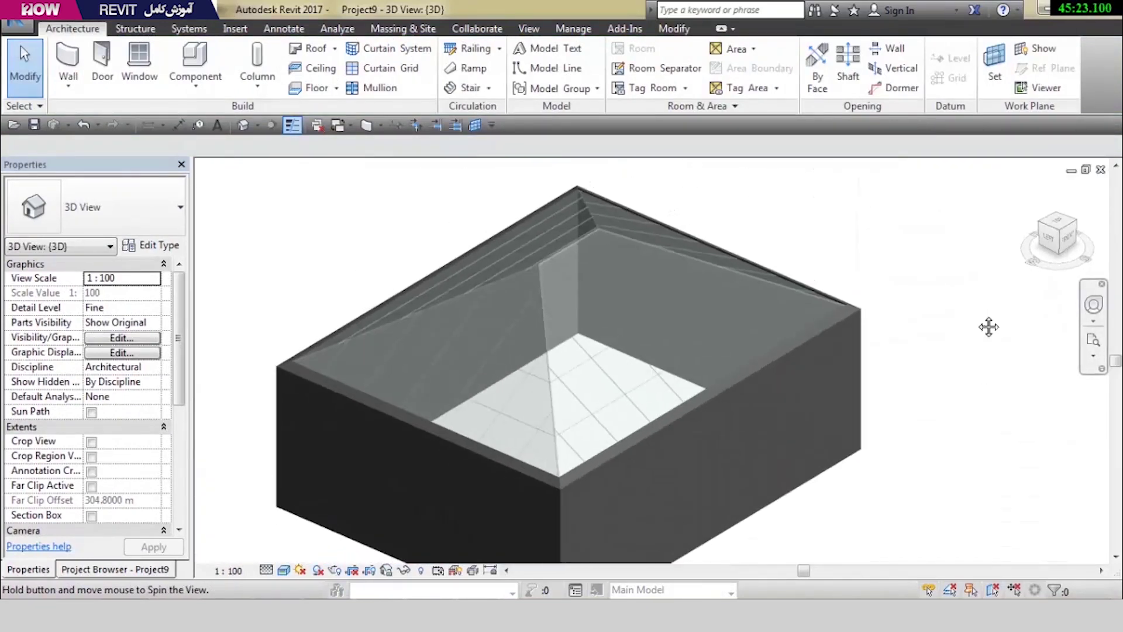
Place 50 x 150mm rectangular mullions on all grid lines of the right, front-left and back-right roof faces
{"action": "left_click", "coordinate": [384, 89]}
{"action": "left_click", "coordinate": [743, 65]}
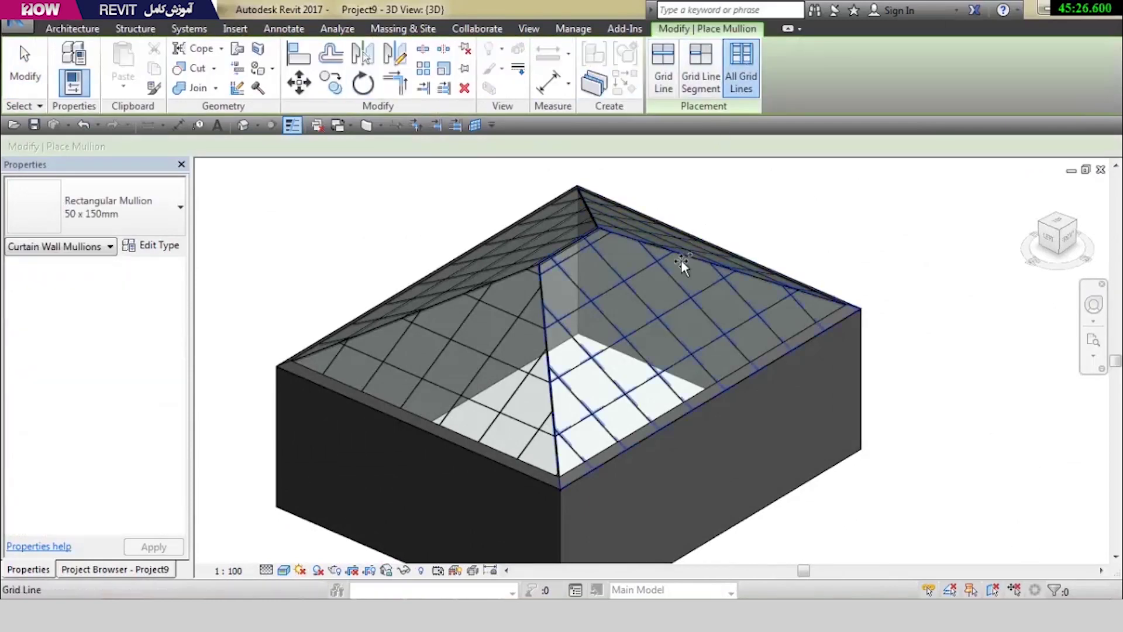
{"action": "left_click", "coordinate": [513, 337]}
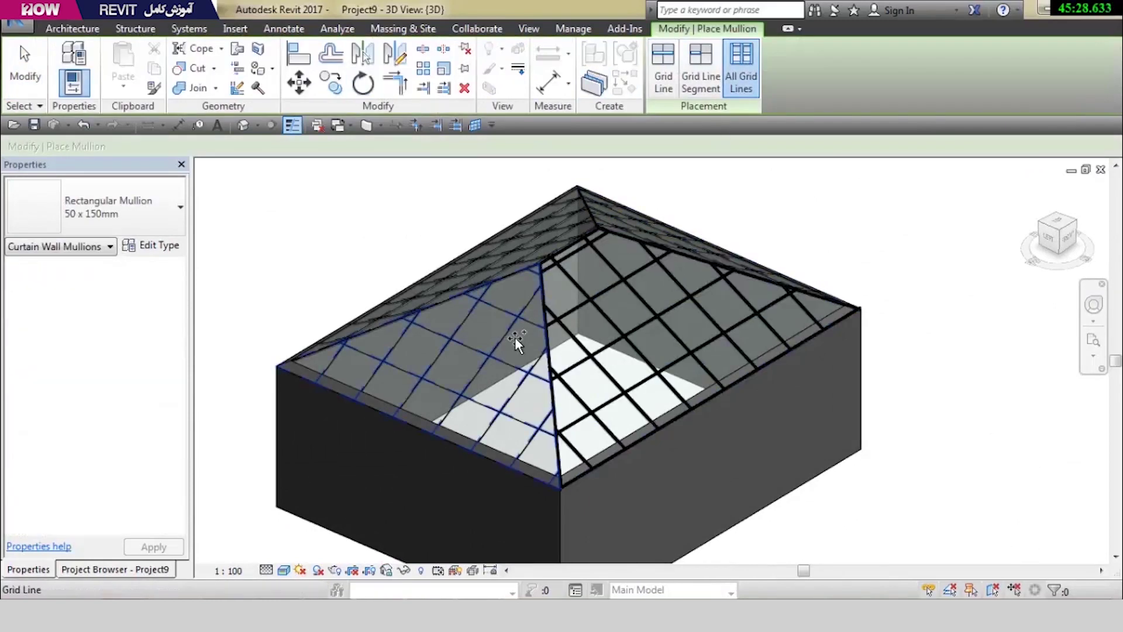
{"action": "left_click", "coordinate": [536, 265]}
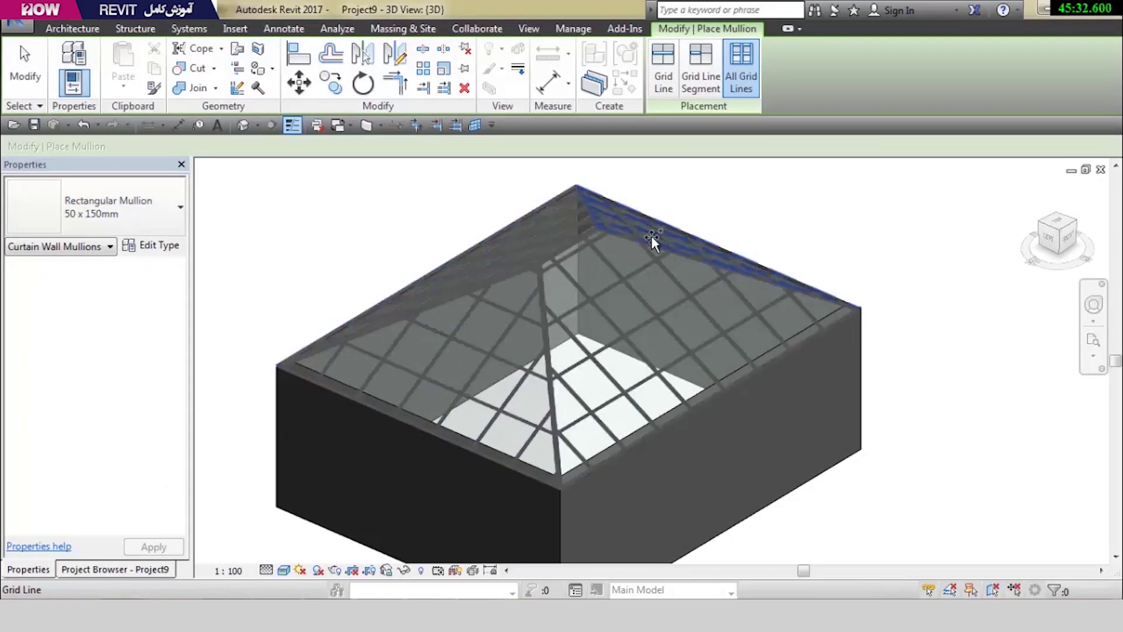
{"action": "left_click", "coordinate": [858, 288]}
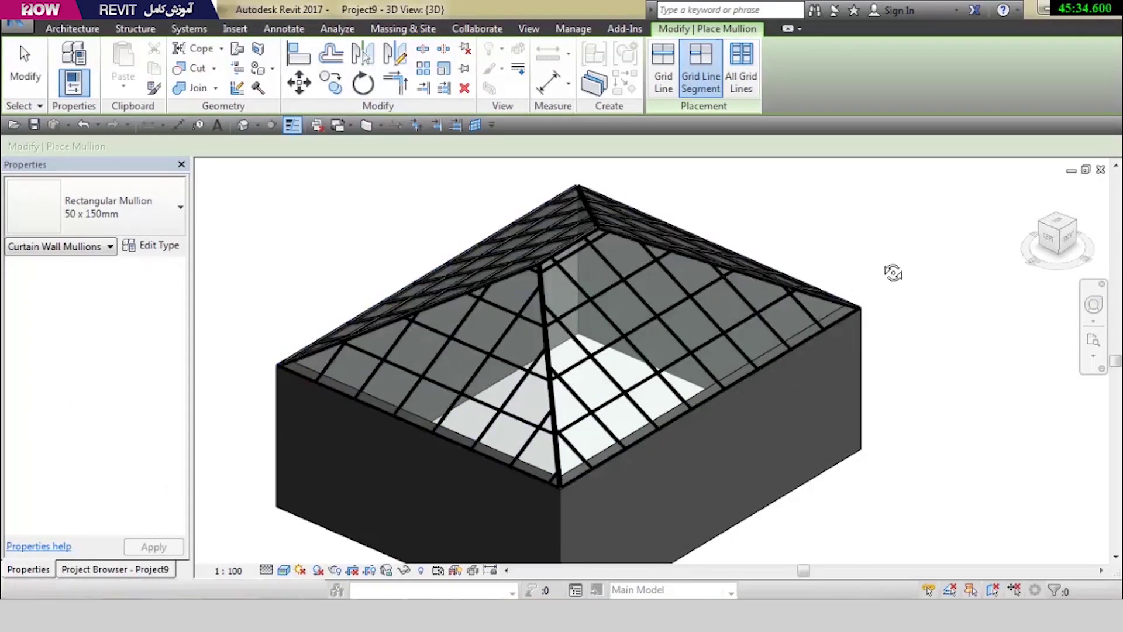
{"action": "mouse_move", "coordinate": [889, 271]}
{"action": "middle_mouse_down", "text": "shift"}
{"action": "mouse_move", "coordinate": [742, 346]}
{"action": "mouse_move", "coordinate": [736, 483]}
{"action": "mouse_move", "coordinate": [792, 509]}
{"action": "mouse_move", "coordinate": [859, 329]}
{"action": "mouse_move", "coordinate": [807, 321]}
{"action": "middle_mouse_up", "text": "shift"}
{"action": "key", "text": "Escape"}
{"action": "key", "text": "Escape"}
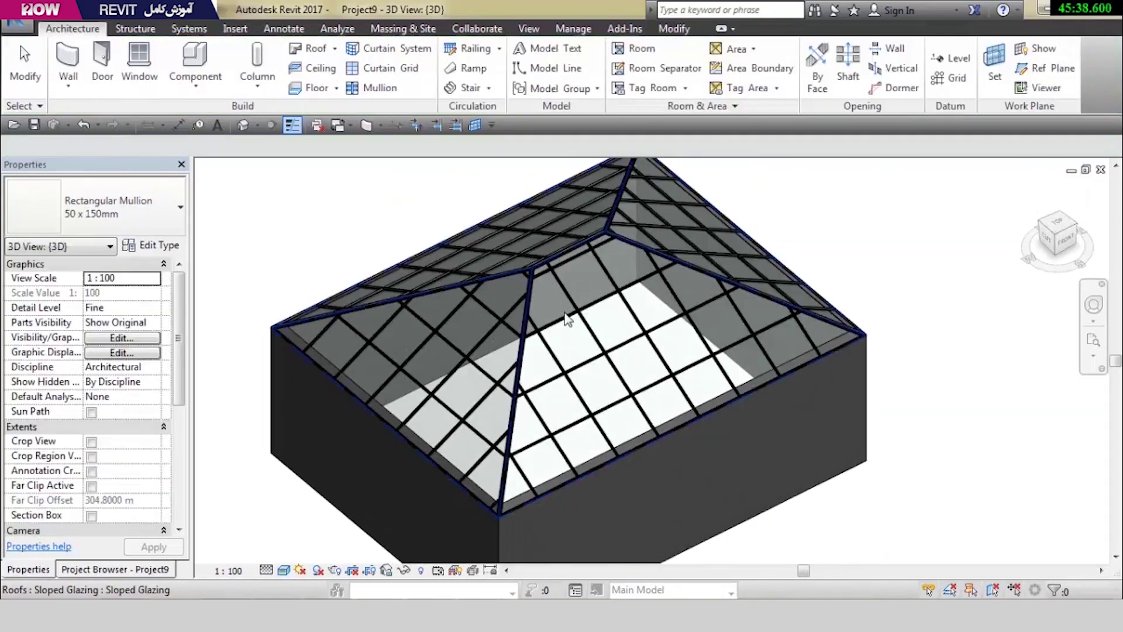
{"action": "mouse_move", "coordinate": [920, 491]}
{"action": "middle_mouse_down", "text": "shift"}
{"action": "mouse_move", "coordinate": [963, 431]}
{"action": "mouse_move", "coordinate": [995, 328]}
{"action": "mouse_move", "coordinate": [922, 417]}
{"action": "mouse_move", "coordinate": [913, 467]}
{"action": "mouse_move", "coordinate": [709, 336]}
{"action": "mouse_move", "coordinate": [552, 352]}
{"action": "middle_mouse_up", "text": "shift"}
{"action": "scroll", "coordinate": [552, 352], "scroll_direction": "up", "scroll_amount": 5}
{"action": "scroll", "coordinate": [524, 315], "scroll_direction": "down", "scroll_amount": 3}
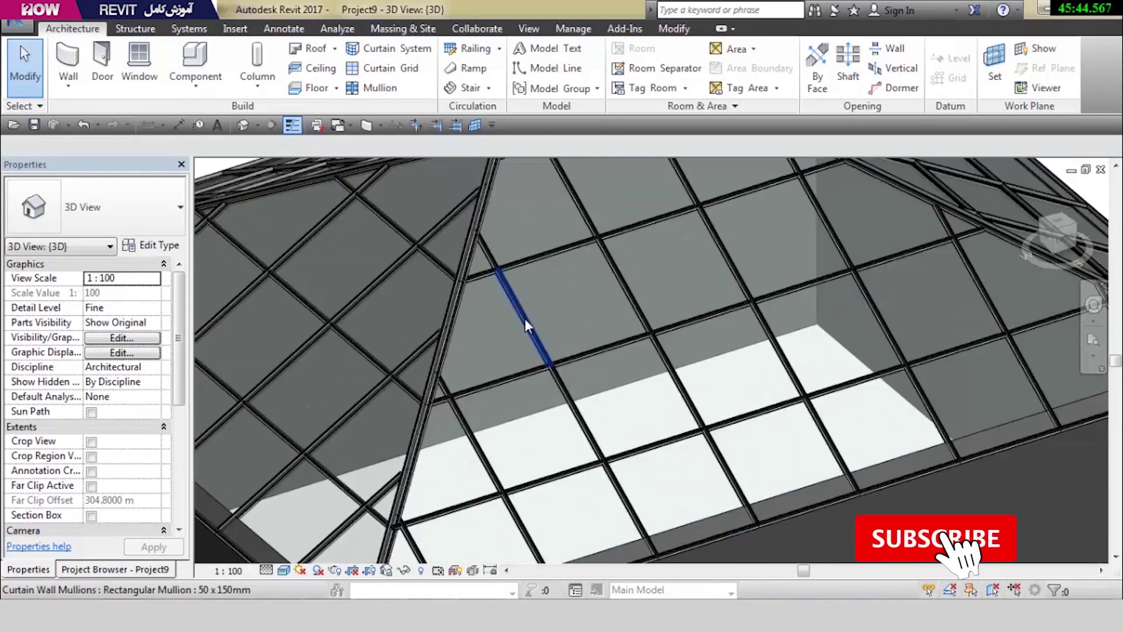
{"action": "scroll", "coordinate": [672, 462], "scroll_direction": "down", "scroll_amount": 4}
{"action": "mouse_move", "coordinate": [703, 484]}
{"action": "middle_mouse_down", "text": "shift"}
{"action": "mouse_move", "coordinate": [729, 529]}
{"action": "mouse_move", "coordinate": [719, 348]}
{"action": "mouse_move", "coordinate": [594, 428]}
{"action": "mouse_move", "coordinate": [474, 446]}
{"action": "mouse_move", "coordinate": [664, 506]}
{"action": "mouse_move", "coordinate": [701, 490]}
{"action": "middle_mouse_up", "text": "shift"}
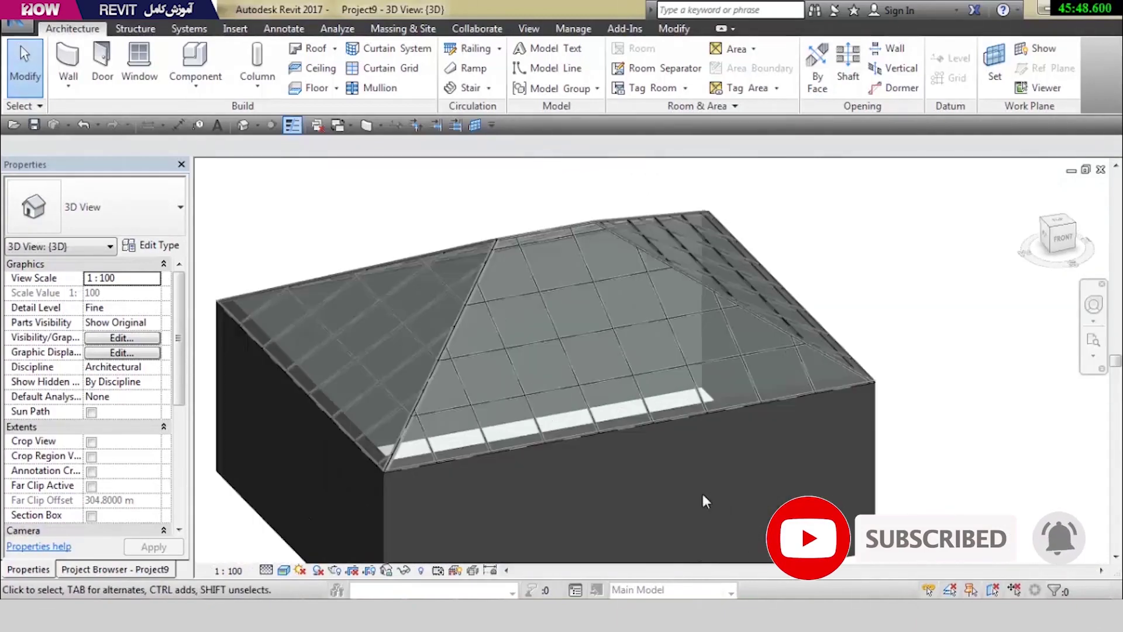
{"action": "scroll", "coordinate": [719, 399], "scroll_direction": "down", "scroll_amount": 3}
{"action": "mouse_move", "coordinate": [718, 399]}
{"action": "middle_mouse_down", "text": "shift"}
{"action": "mouse_move", "coordinate": [672, 421]}
{"action": "mouse_move", "coordinate": [614, 403]}
{"action": "middle_mouse_up", "text": "shift"}
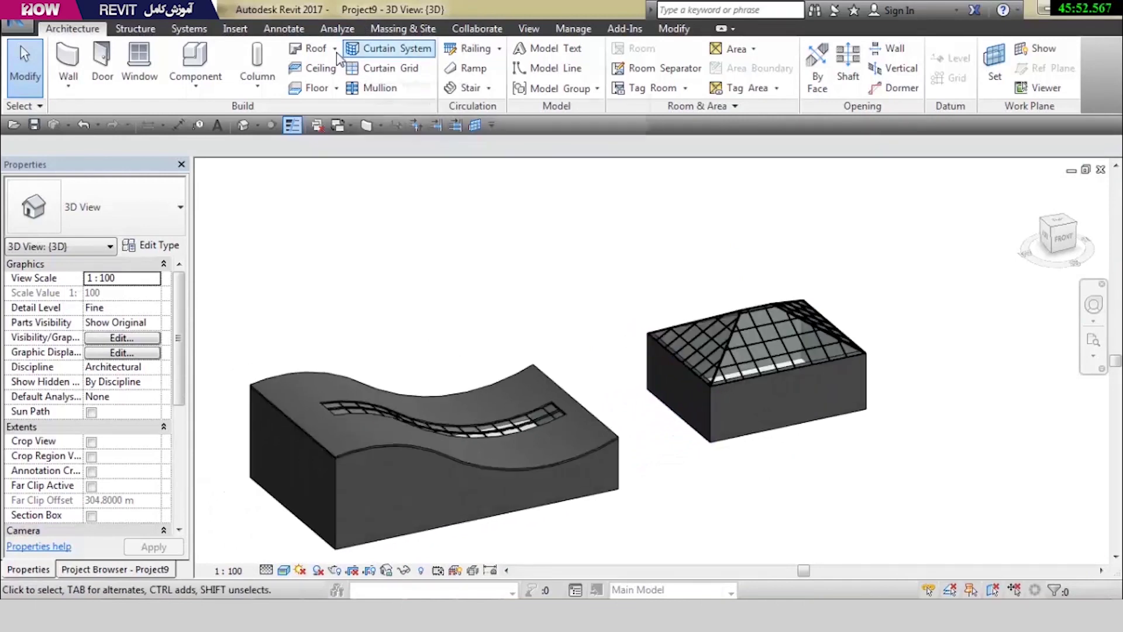
{"action": "left_click", "coordinate": [335, 48]}
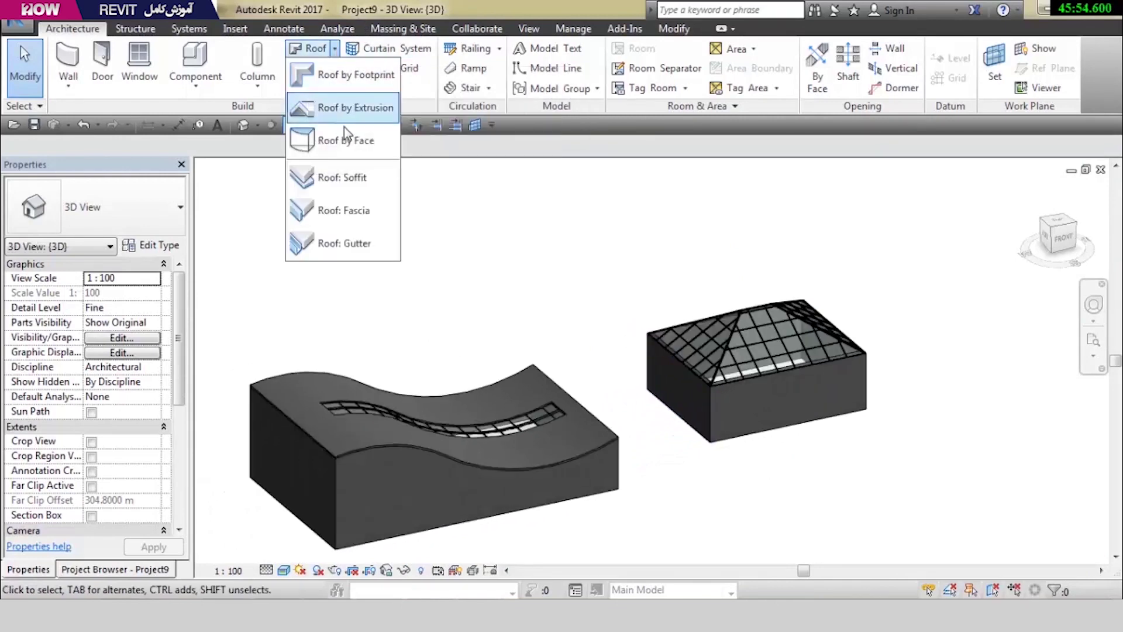